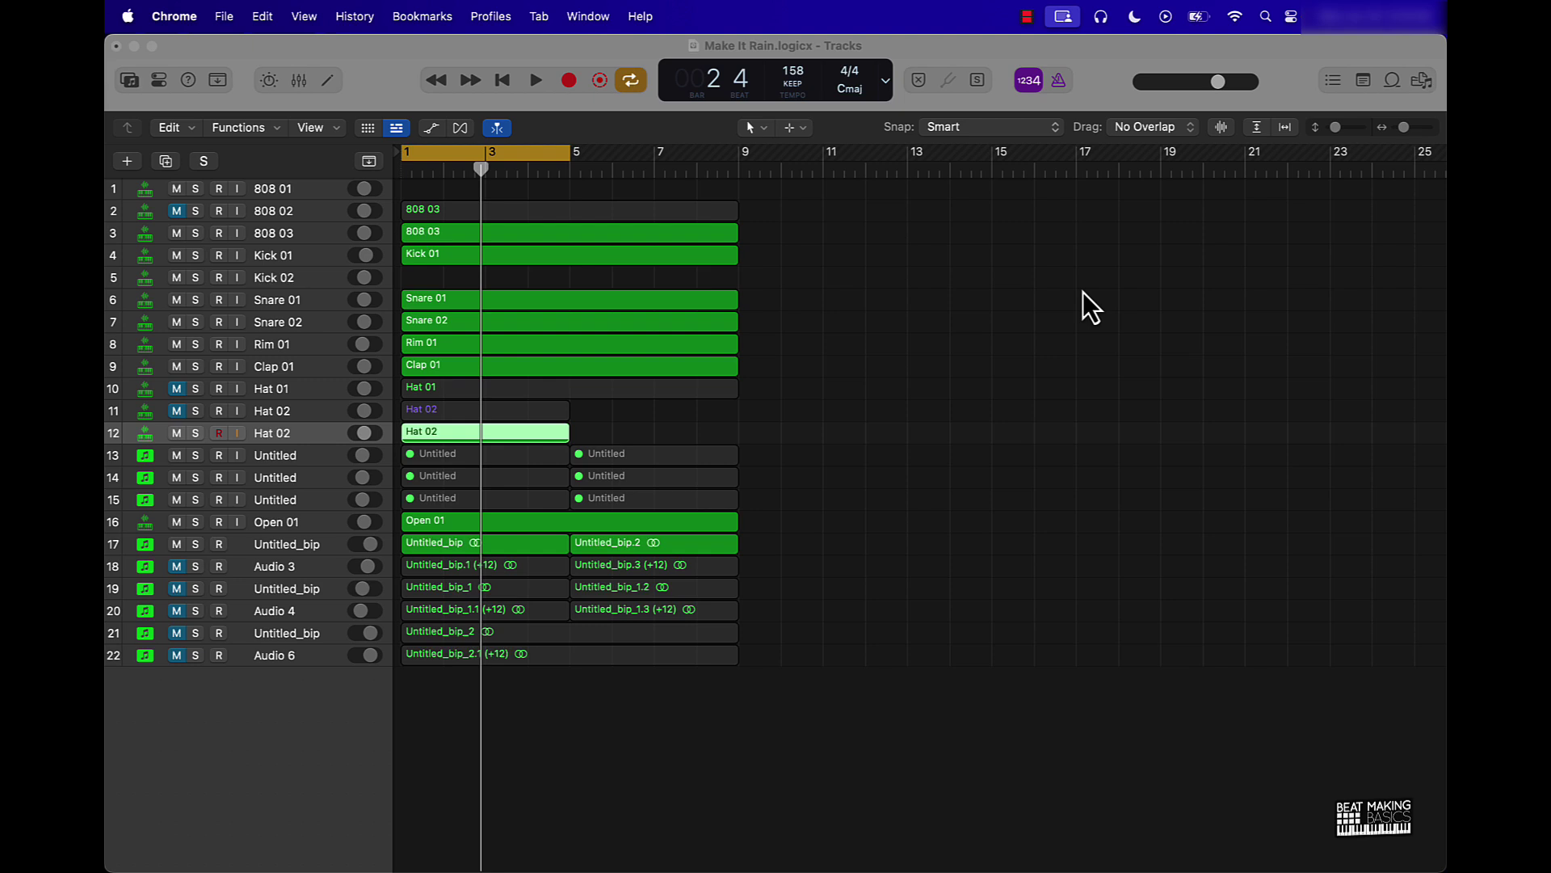
Play the looped section of the beat to hear the current drum patterns.
left_click(1002, 327)
key("space")
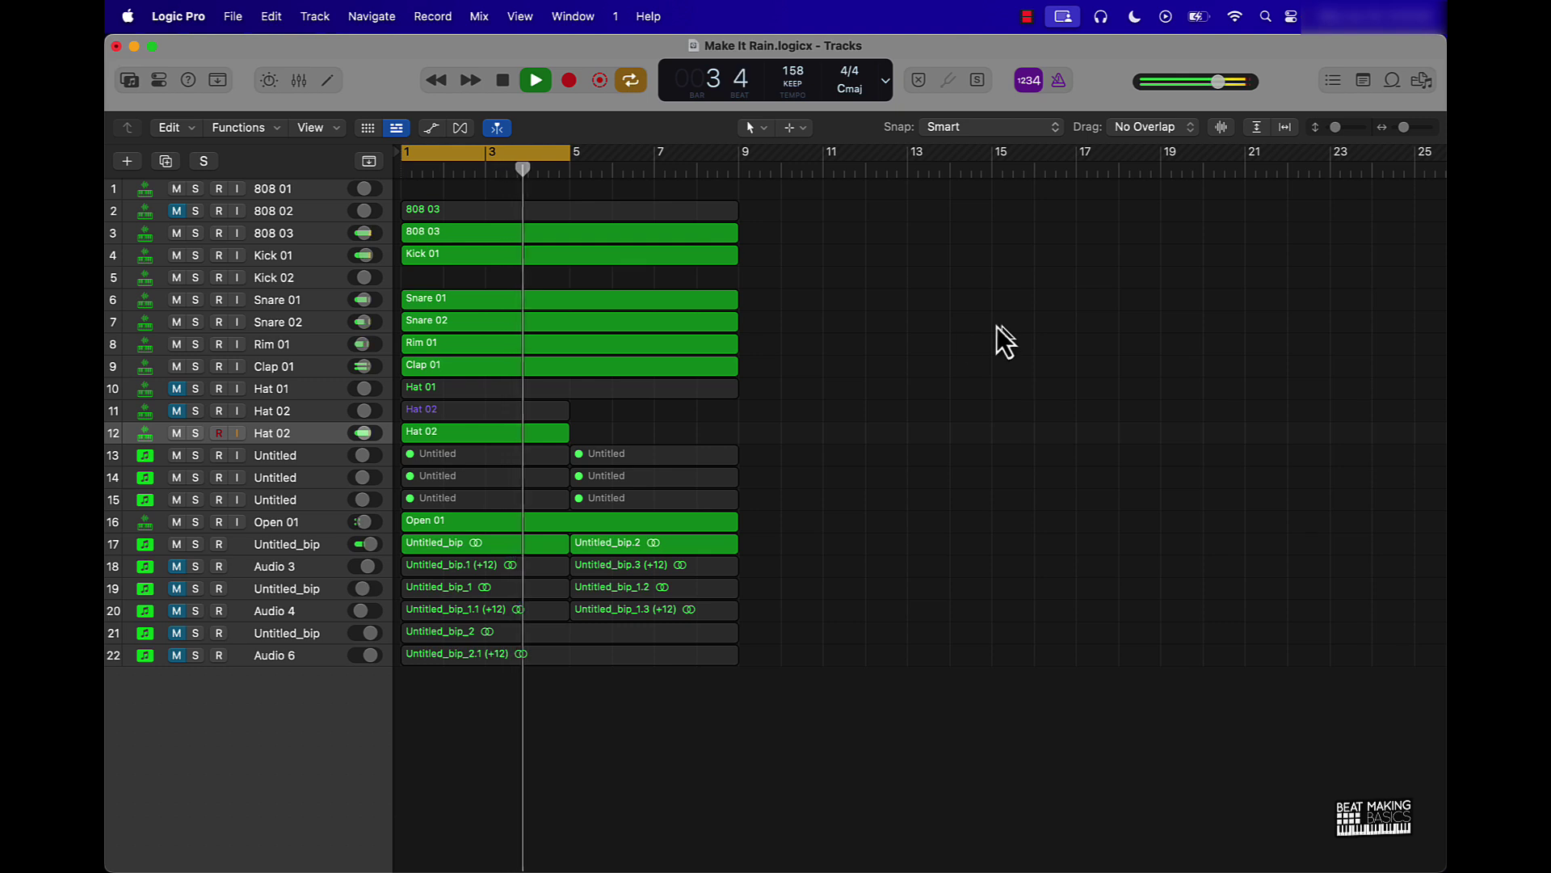
key("space")
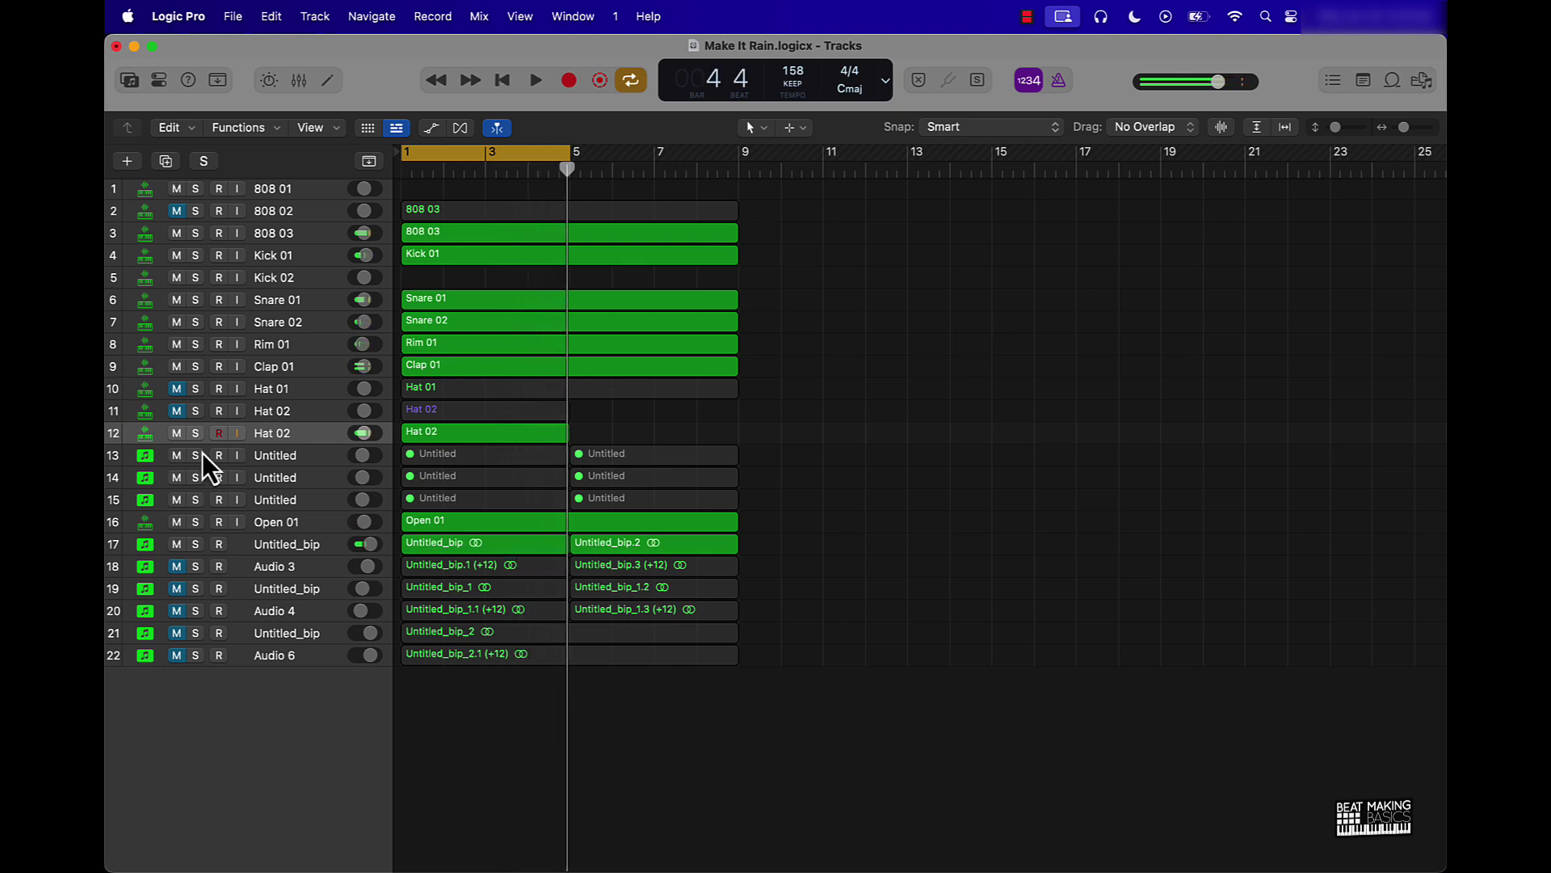
Mute the Hat 02 track in row 12 and extend the cycle range to bar 9.
left_click(176, 433)
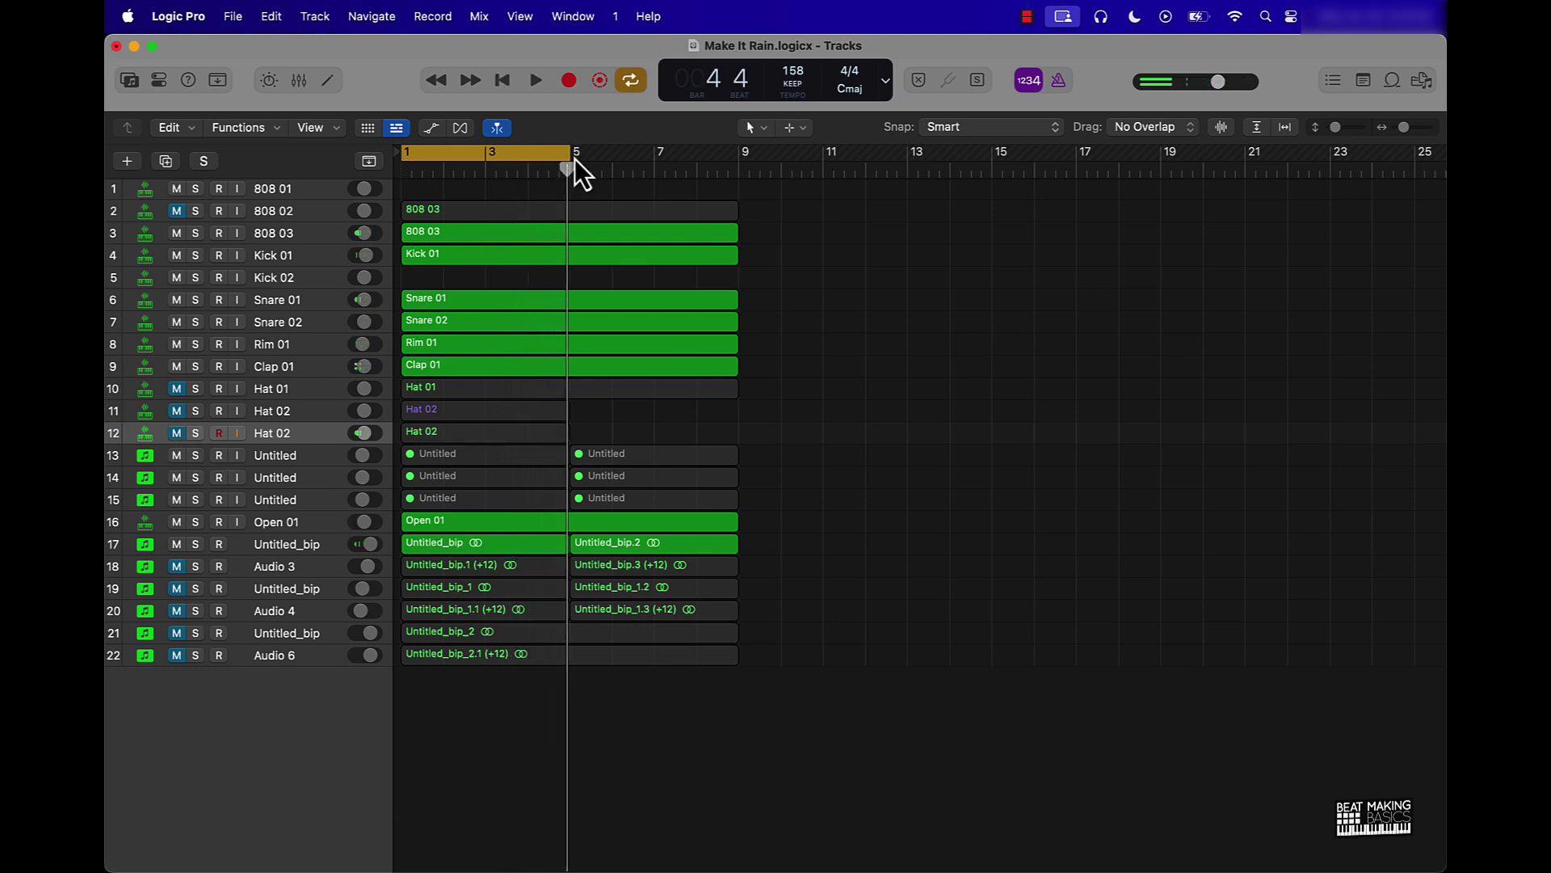
left_click_drag(570, 154, 738, 171)
key("super+Down")
key("super+Down")
key("super+Down")
key("super+Down")
key("super+Down")
key("super+Down")
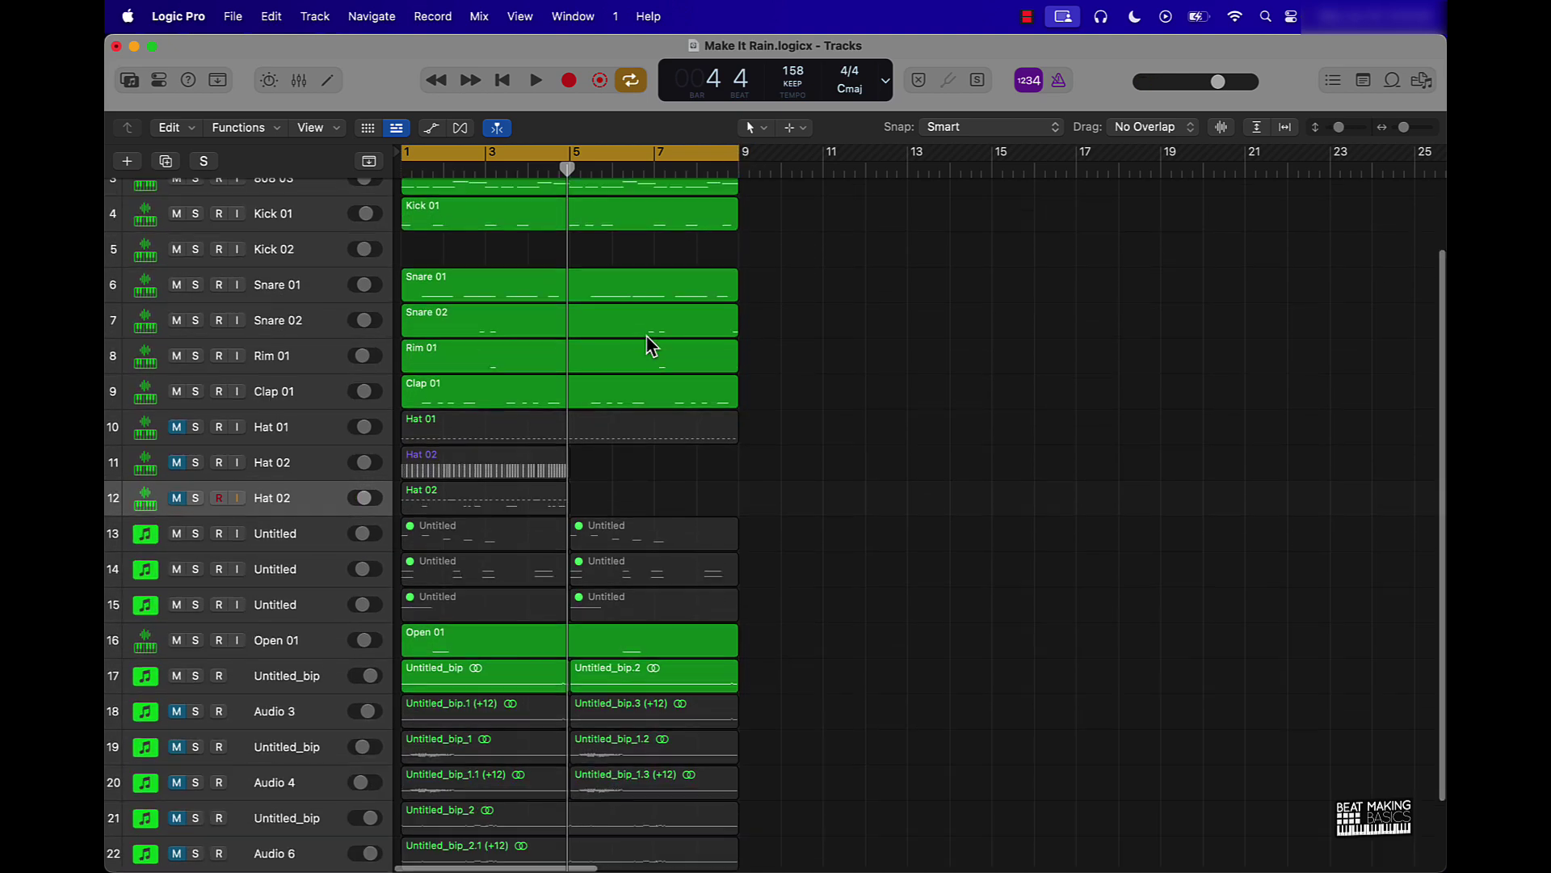
key("super+Left")
scroll(647, 335, "down", 2)
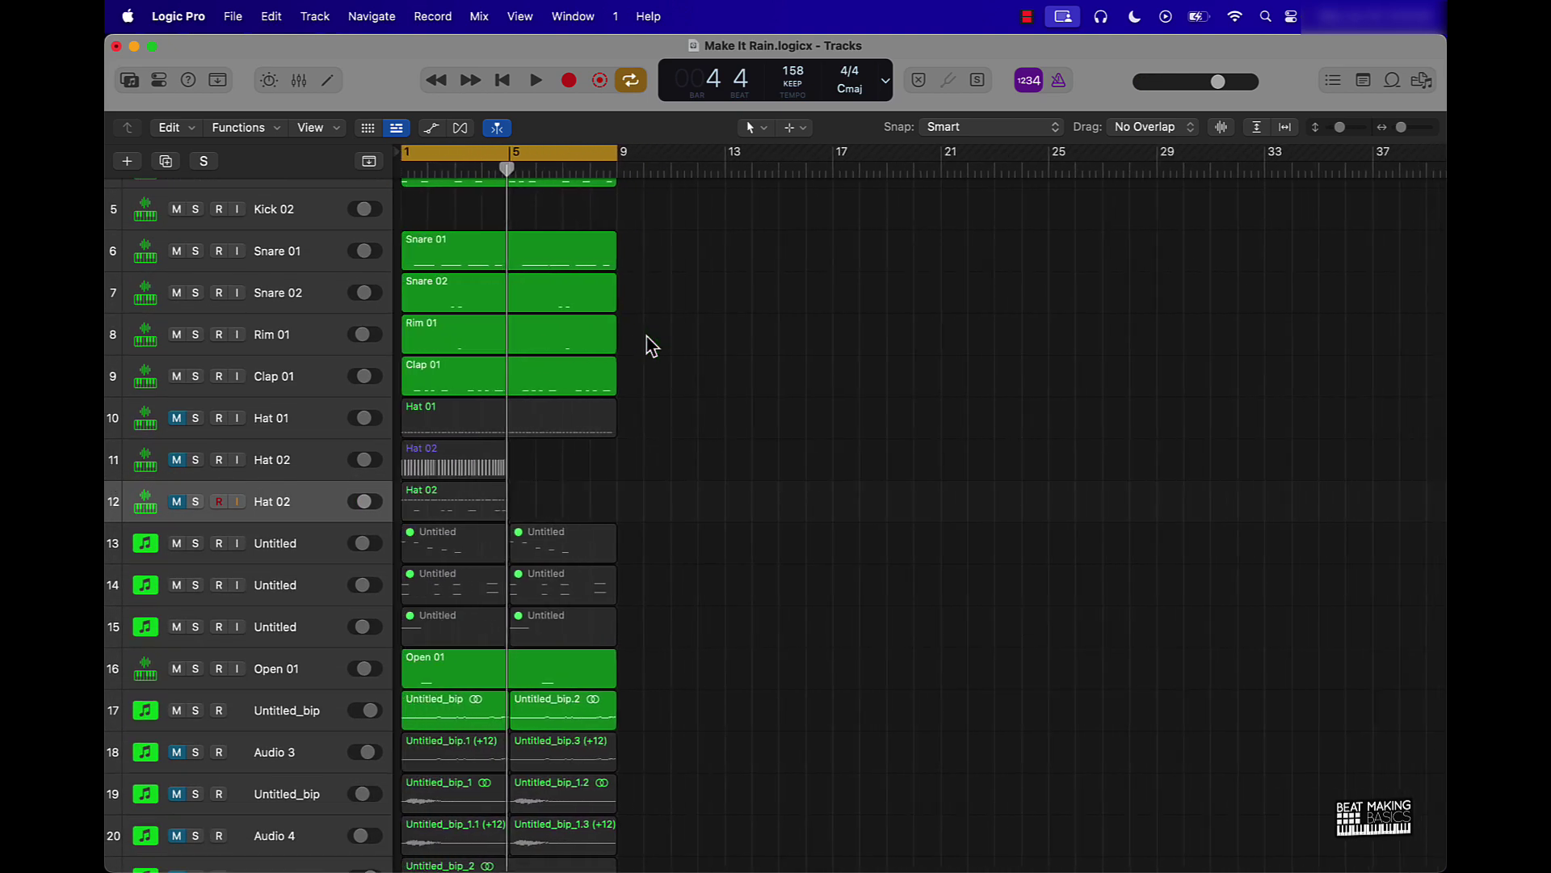
scroll(647, 336, "up", 2)
scroll(710, 441, "left", 2)
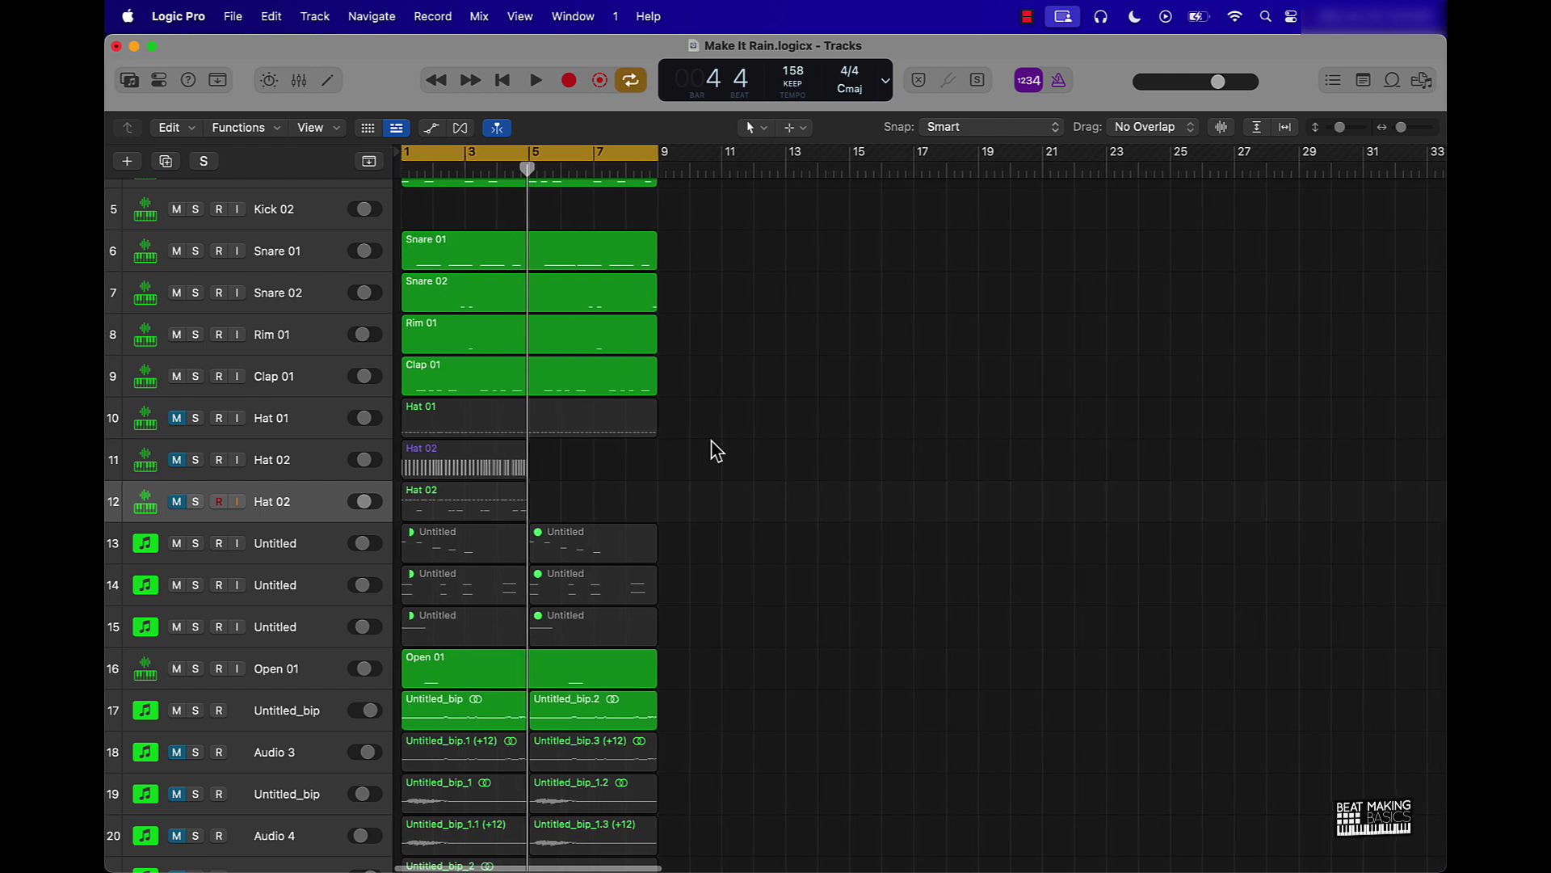
Unmute the Hat 01 track and play the cycle to audition its pattern.
left_click(176, 418)
key("space")
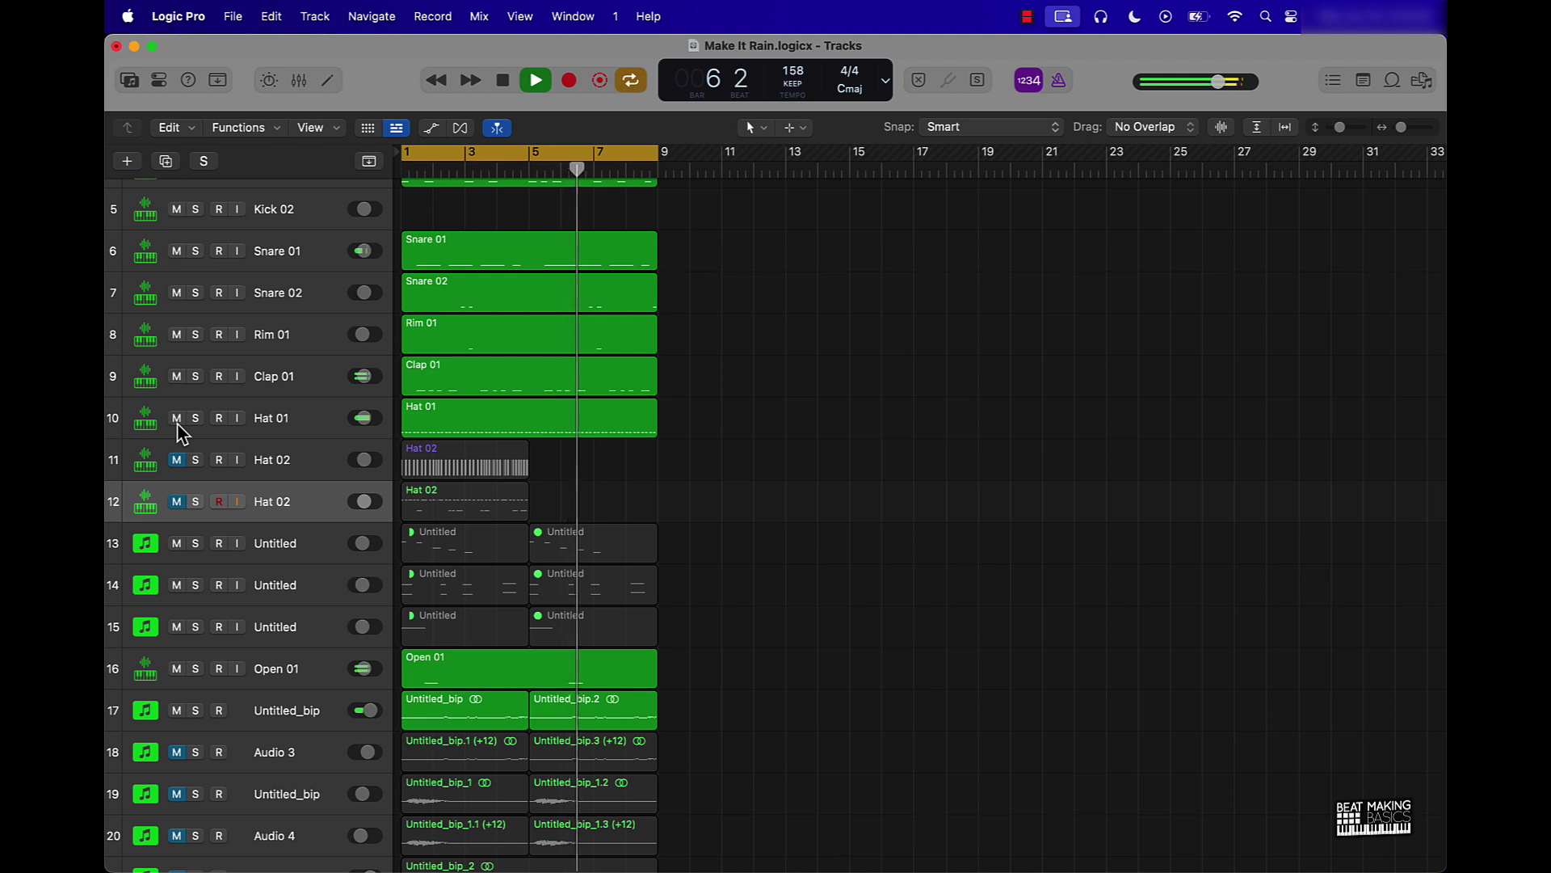
key("space")
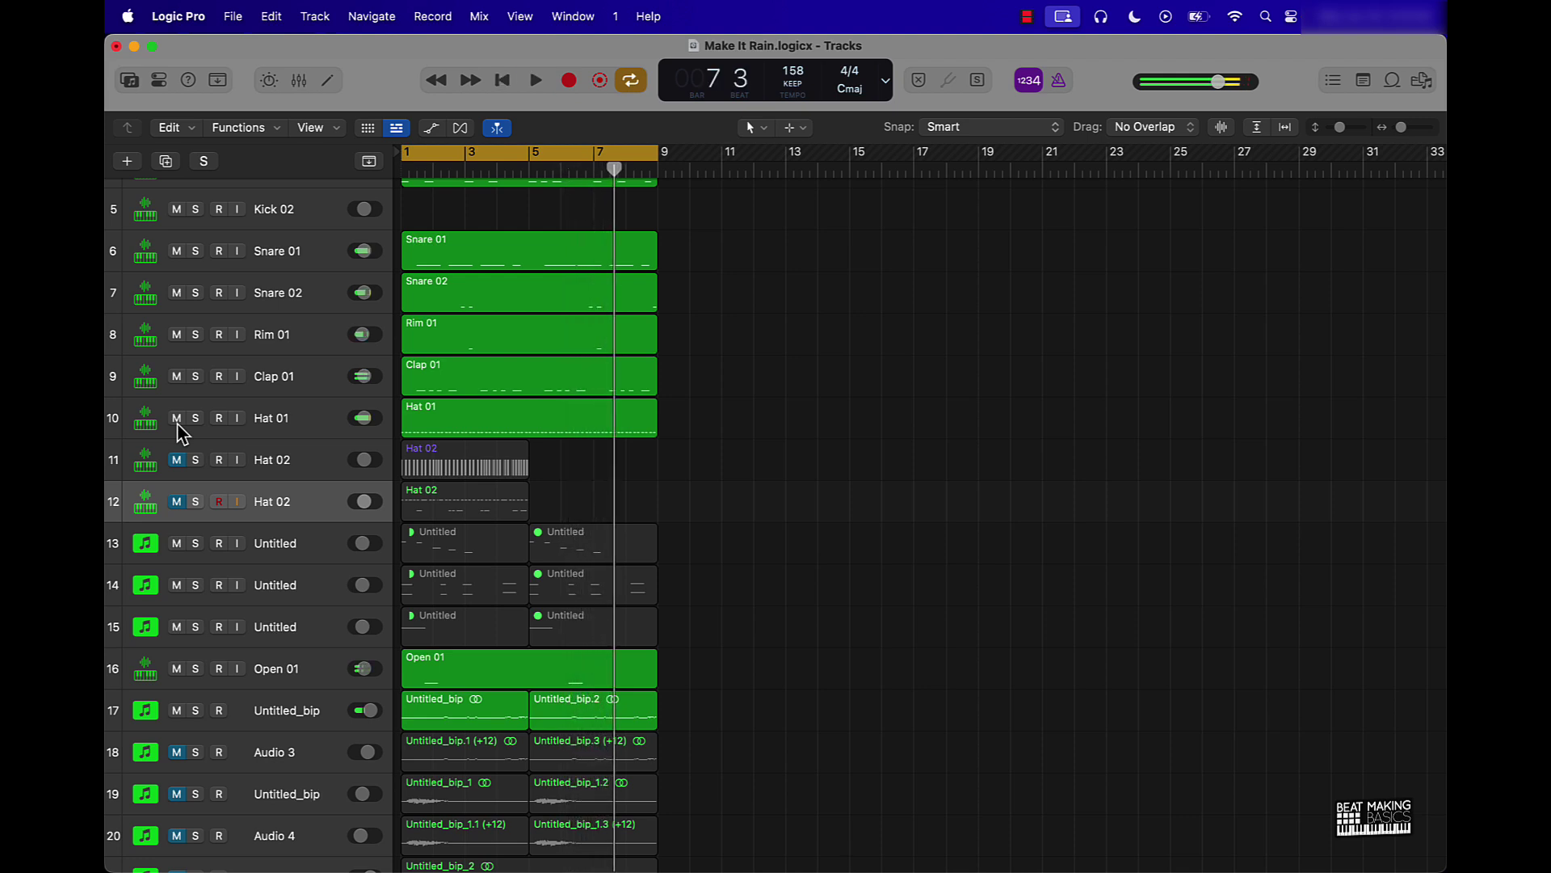
Unmute both Hat 02 tracks and convert the pattern region on track 11 to a MIDI region.
left_click(422, 454)
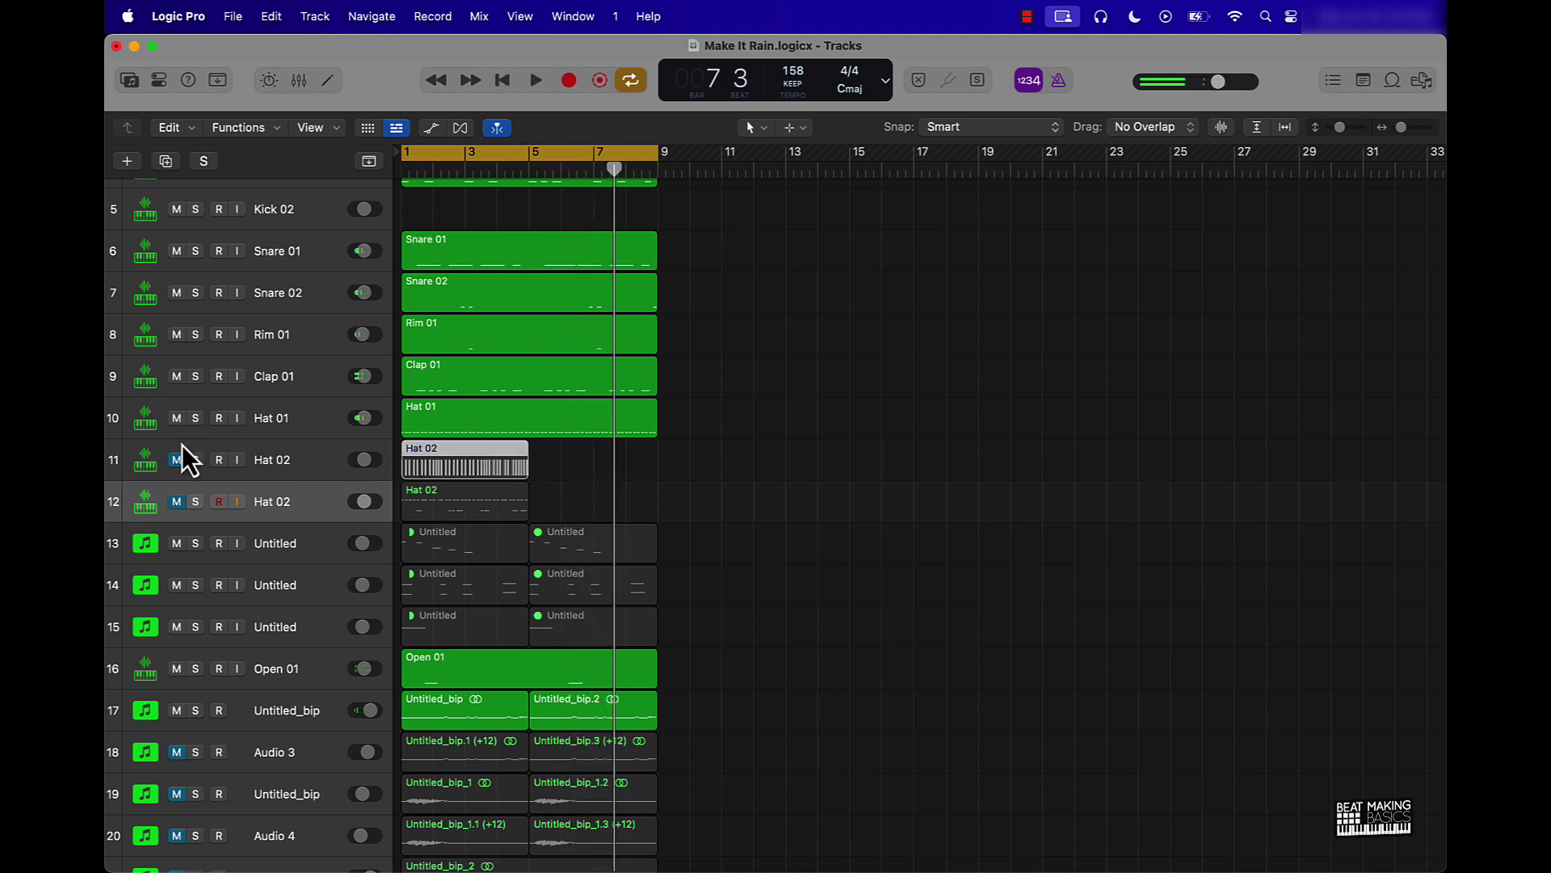
left_click_drag(173, 463, 173, 502)
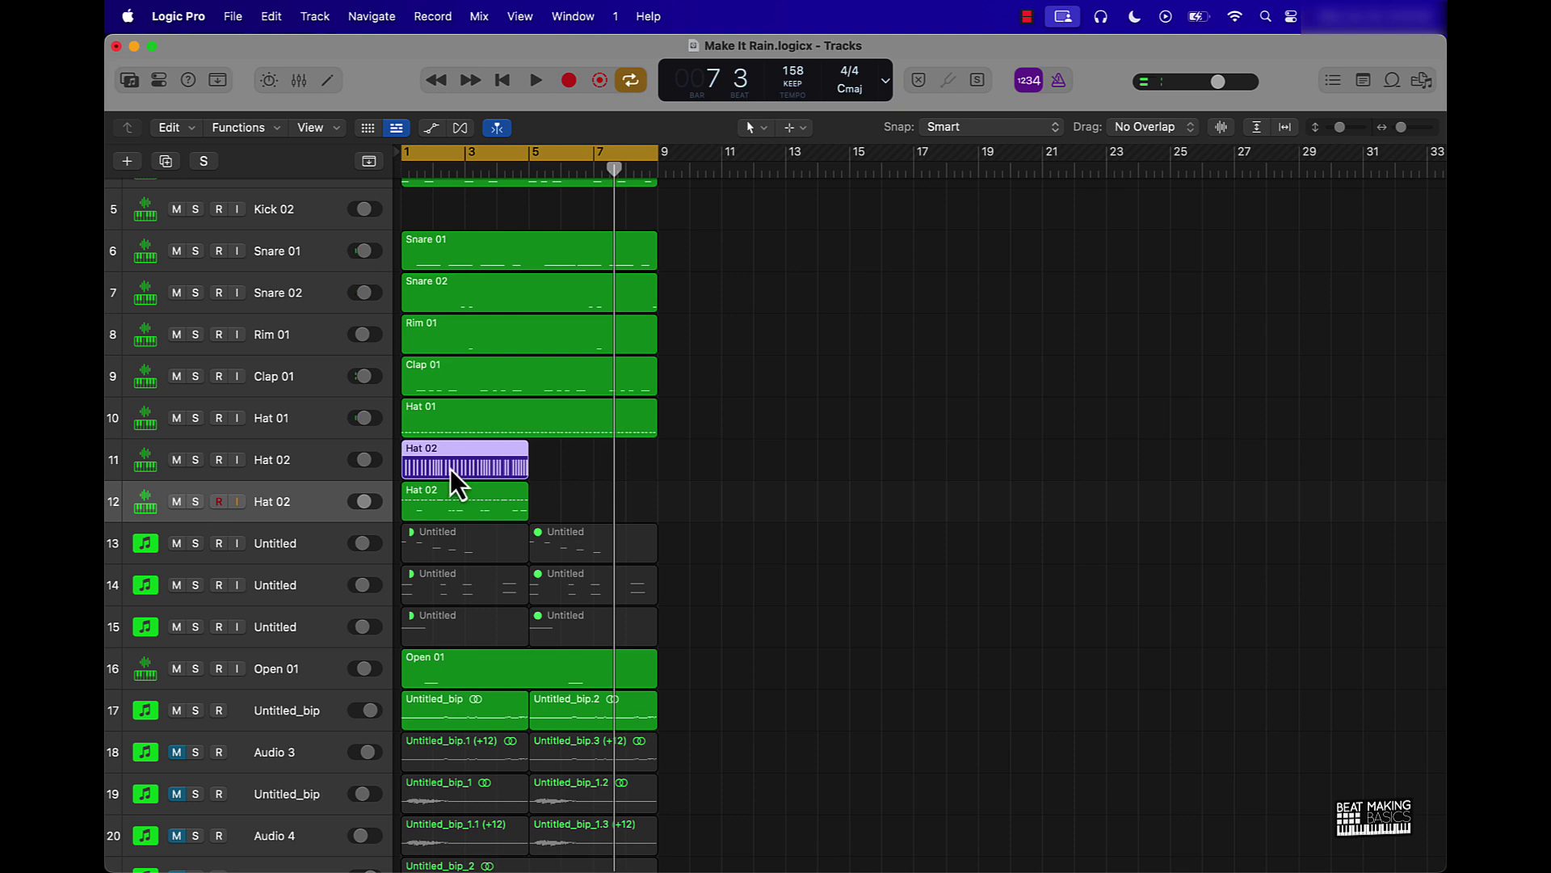
left_click(307, 459)
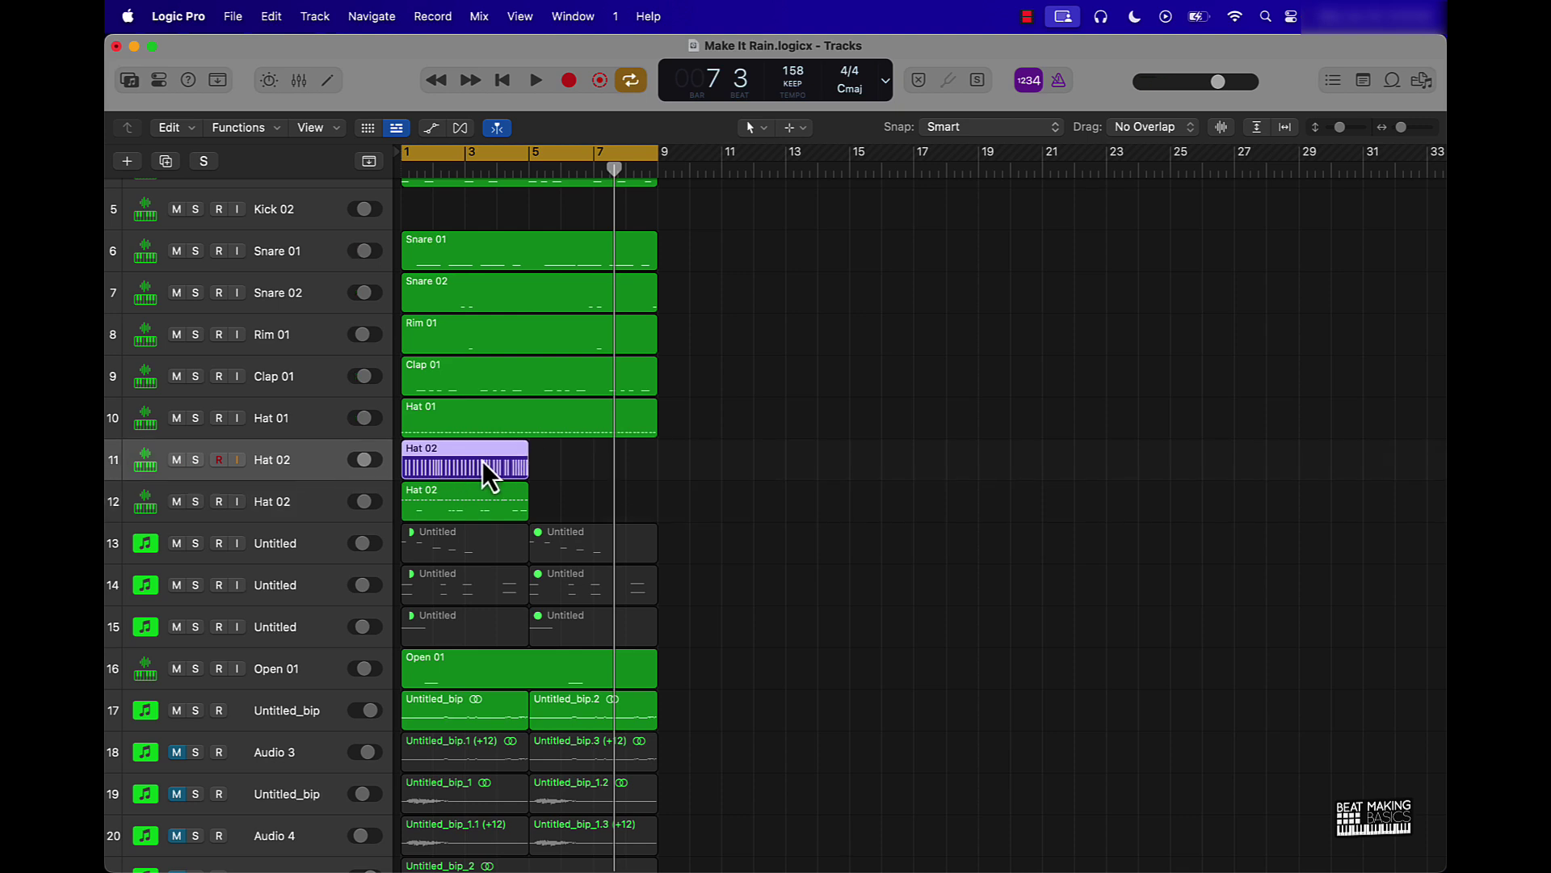
key("ctrl+alt+super+m")
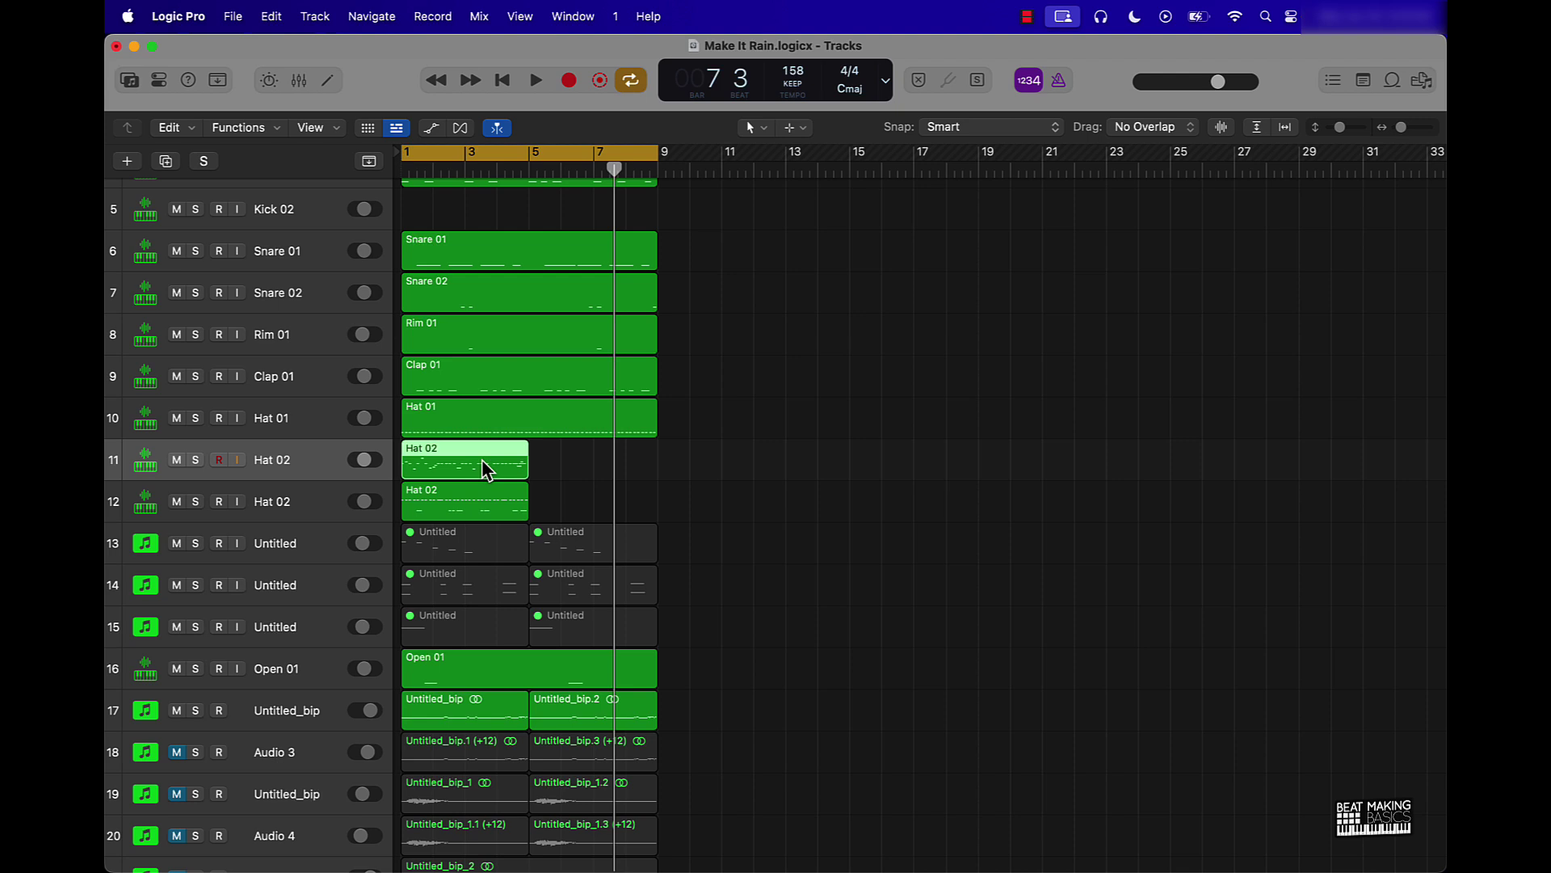
left_click(581, 479)
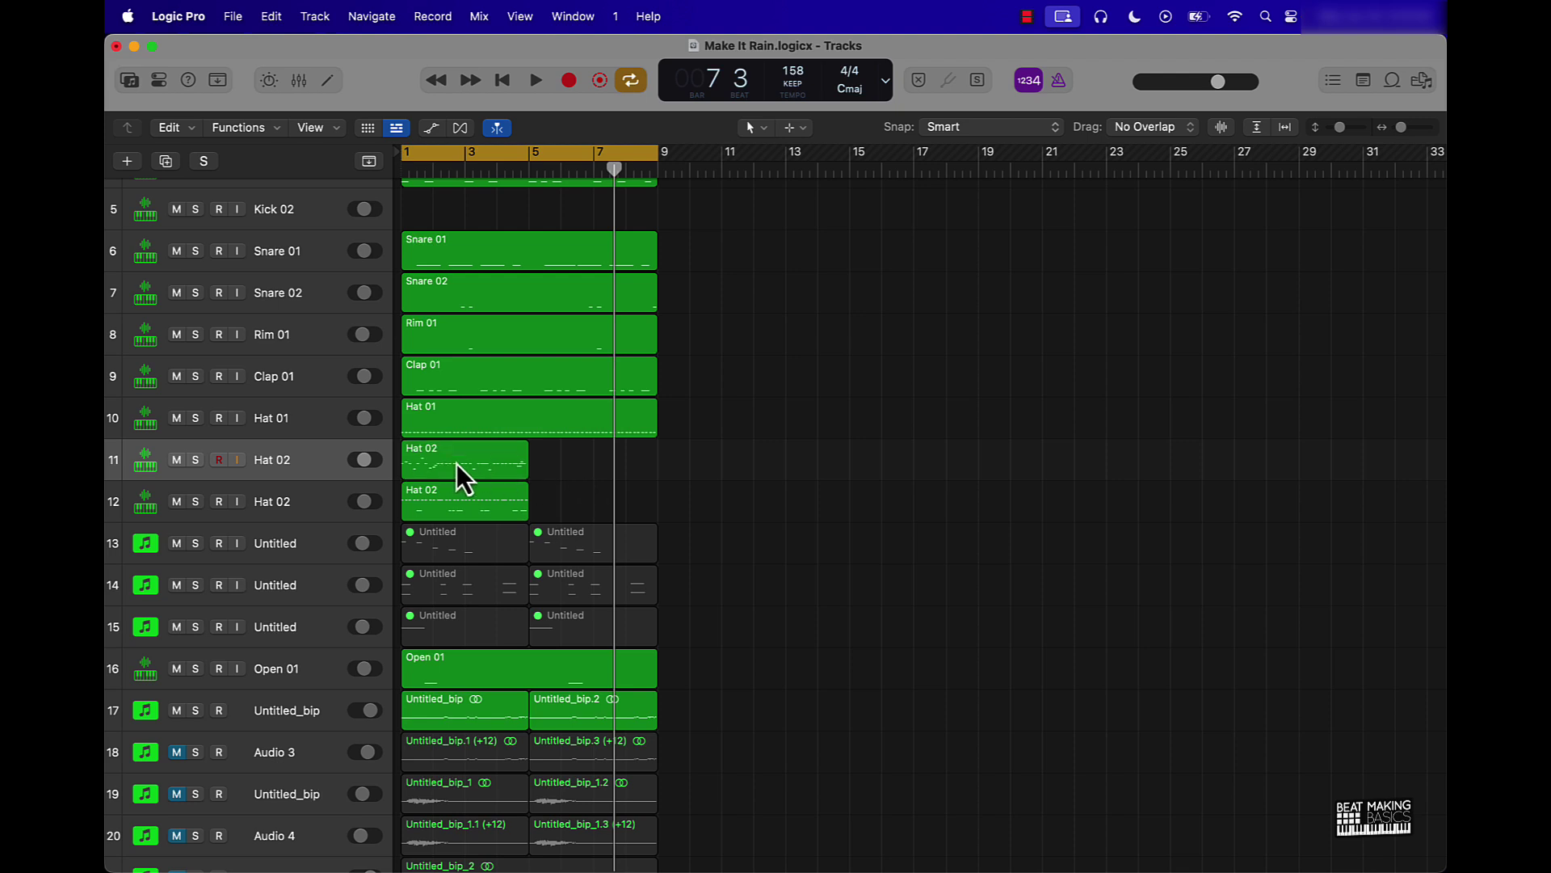
Move track 11's Hat 02 region to bar 5 on track 12 and join it with the region before it.
left_click_drag(447, 463, 578, 494)
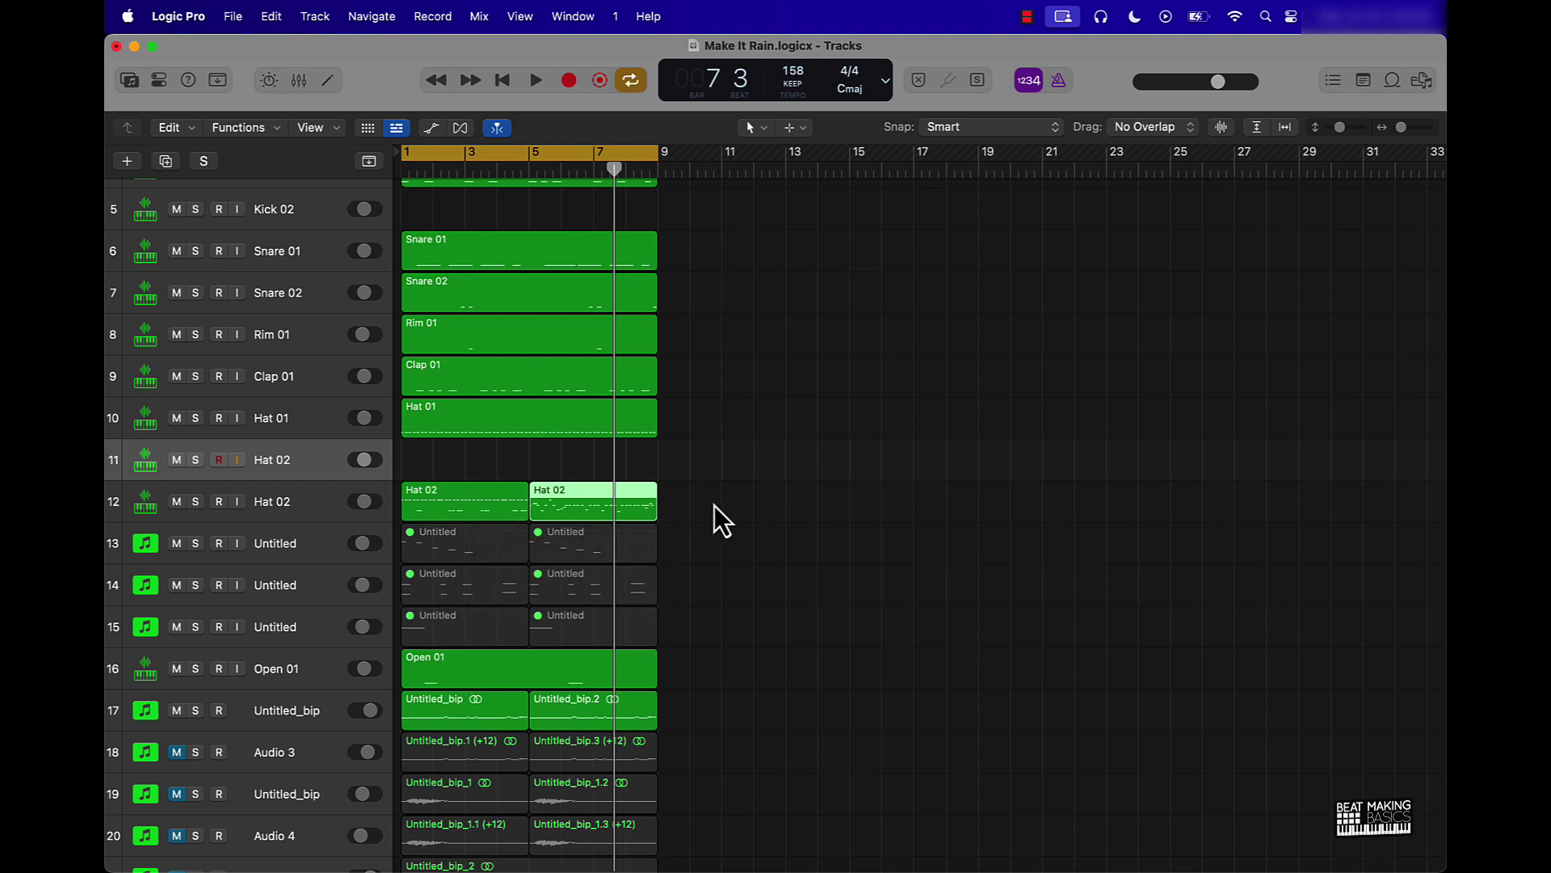
left_click_drag(715, 501, 477, 493)
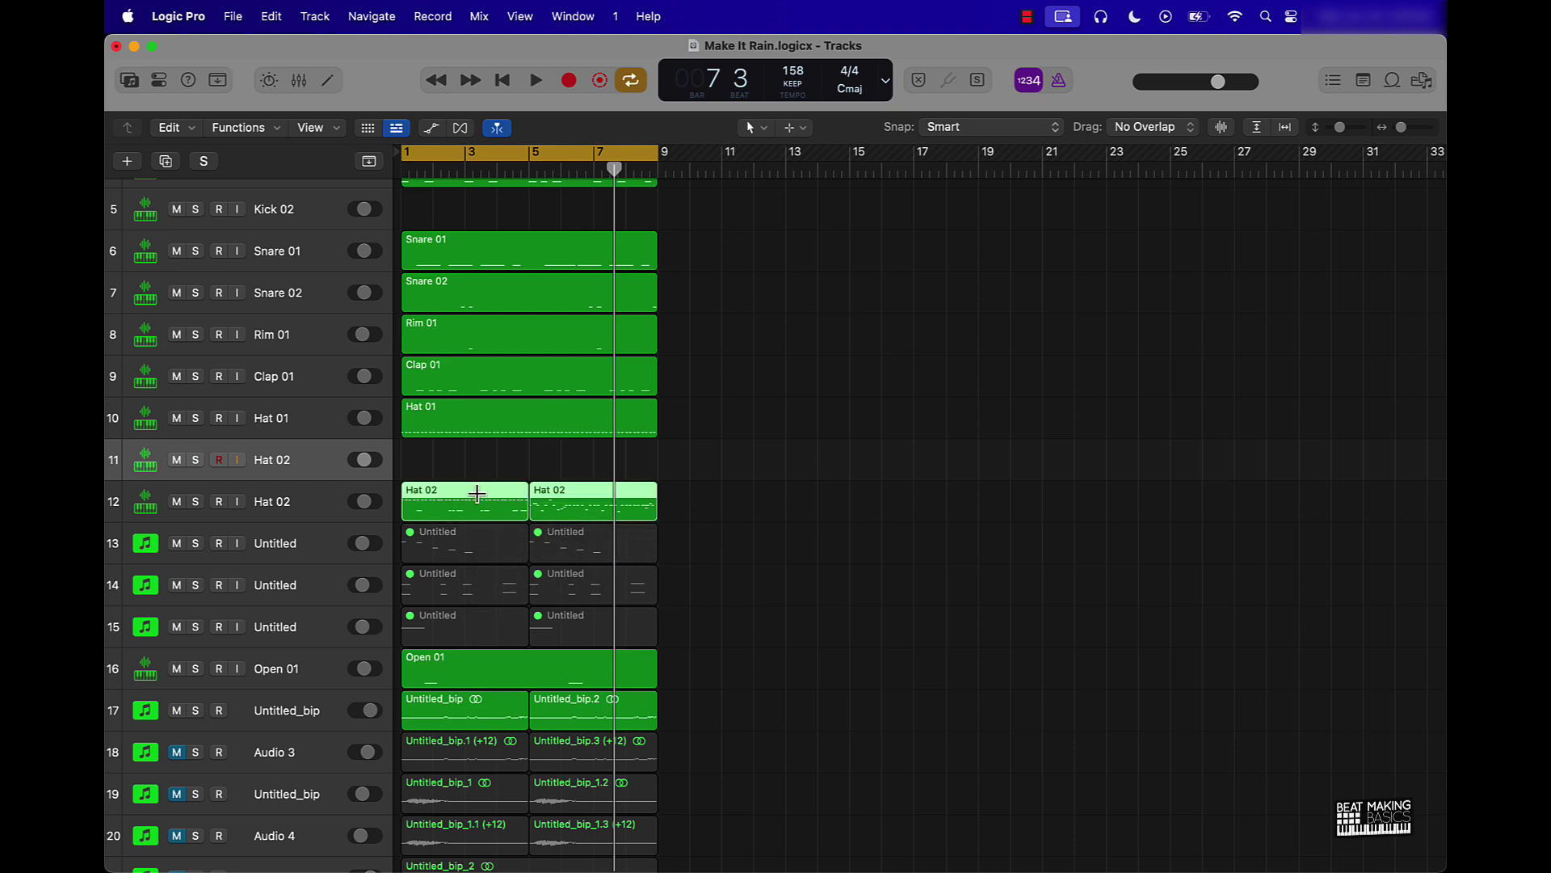
key("super+j")
Play the arrangement from the beginning and mute the Hat 01 track during playback.
key("Return")
key("space")
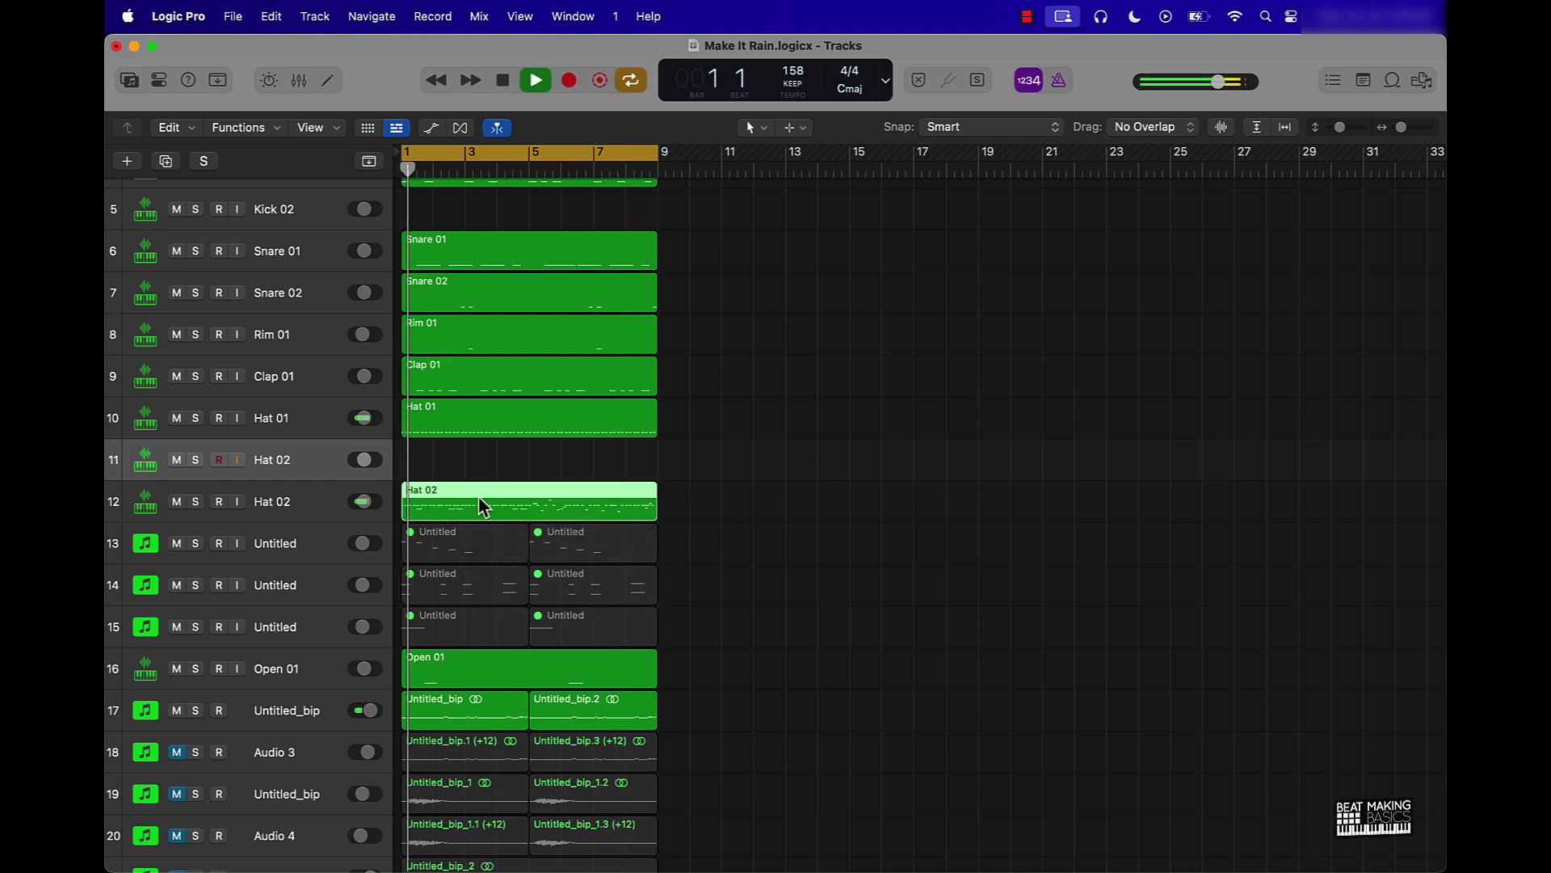
left_click(176, 418)
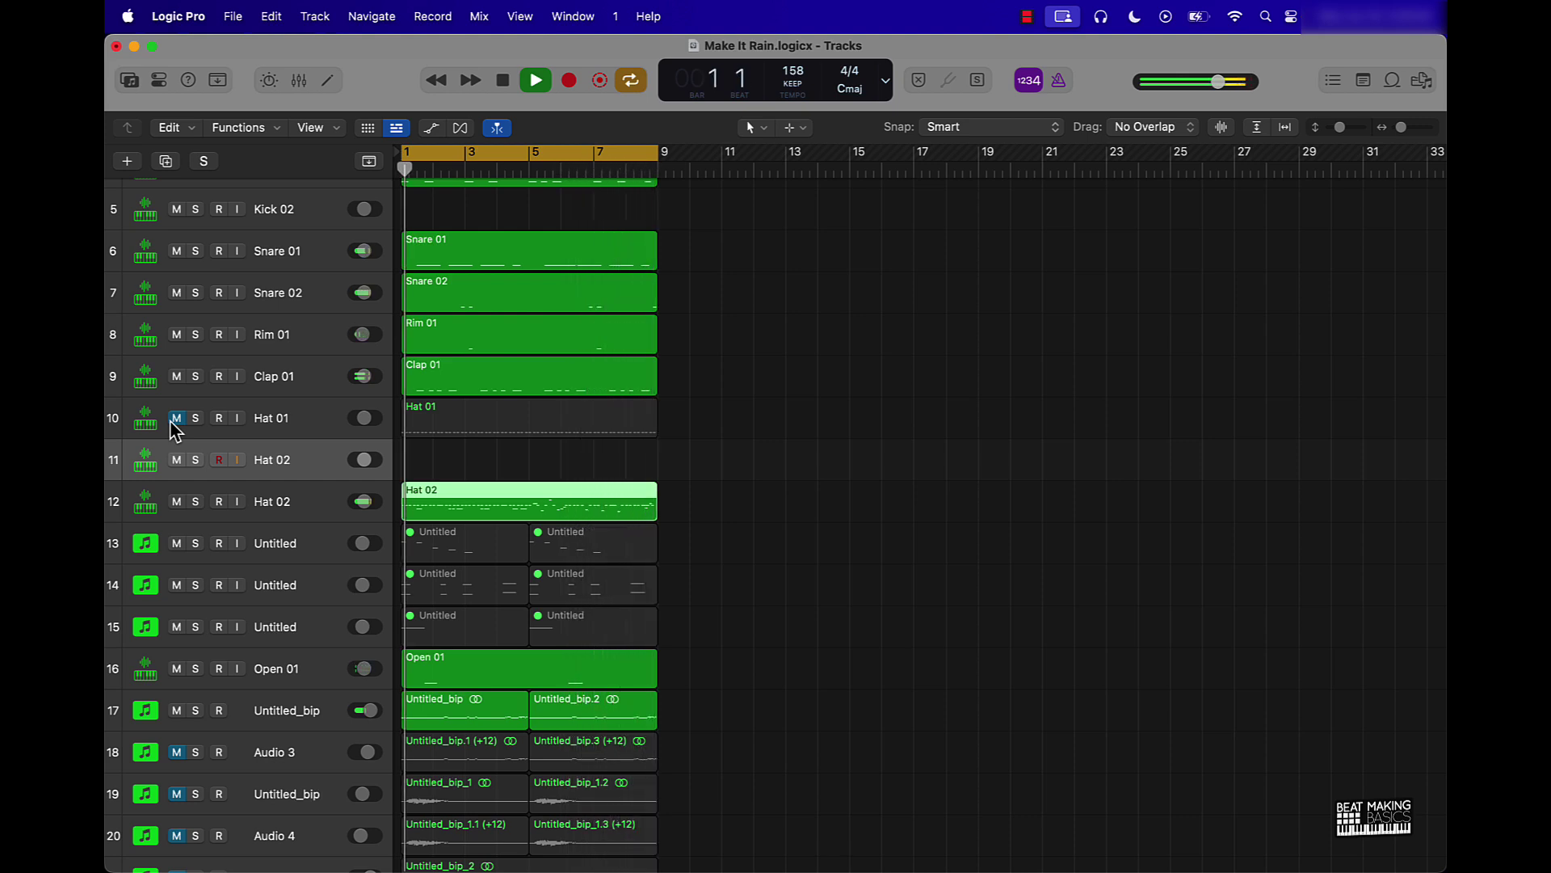
key("space")
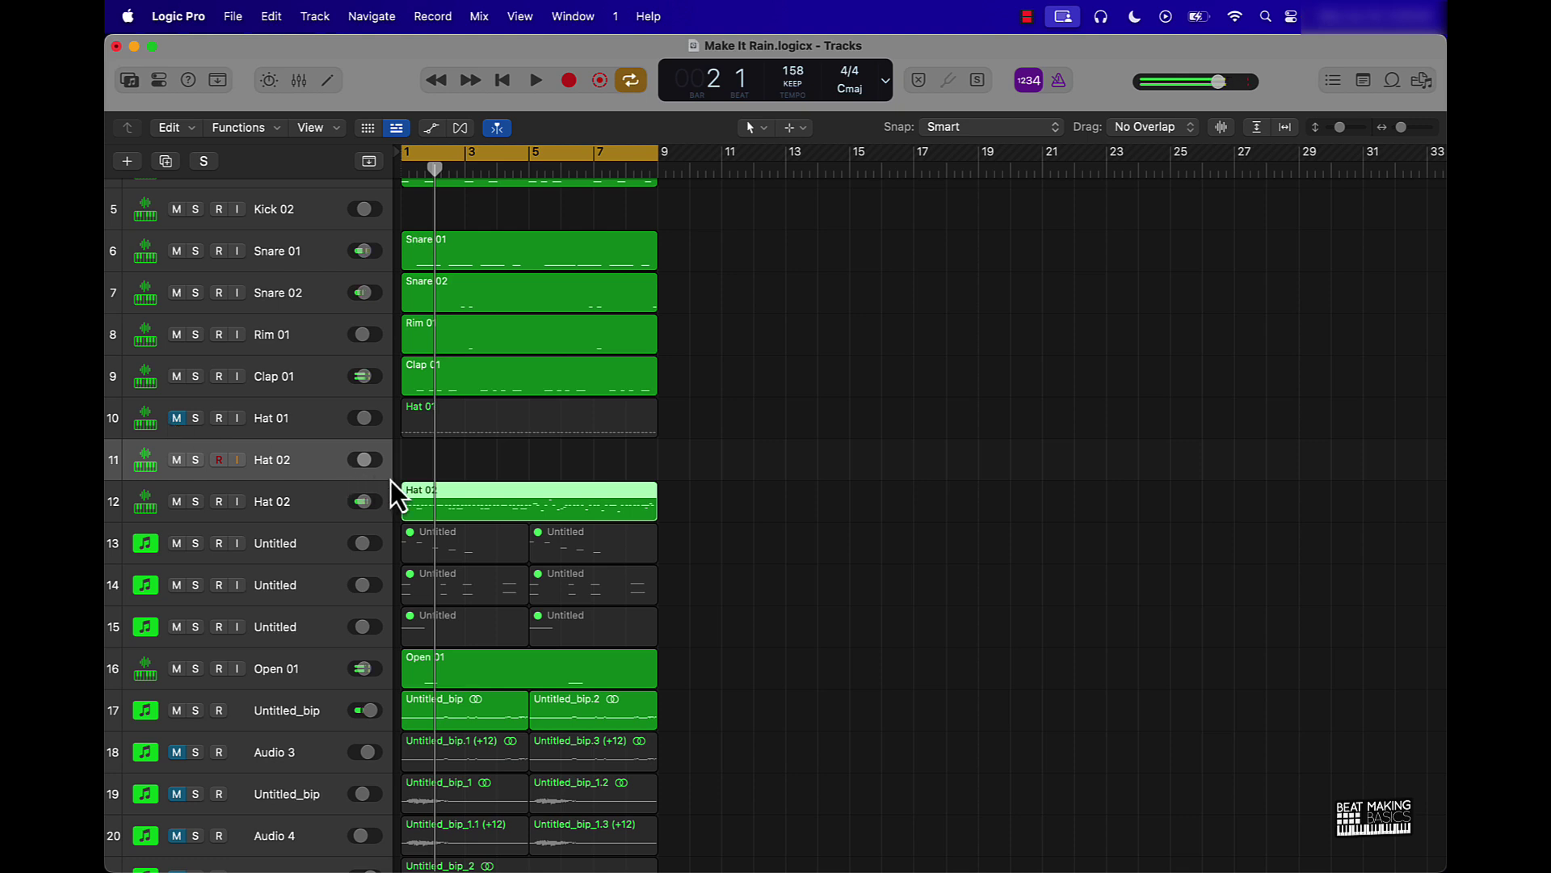
Move the joined Hat 02 region up to track 11 and delete the emptied Hat 02 track 12.
left_click_drag(420, 493, 417, 467)
key("shift+space")
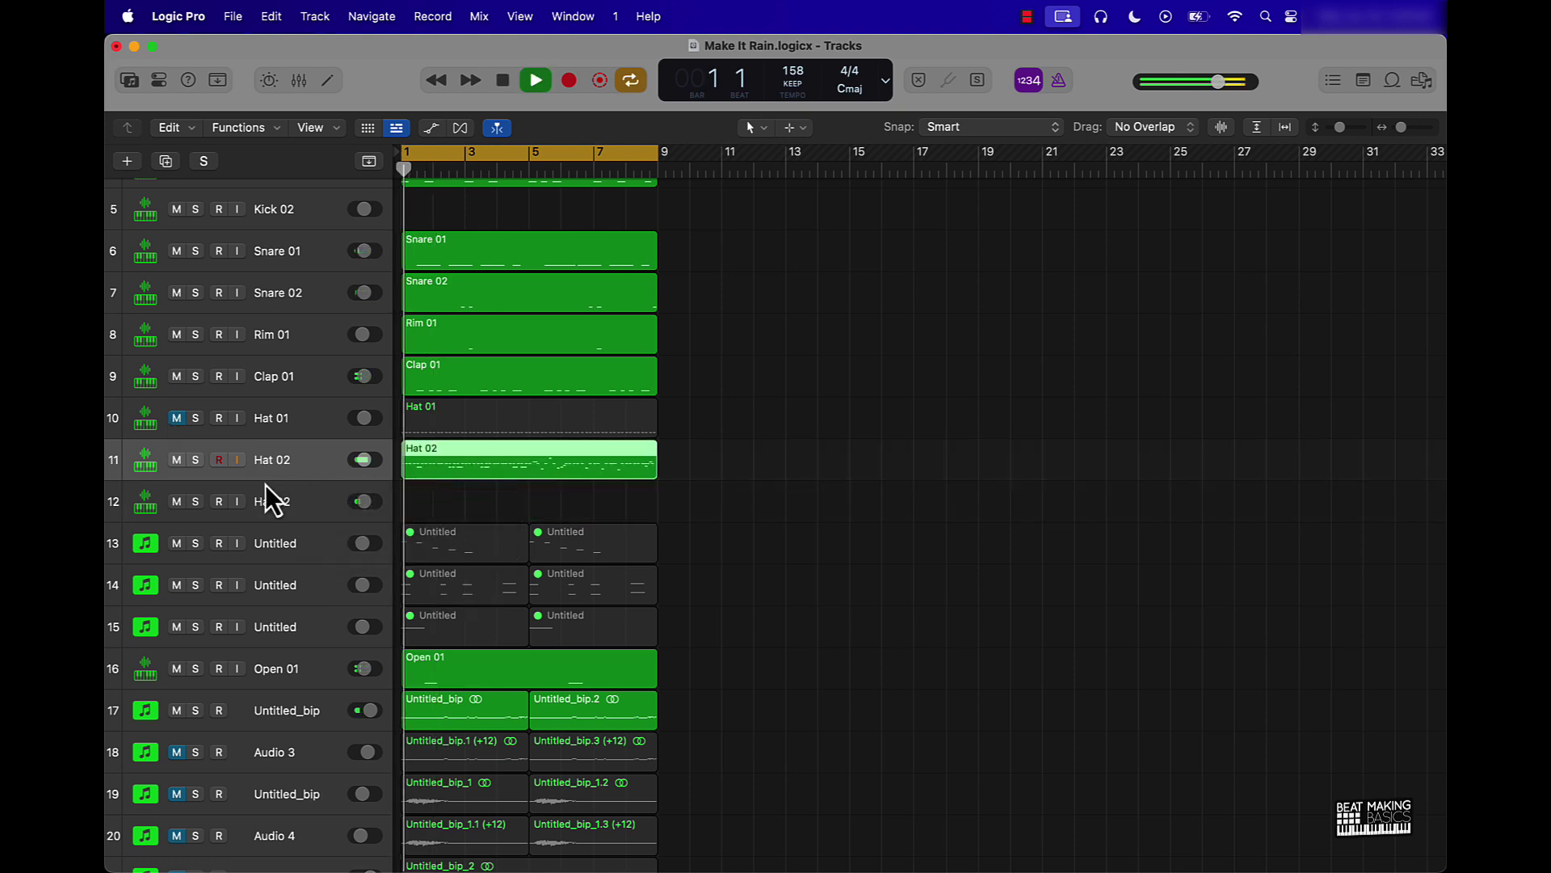
key("space")
left_click(304, 504)
key("super+BackSpace")
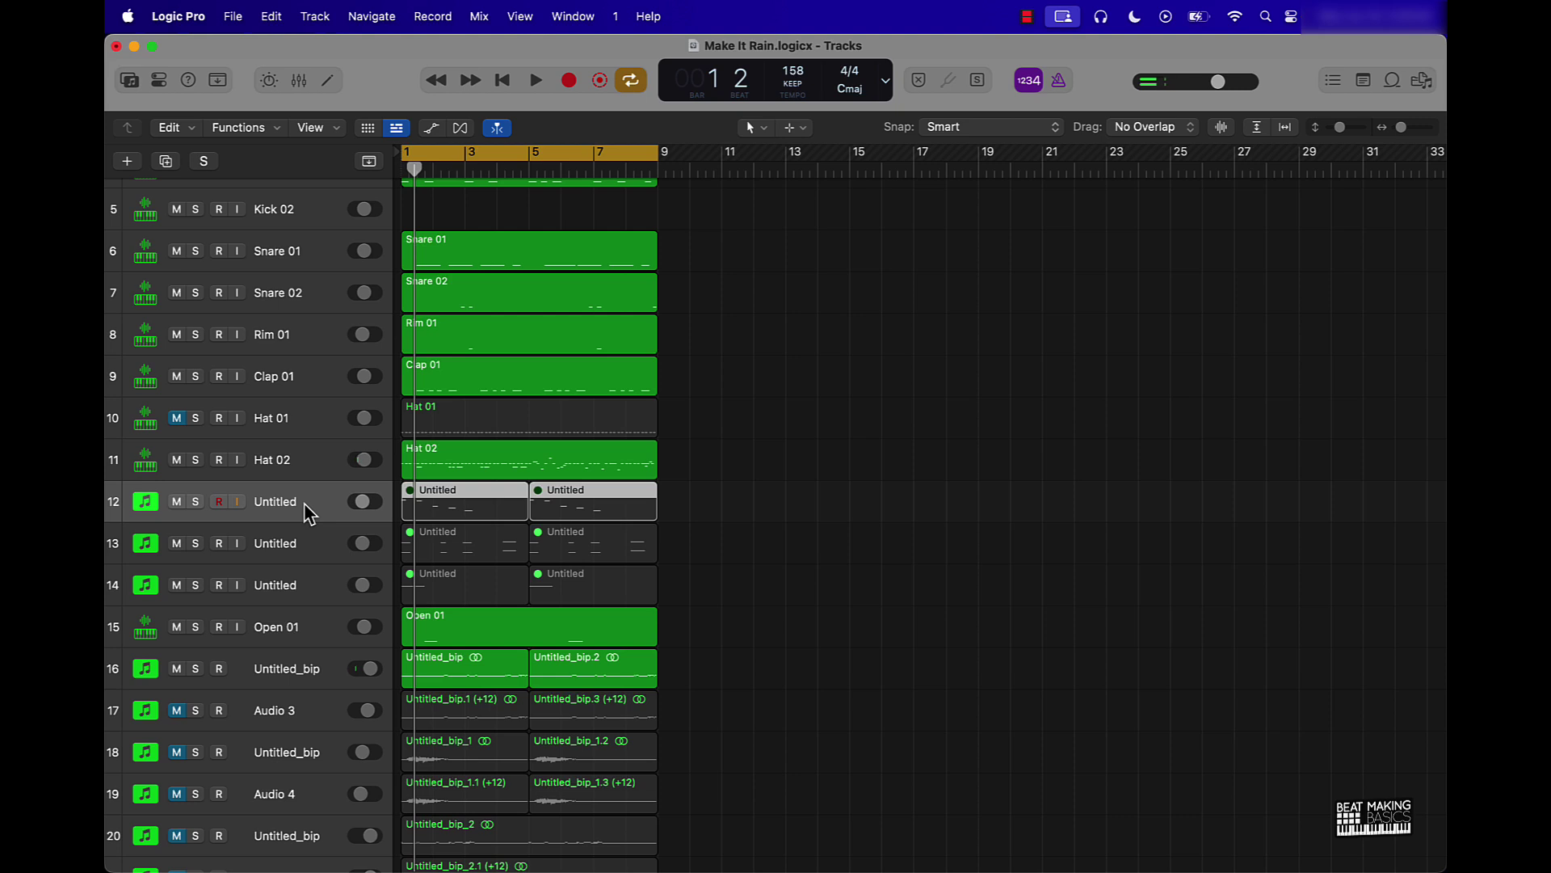
Delete the empty Kick 02 track.
scroll(181, 424, "up", 4)
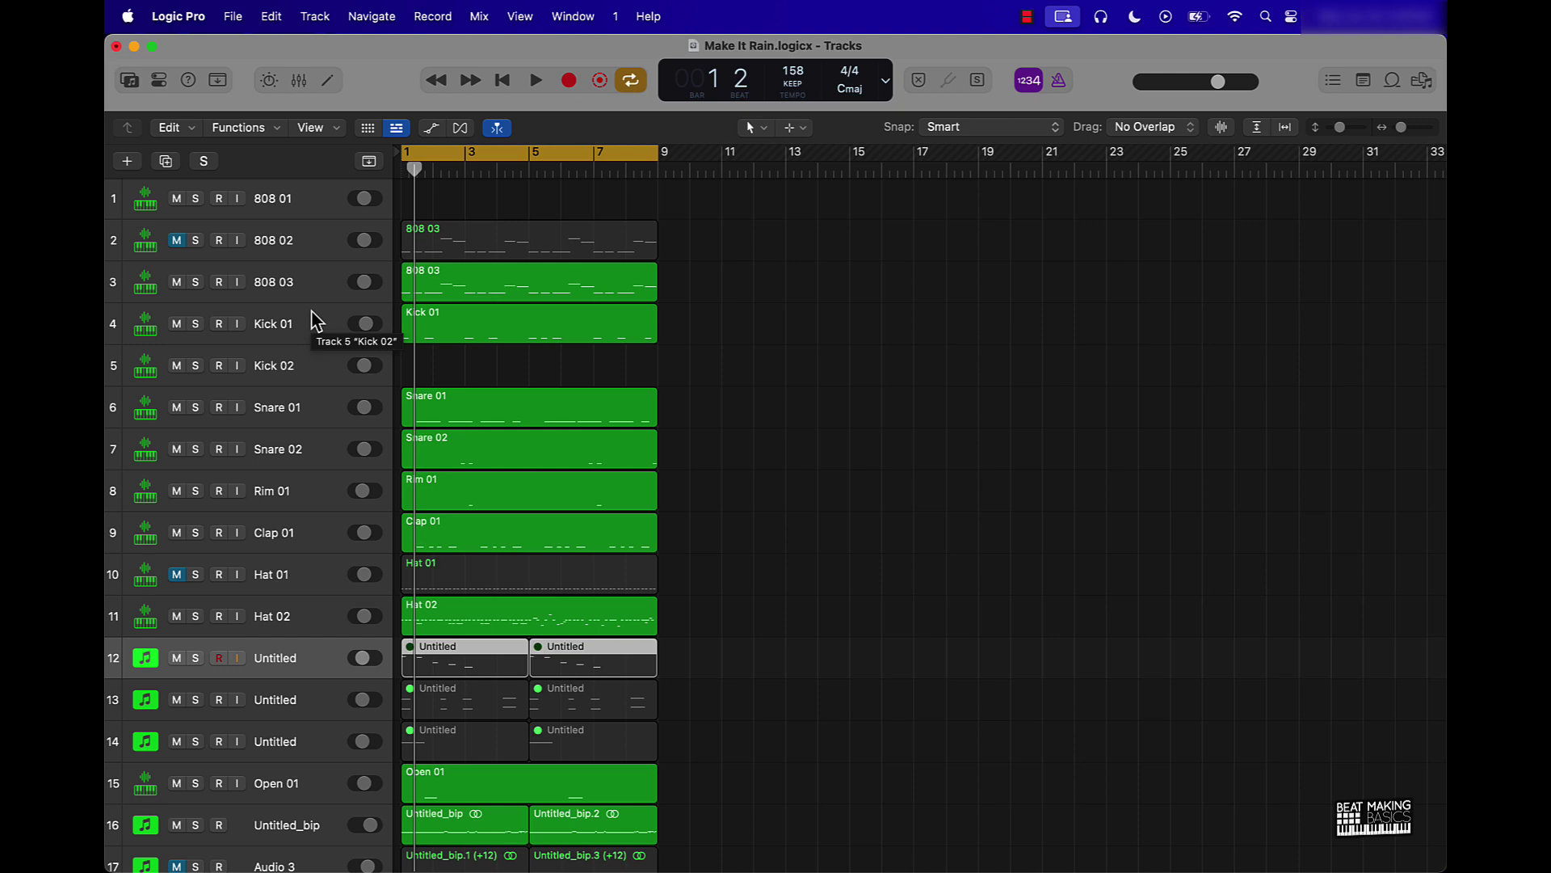
left_click(294, 355)
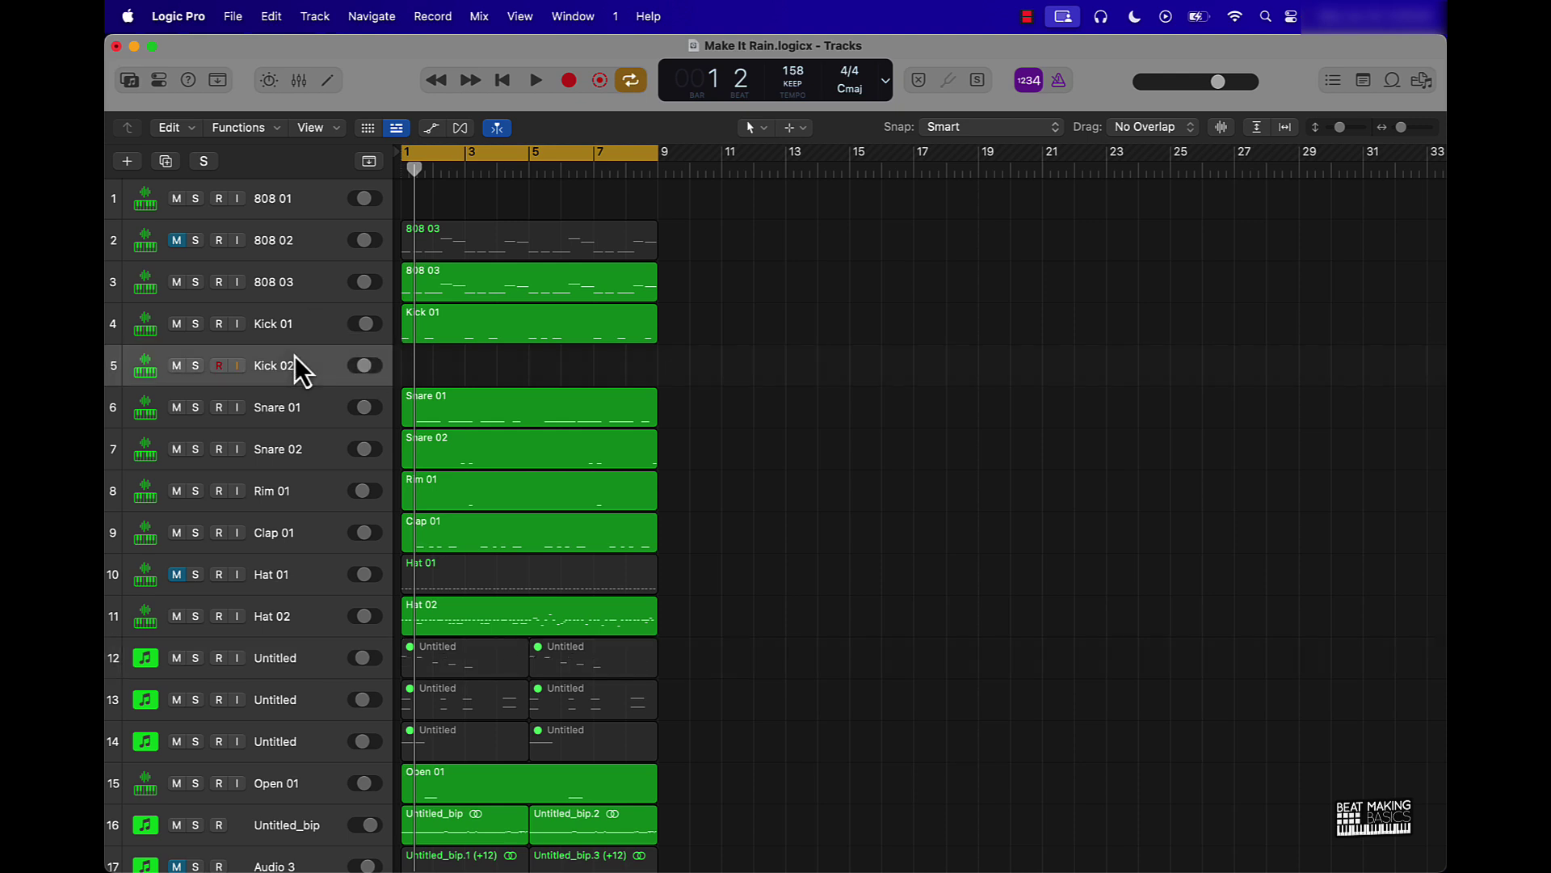
key("super+BackSpace")
Save a copy of the project under the name Make It Rain2.
scroll(303, 408, "down", 5)
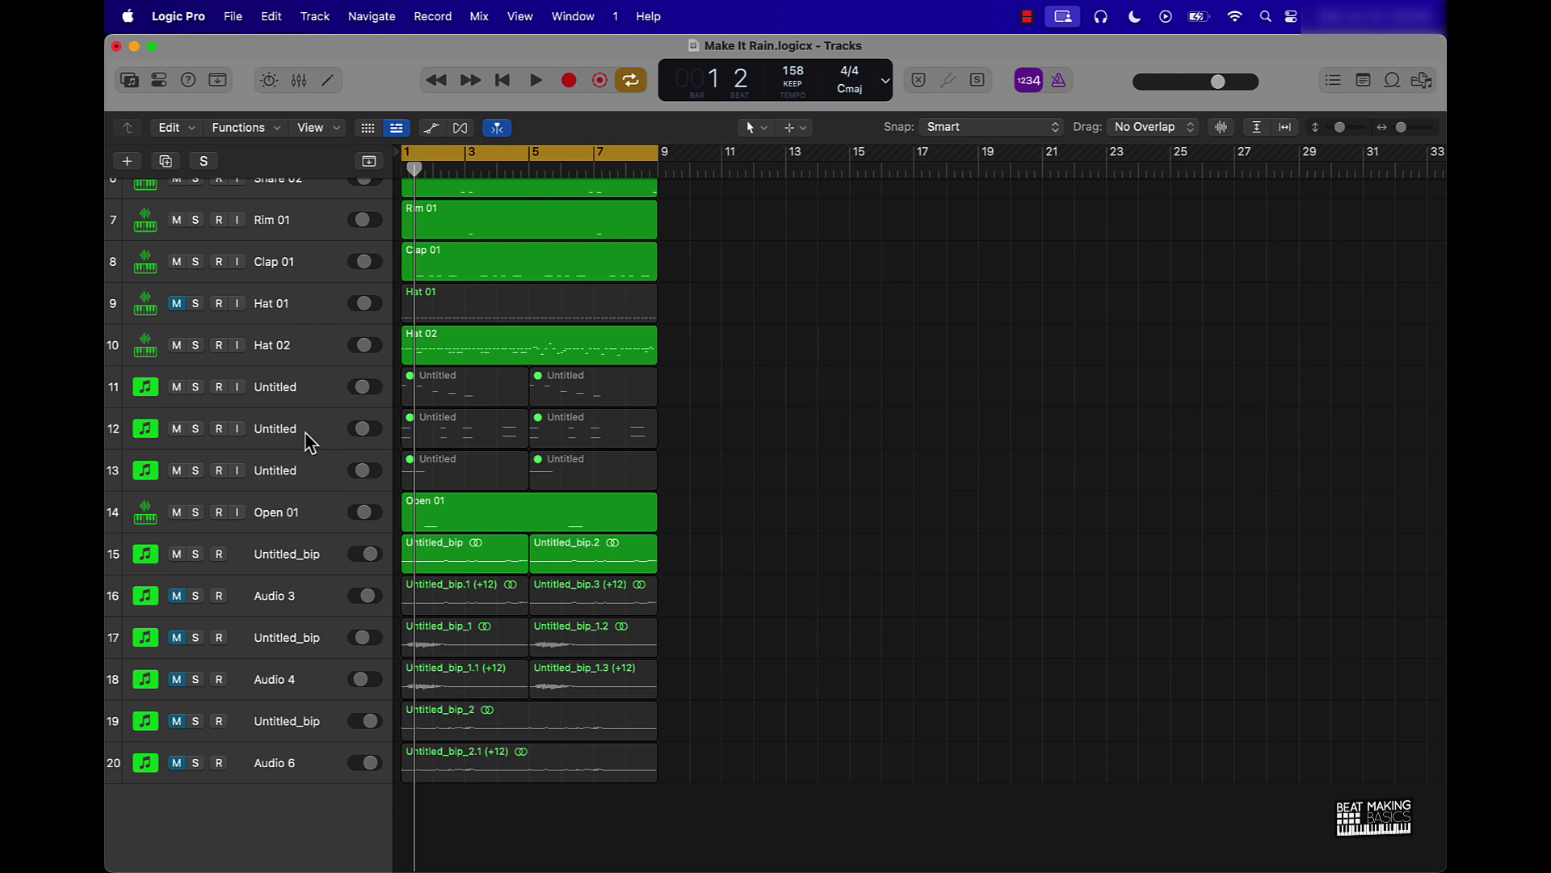
key("super+shift+s")
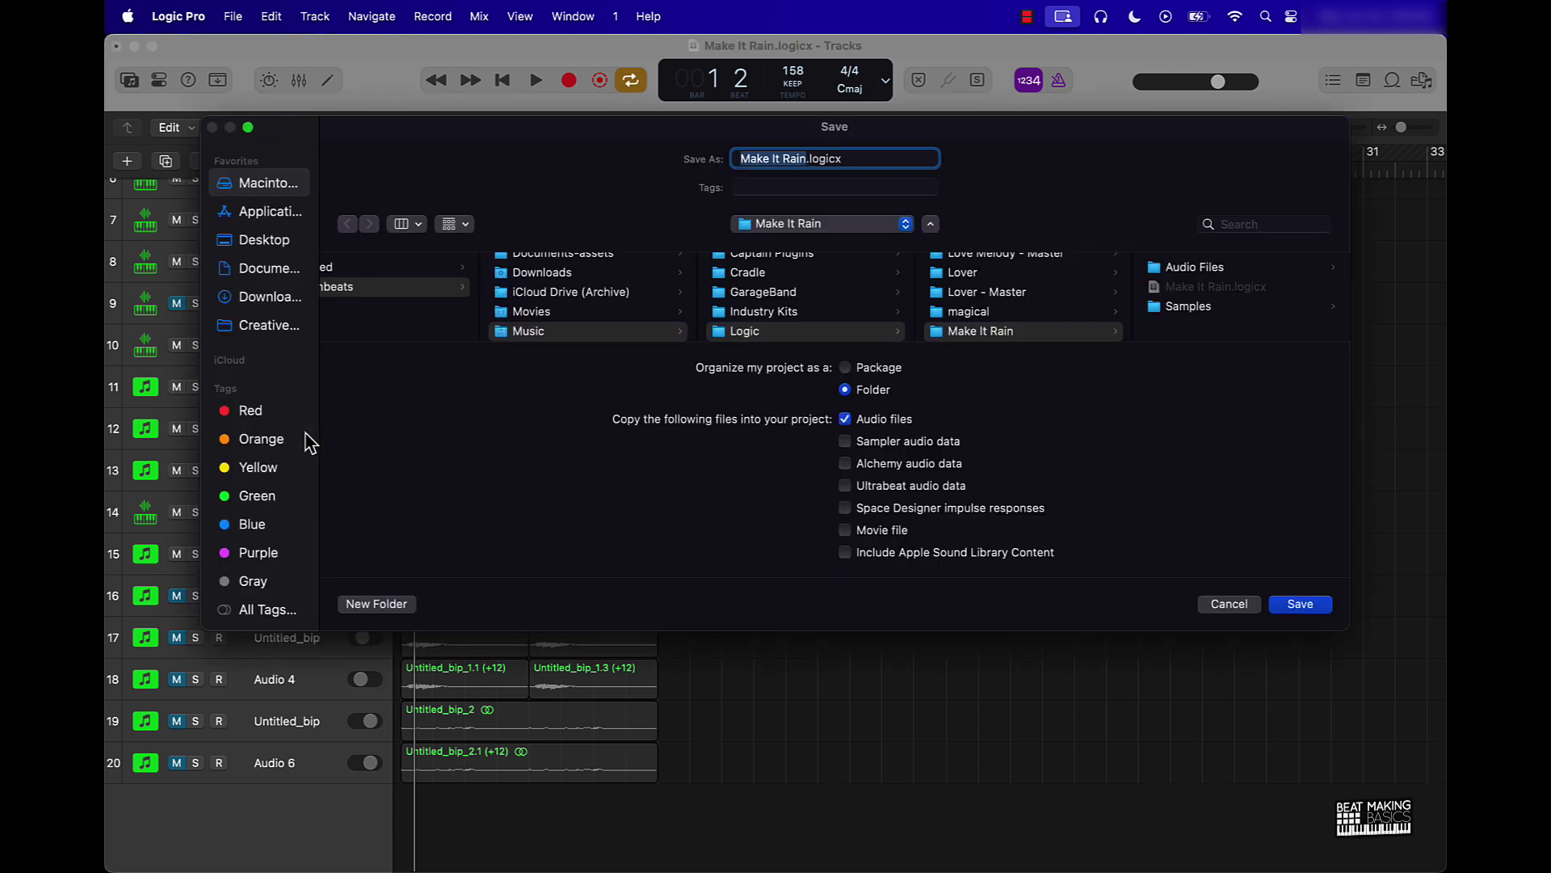
key("Right")
type("2")
key("Return")
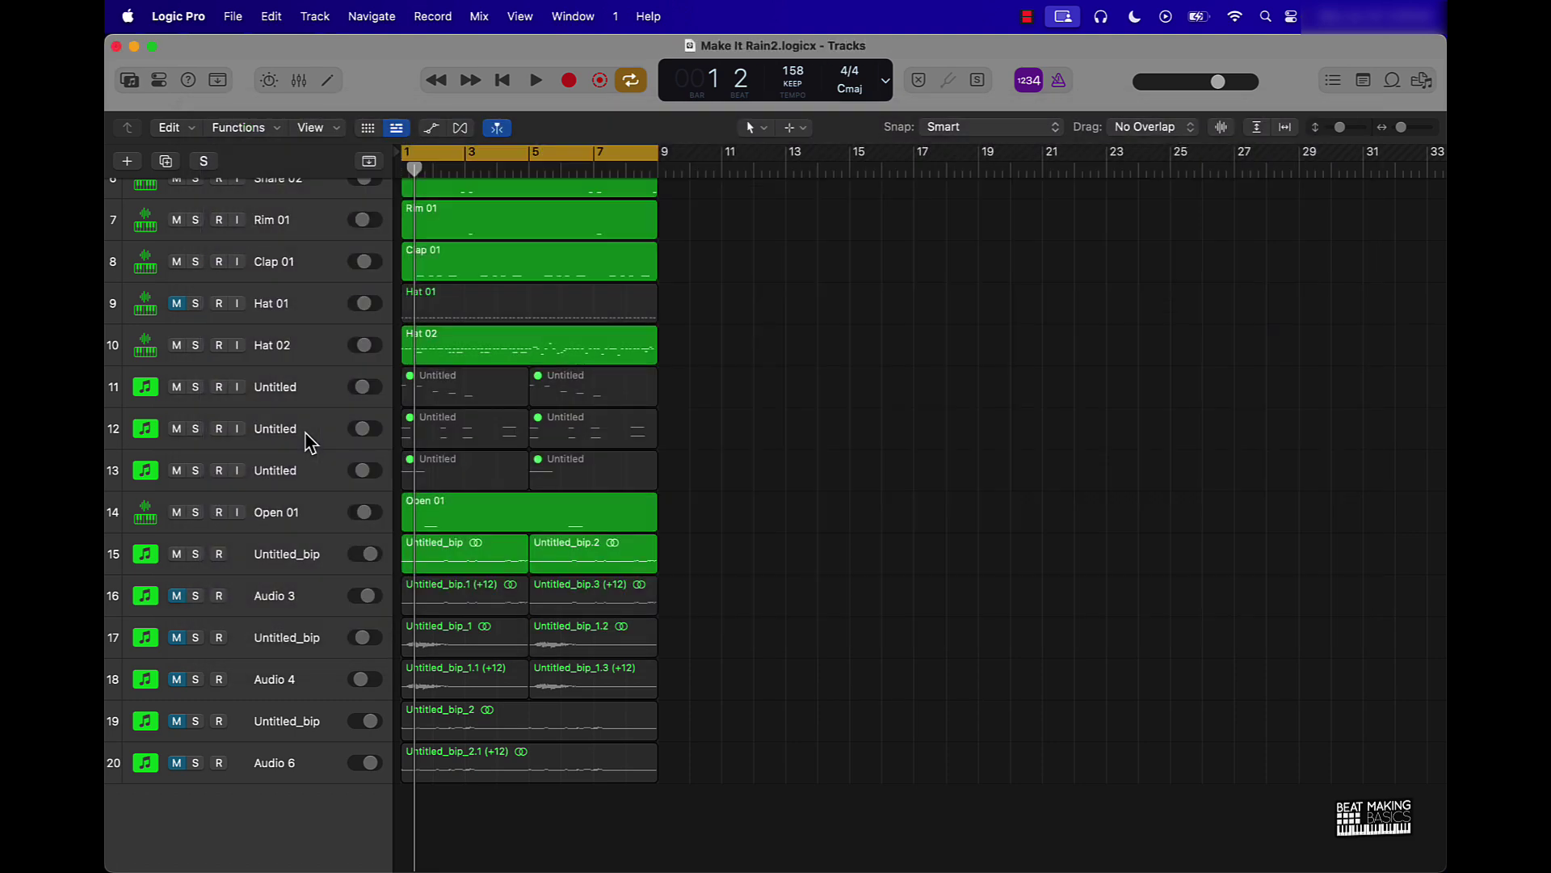
Join the two audio regions on each of tracks 15 to 18 into a single region per track.
scroll(527, 337, "up", 3)
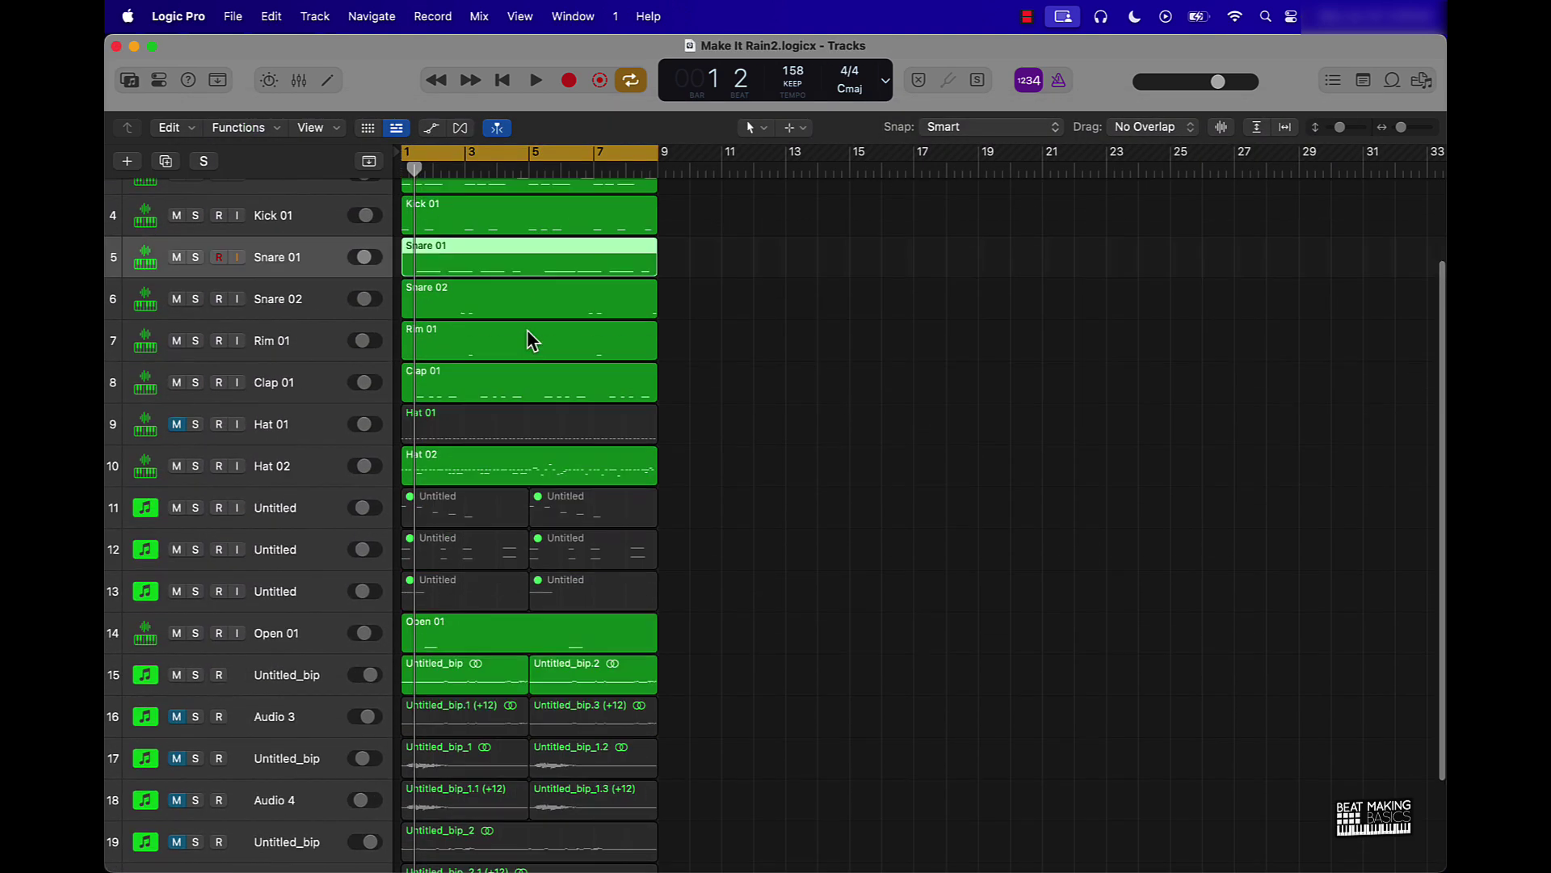
scroll(527, 333, "down", 3)
scroll(528, 333, "up", 6)
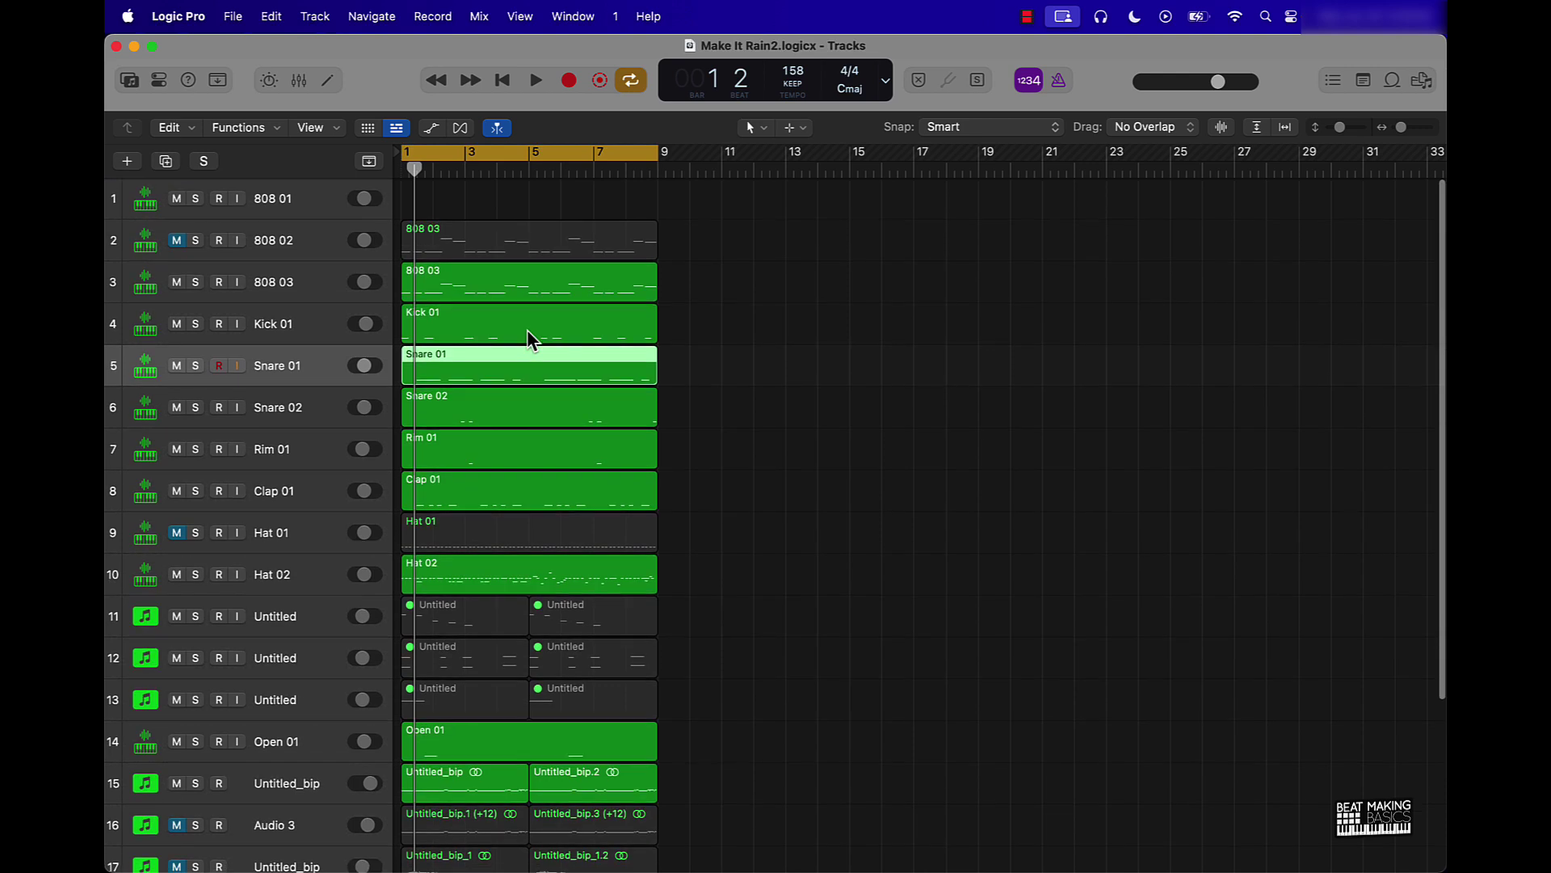
scroll(527, 328, "down", 5)
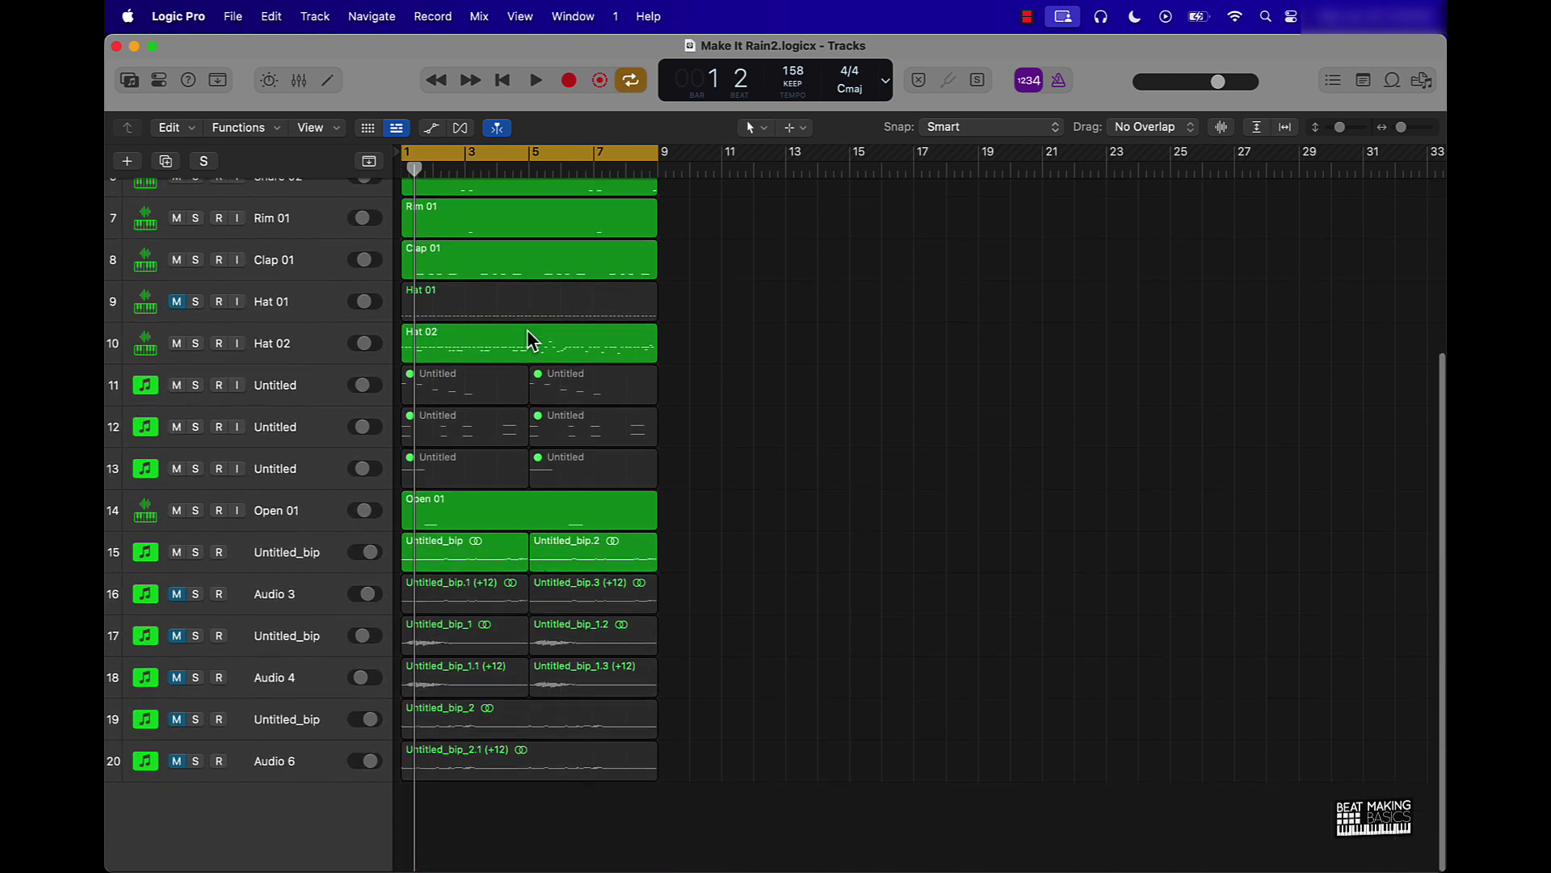
left_click(268, 556)
key("super+j")
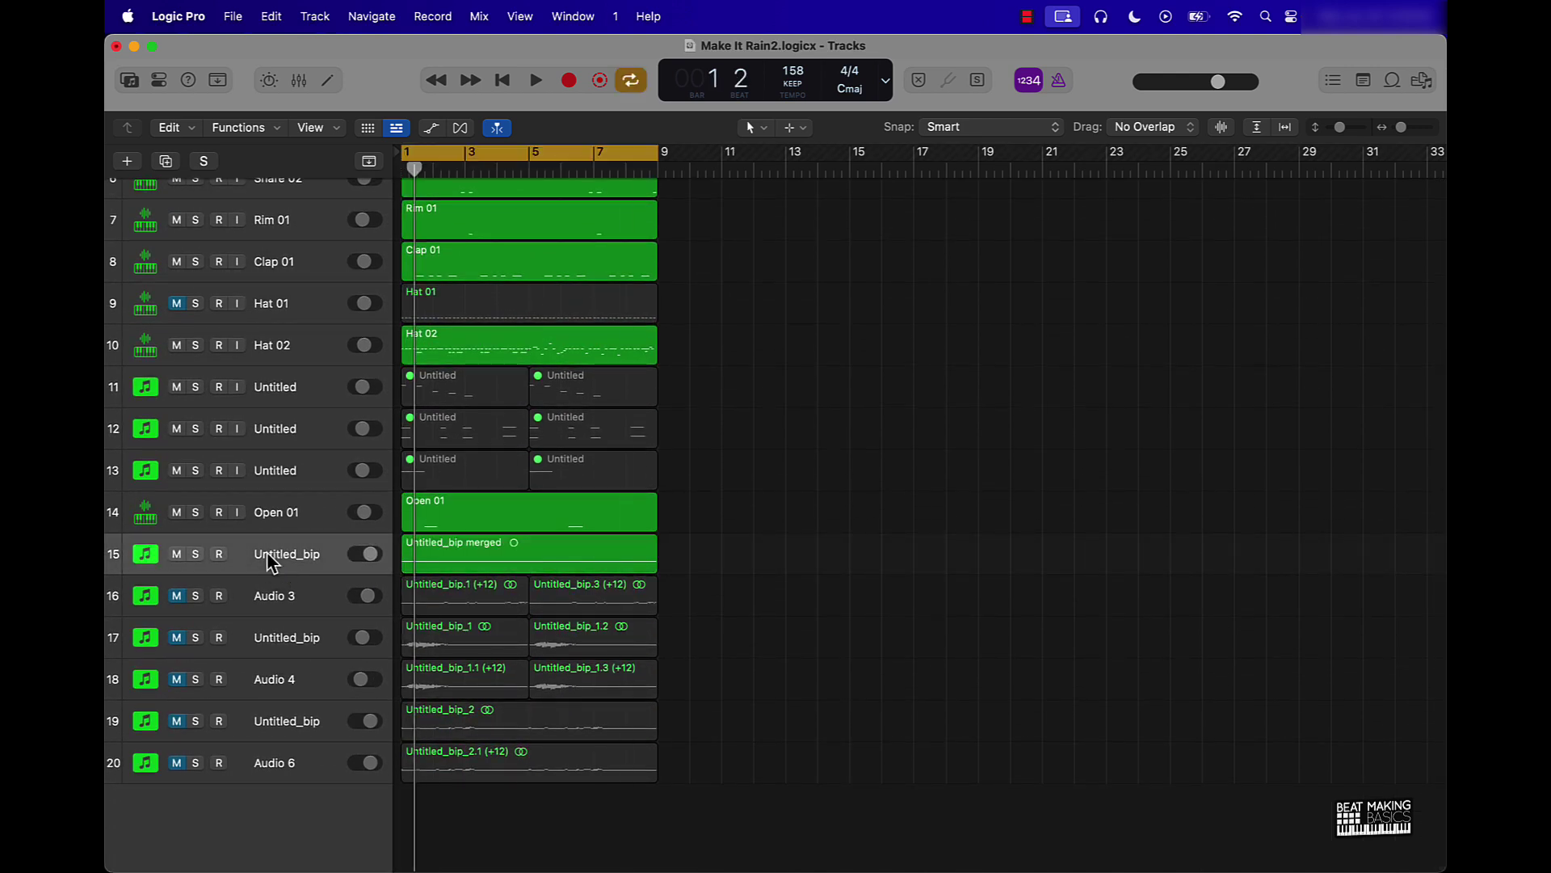
key("Down")
key("super+j")
key("Down")
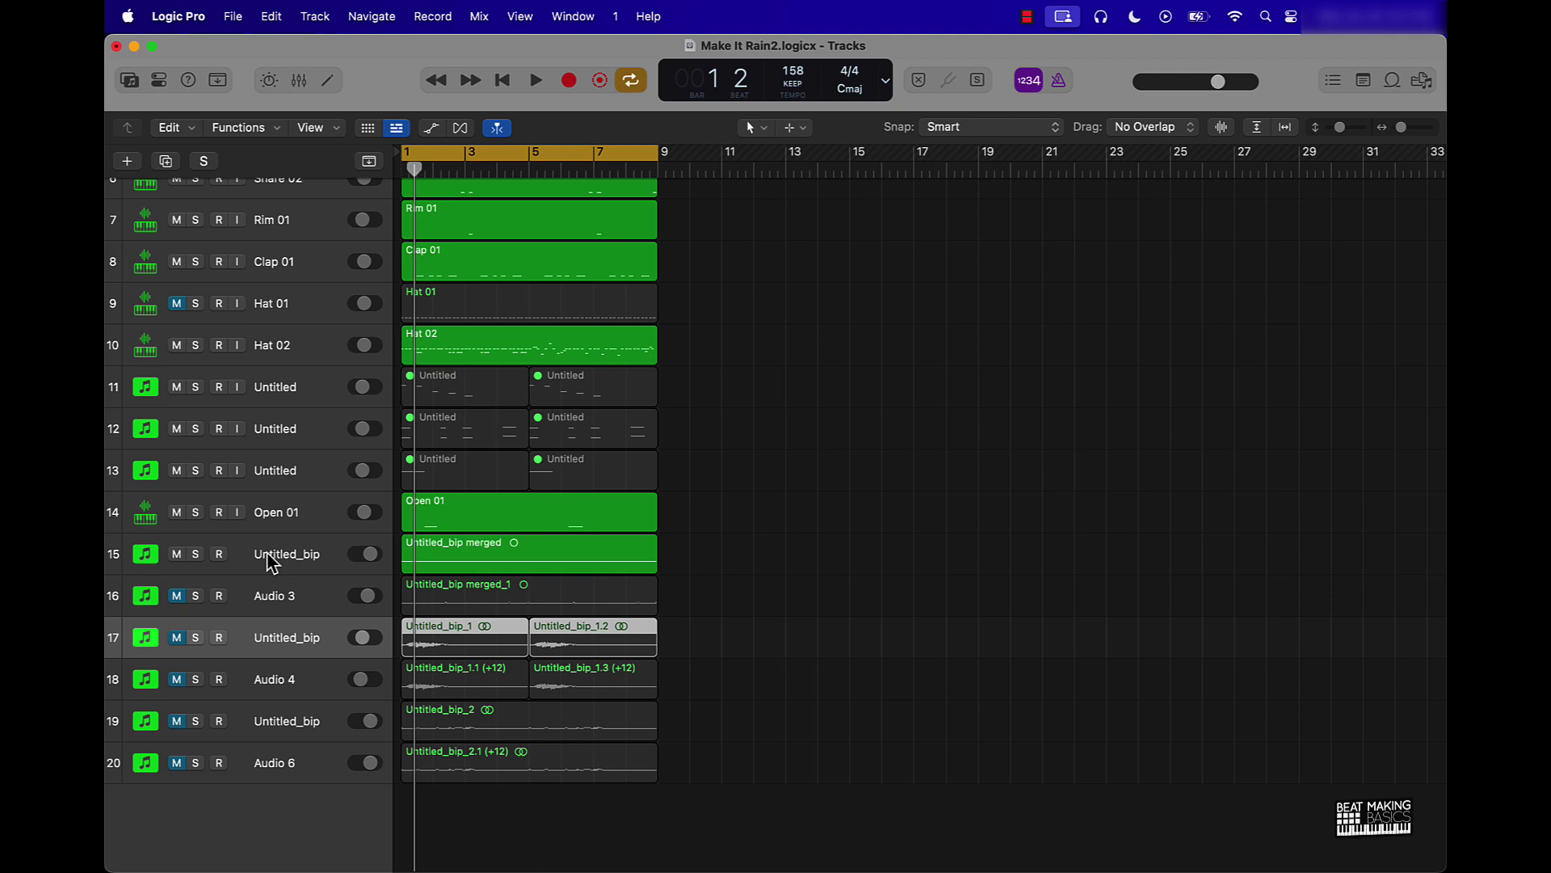
key("super+j")
key("Down")
key("super+j")
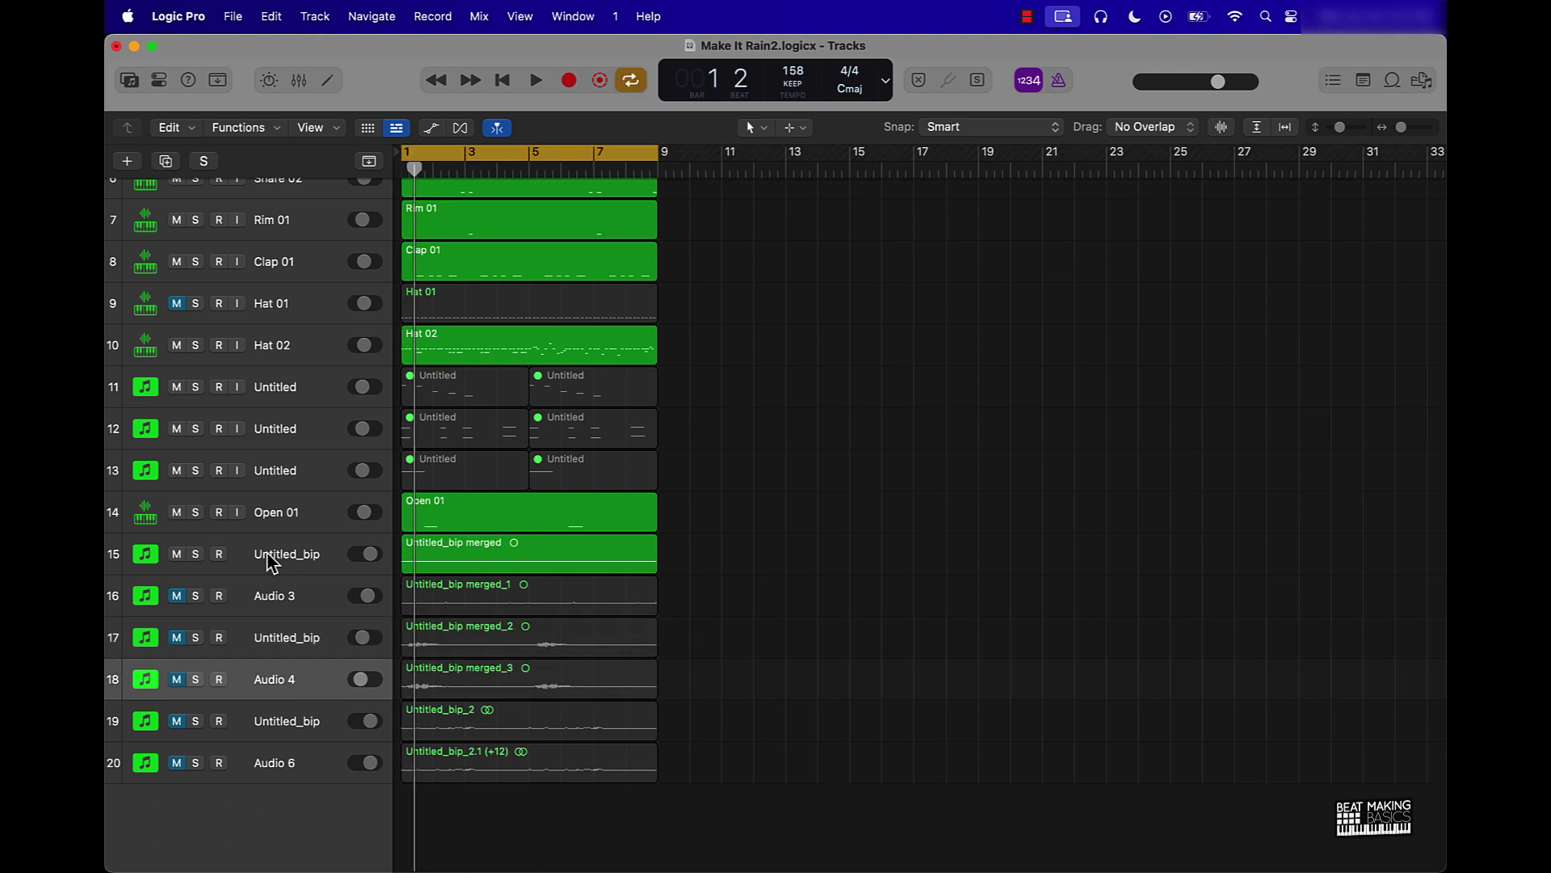
key("Down")
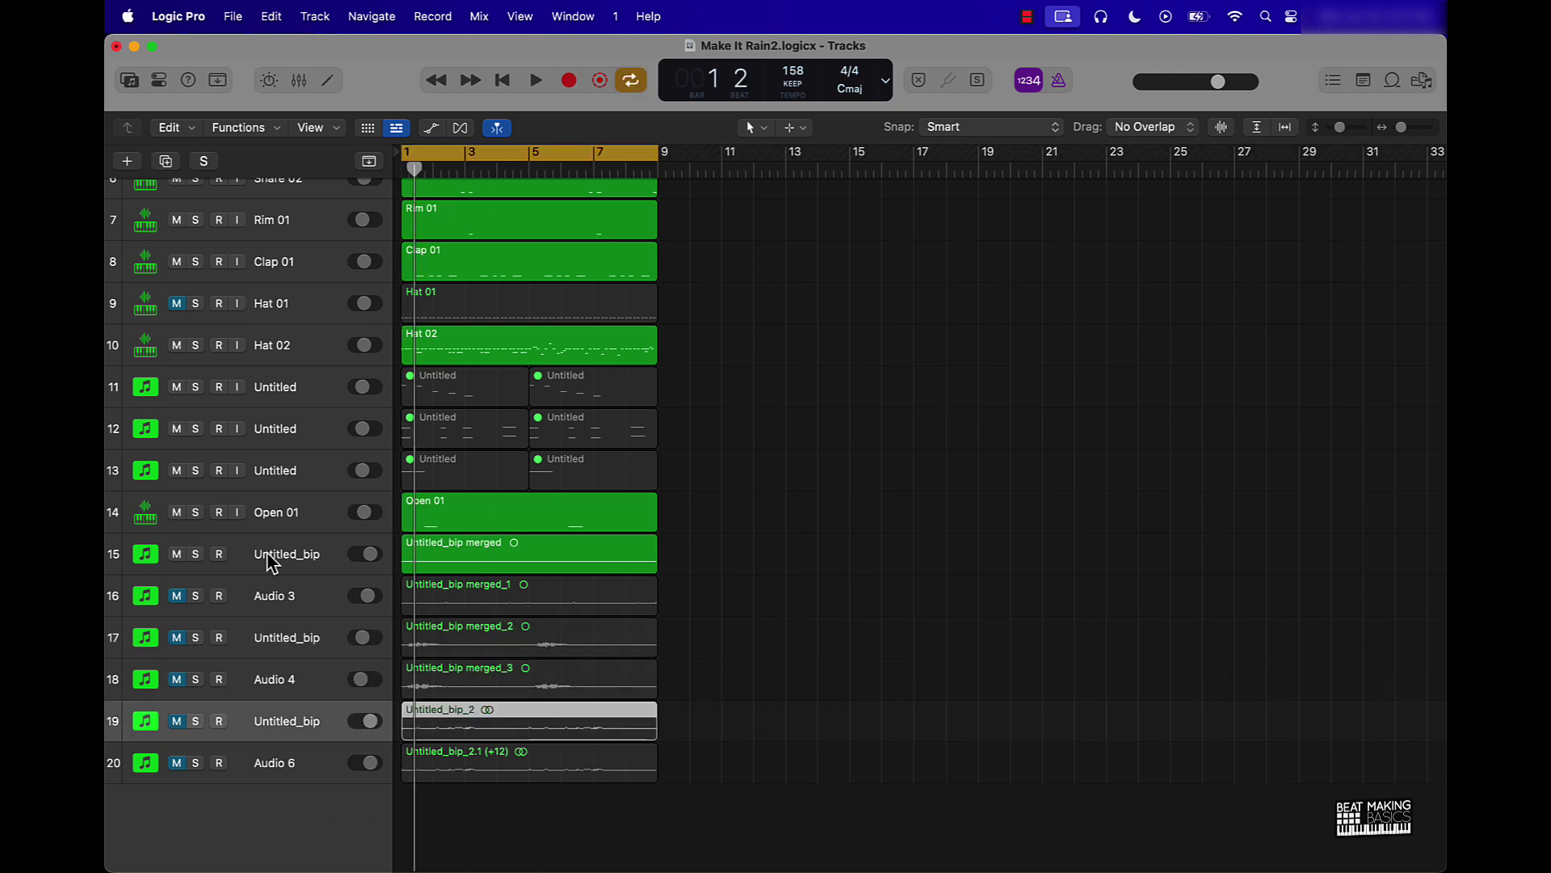
Bounce the 808 03 MIDI region on track 3 in place to a new audio track, muting the source.
scroll(284, 290, "up", 6)
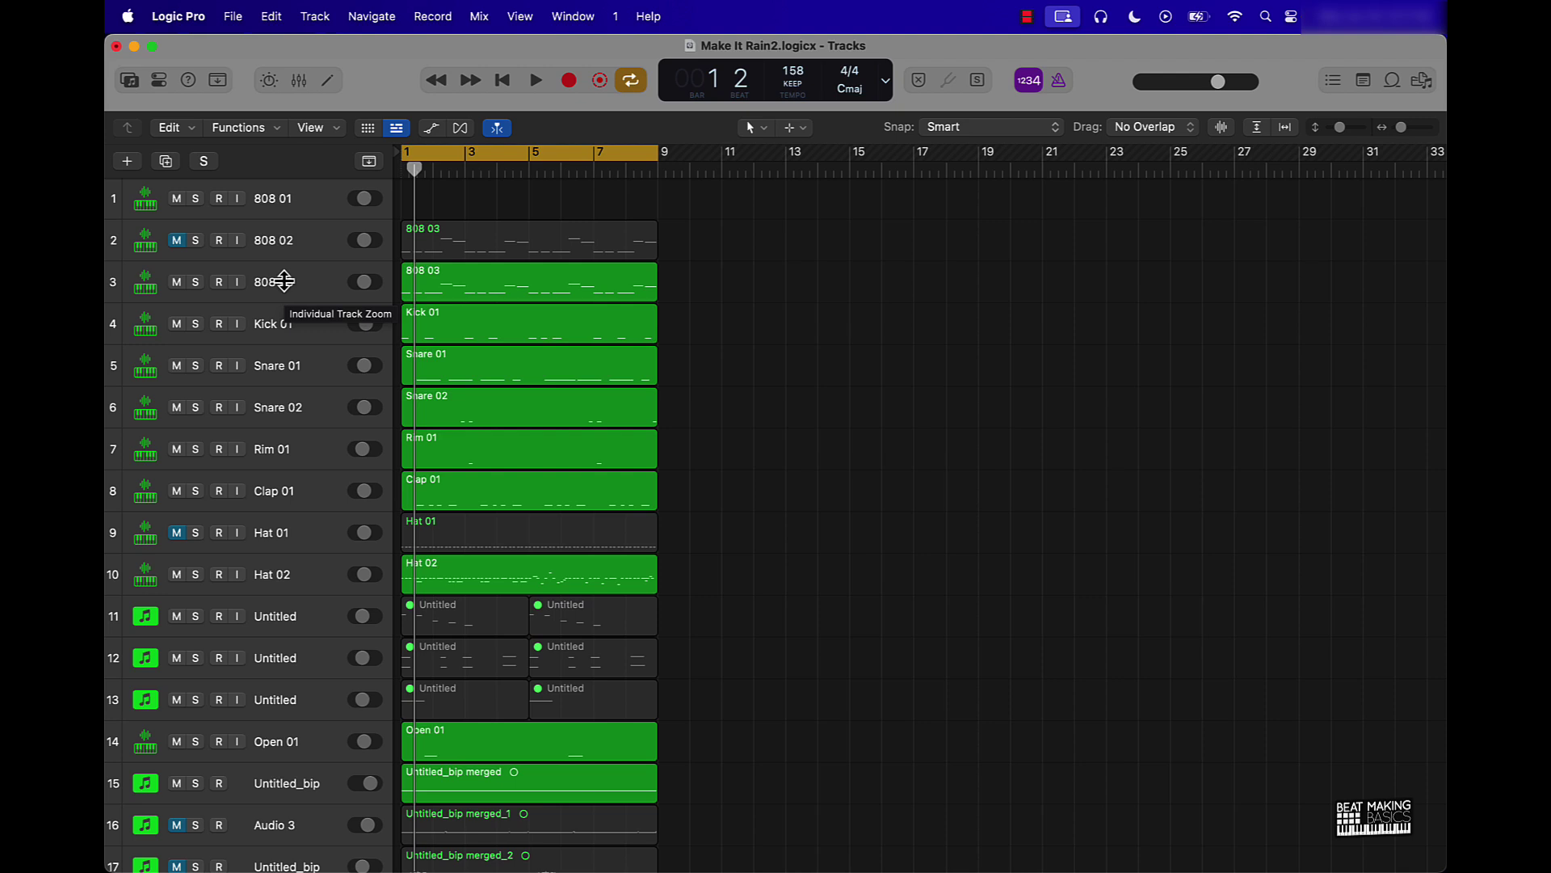
left_click(284, 282)
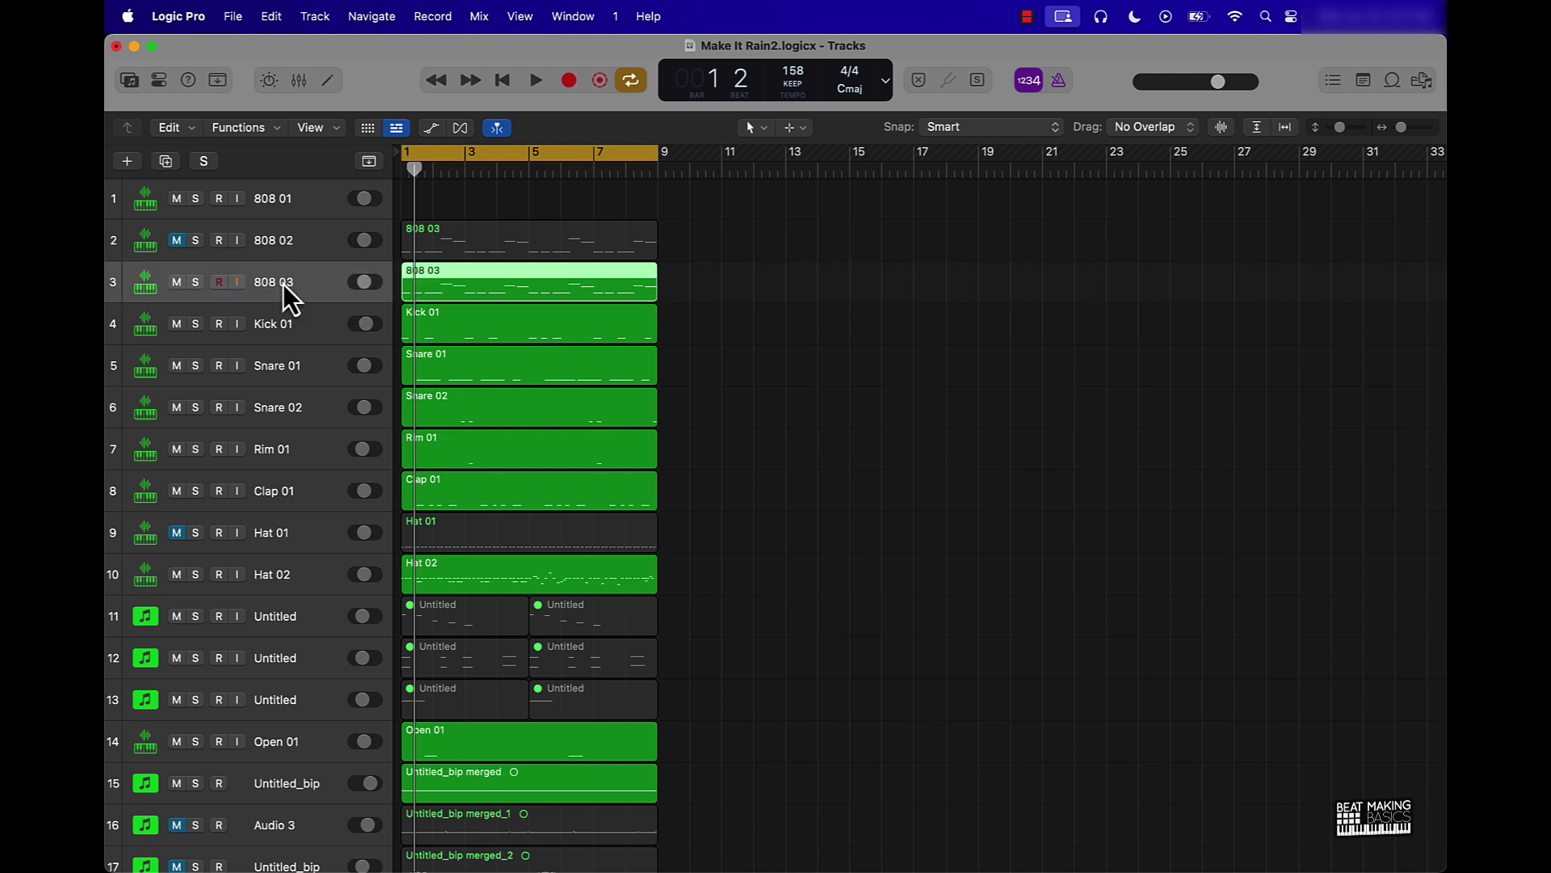
right_click(450, 284)
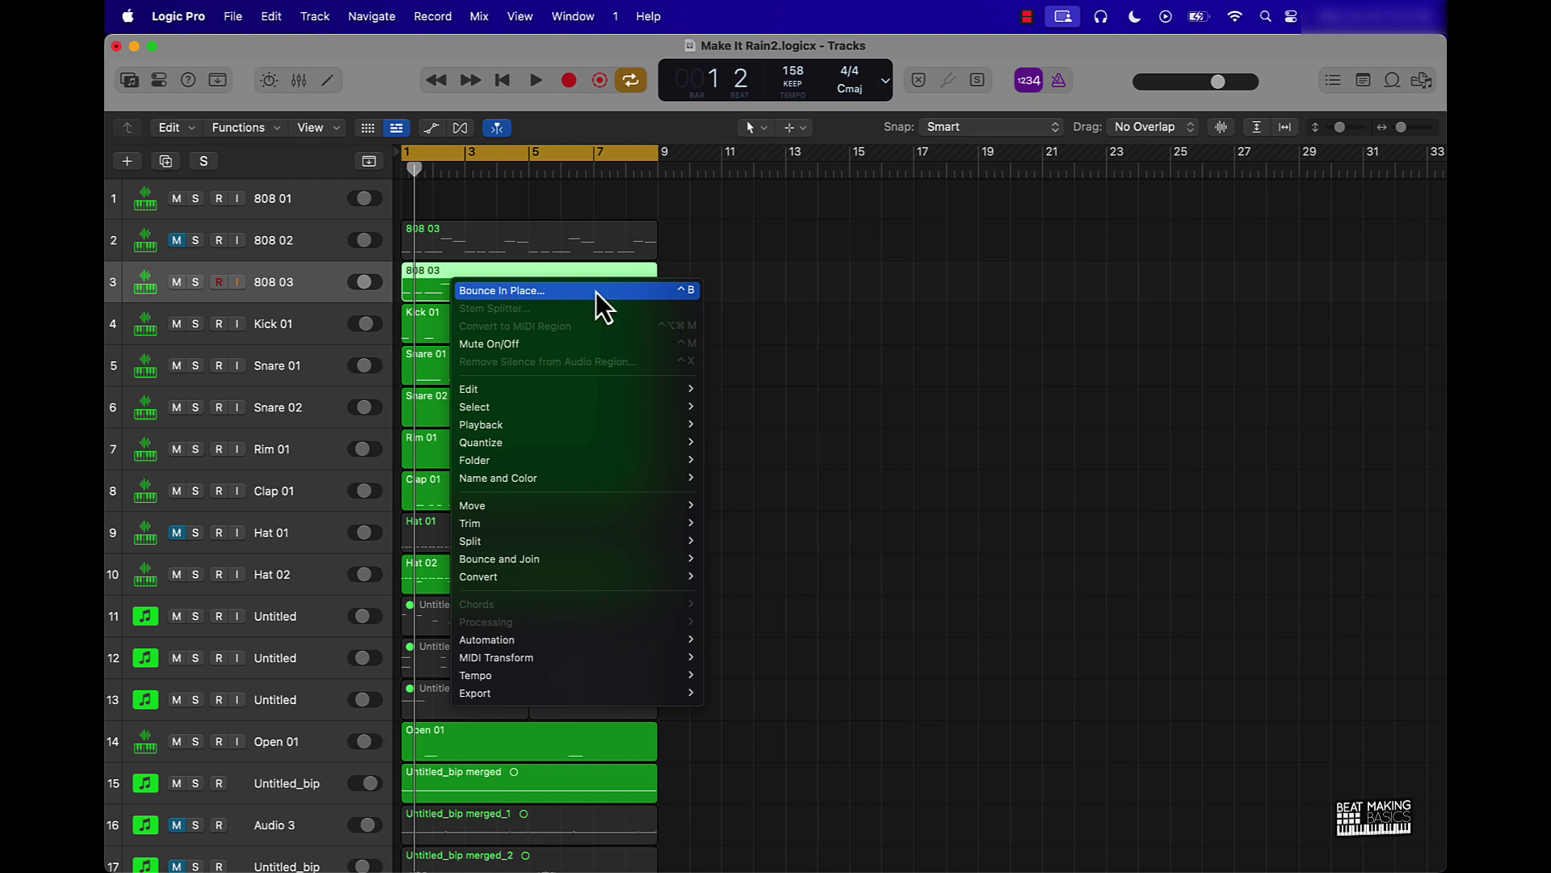
left_click(794, 261)
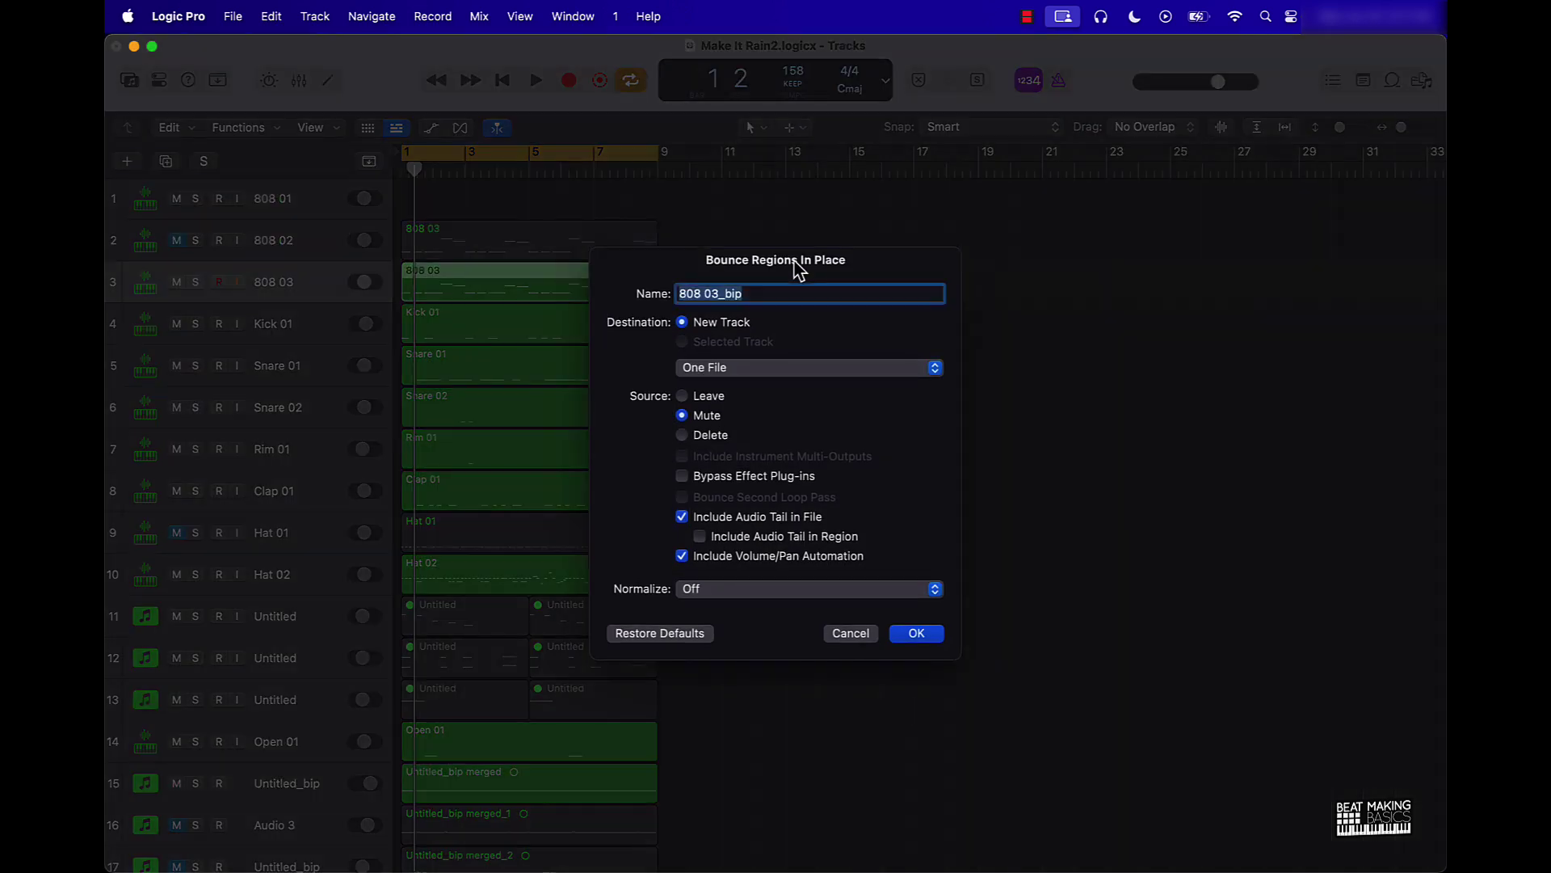
key("Return")
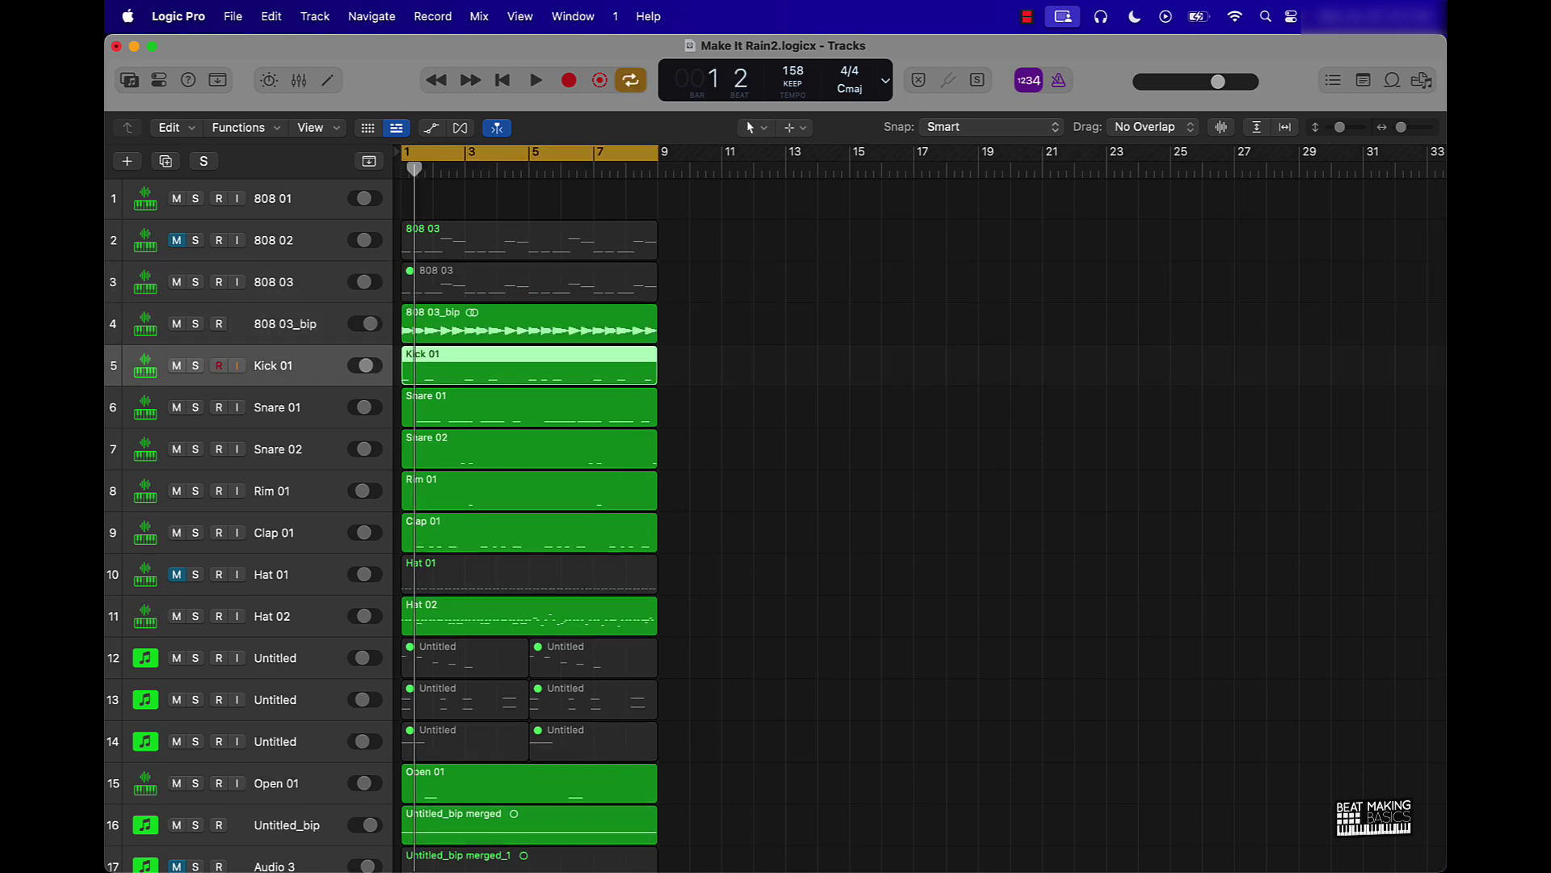
Bounce the Kick 01 and Snare 01 MIDI regions in place to new audio tracks with the same settings.
key("ctrl+b")
key("Return")
key("Down")
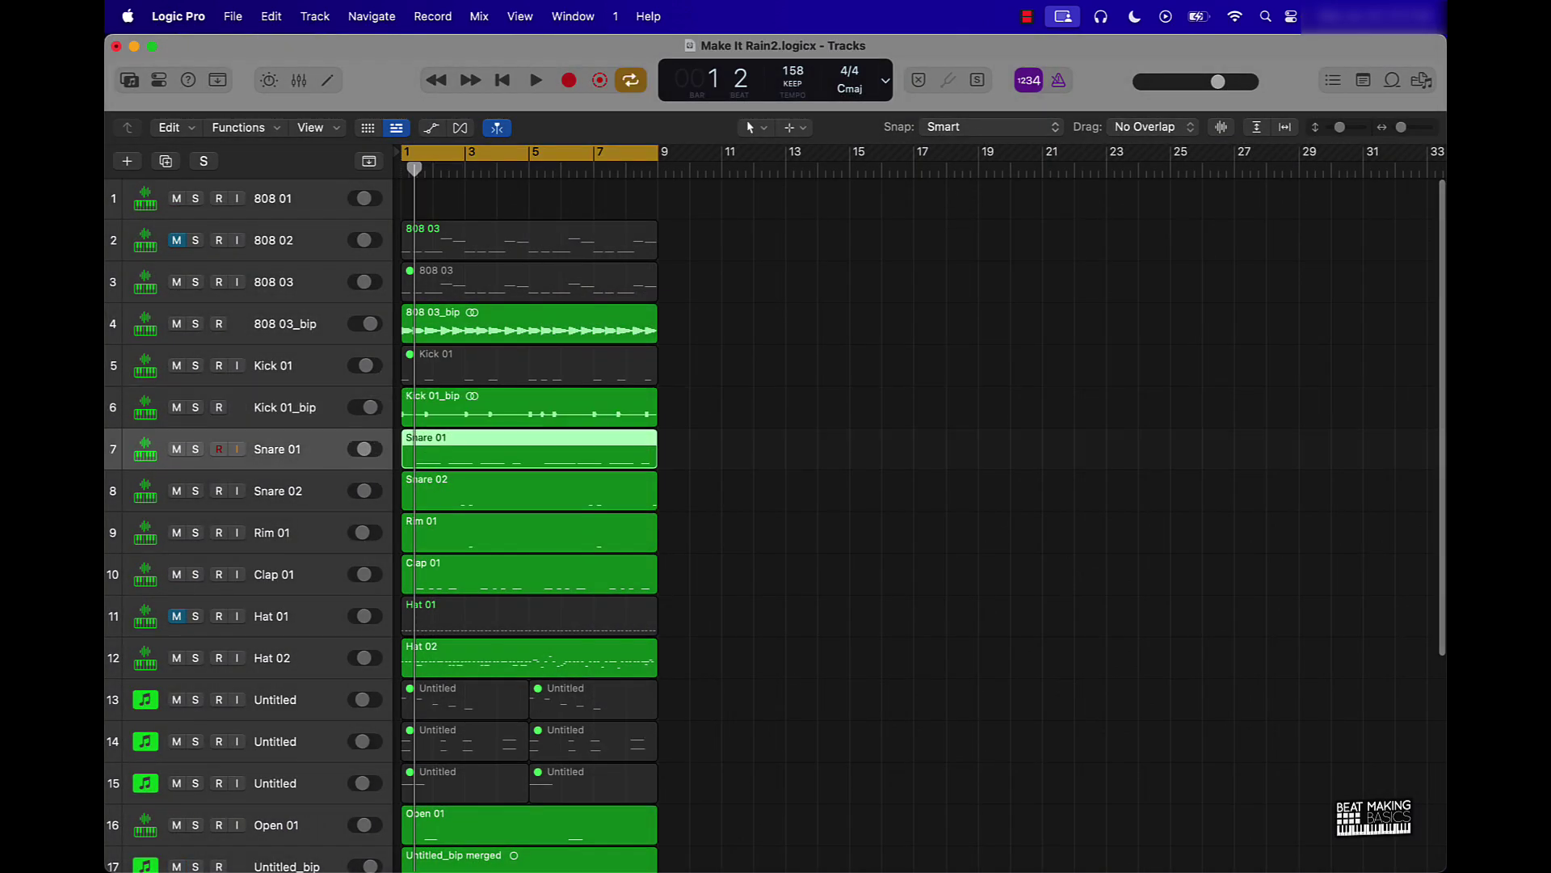
key("ctrl+b")
key("Return")
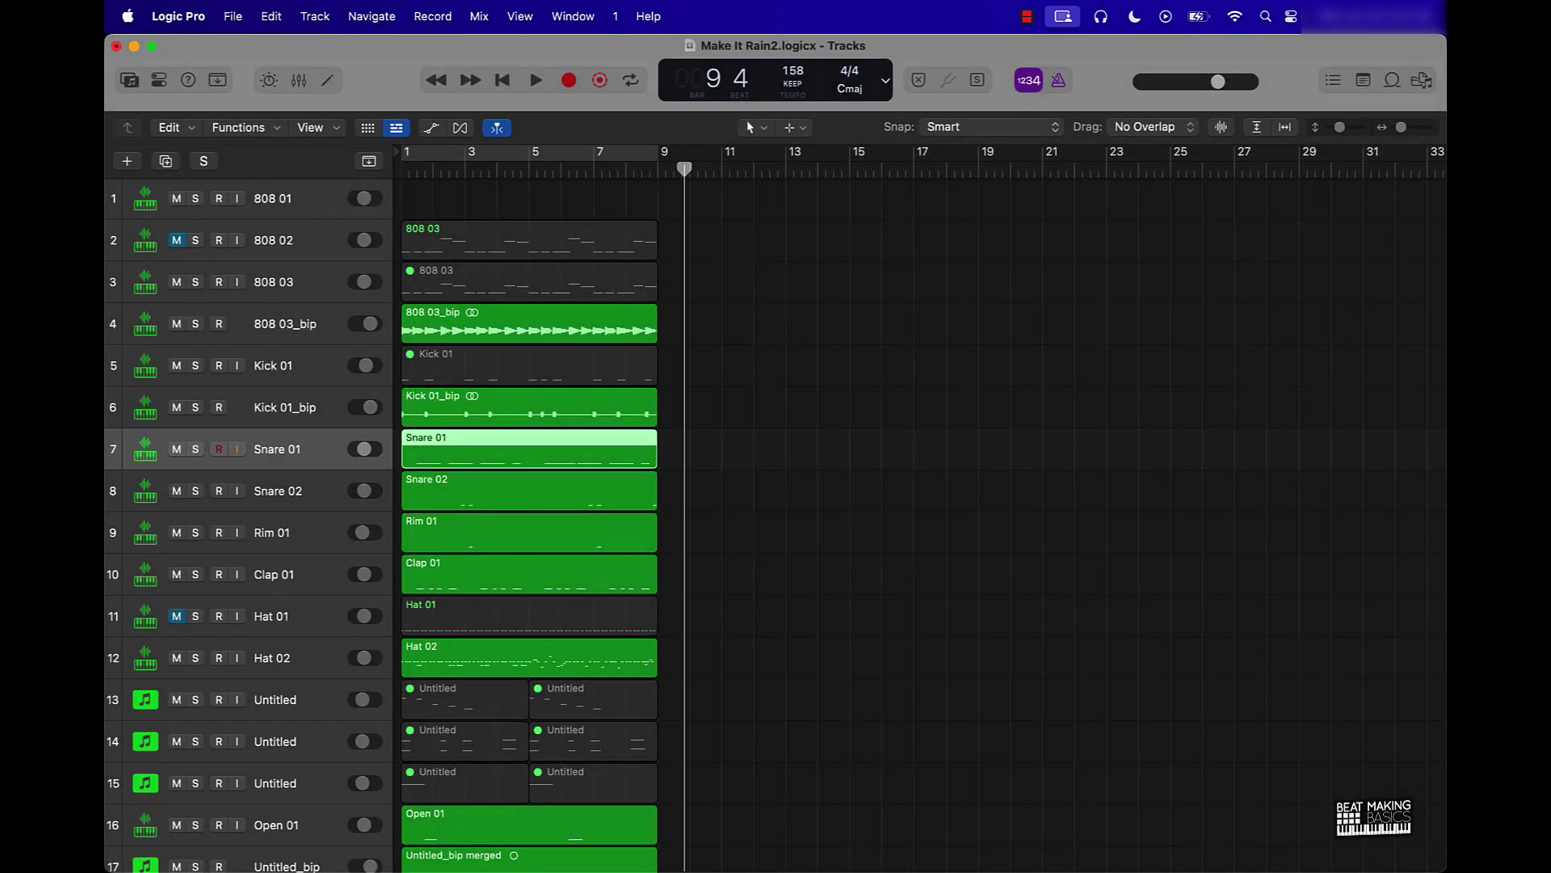
Bounce the Snare 02 and Rim 01 MIDI regions in place to new audio tracks, muting the sources.
key("Down")
key("ctrl+b")
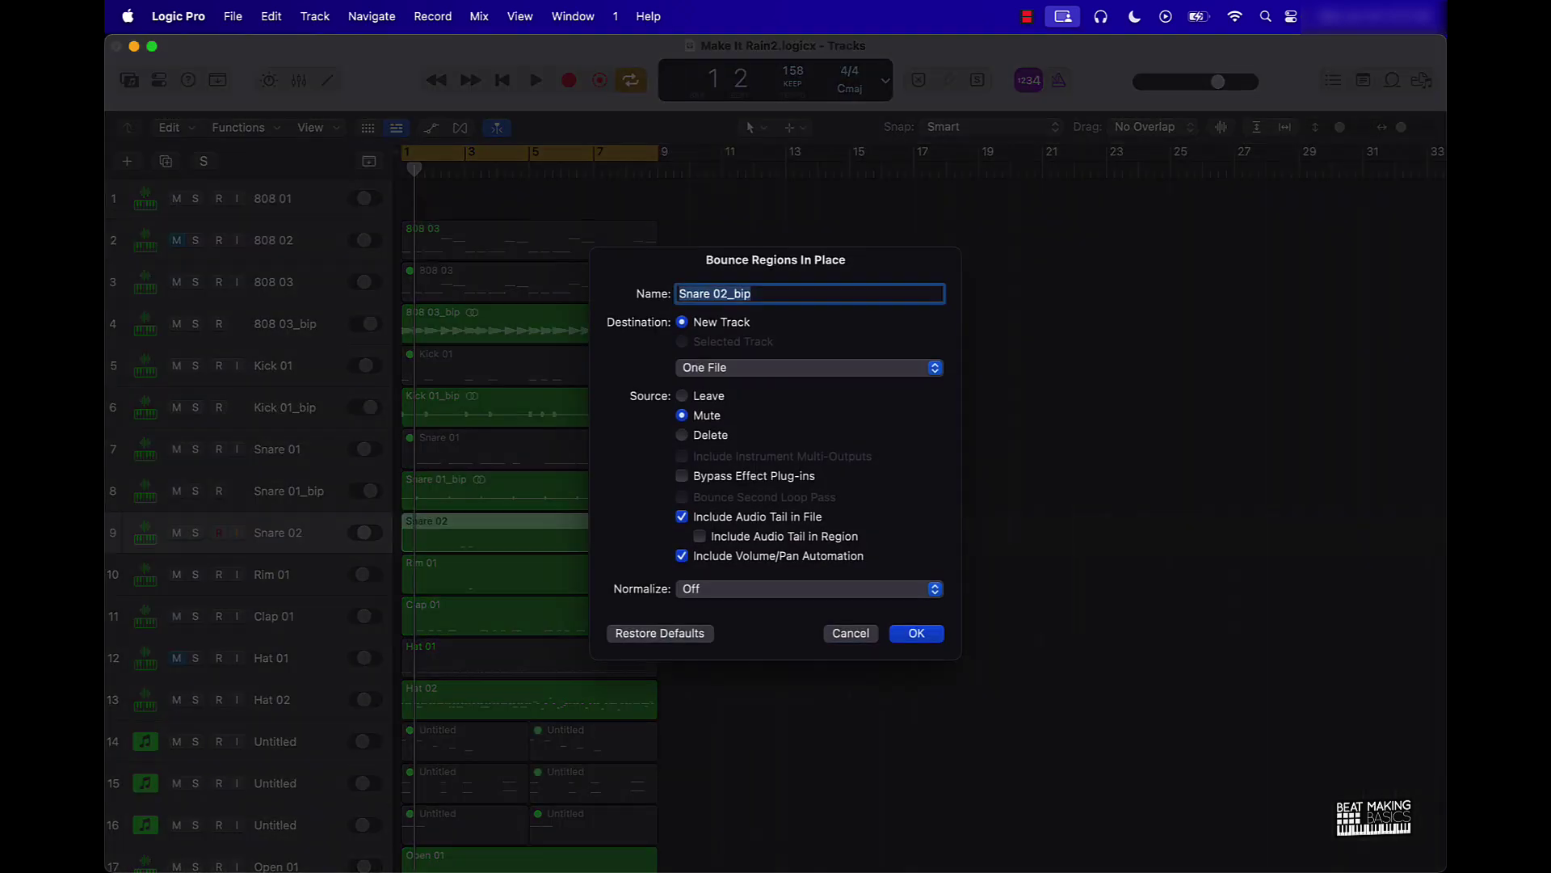
key("Return")
key("Down")
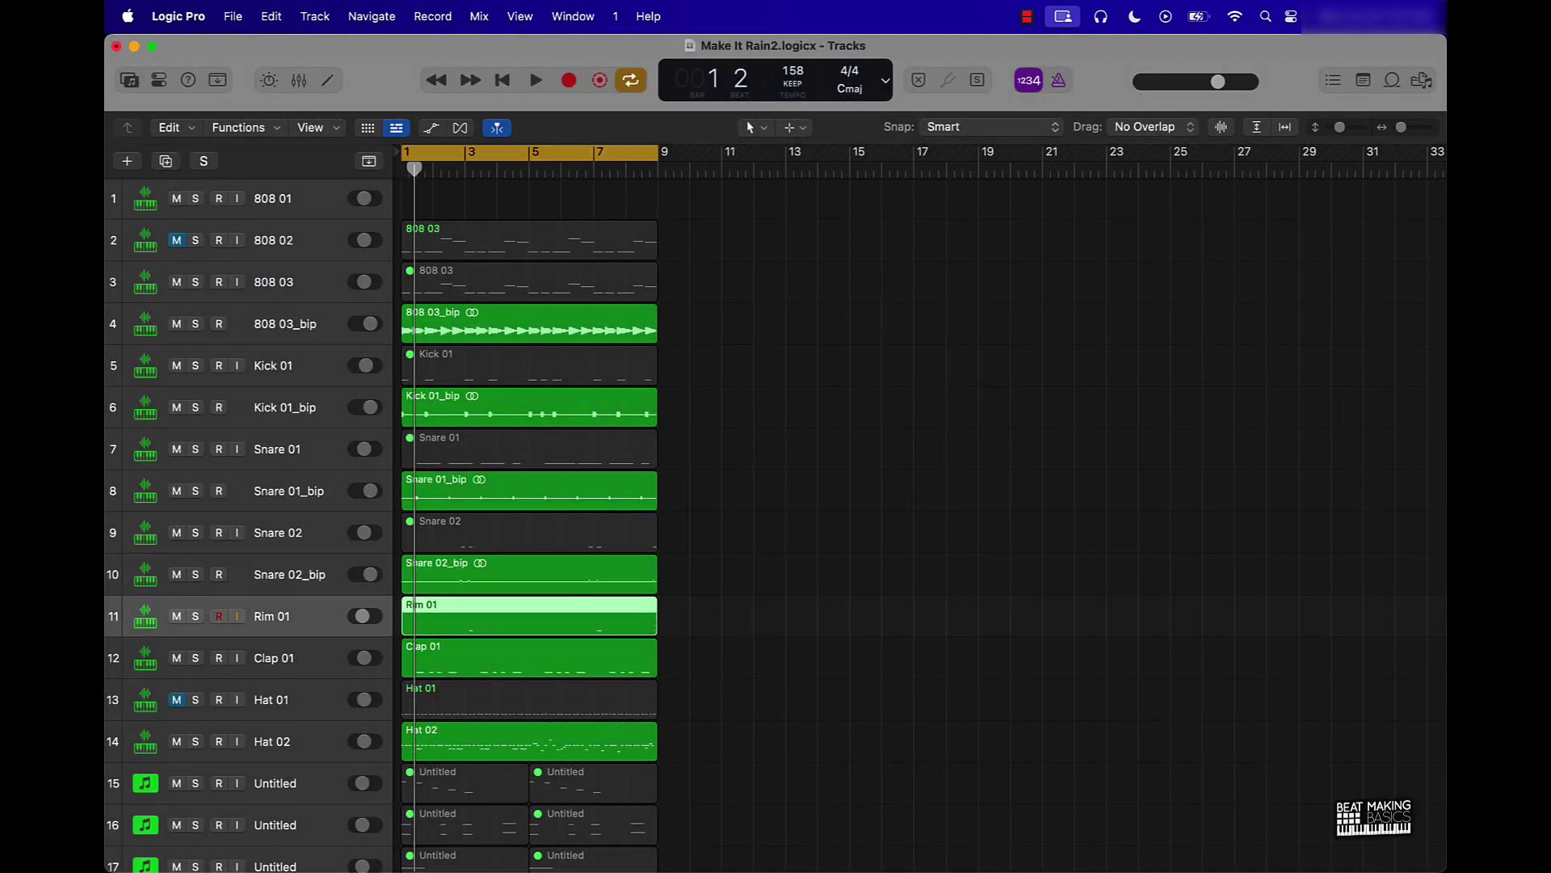
key("ctrl+b")
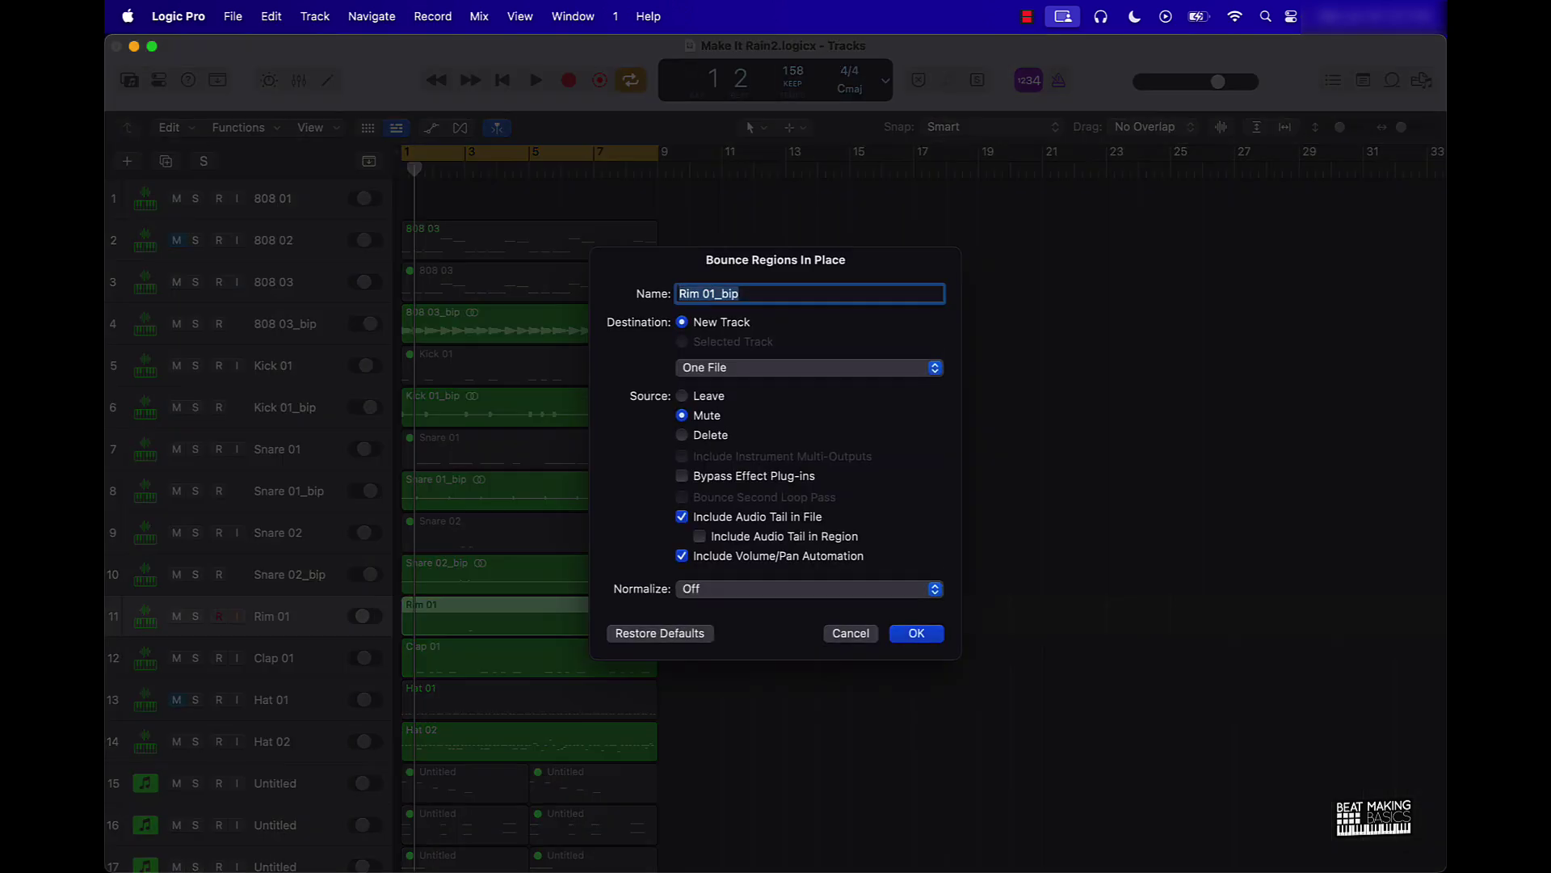
key("Return")
Bounce the Clap 01 MIDI region in place to a new audio track with the same settings.
key("Down")
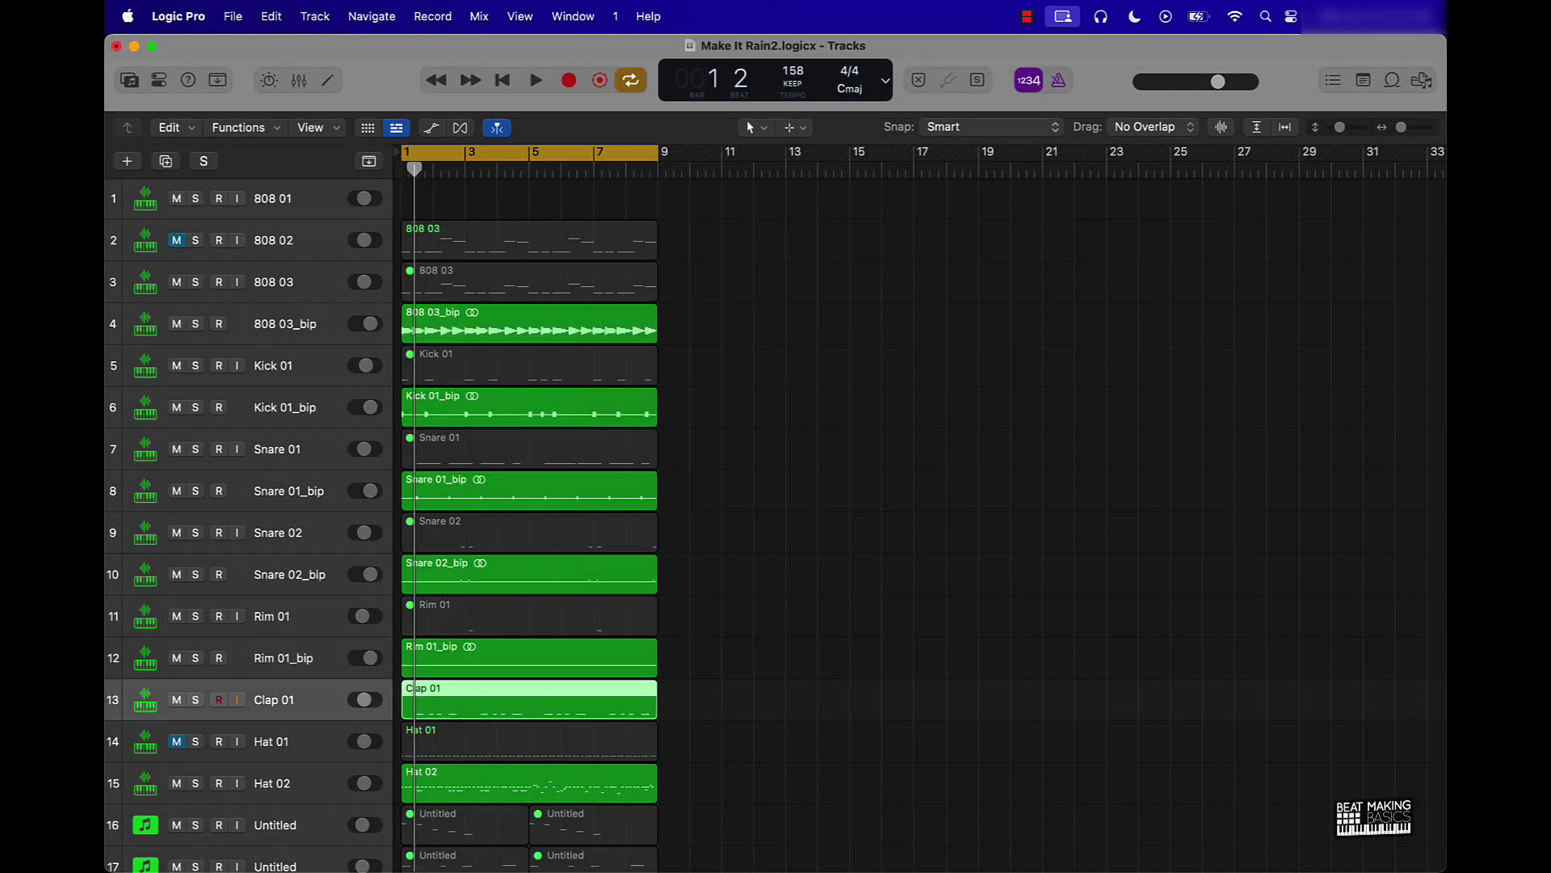
key("ctrl+b")
key("Return")
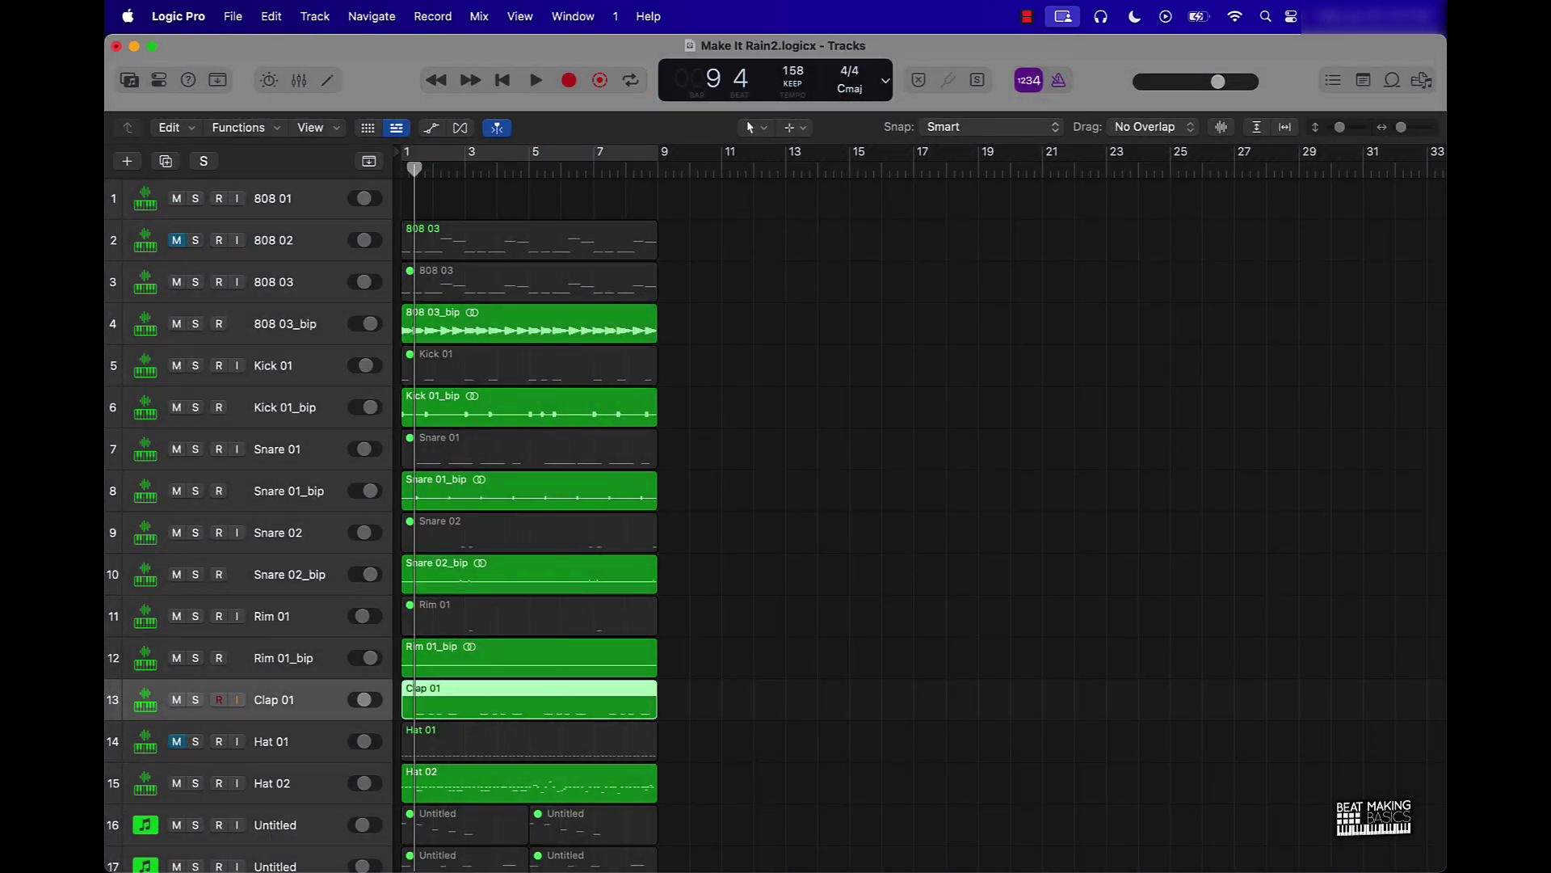
key("Down")
key("Down")
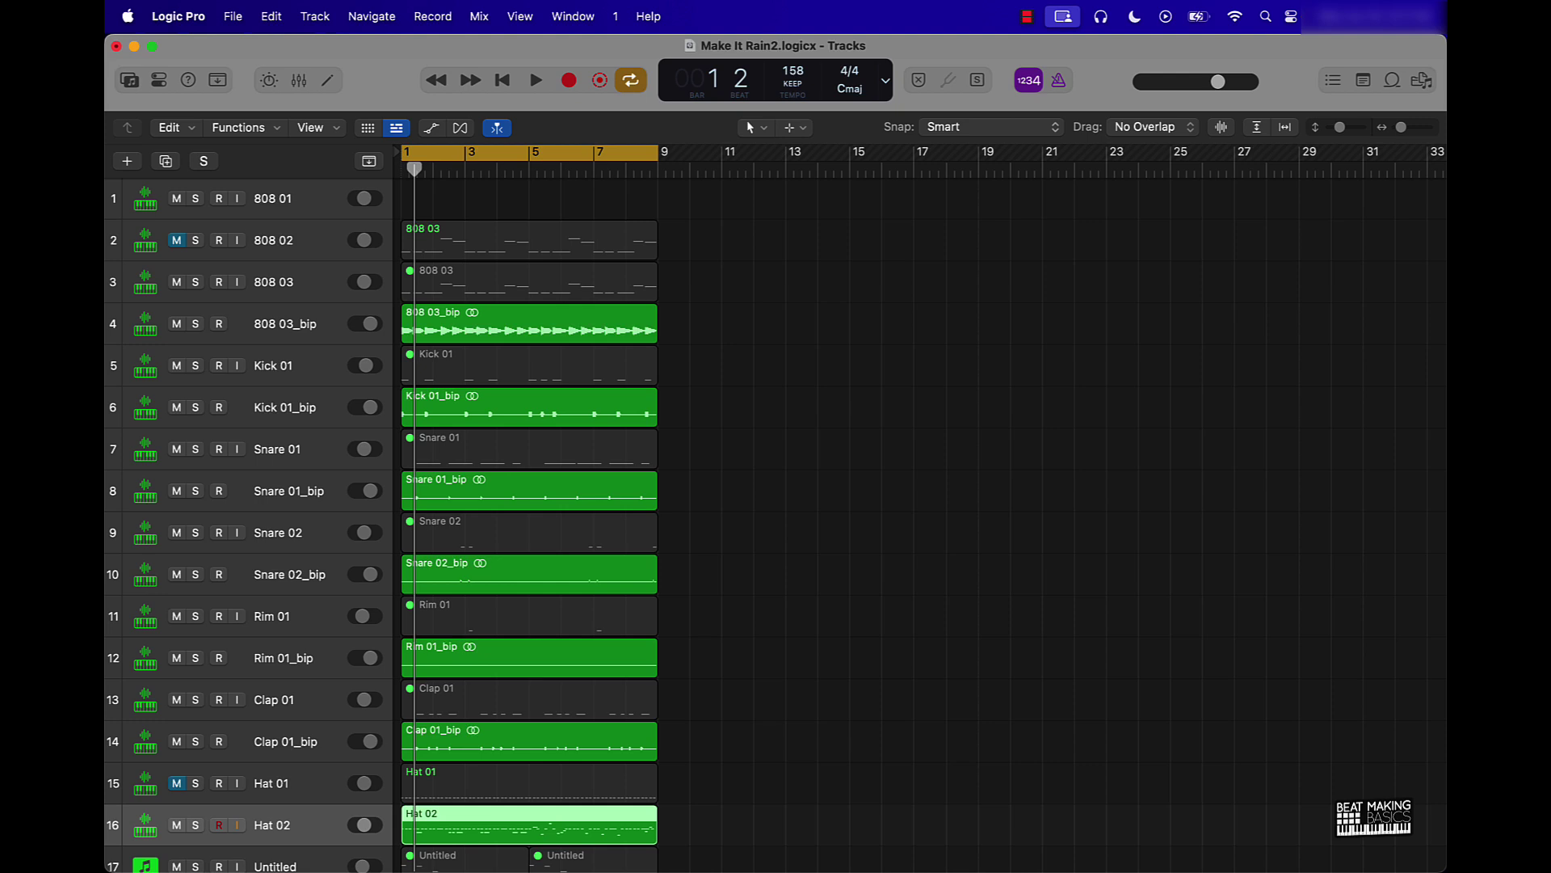
Unmute the Hat 01 track and bounce its MIDI region in place to a new audio track.
left_click(178, 783)
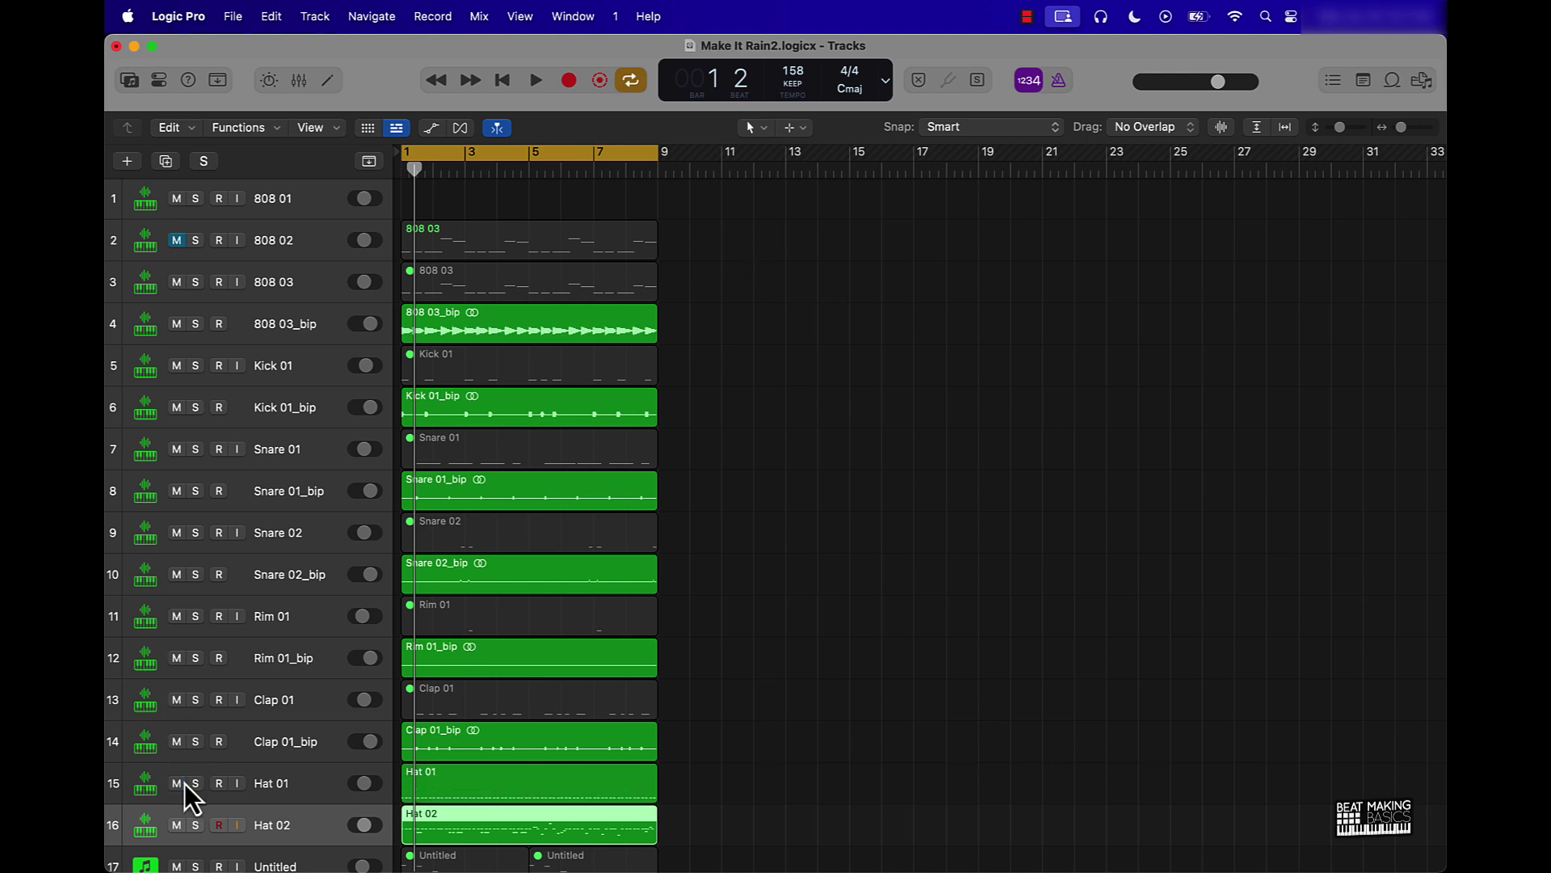
left_click(317, 773)
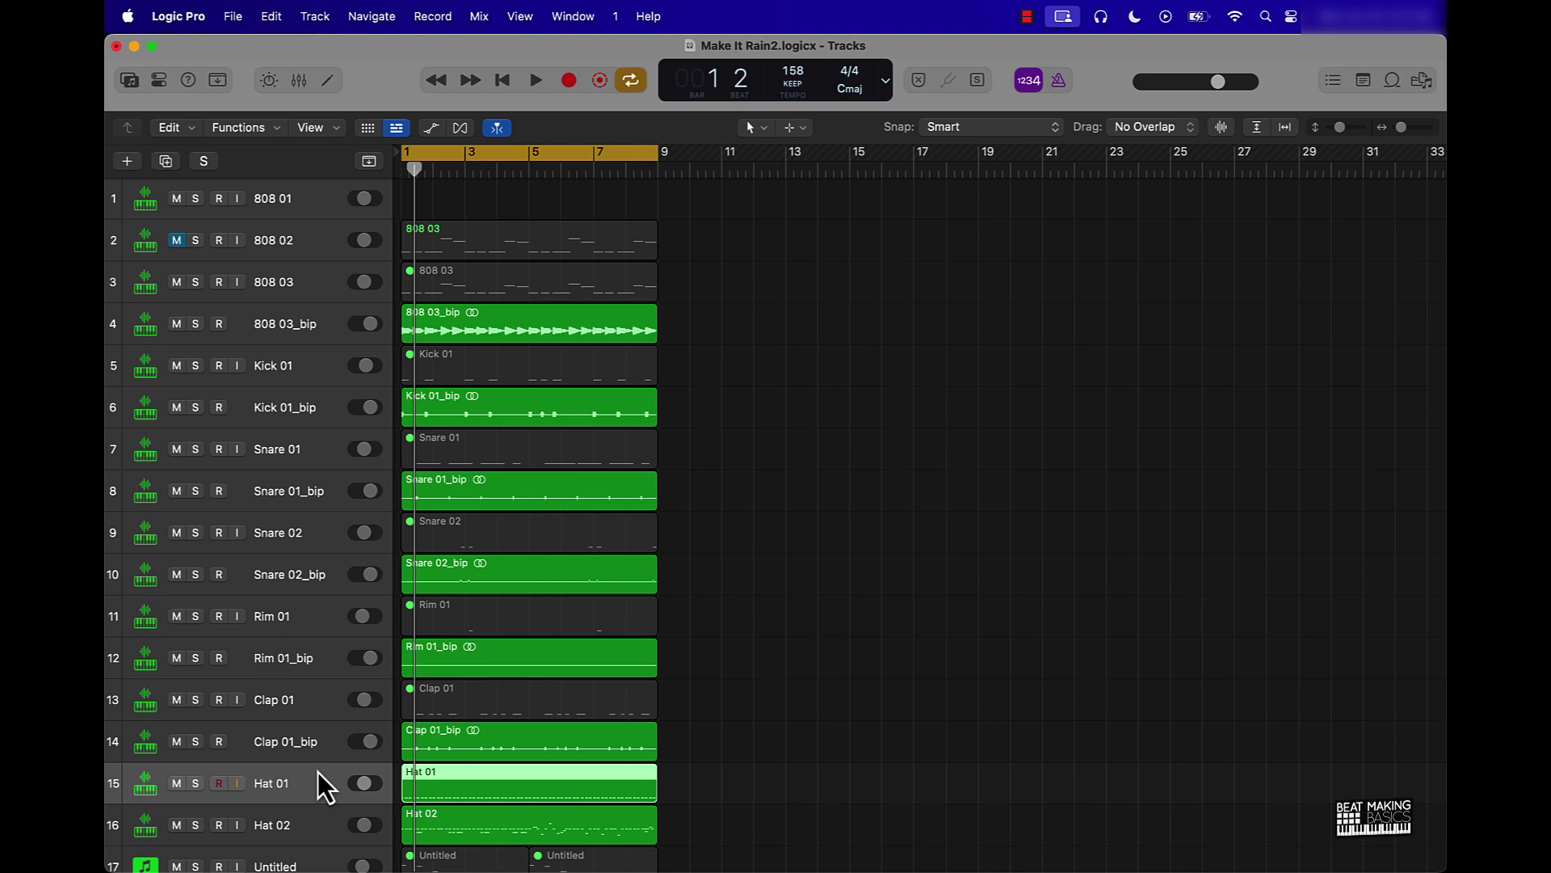
key("ctrl+b")
key("Return")
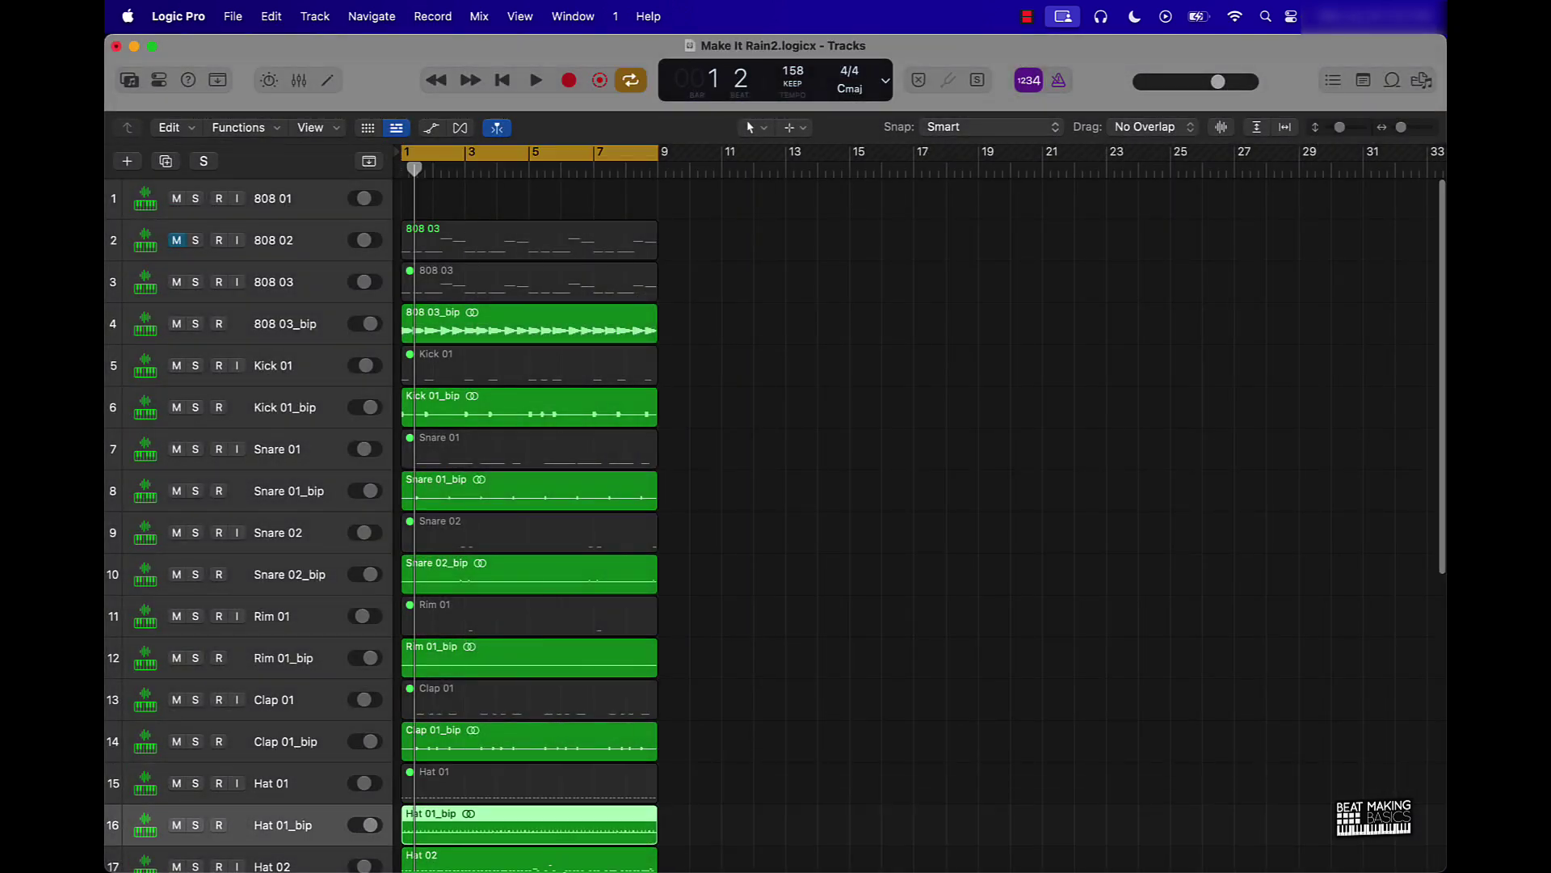
Bounce the Hat 02 and Open 01 MIDI regions in place to new audio tracks, muting the sources.
key("Down")
key("ctrl+b")
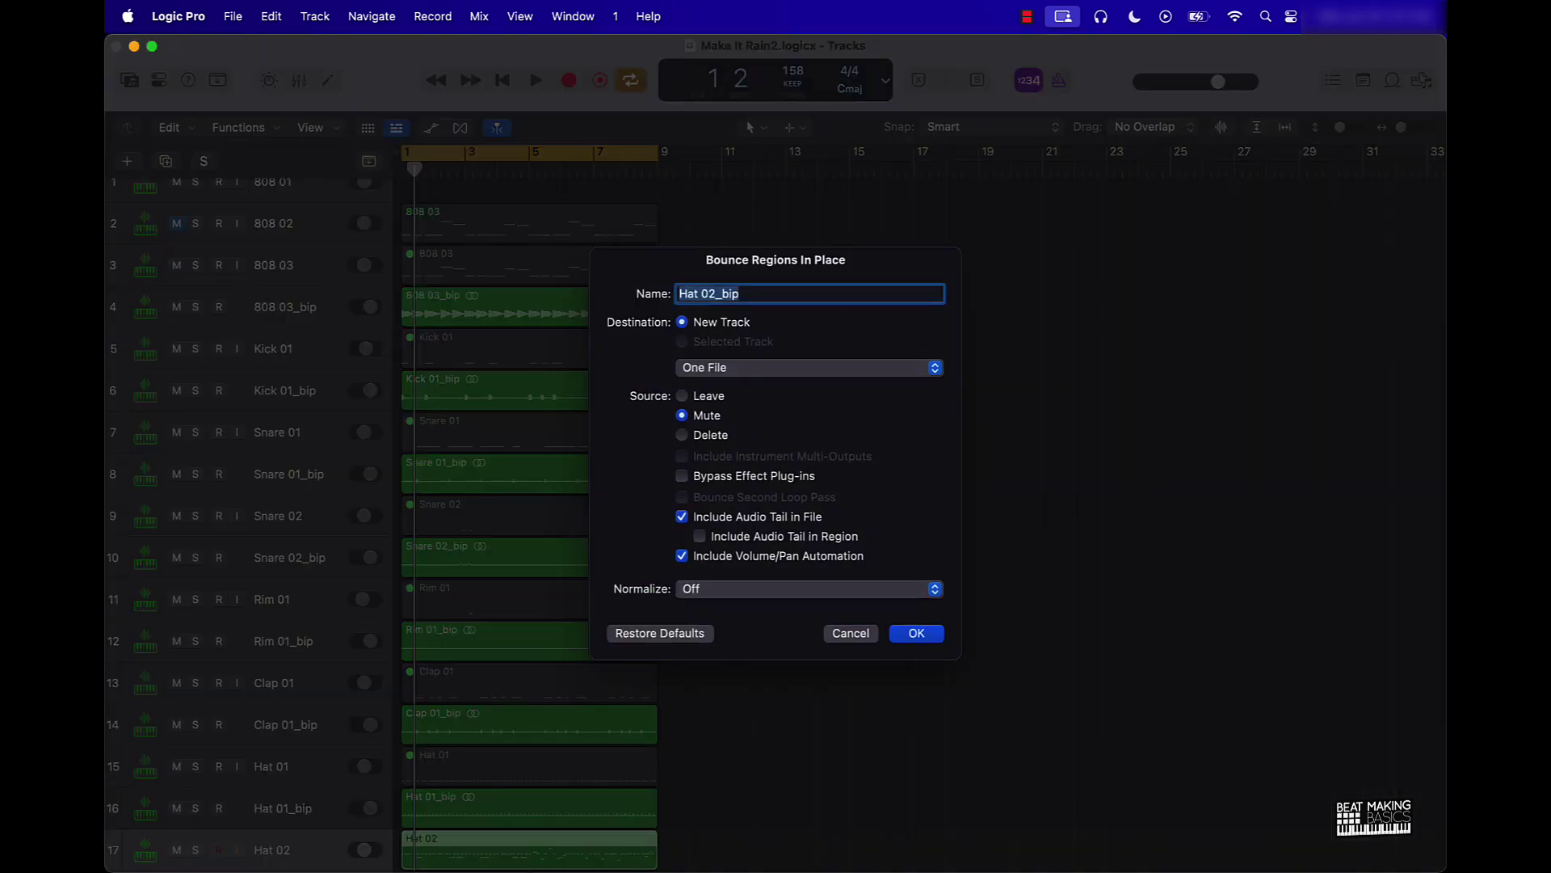
key("Return")
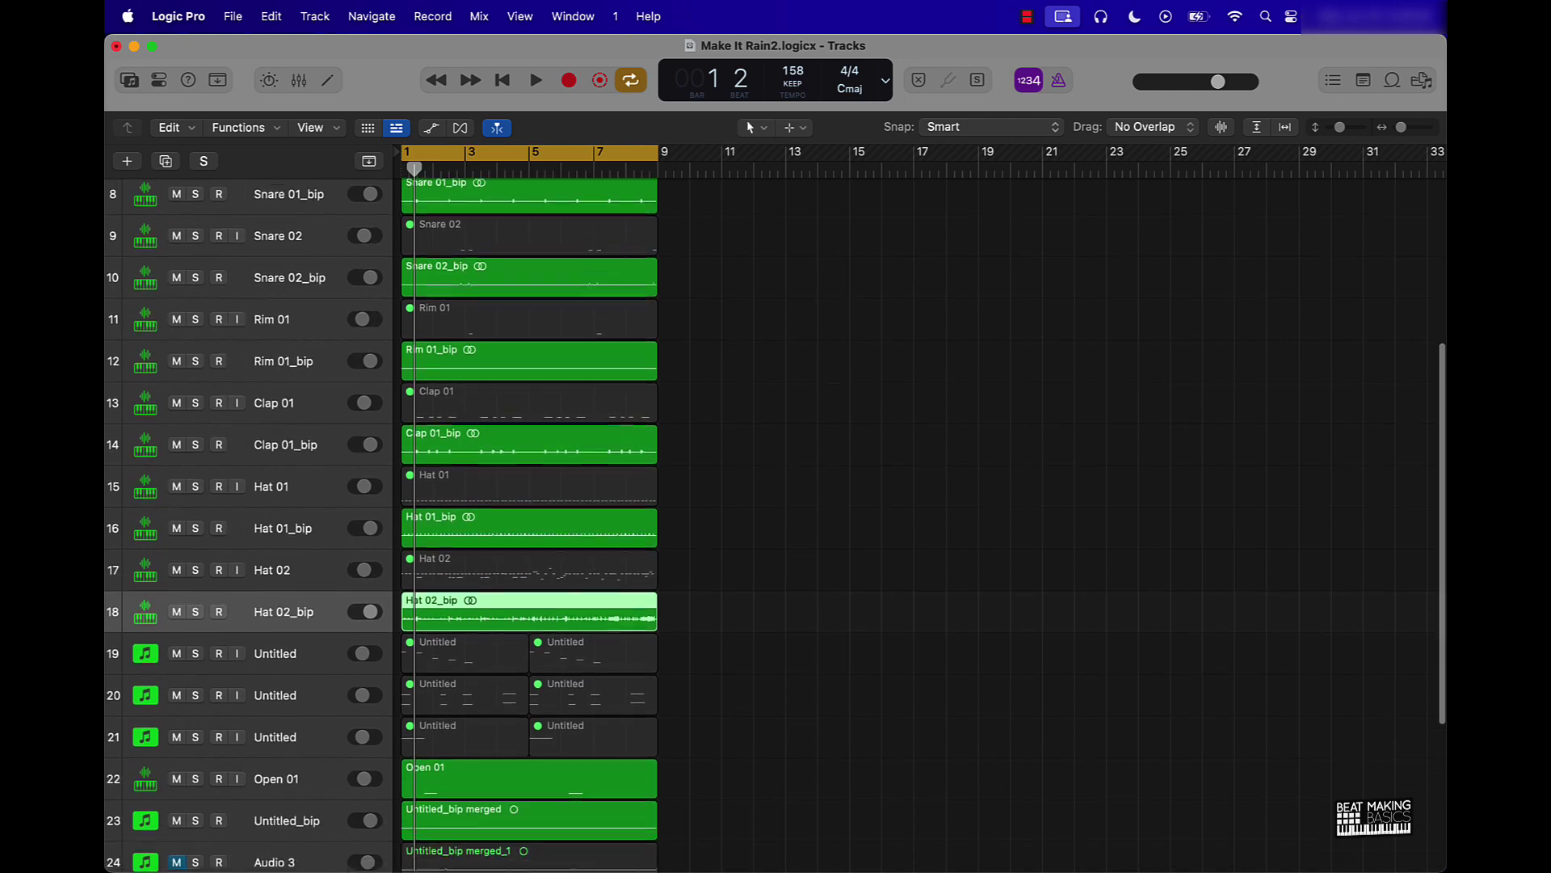
scroll(312, 769, "down", 4)
left_click(292, 608)
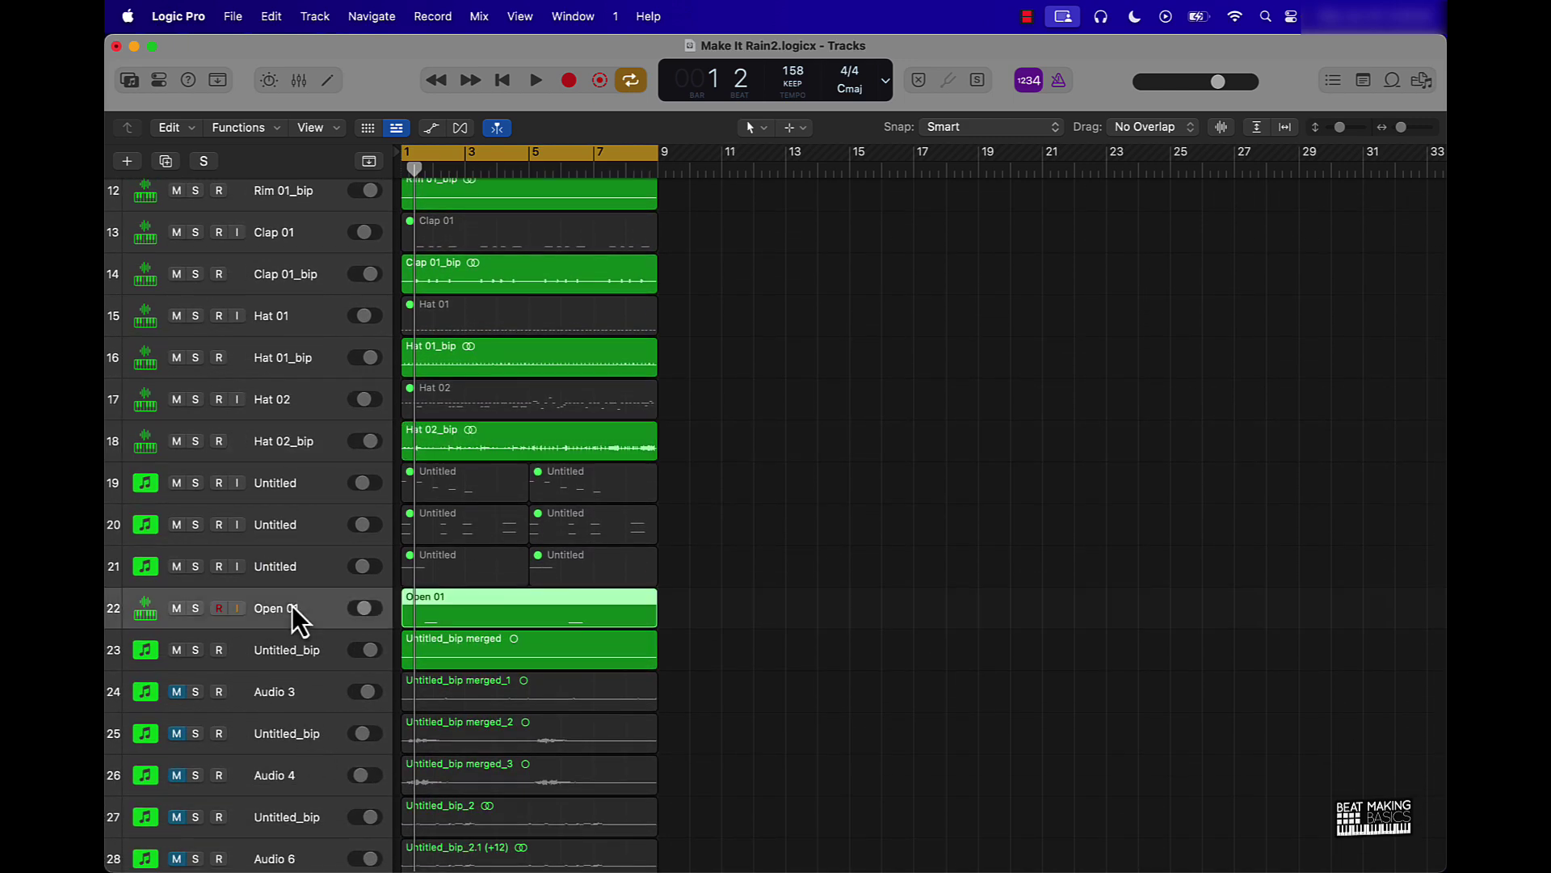
key("ctrl+b")
key("Return")
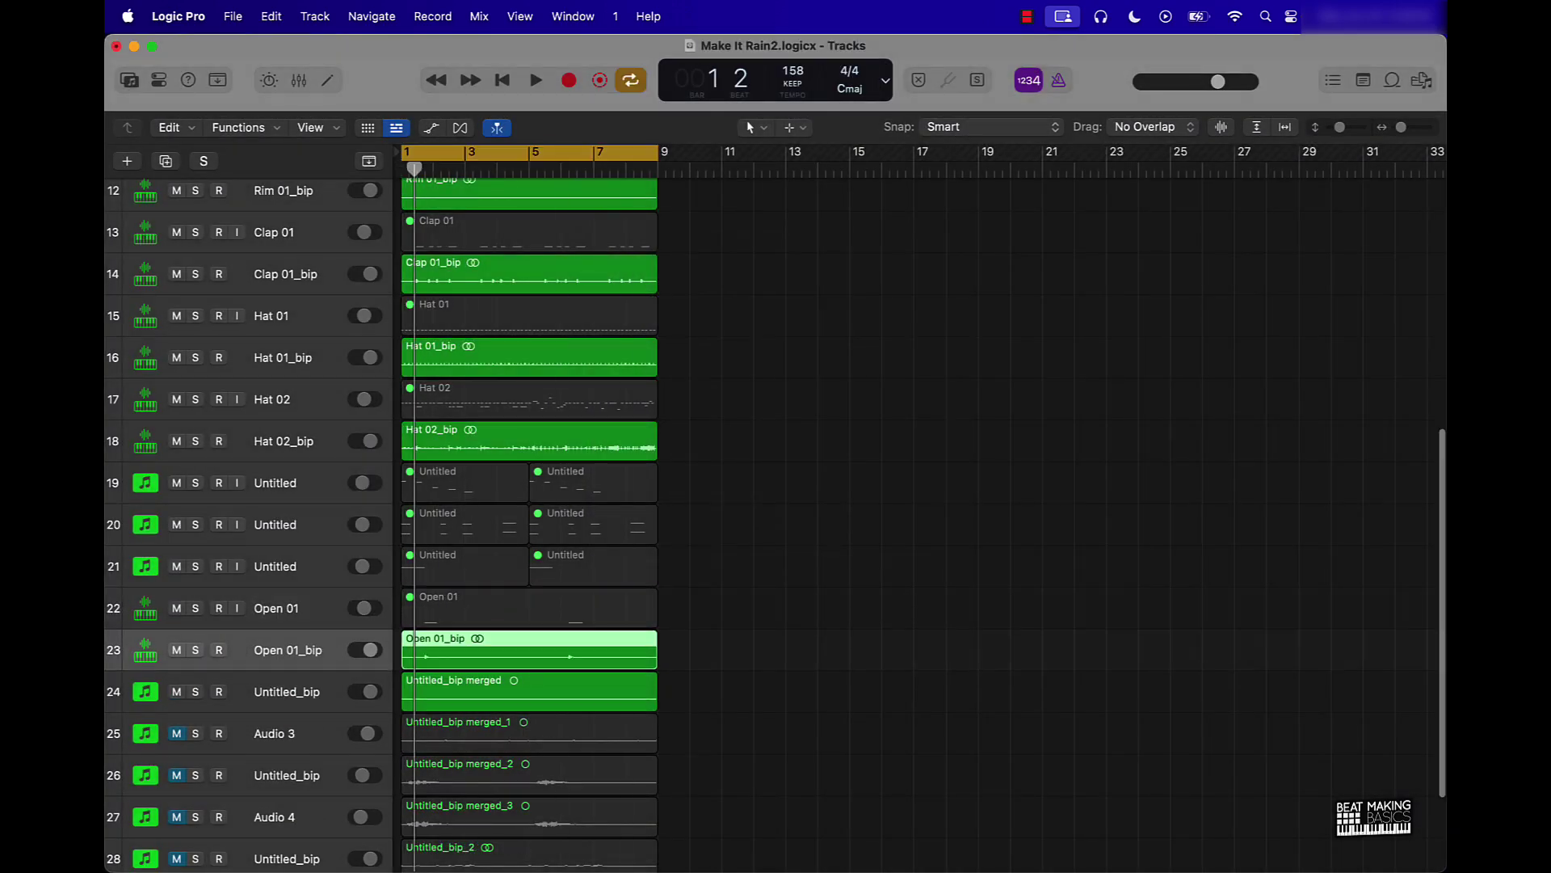
Unmute audio tracks 25 to 29, from Audio 3 down to Audio 6.
key("Down")
key("Down")
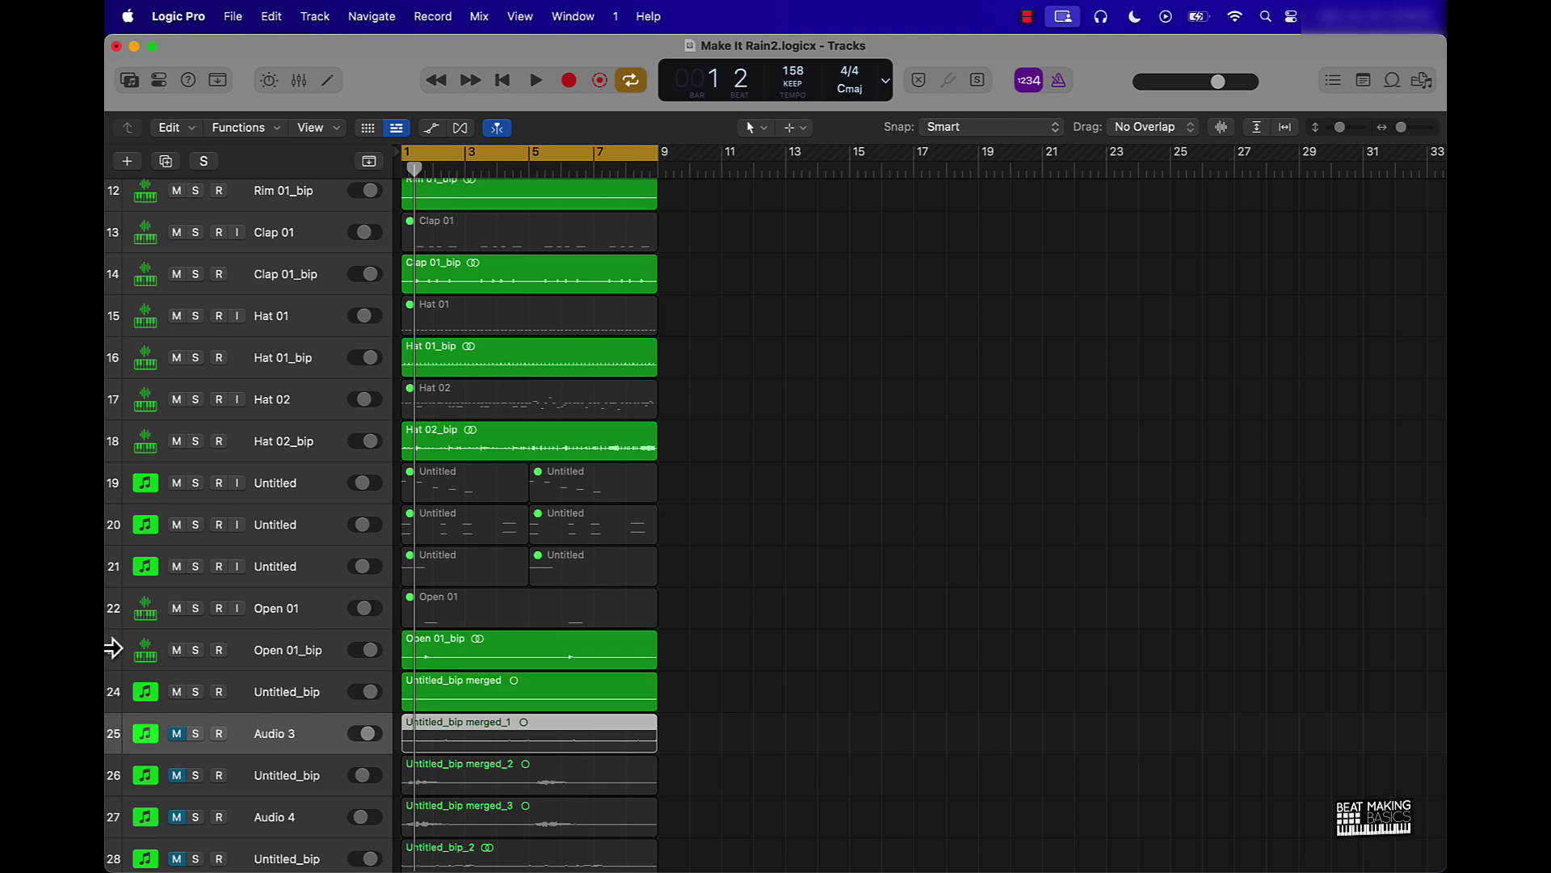
scroll(187, 763, "down", 3)
left_click_drag(181, 598, 173, 772)
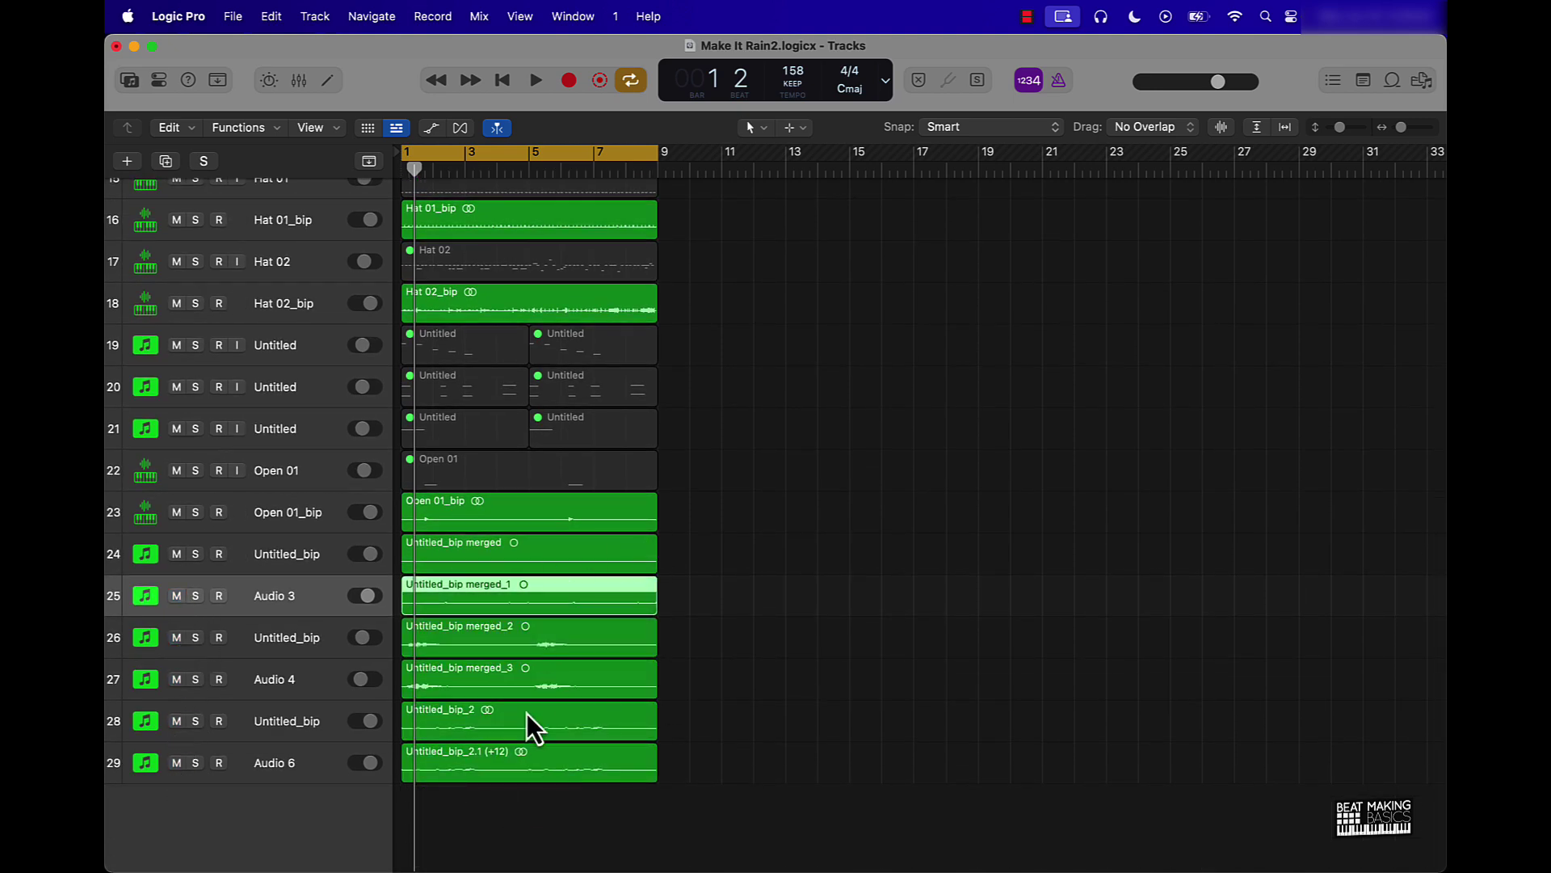
Delete the MIDI regions on tracks 808 02 and 808 03, along with the 808 01, 808 02 and 808 03 tracks.
scroll(525, 708, "up", 15)
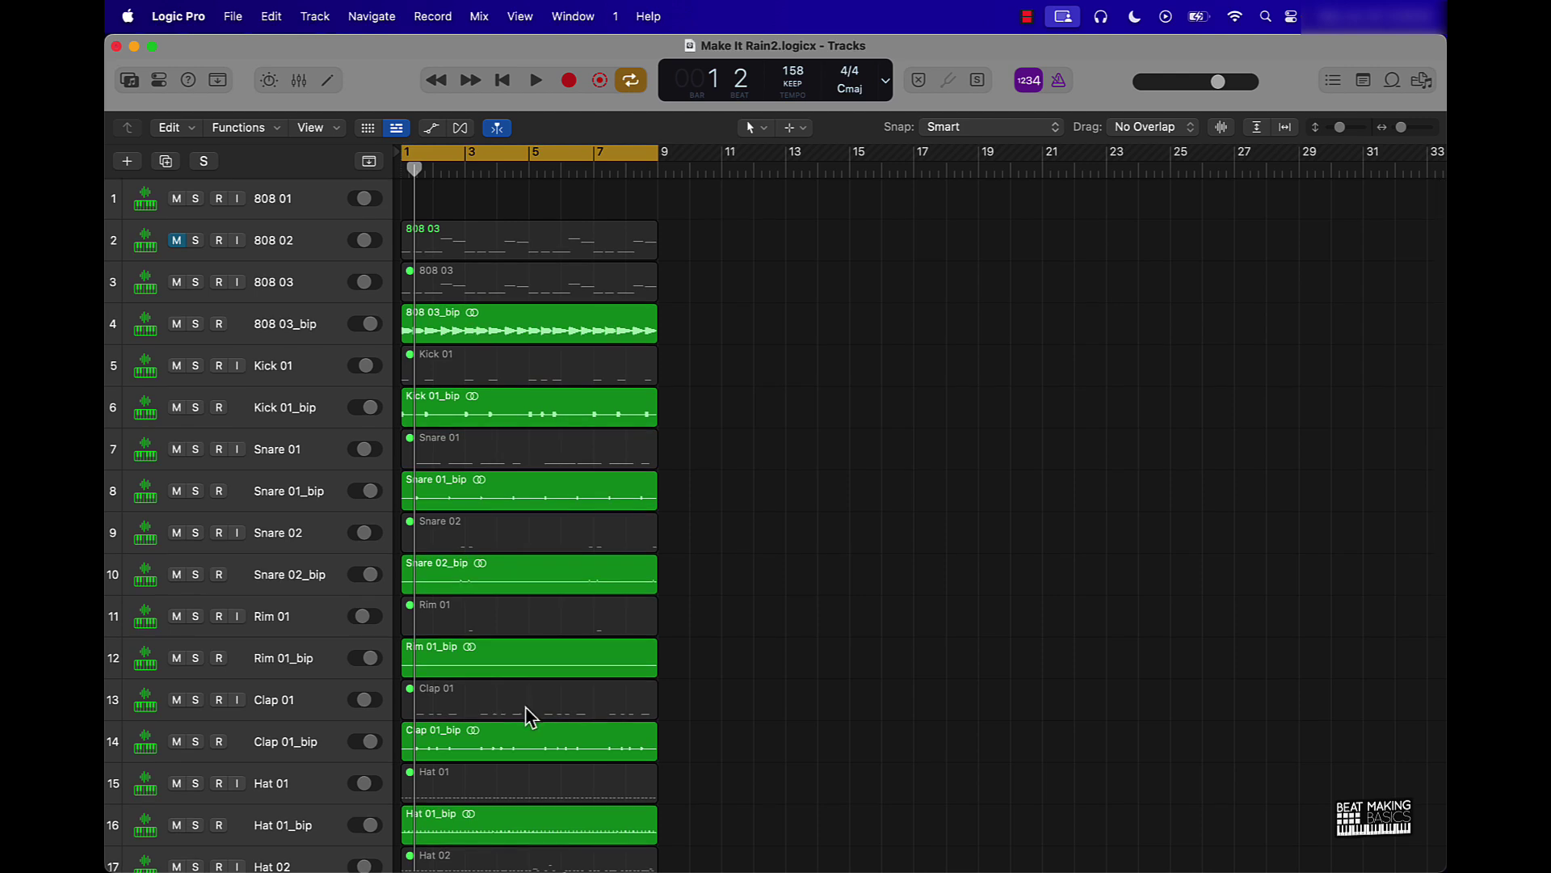
left_click(296, 242)
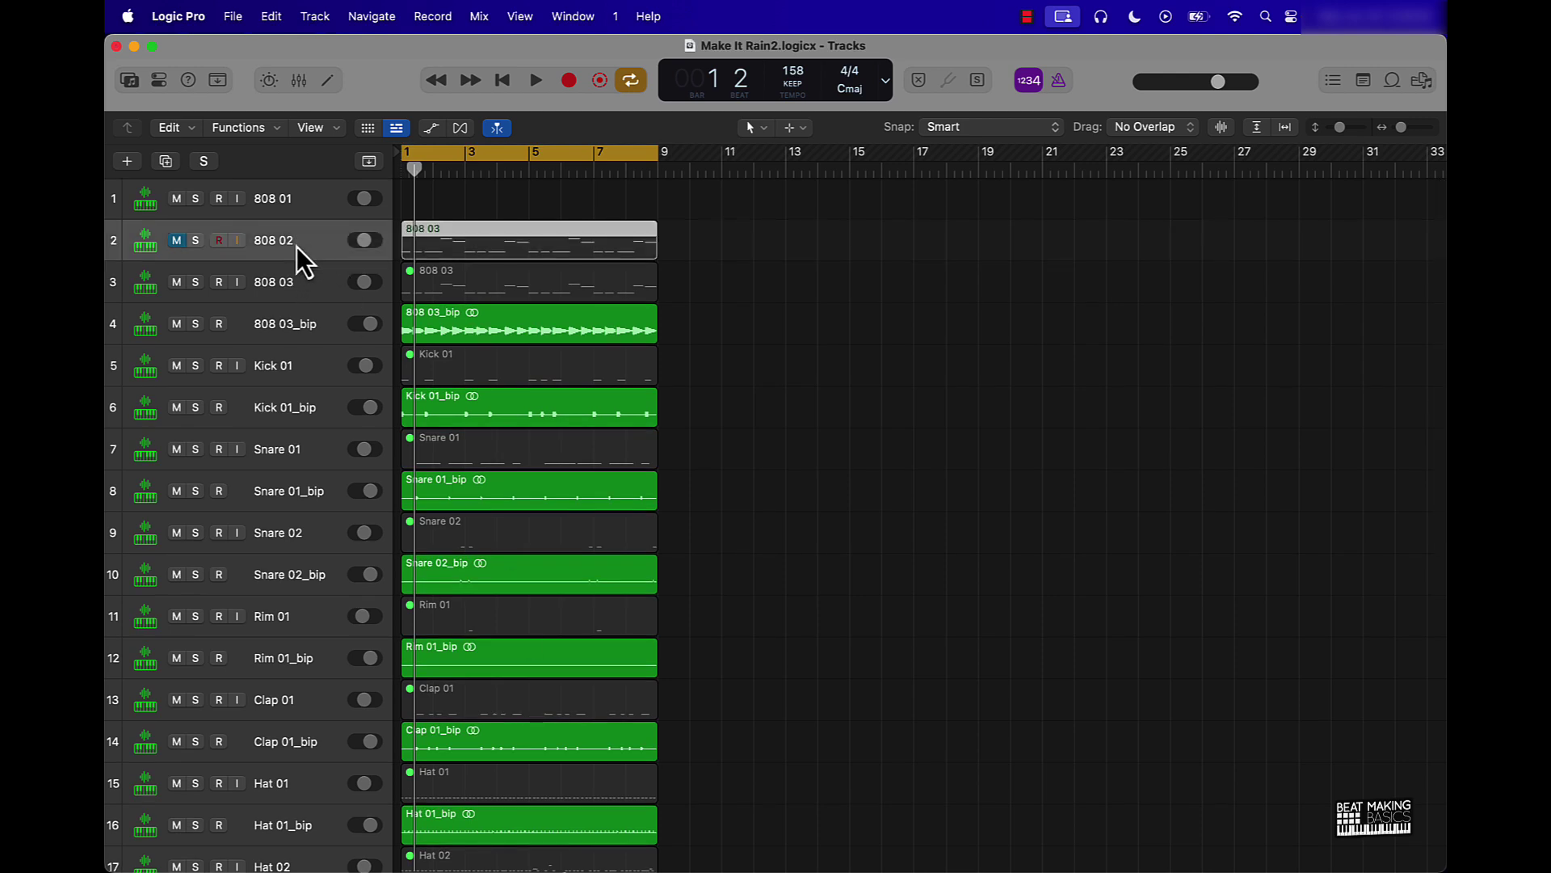
left_click(295, 274, "shift")
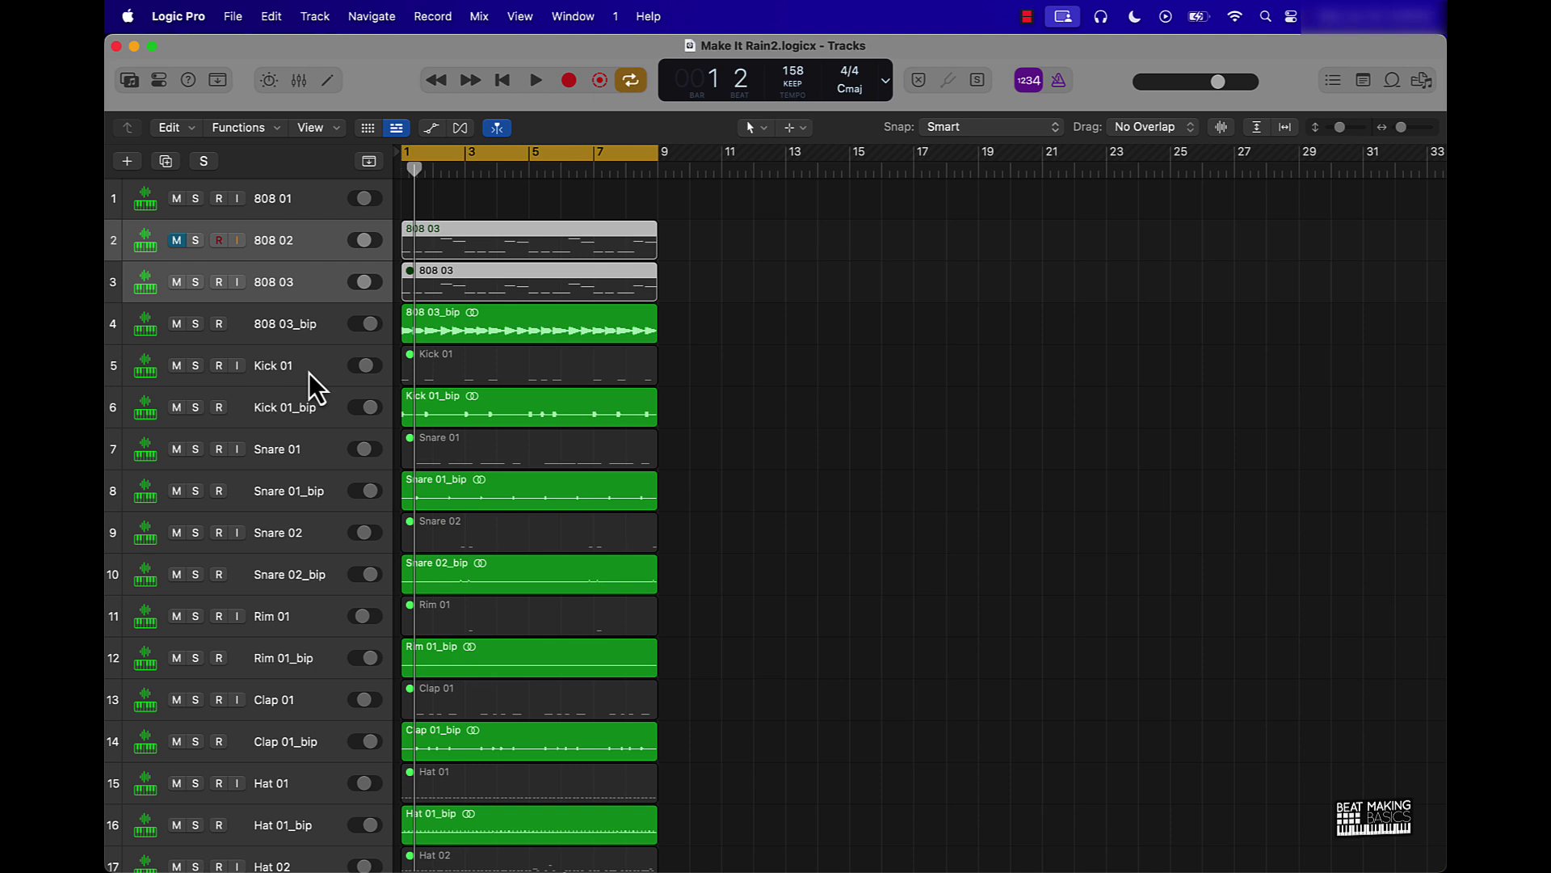
key("Delete")
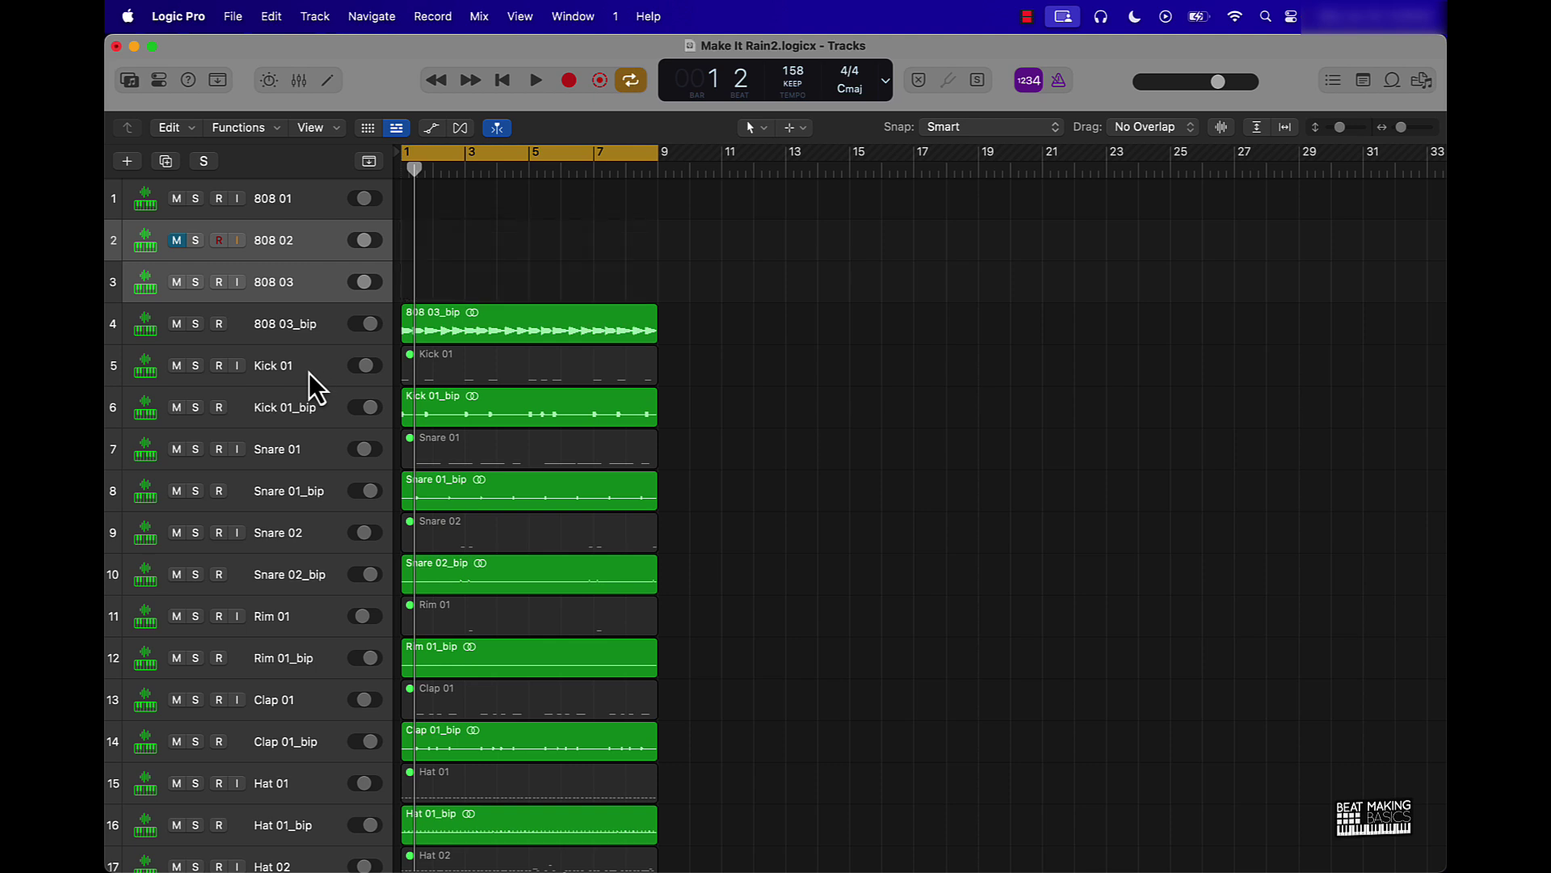
left_click(288, 197, "shift")
key("super+BackSpace")
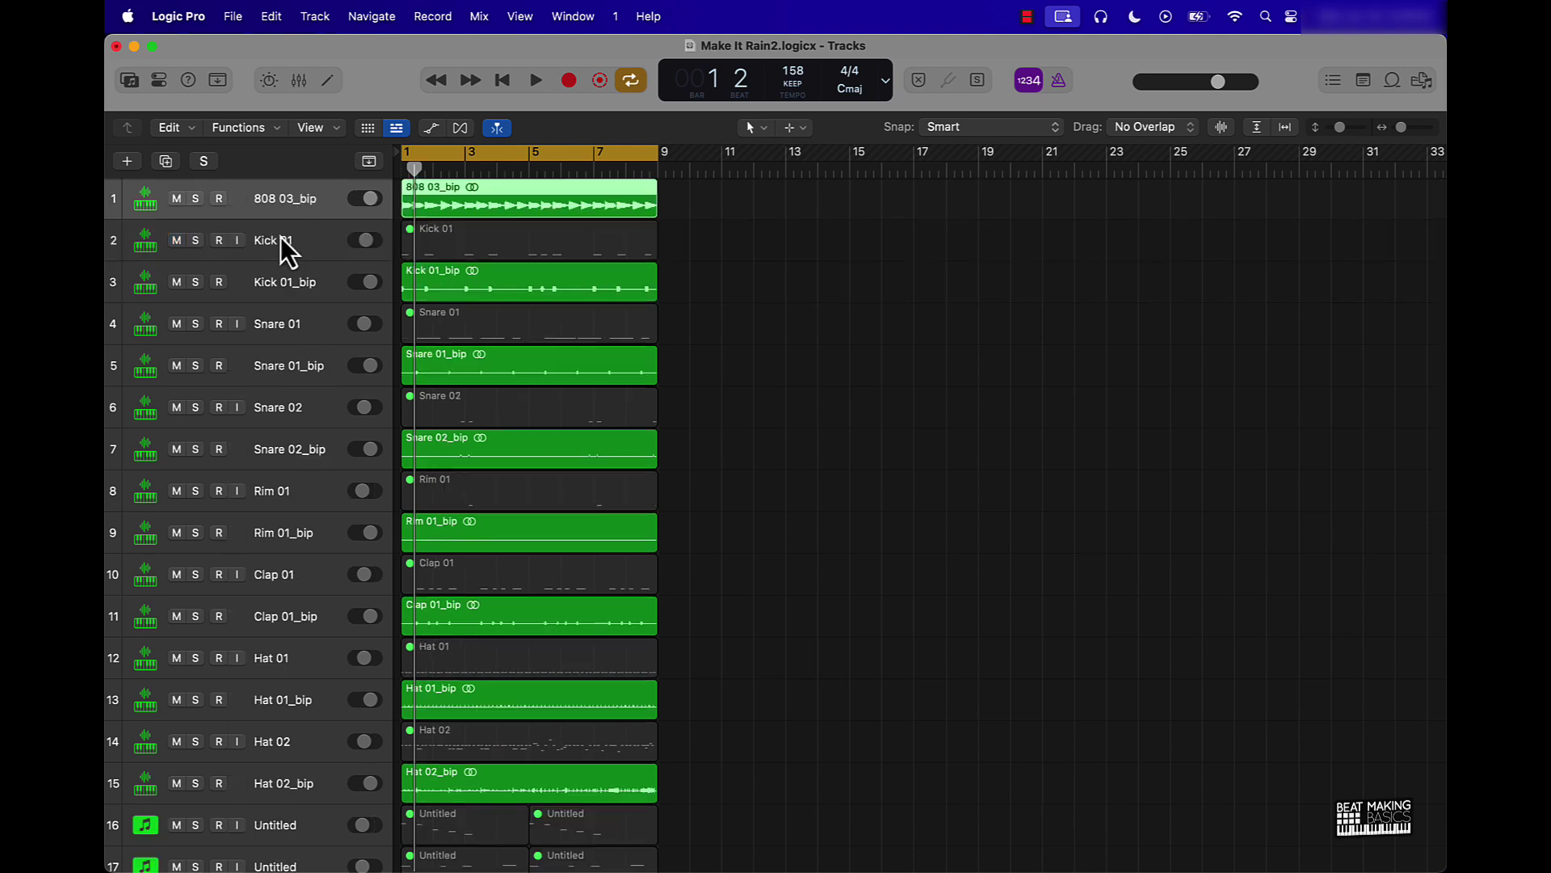
Delete the muted Kick 01 and Snare 01 MIDI regions together with their source tracks.
left_click(279, 236)
key("Delete")
key("super+BackSpace")
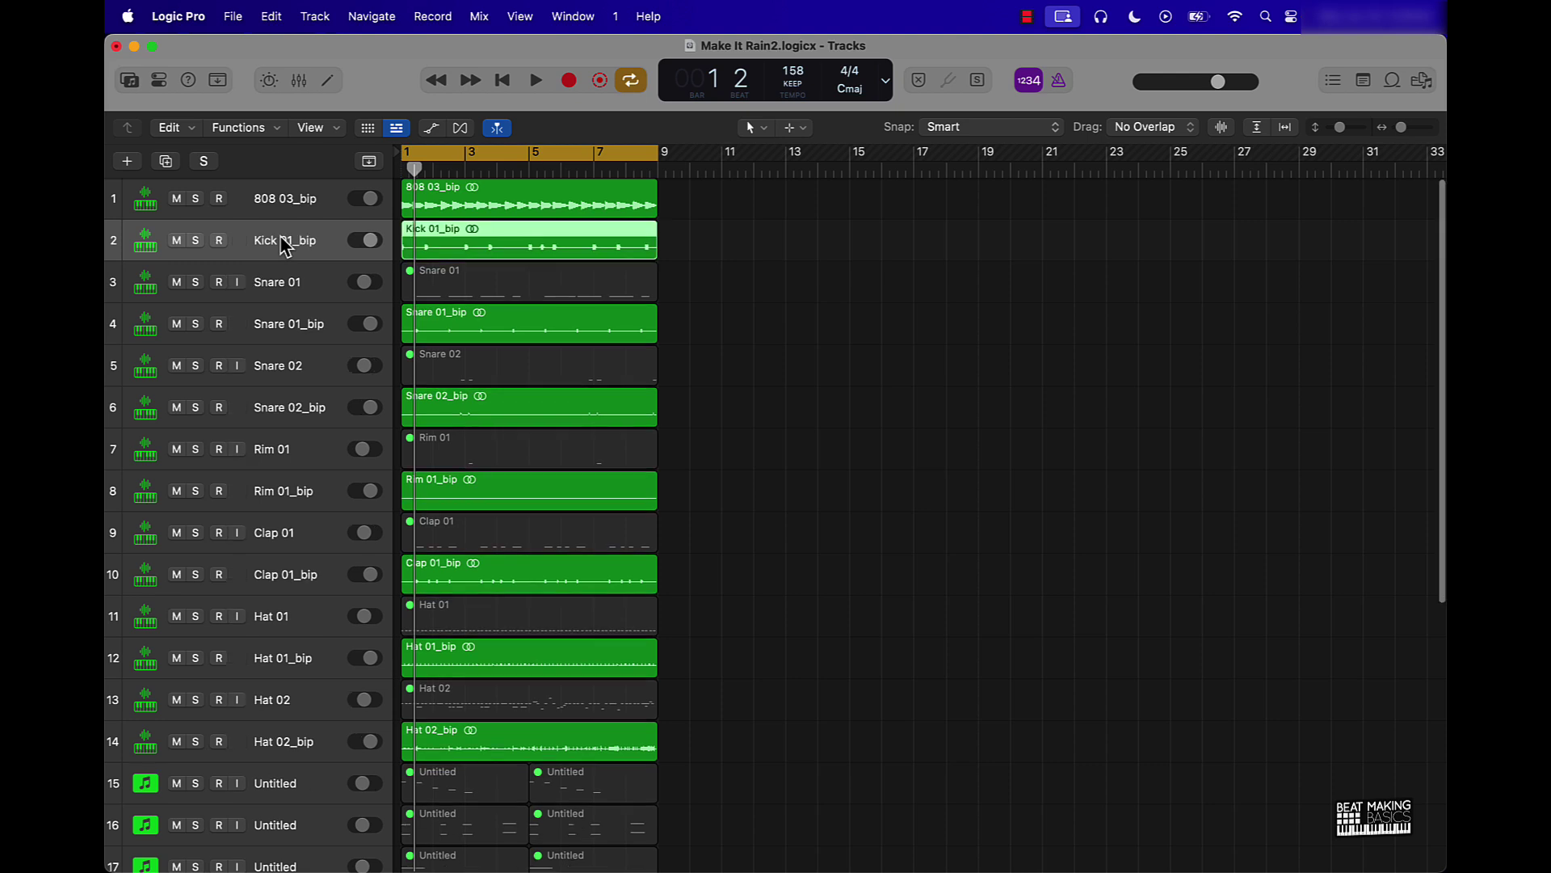
left_click(288, 271)
key("Delete")
key("super+BackSpace")
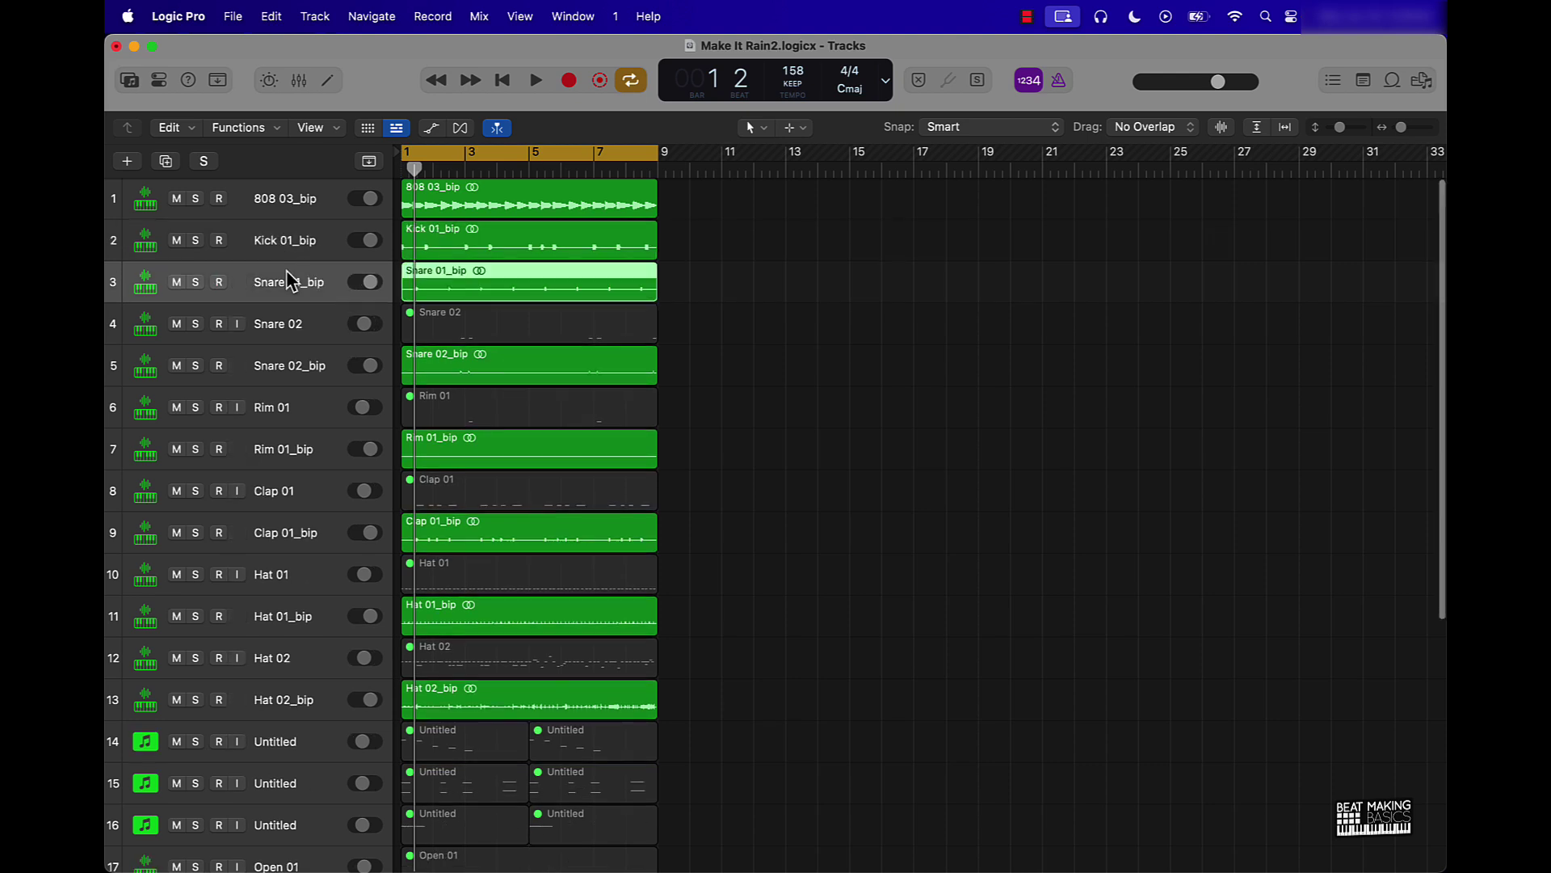
Delete the muted Snare 02 and Rim 01 MIDI regions together with their source tracks.
left_click(283, 325)
key("Delete")
key("super+BackSpace")
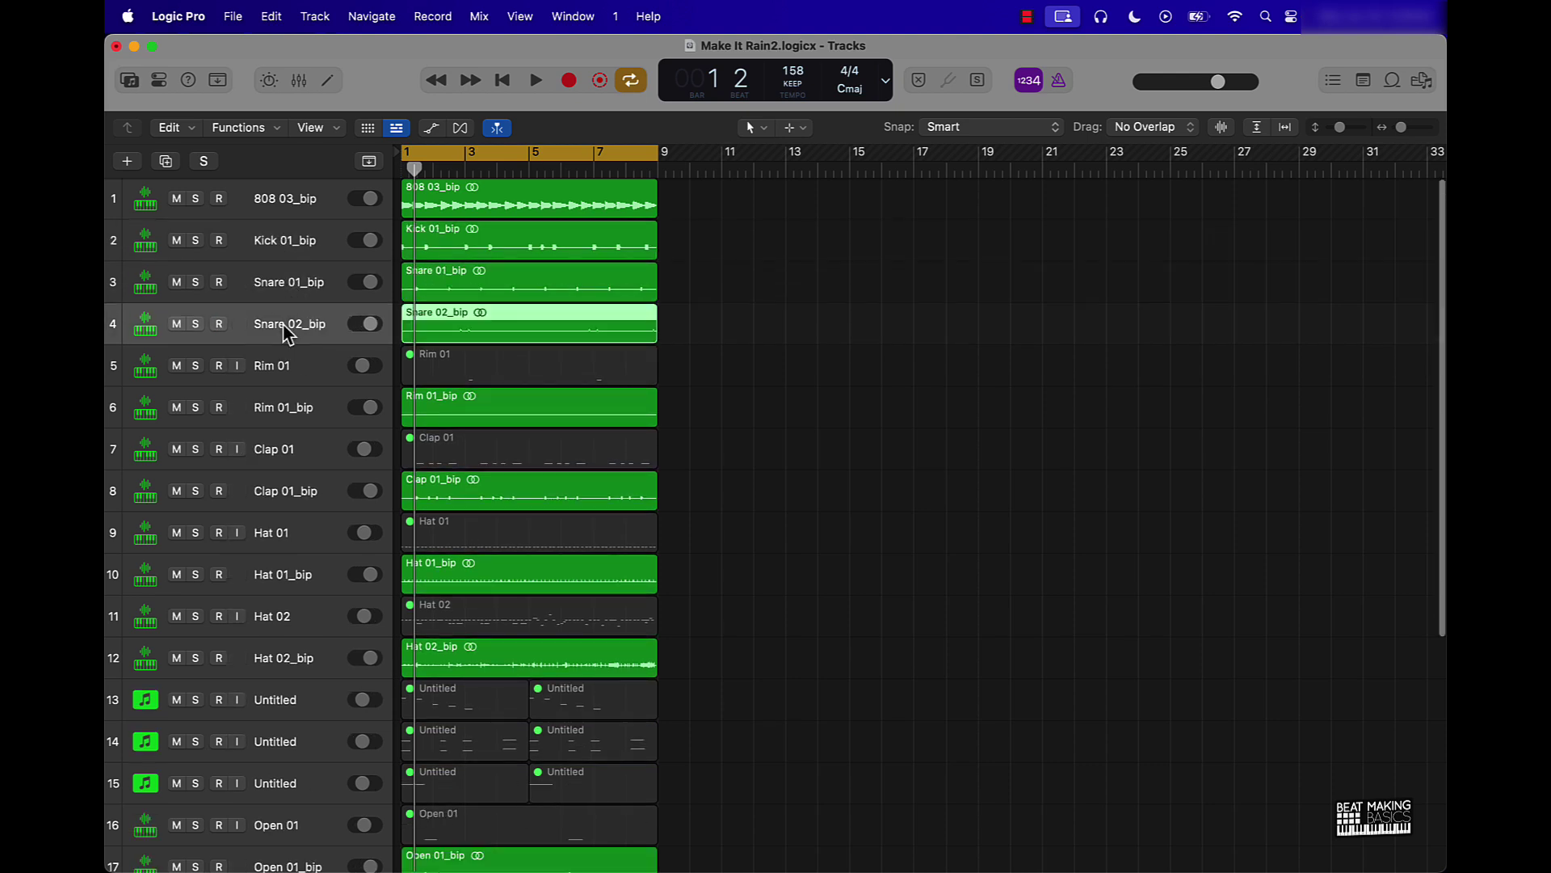
left_click(301, 365)
key("Delete")
key("super+BackSpace")
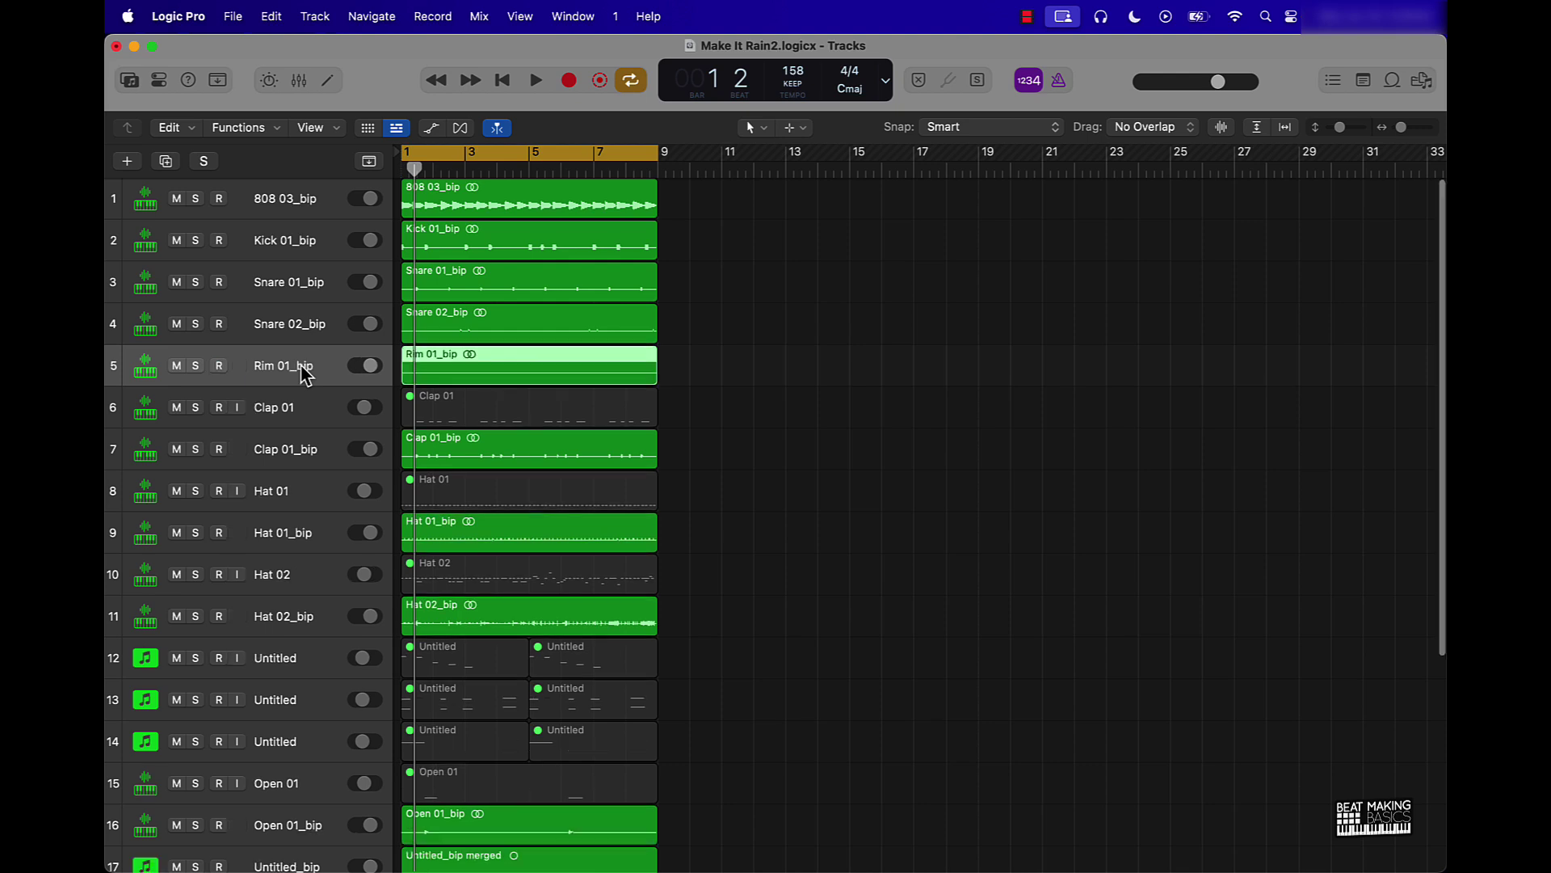
Delete the muted Clap 01 and Hat 01 MIDI regions together with their source tracks.
left_click(288, 410)
key("Delete")
key("super+BackSpace")
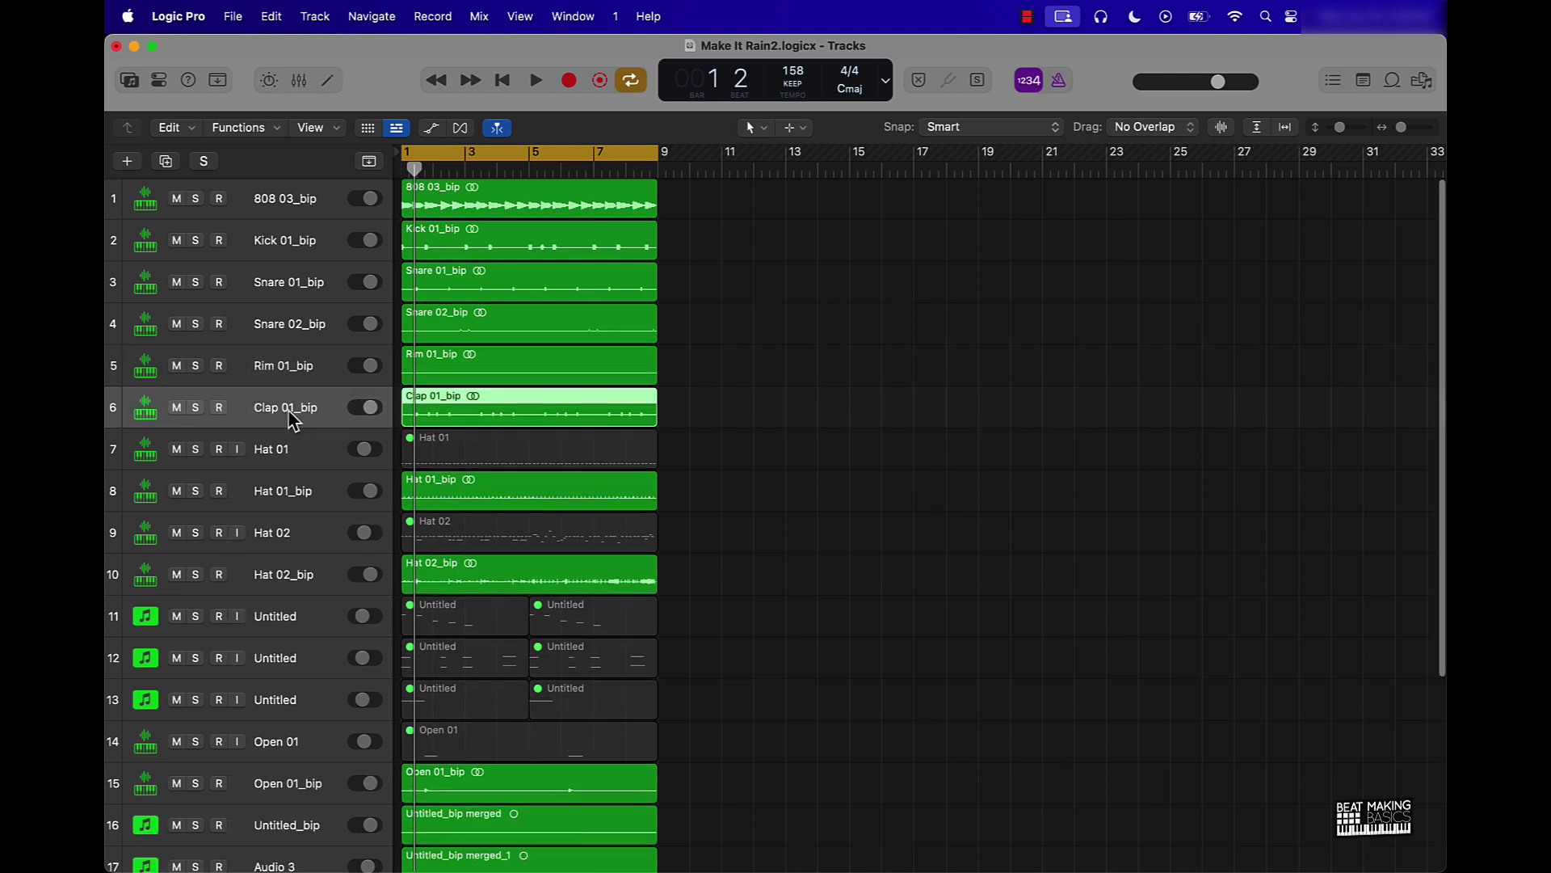
left_click(289, 453)
key("Delete")
key("super+BackSpace")
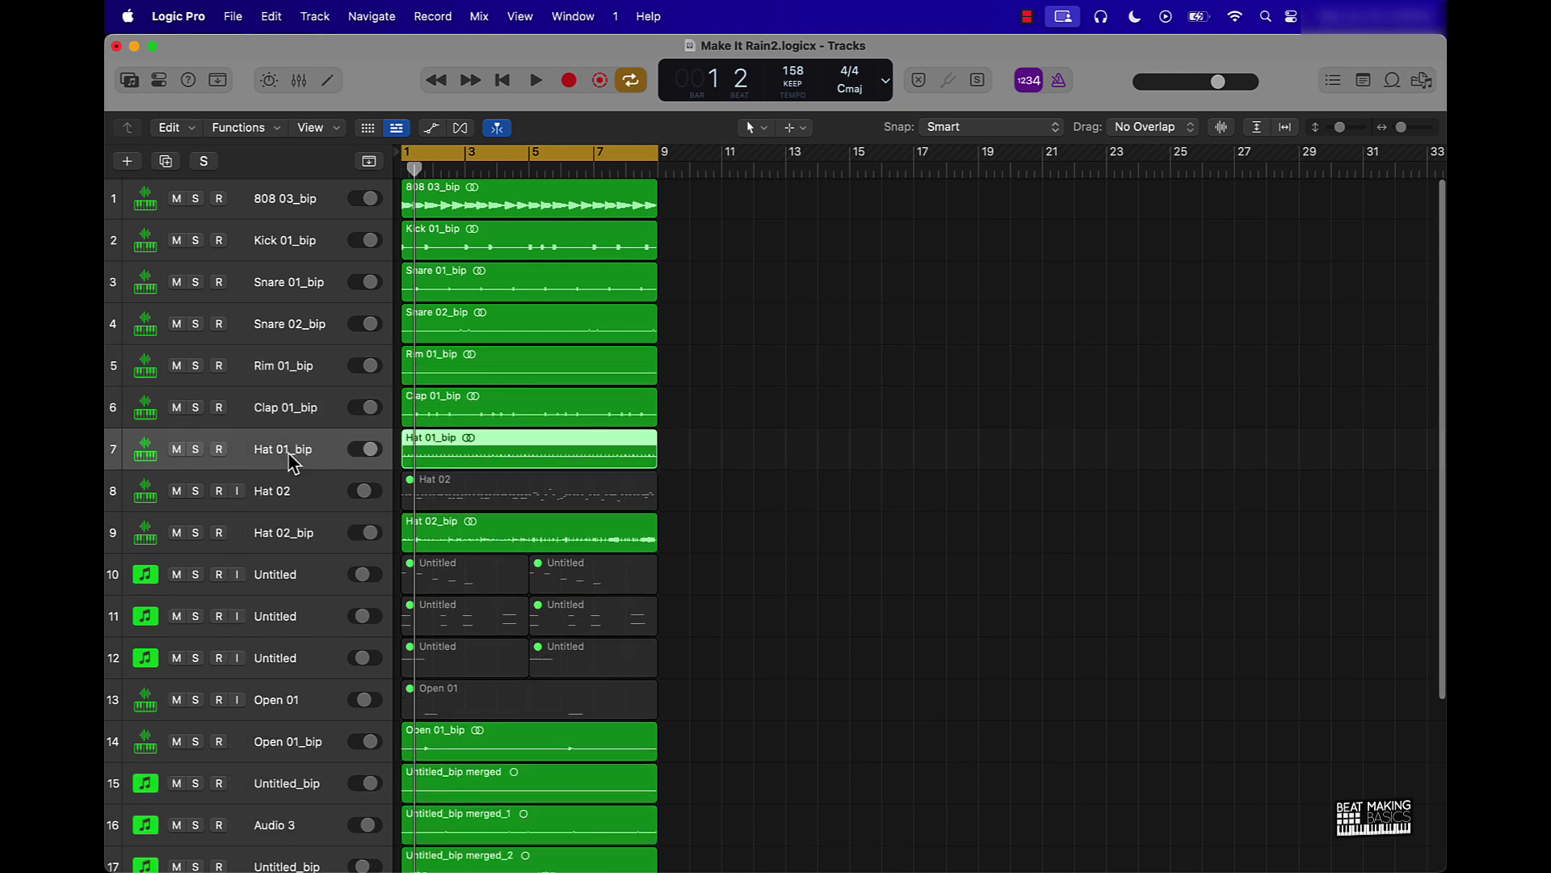
Delete the muted Hat 02 MIDI region with its source track, and select the Untitled track directly below Hat 02_bip.
left_click(304, 503)
key("Delete")
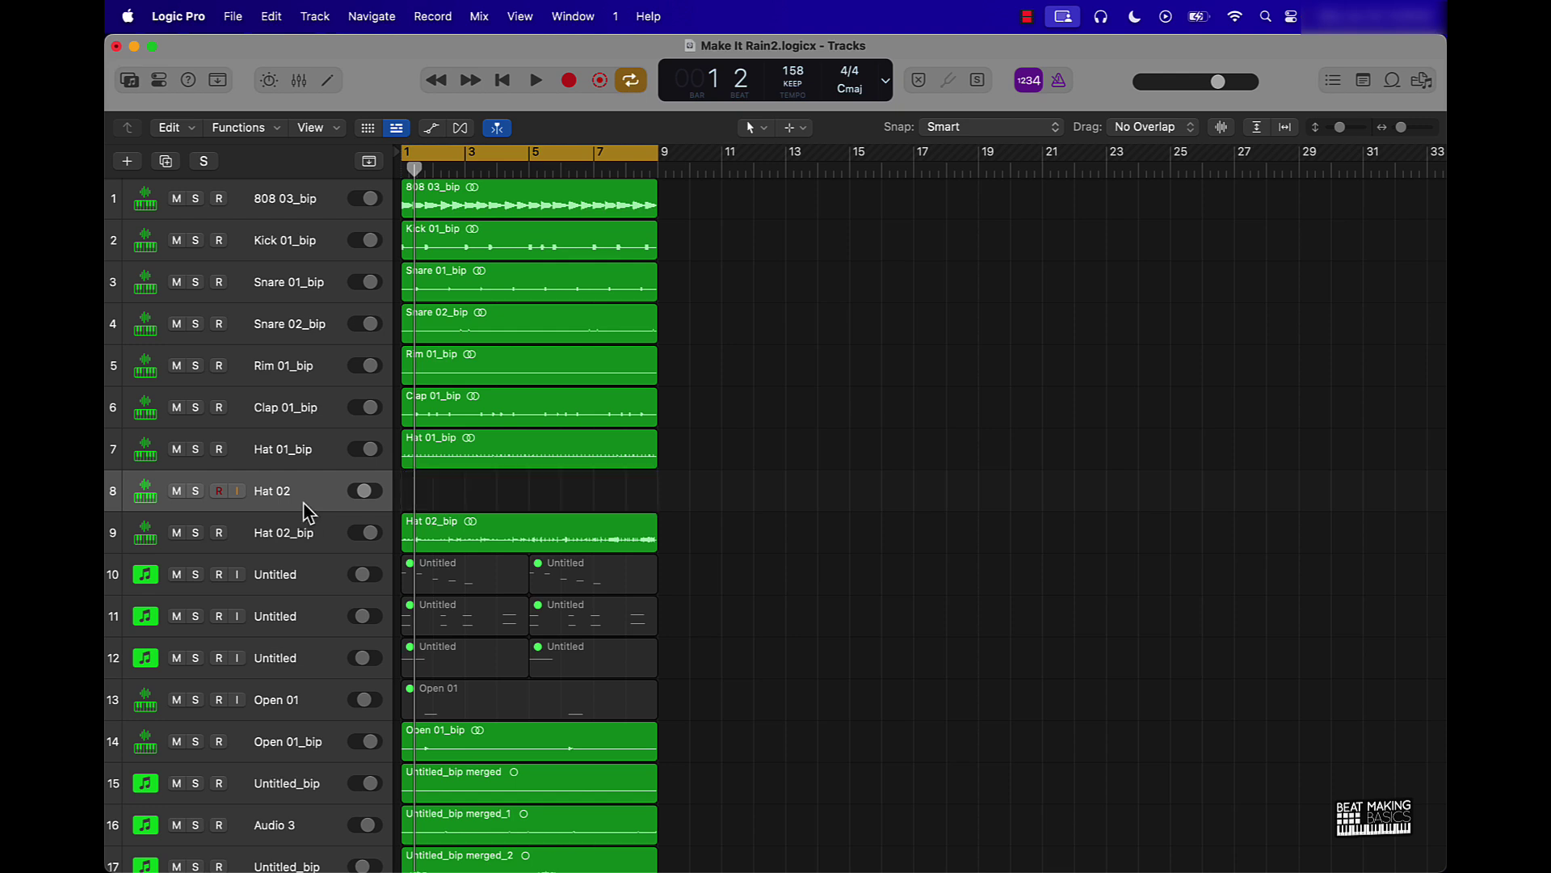
key("super+BackSpace")
left_click(299, 540)
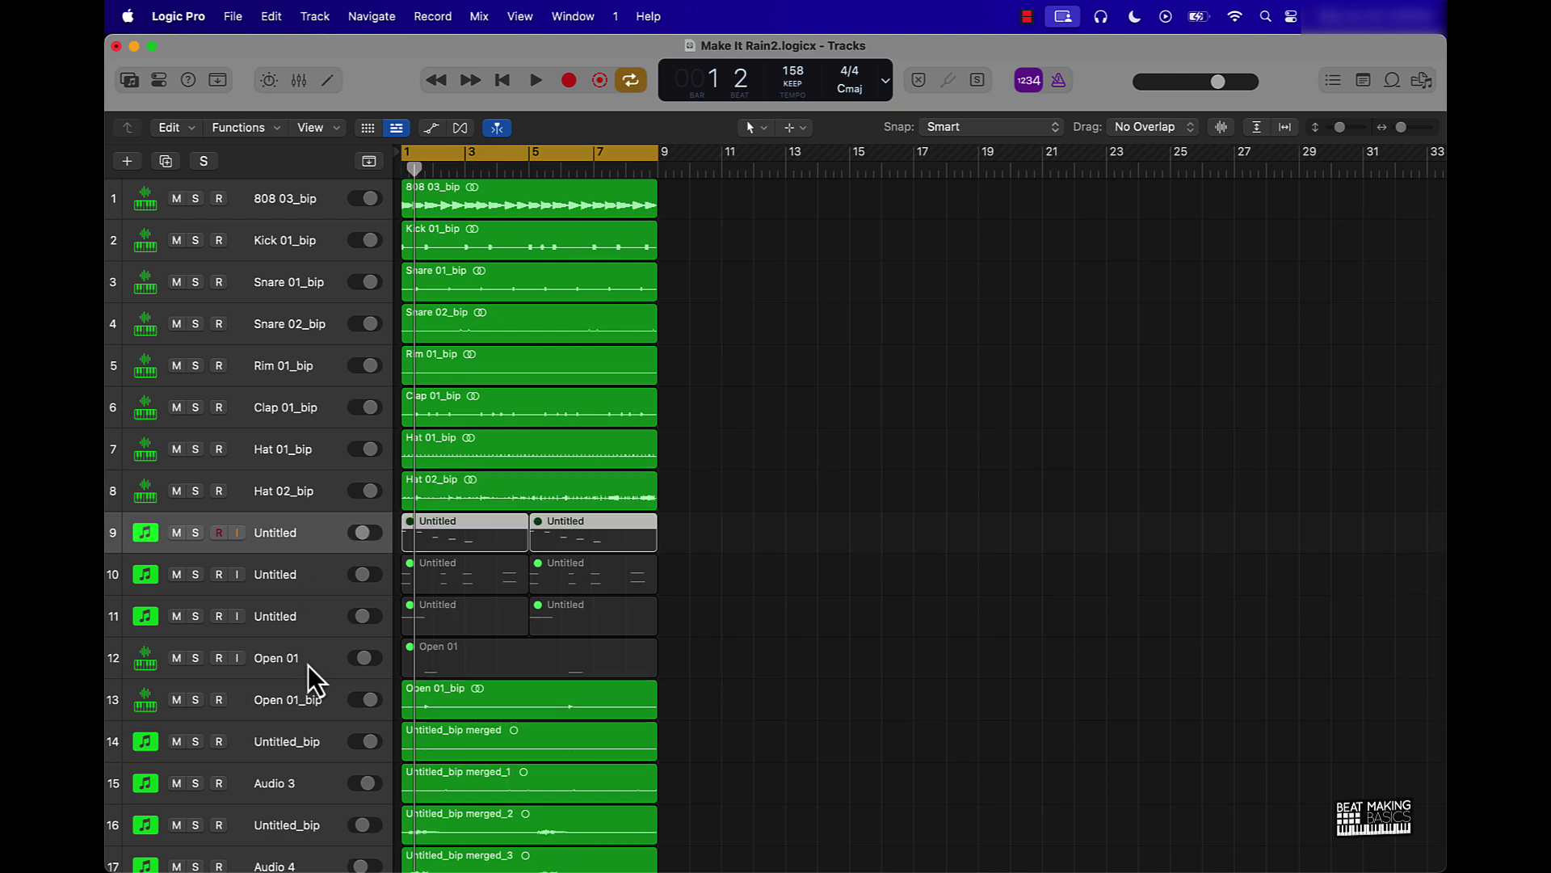
Delete the remaining MIDI source tracks from the first Untitled track through Open 01, together with their muted regions.
left_click(309, 672, "shift")
key("Delete")
key("super+BackSpace")
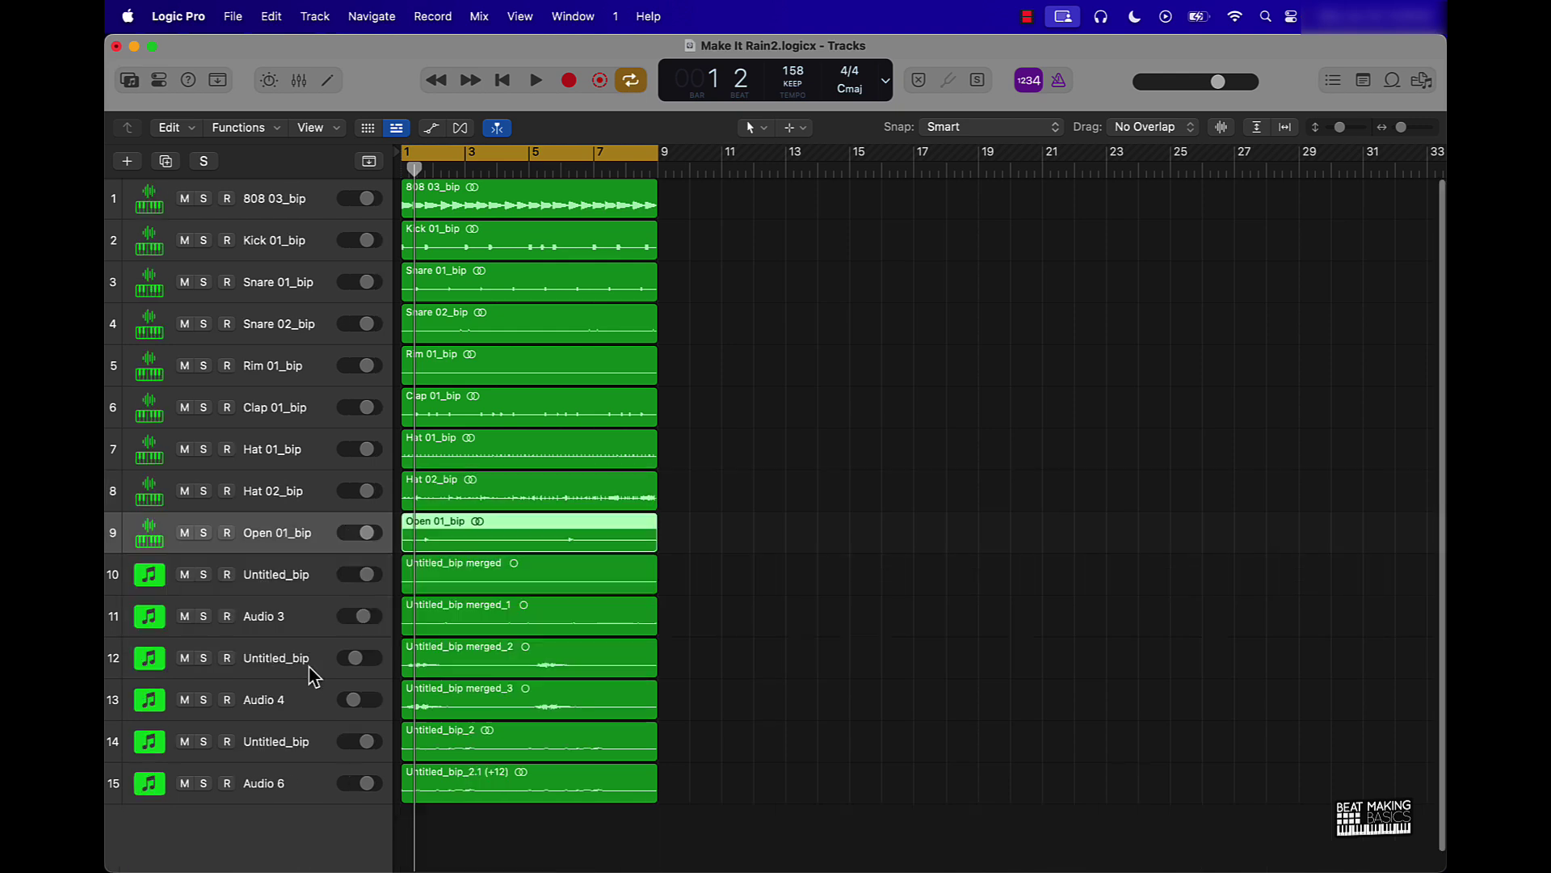
scroll(314, 675, "down", 1)
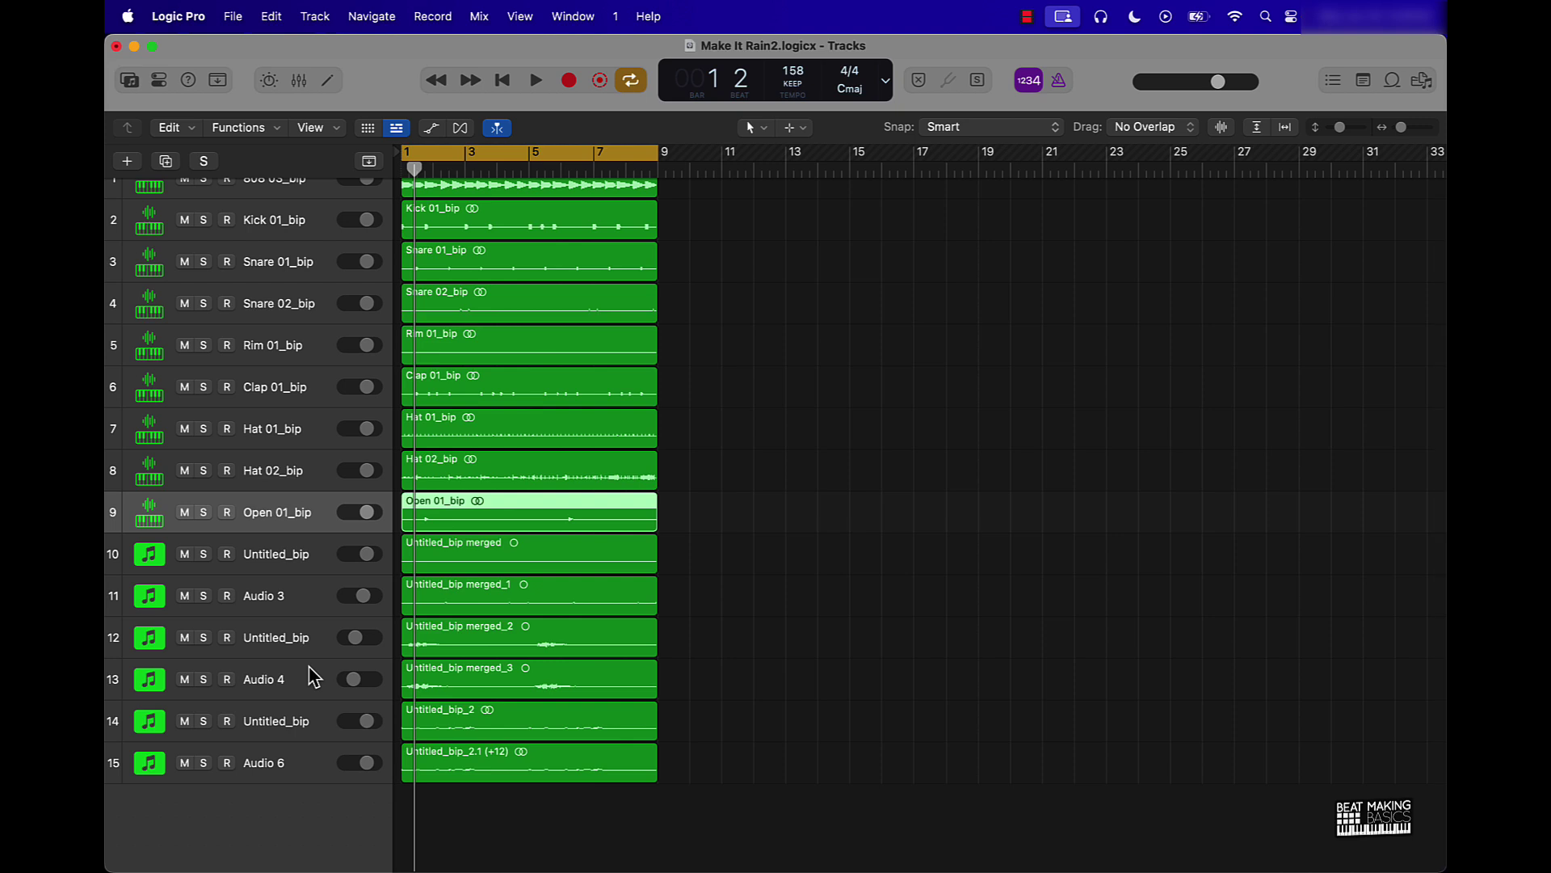
scroll(314, 677, "up", 2)
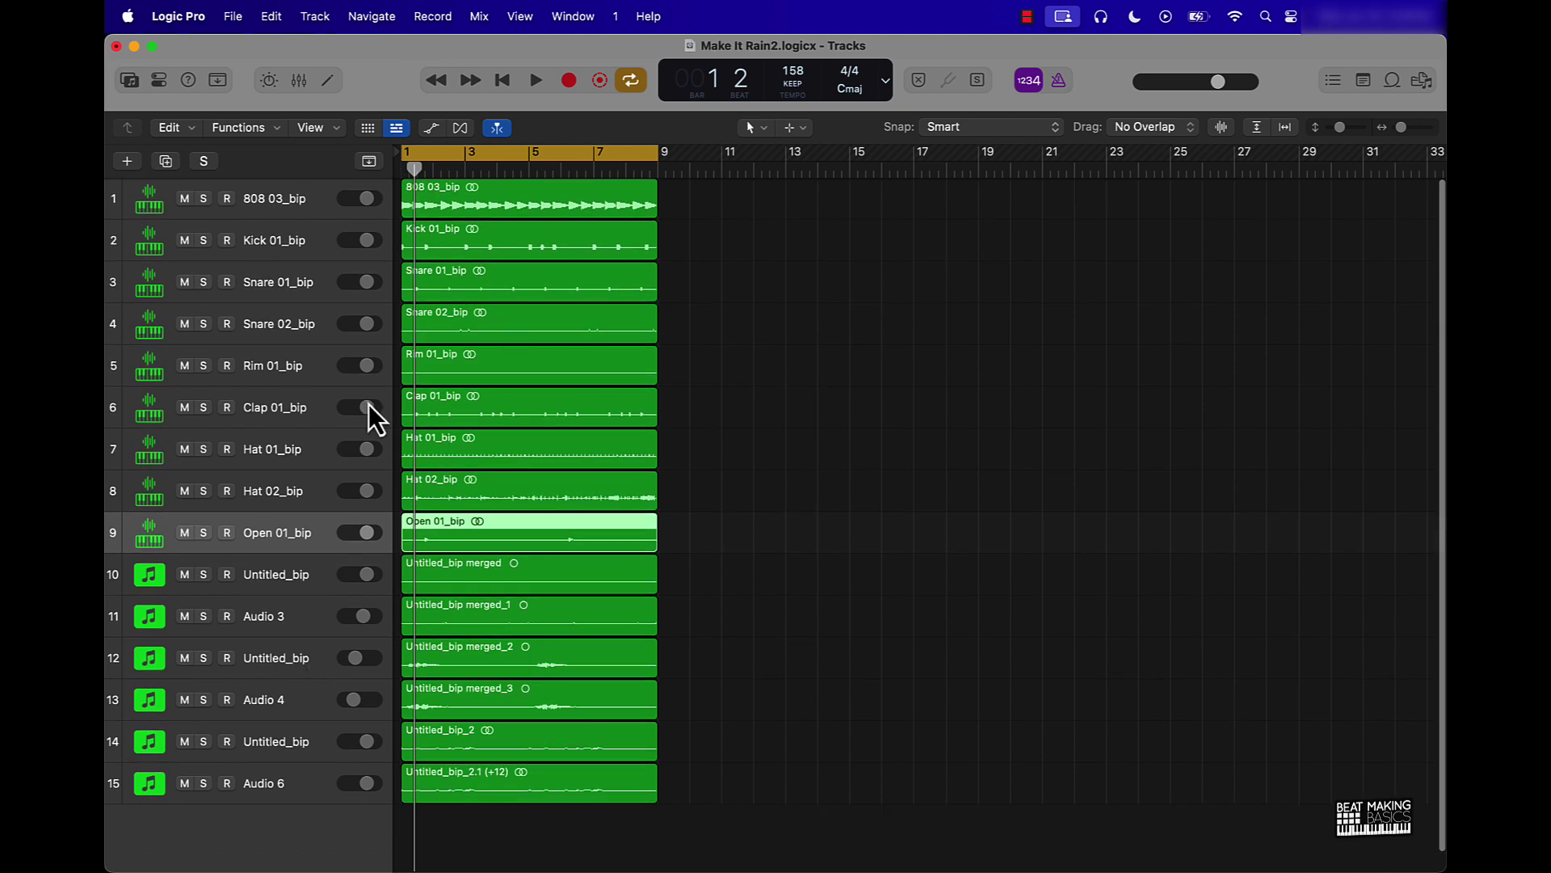
Rename the first four tracks 808, Kick, Snare 1 and Snare 2.
scroll(299, 410, "up", 1)
double_click(240, 194)
type("808")
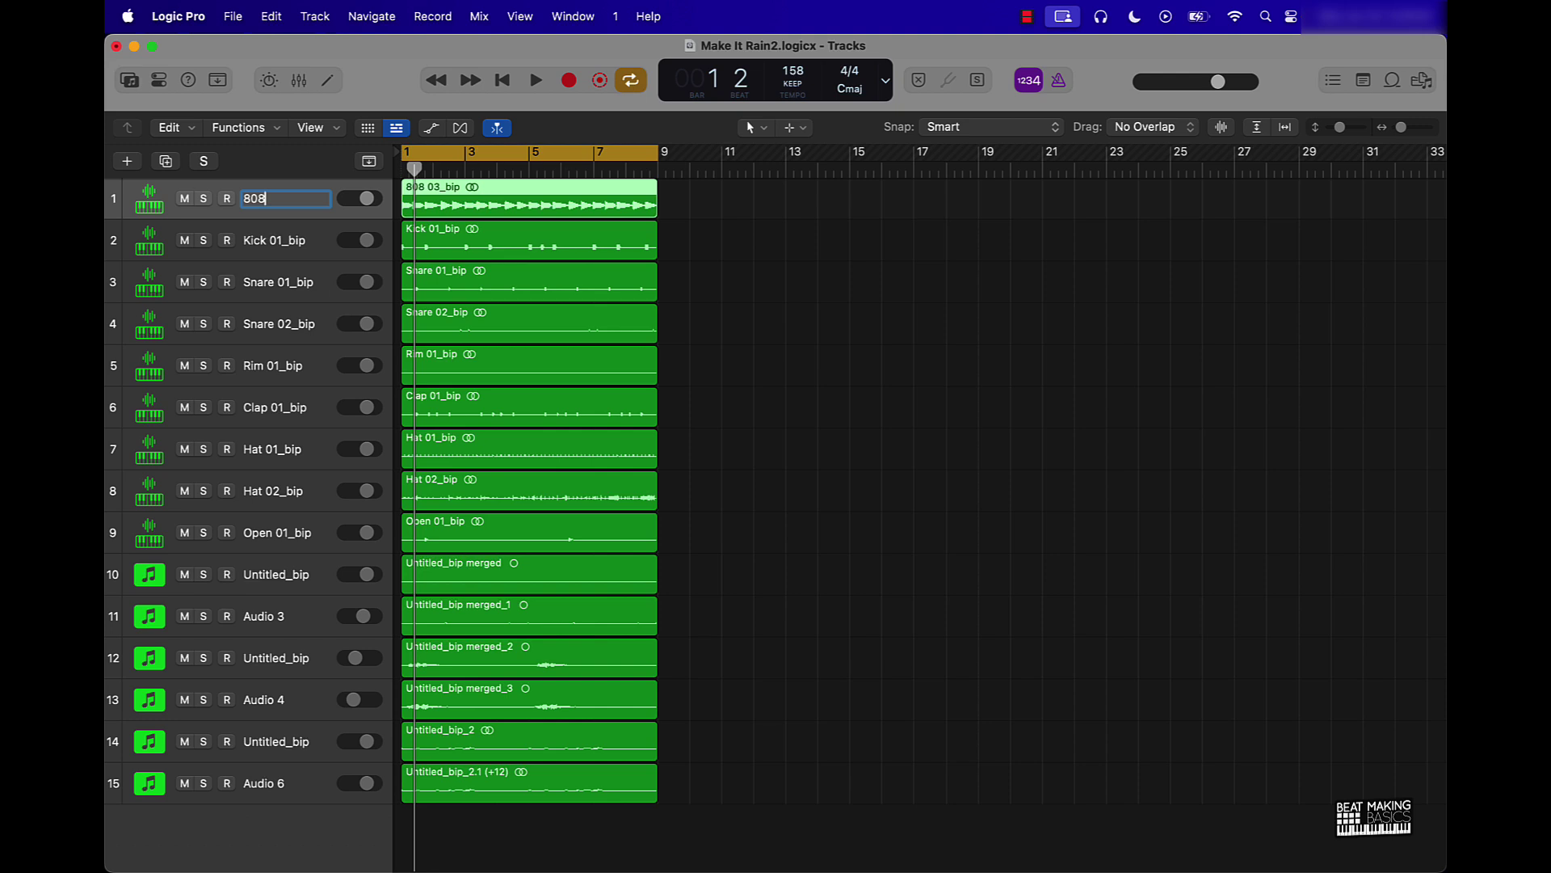
key("Tab")
type("Kick")
key("Tab")
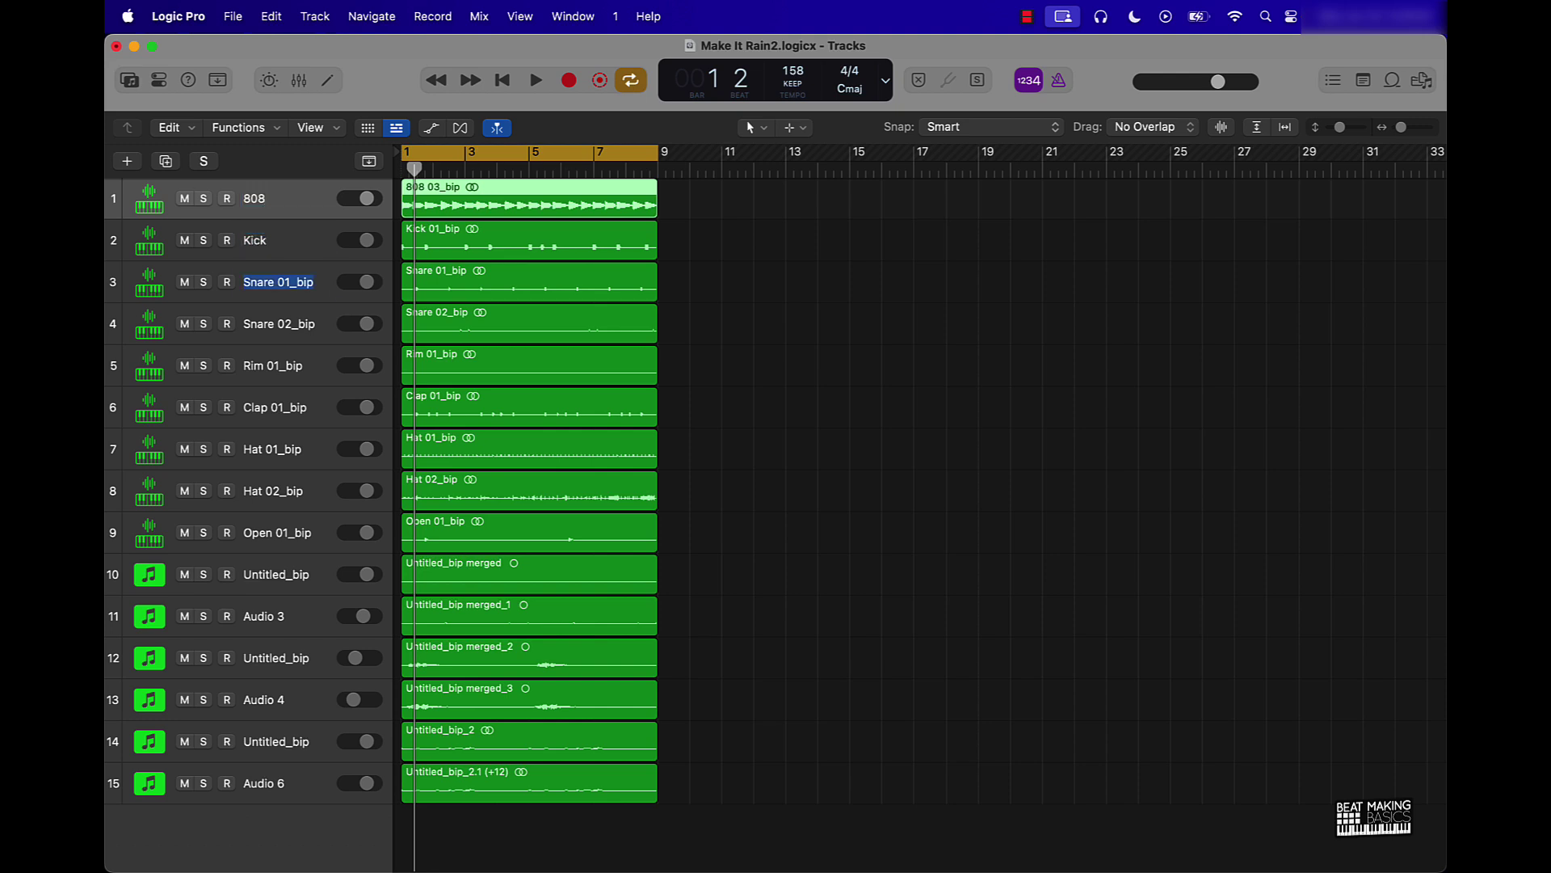
type("Snare")
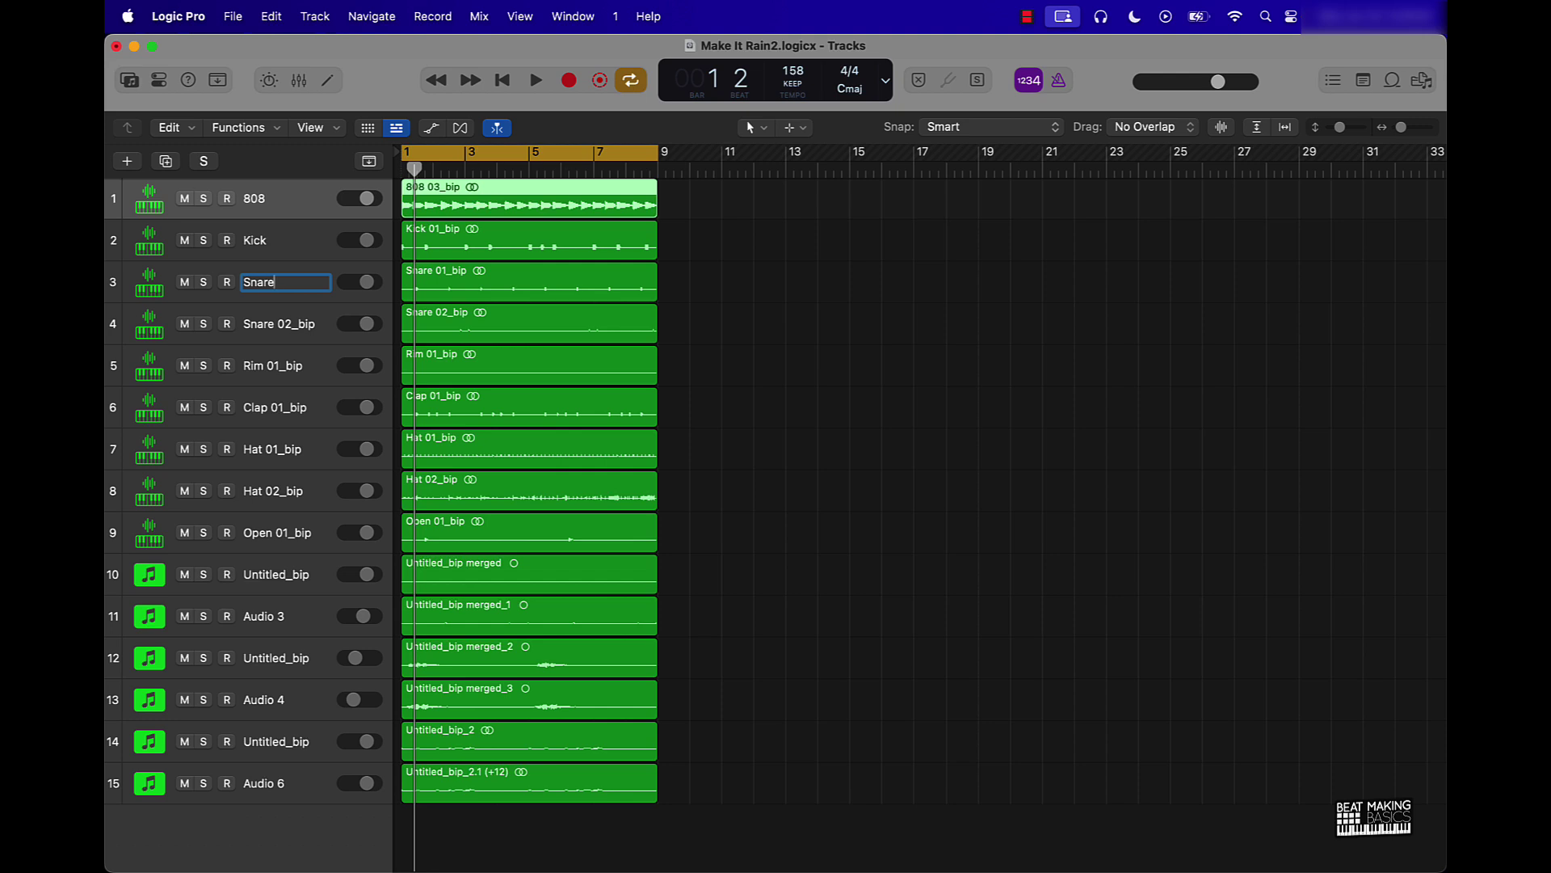
type(" 1")
key("Tab")
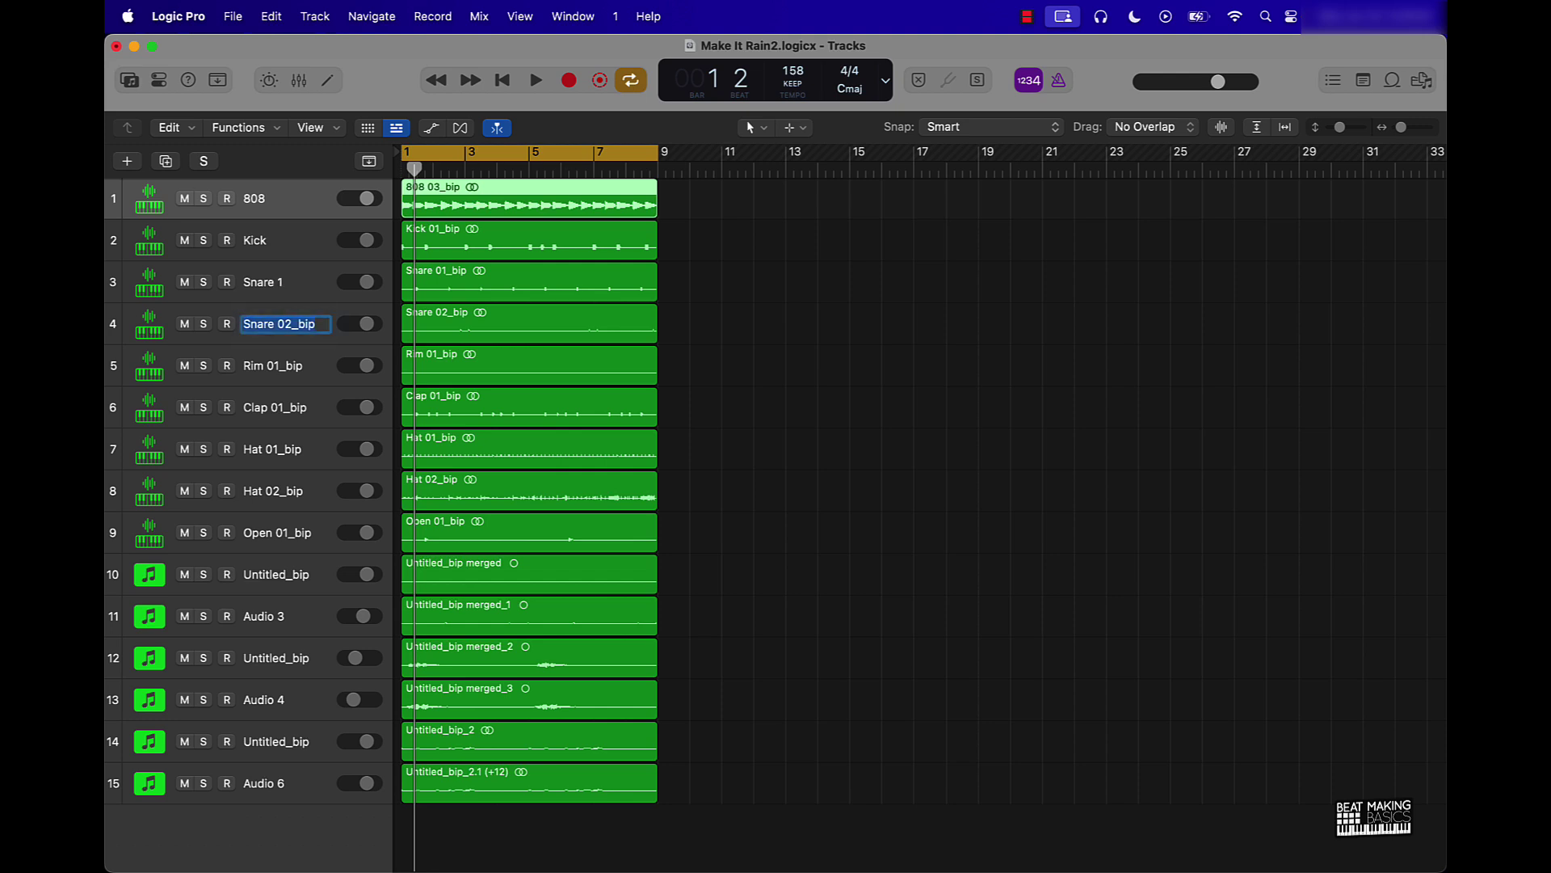
type("Snare 2")
key("Tab")
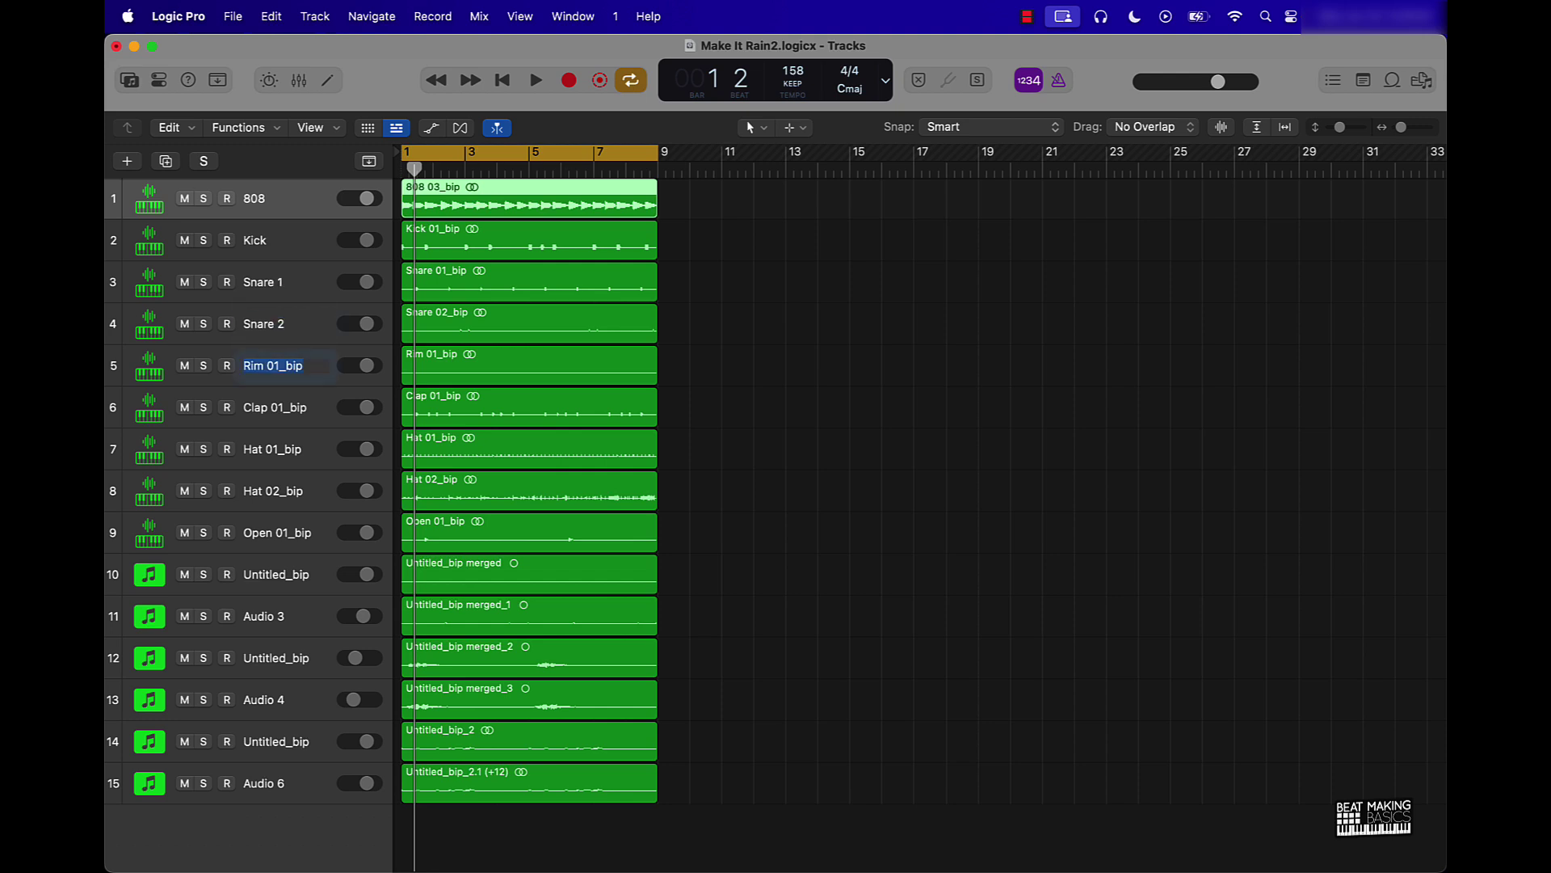
Rename tracks 5 to 9 as Rim, Clao, Hat 1, Hat 2 and Open.
type("Rim")
key("Tab")
type("Clao")
key("Tab")
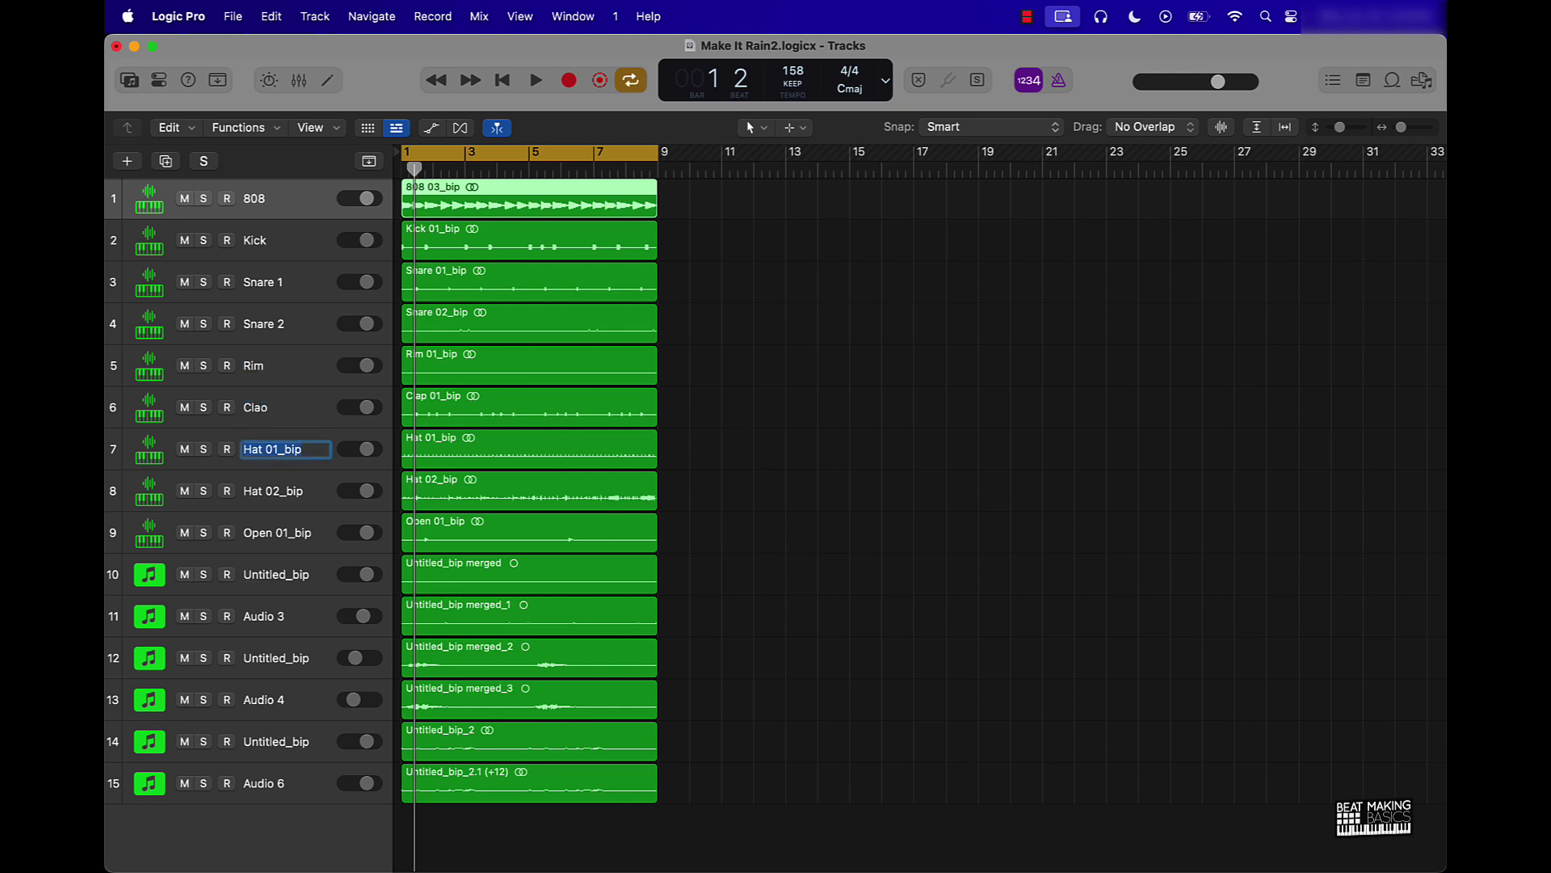
type("Hat 1")
key("Tab")
type("Hat 2")
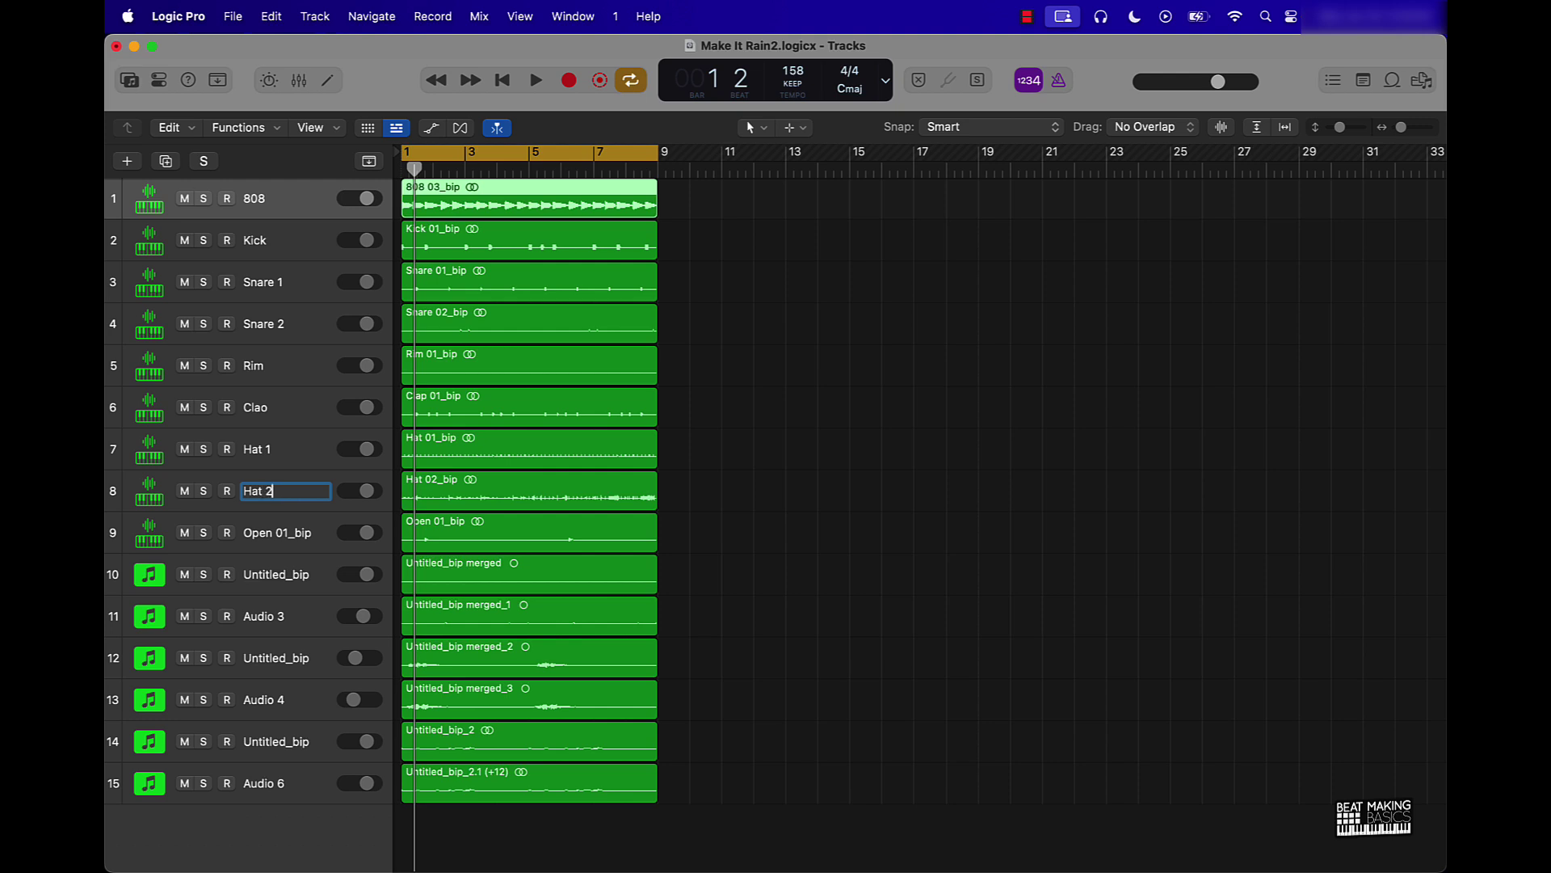
key("Tab")
type("Open")
key("Tab")
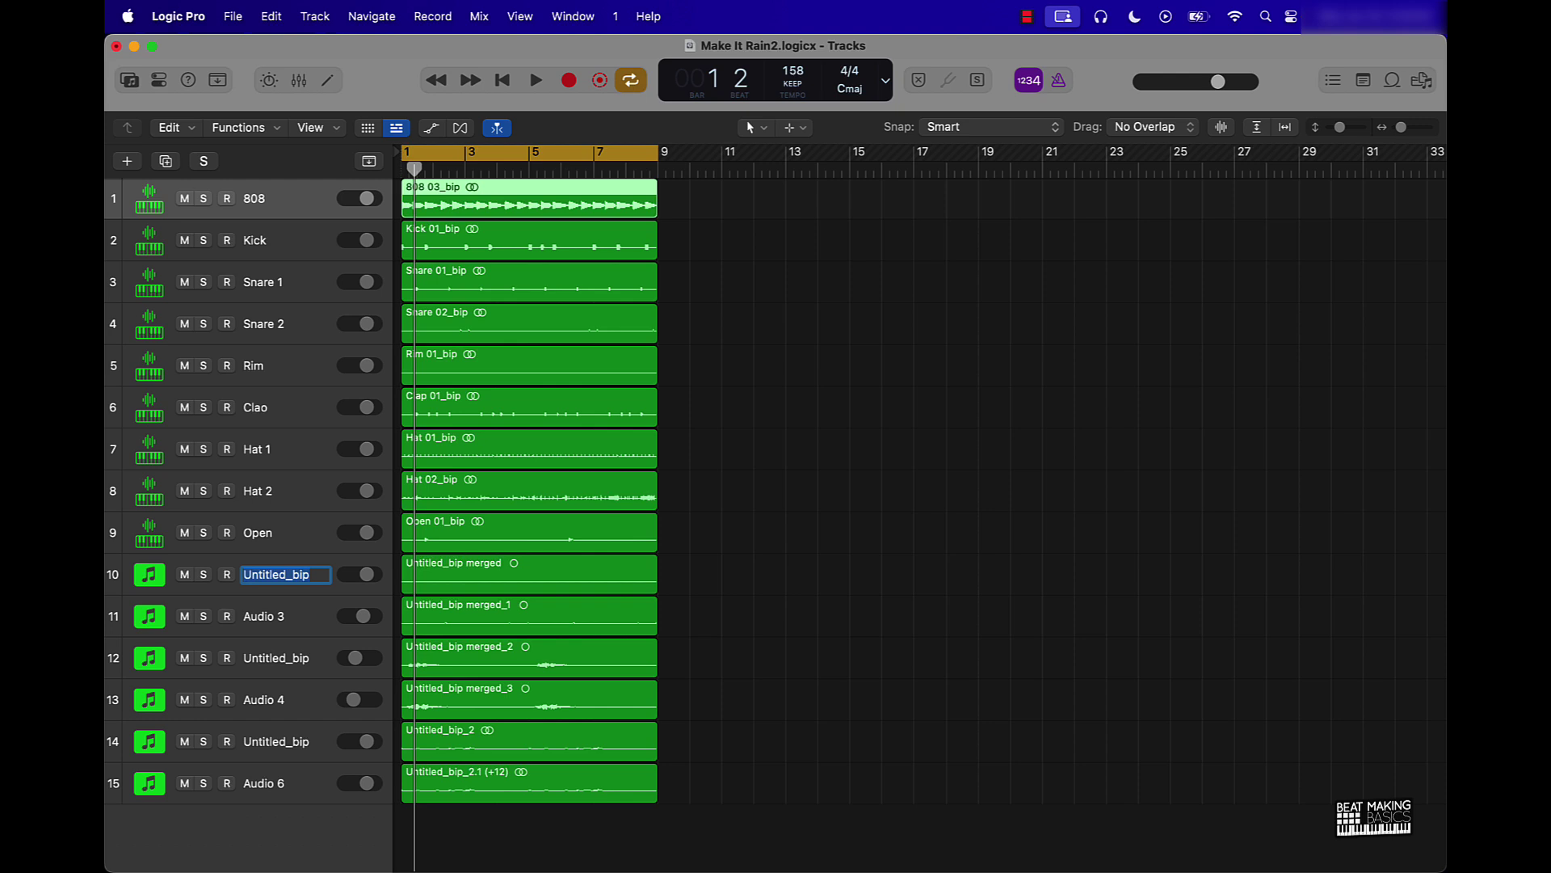
Rename tracks 10 and 11 as Melody 1 A and Melody 1 B.
type("Melody 1")
type("A")
key("Tab")
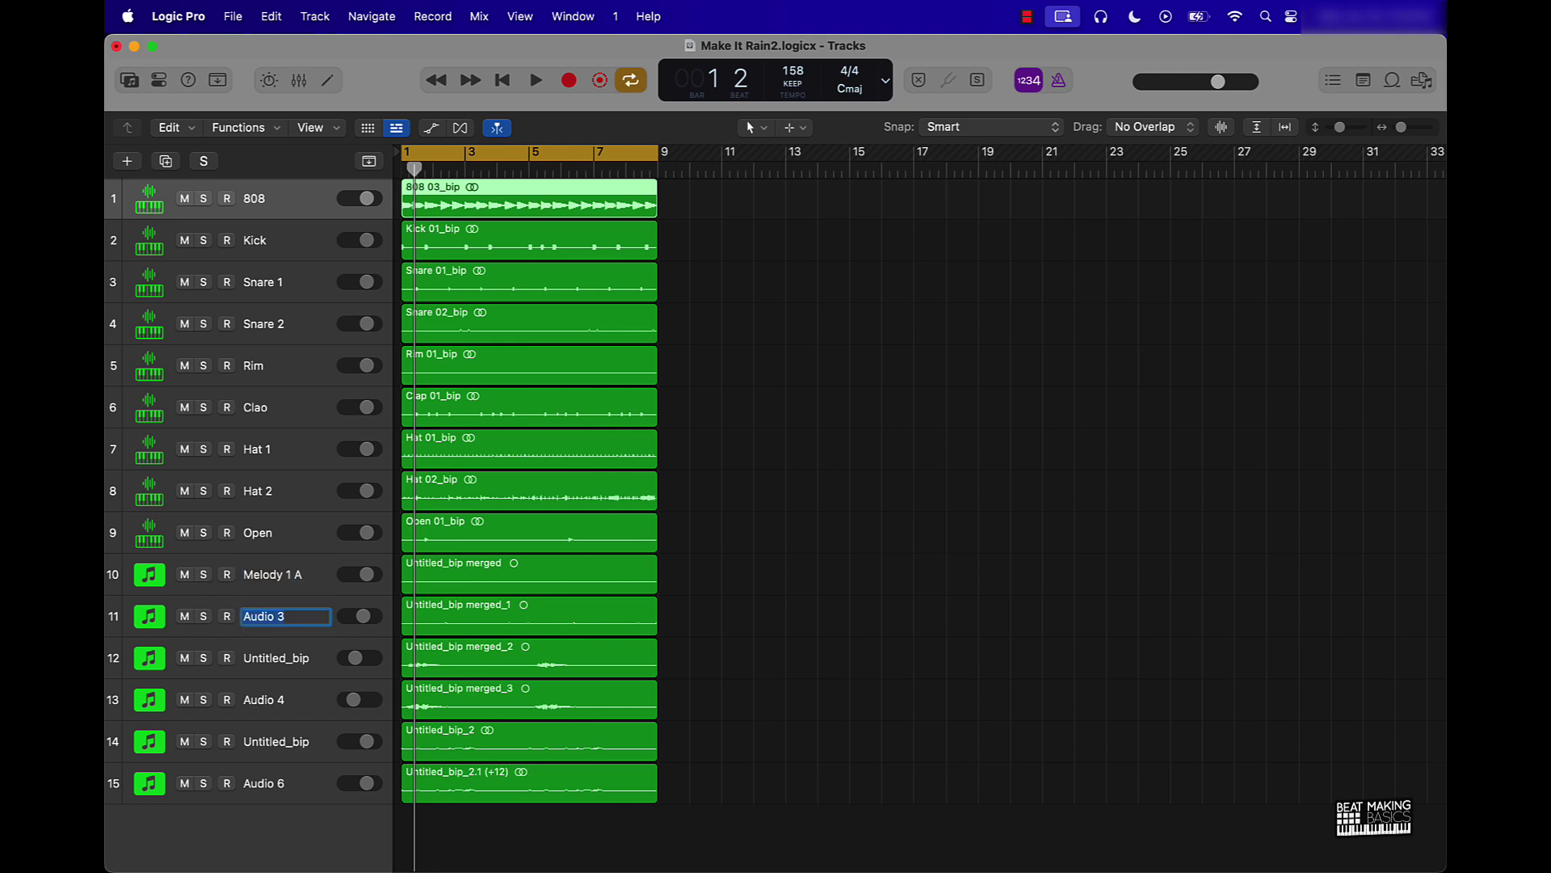
type("Melody 1 B")
key("Tab")
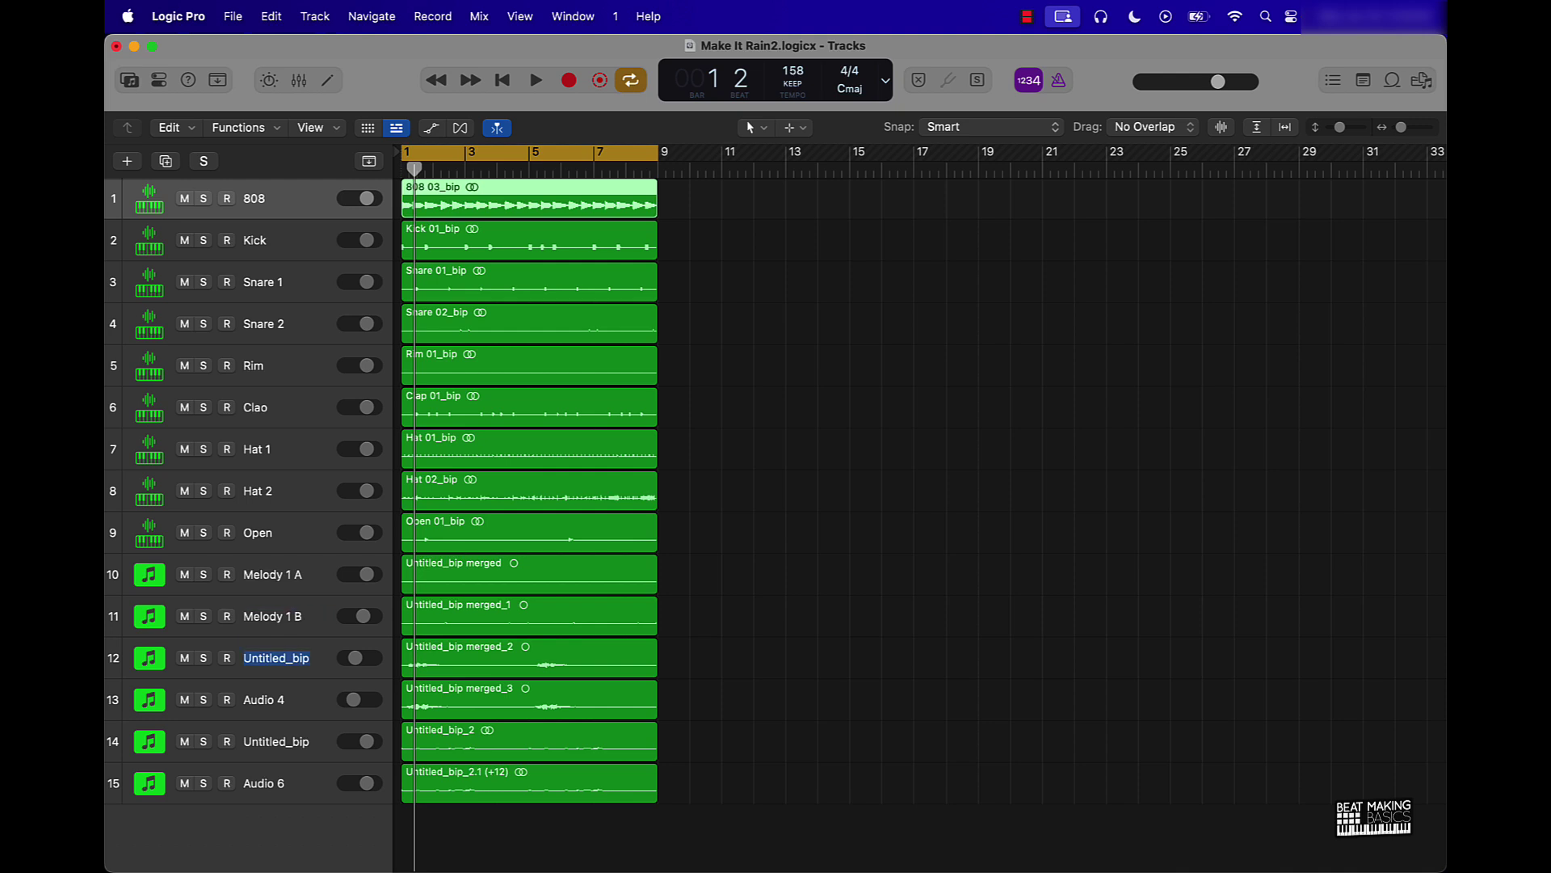
Rename tracks 12 and 13 as Melody 2 A and Melody 2 B.
type("Me")
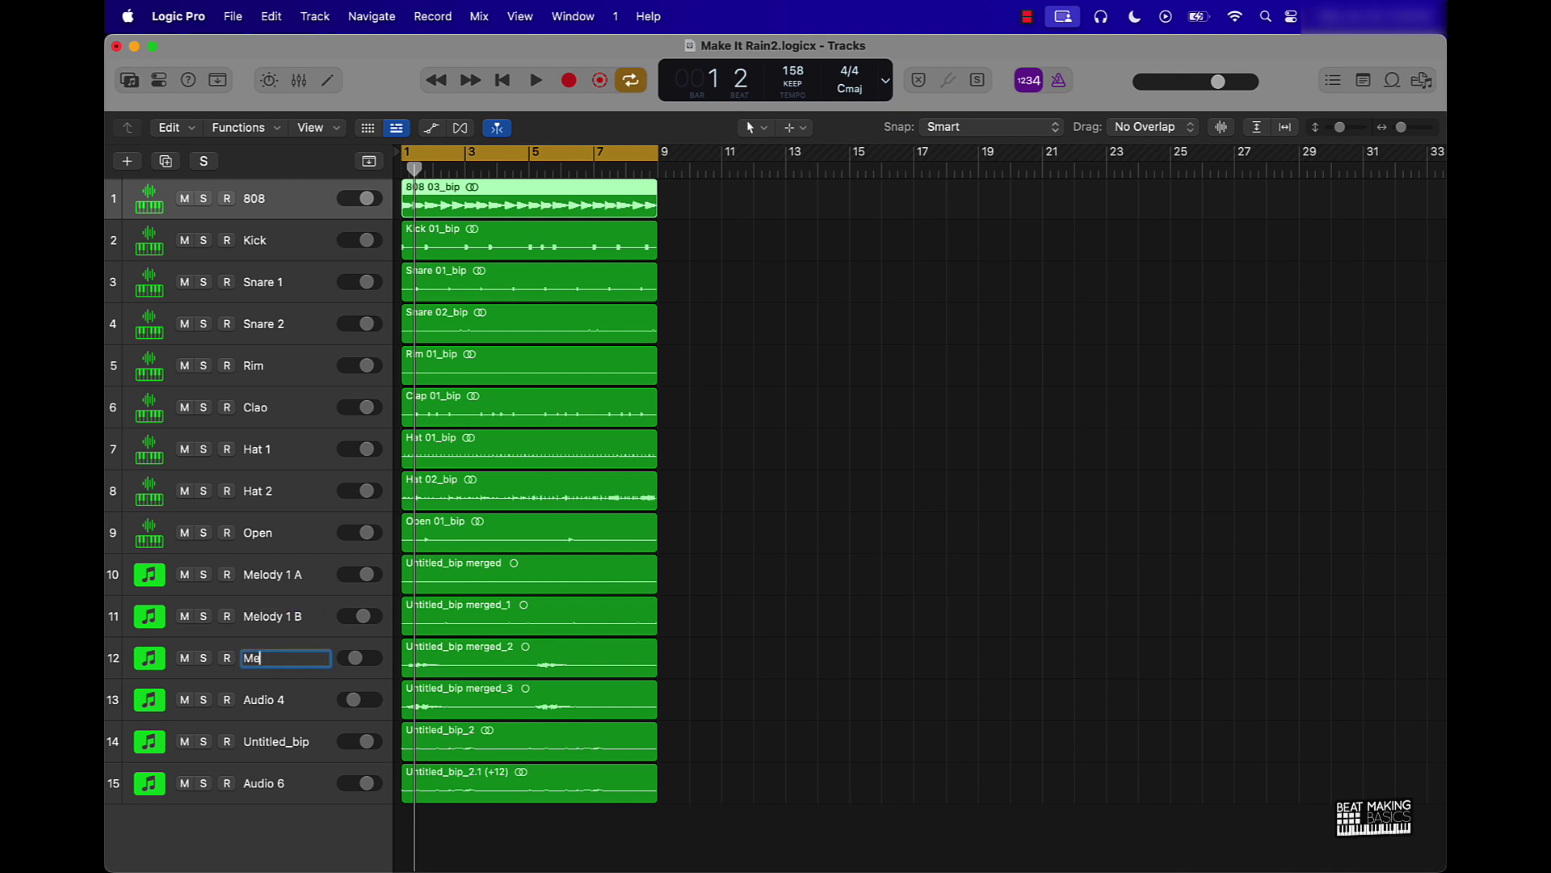
type("lody 2 A")
key("Tab")
type("Me")
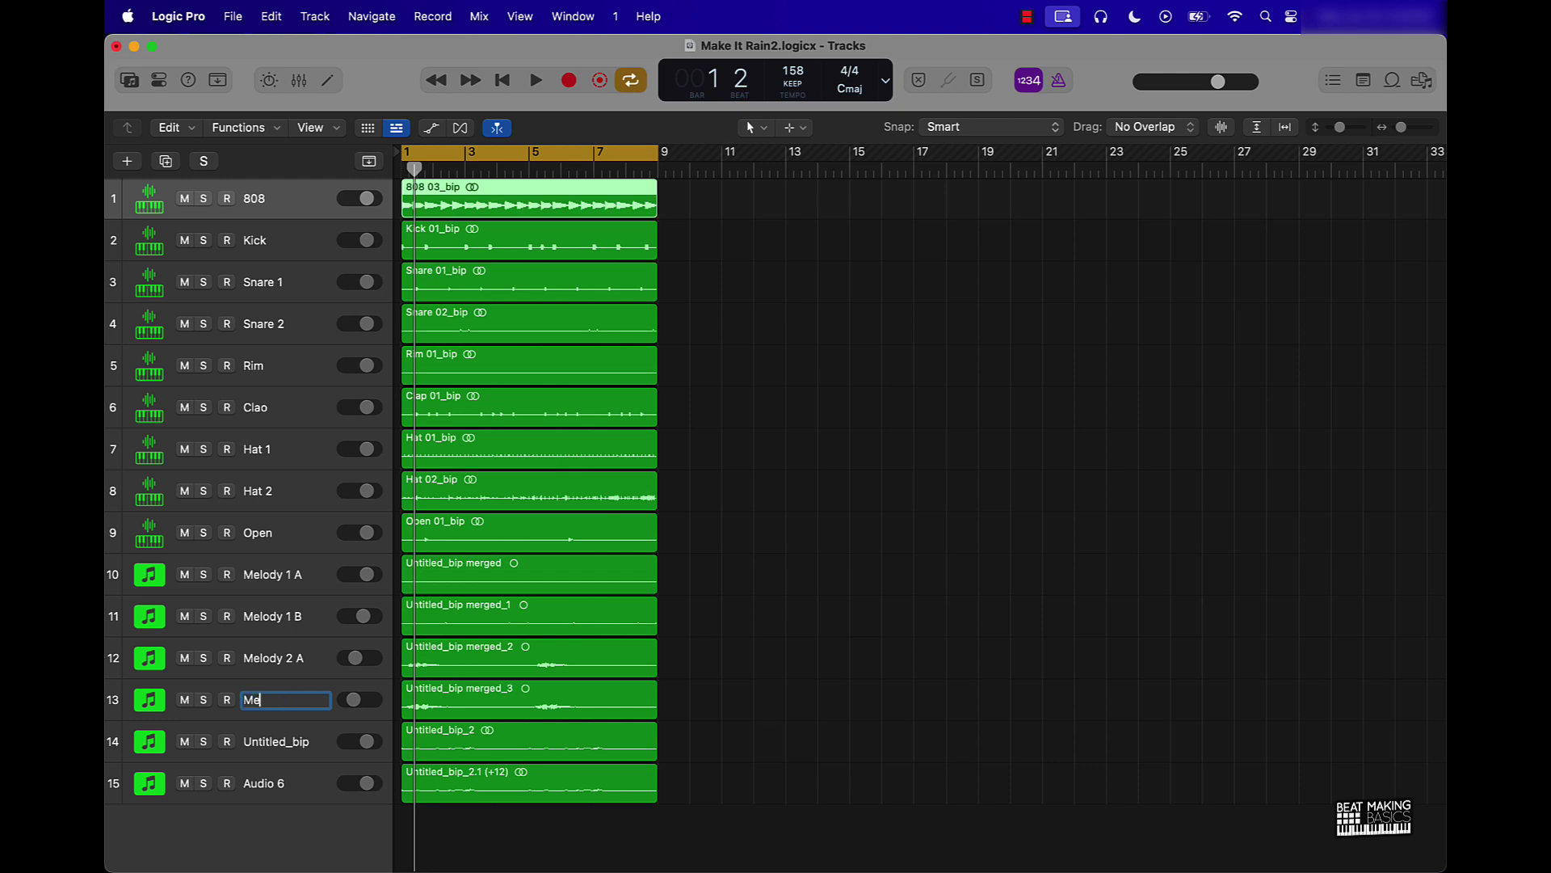
type("lody 2 B")
key("Tab")
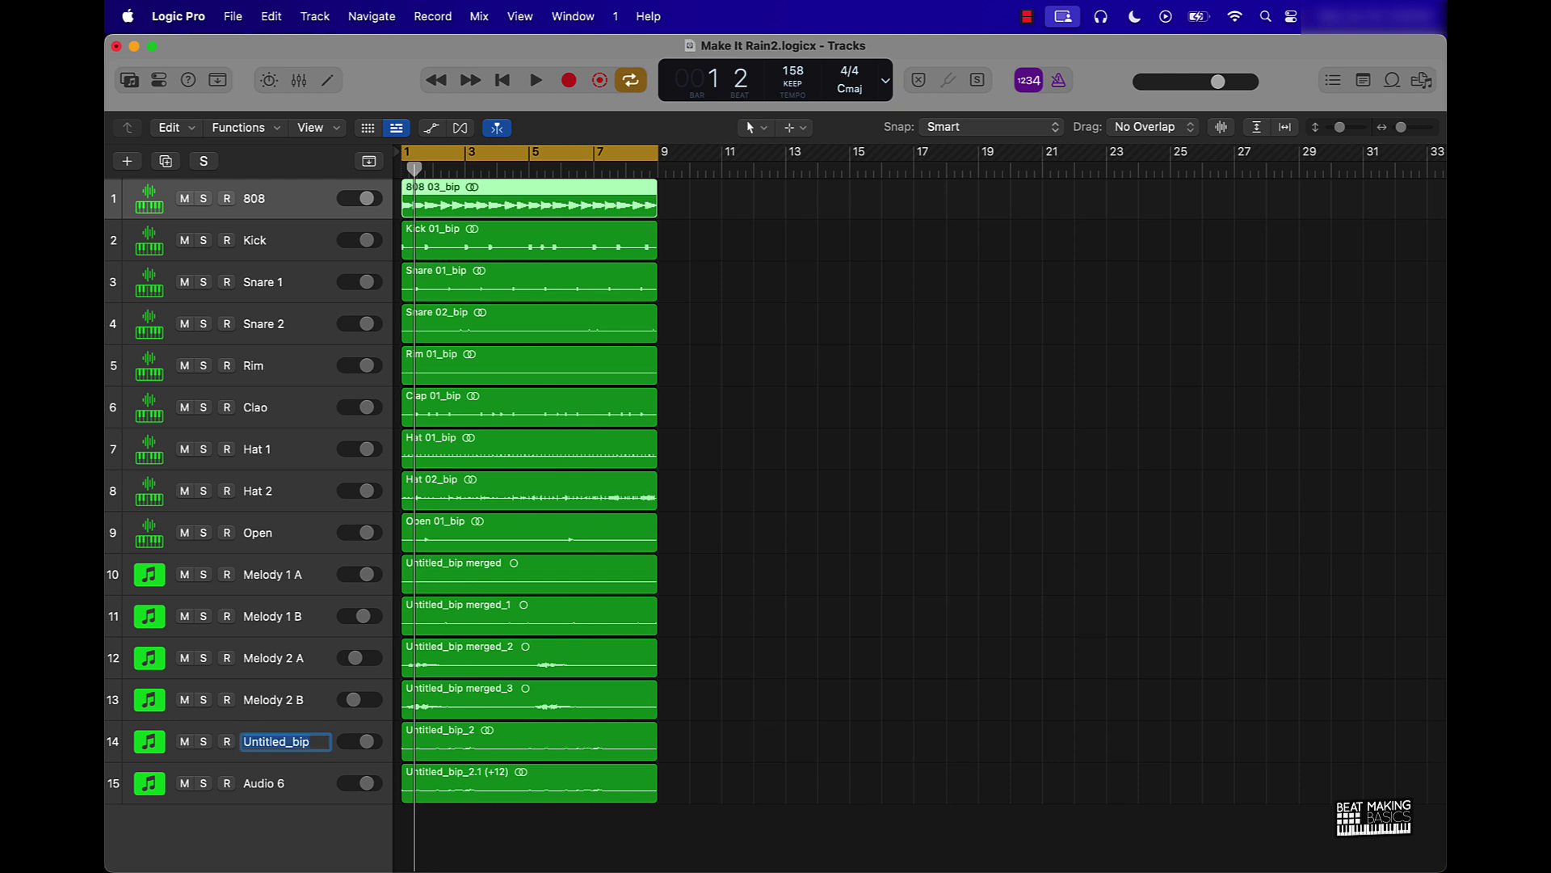
Rename tracks 14 and 15 as Melody 3 A and Melody 3 B.
type("Melody 3 A")
key("Tab")
type("Mel")
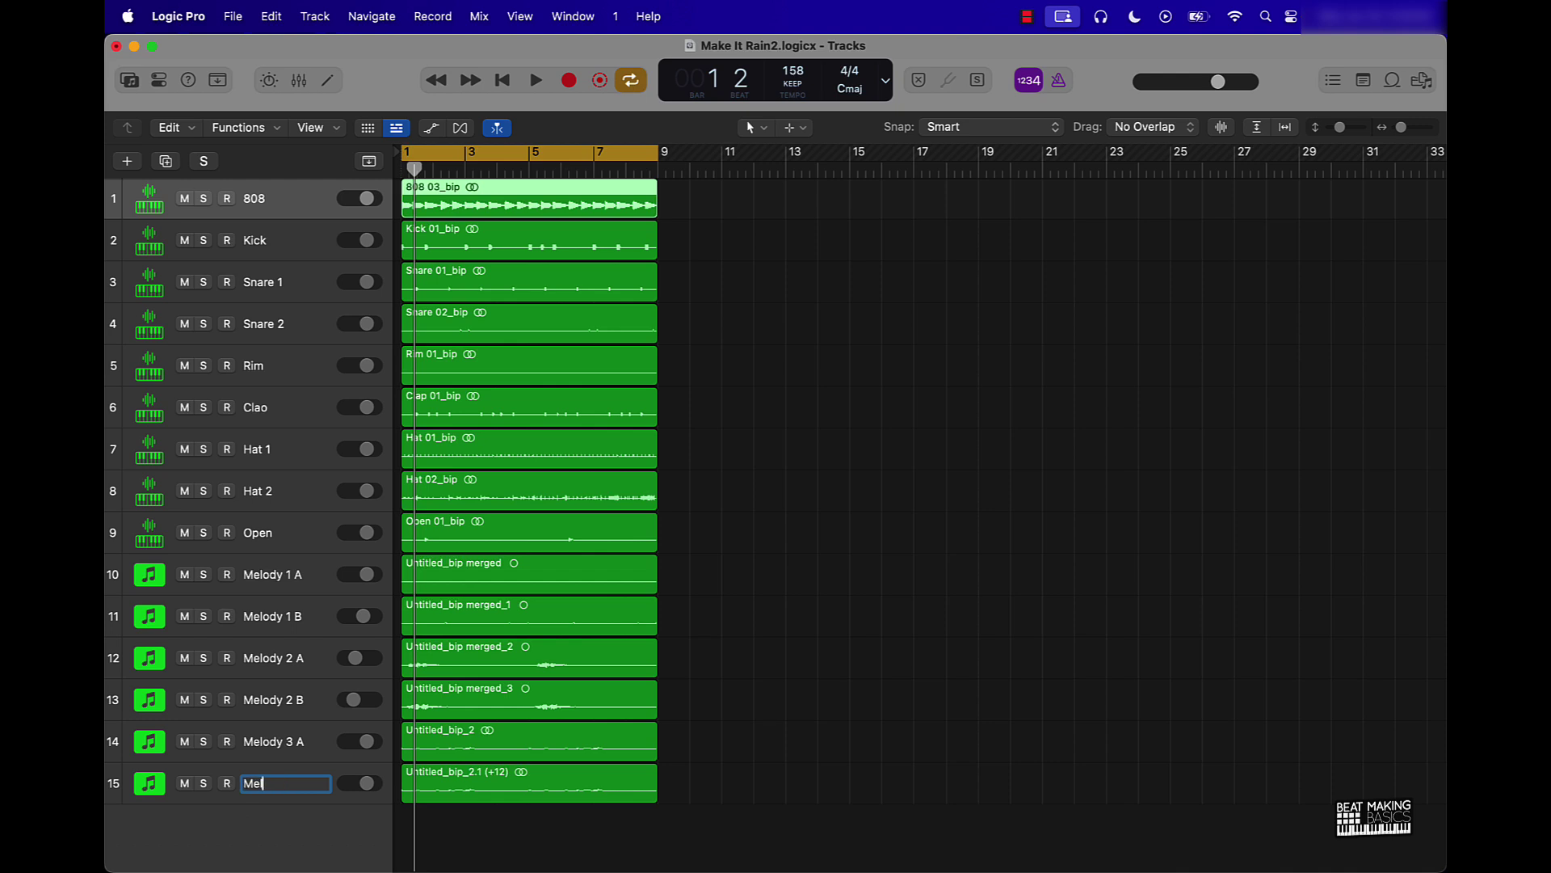
type("ody 3 B")
key("Return")
Name all regions after their tracks, and play back part of the eight-bar loop.
left_click(925, 471)
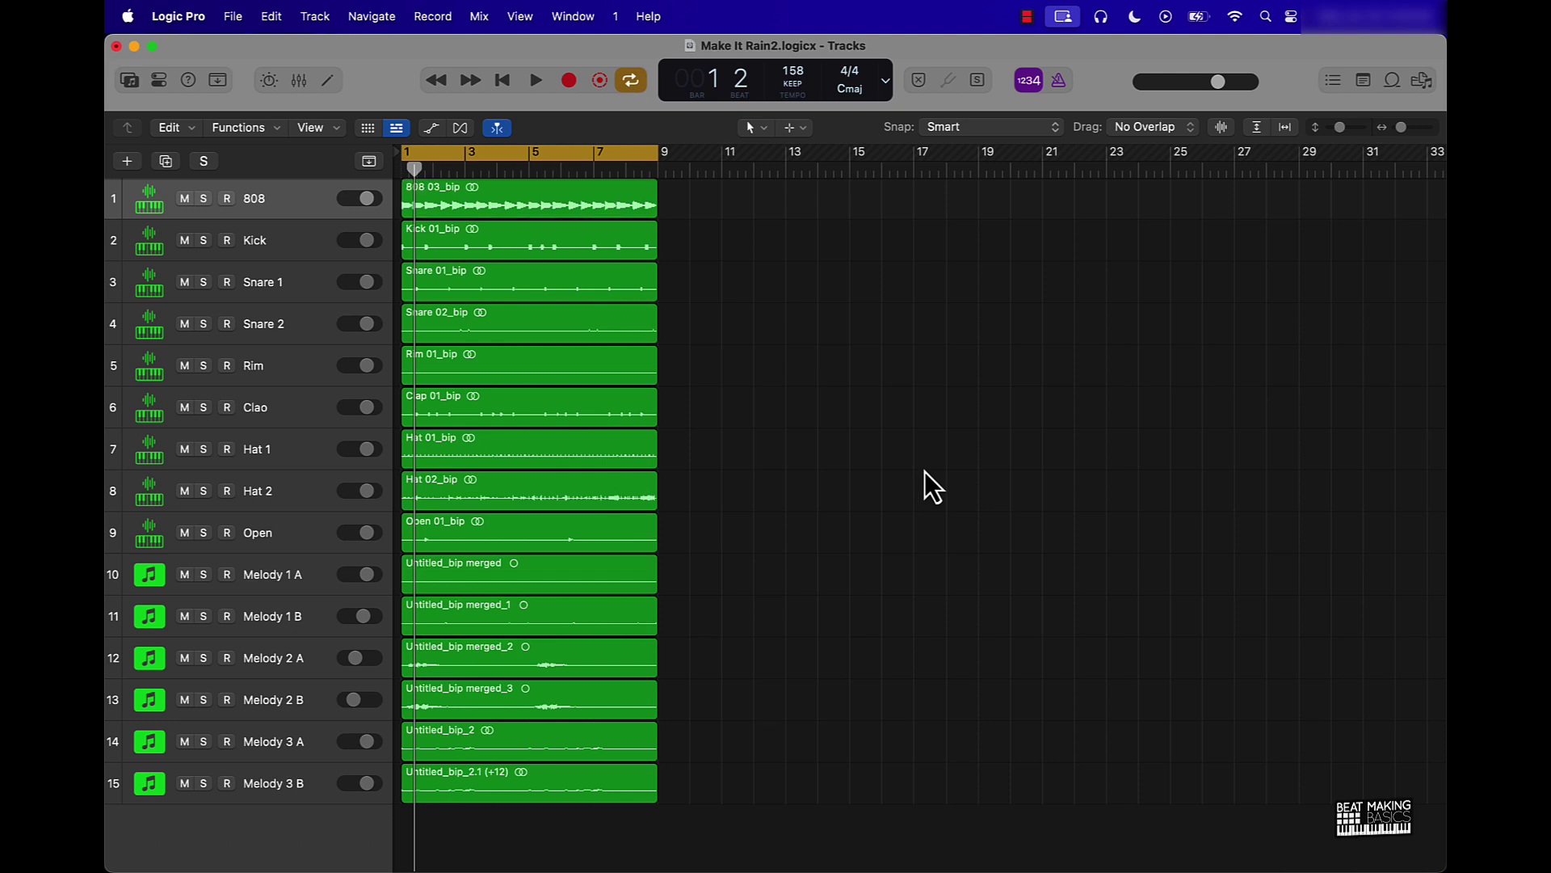
key("super+a")
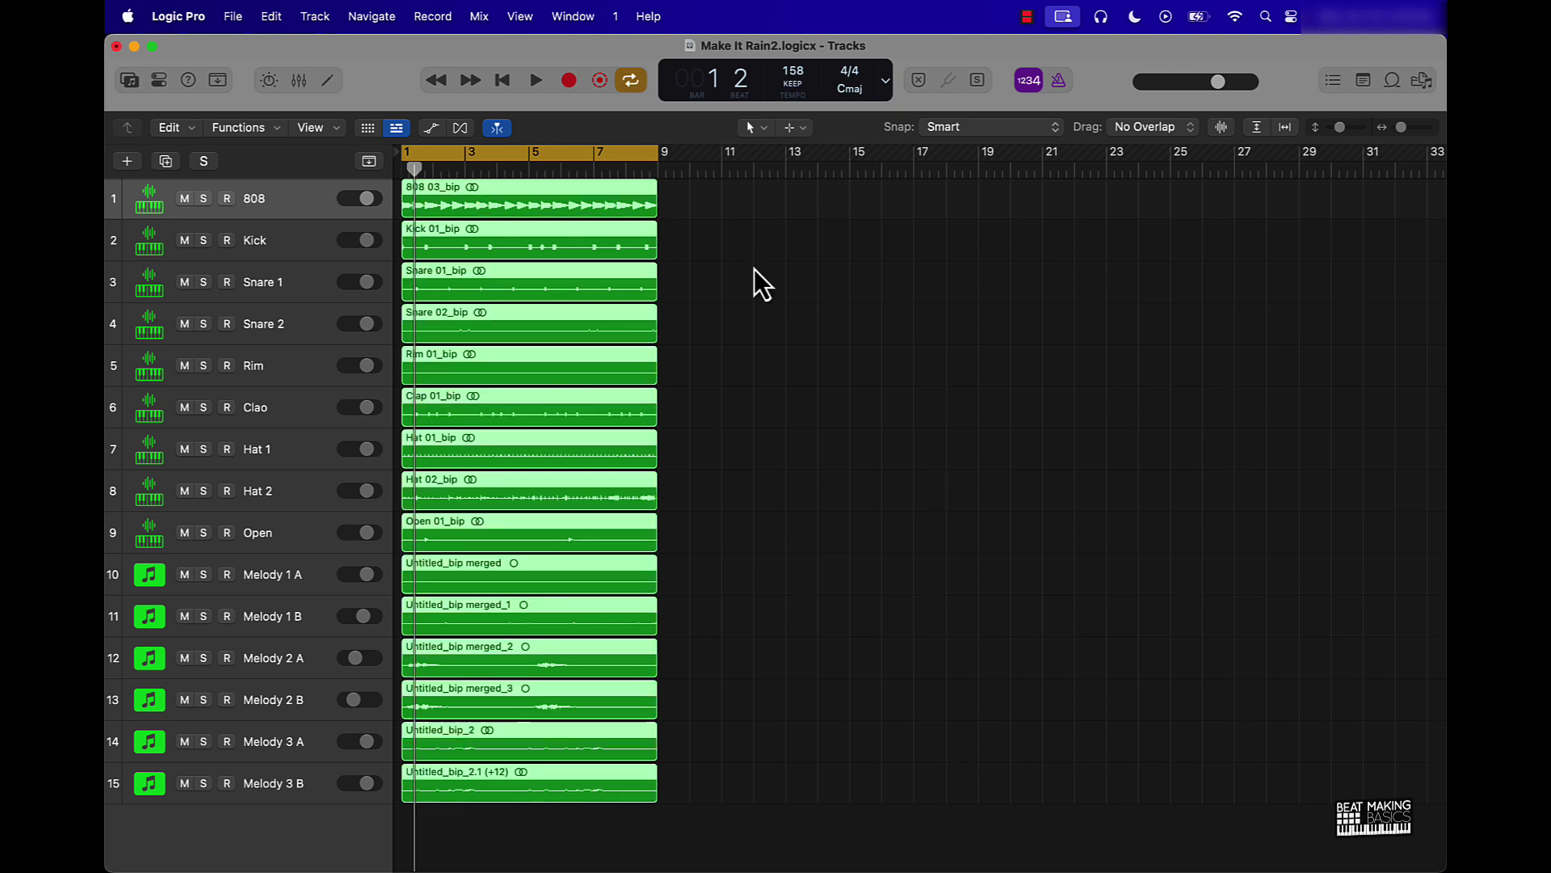
key("alt+shift+n")
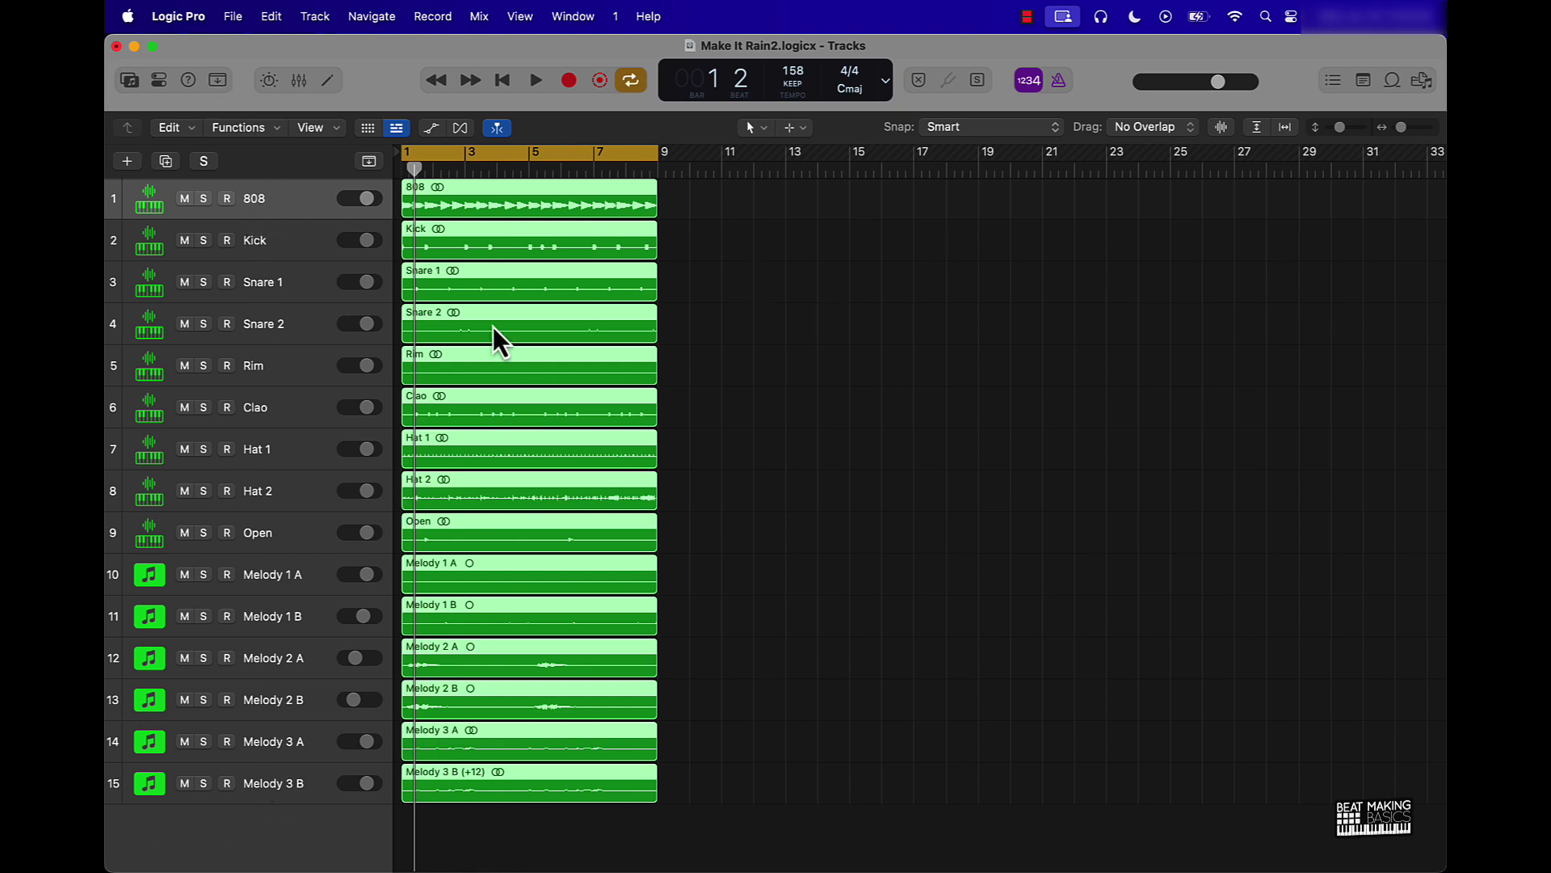
left_click(691, 532)
key("space")
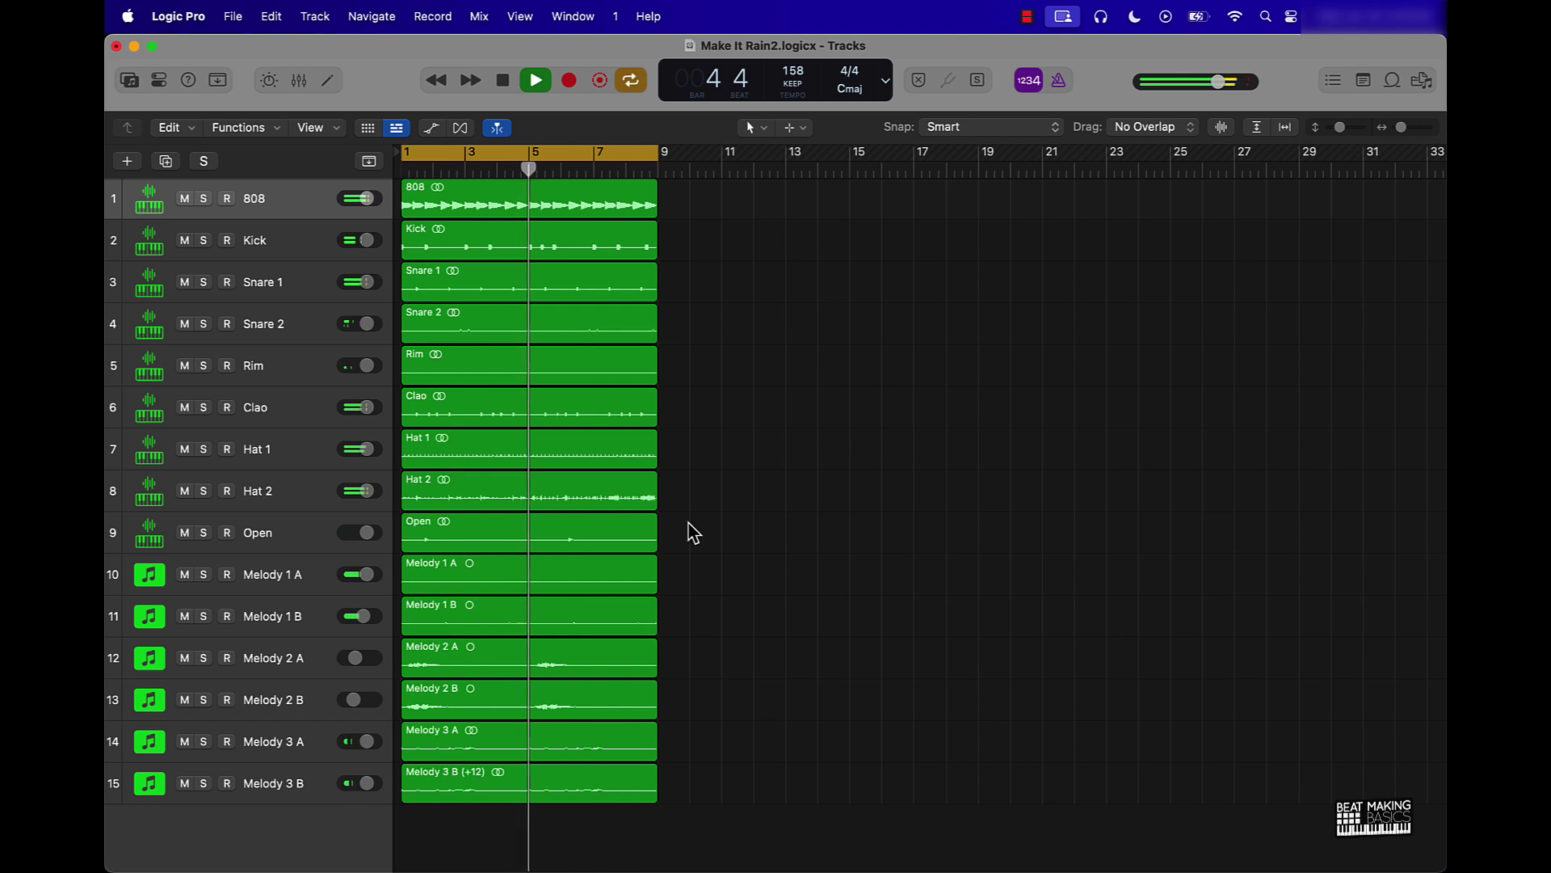
key("space")
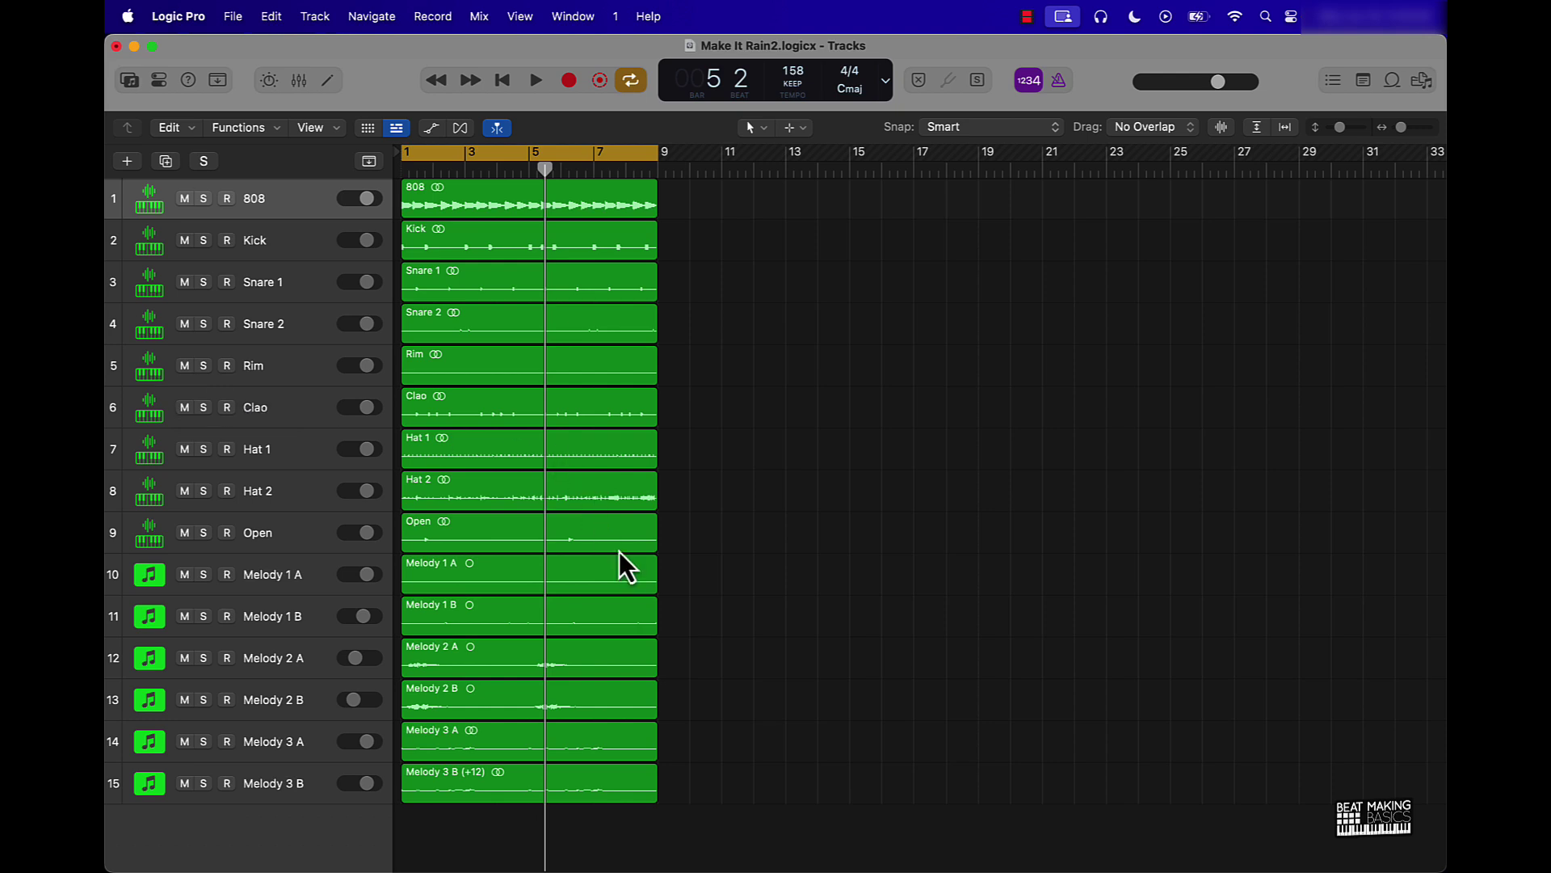
Select all regions and repeat them seven times so the arrangement runs up to bar 65.
key("super+a")
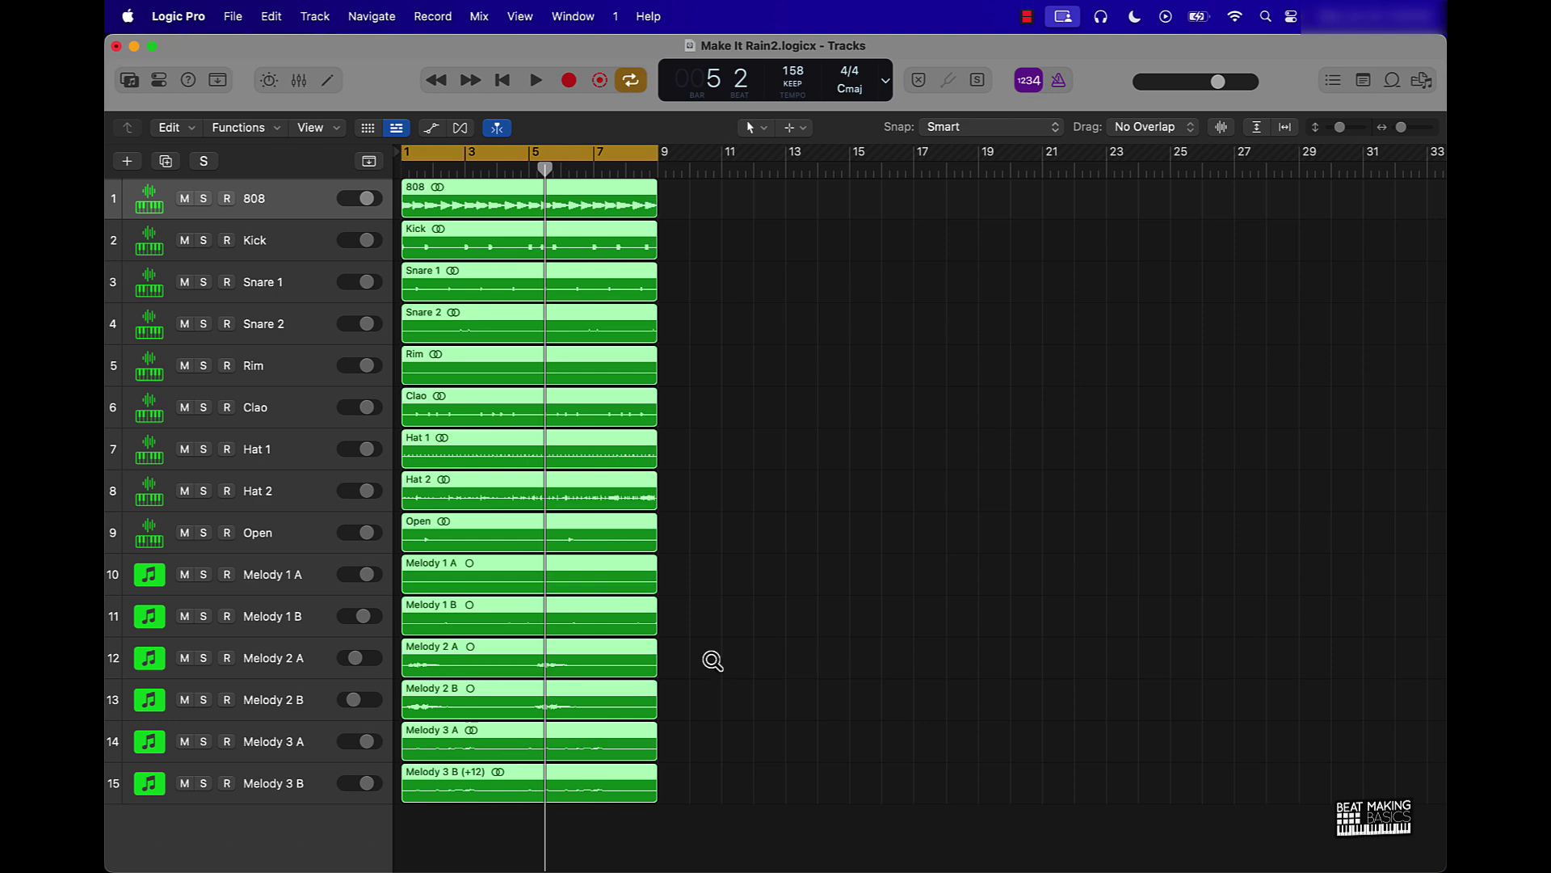
key("super+Left")
key("super+r")
key("super+r")
key("super+r")
key("super+r")
key("super+r")
key("super+r")
key("super+r")
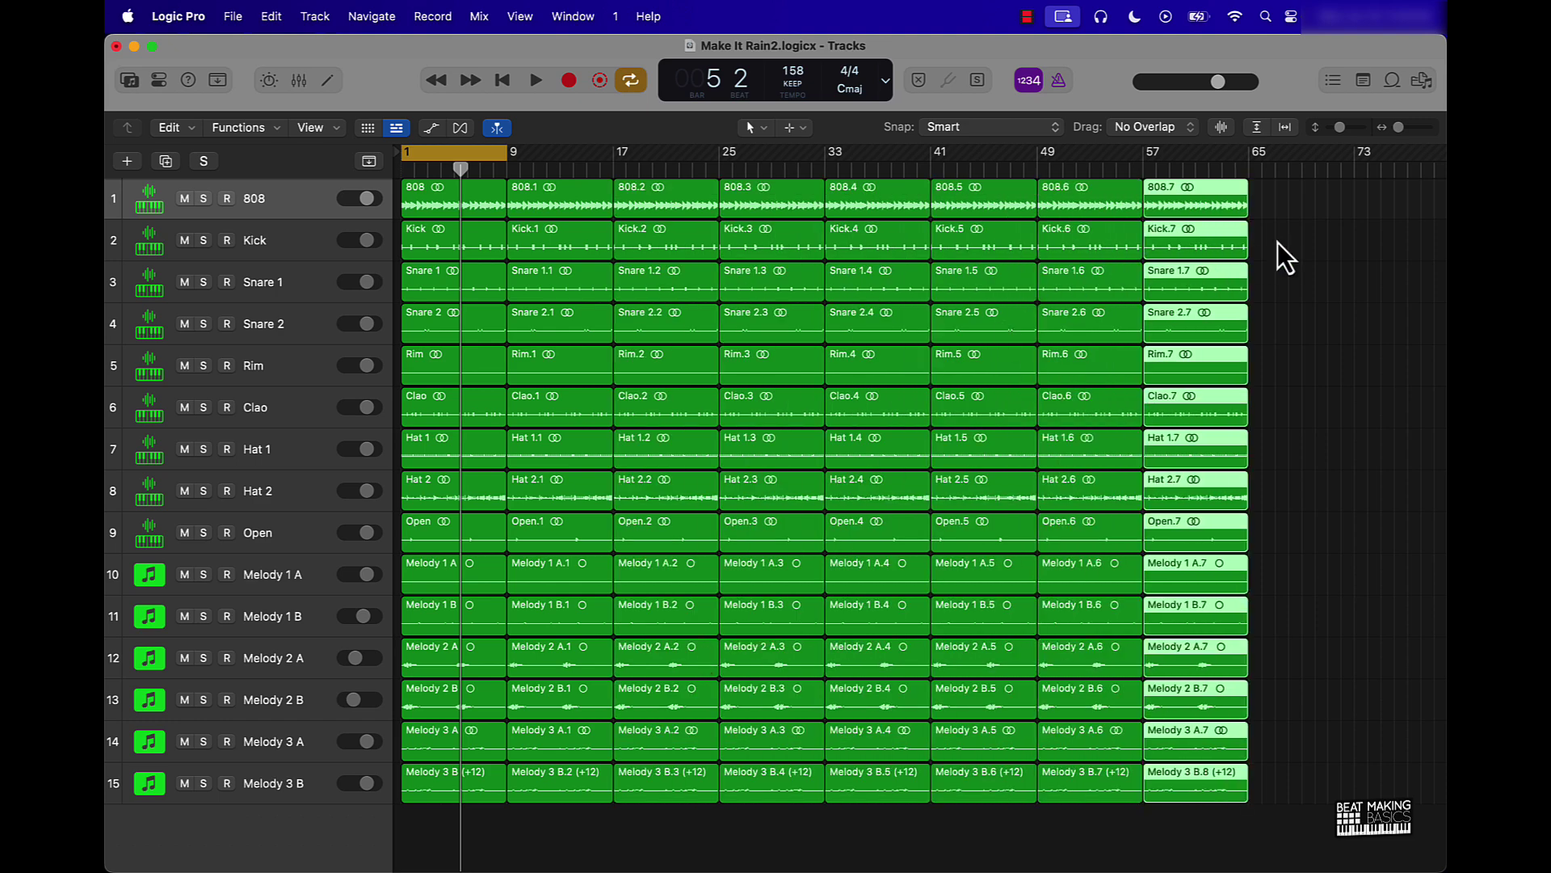
Place the playhead at bar 66, just past the arrangement's end, and switch the transport display to beats and time.
left_click(1256, 168)
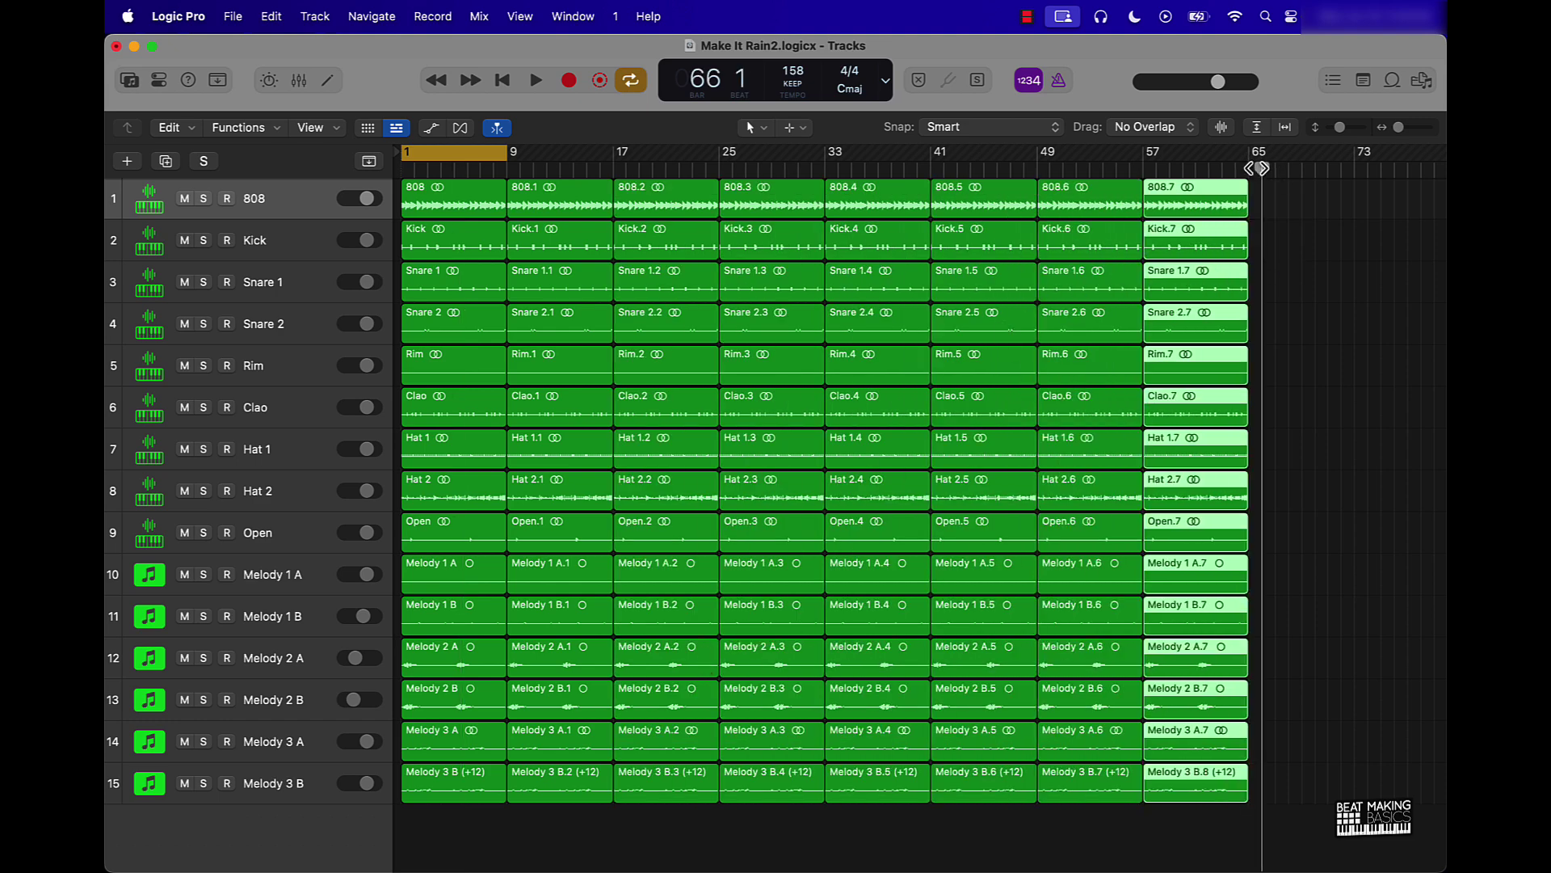
left_click(887, 80)
left_click(908, 119)
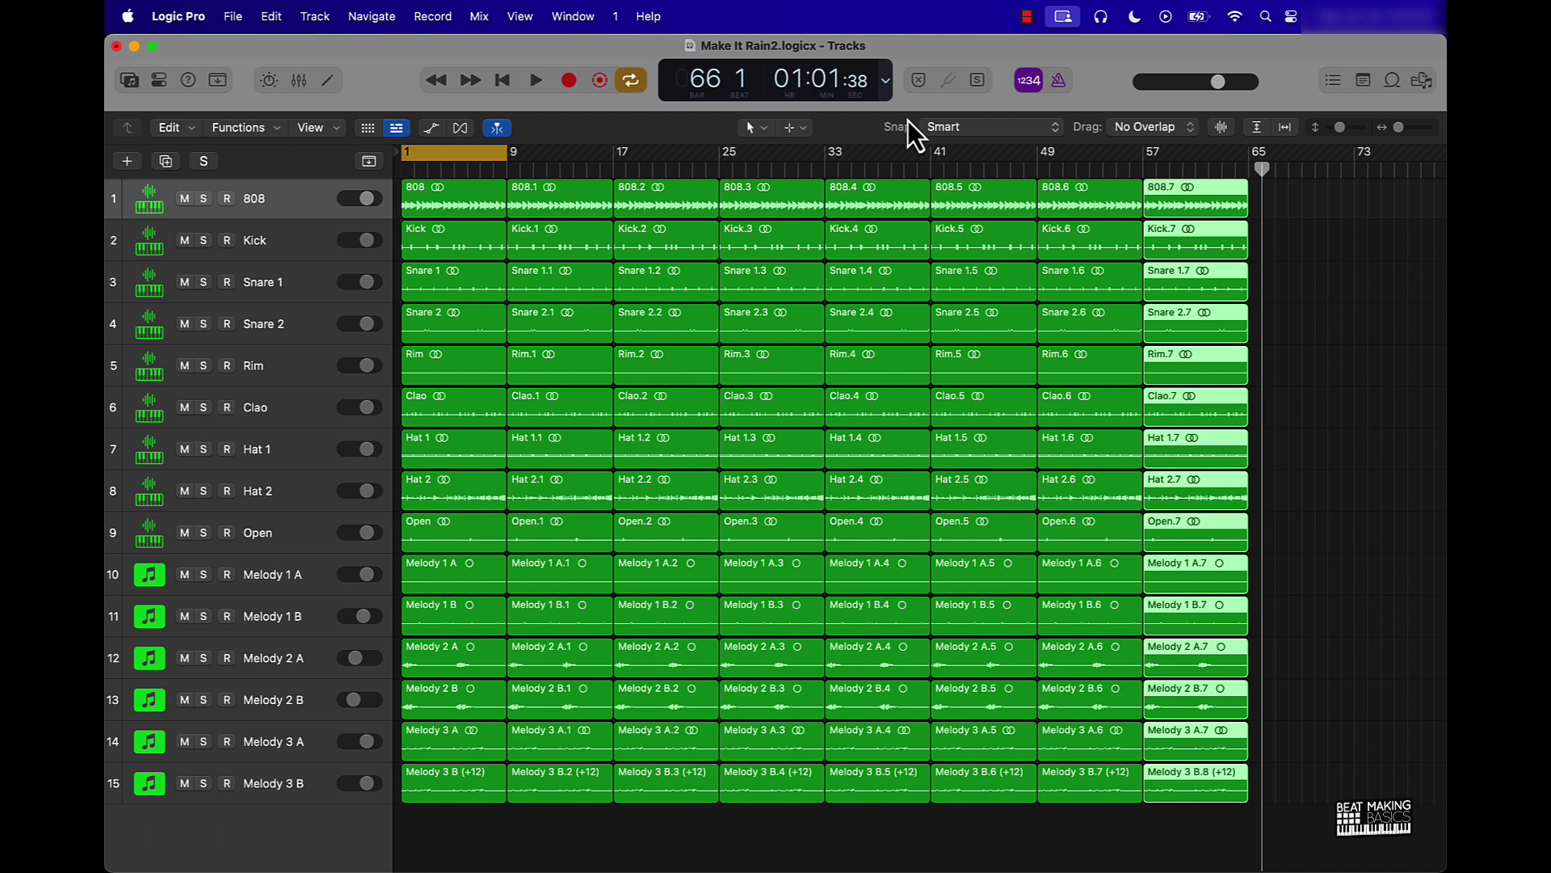
Repeat the last eight-bar section of all tracks twice more, and place the playhead at bar 82.
key("super+r")
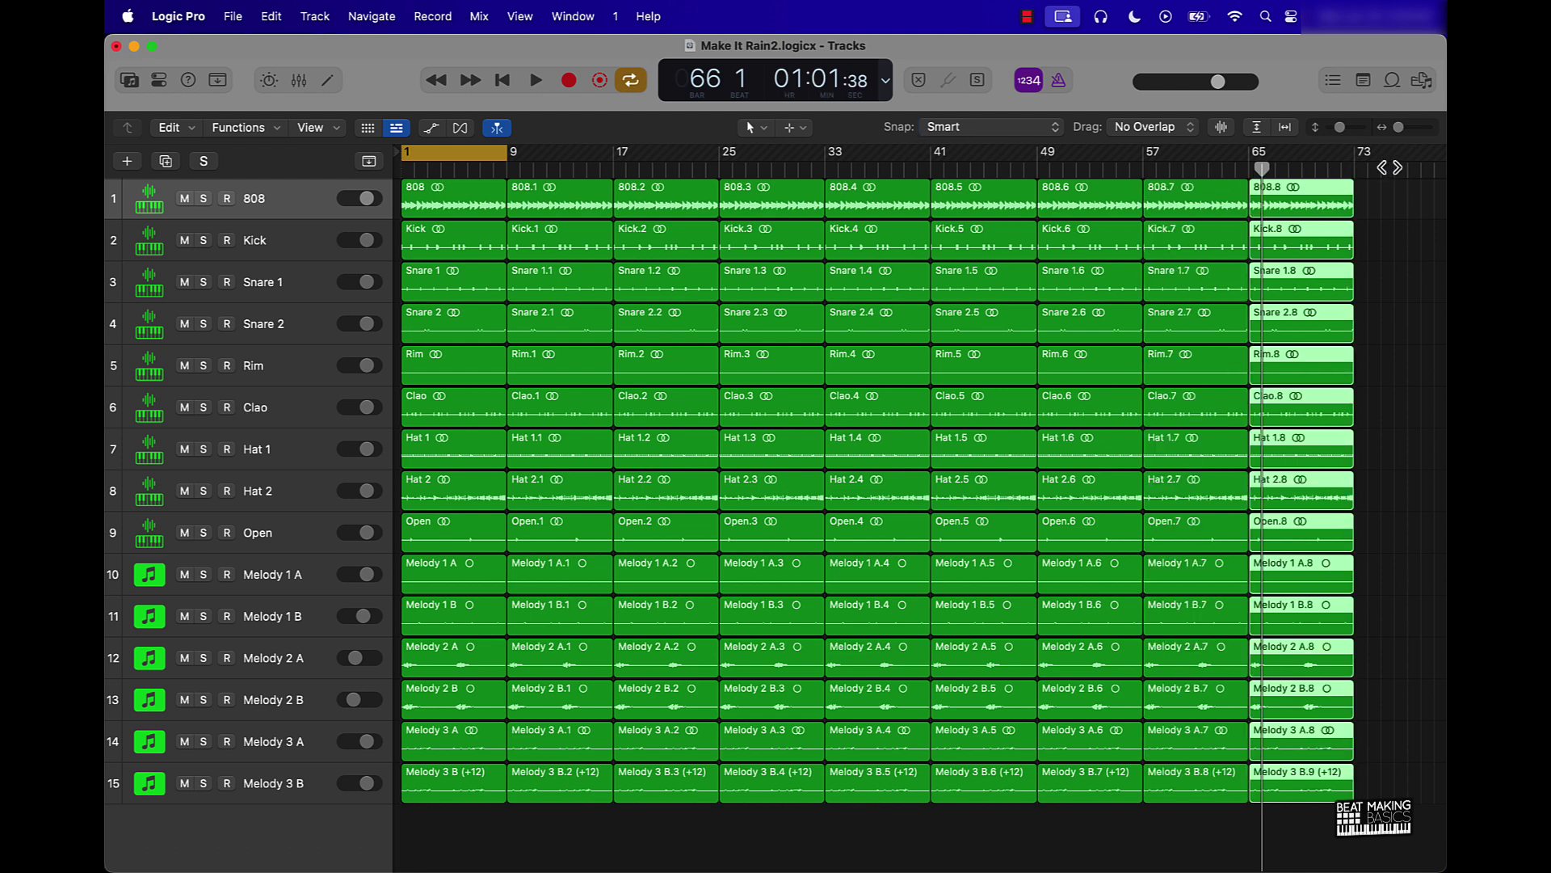
left_click(1358, 170)
key("super+r")
scroll(1358, 171, "right", 5)
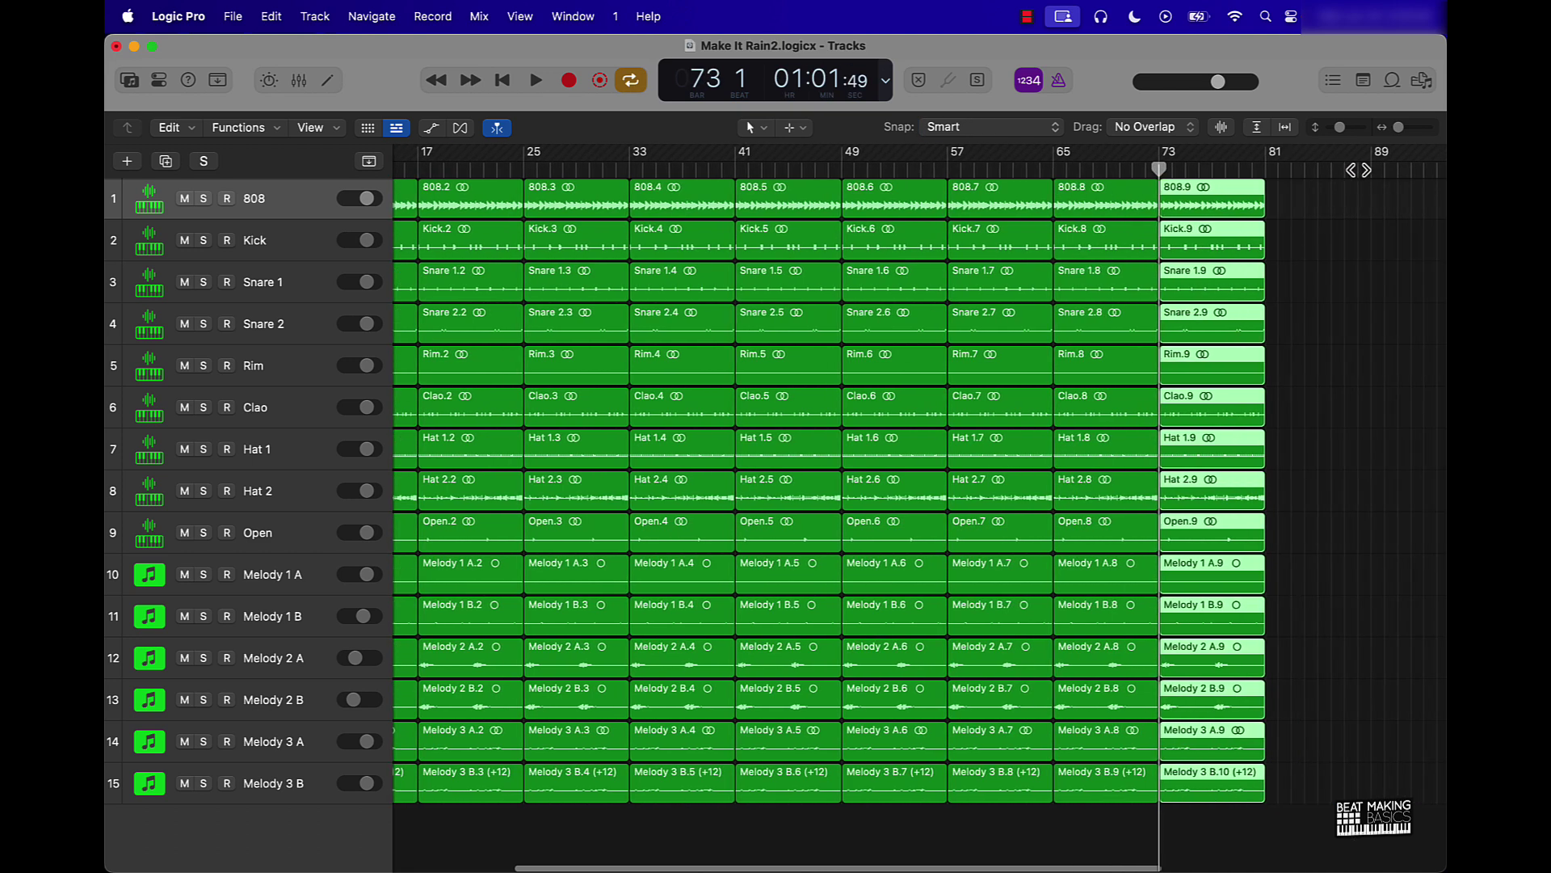
left_click(1274, 170)
scroll(1272, 170, "right", 8)
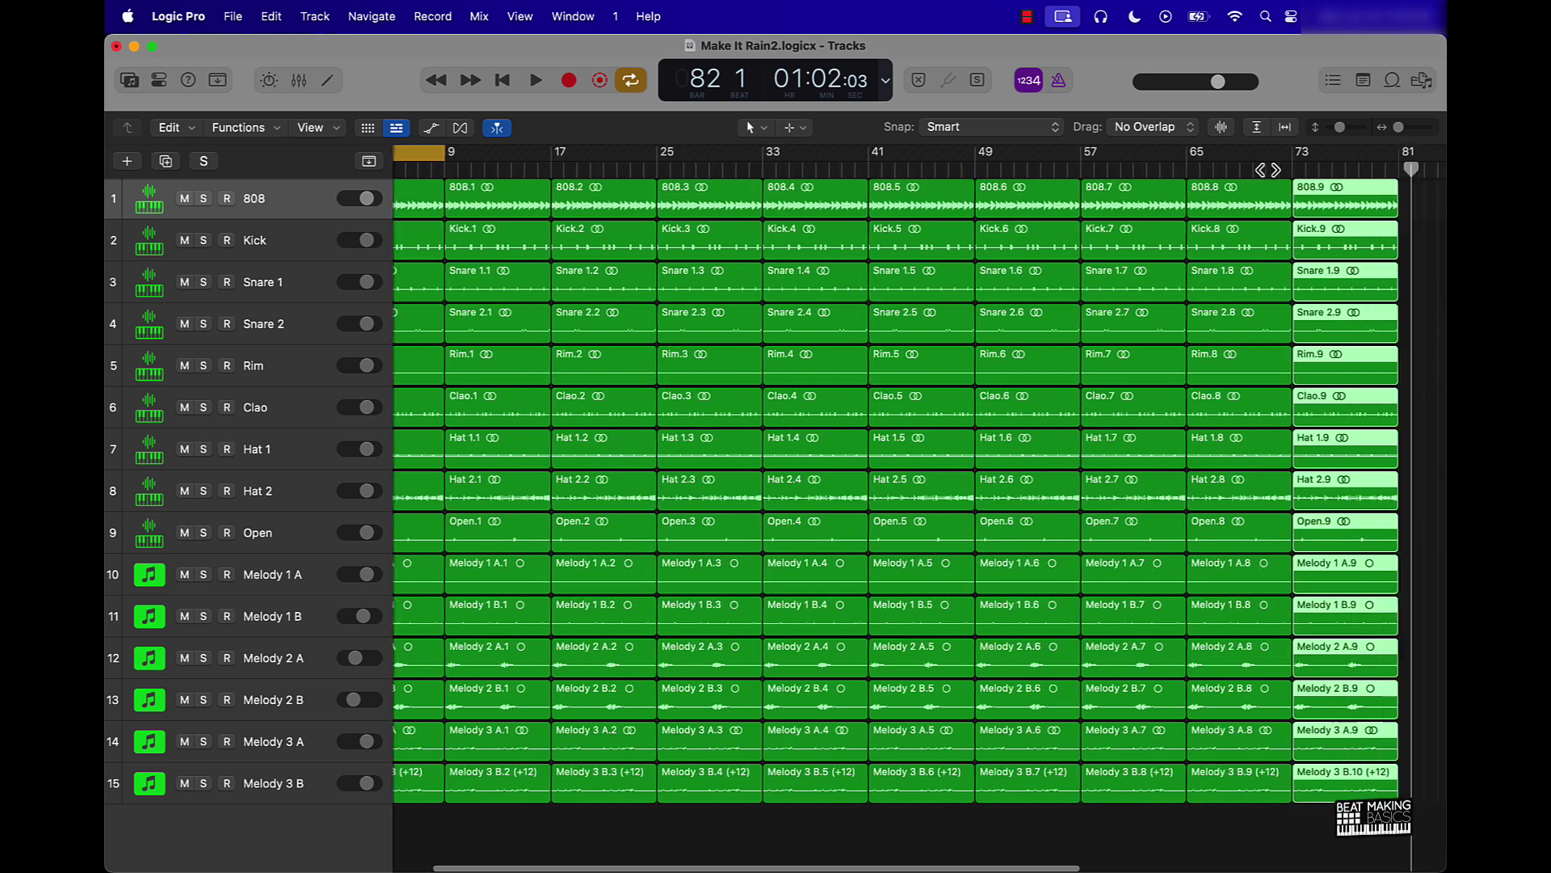
scroll(1267, 170, "down", 5)
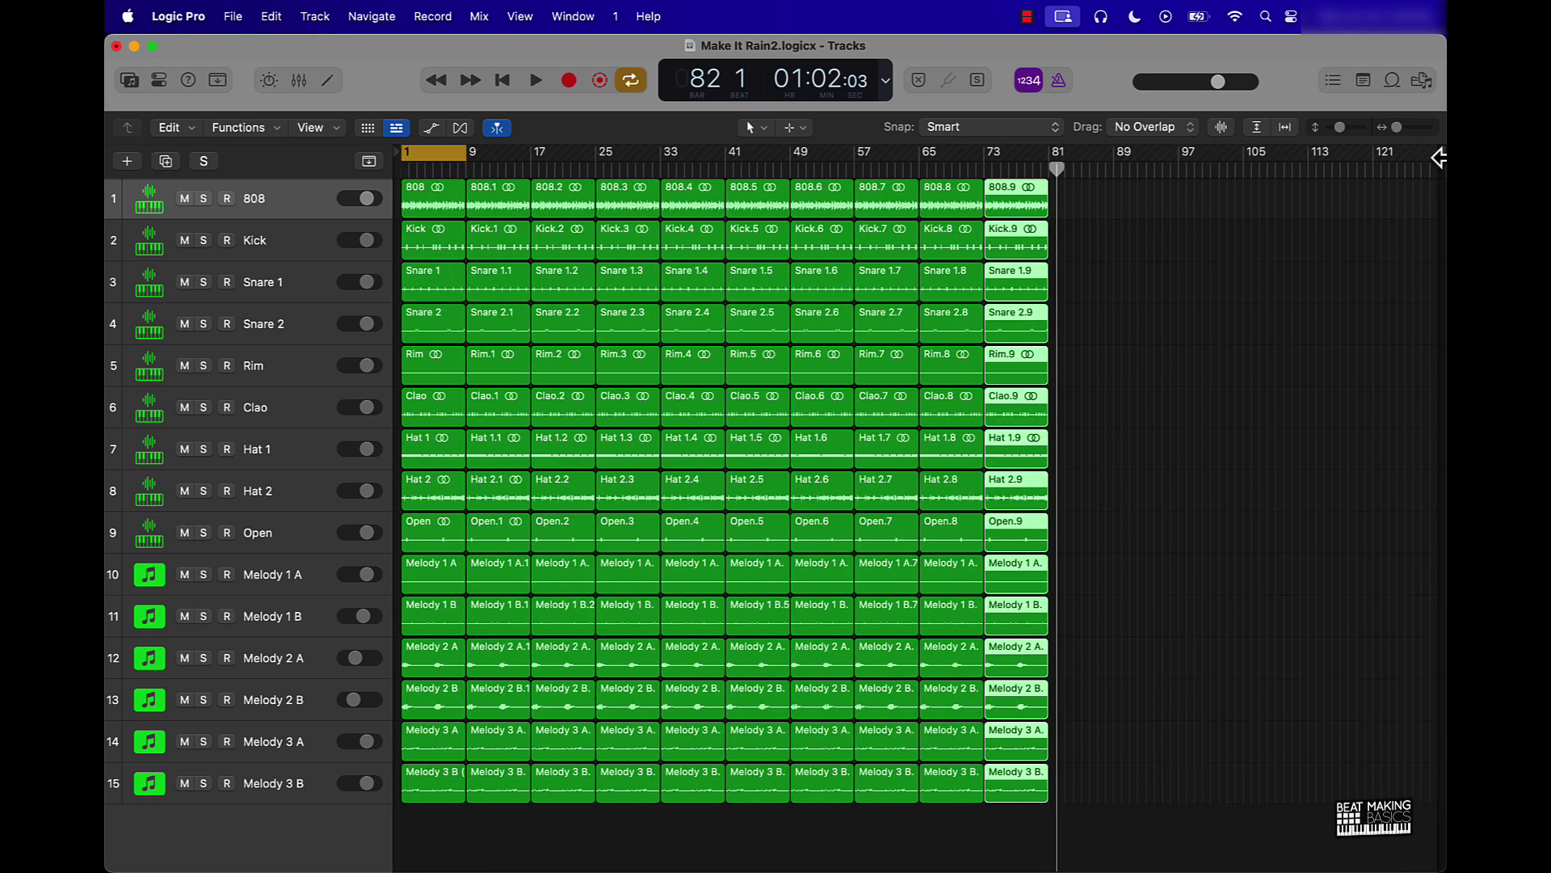
Move the project end marker to just past the last regions, and return the playhead to bar 1.
left_click_drag(1434, 153, 1052, 212)
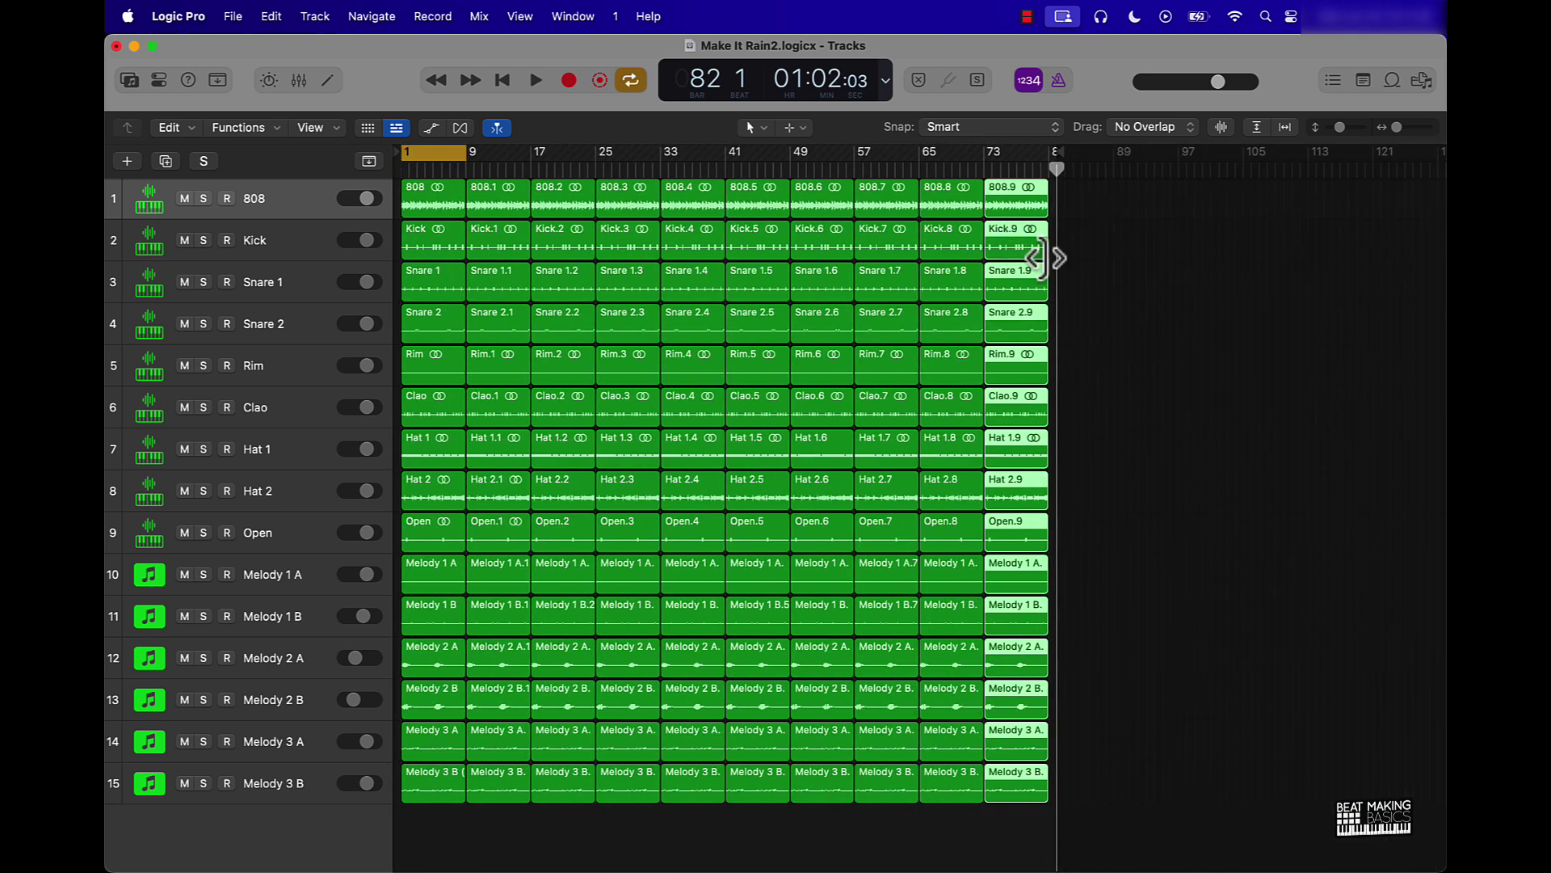
left_click(870, 818)
key("Return")
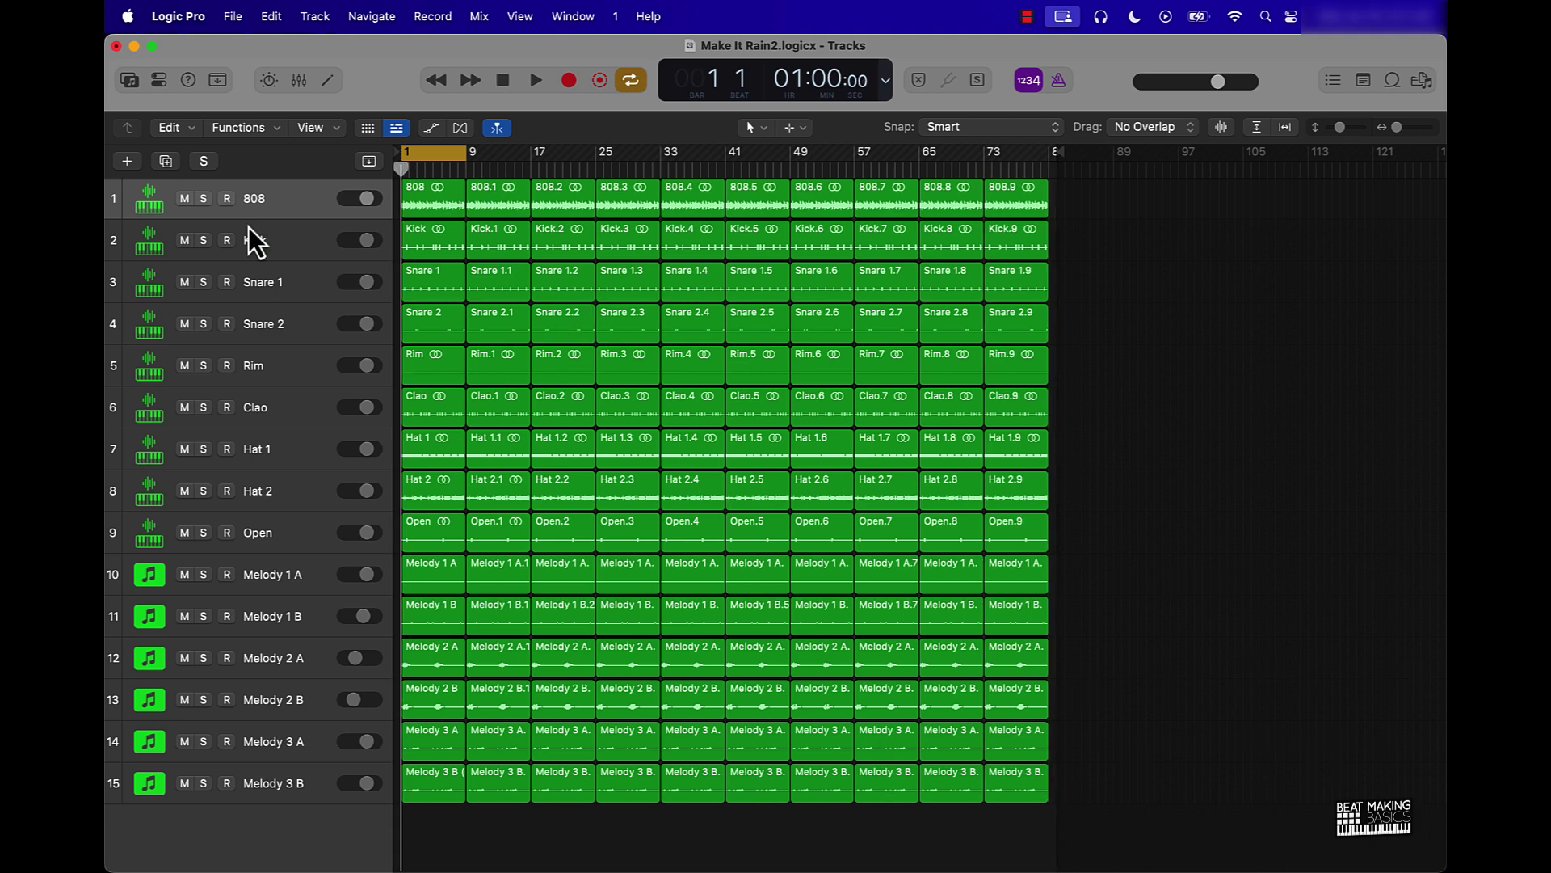
Mute every track except Melody 1 A, and play the first section while unmuting the 808 track.
left_click_drag(186, 200, 163, 520)
left_click_drag(186, 622, 184, 783)
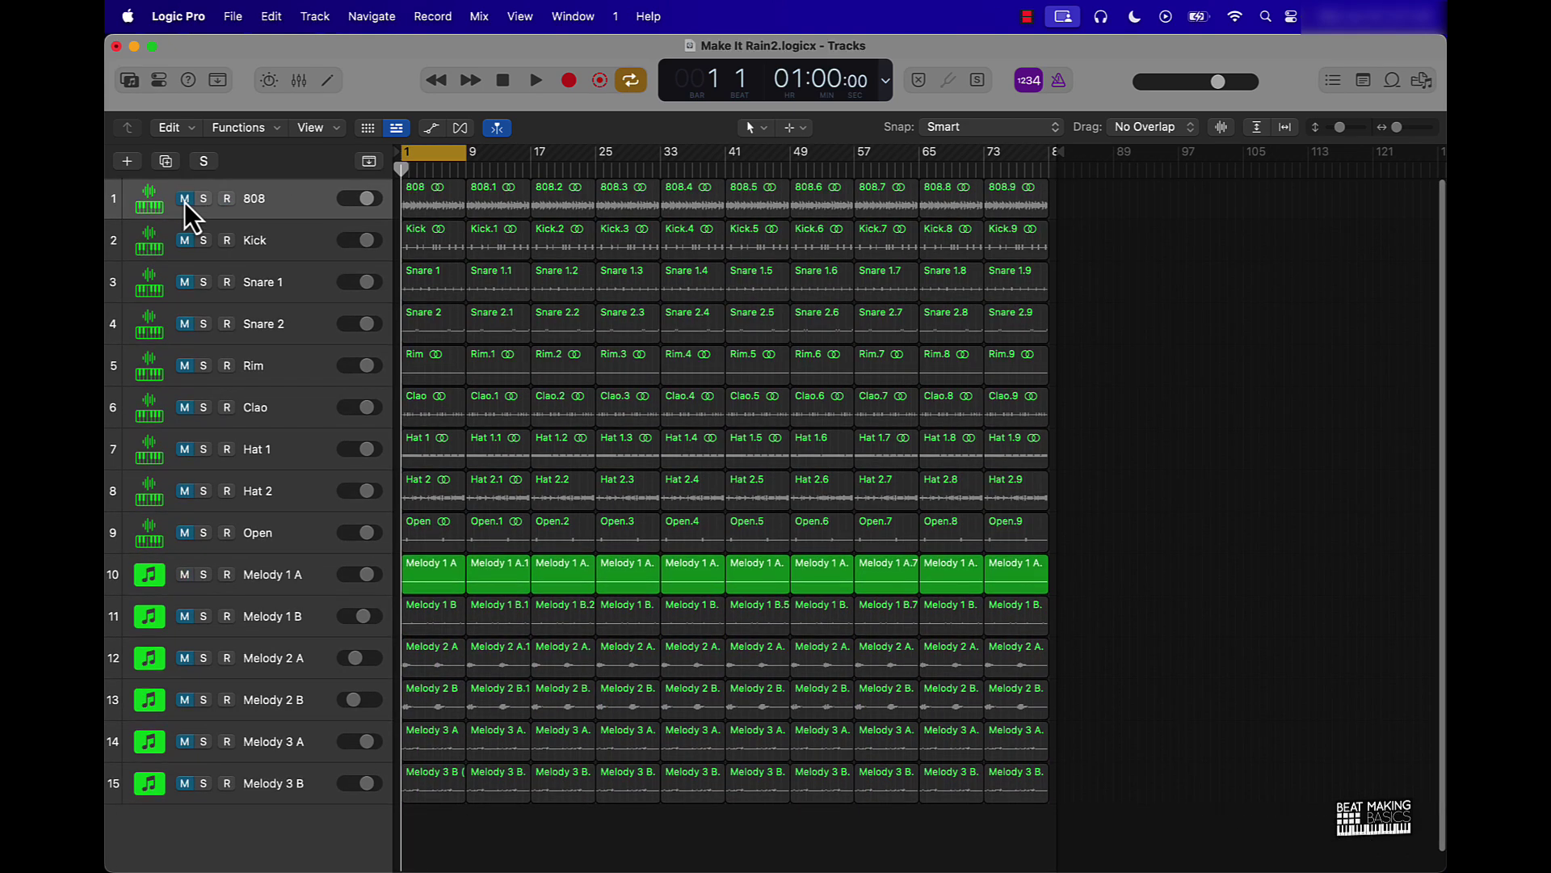
key("space")
left_click(184, 200)
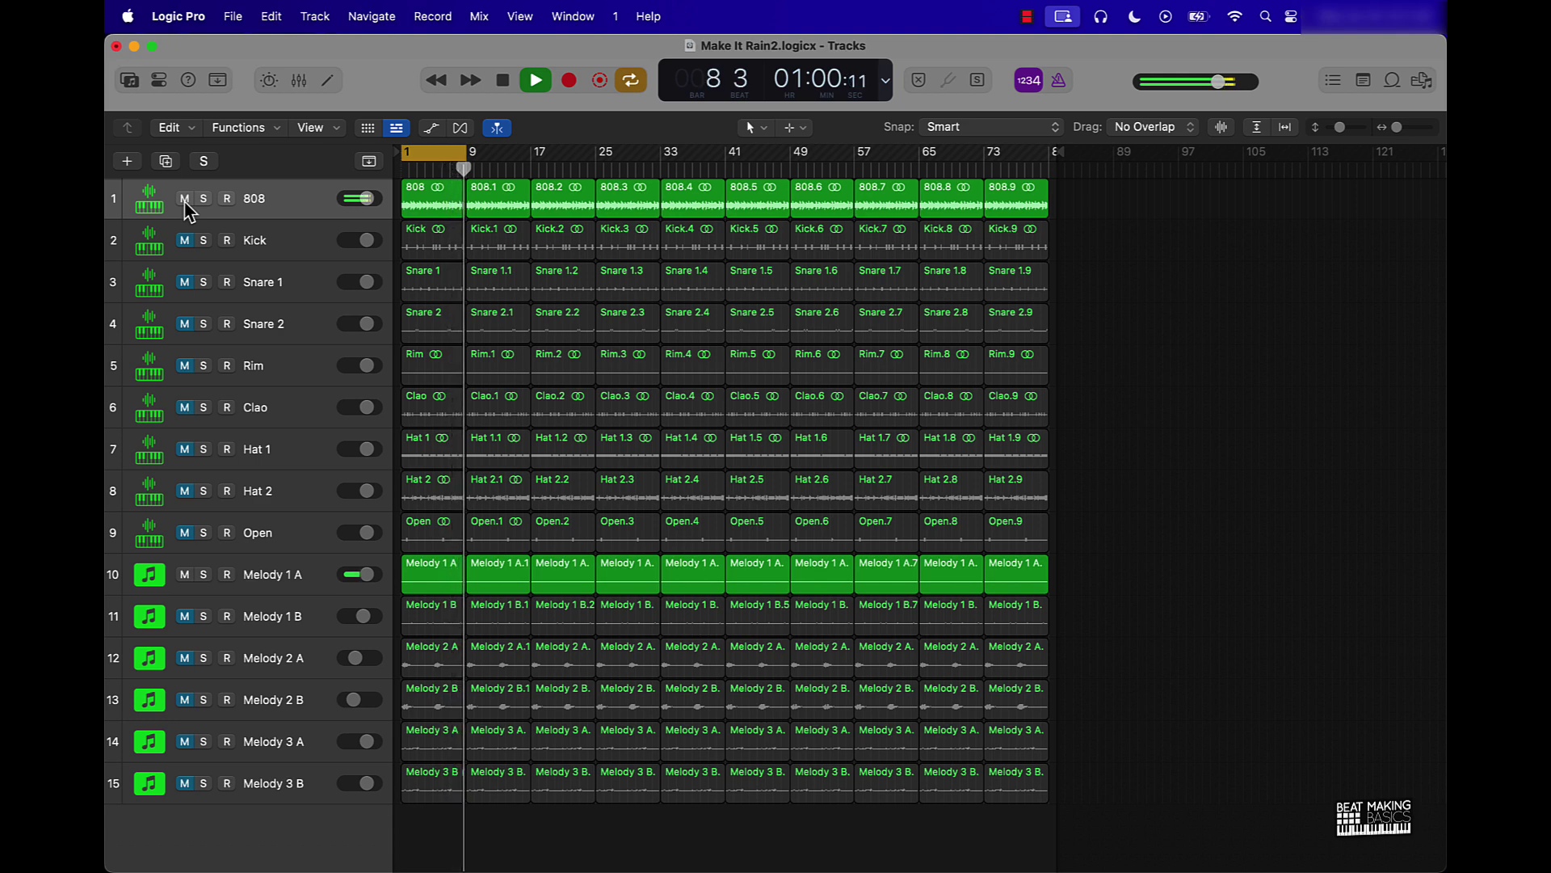
key("space")
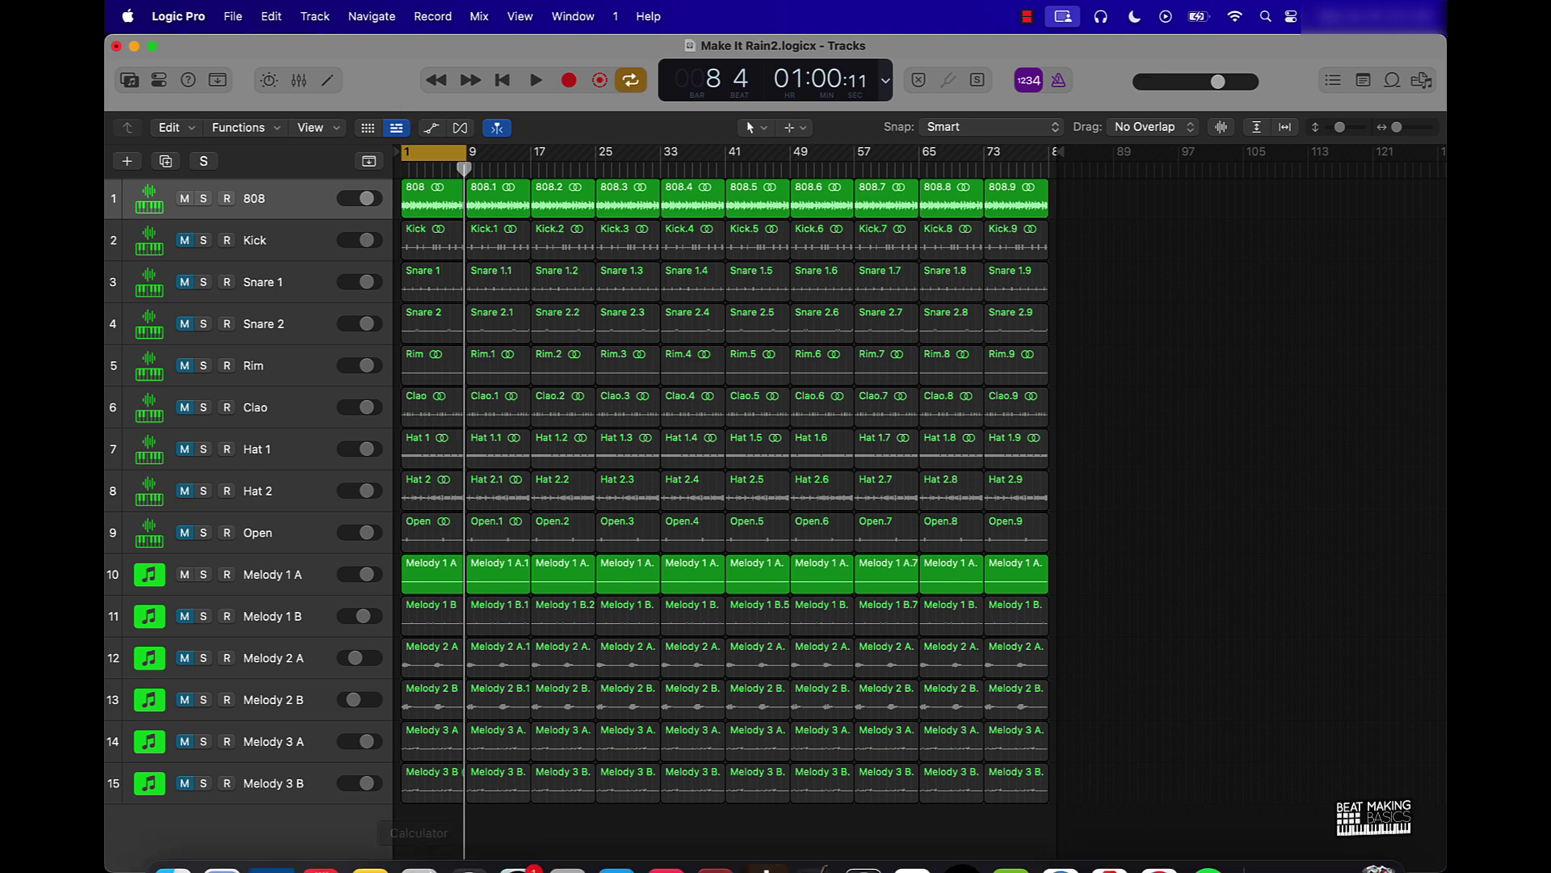
Mute the regions in bars 1–8 on every track except 808 and Melody 1 A.
left_click_drag(433, 857, 427, 667)
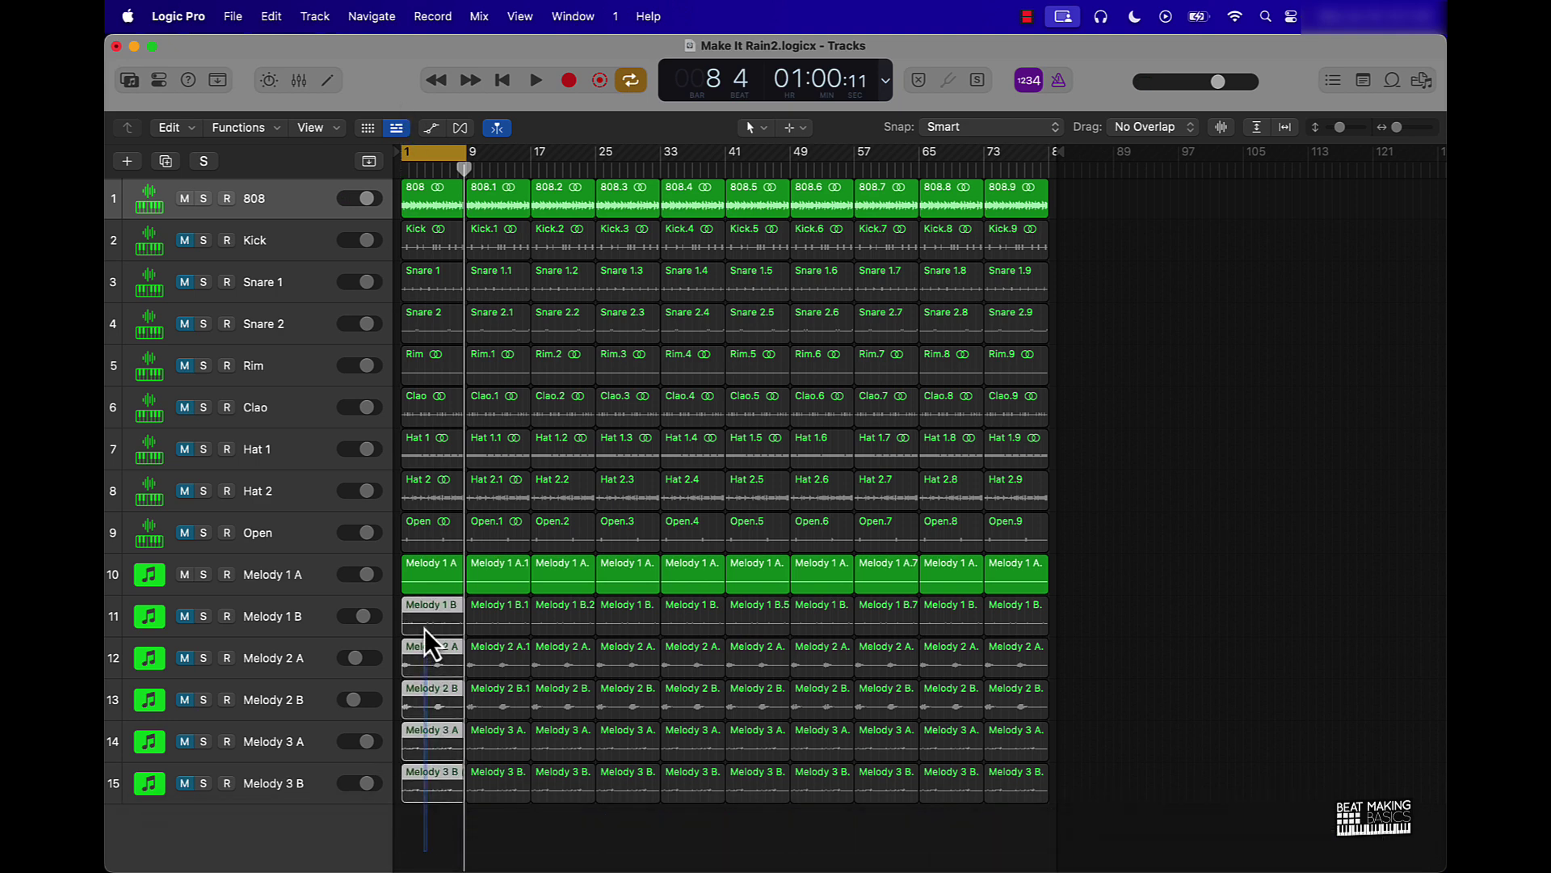
left_click_drag(424, 530, 414, 267)
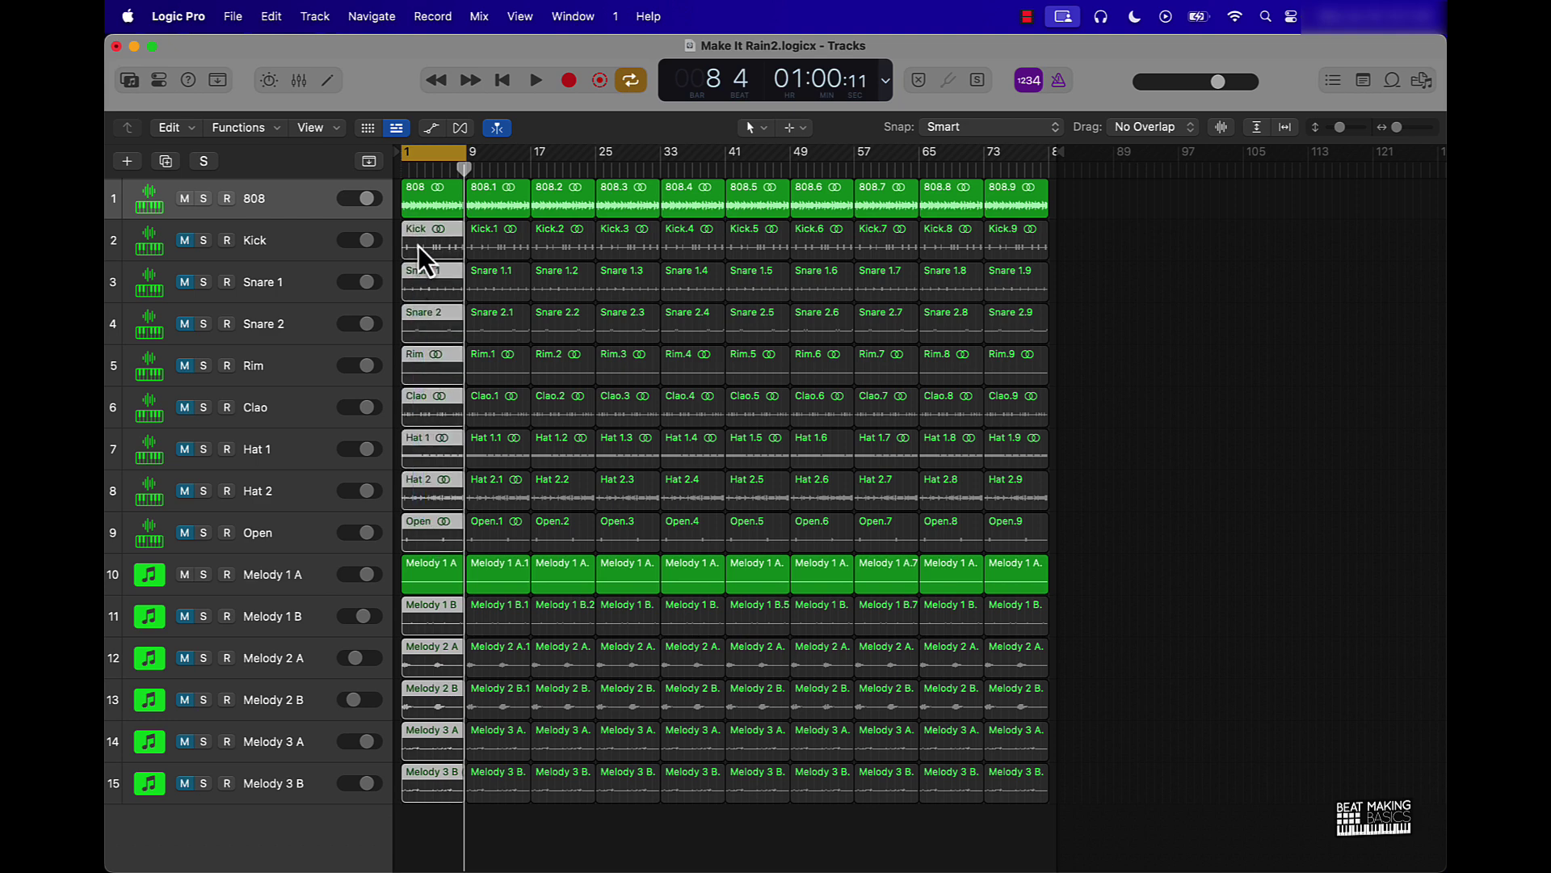
key("Delete")
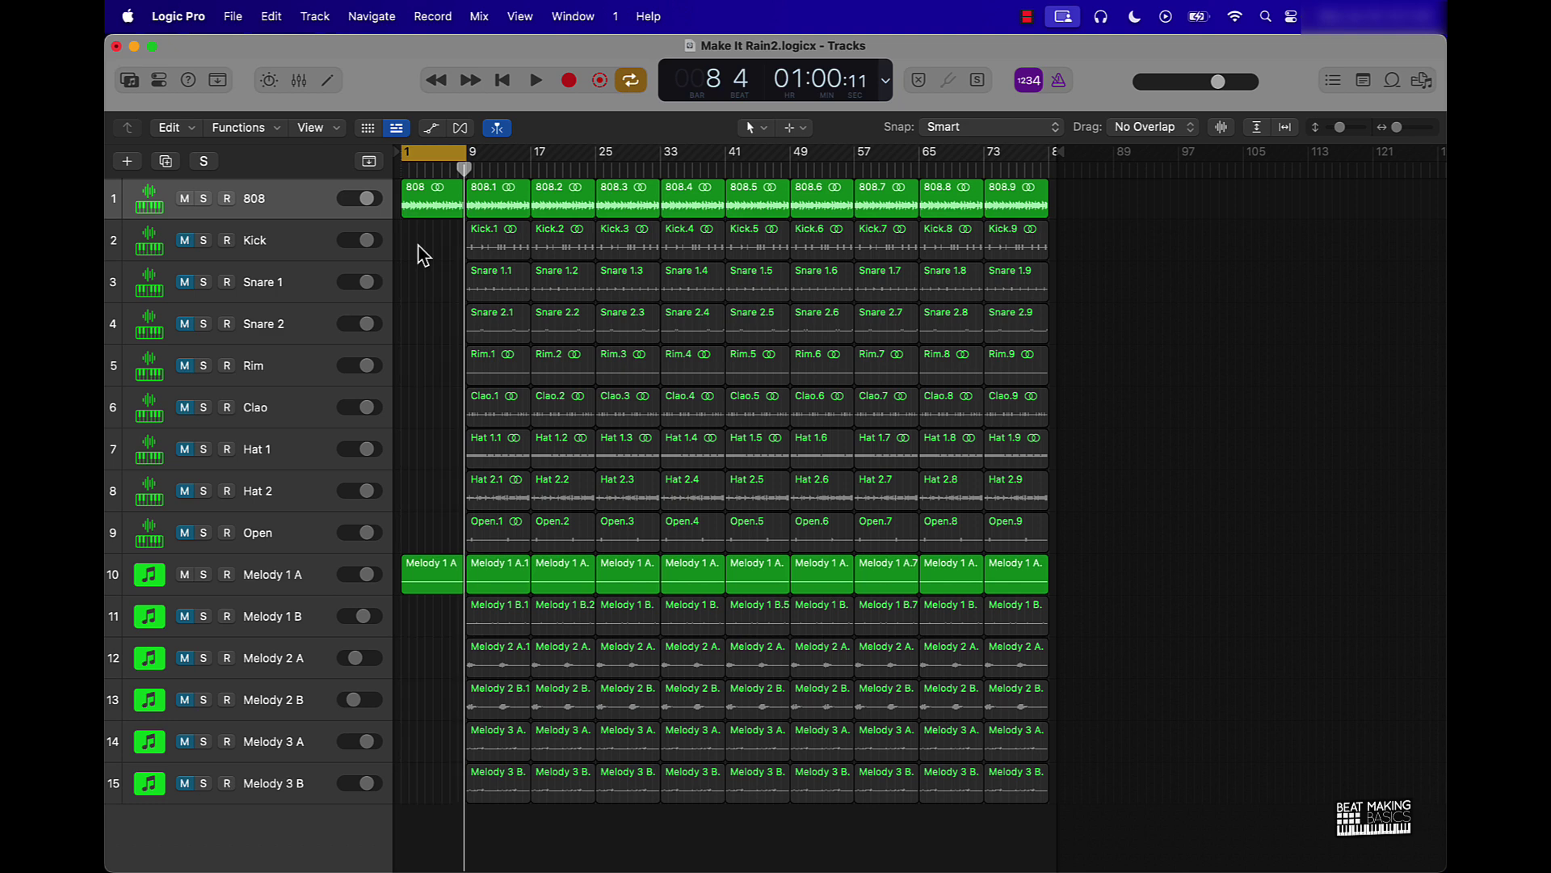
key("super+z")
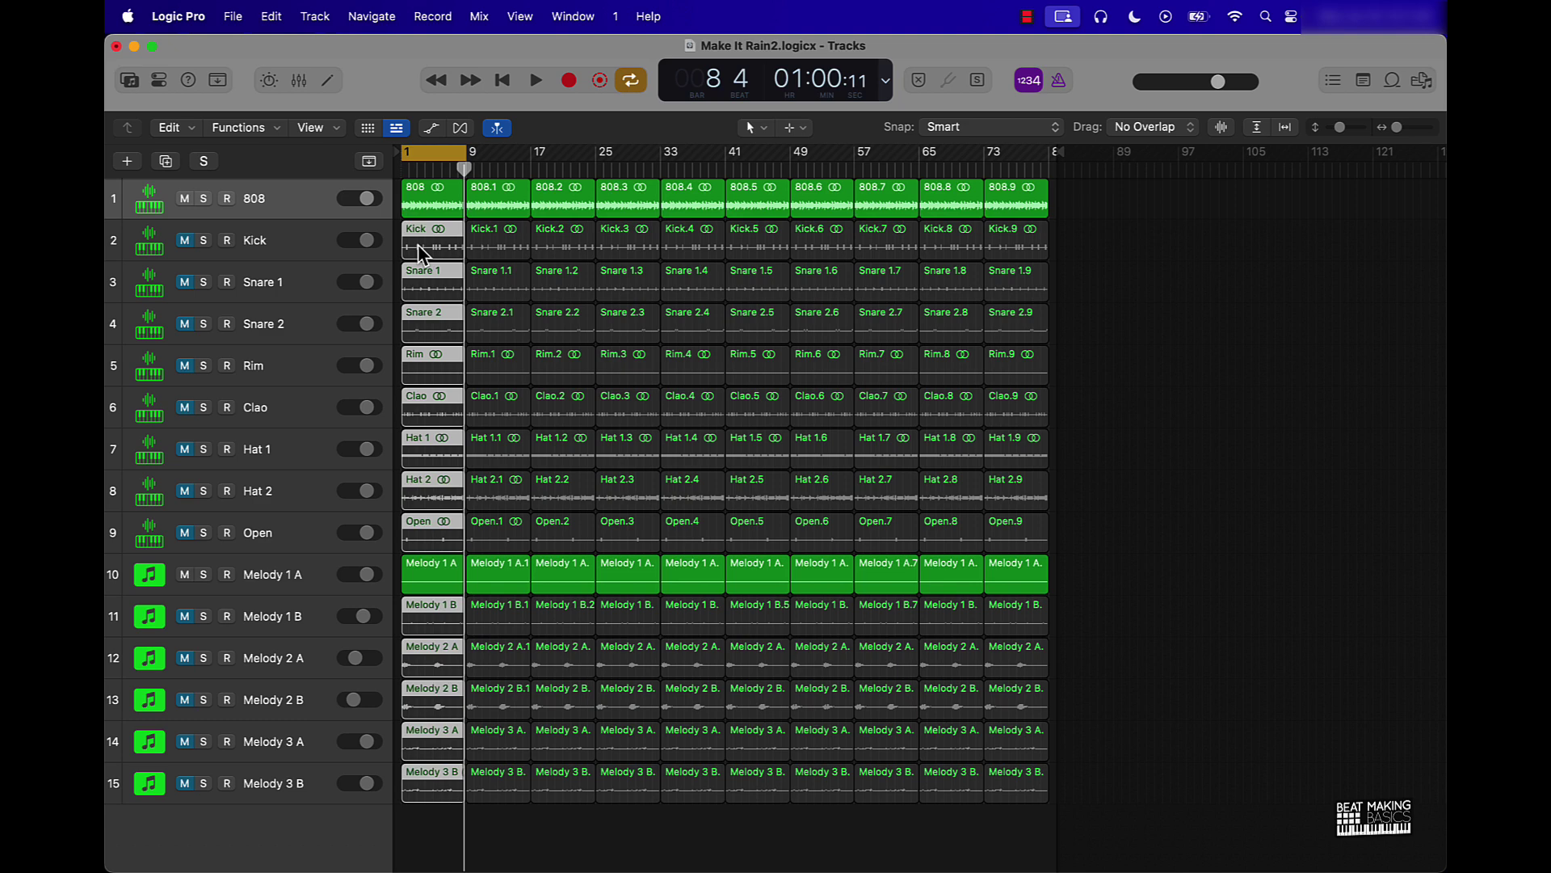
key("ctrl+m")
key("ctrl+m")
key("ctrl+m")
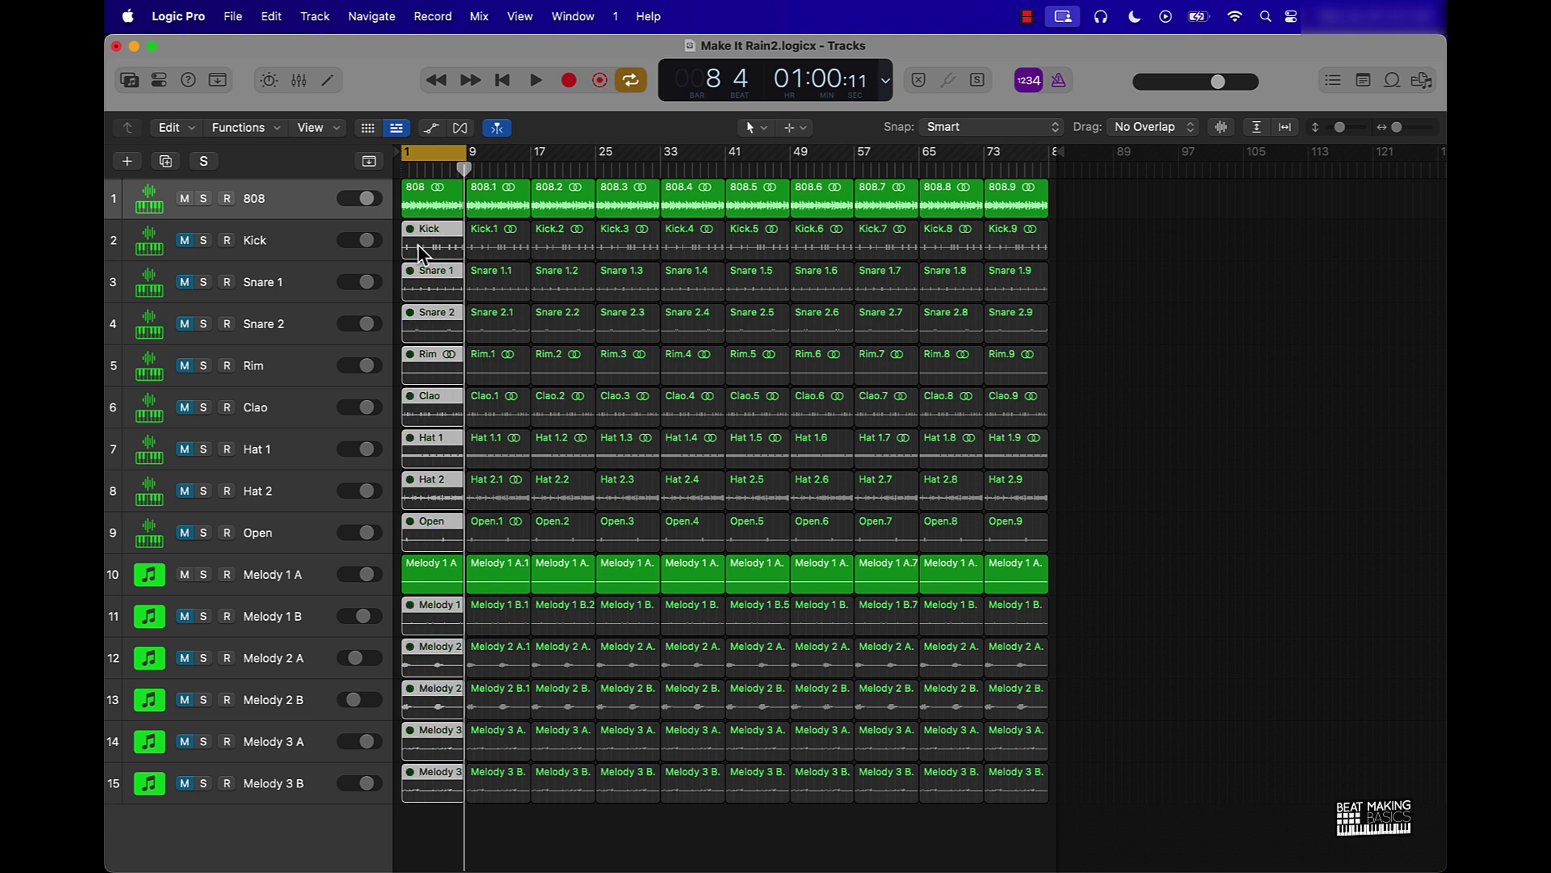
key("ctrl+m")
key("ctrl+m")
Unmute all the remaining muted tracks and play the arrangement from bar 1 with cycling turned off.
left_click(444, 156)
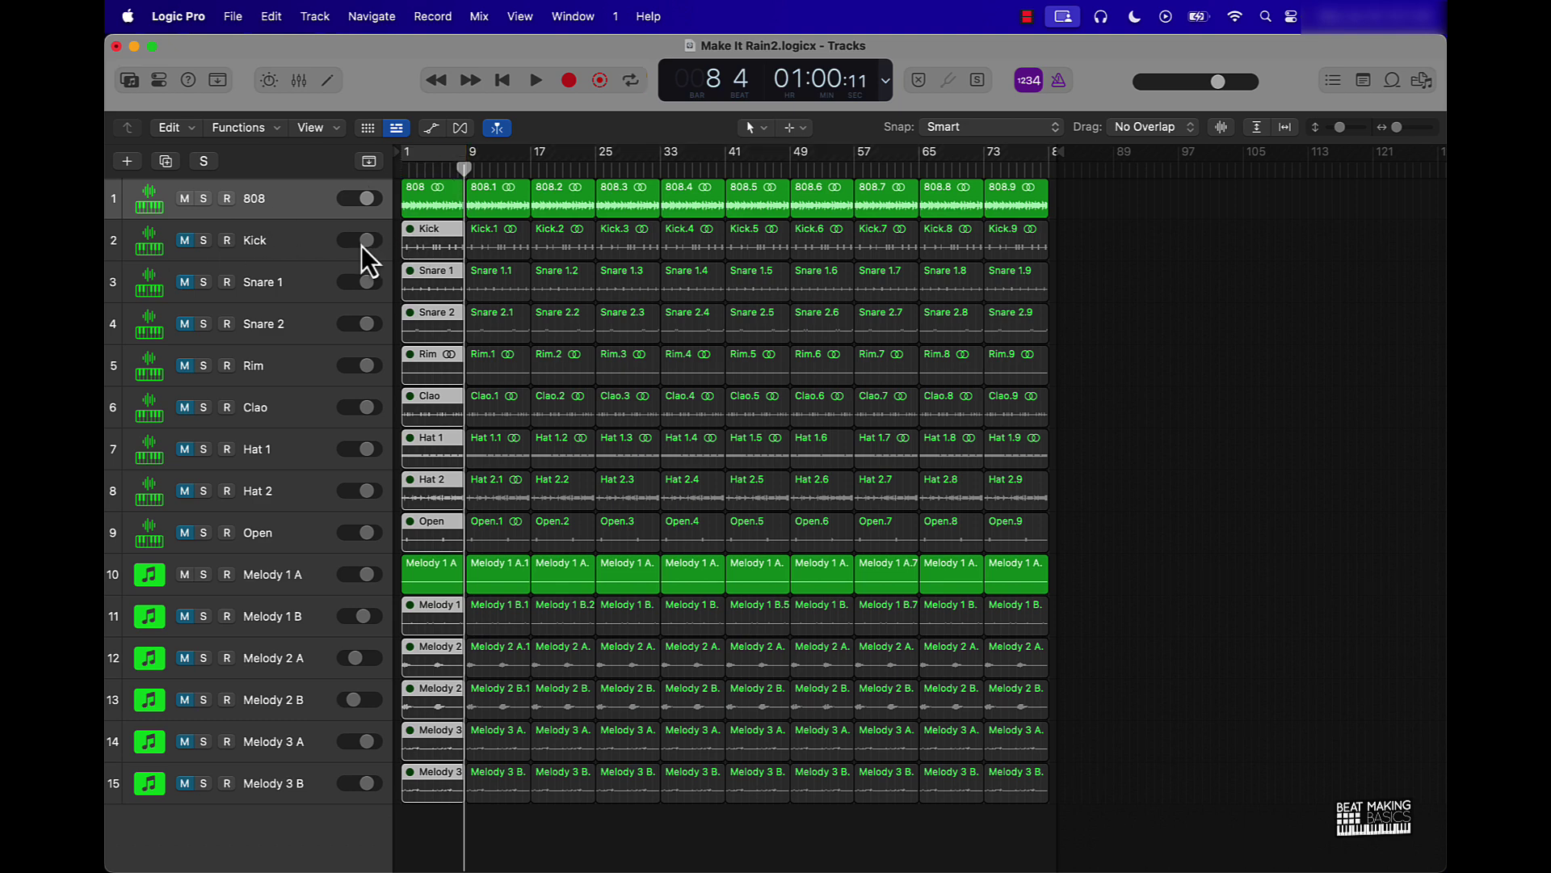
key("Return")
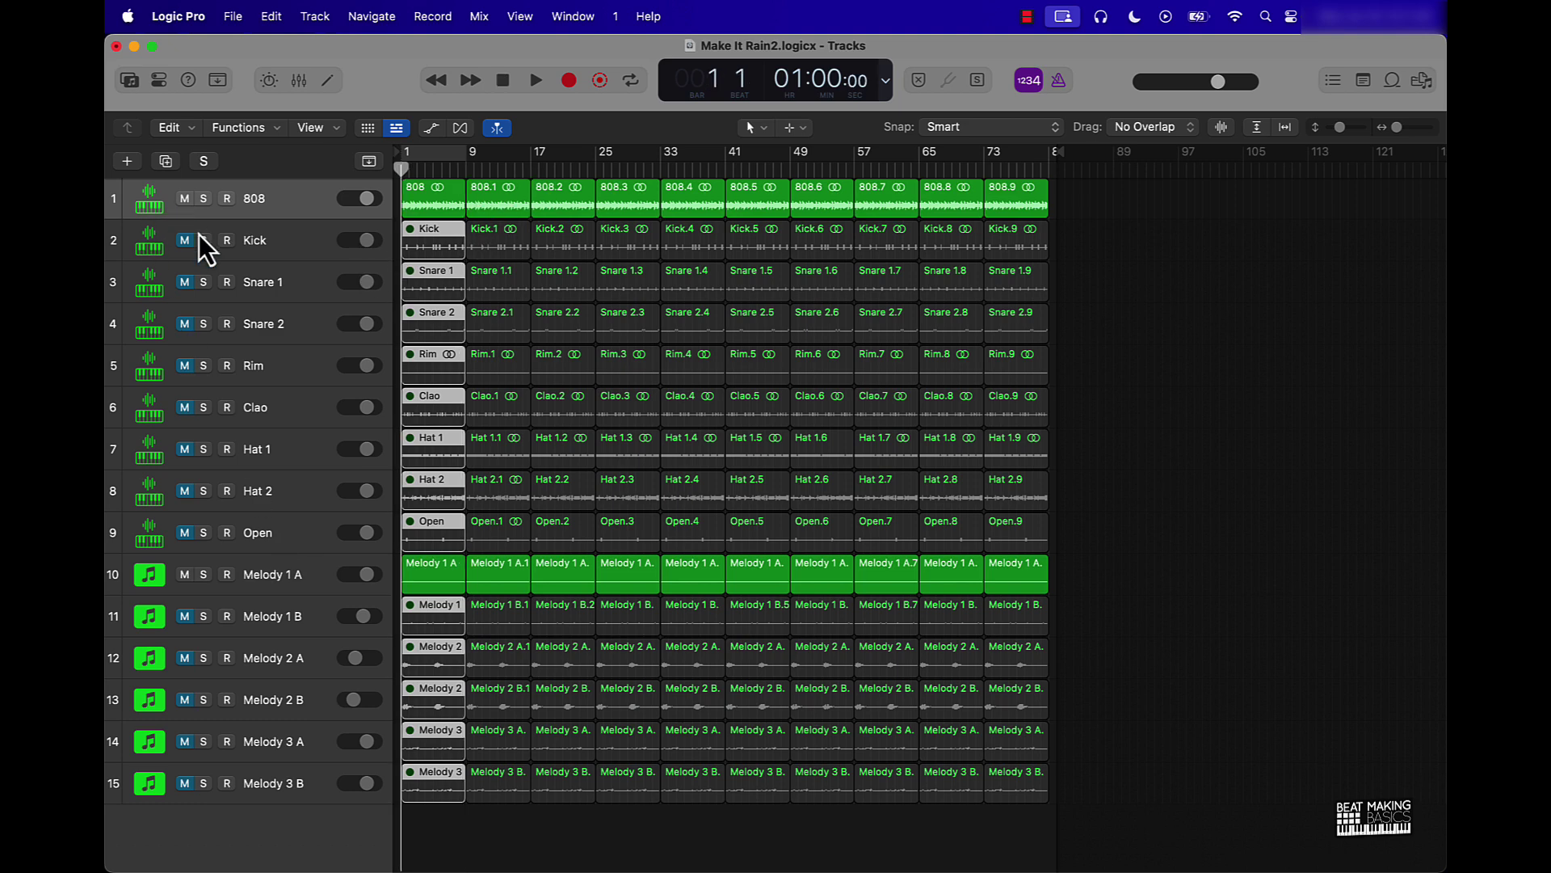
left_click_drag(191, 244, 184, 532)
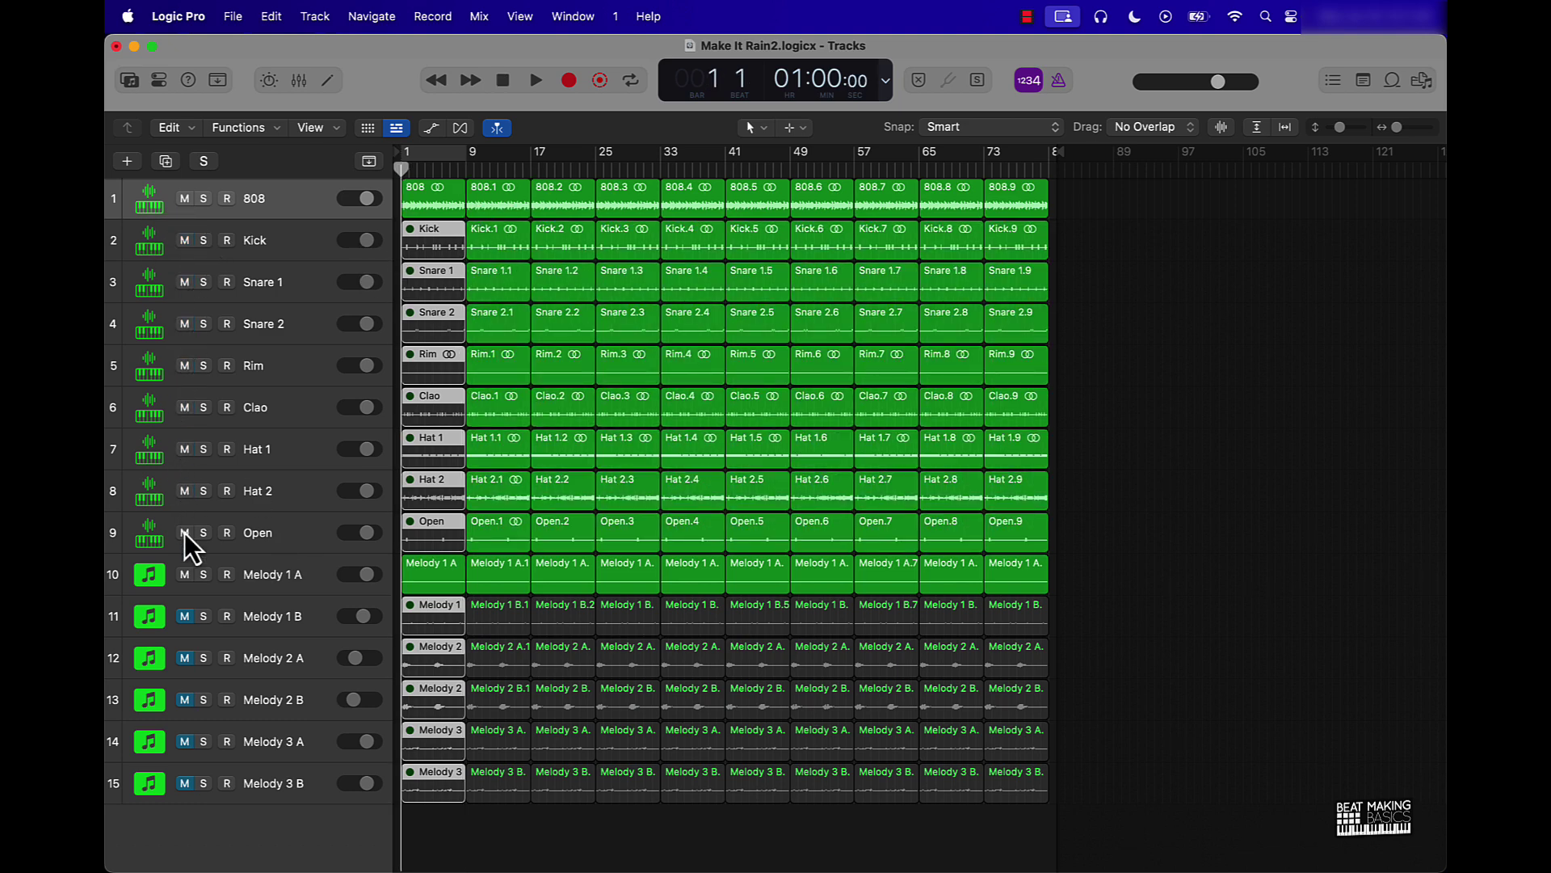
key("space")
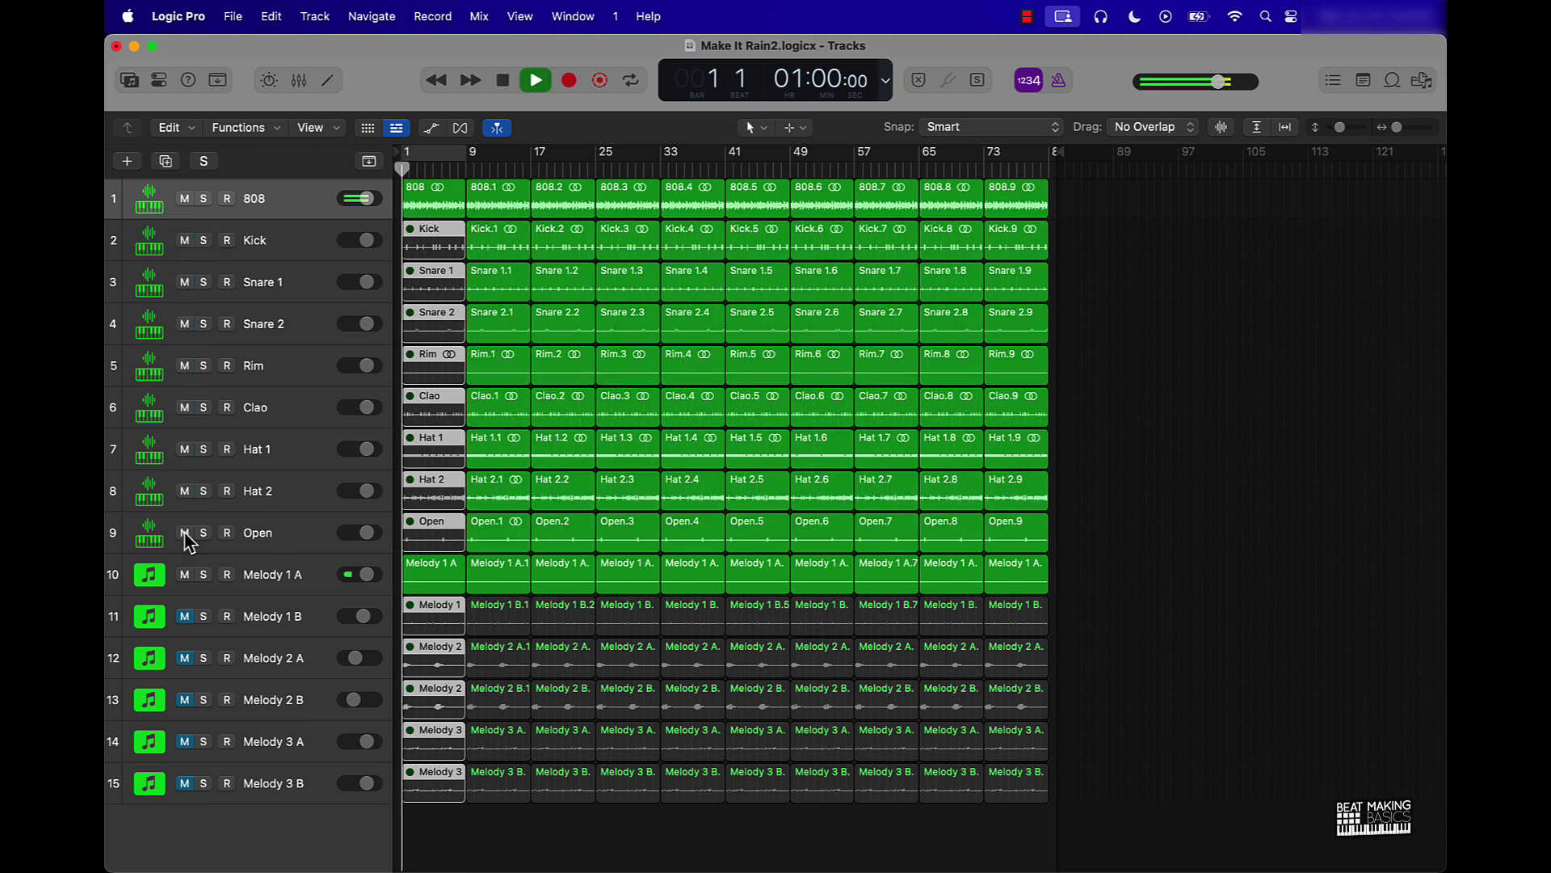
left_click(185, 617)
left_click_drag(184, 619, 191, 787)
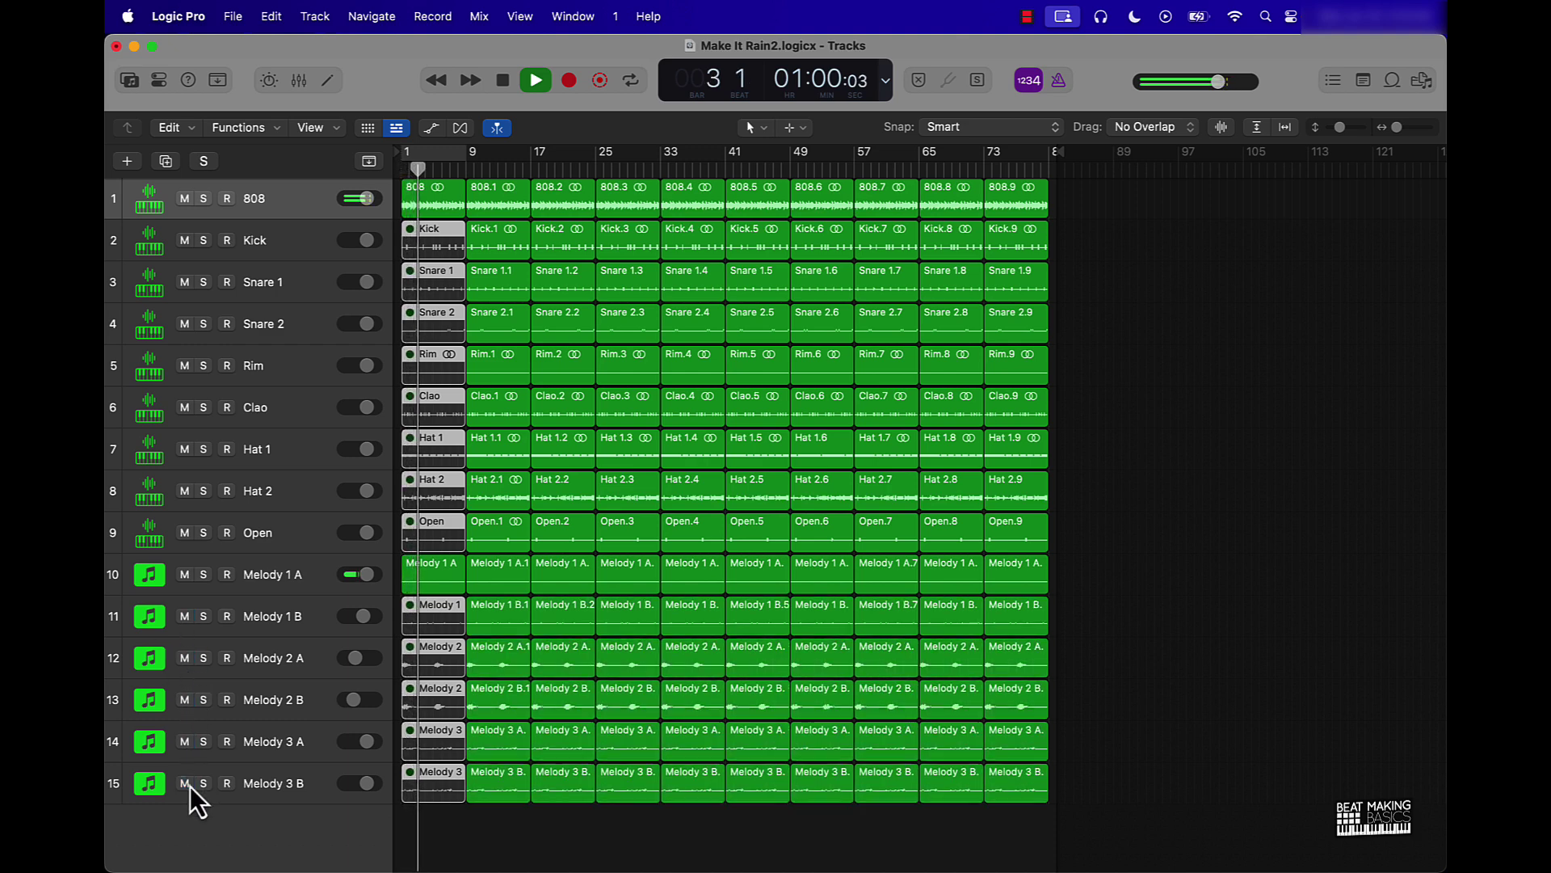
Compare the beat with and without the Hat 2 track, mute only its region in bars 9–16, and stop playback.
left_click(184, 490)
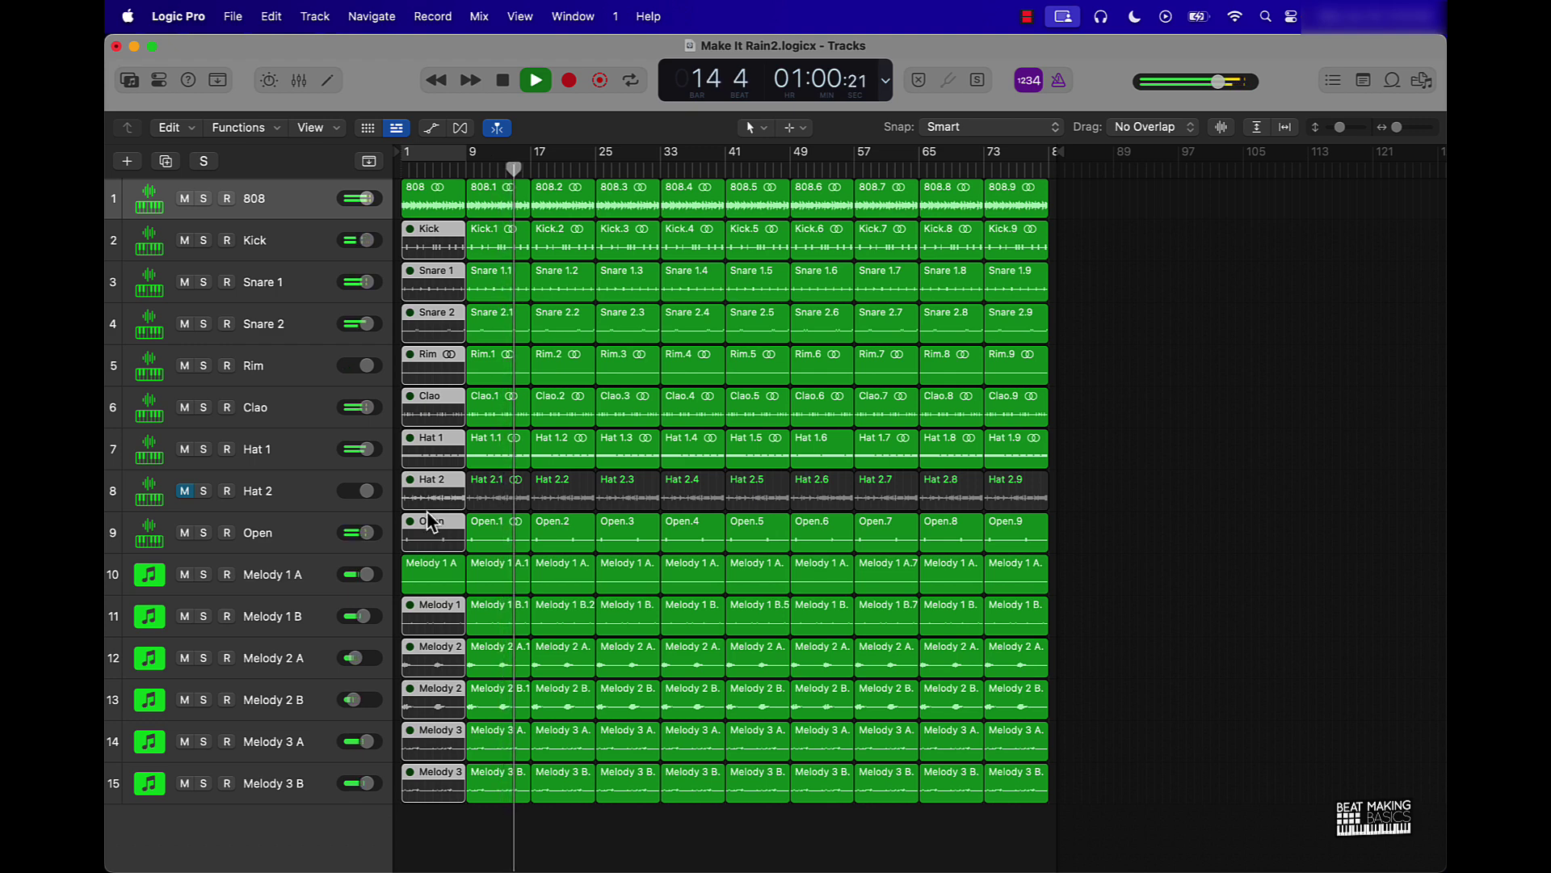
left_click(183, 490)
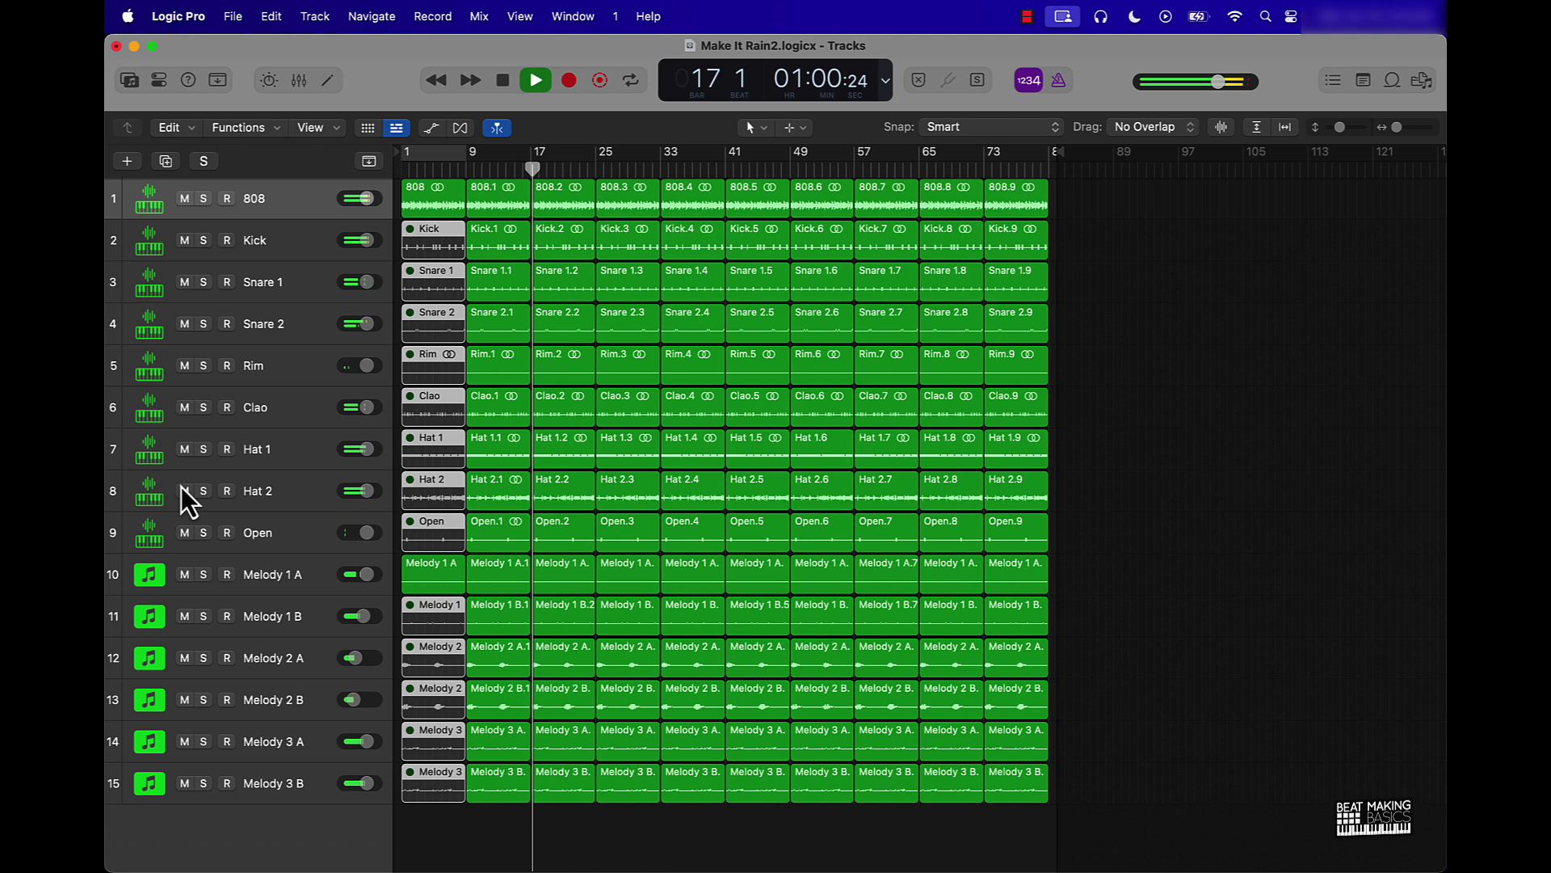
left_click(492, 504)
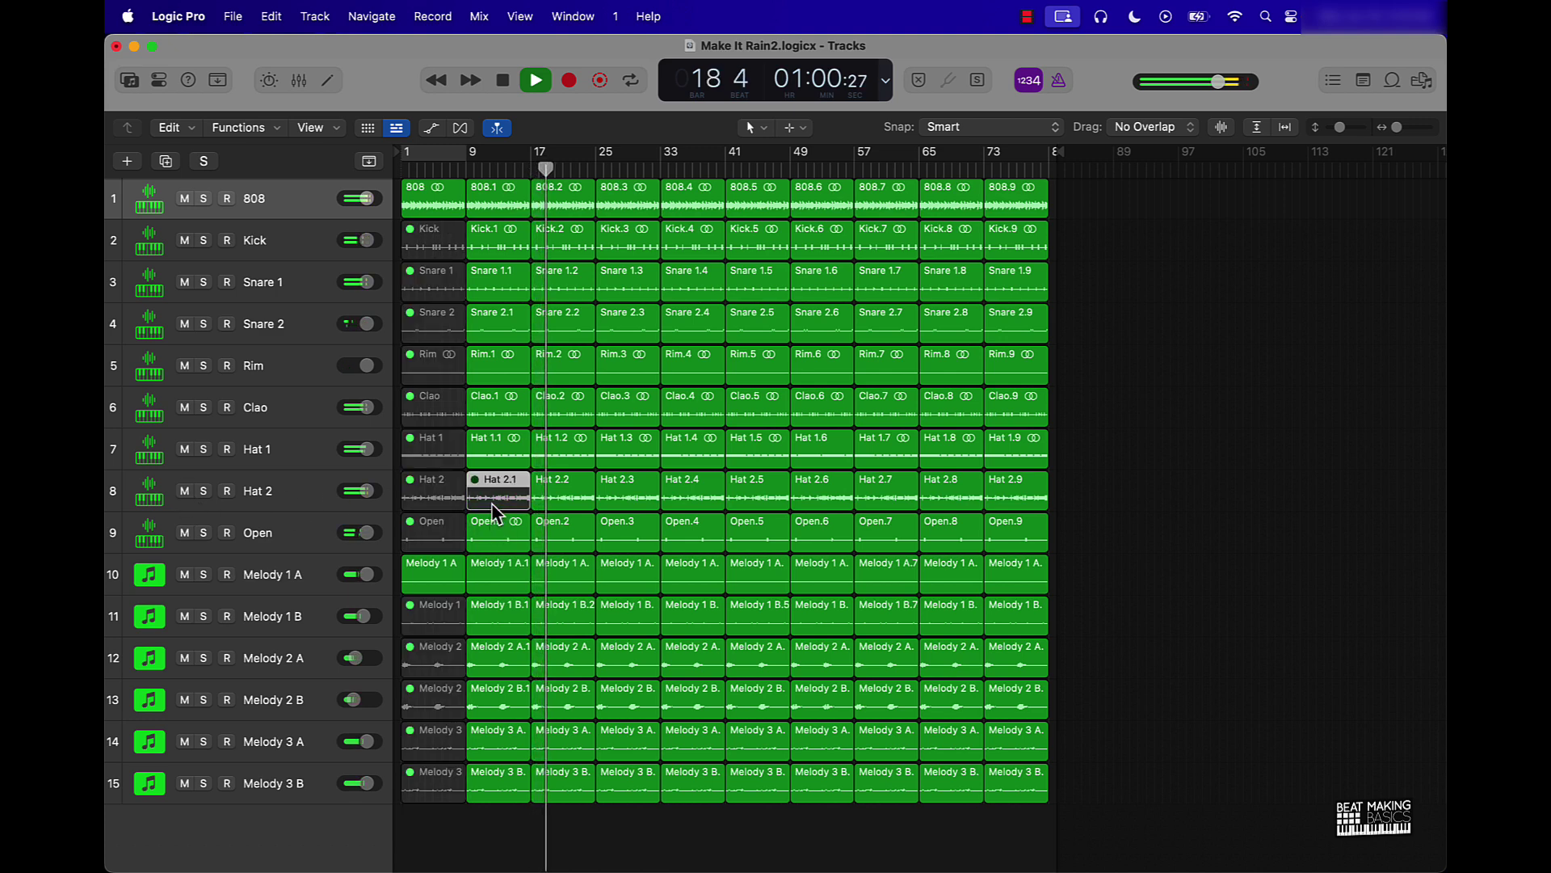
left_click(618, 832)
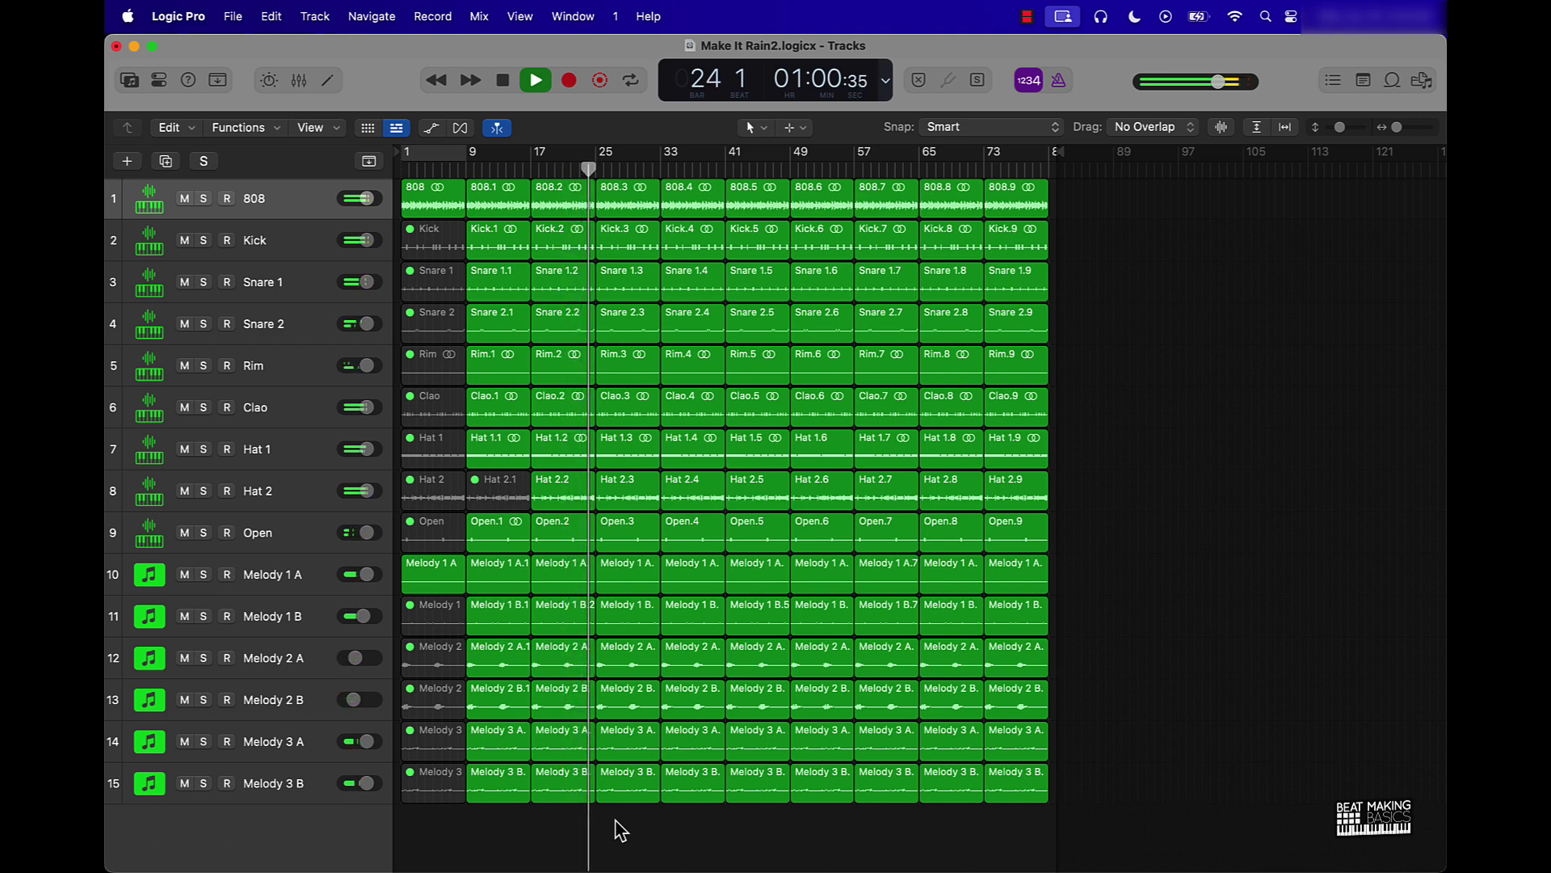
key("space")
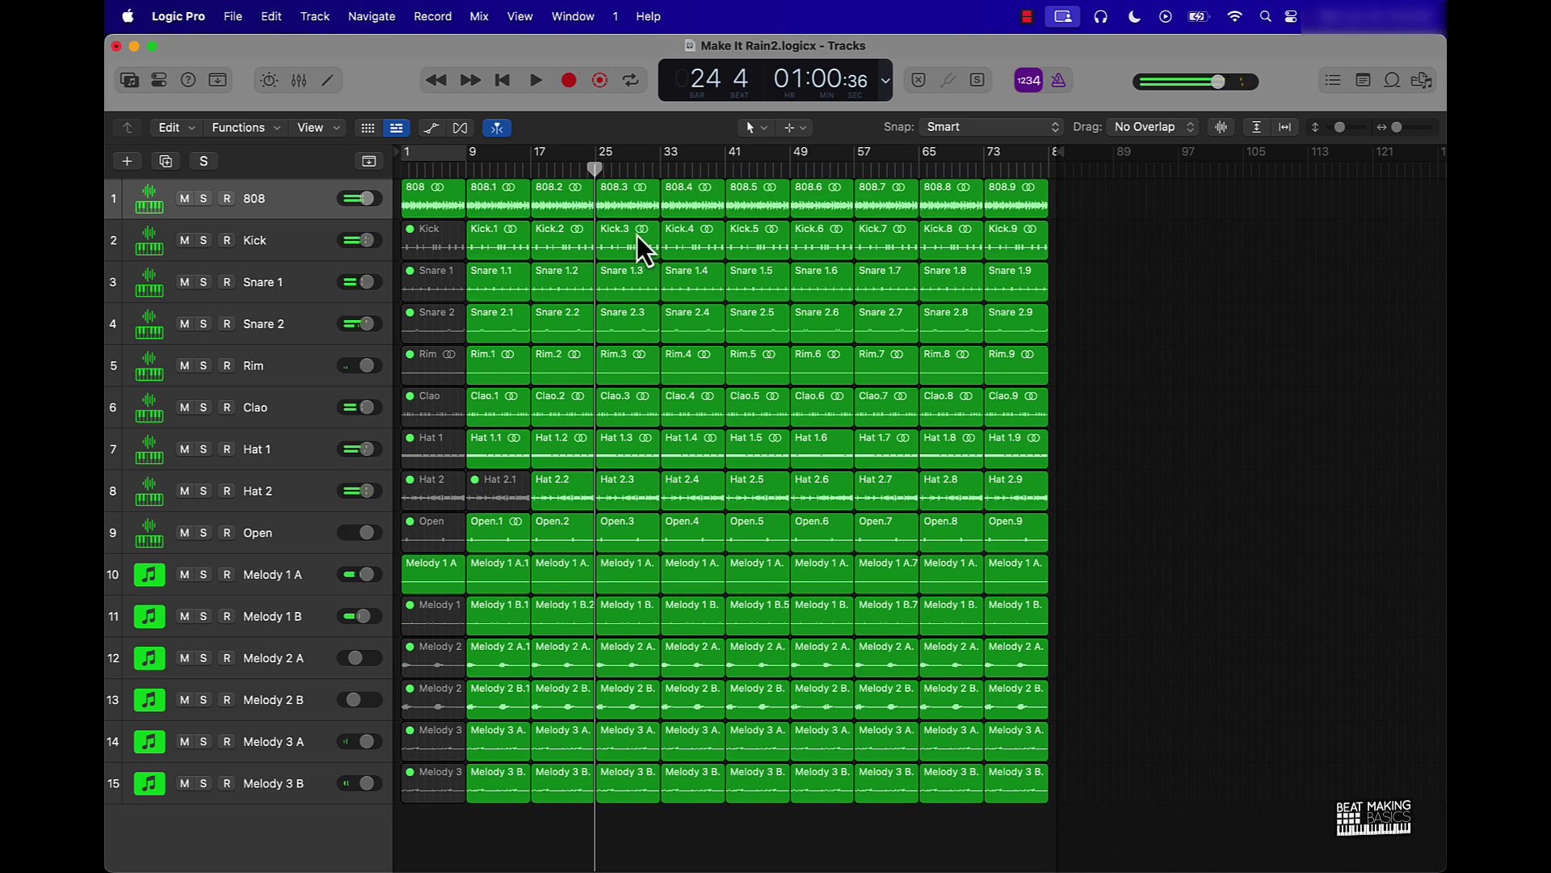
Set the cycle range from bar 25 to bar 57, and audition Melody 3 A and Melody 3 B in solo.
left_click_drag(597, 155, 856, 159)
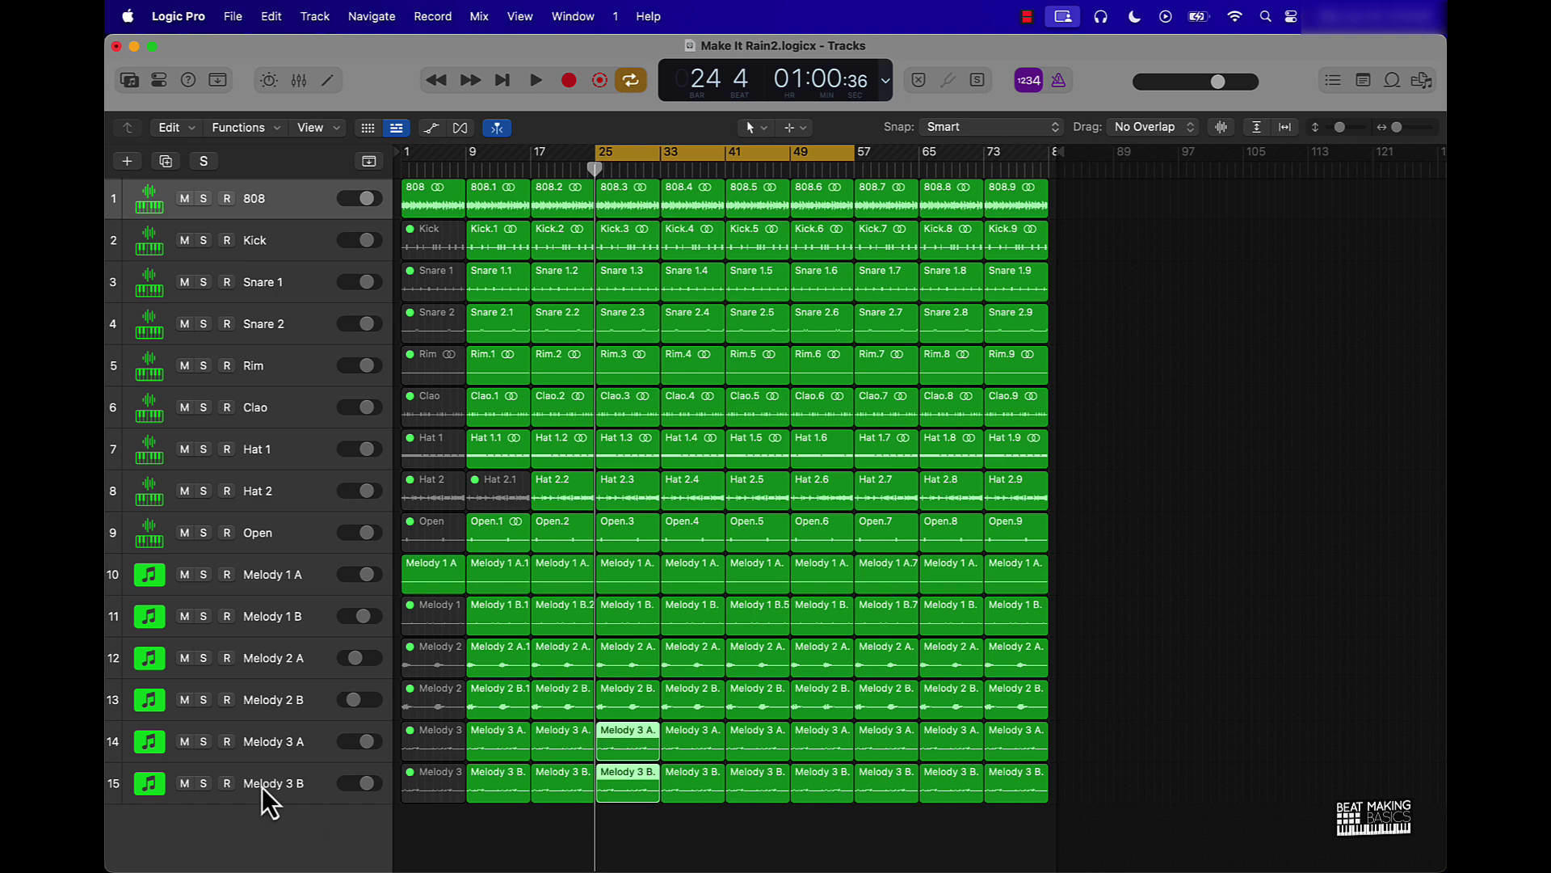
left_click(203, 740)
left_click(203, 782)
key("space")
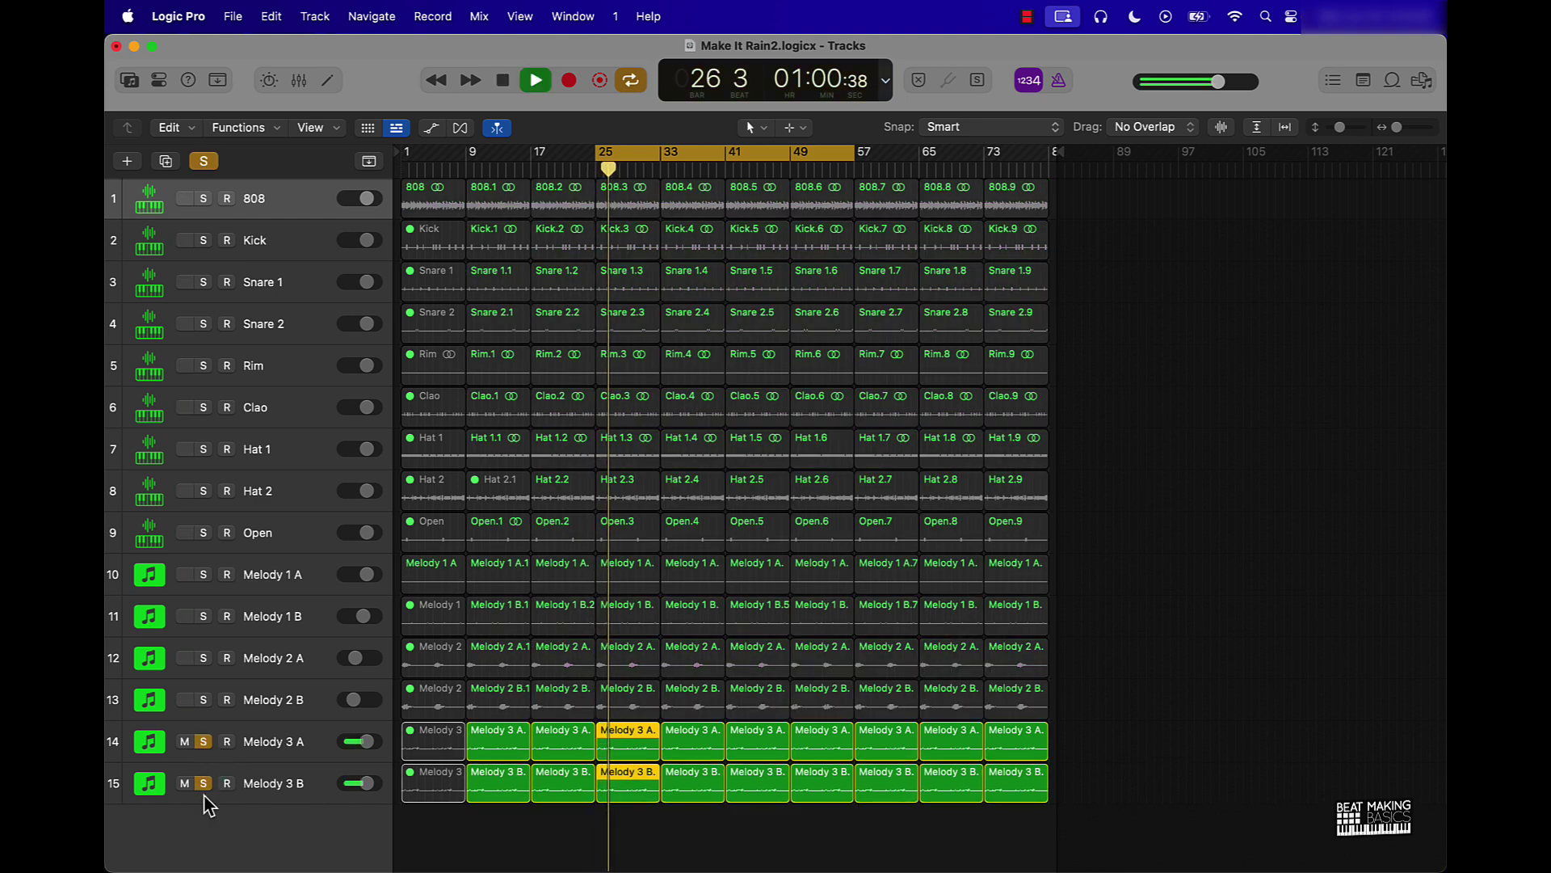
key("space")
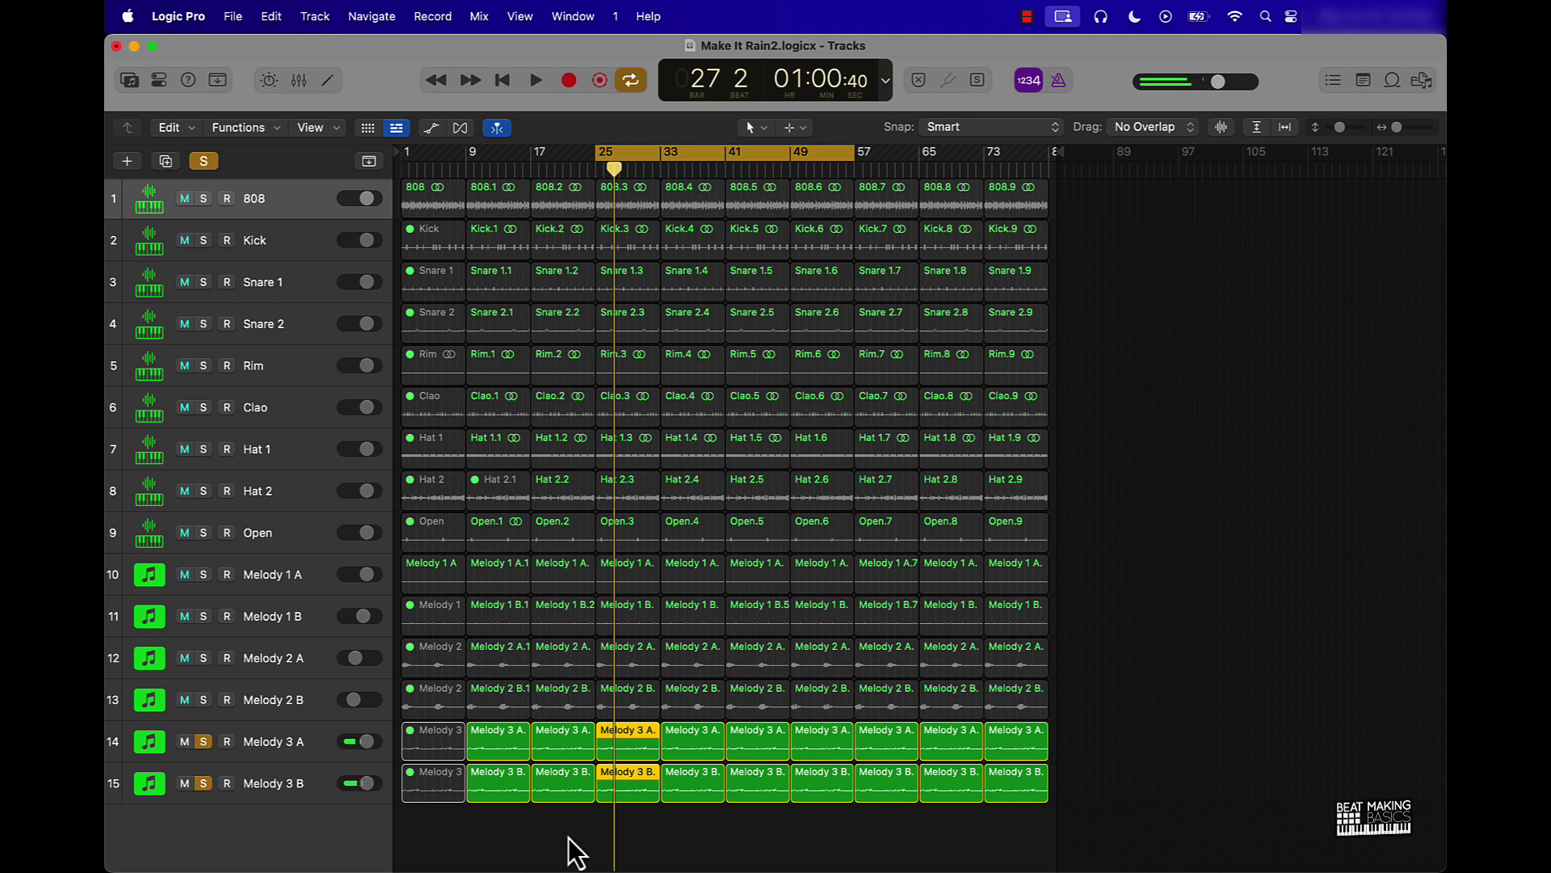
Mute the Melody 3 A and Melody 3 B regions within the cycle range, and unsolo both tracks.
left_click(570, 837)
left_click_drag(636, 829, 822, 748)
key("ctrl+m")
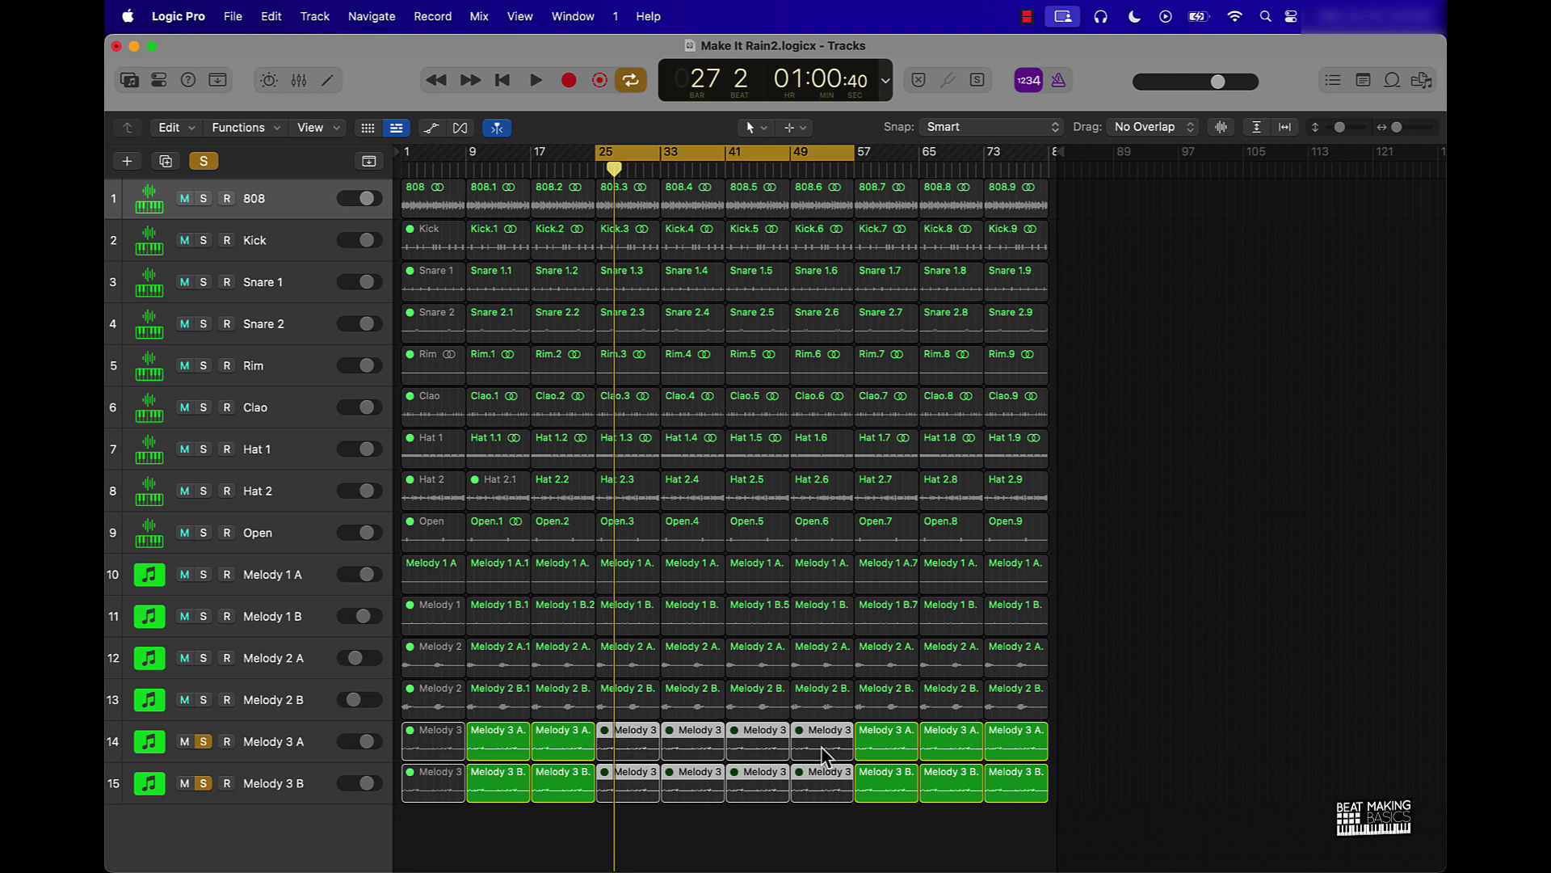
left_click(201, 740)
left_click(202, 780)
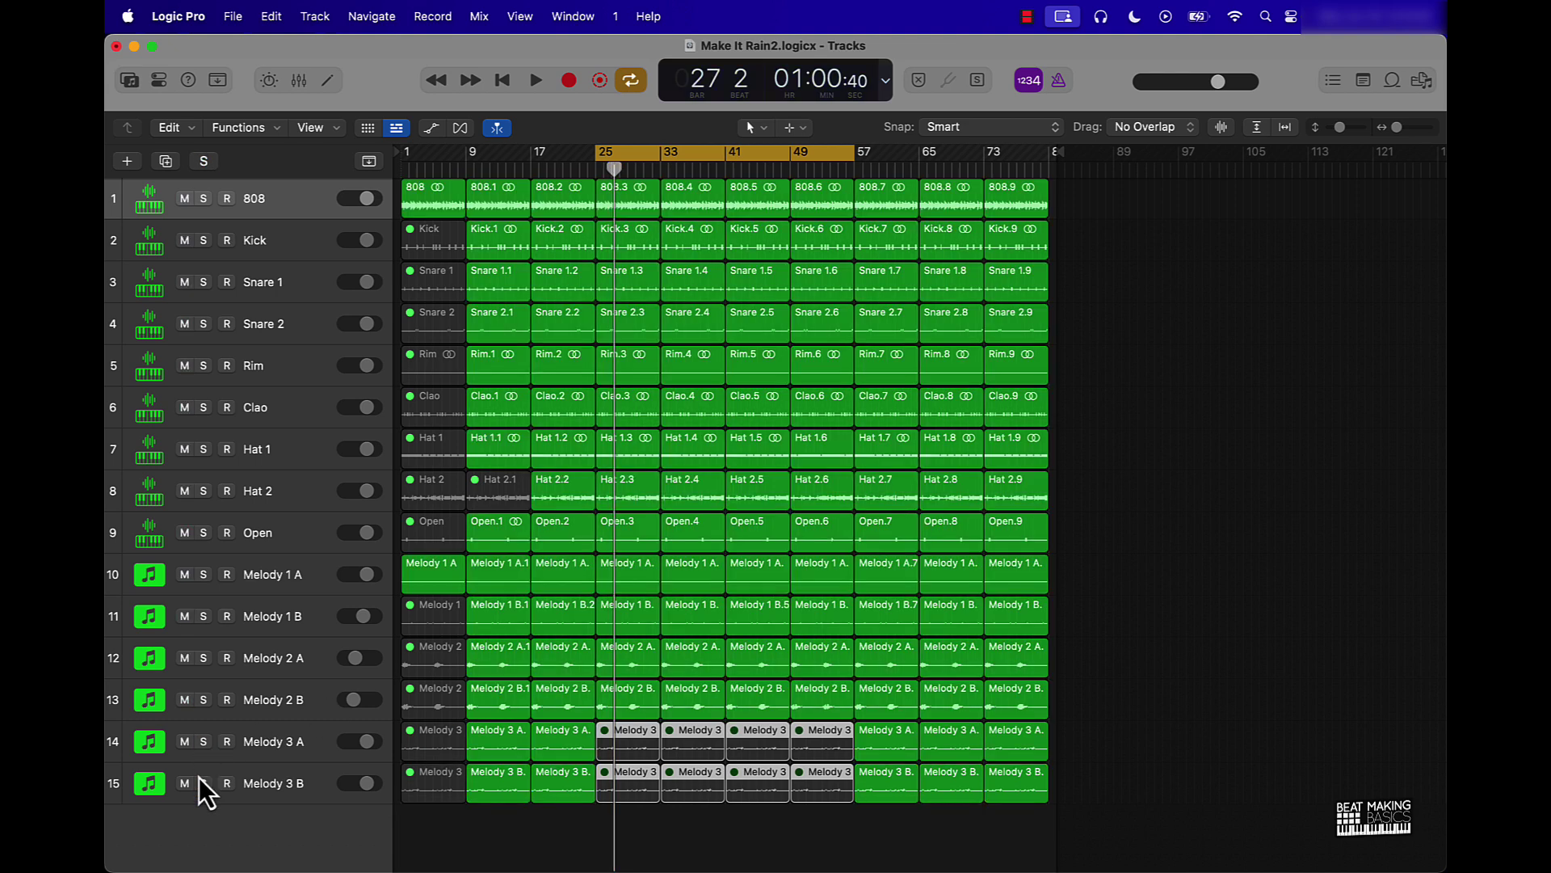
Briefly play the cycled section, and mute the Melody 2 A and Melody 2 B regions in bars 25–40.
key("space")
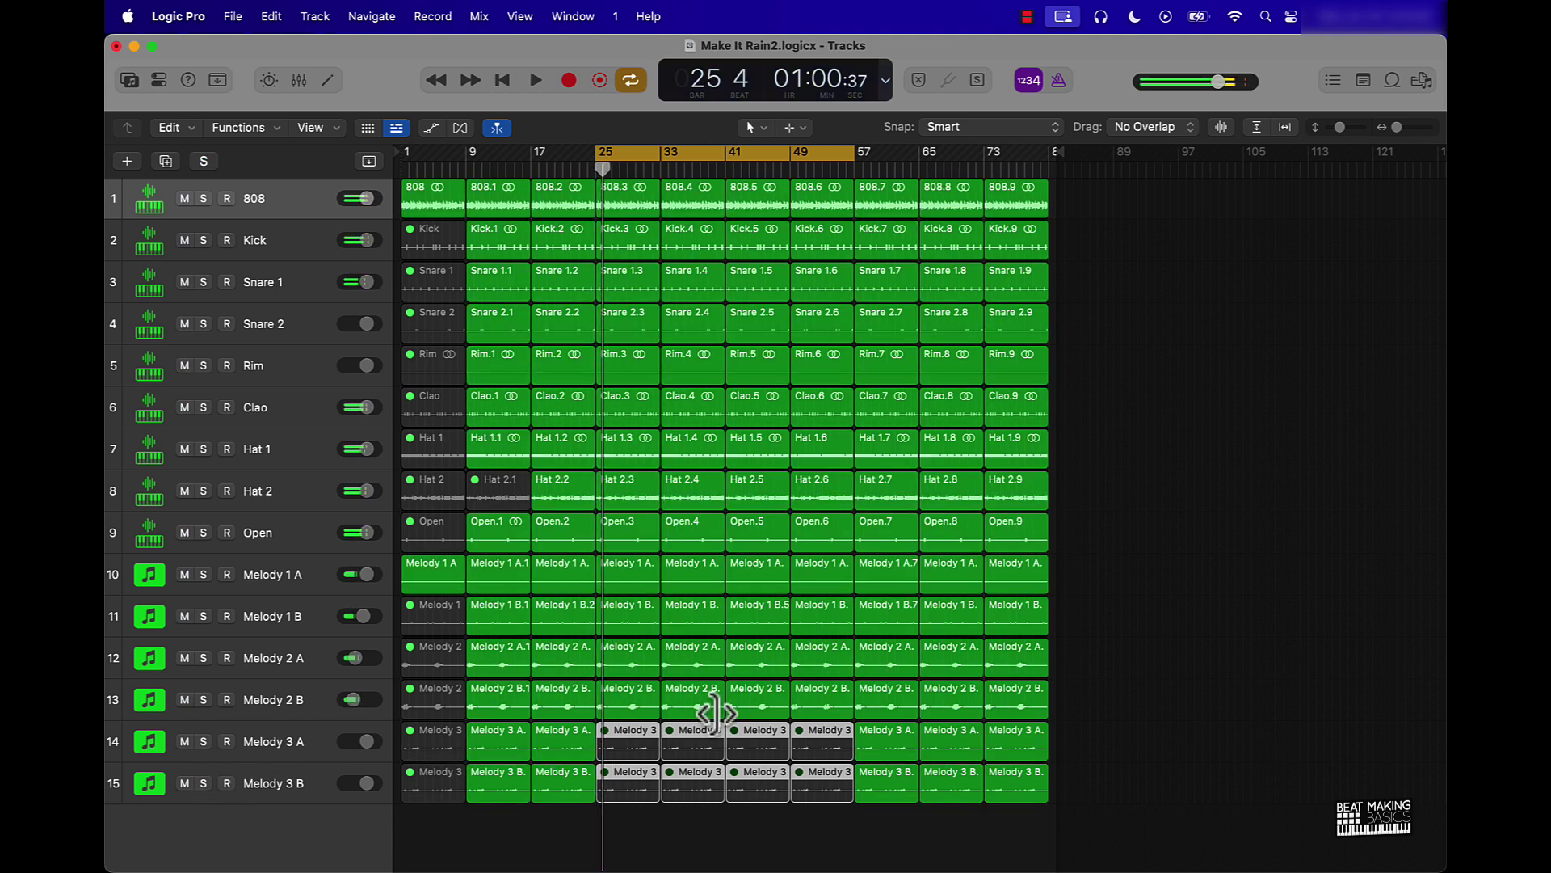
left_click(699, 705)
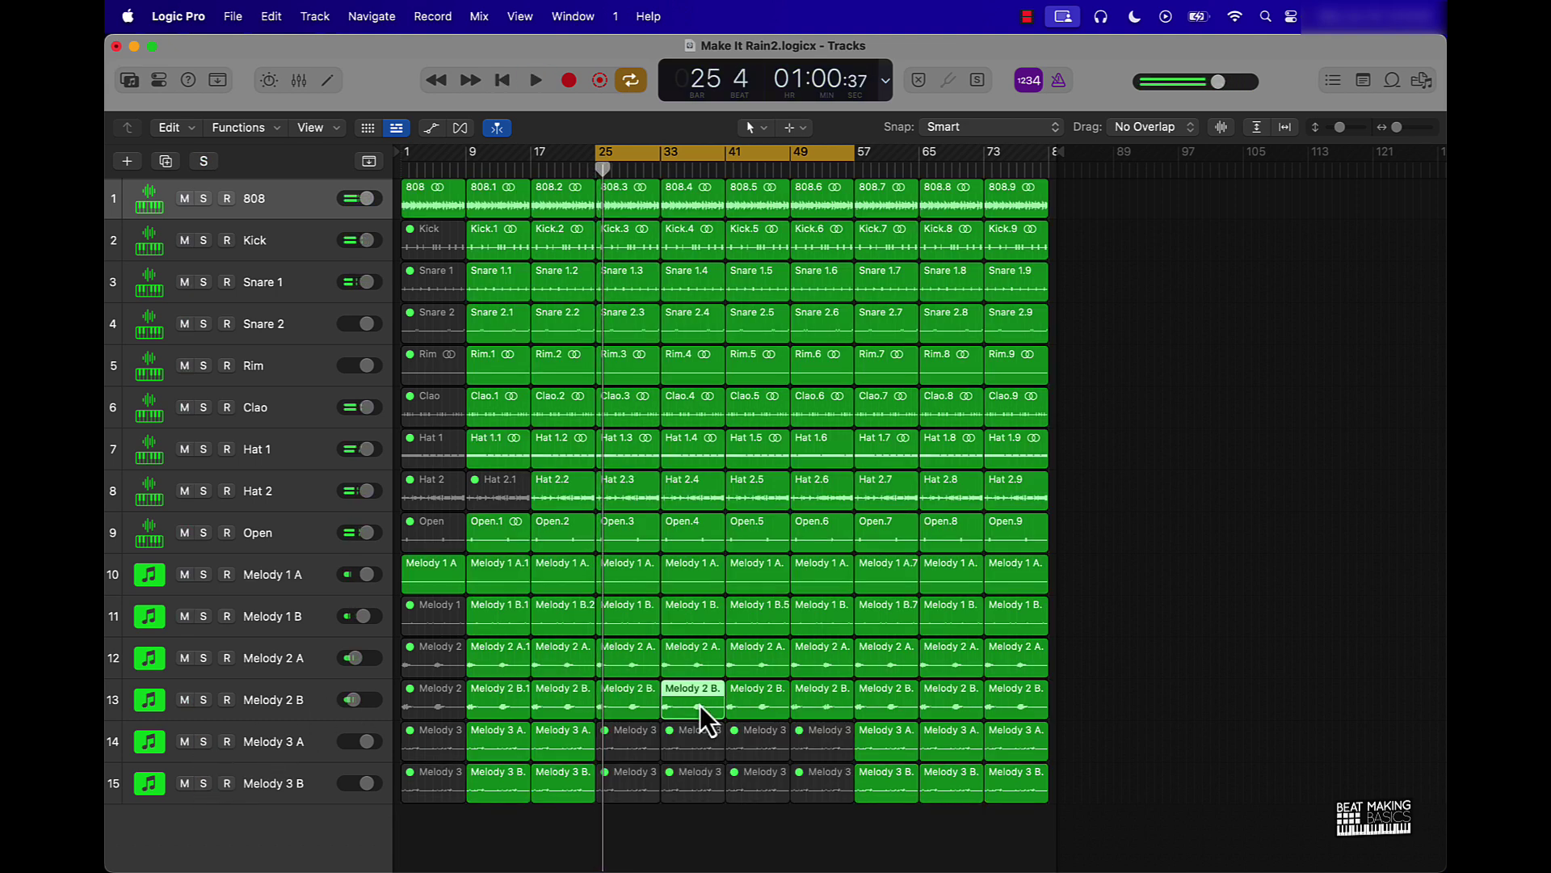
left_click(644, 692, "shift")
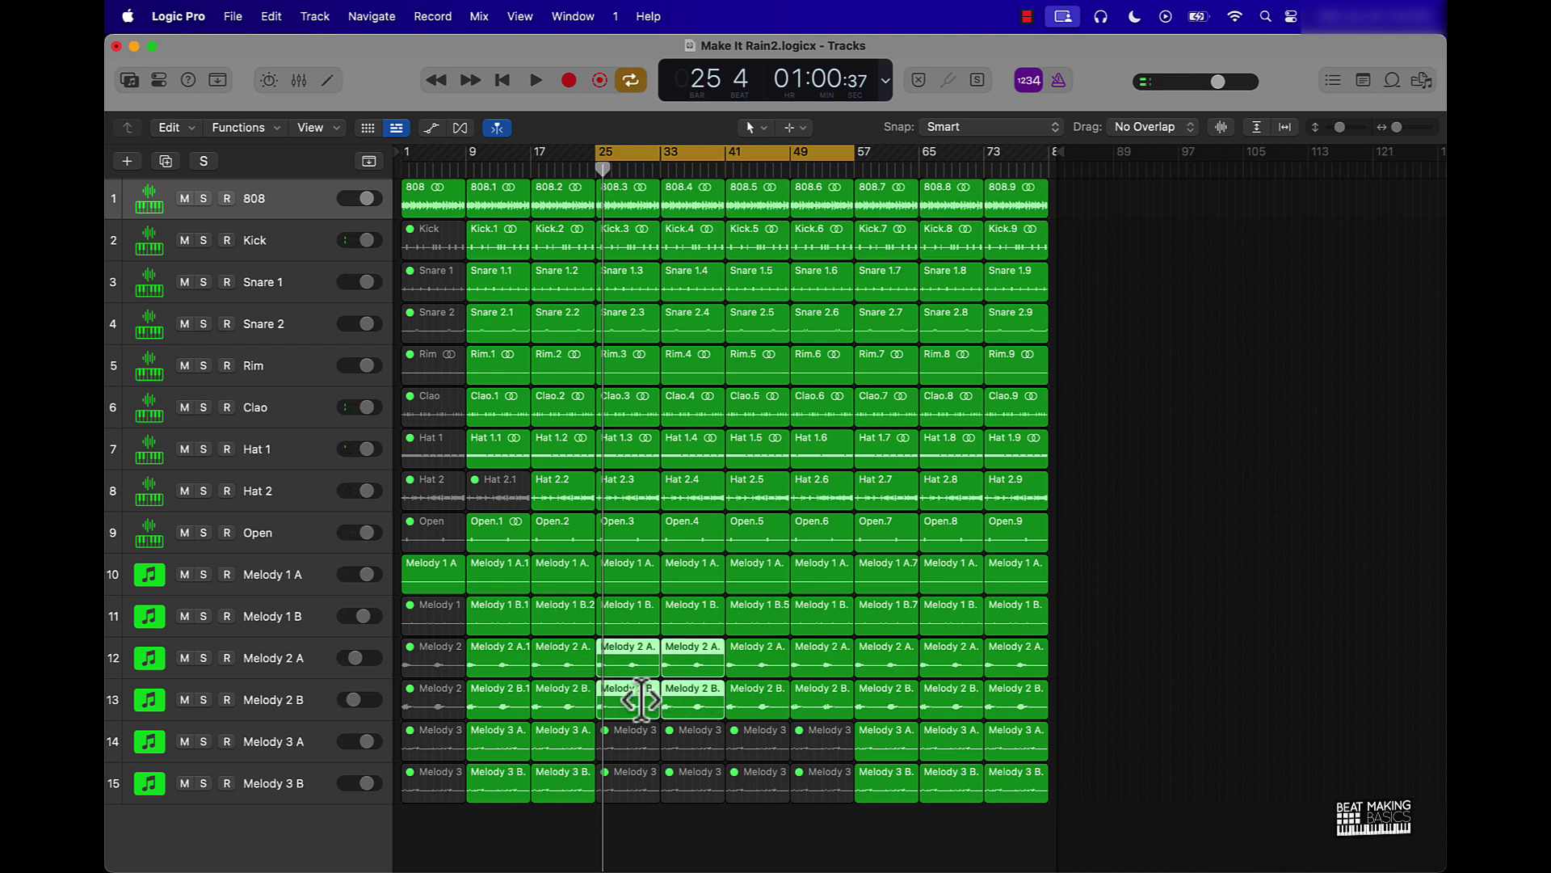
key("ctrl+m")
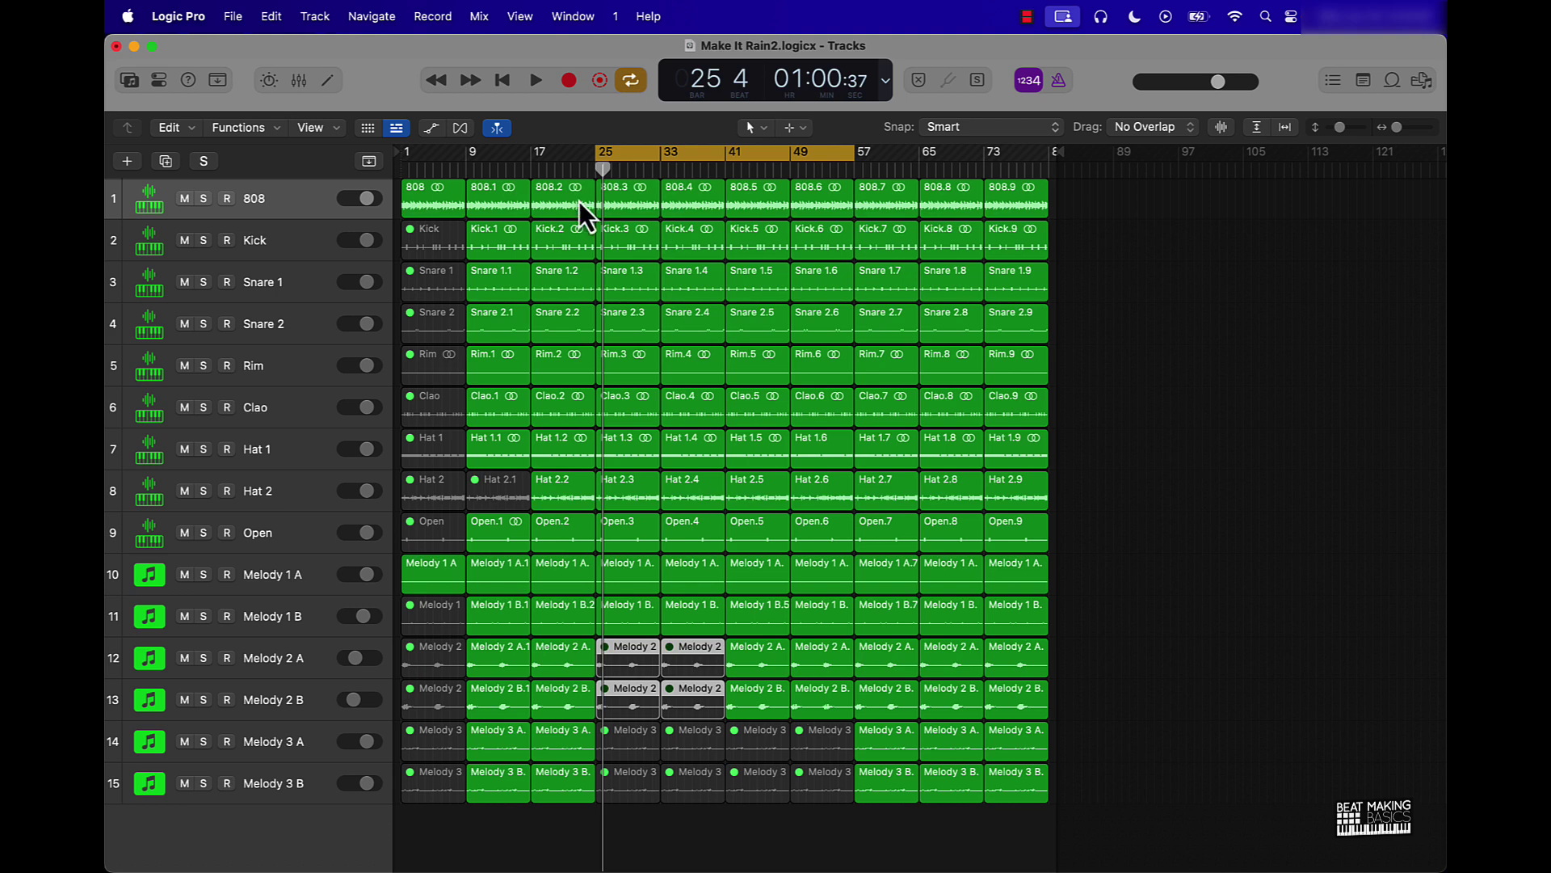
Mute the Kick and Hat 2 regions in bars 25–40.
left_click(627, 244)
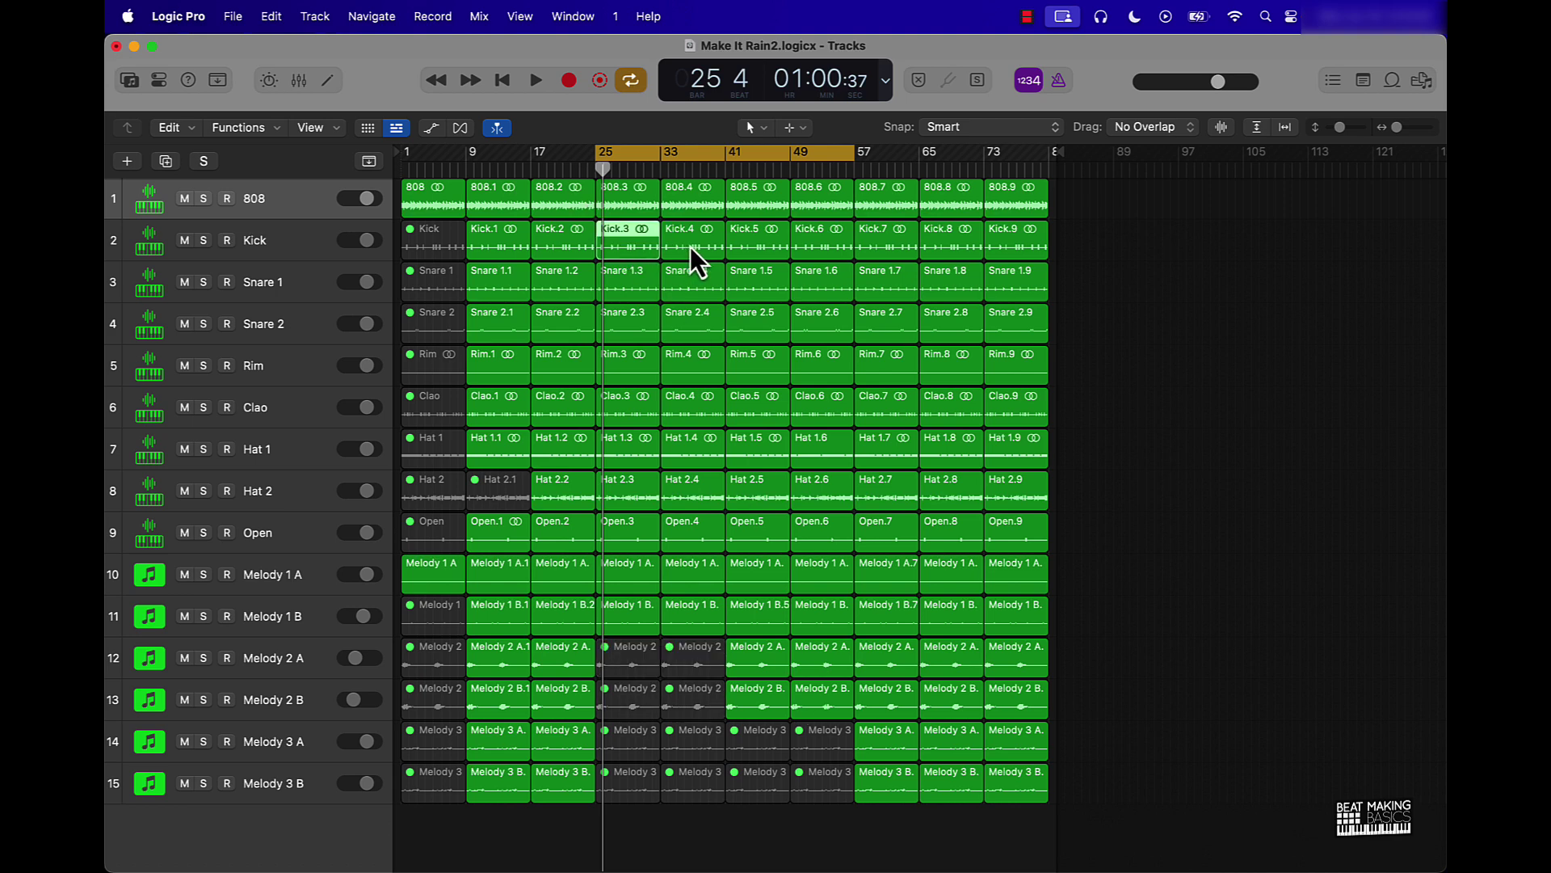
key("ctrl+m")
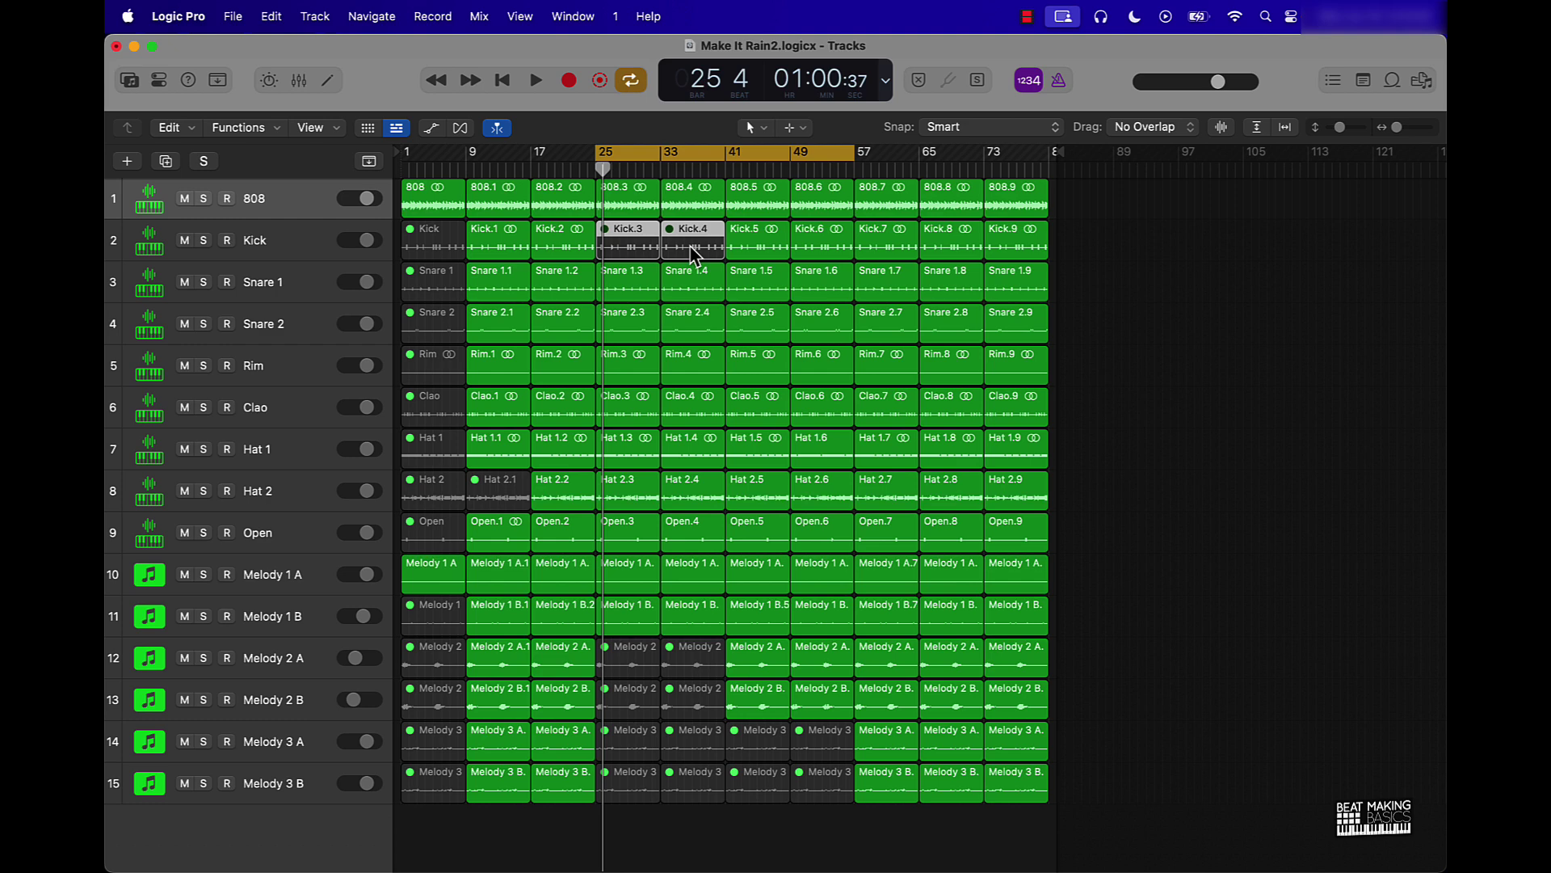
left_click(618, 493)
key("ctrl+m")
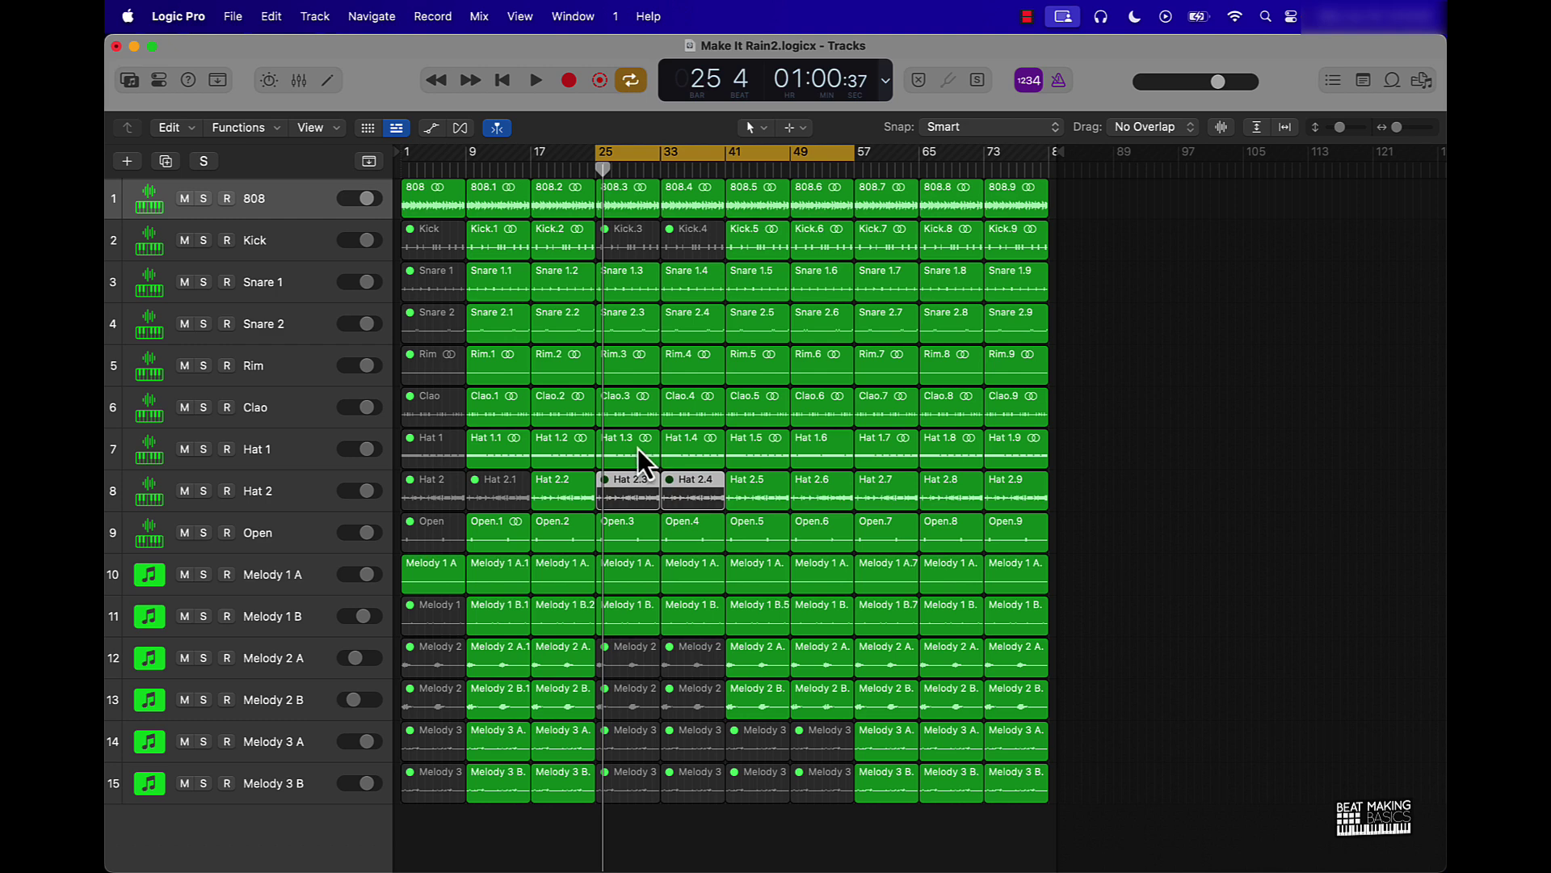
Play the section from bar 25 and listen to it with the Melody 1 A track temporarily muted.
key("space")
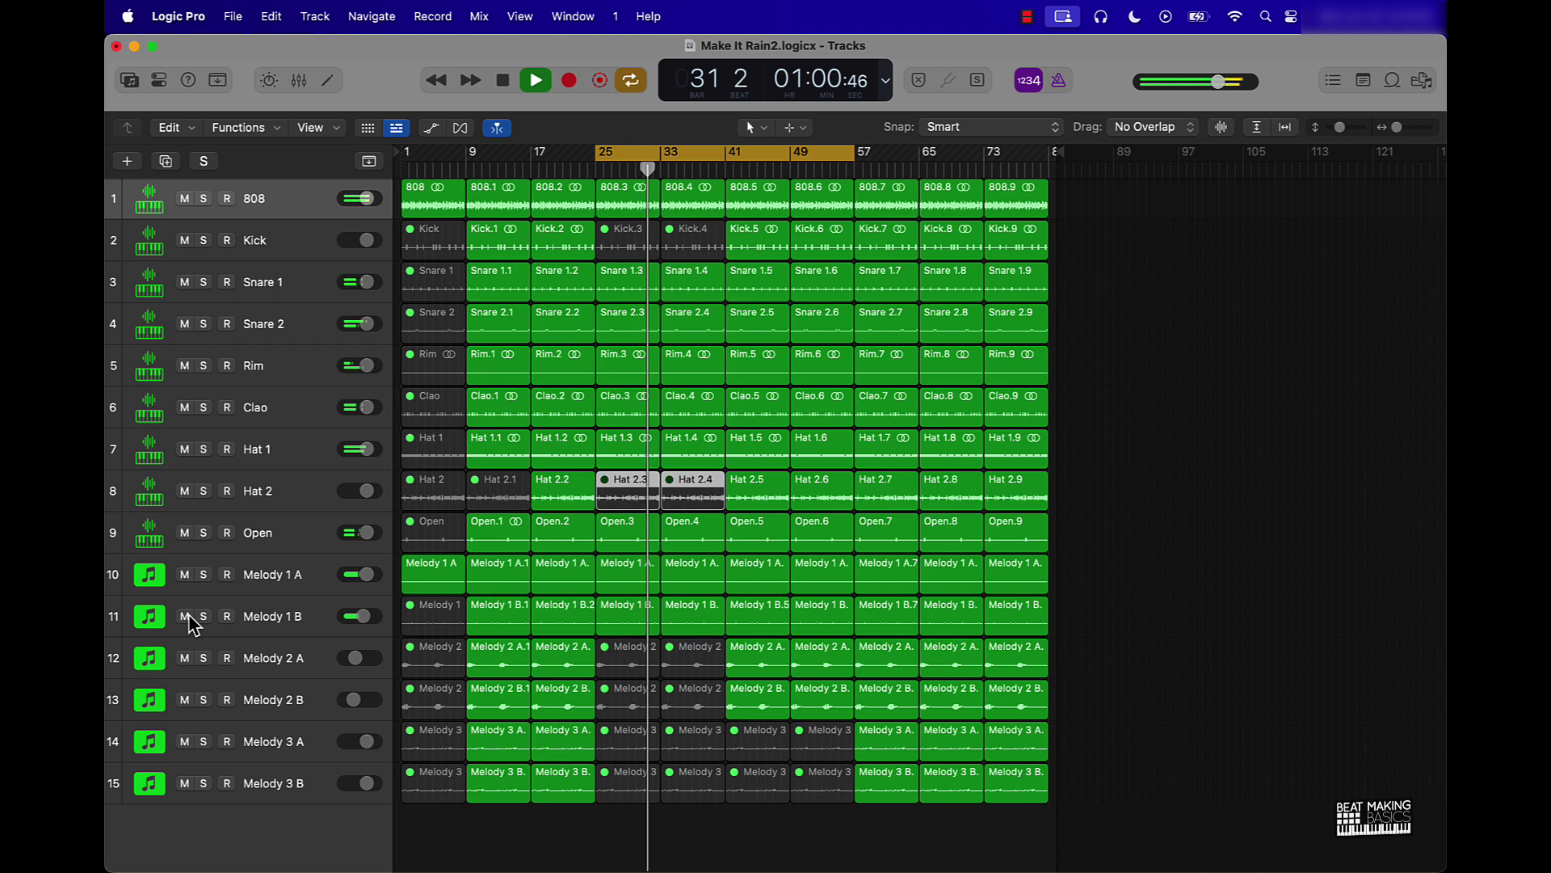
left_click(185, 574)
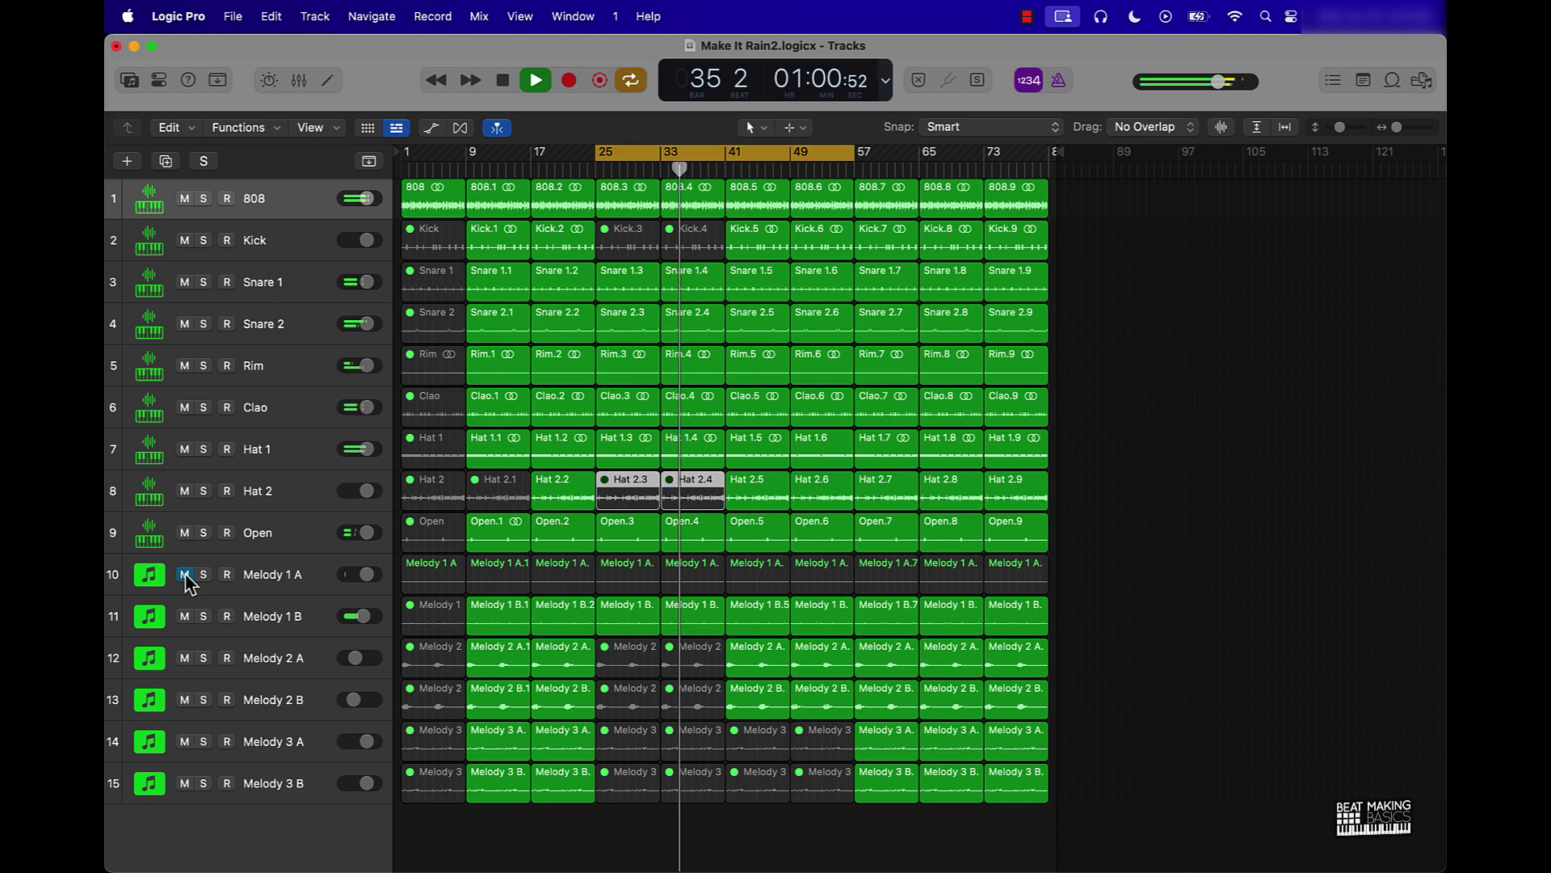
key("space")
left_click(185, 575)
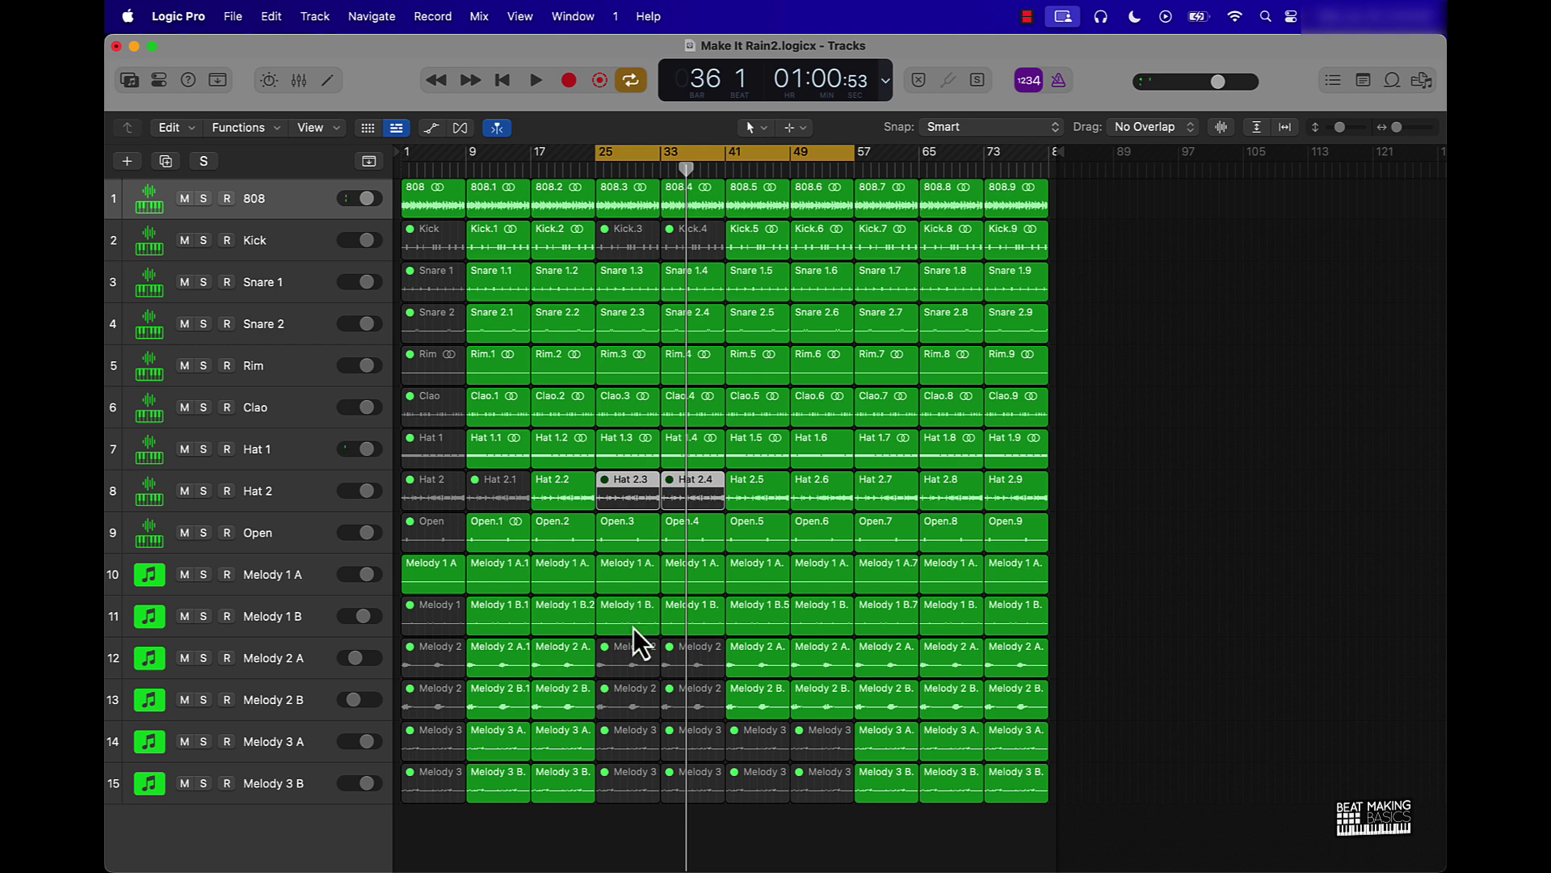
Mute the Melody 1 B region starting at bar 25 and the Melody 1 A region starting at bar 33.
left_click(632, 832)
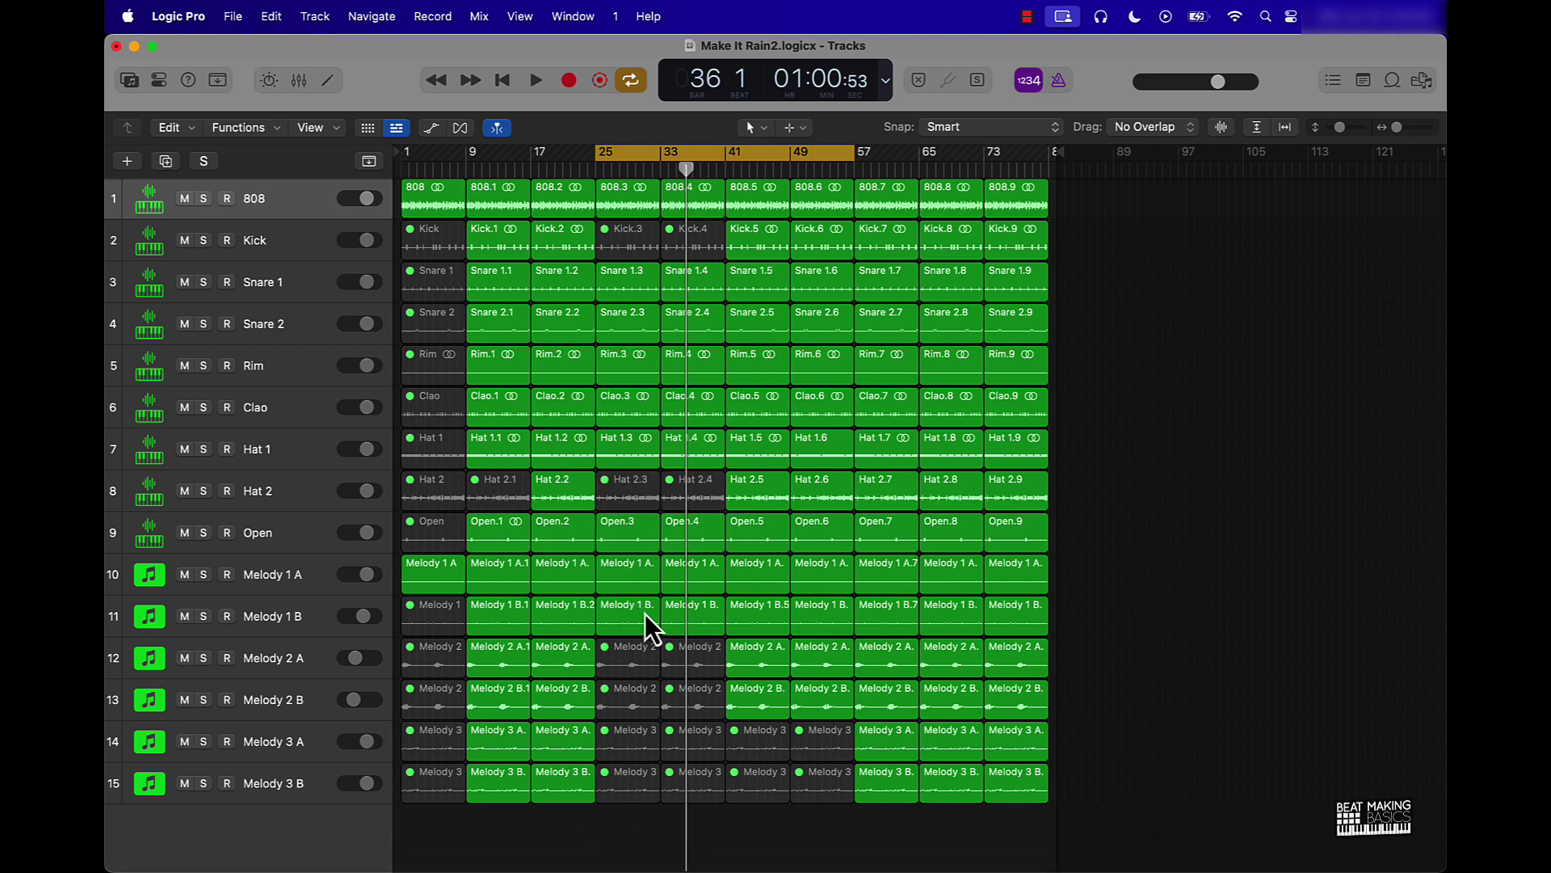
left_click(642, 614)
key("ctrl+m")
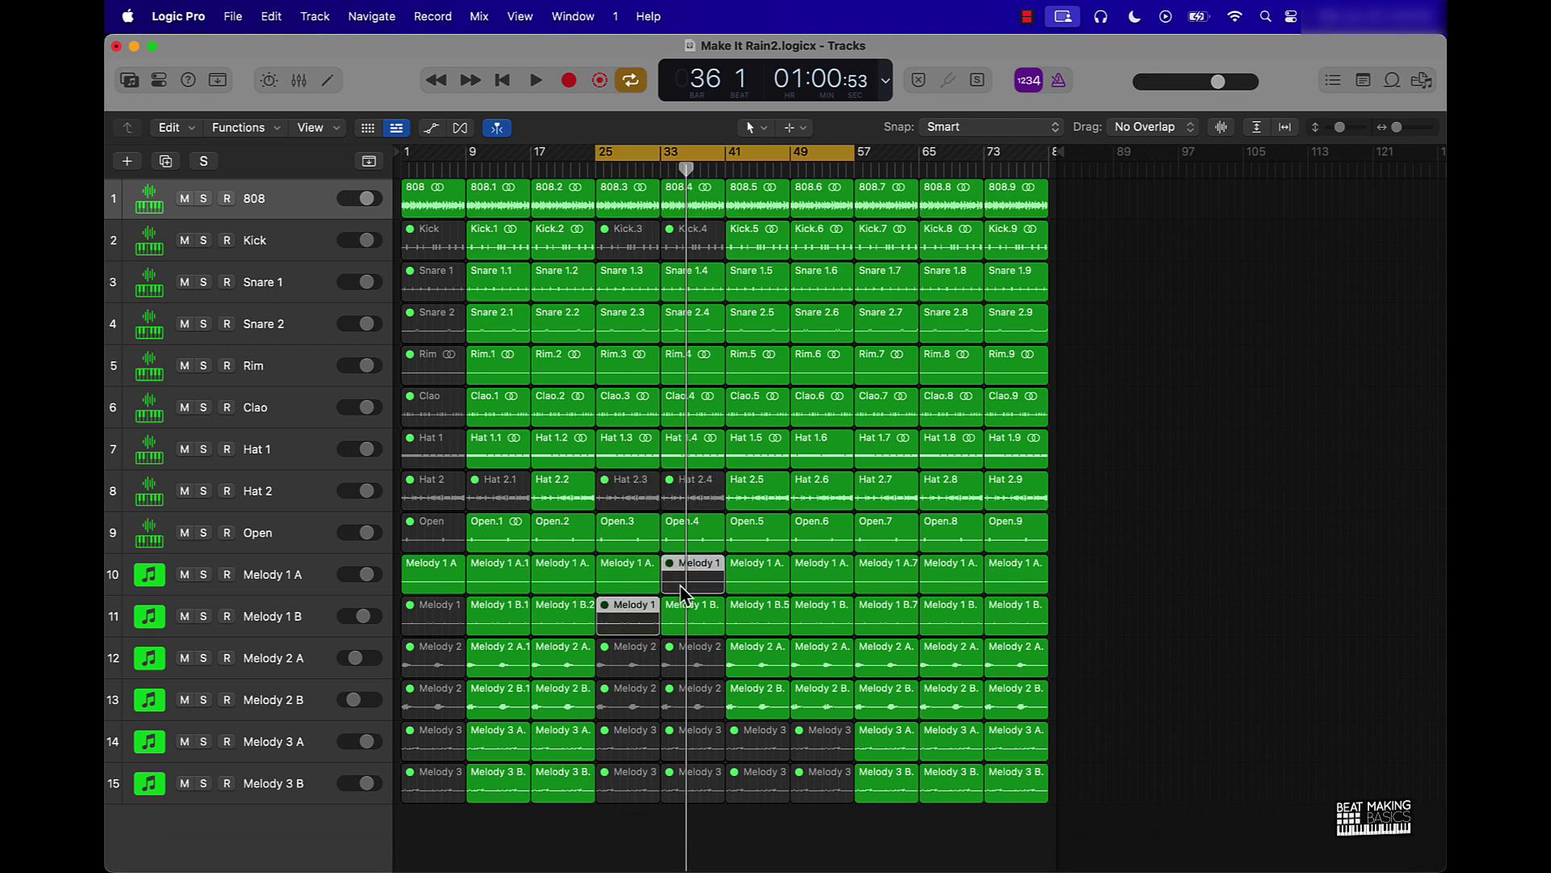
Mute the Melody 2 A and Melody 1 B regions at bar 41, and the Melody 2 B and Melody 1 A regions at bar 49.
left_click(759, 661)
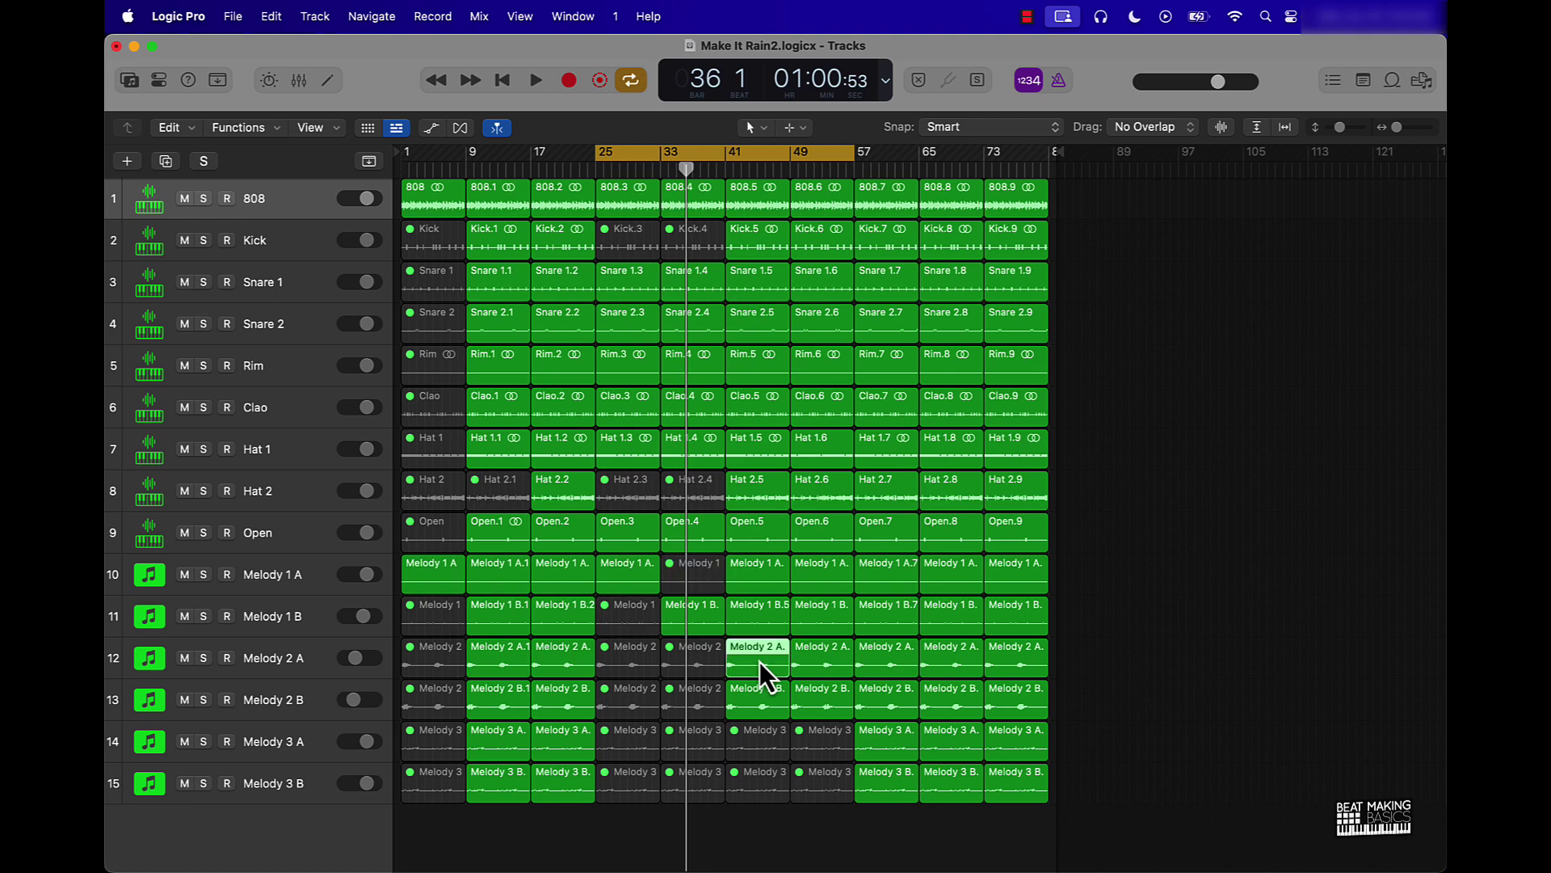
left_click(813, 691, "shift")
key("ctrl+m")
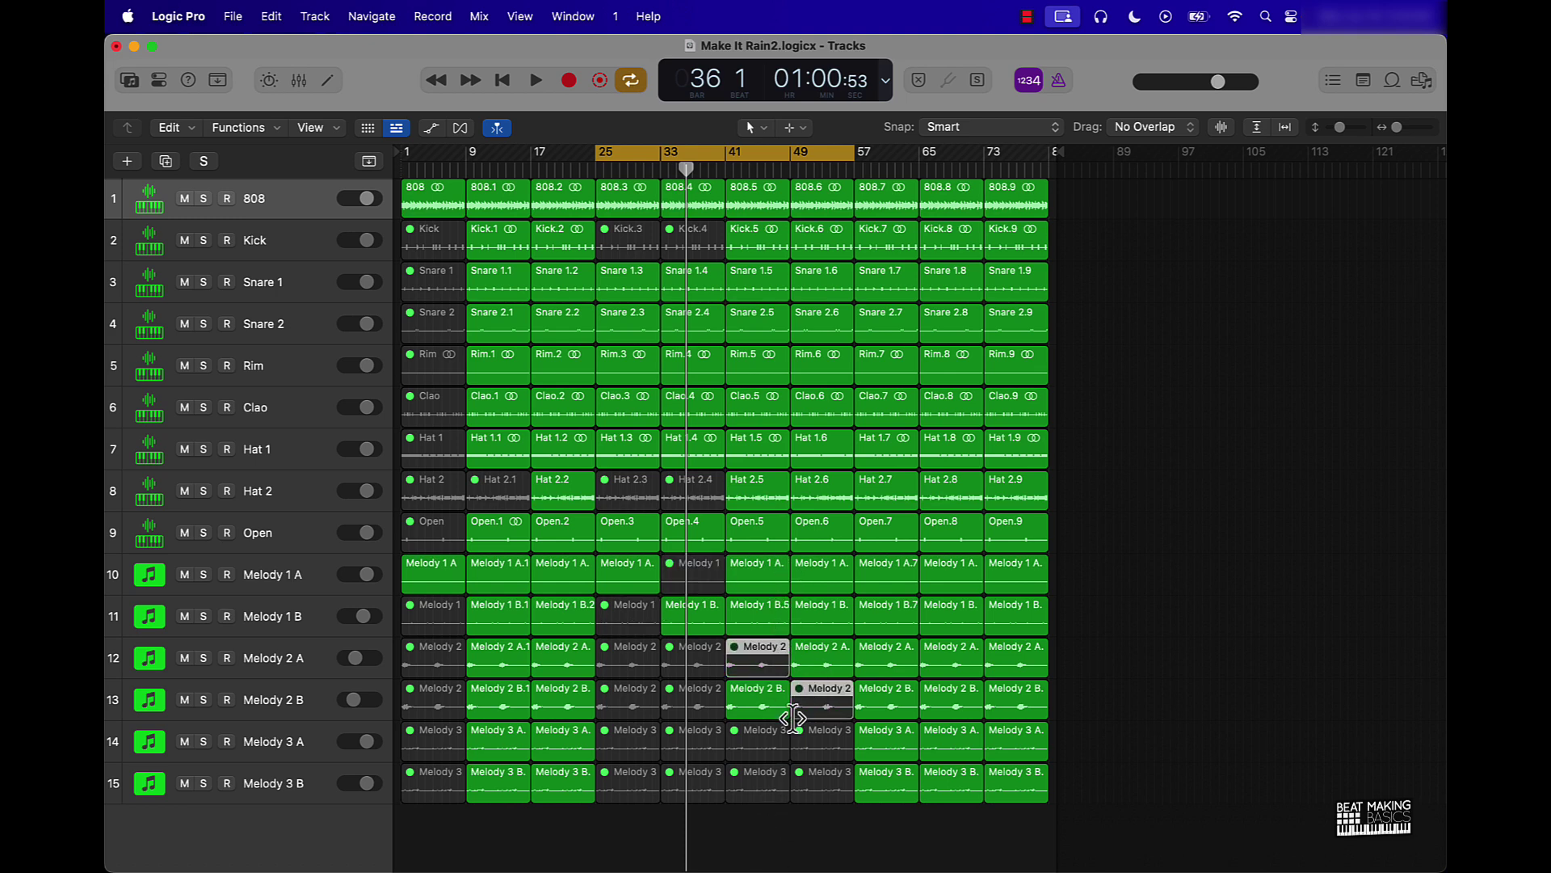
left_click(772, 612)
key("ctrl+m")
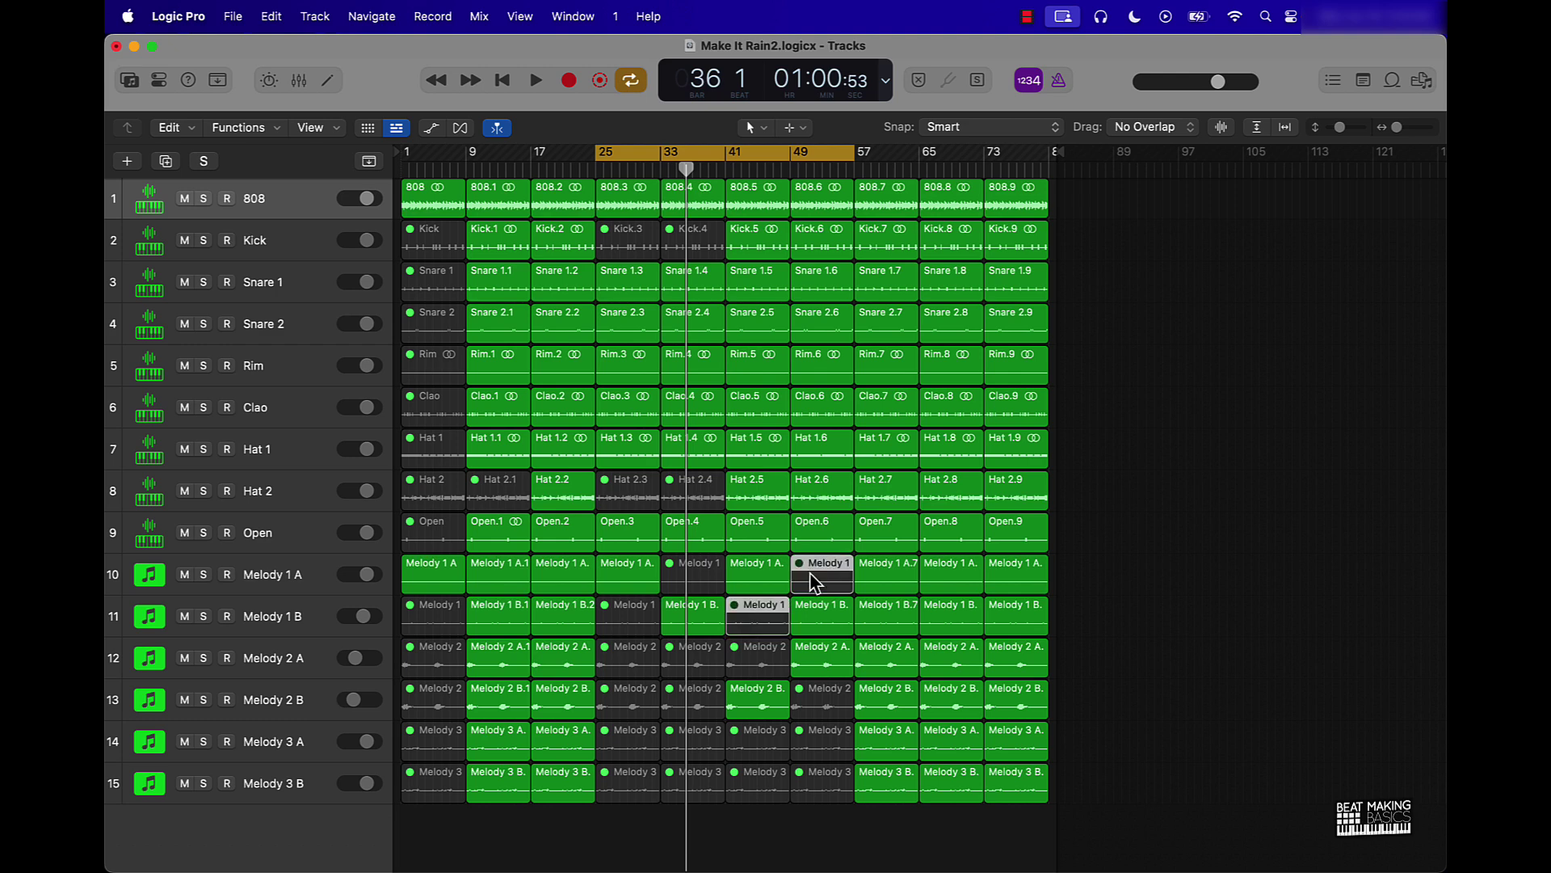
Play the section from bar 25 and unmute the Hat 2 and Kick regions at bar 33.
left_click(816, 810)
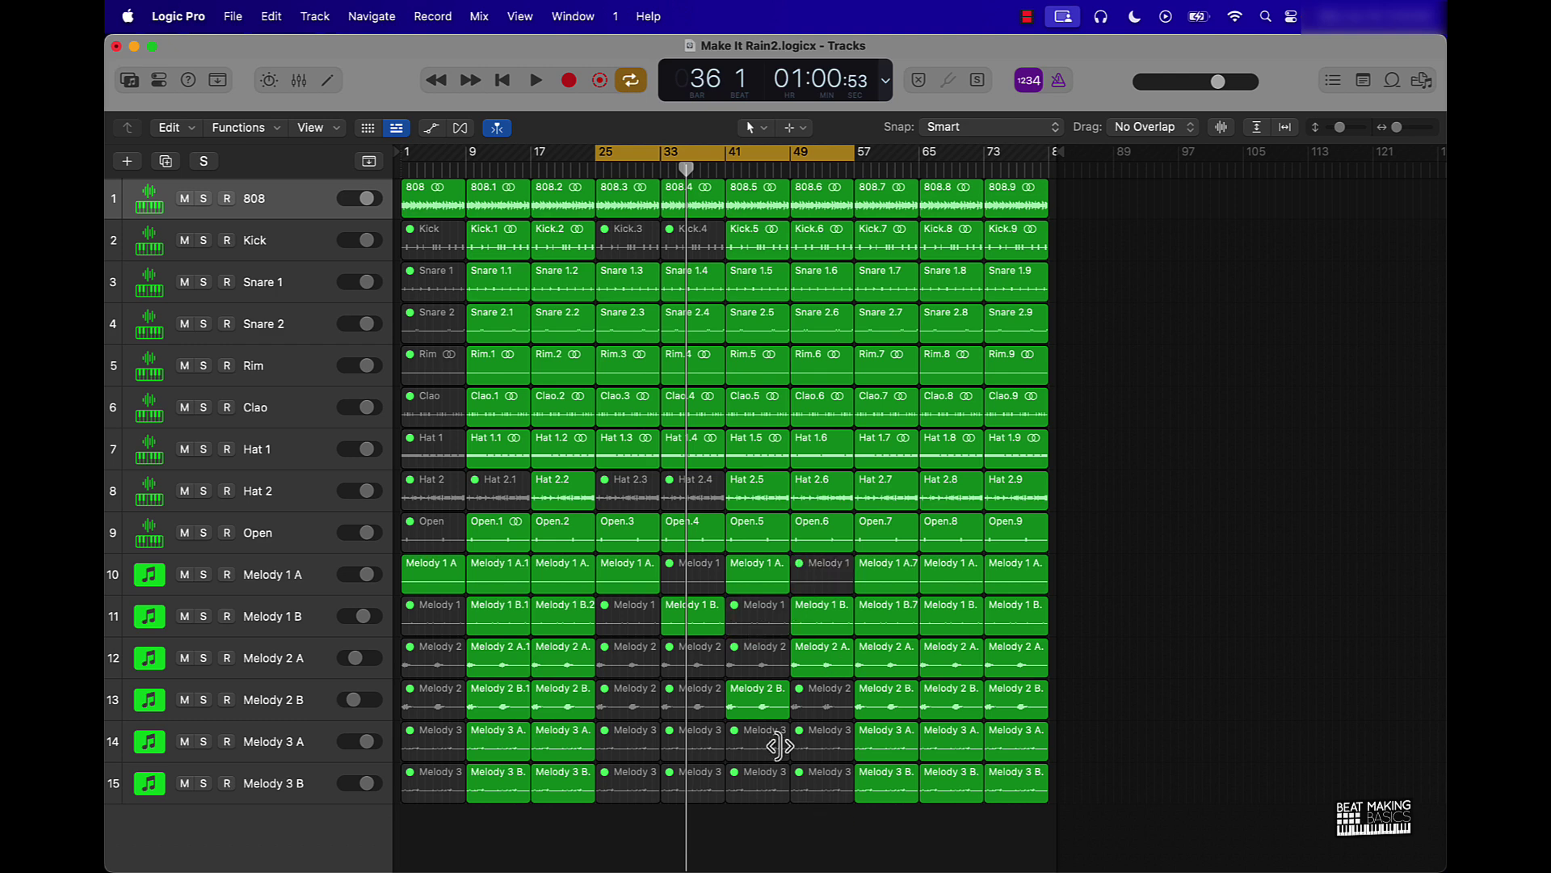
key("space")
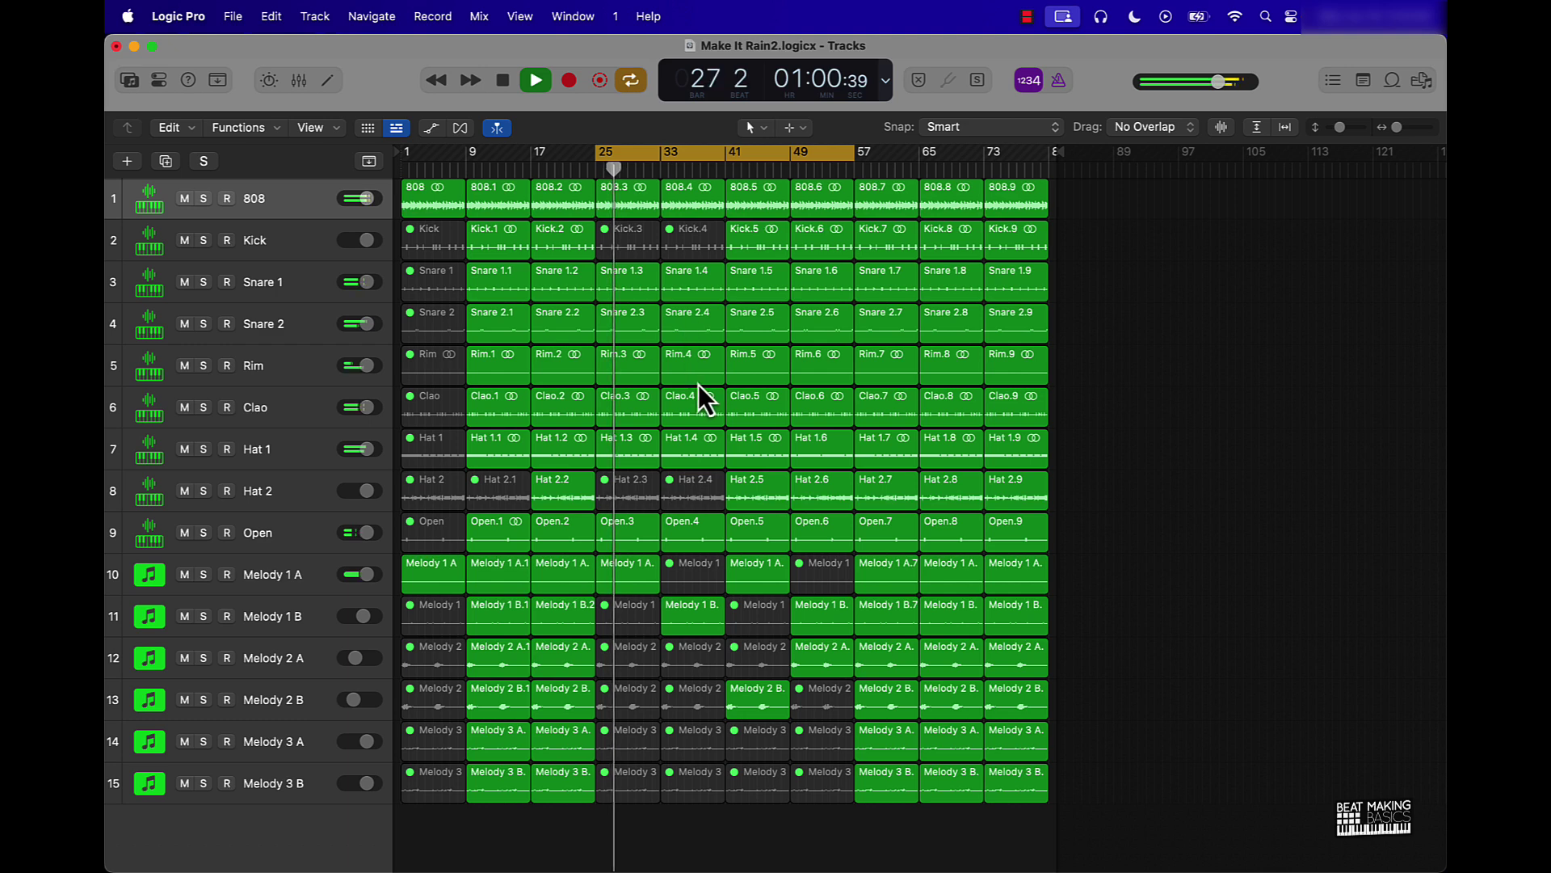
left_click(680, 487)
key("ctrl+m")
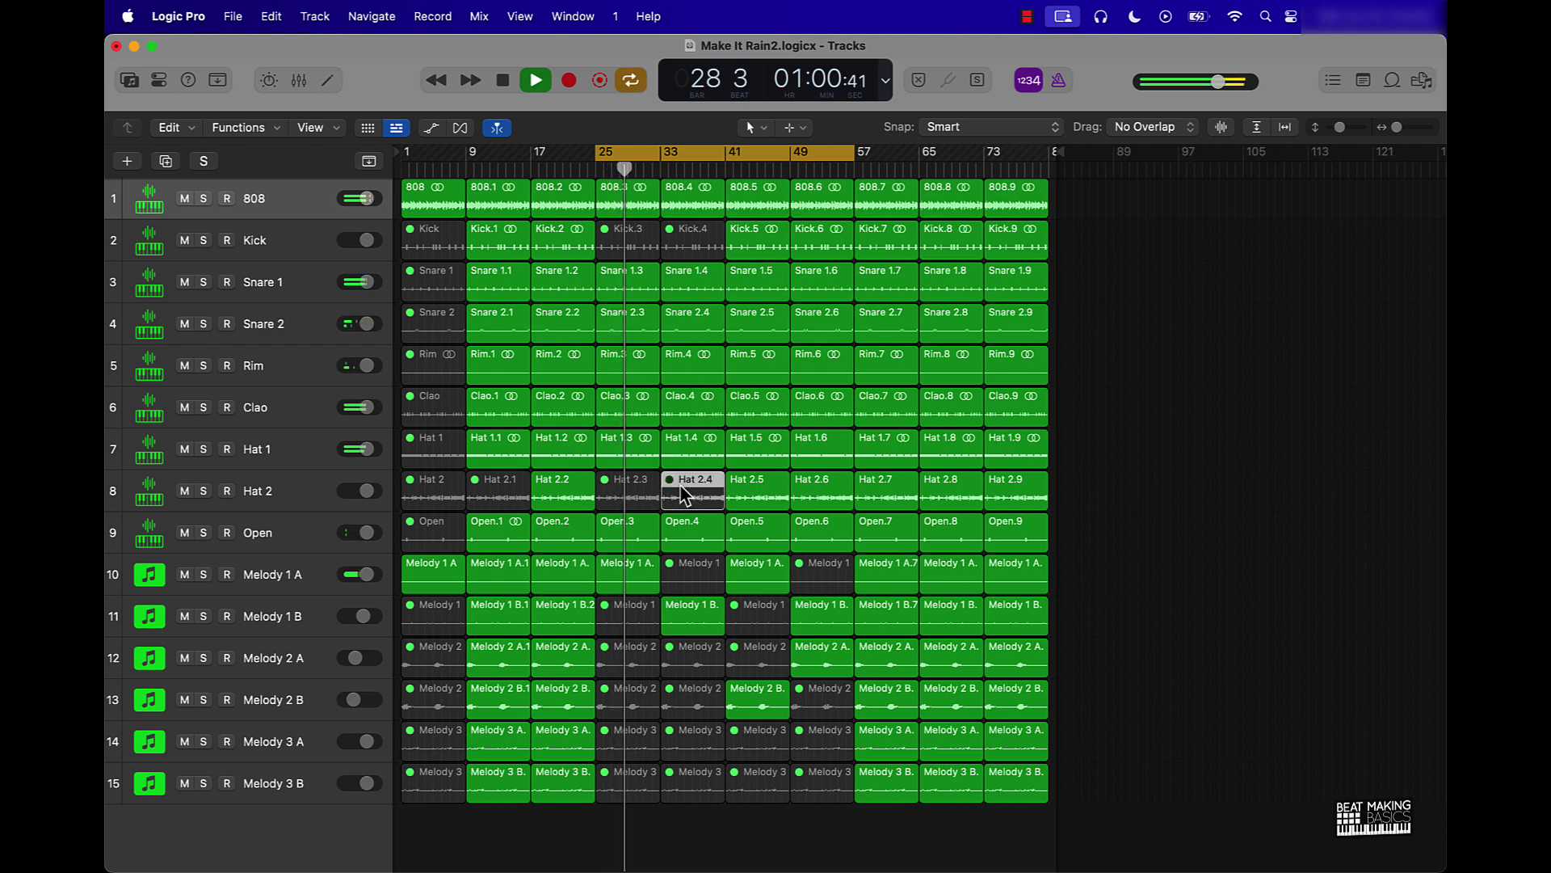
left_click(671, 252)
key("ctrl+m")
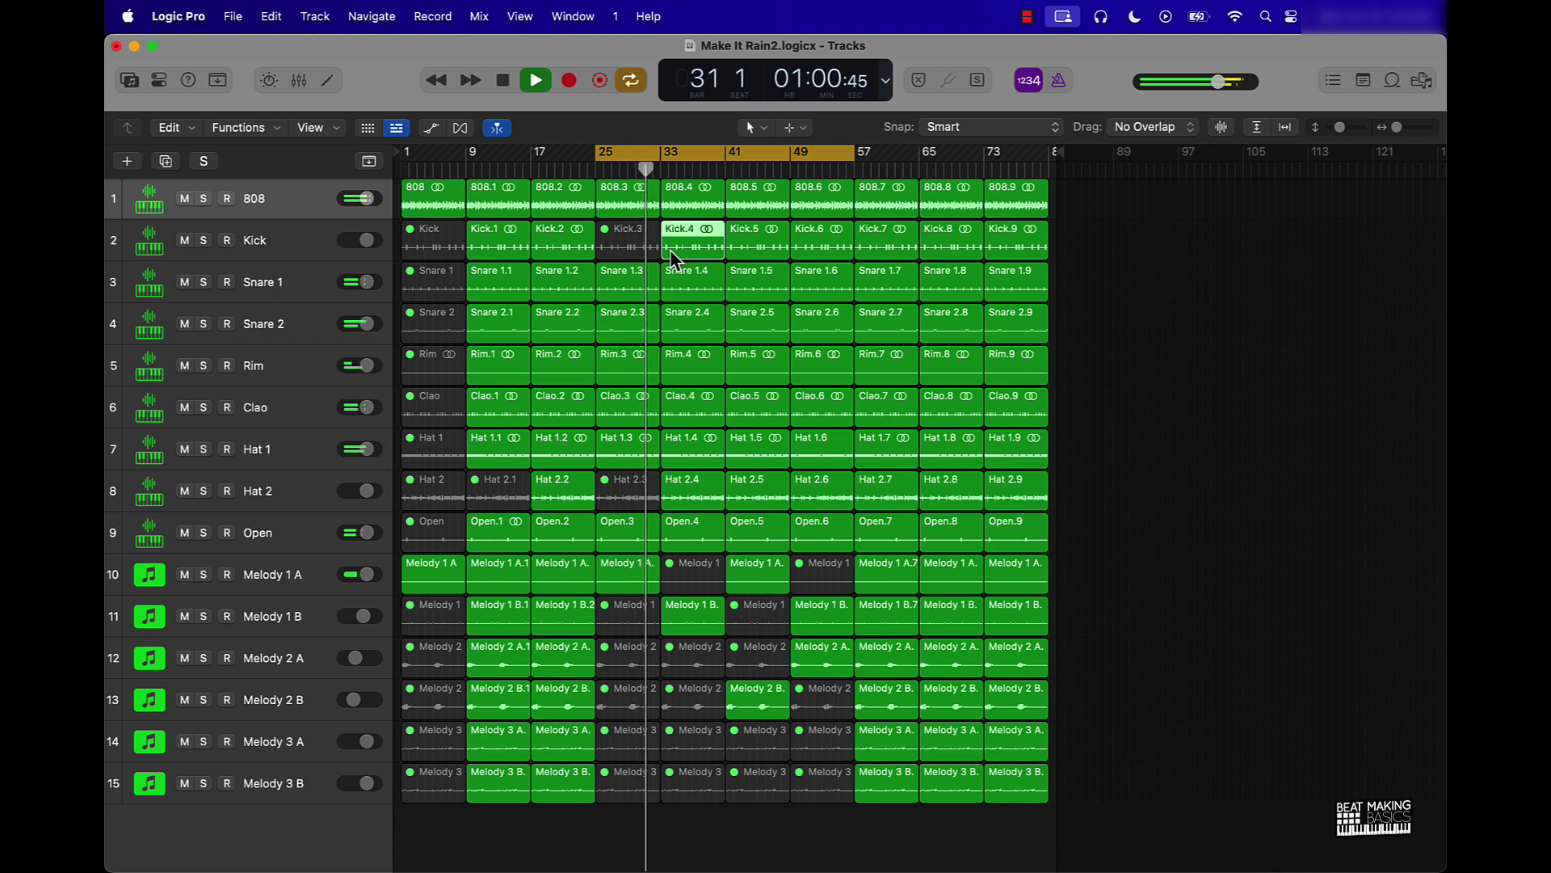
Try out the beat with the Hat 1 track and the Hat 1 region at bar 41 briefly muted, and restore both.
left_click(184, 449)
left_click(184, 449)
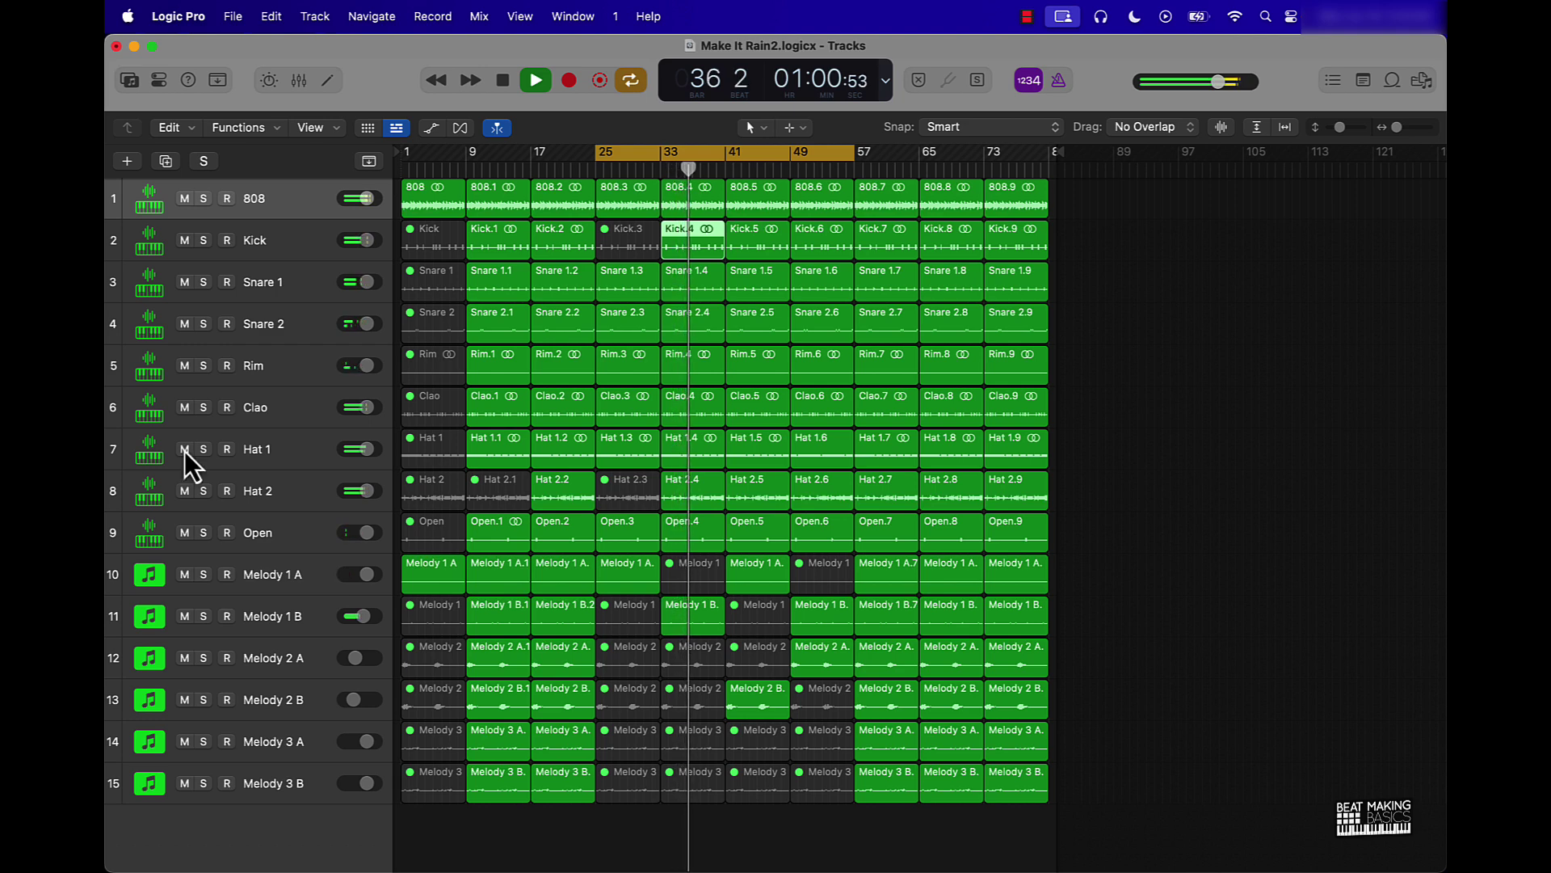
left_click(747, 459)
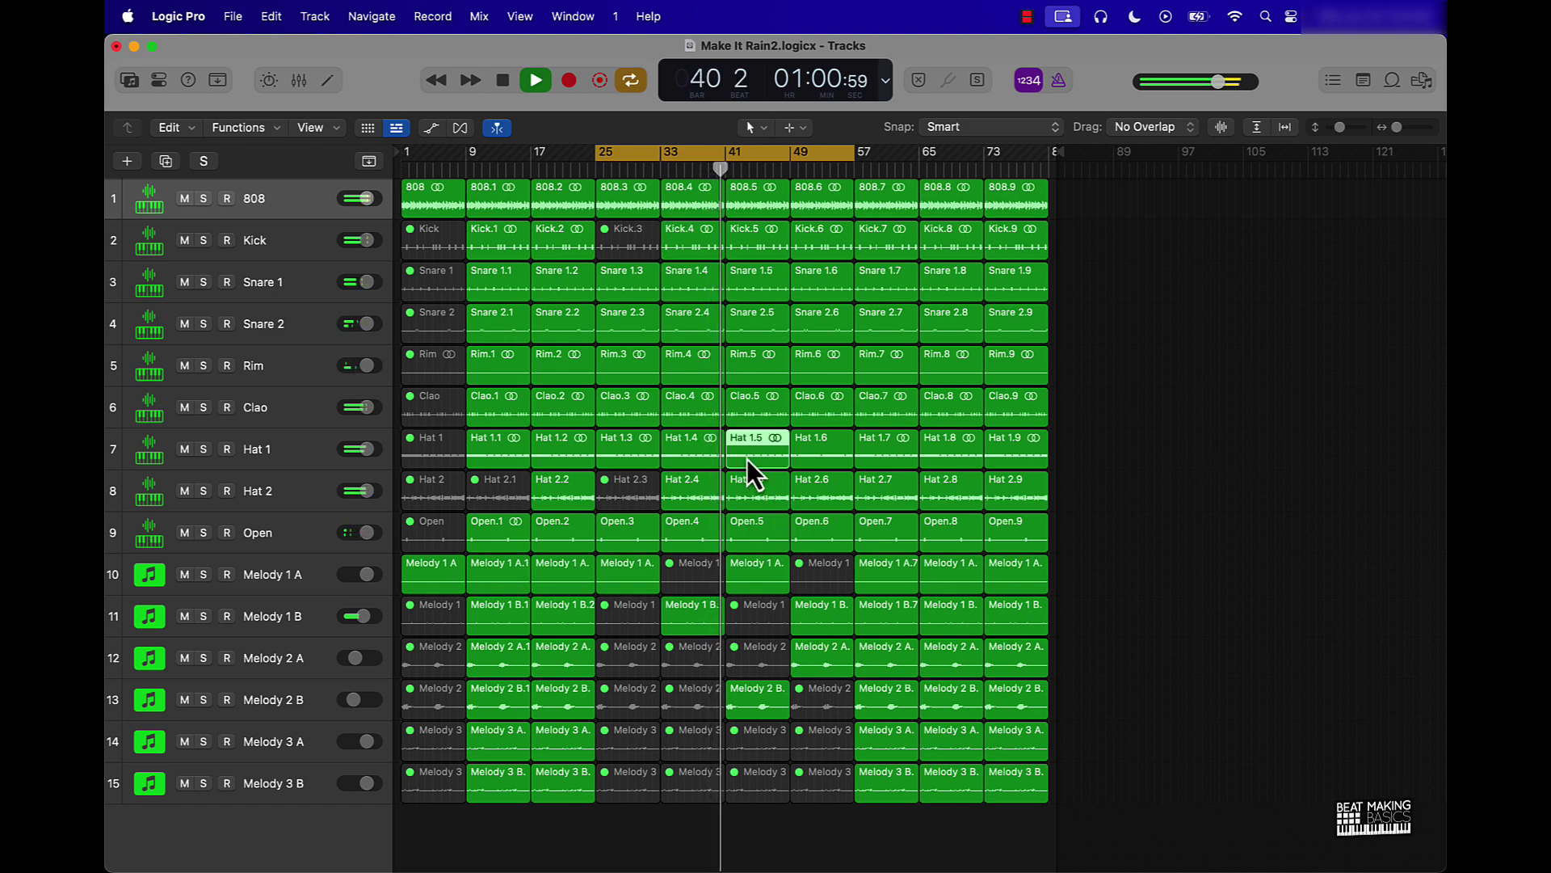
key("ctrl+m")
key("ctrl+m")
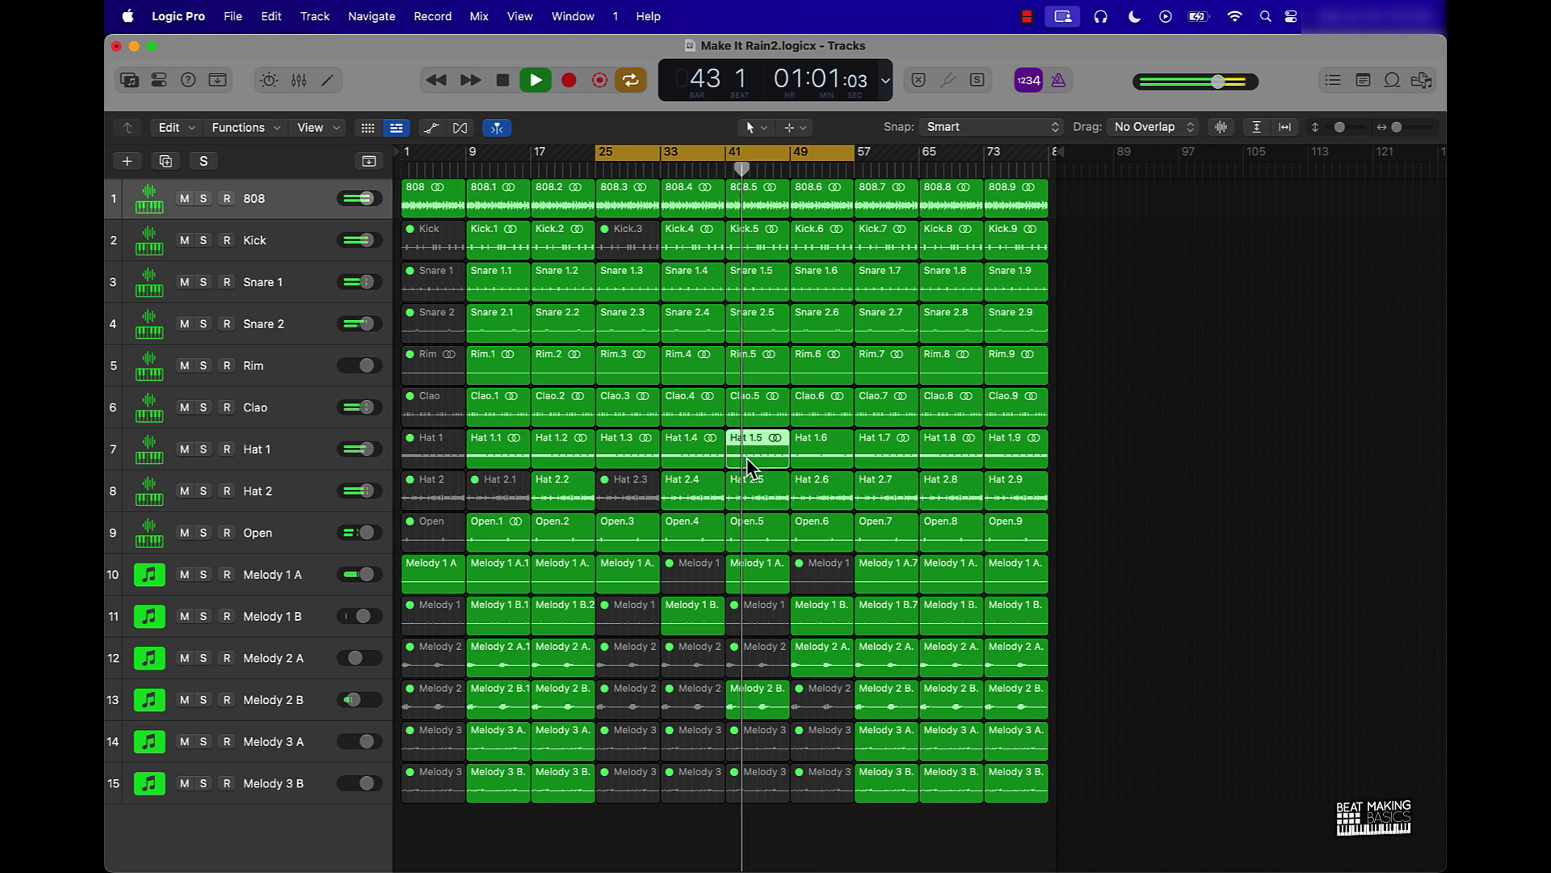
Try muting the Hat 1 and Hat 2 regions at bar 49 during playback and unmute them again.
left_click(824, 486)
left_click(822, 449, "shift")
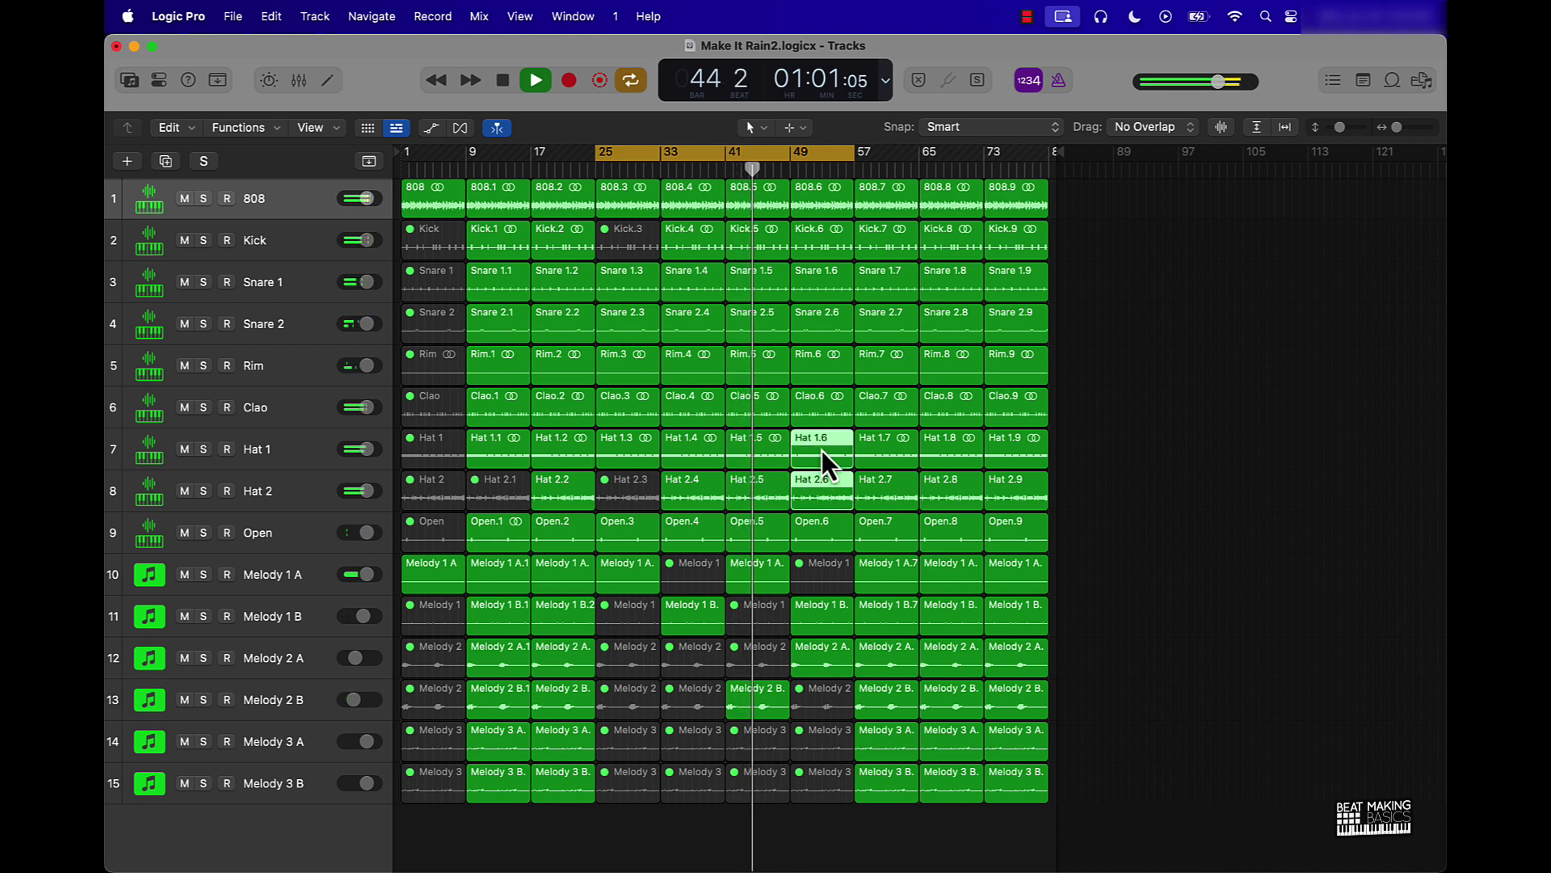
key("ctrl+m")
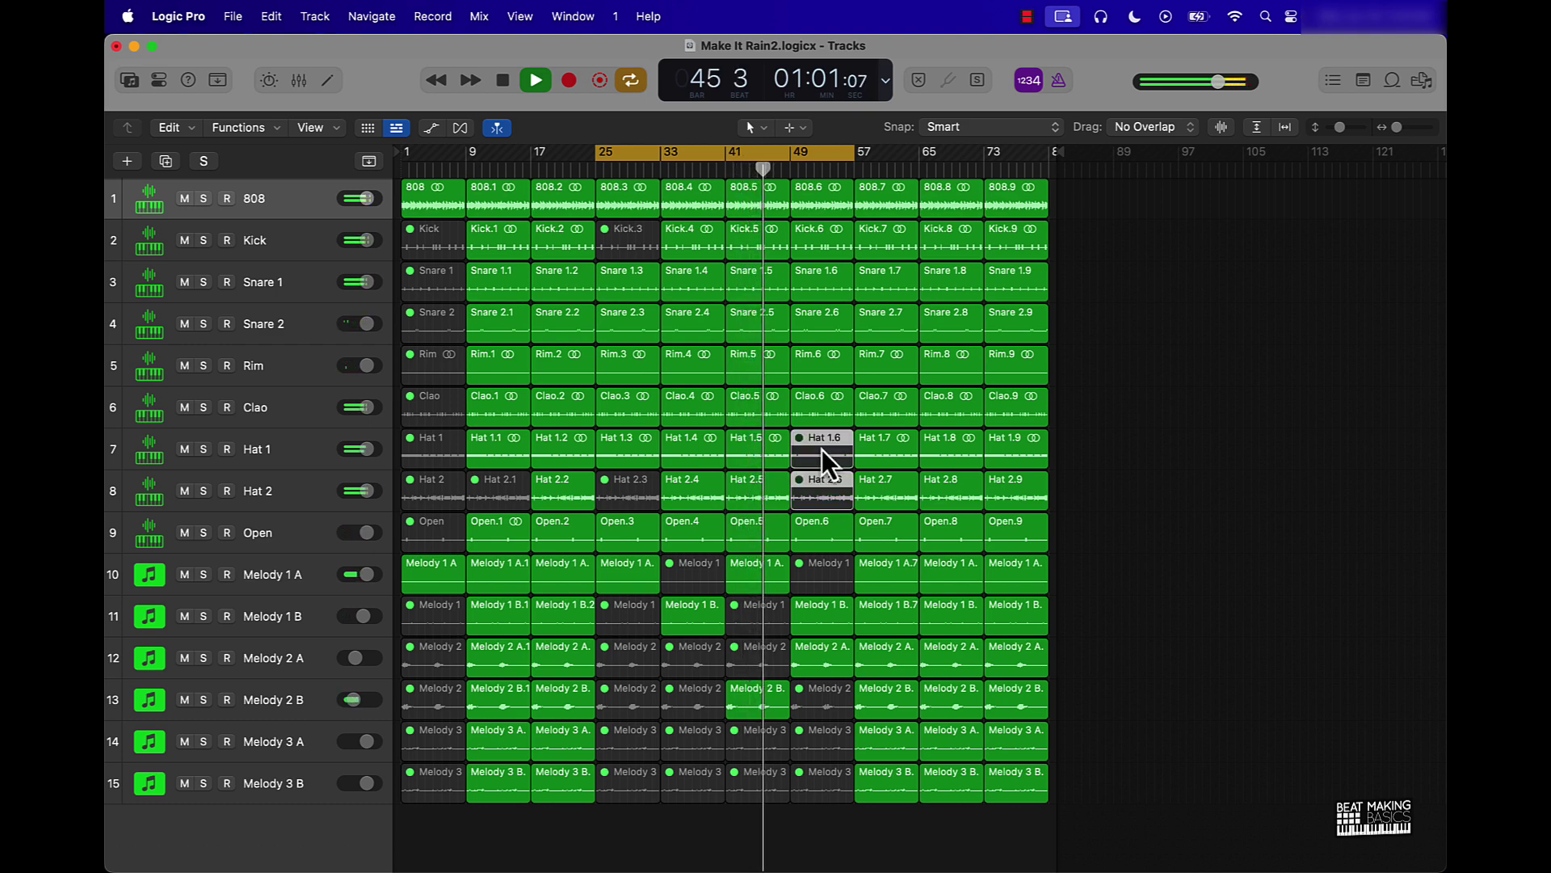
key("ctrl+m")
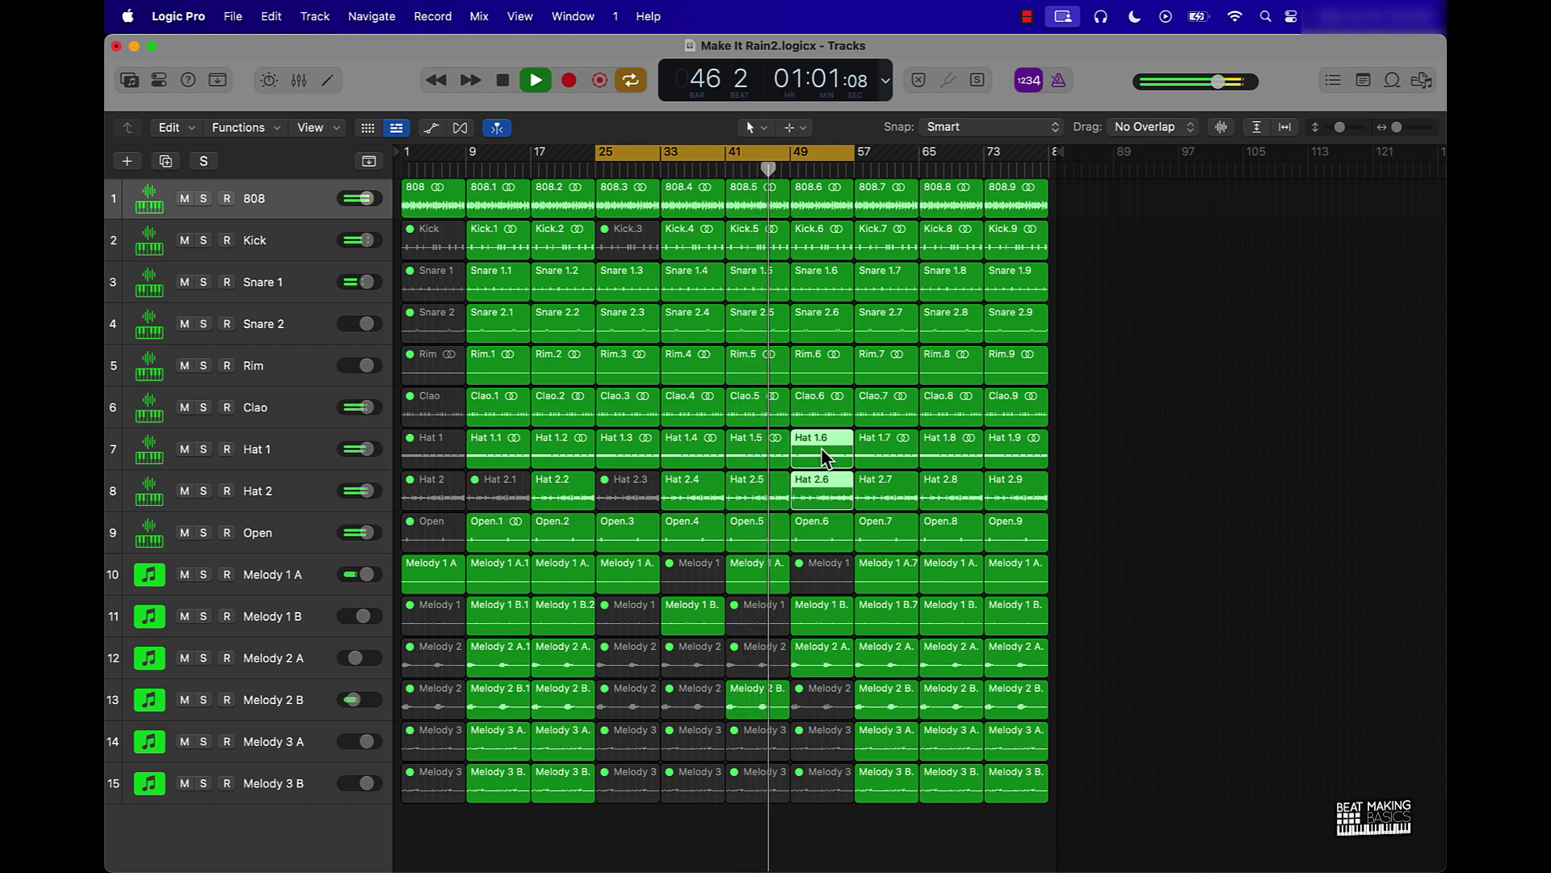
left_click(816, 817)
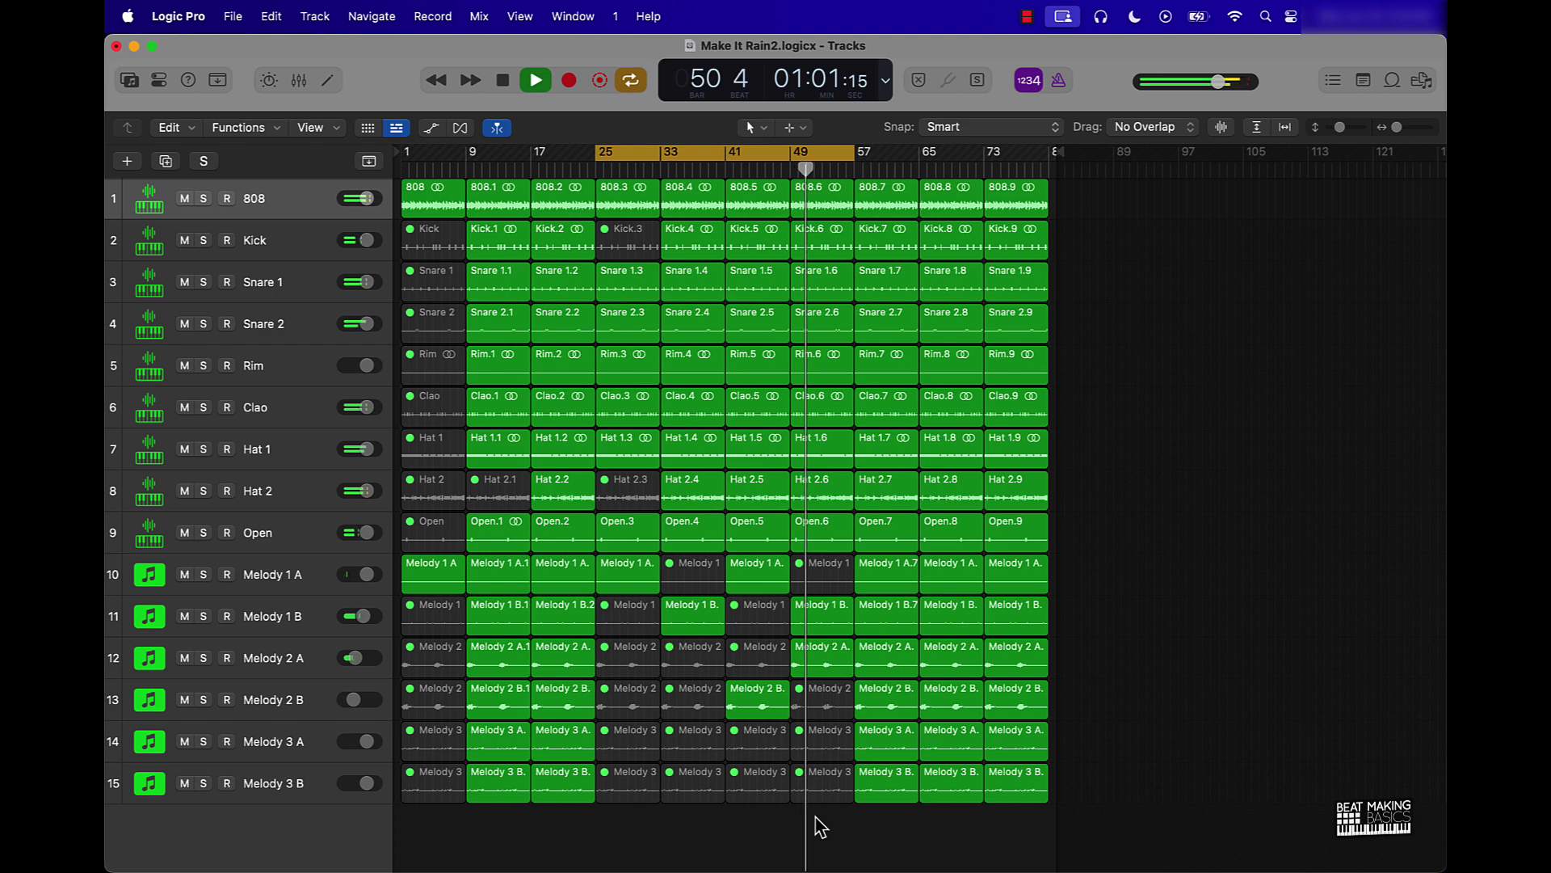
Mute the Hat 2 region at bar 57 and stop playback.
left_click(880, 502)
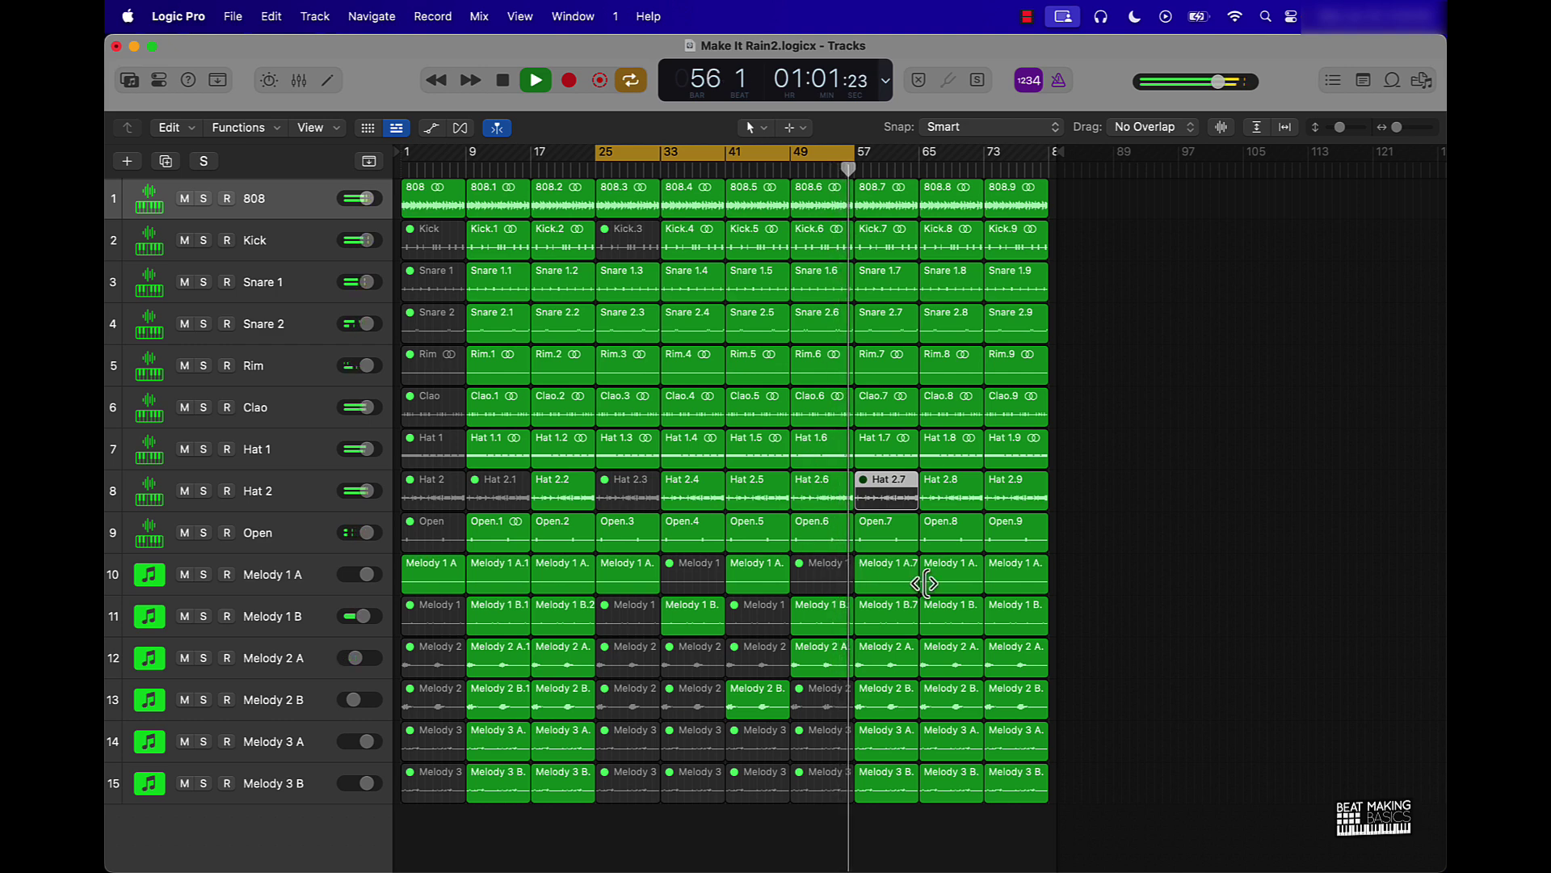
key("space")
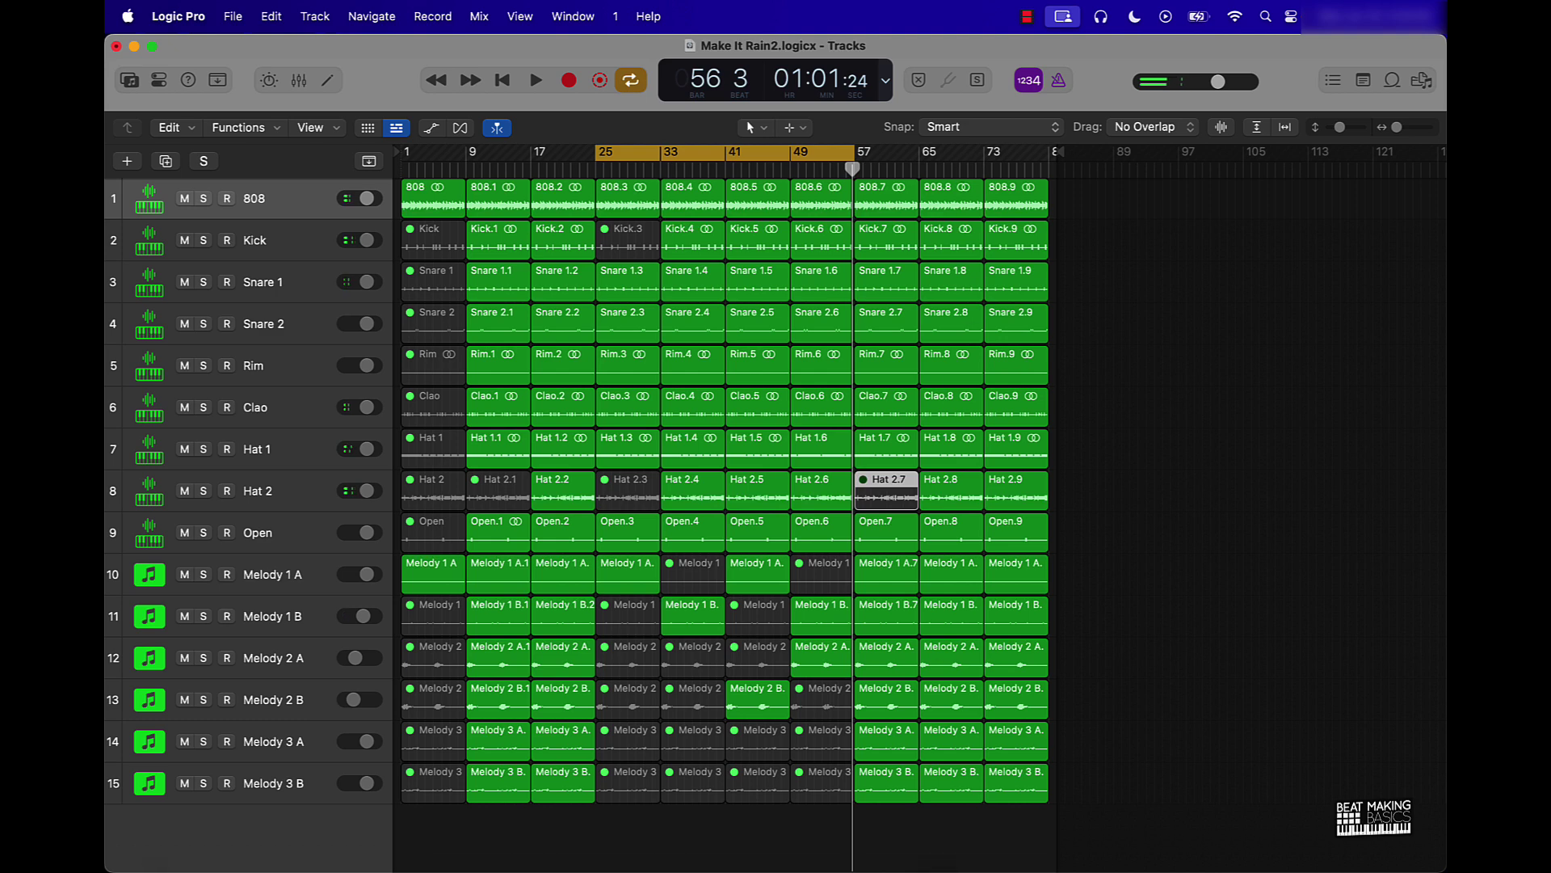
left_click(988, 846)
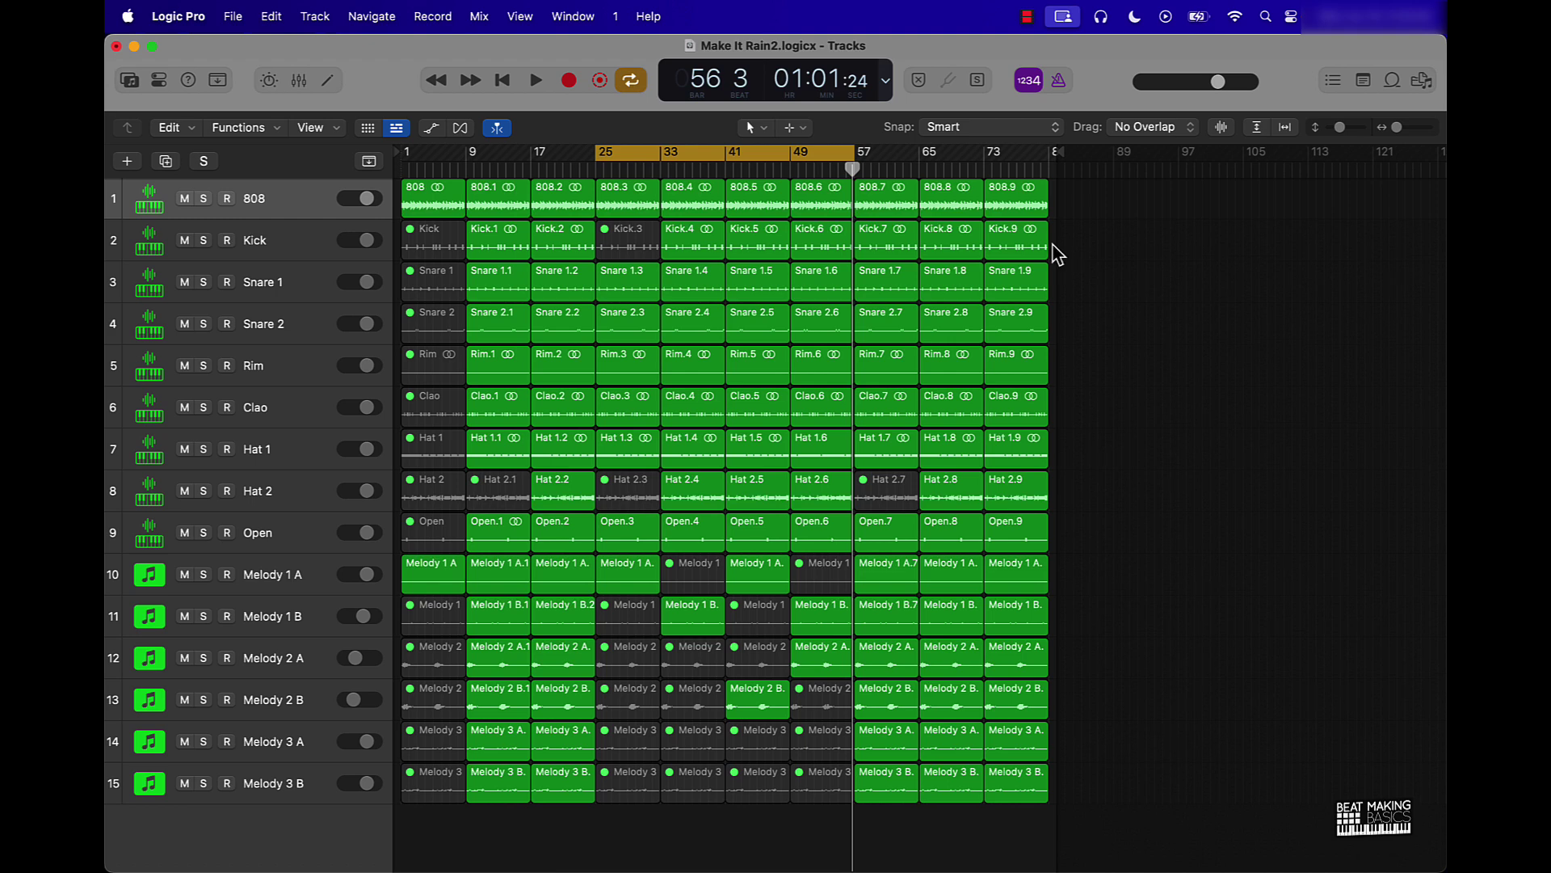
Mute the bar 73 regions of Snare 1 through Open and of Melody 2 A through Melody 3 B.
left_click_drag(1054, 279, 997, 555)
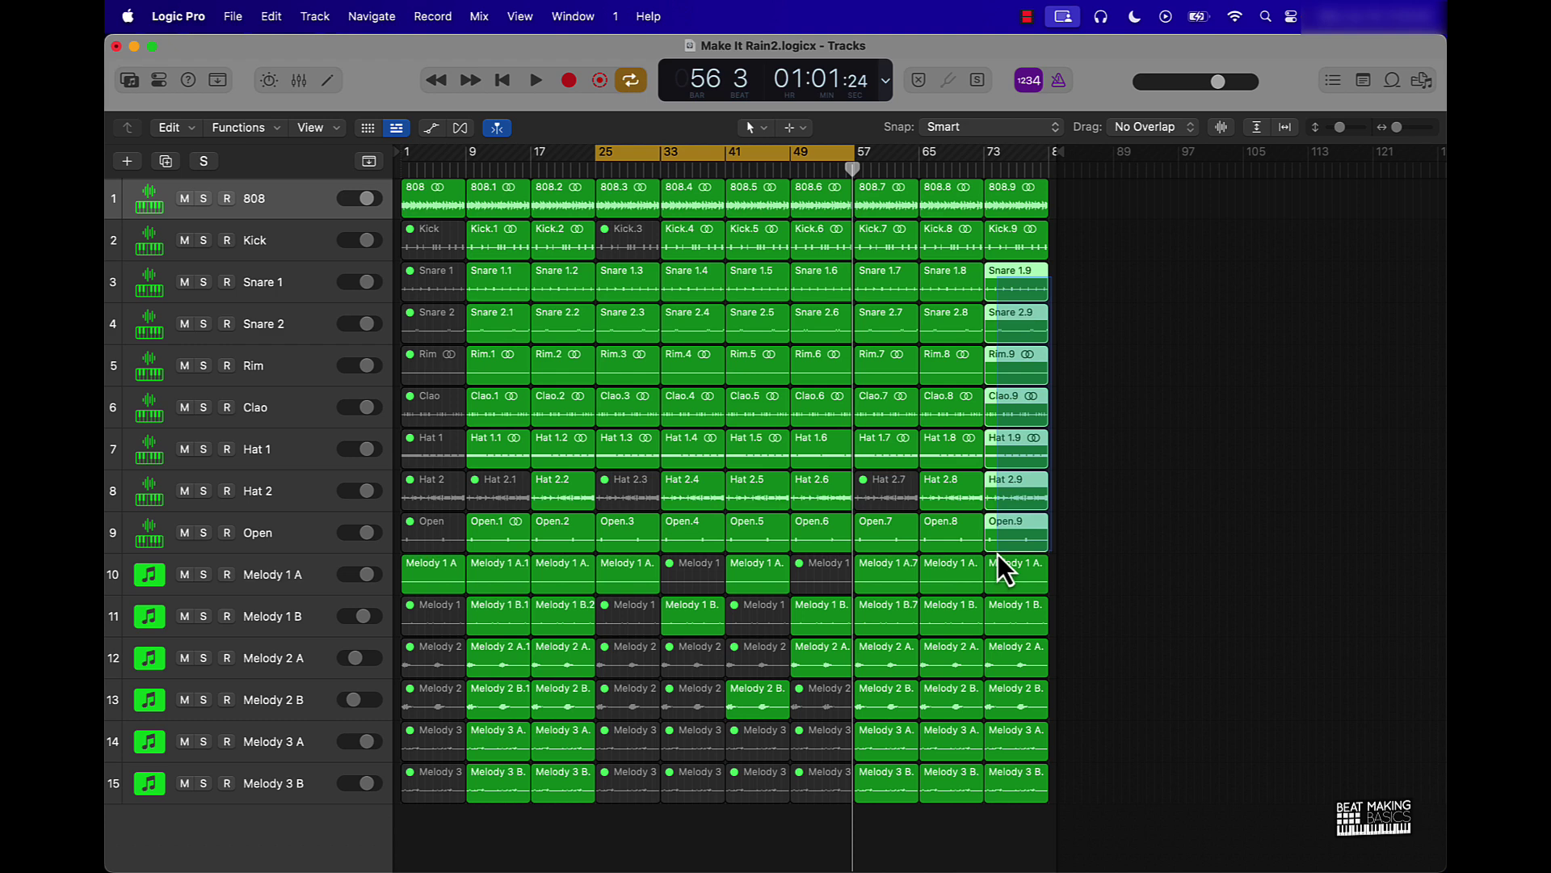
key("ctrl+m")
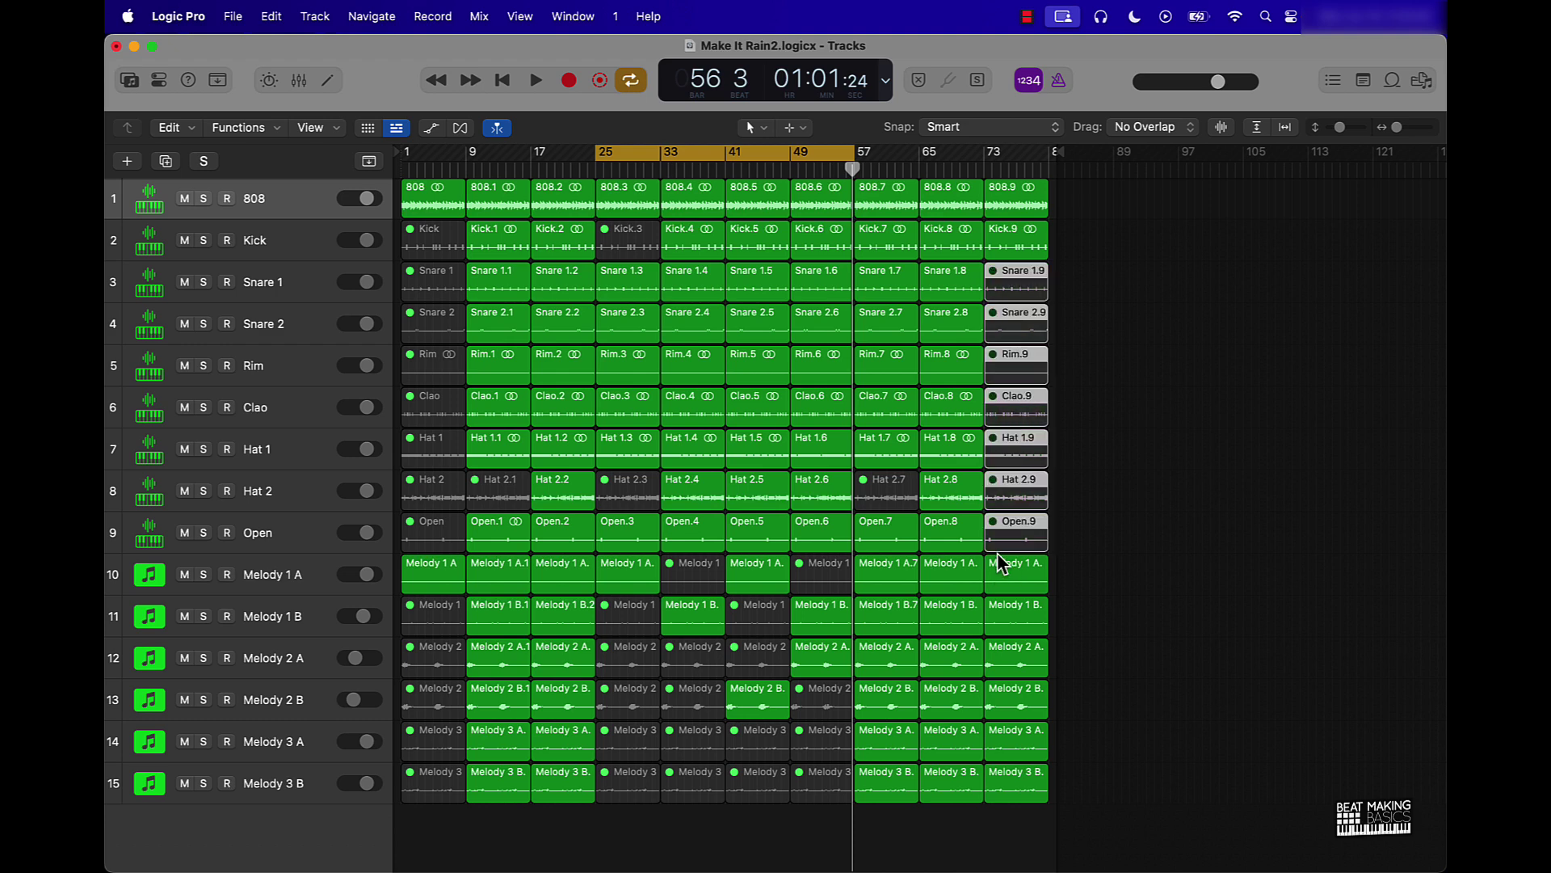
left_click(1022, 820)
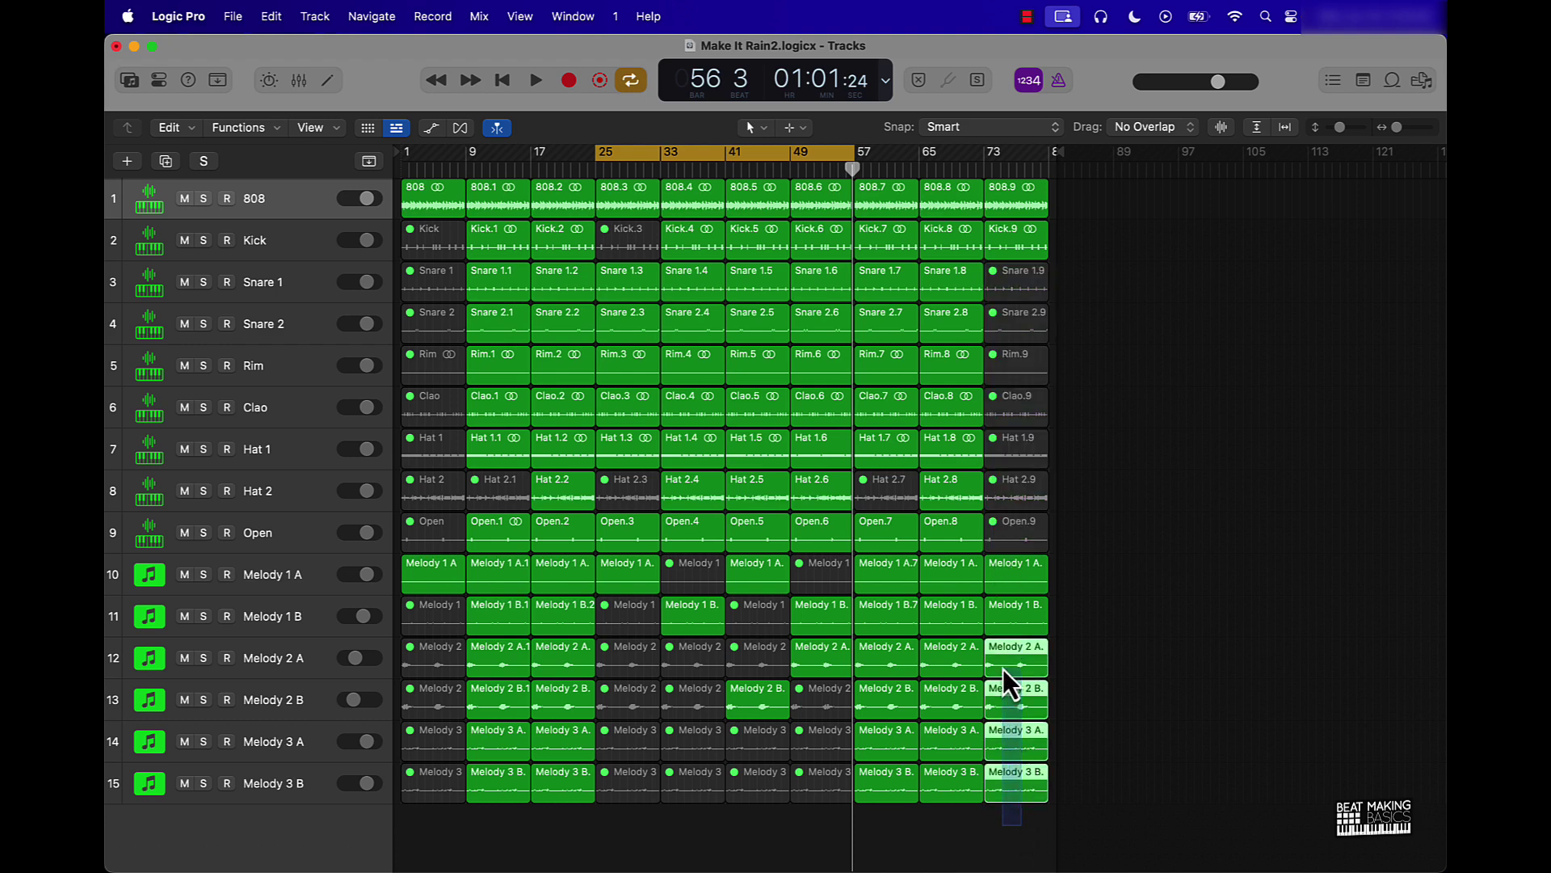
left_click_drag(1002, 666, 1002, 665)
key("ctrl+m")
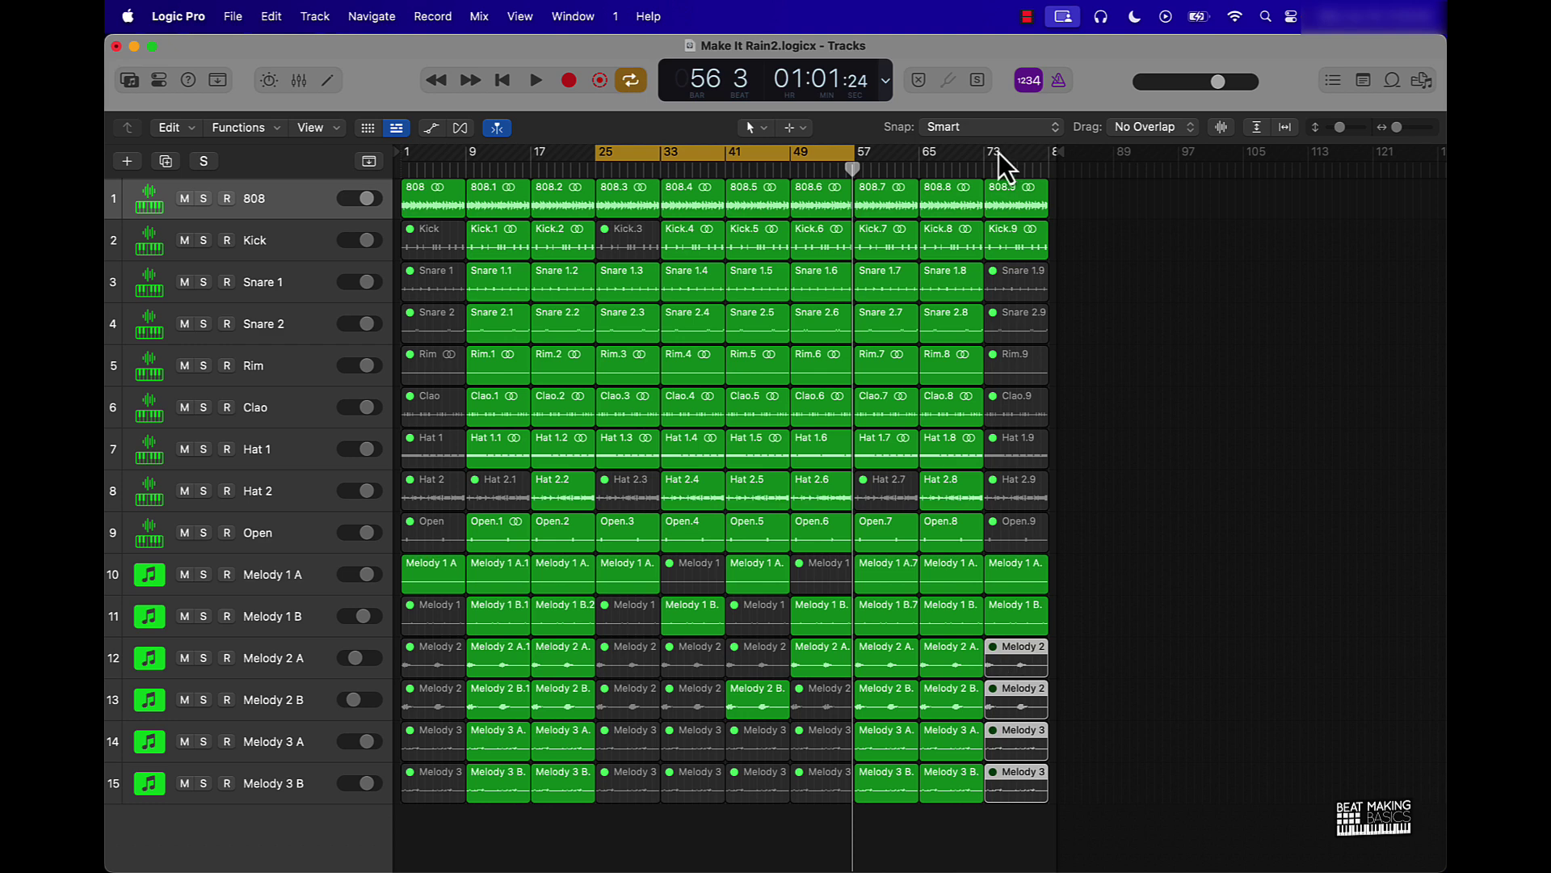
Play the ending from bar 72 and mute the Kick region at bar 73, leaving the Kick track itself unmuted.
double_click(978, 164)
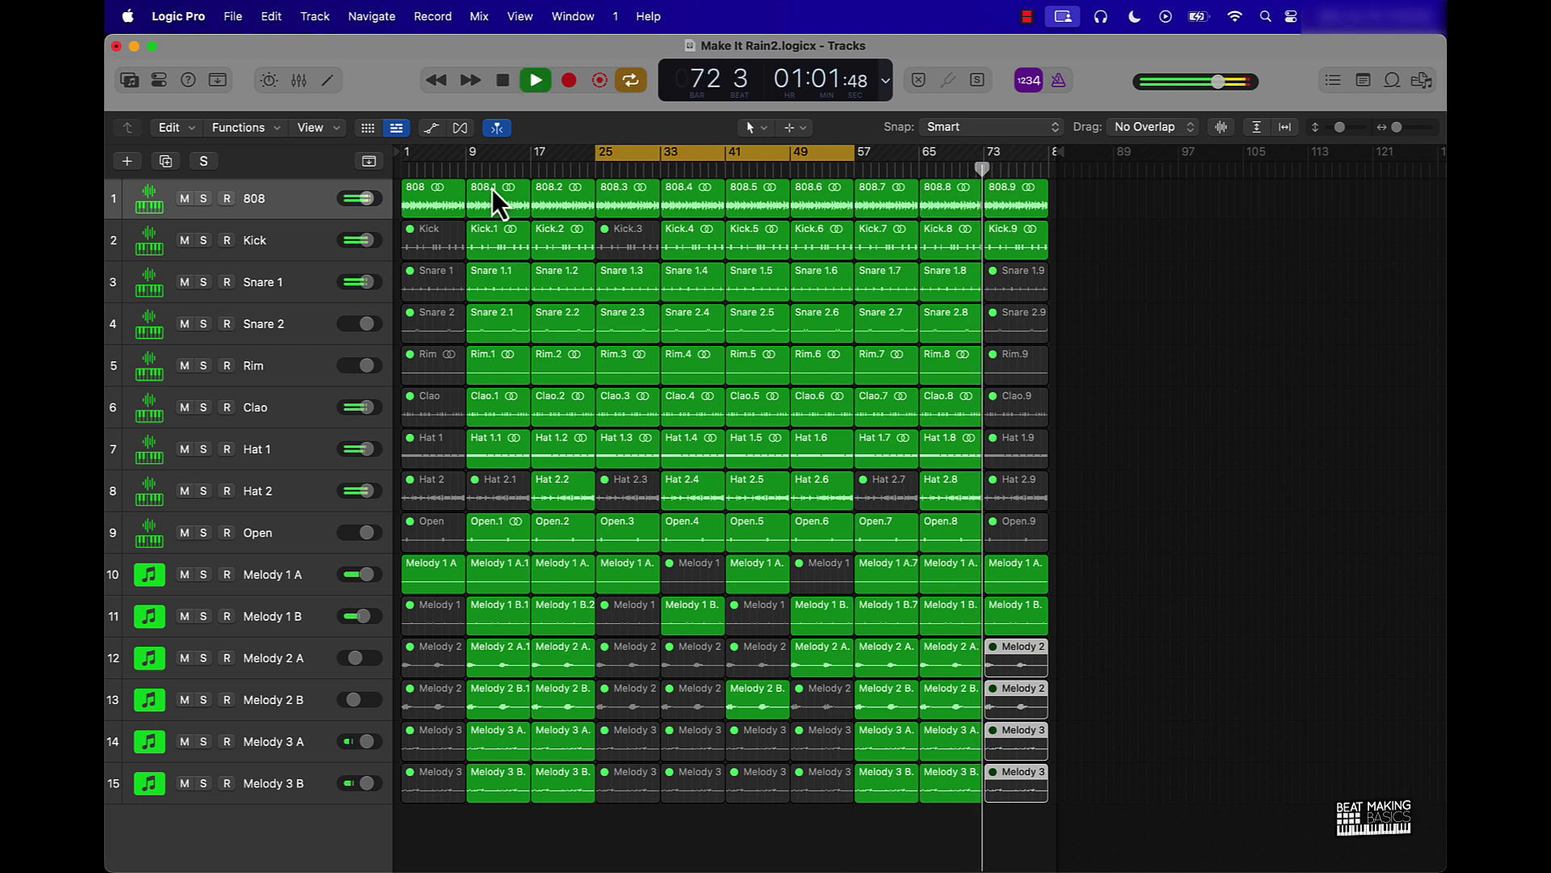
left_click(181, 240)
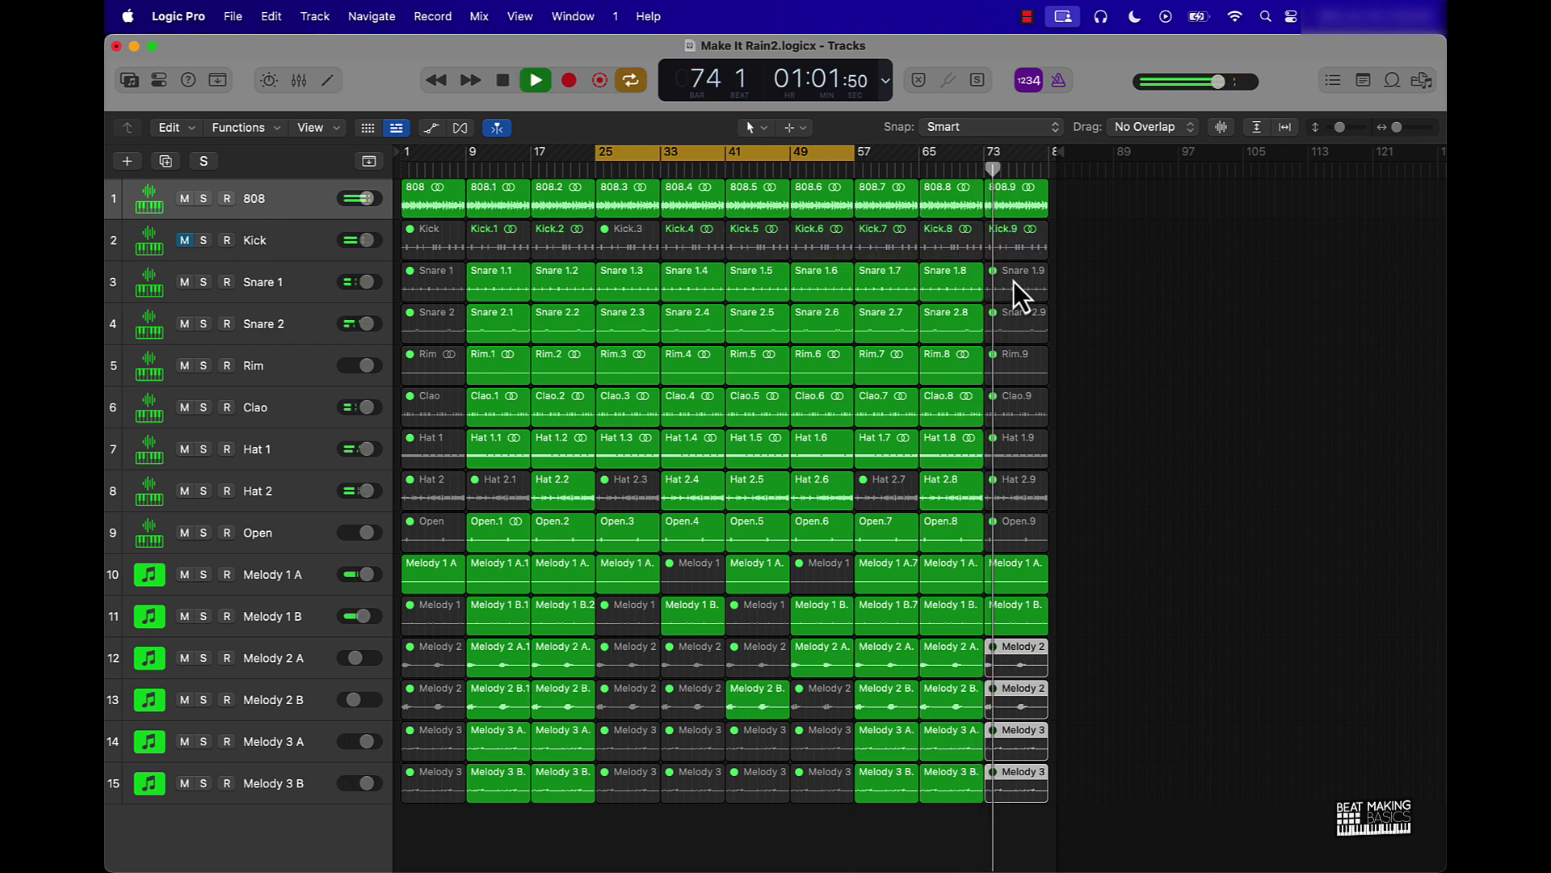
left_click(1012, 245)
key("ctrl+m")
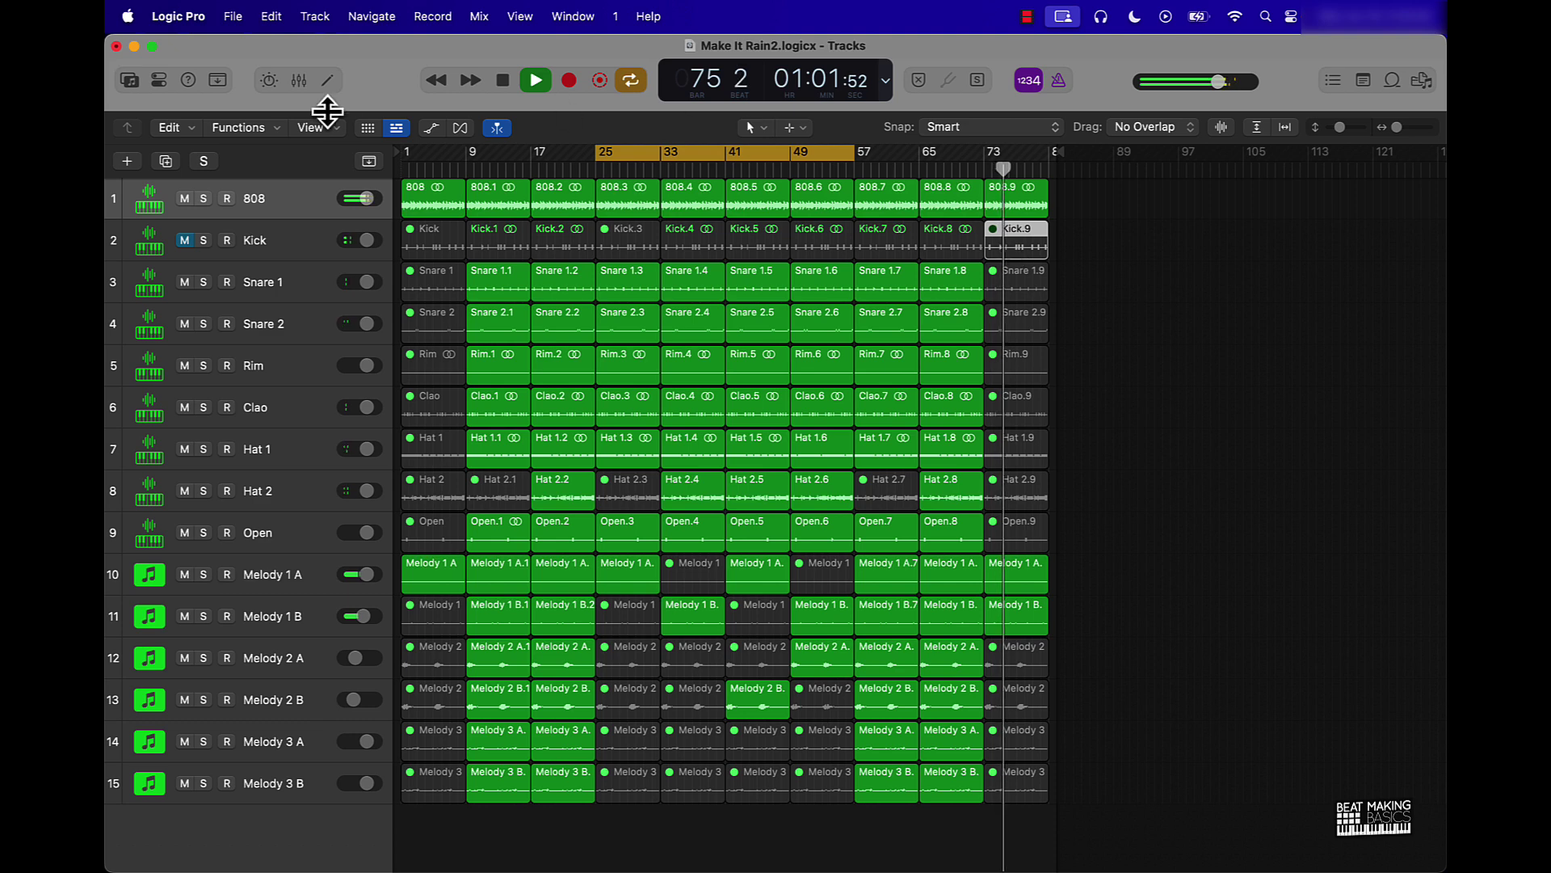
left_click(184, 240)
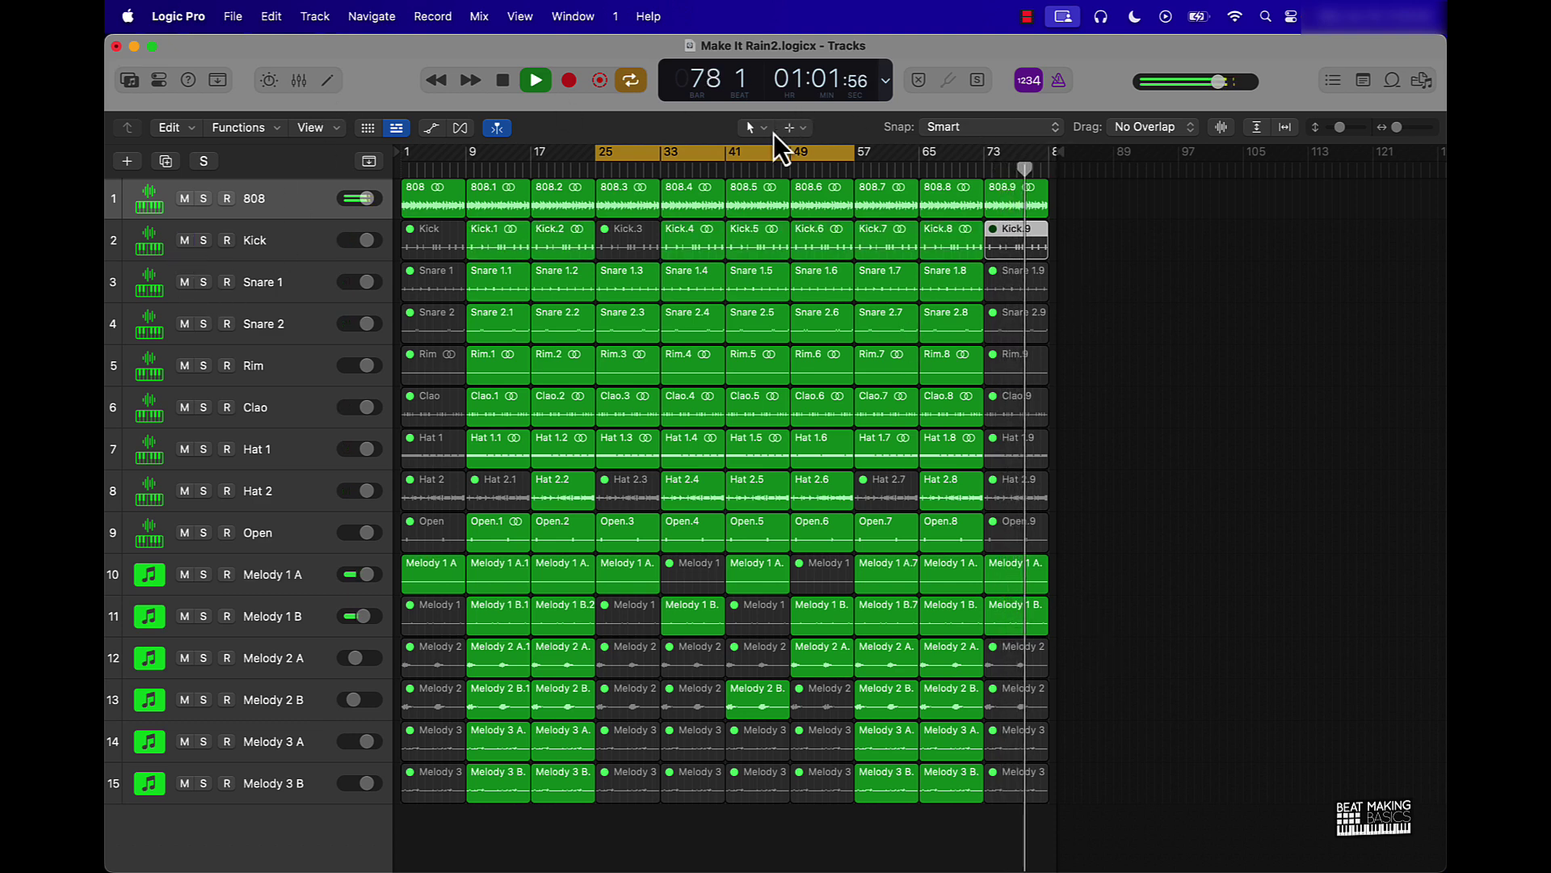
Turn off the cycle range, stop playback after the last section and clear the region selection.
left_click(754, 164)
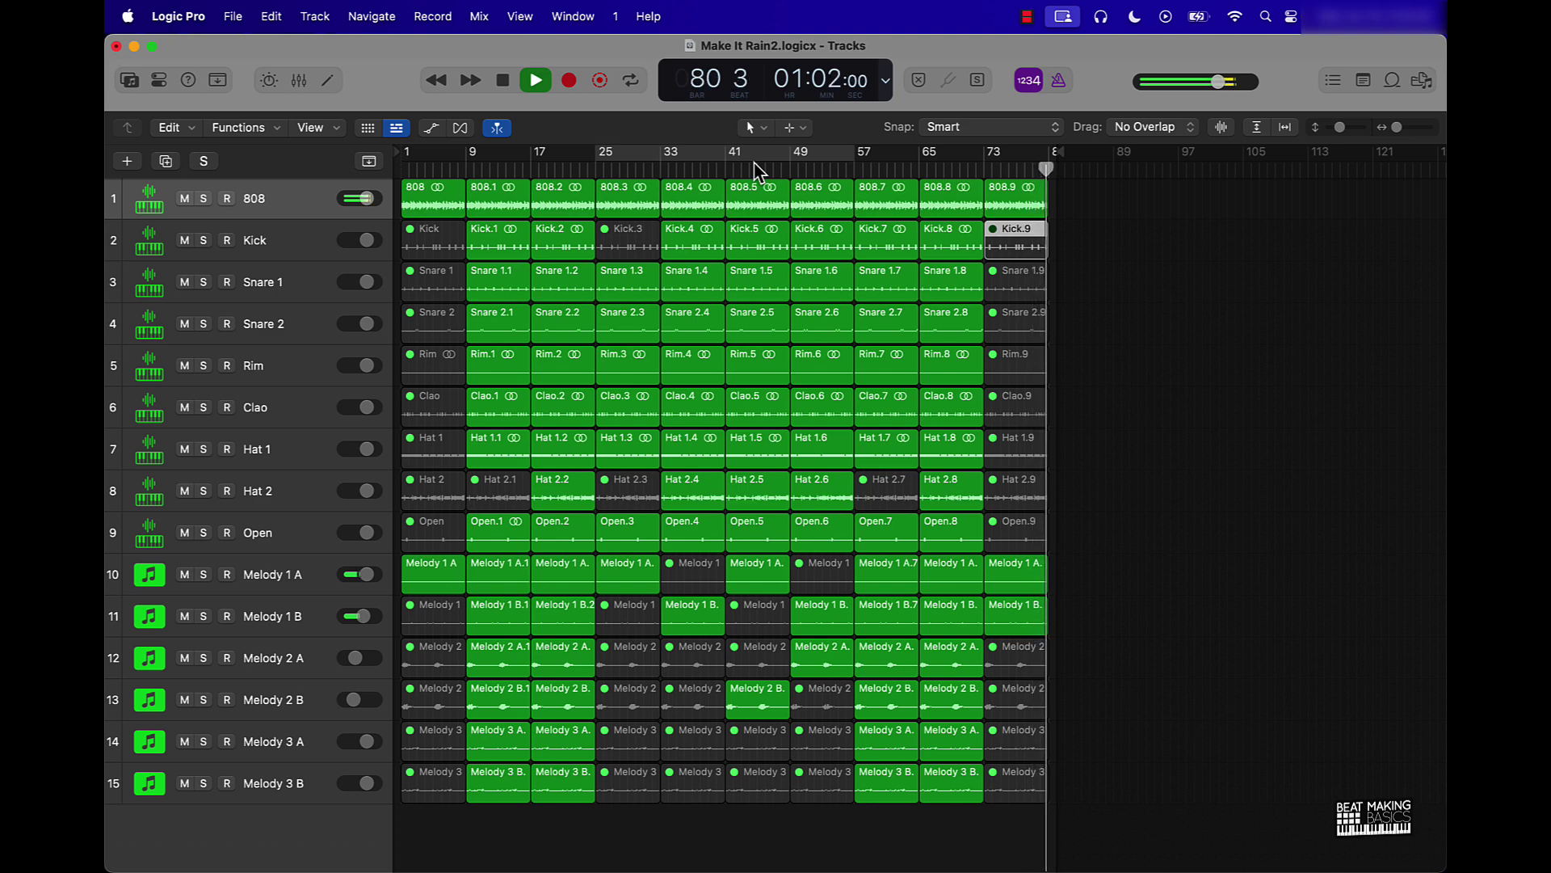
key("space")
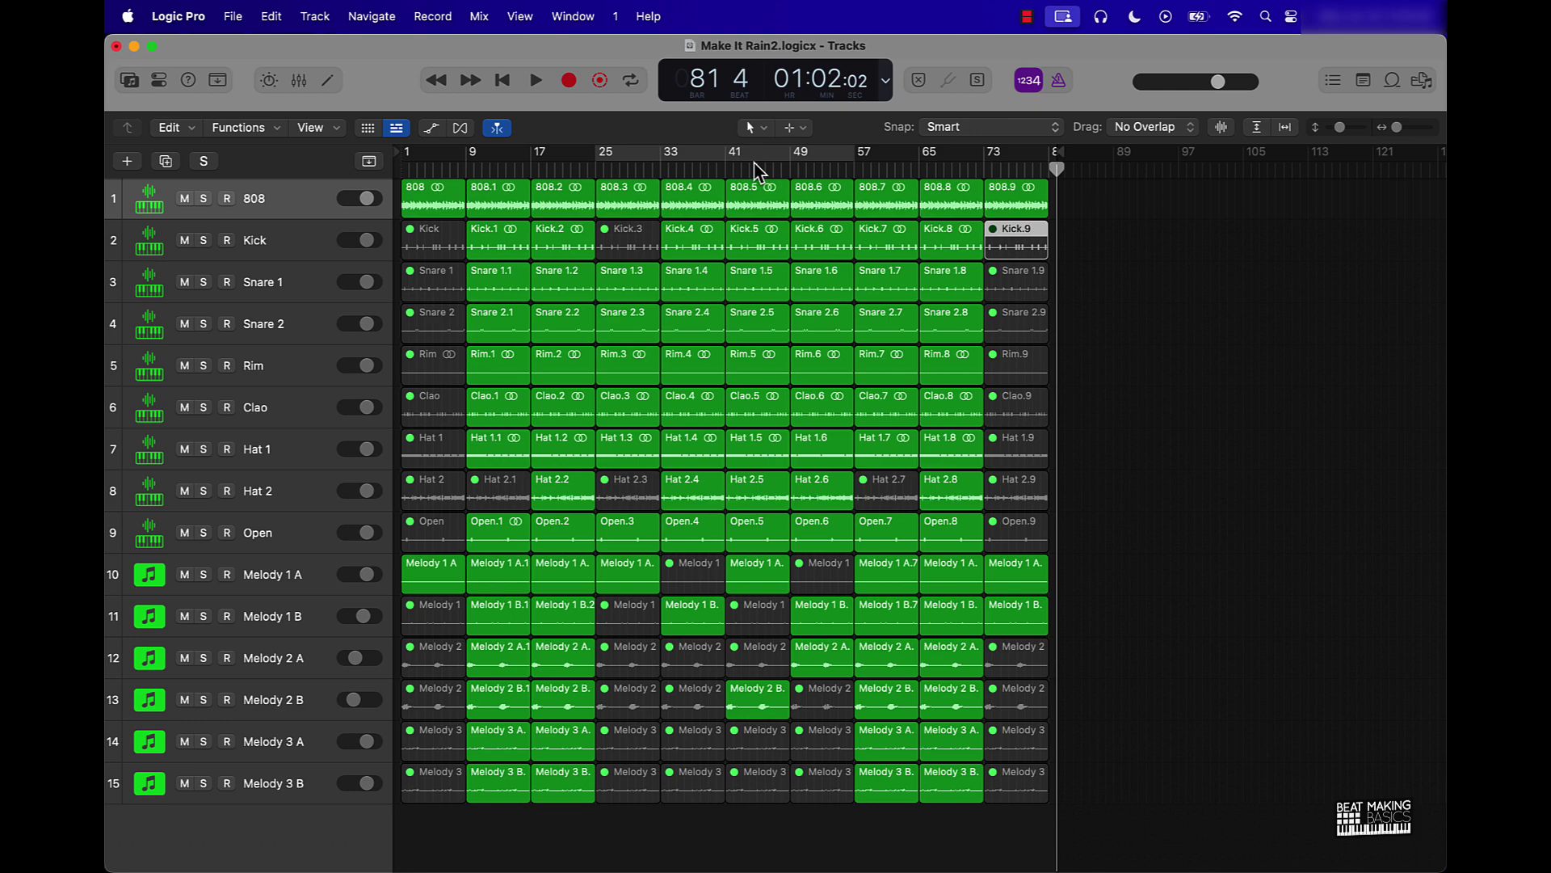
left_click(628, 826)
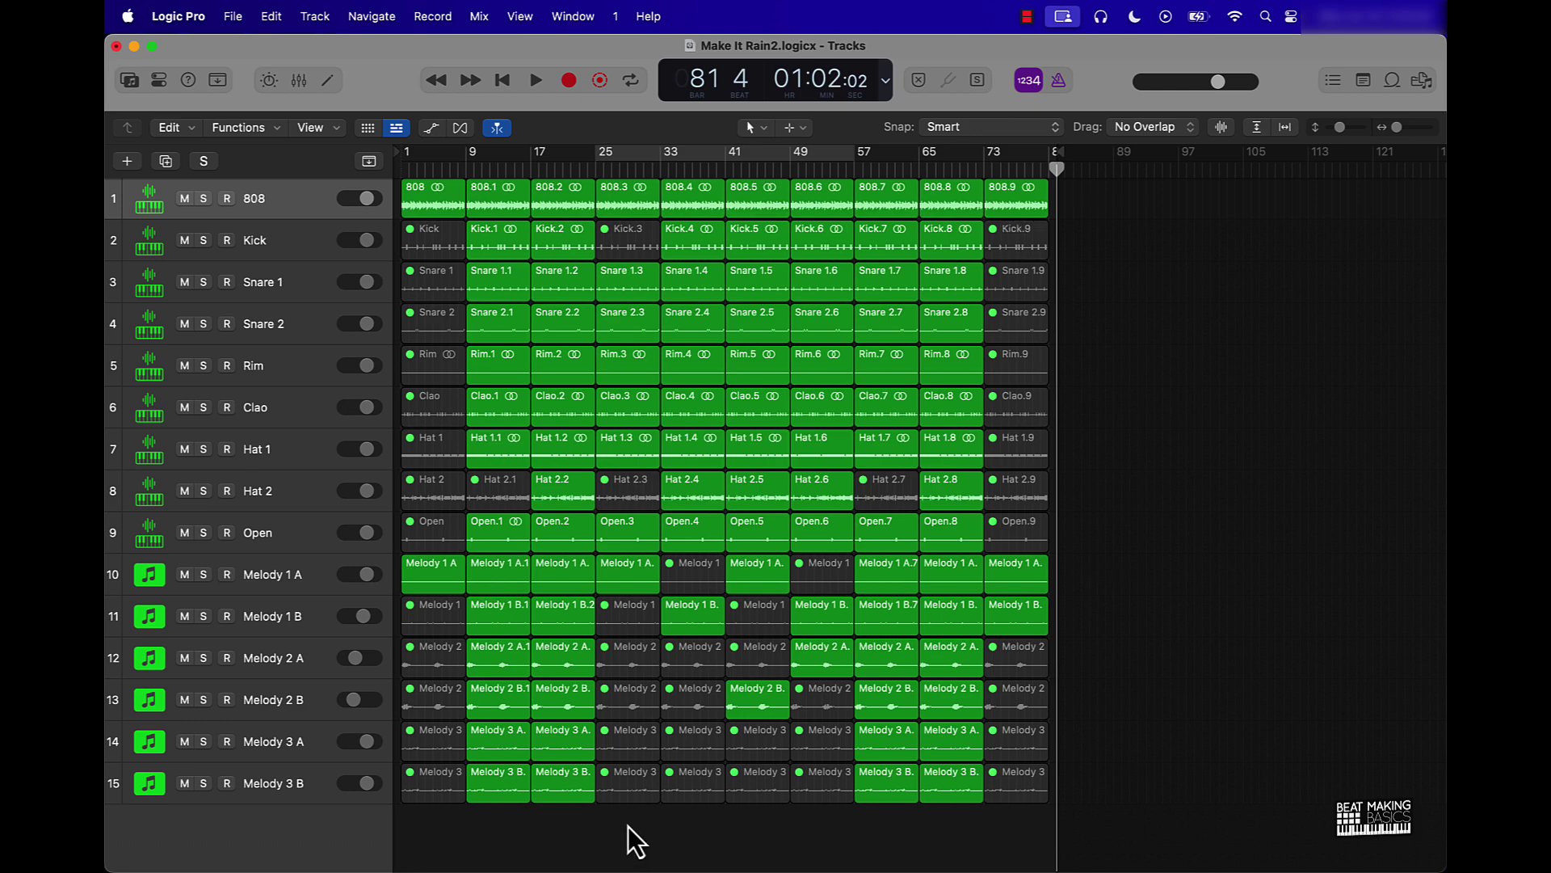
Split the bar 41 regions on all tracks at bar 41 beat 3.
left_click(628, 825, "ctrl+alt")
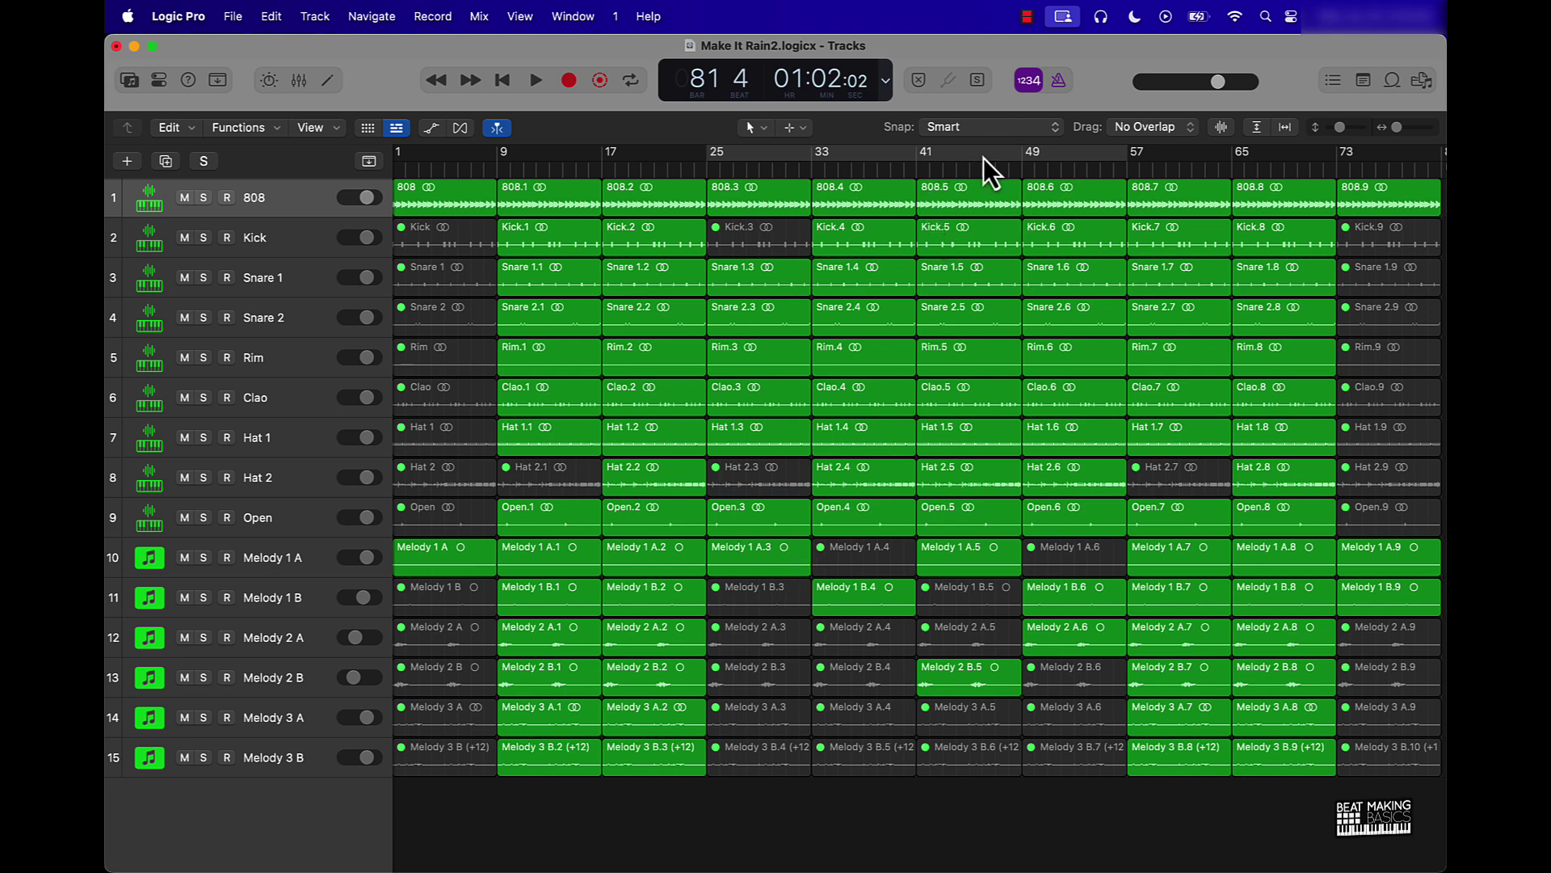
scroll(960, 164, "up", 5)
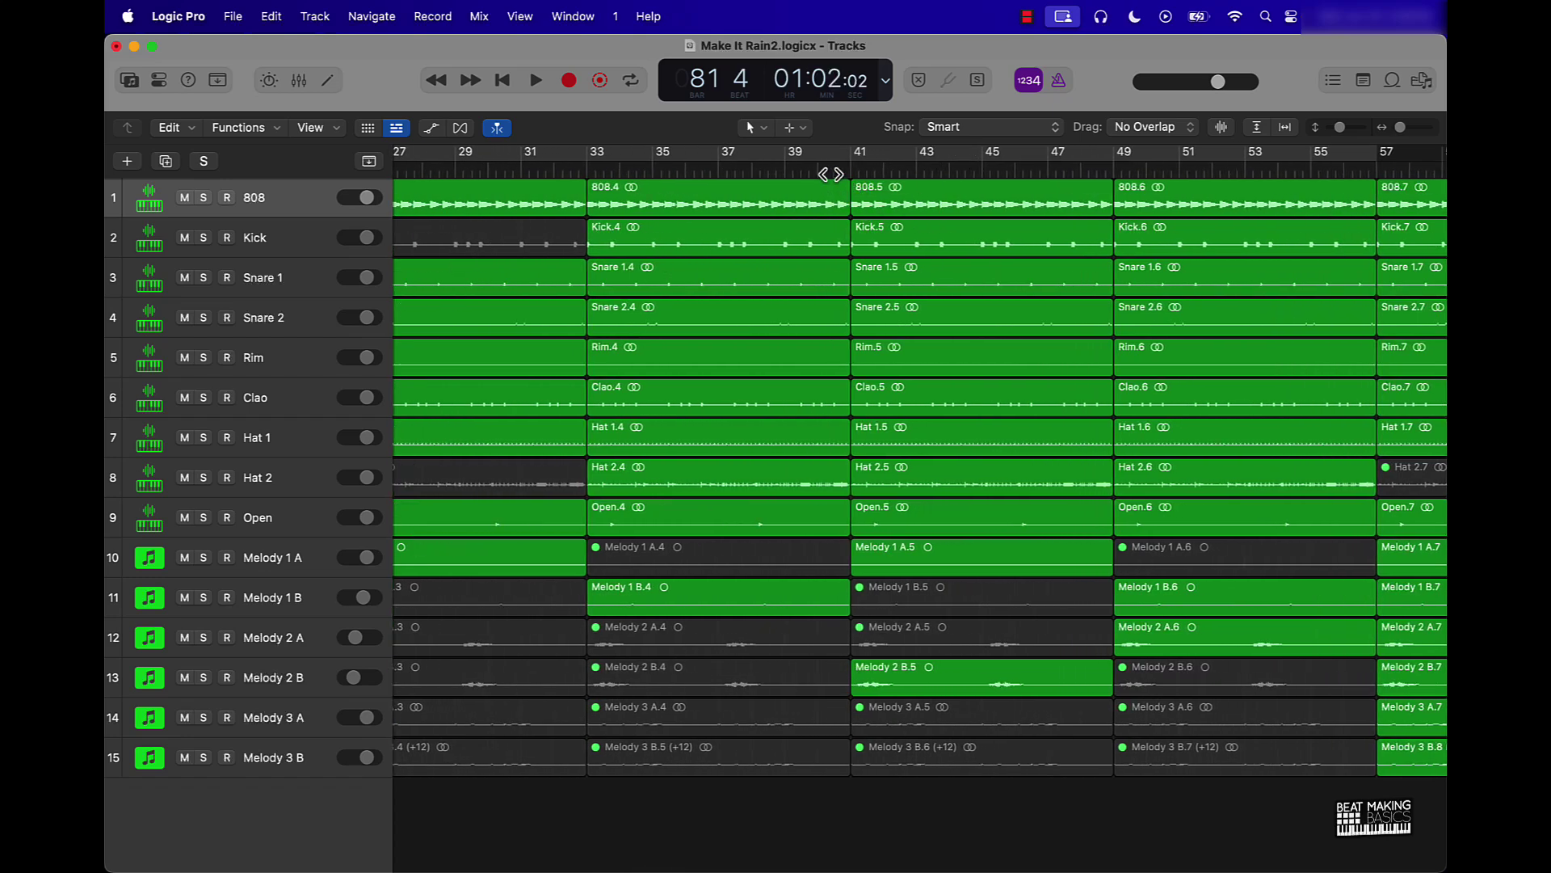
left_click_drag(867, 168, 834, 168)
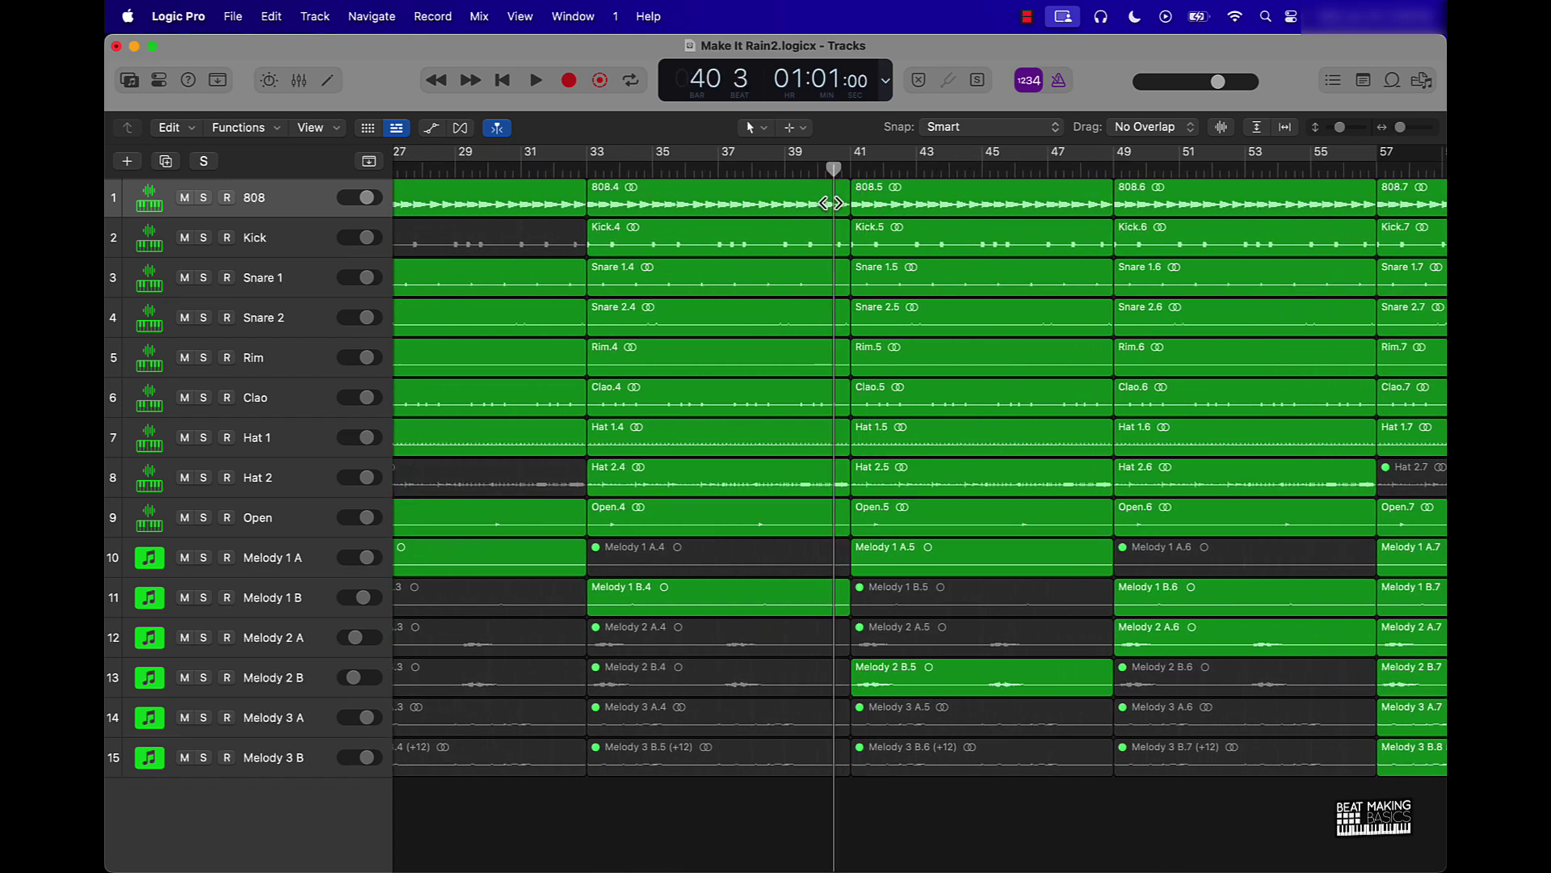
left_click(870, 170)
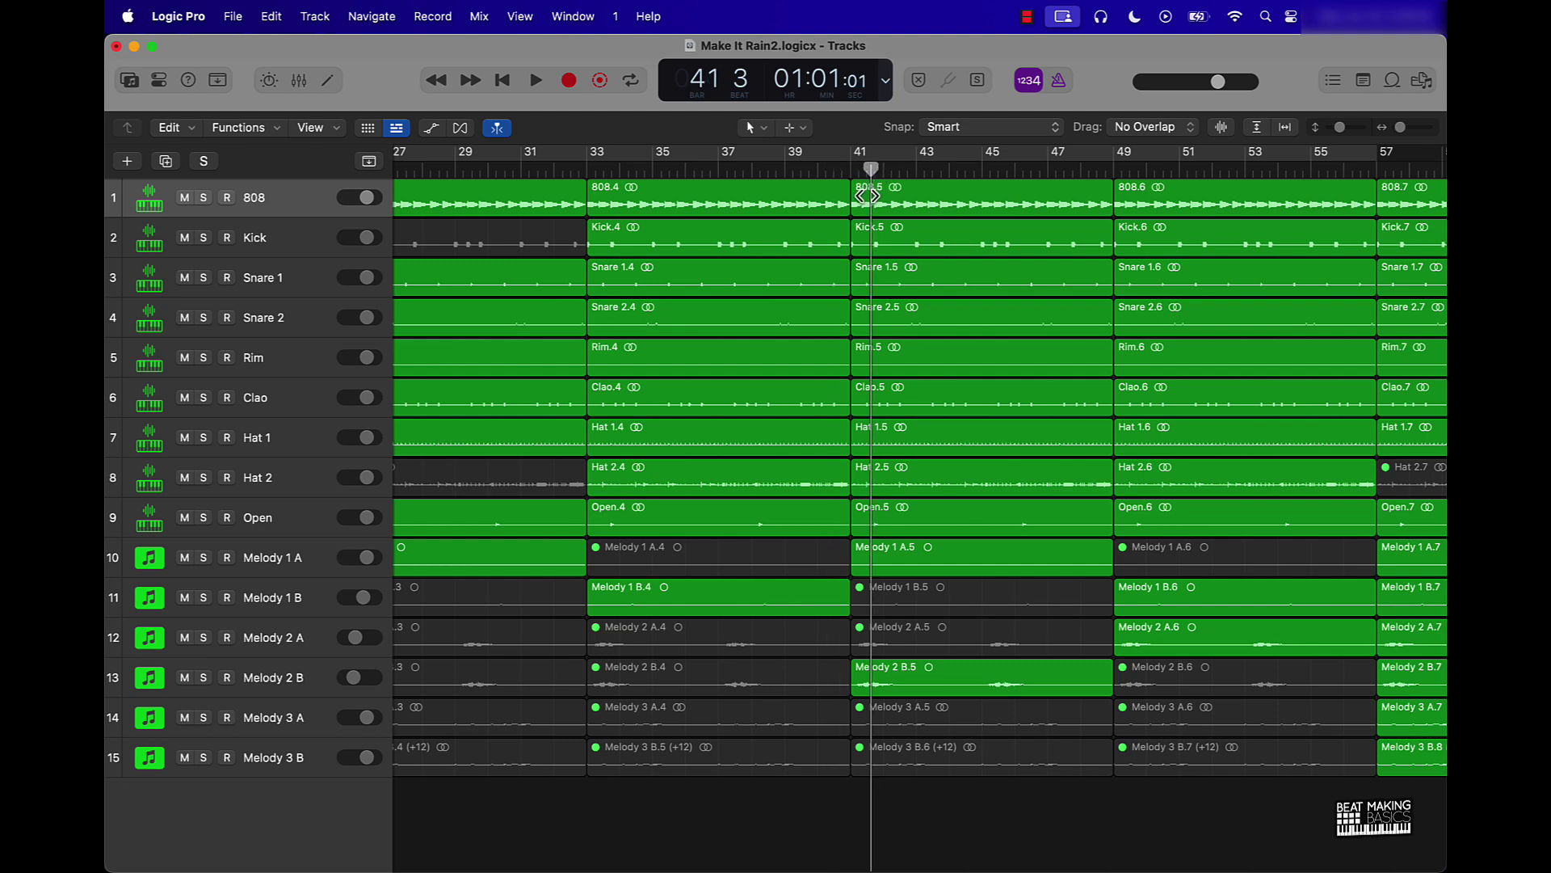
left_click_drag(868, 195, 866, 197)
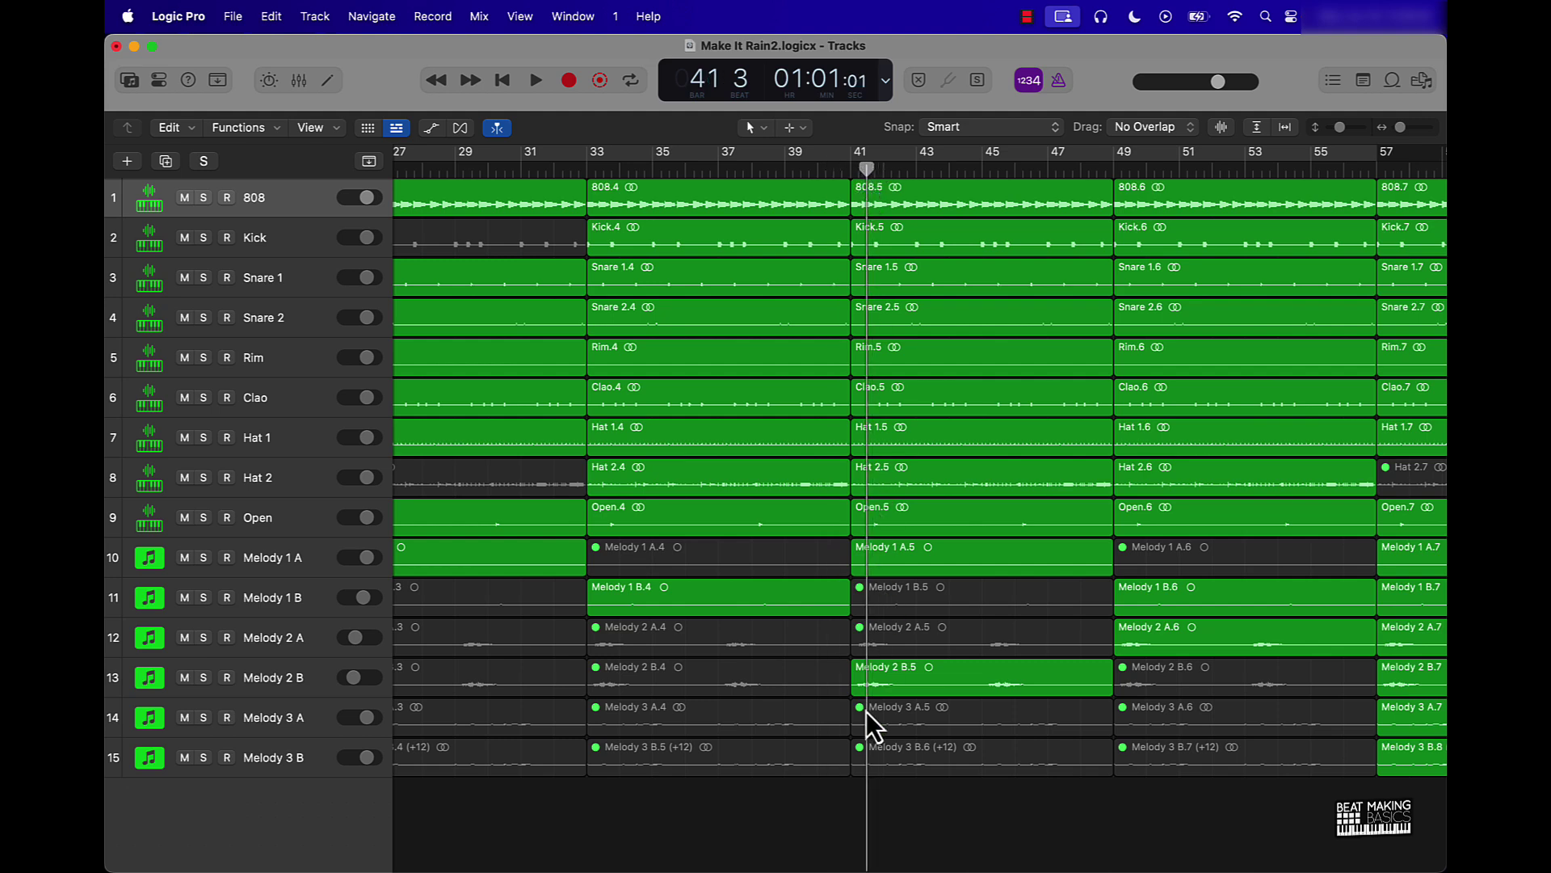
left_click_drag(903, 855, 880, 44)
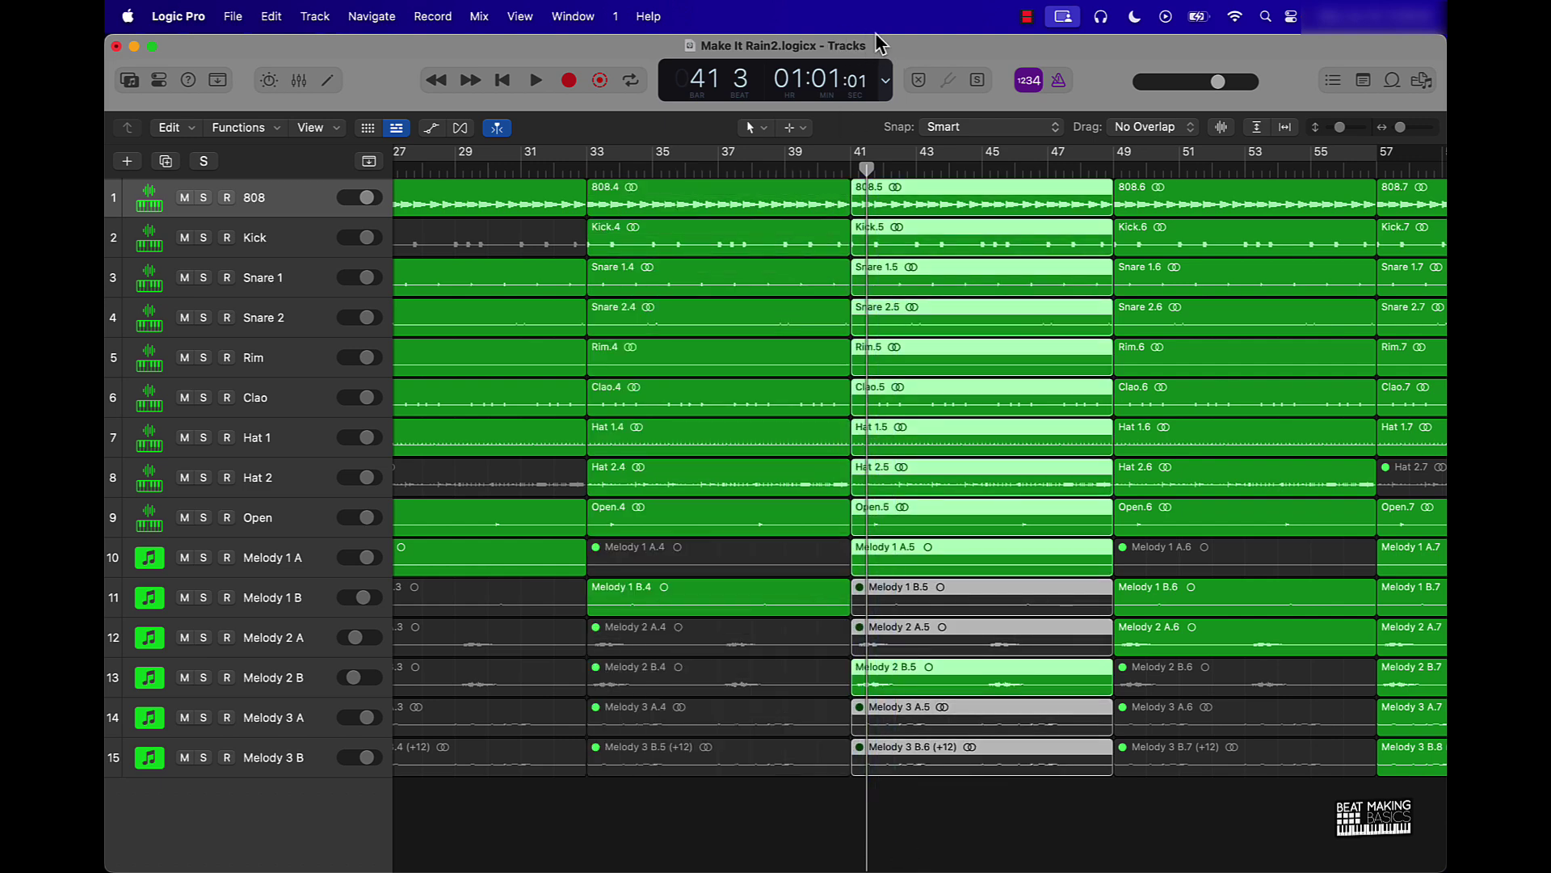
key("super+t")
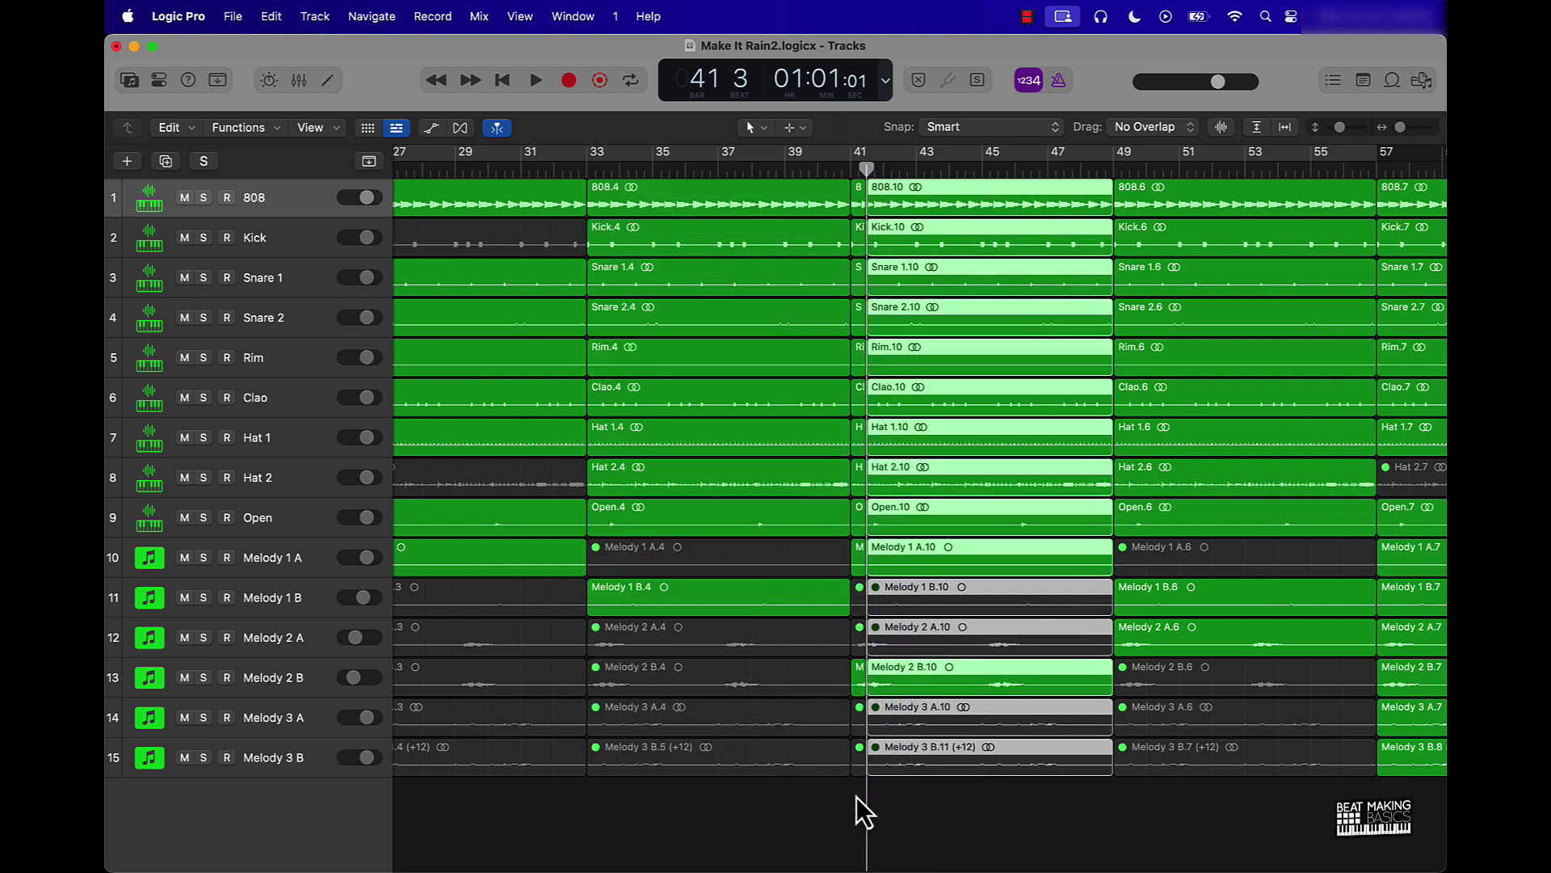
Try copying the two-beat slices at bar 41 to bar 40 beat 3 on all tracks, listen from bar 39 and undo the copy.
left_click_drag(856, 796, 841, 212)
left_click(788, 166)
key("space")
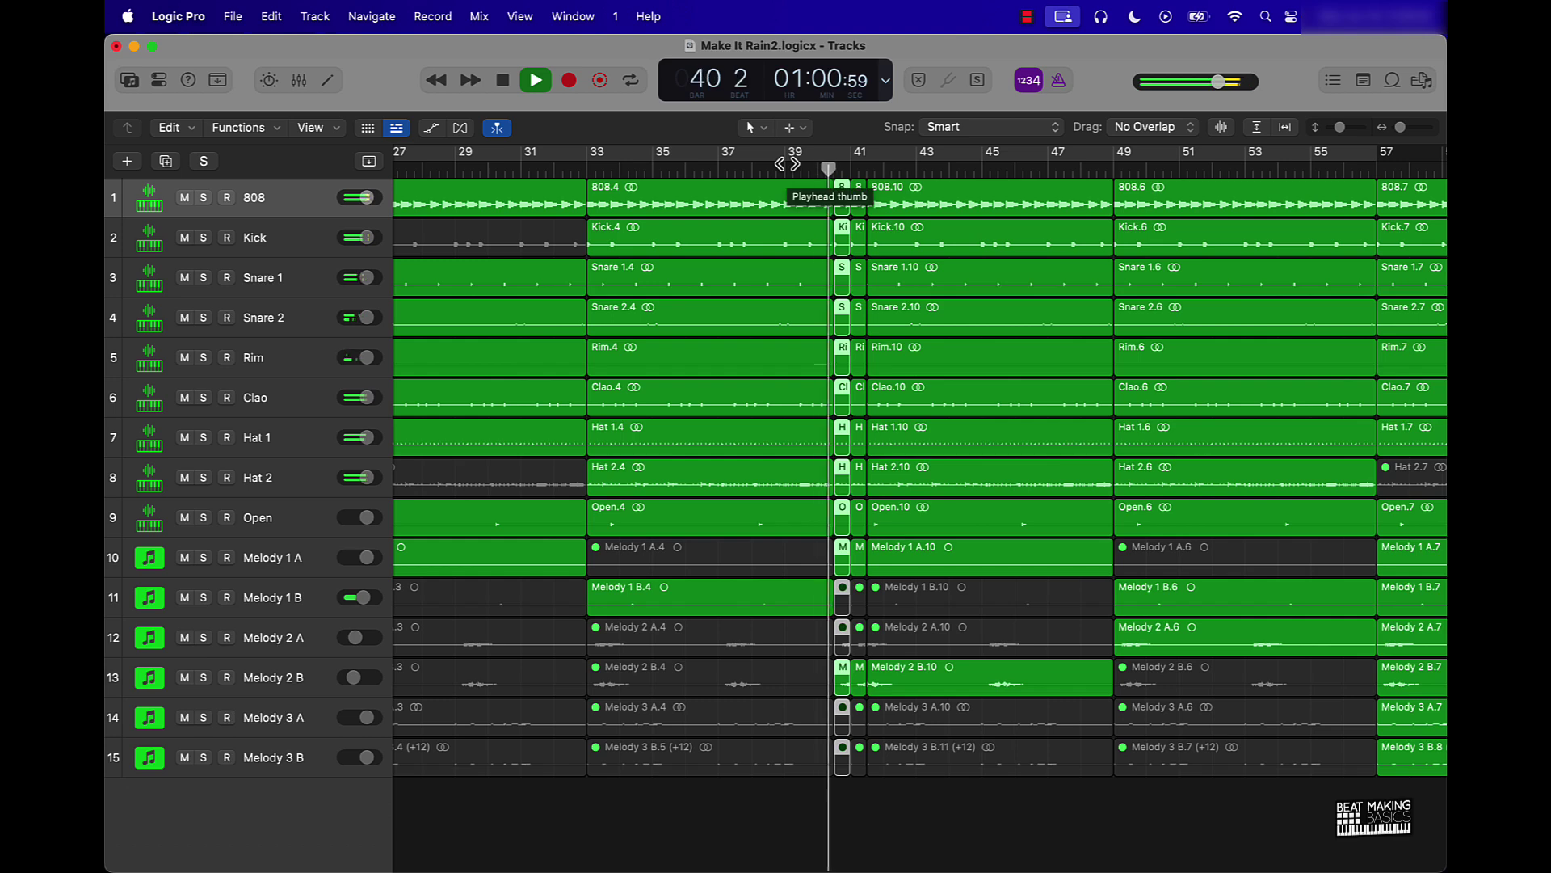
key("space")
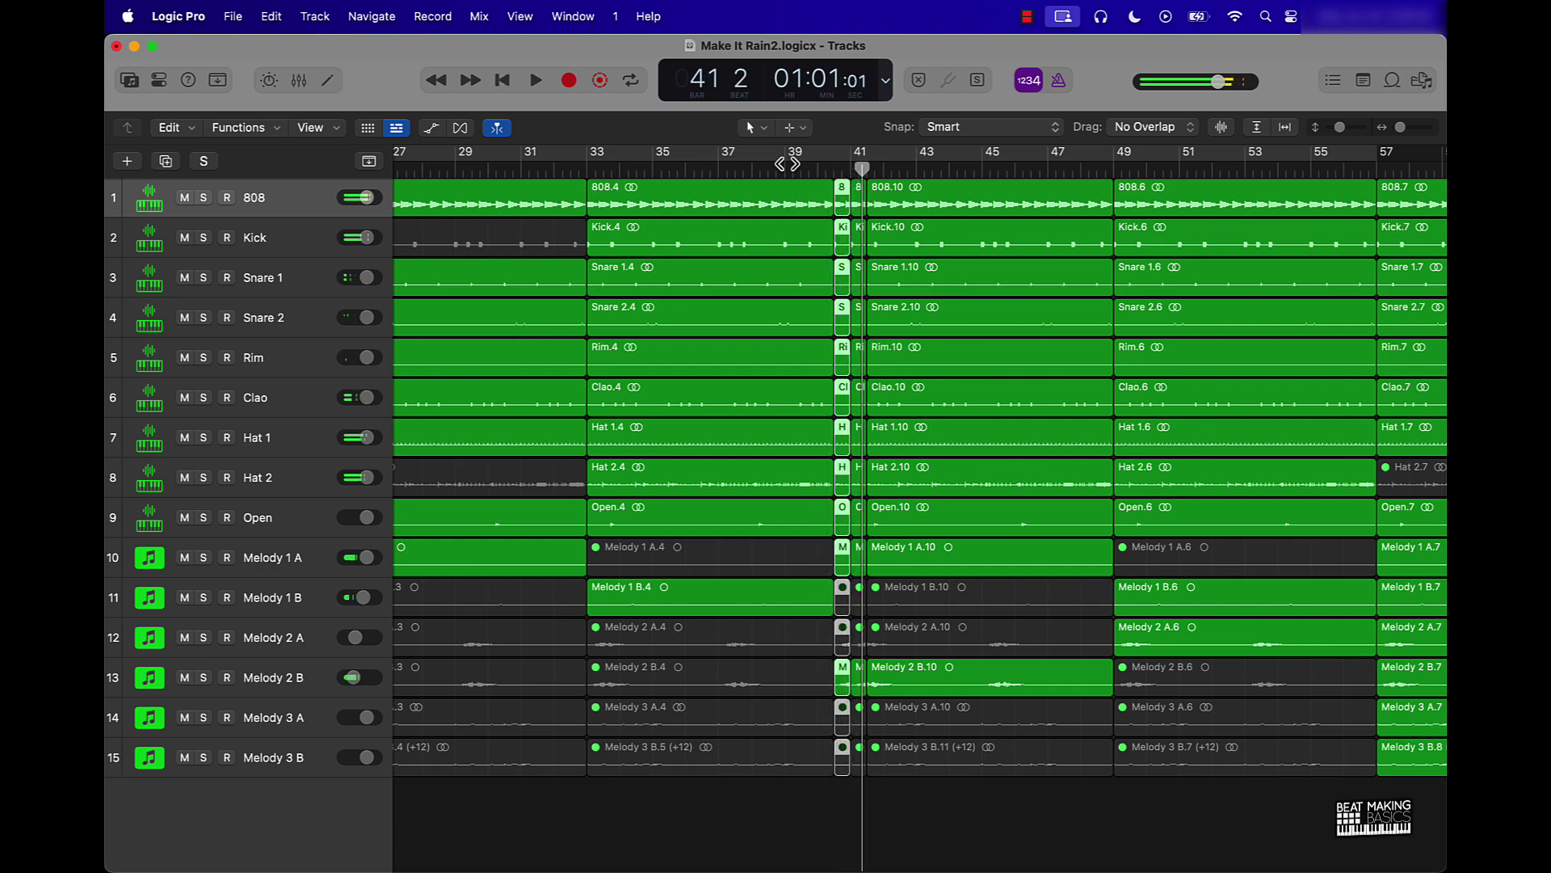
key("super+z")
left_click(787, 164)
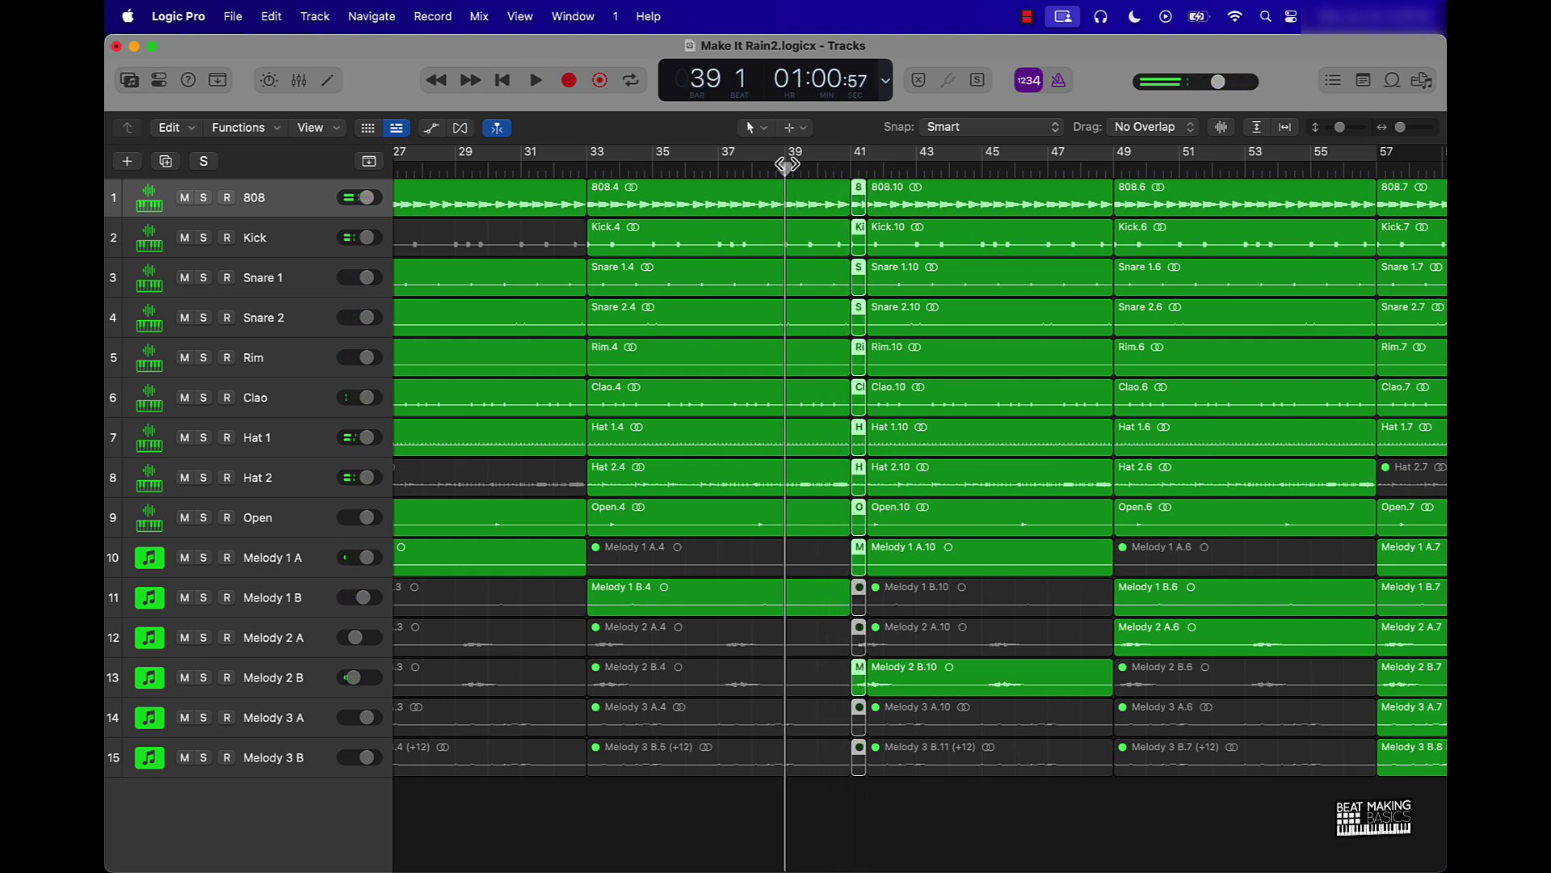
Split the two-beat slices at bar 41 on all tracks at bar 41 beat 2.
key("space")
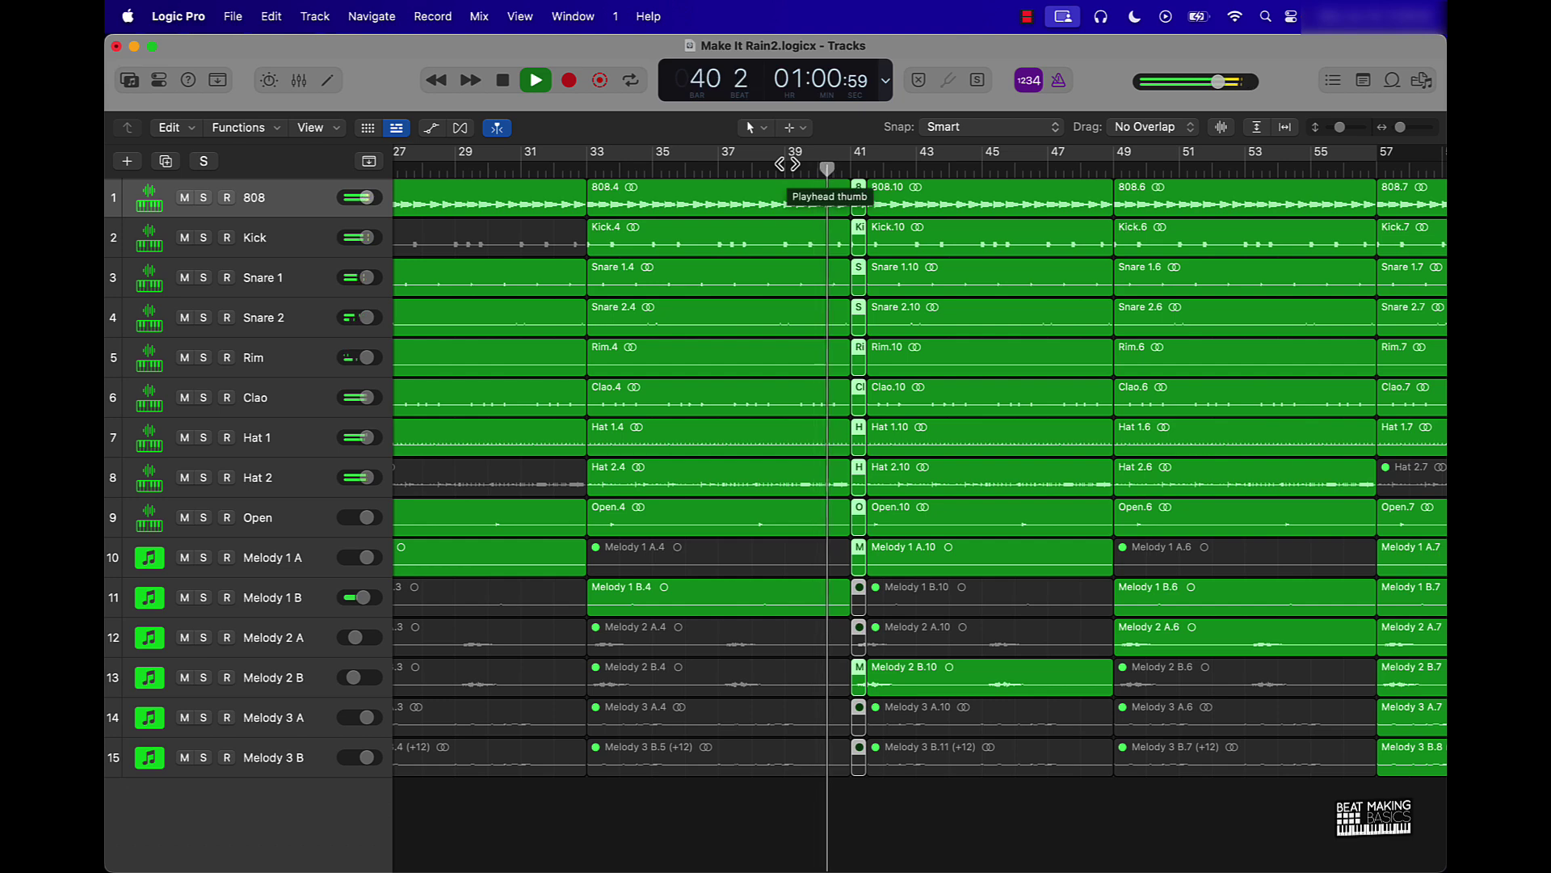
key("space")
key("super+Right")
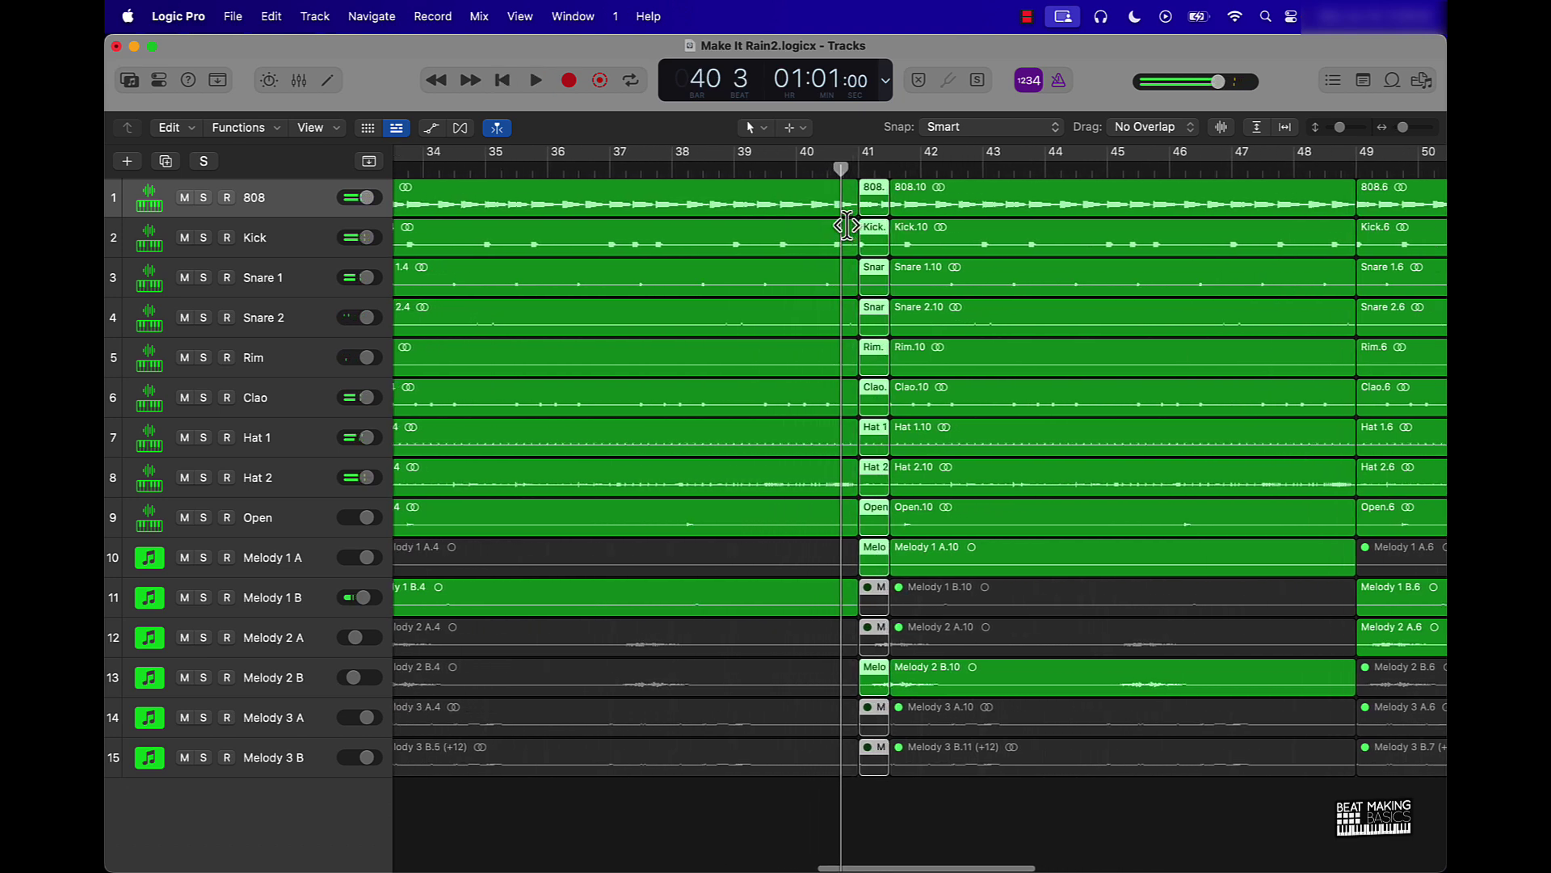
left_click_drag(893, 170, 885, 174)
key("super+t")
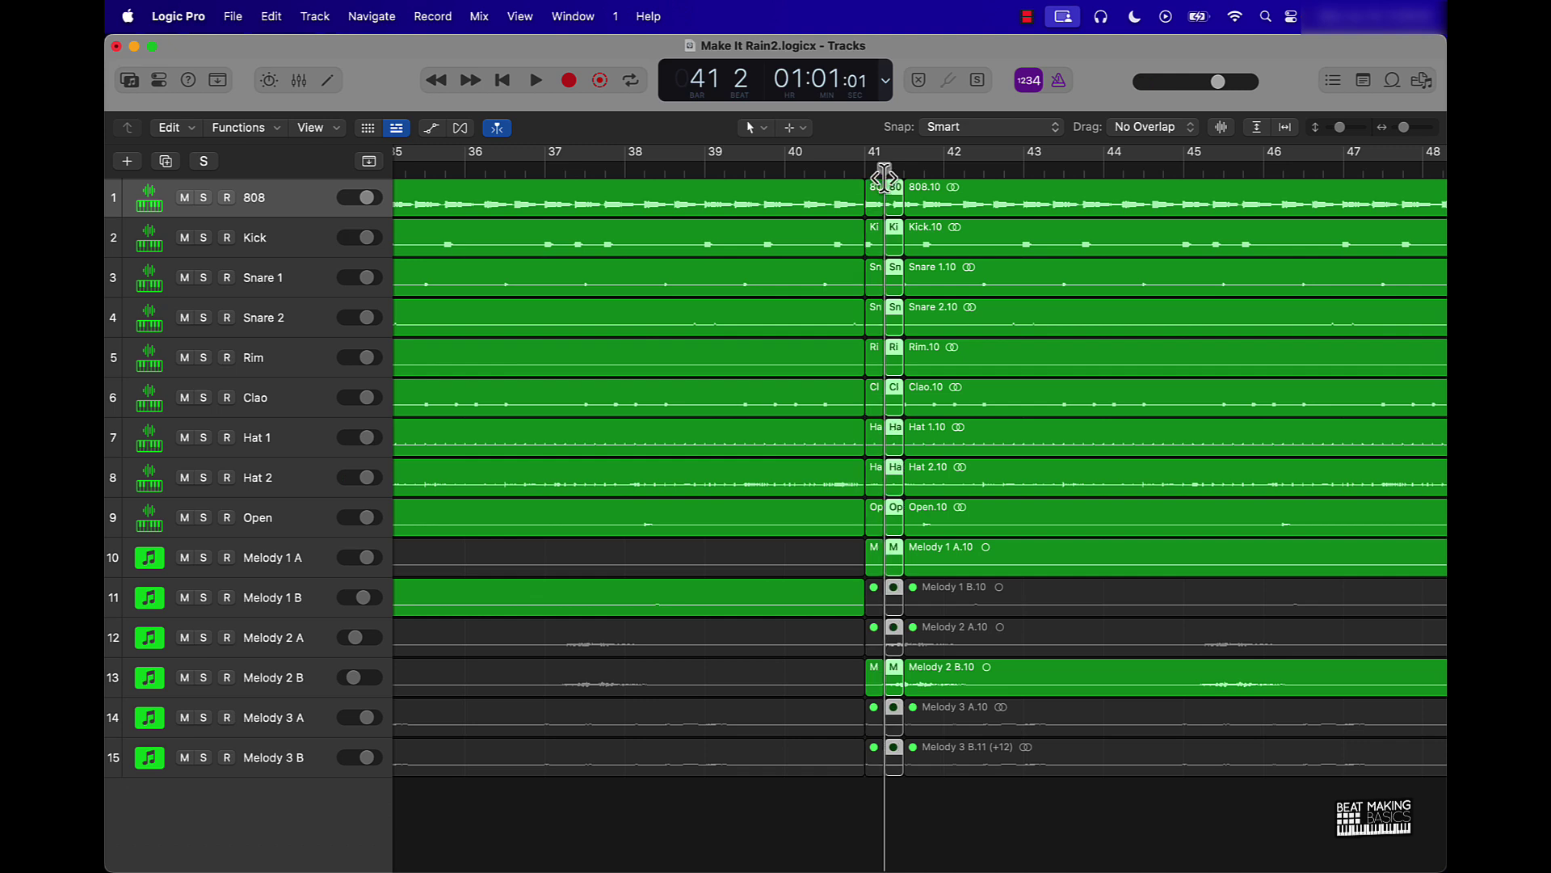
Copy the one-beat slices at bar 41 to bar 40 beat 4 on all tracks and play the transition from bar 38.
left_click(879, 206)
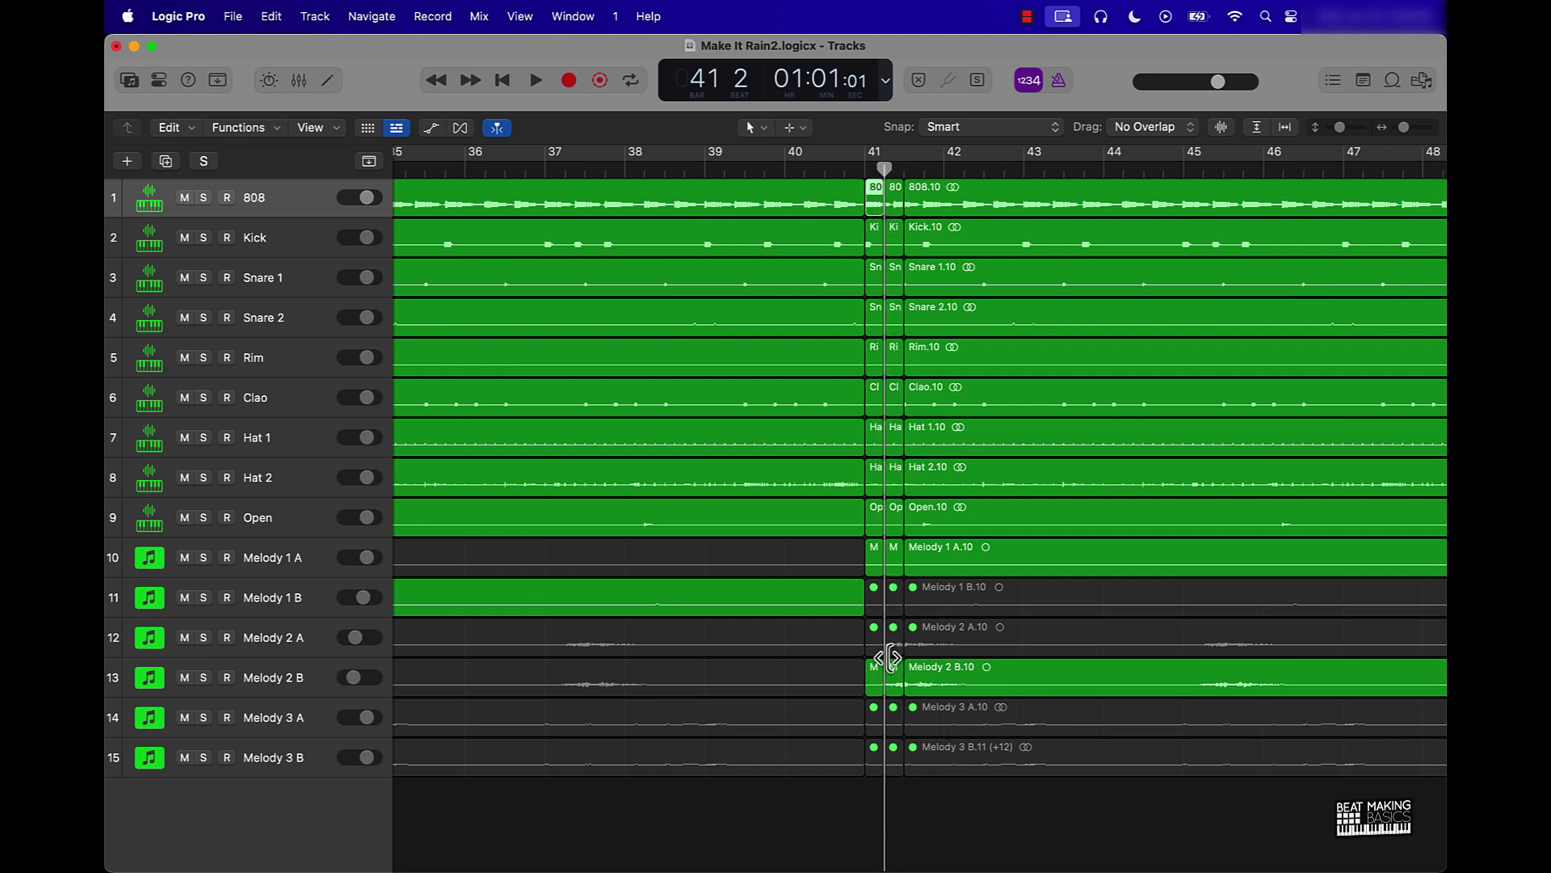
left_click_drag(869, 787, 870, 317)
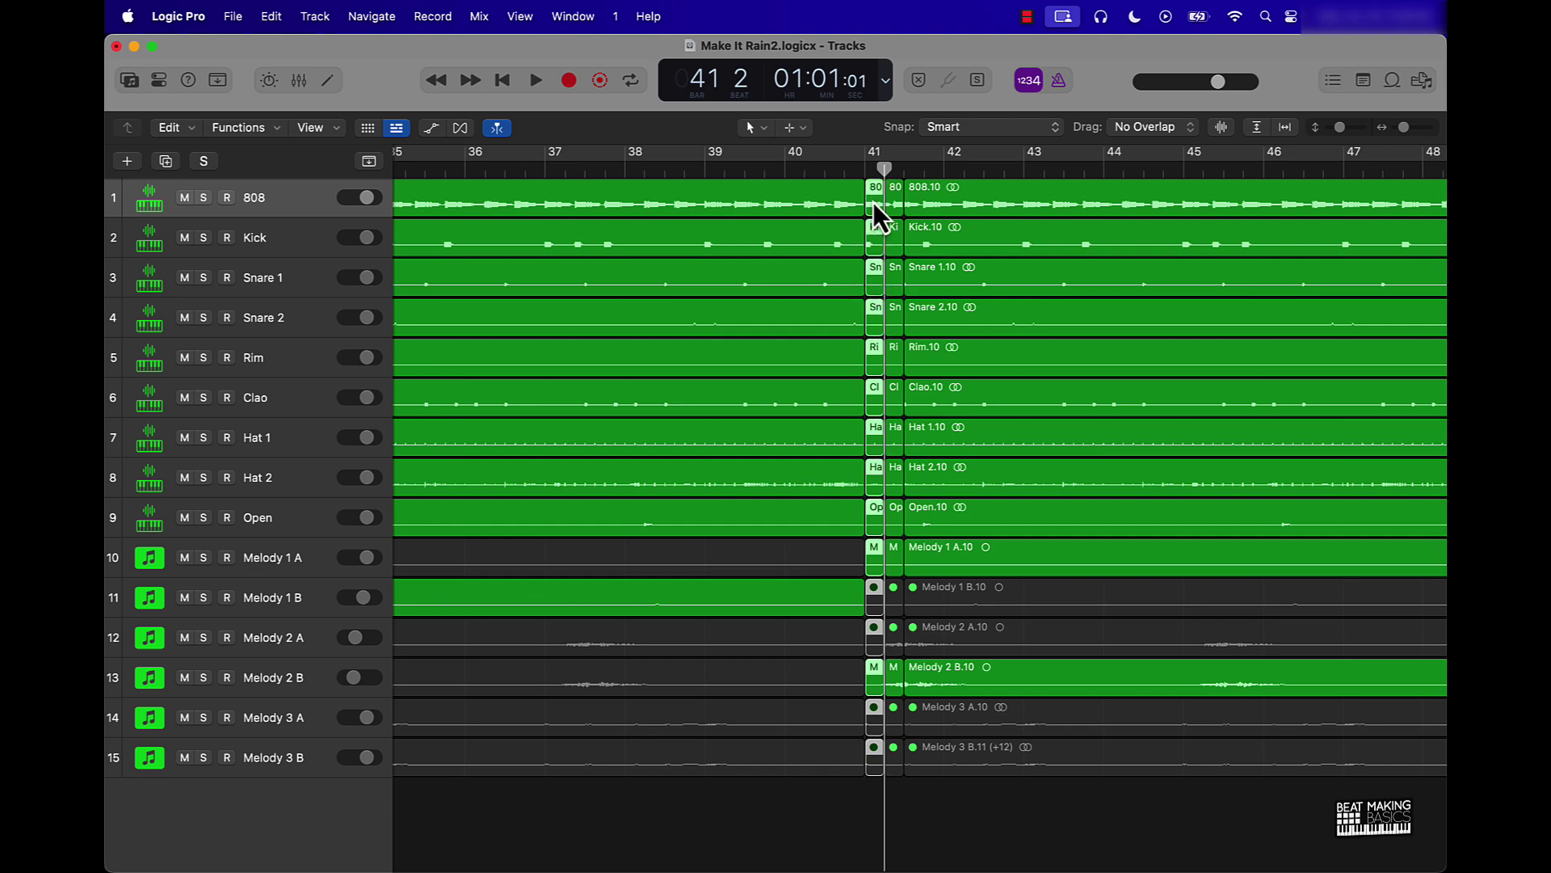
left_click_drag(874, 202, 854, 201)
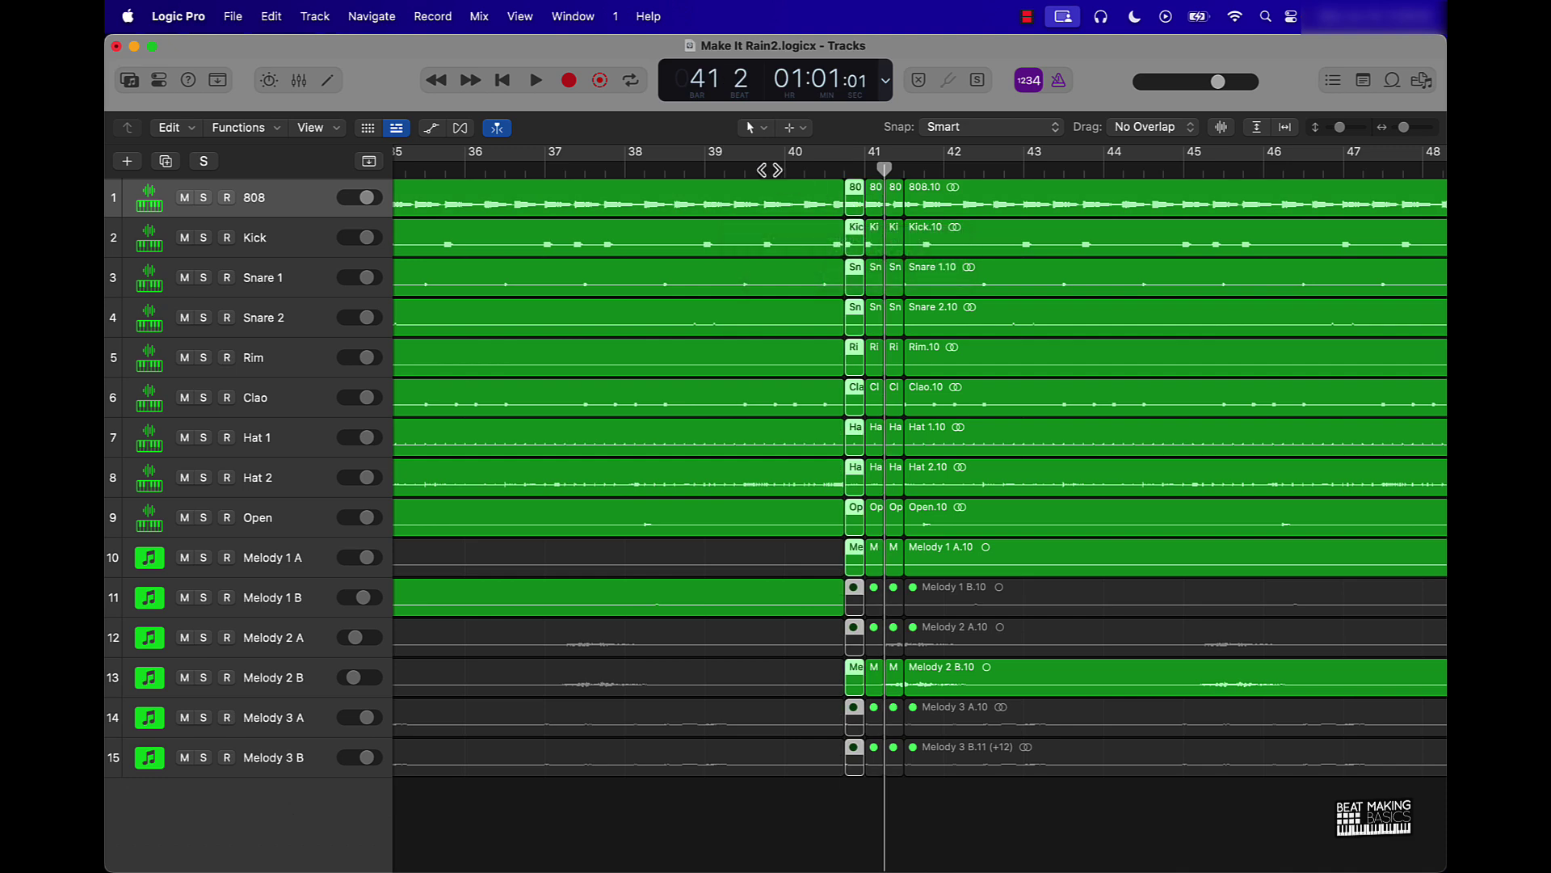
left_click(630, 171)
key("space")
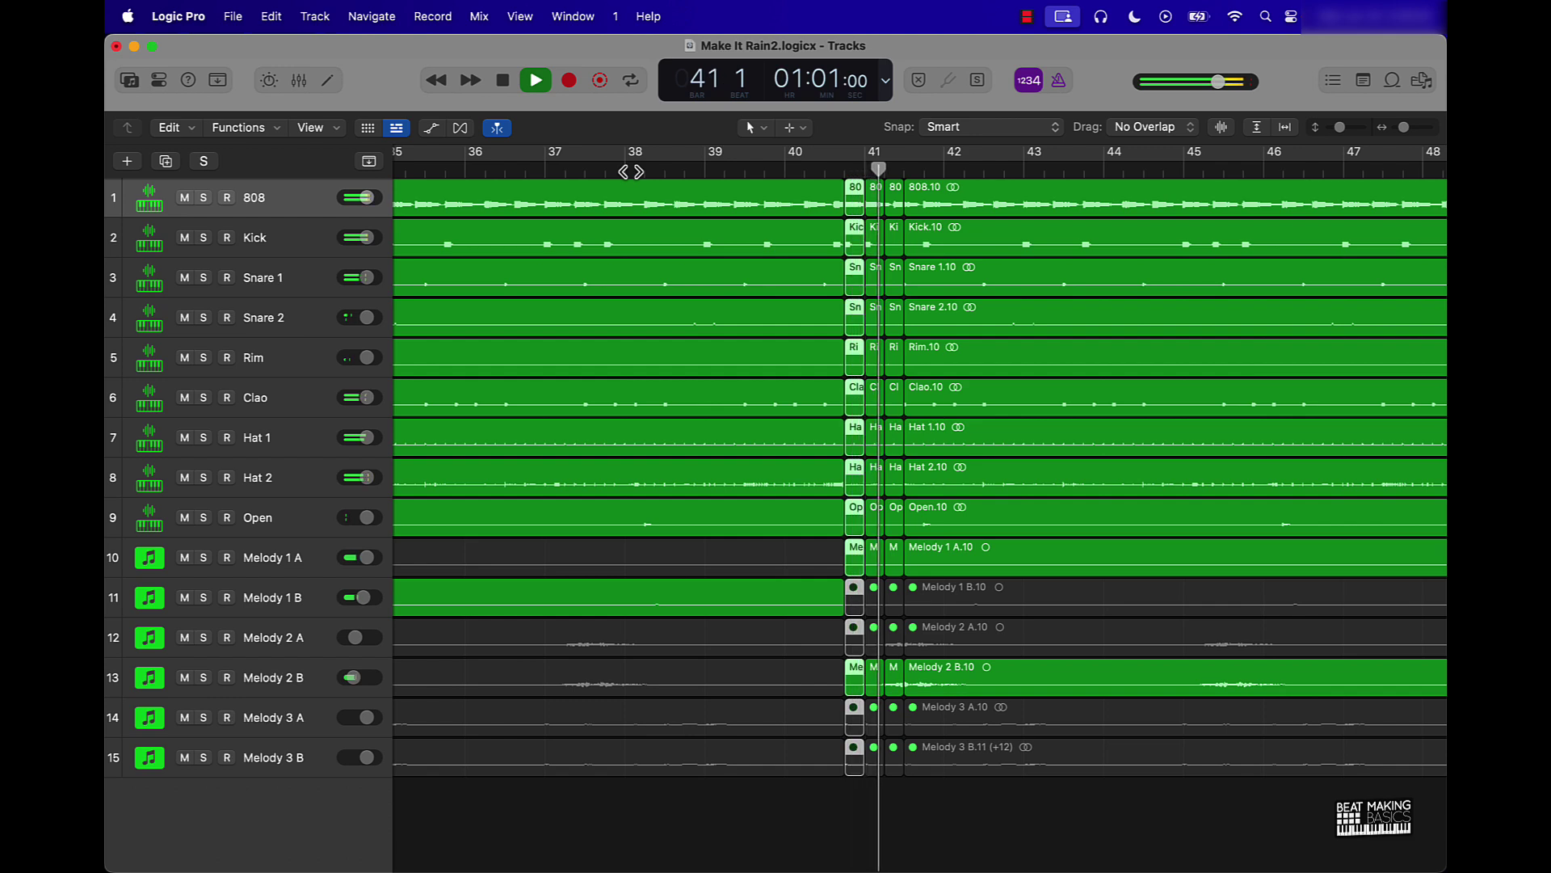
key("space")
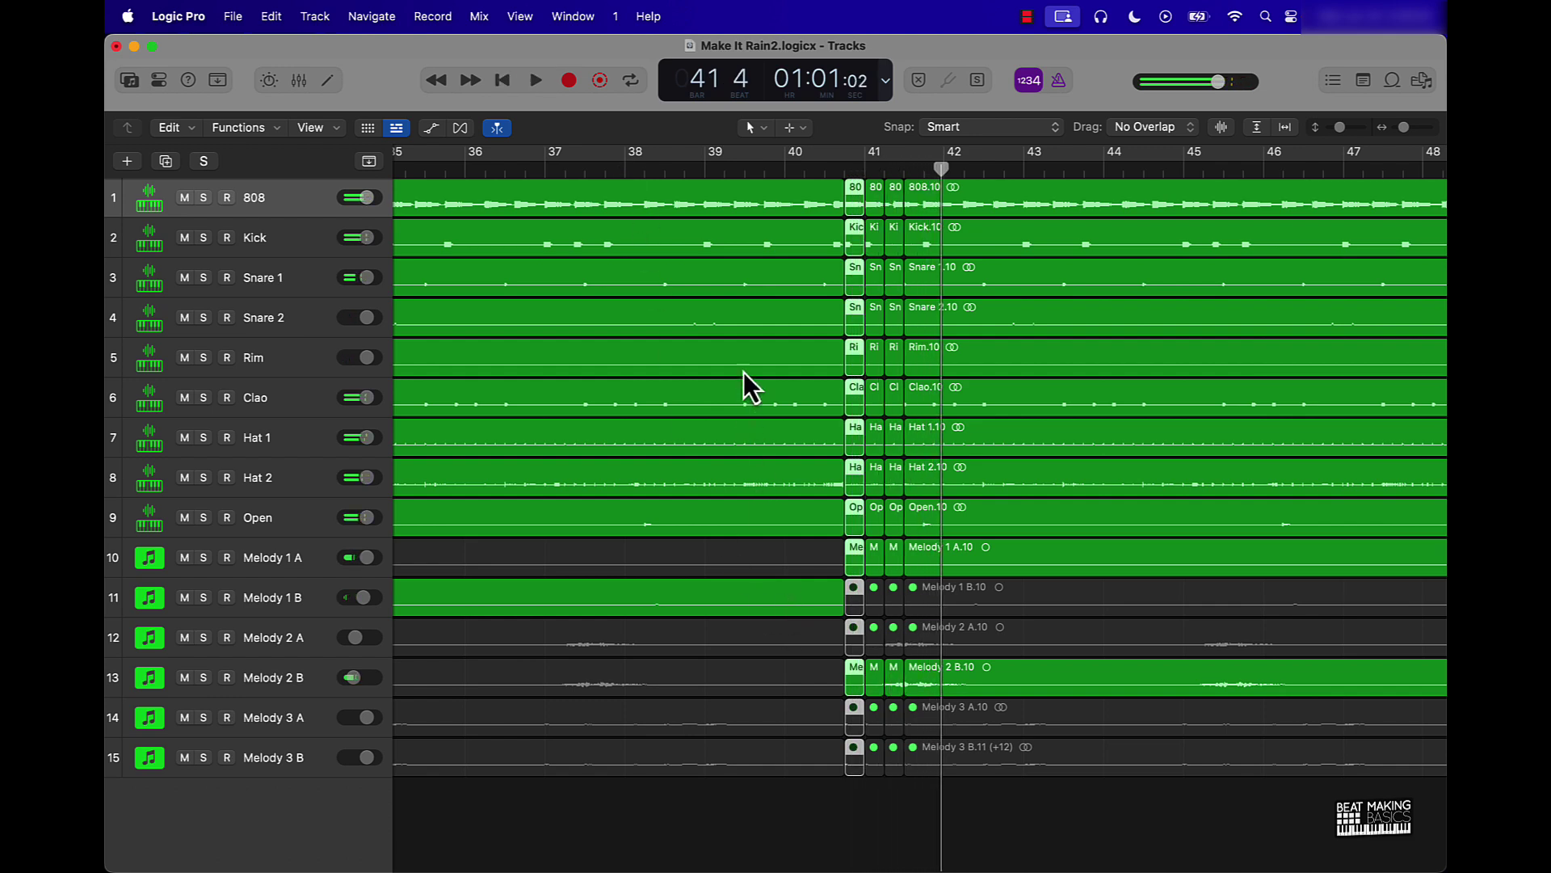
Mute the Hat 1, Hat 2, Open, Melody 1 A and Melody 2 B slices at bar 40 beat 4.
left_click(819, 786)
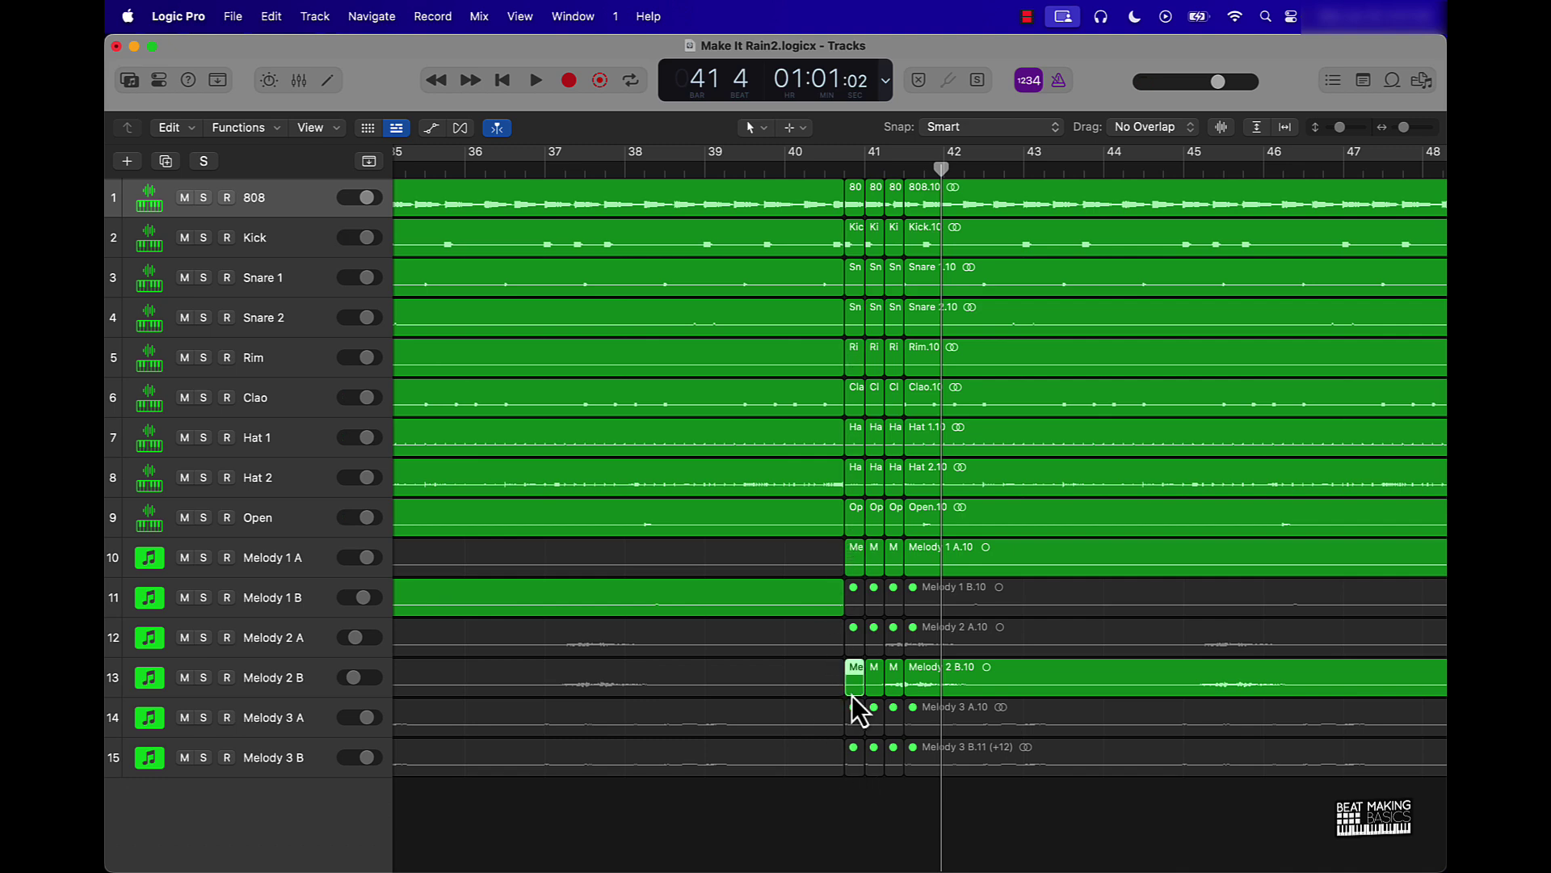
key("ctrl+m")
left_click(857, 470)
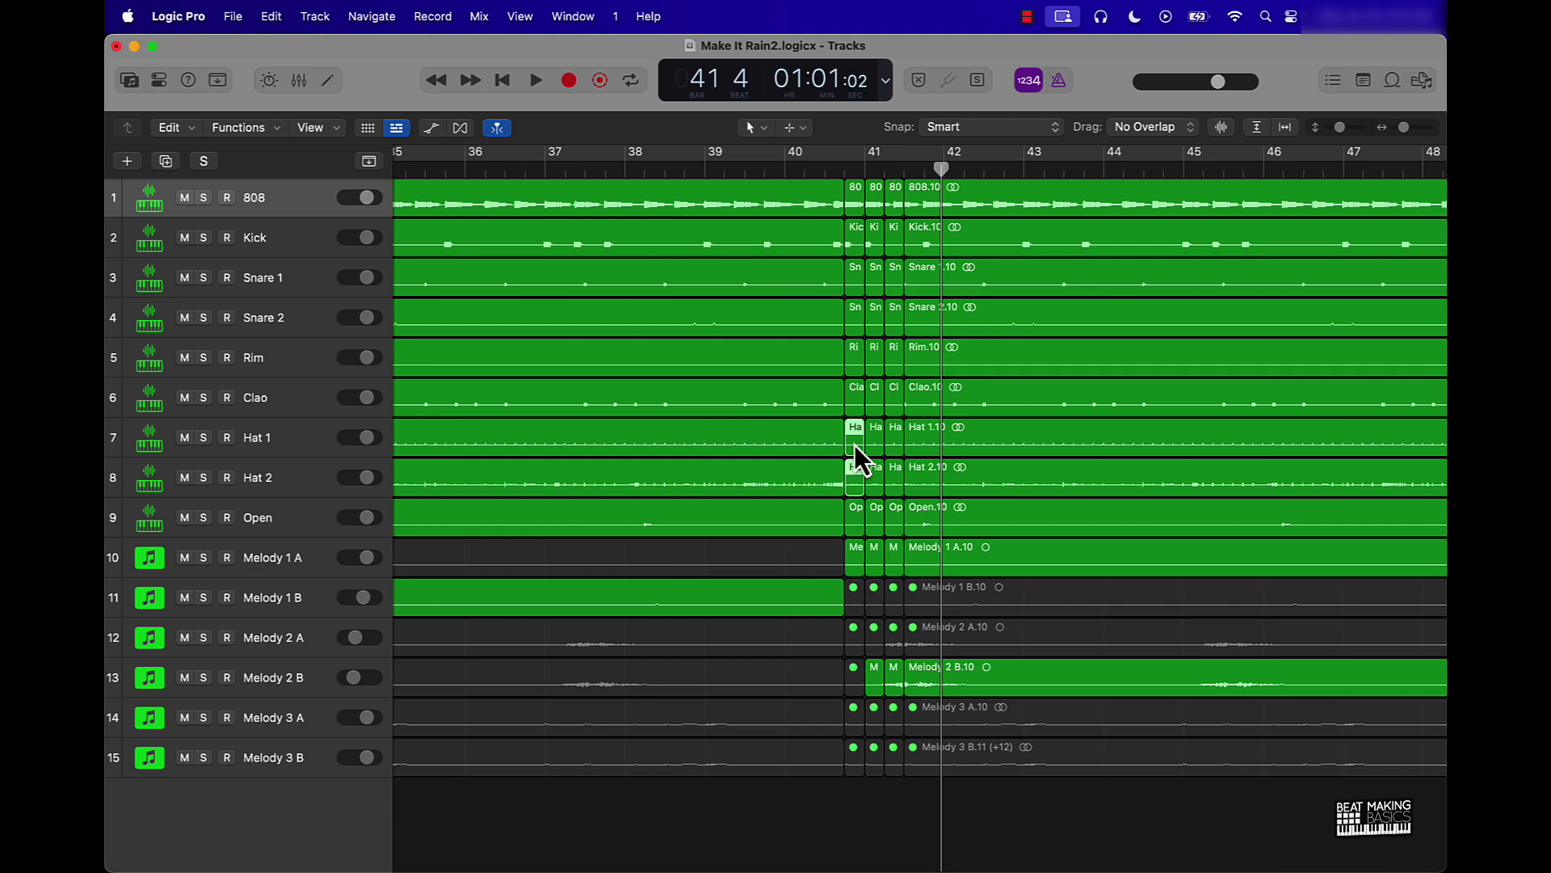
key("ctrl+m")
left_click(852, 529)
key("ctrl+m")
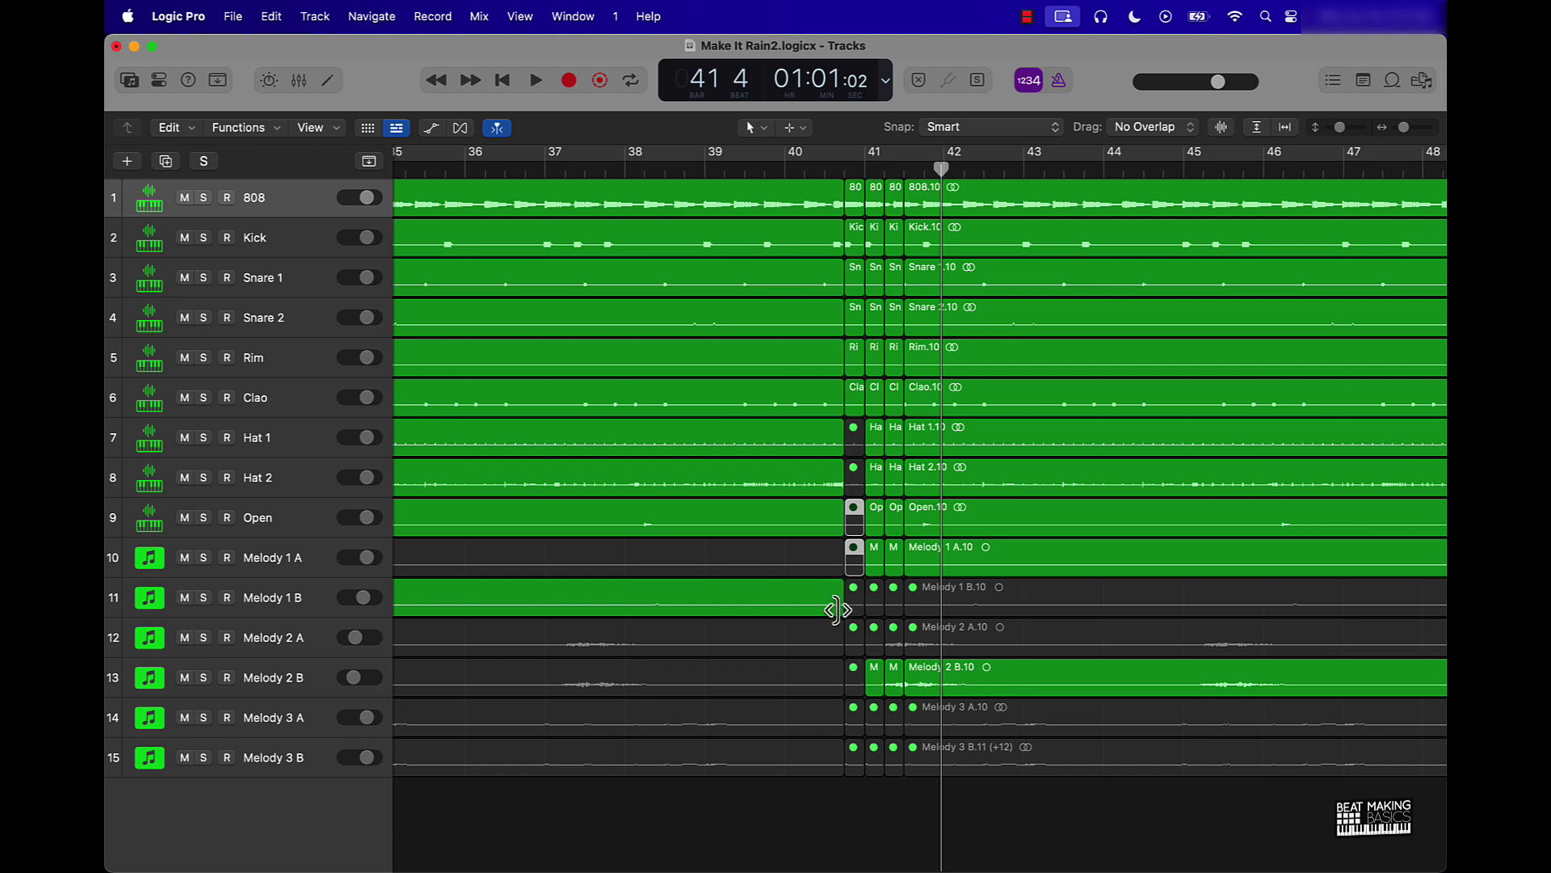
Extend the Melody 1 B region's end to bar 41 and replay the transition, stopping in bar 44.
left_click_drag(837, 610, 852, 610)
left_click_drag(858, 622, 858, 622)
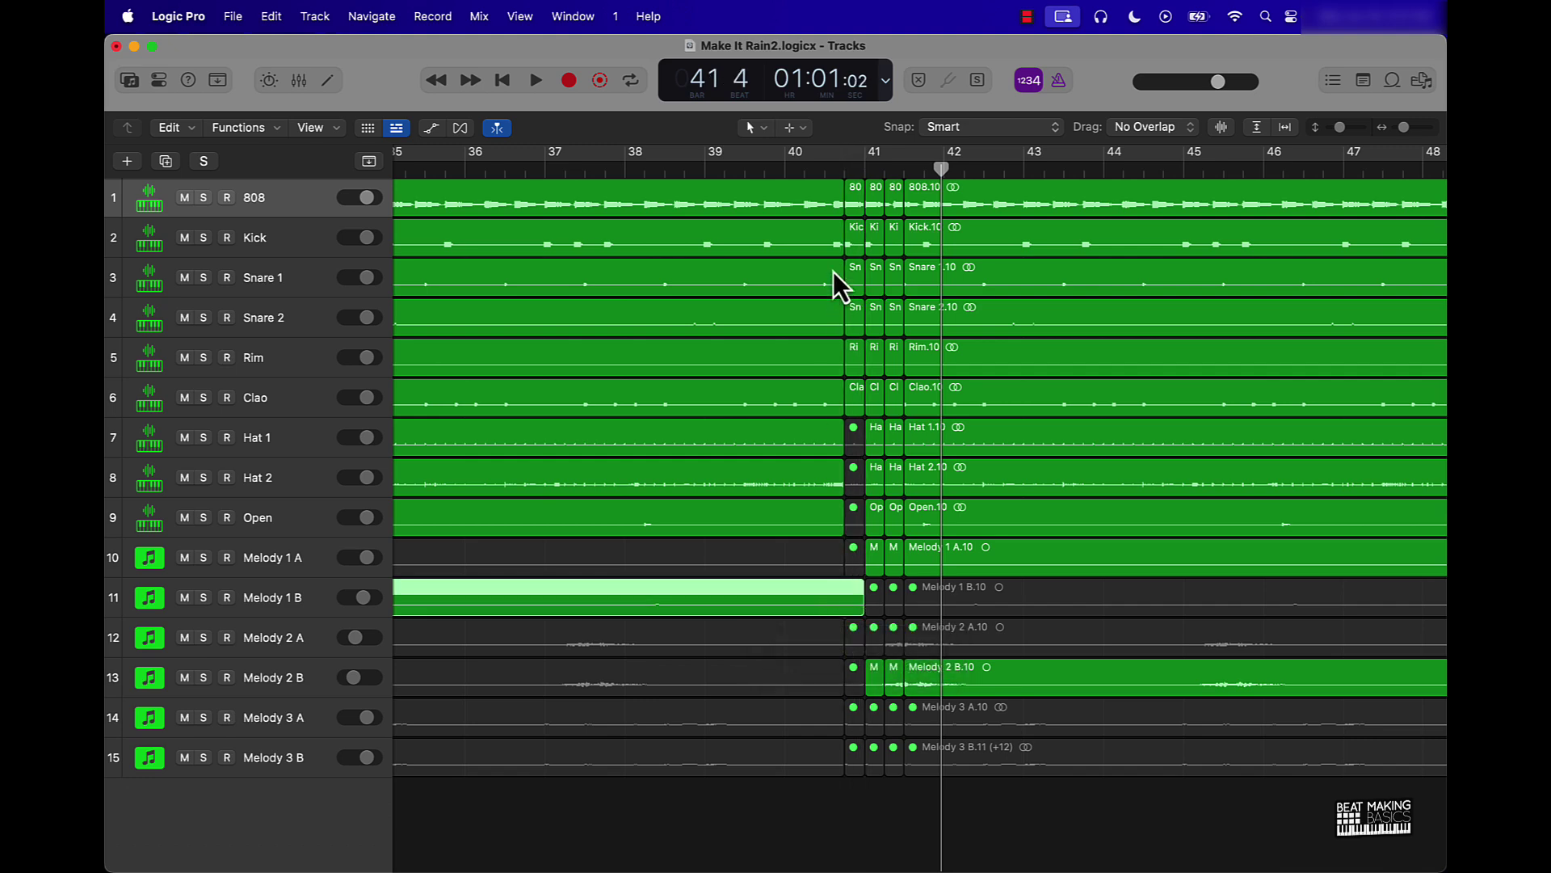
left_click(774, 166)
key("space")
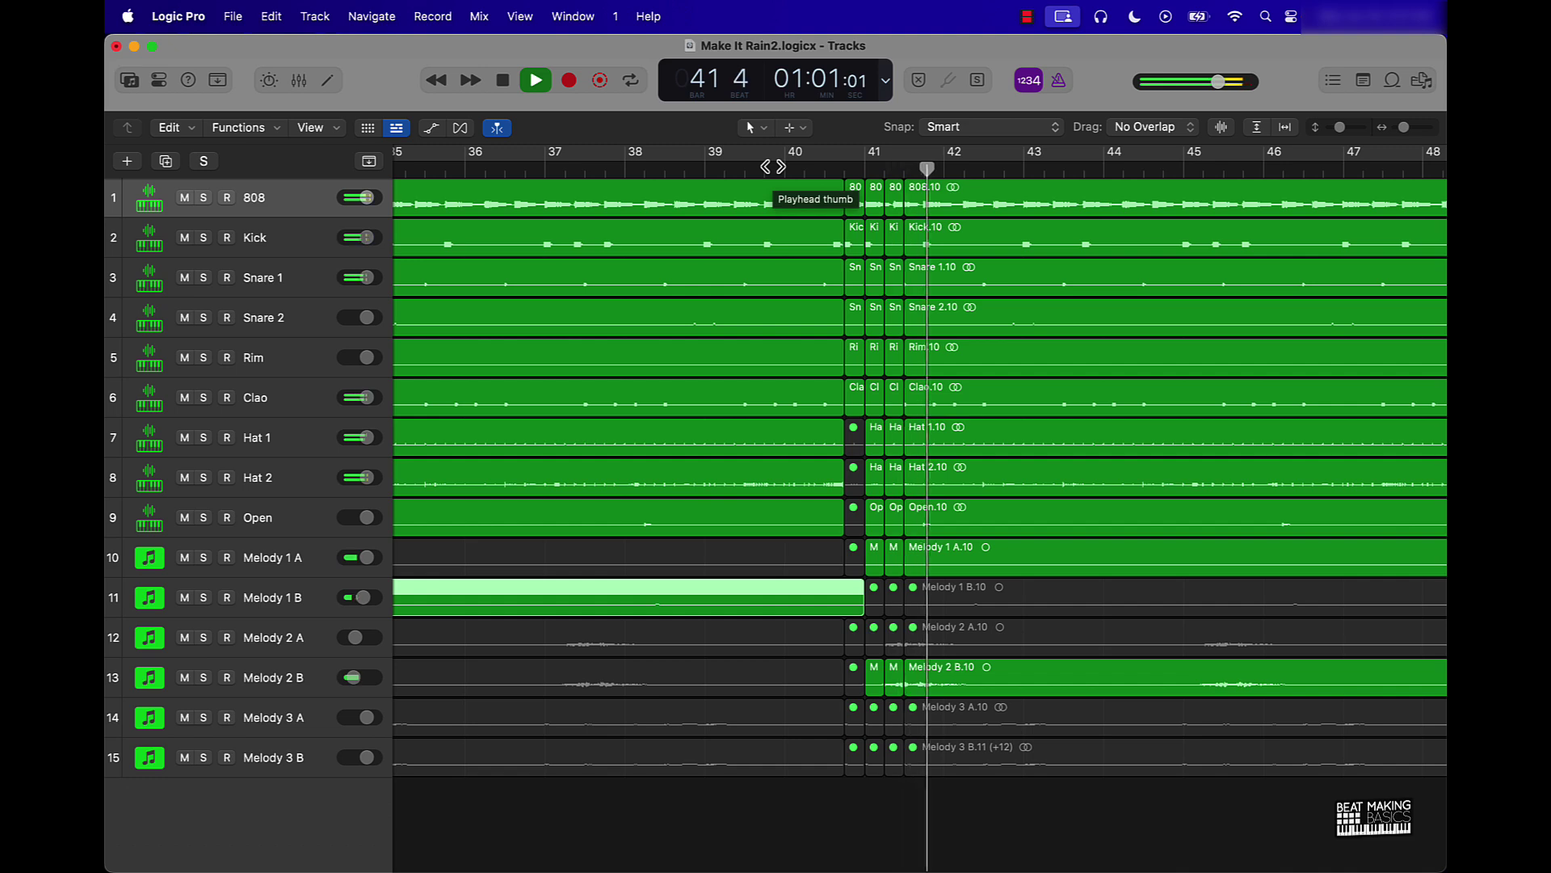
key("comma")
key("comma")
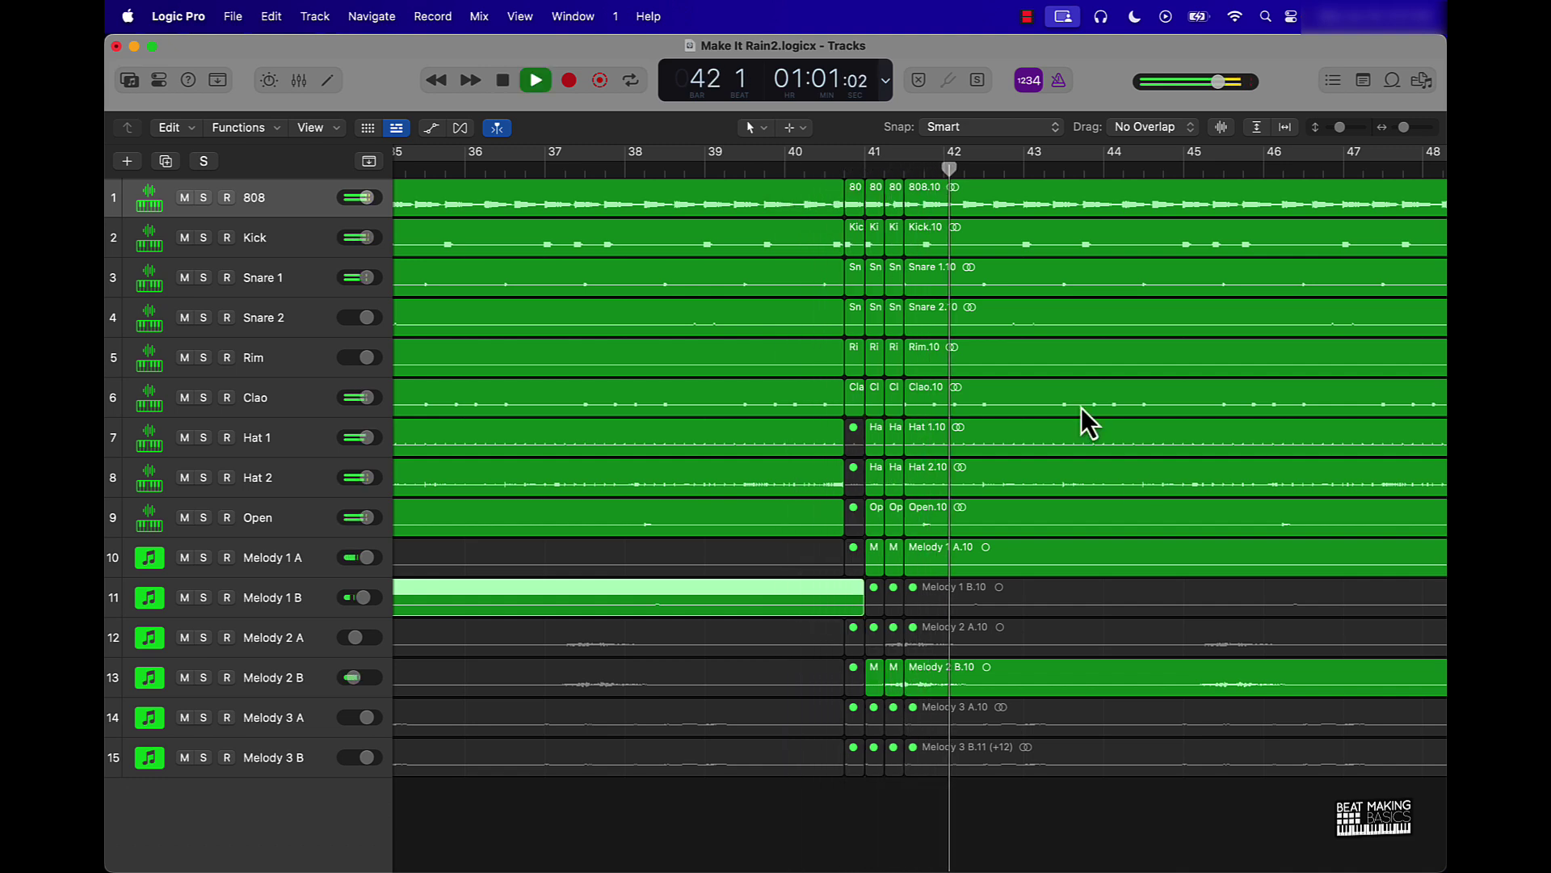
scroll(1140, 482, "right", 10)
scroll(1141, 483, "left", 3)
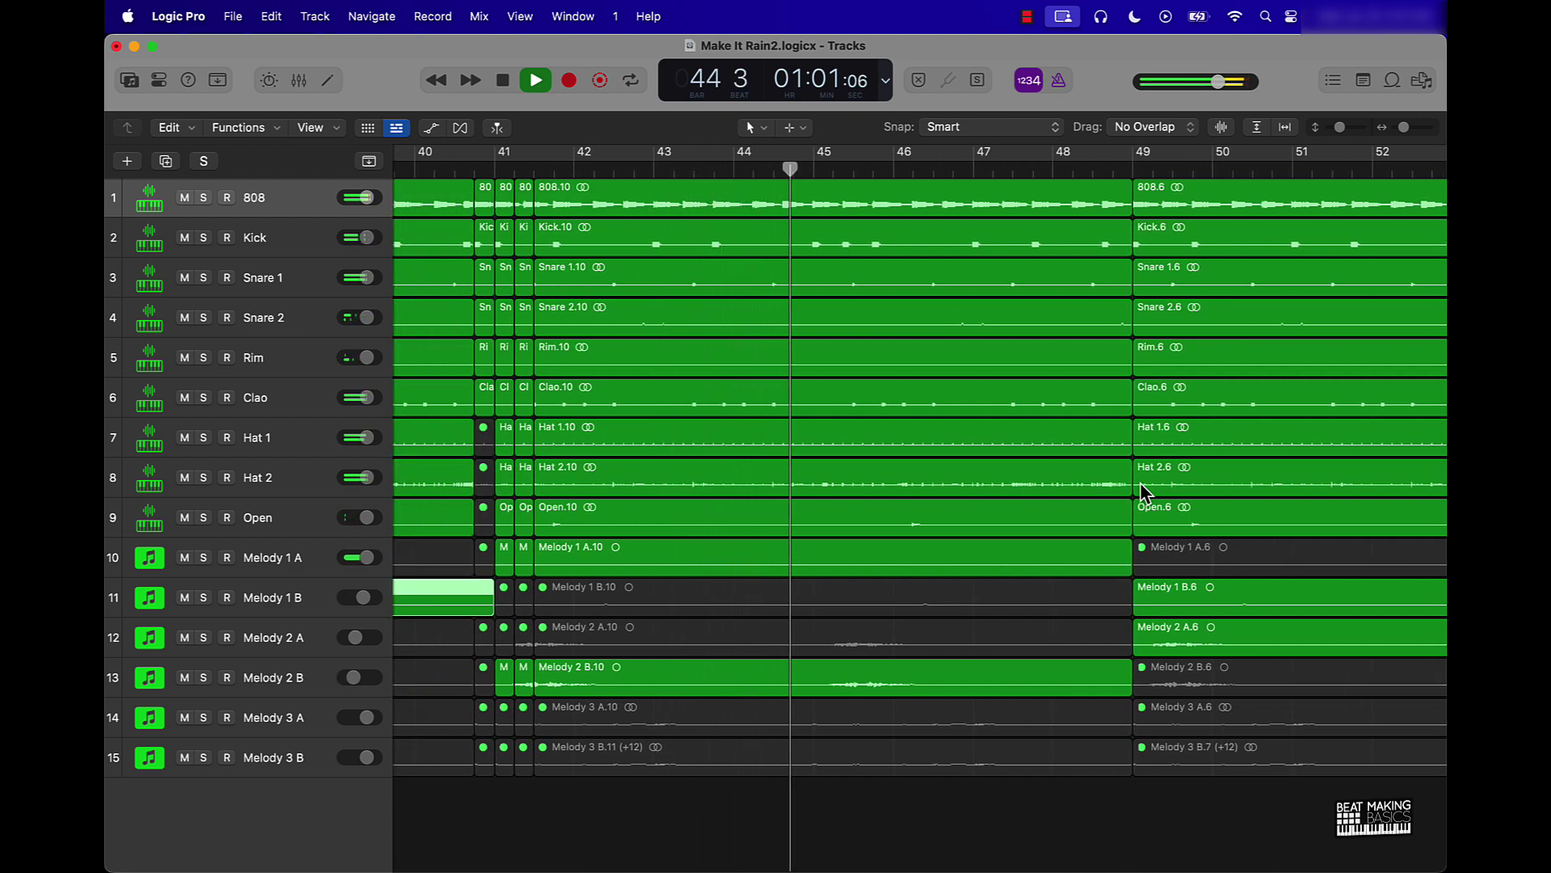
key("space")
Split the 808 region at bar 45 and again half a beat after it.
left_click_drag(795, 167, 816, 167)
left_click(834, 207)
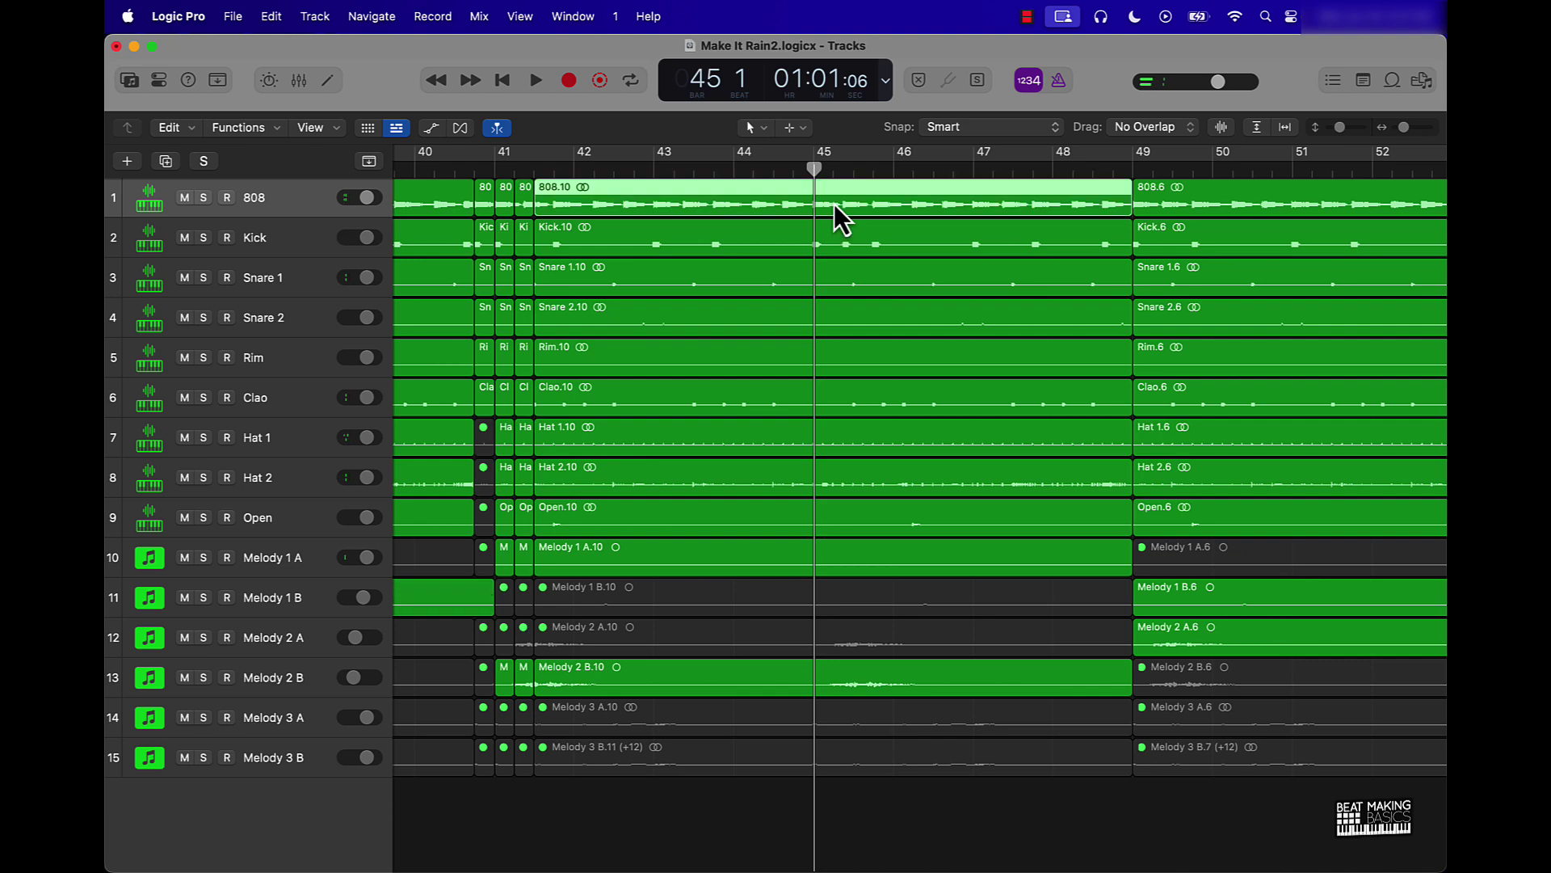
key("super+t")
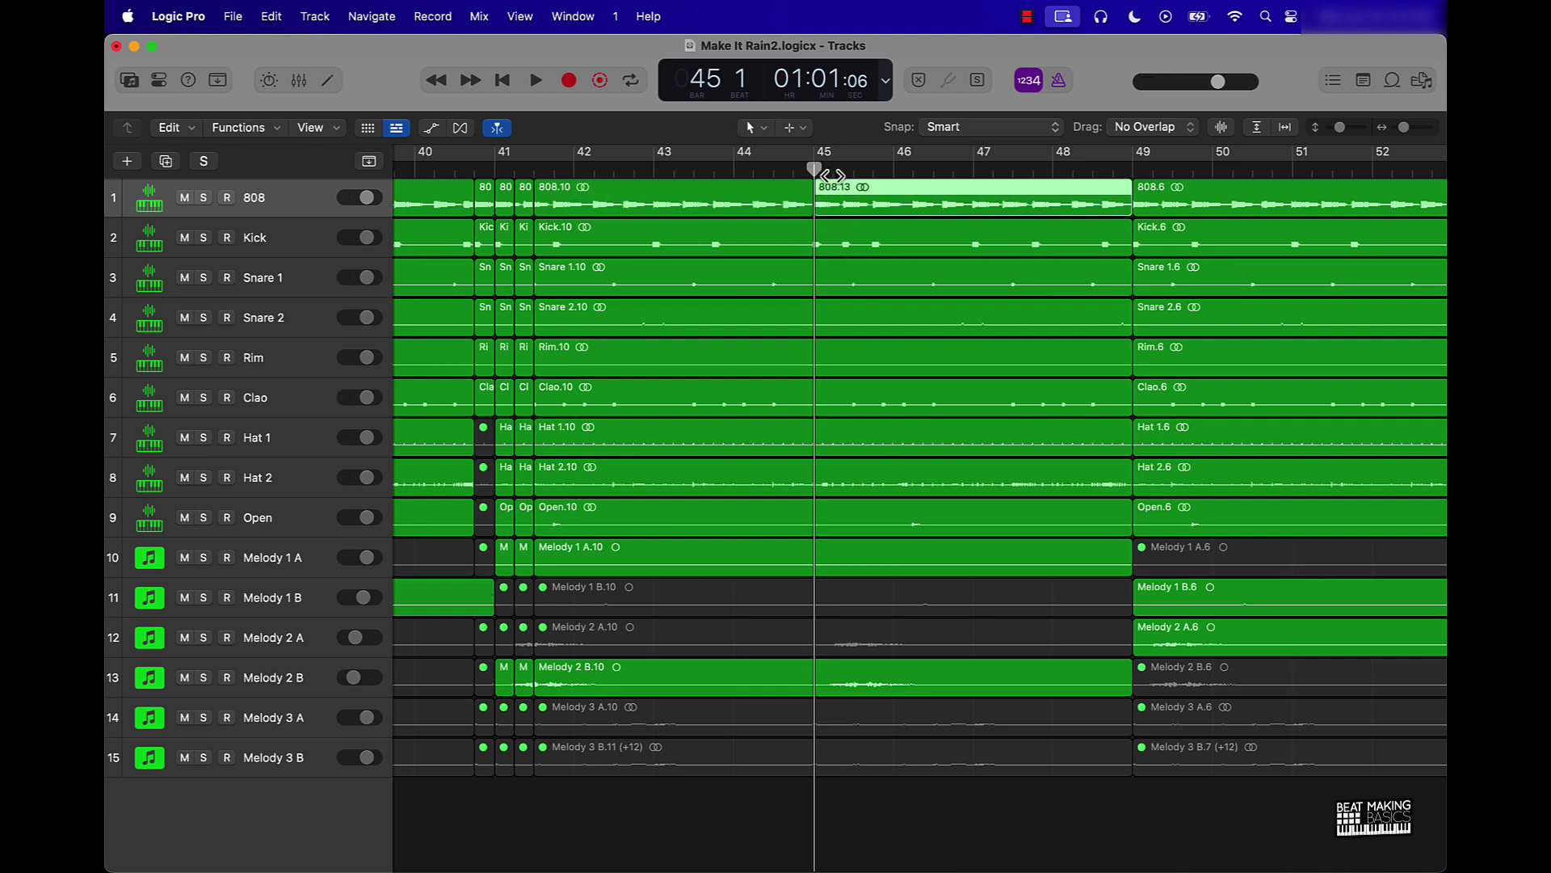
left_click(833, 175)
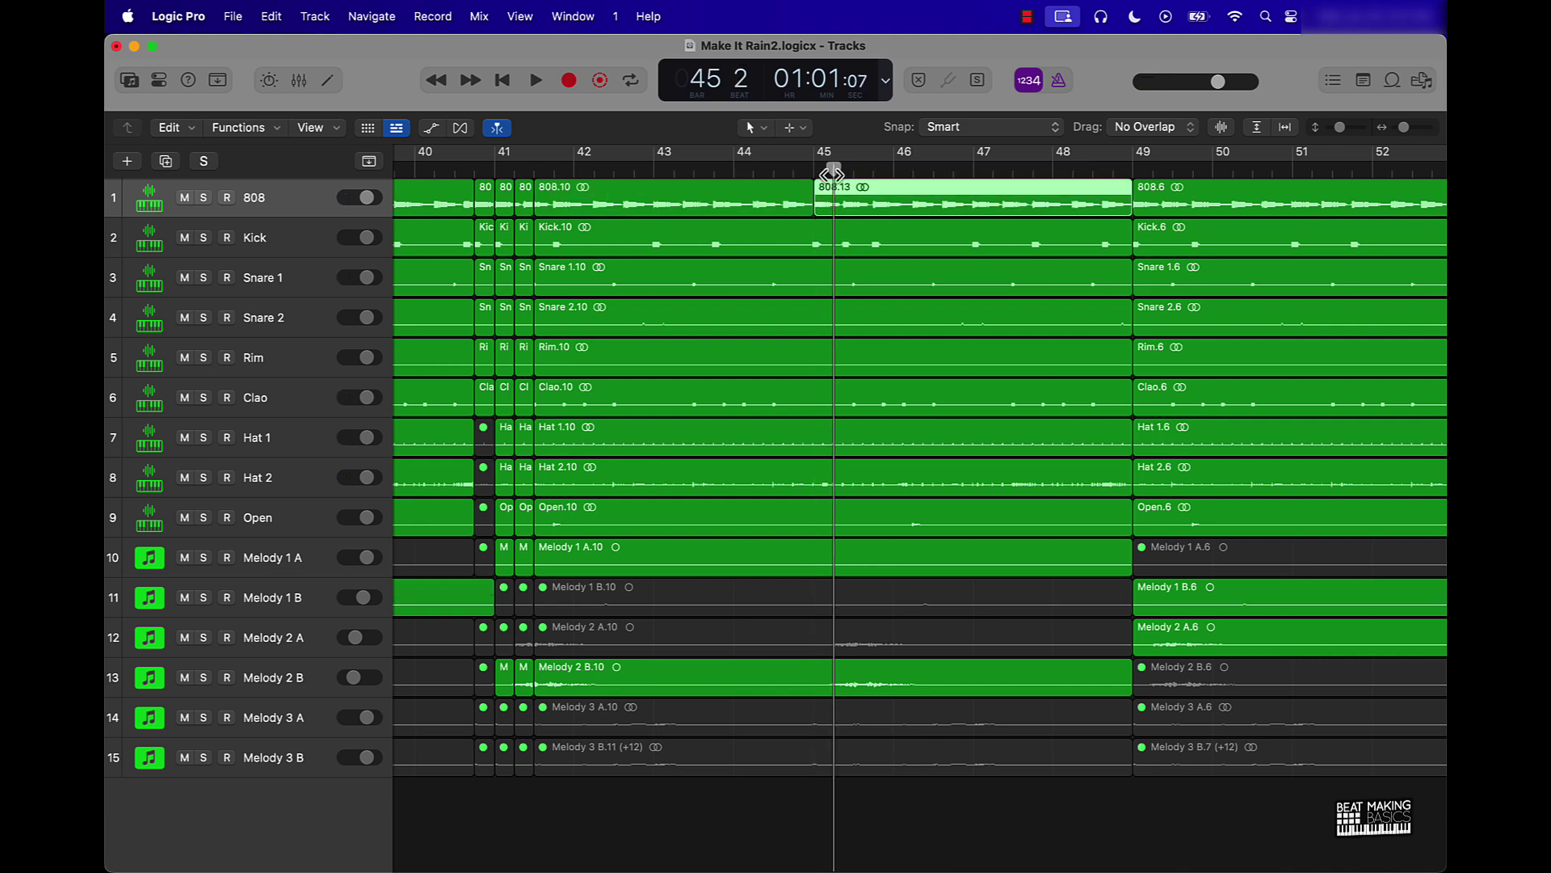
left_click_drag(832, 175, 823, 177)
key("super+t")
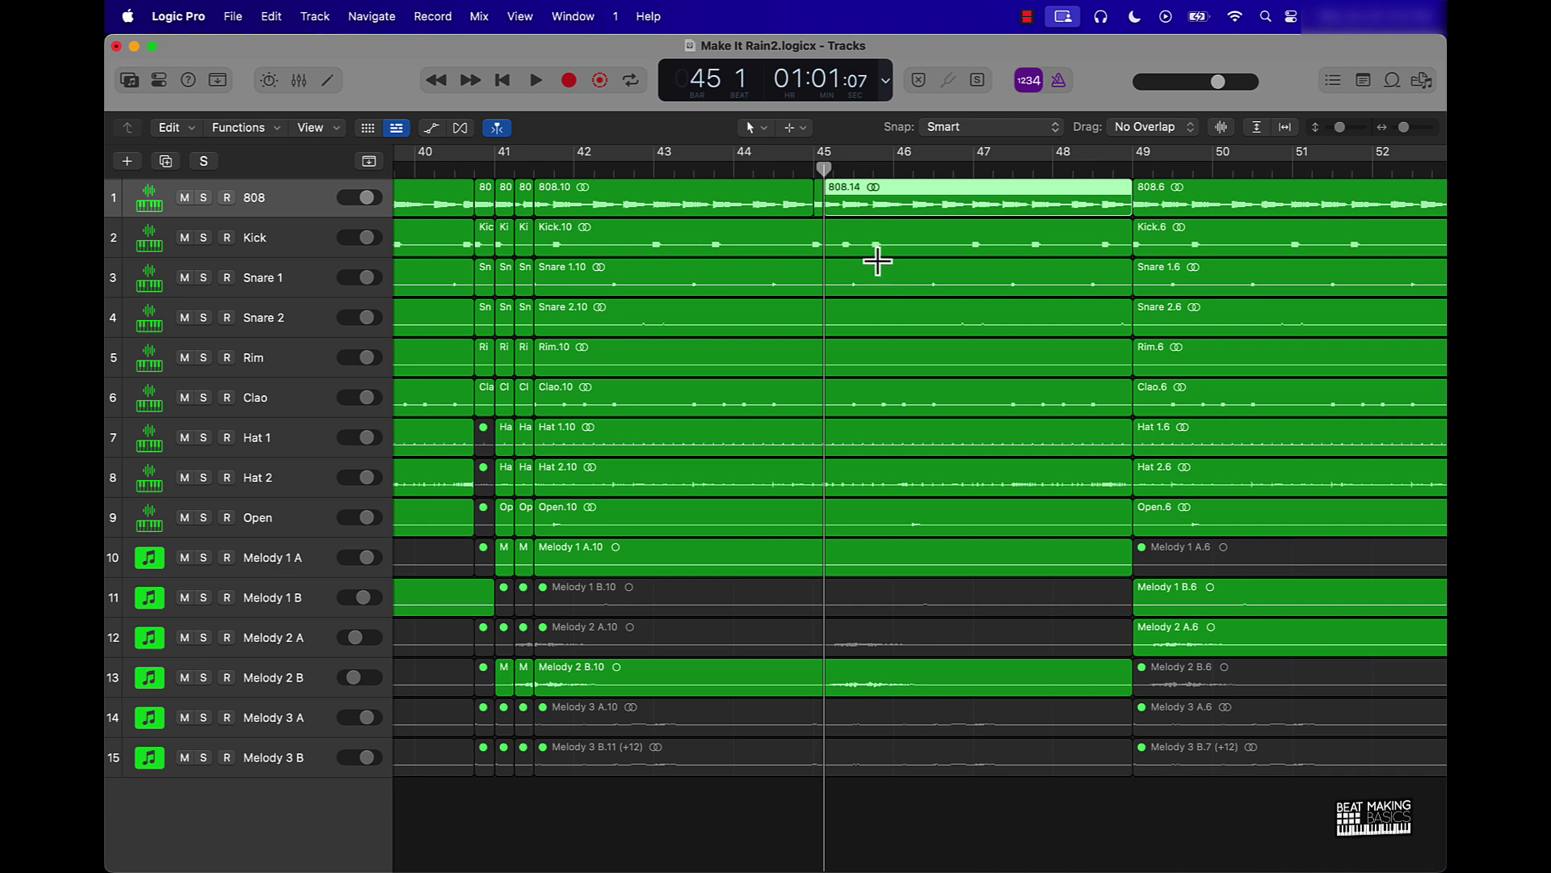
Copy the half-beat 808 slice at bar 45 to bar 44 beat 4 and play from bar 43 beat 4 to bar 49 beat 2.
left_click_drag(818, 203, 799, 202)
left_click(715, 162)
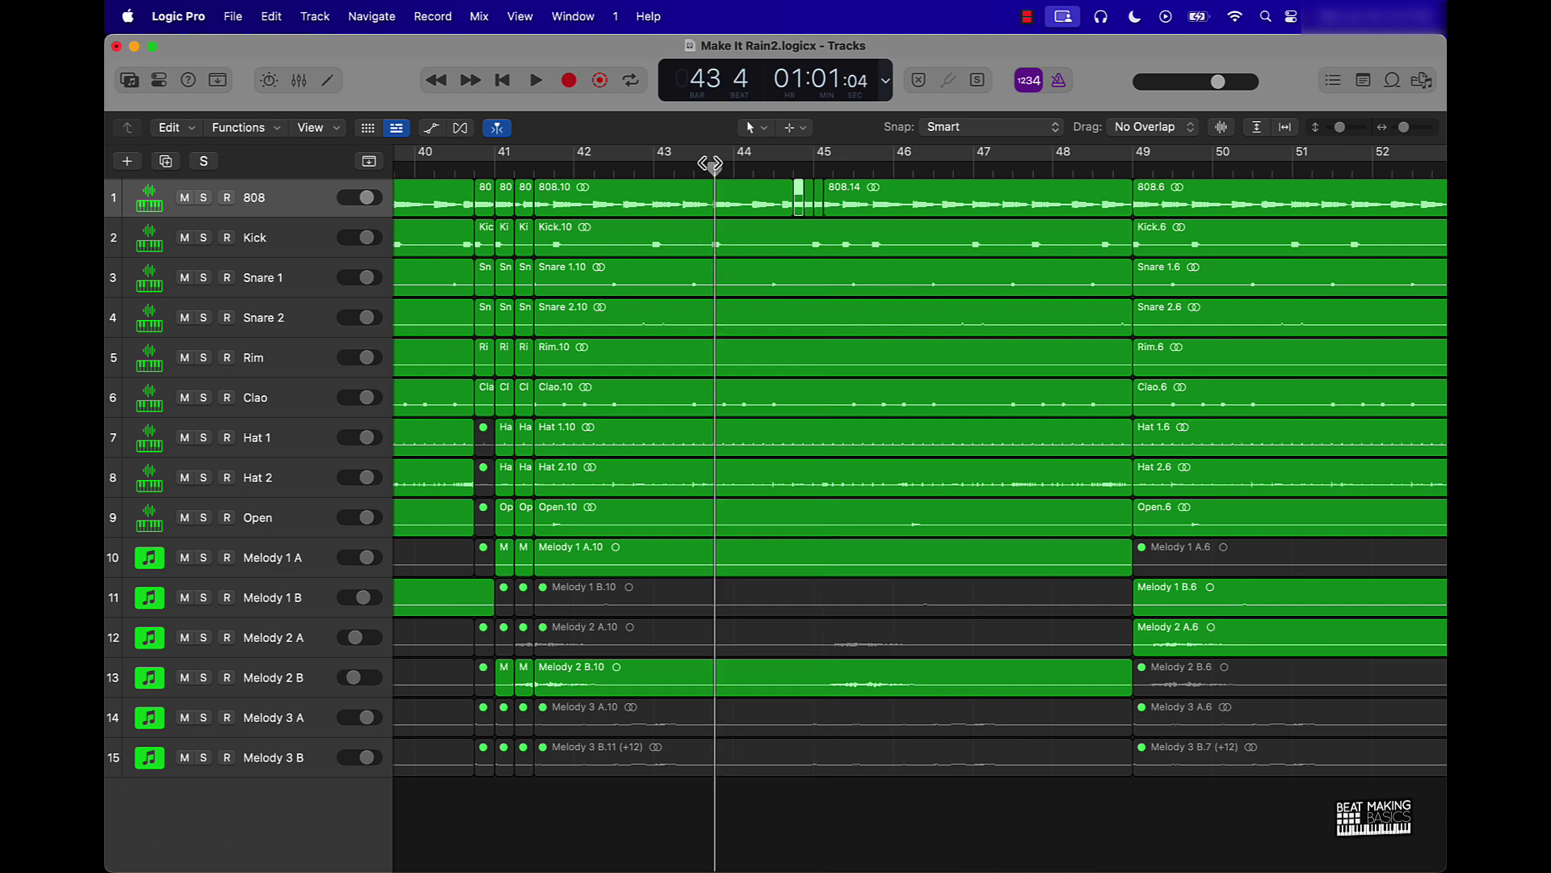
key("space")
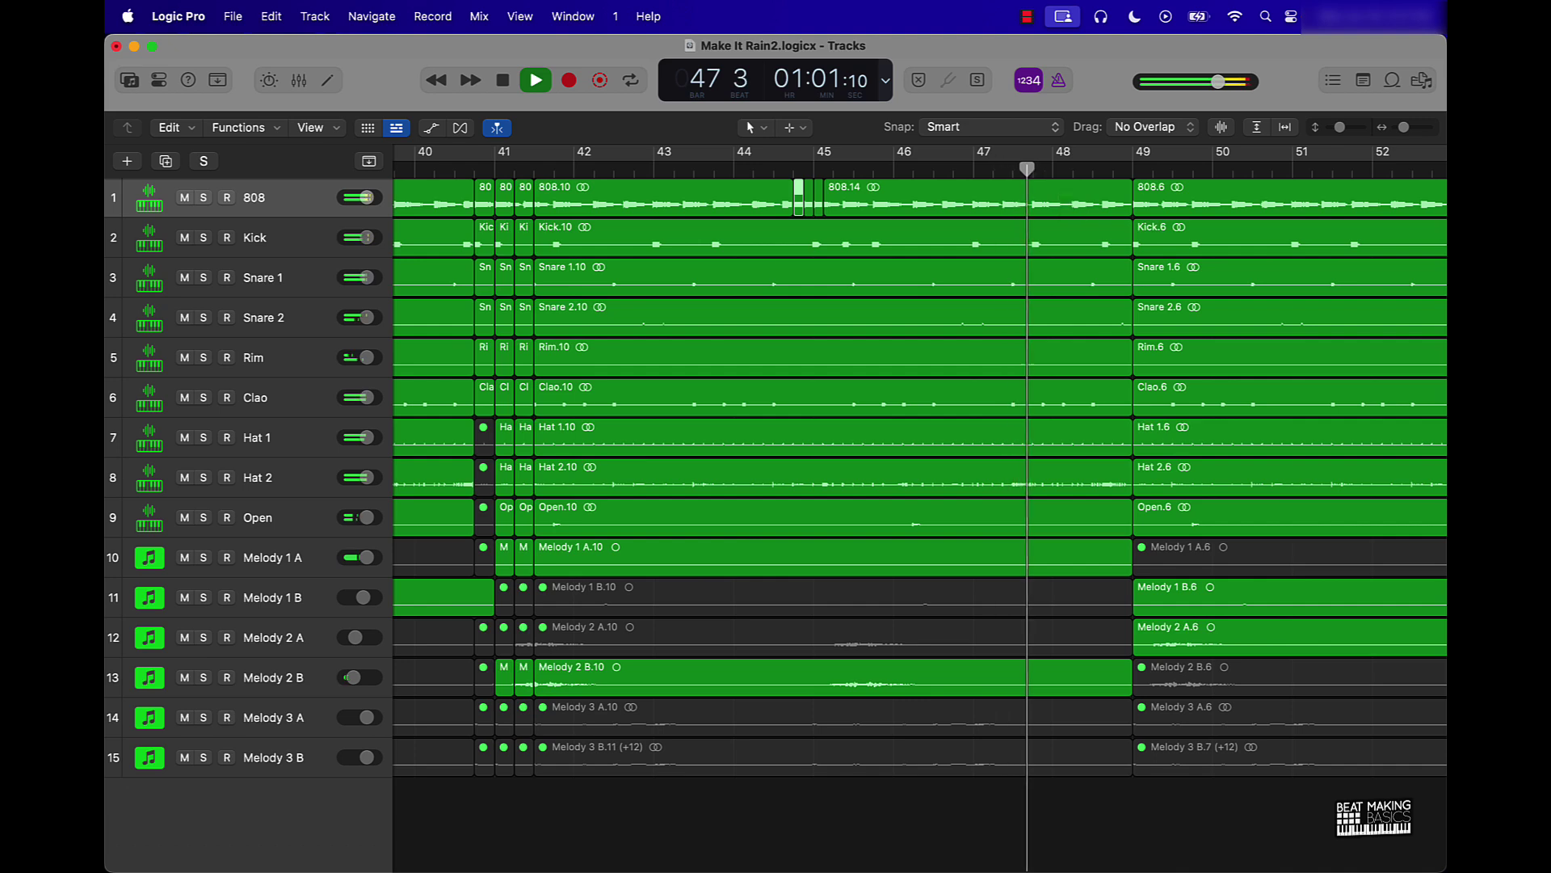
key("space")
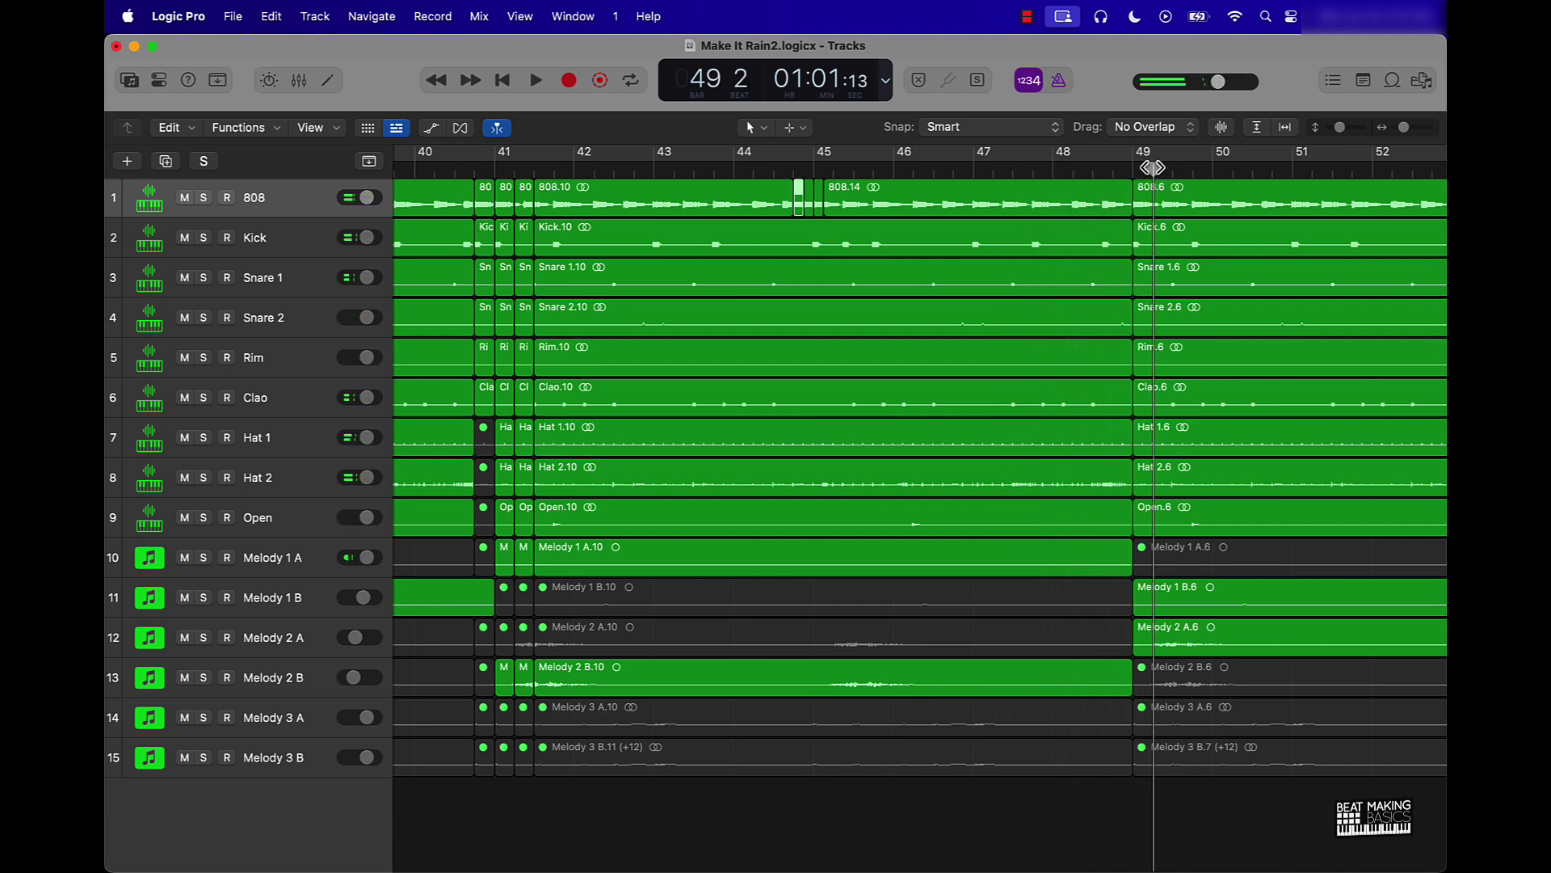
Split the 808 and Kick regions at bar 49 beat 2 and copy their one-beat slices to bar 48 beat 3.
left_click(1154, 201)
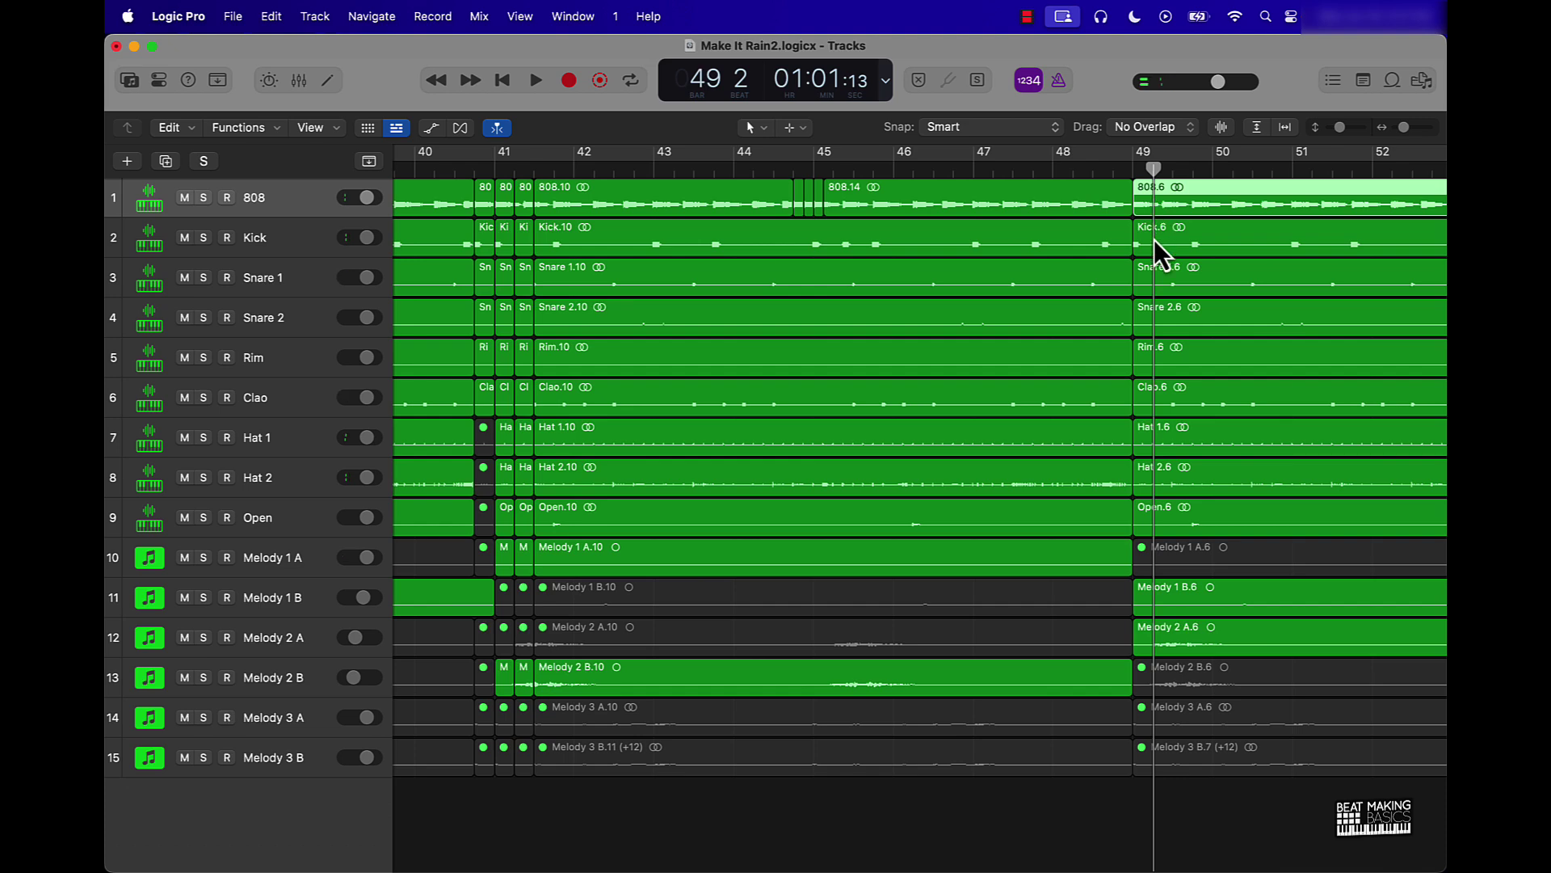
left_click(1153, 240, "shift")
key("super+t")
left_click(1142, 239)
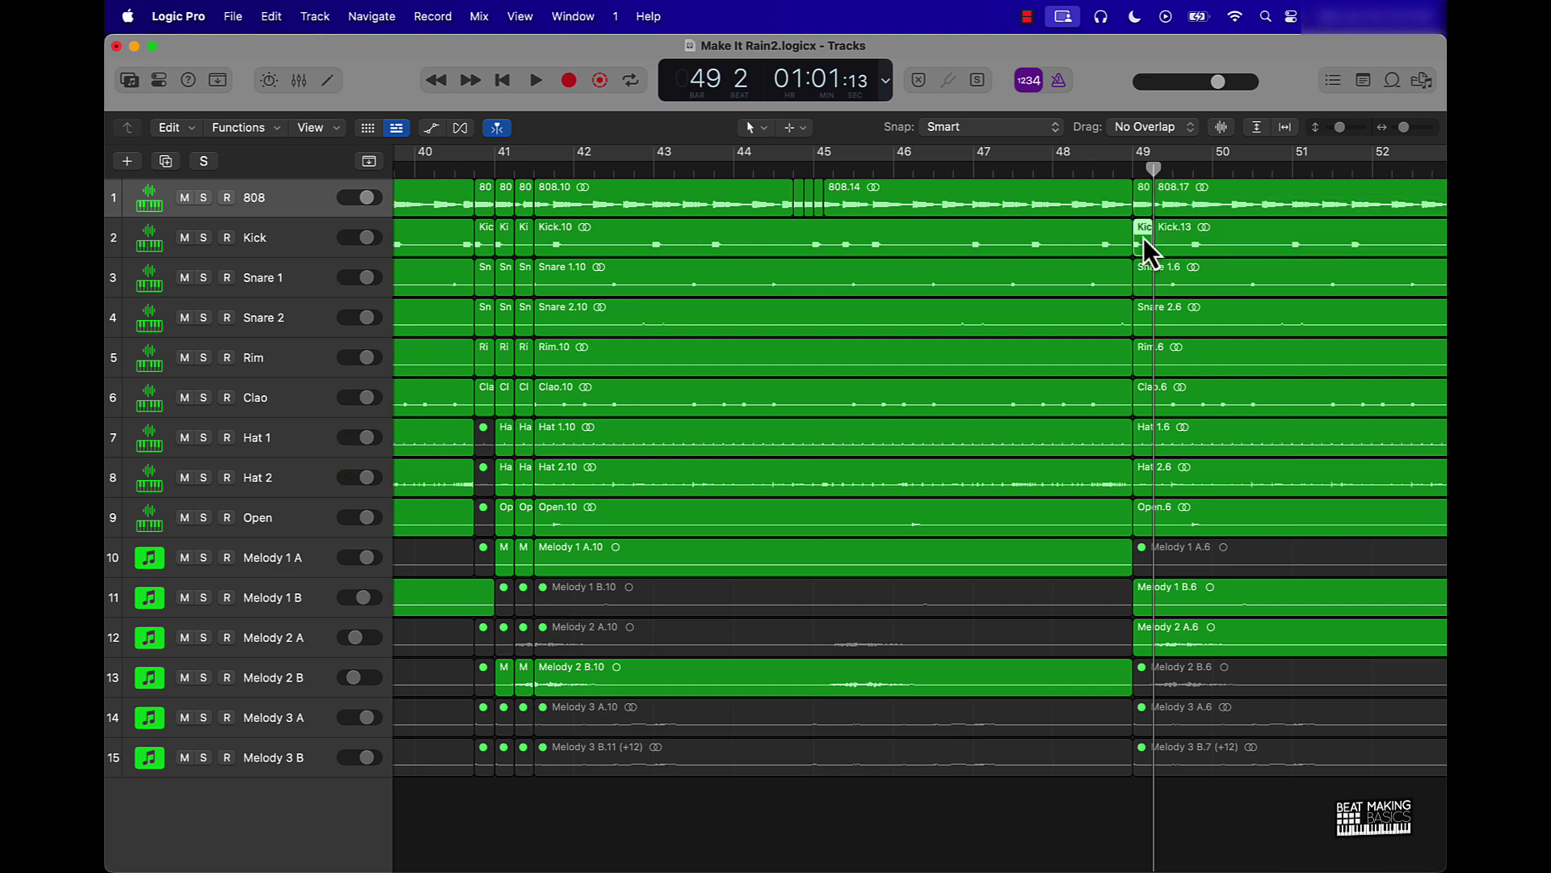
left_click_drag(1143, 209, 1102, 202)
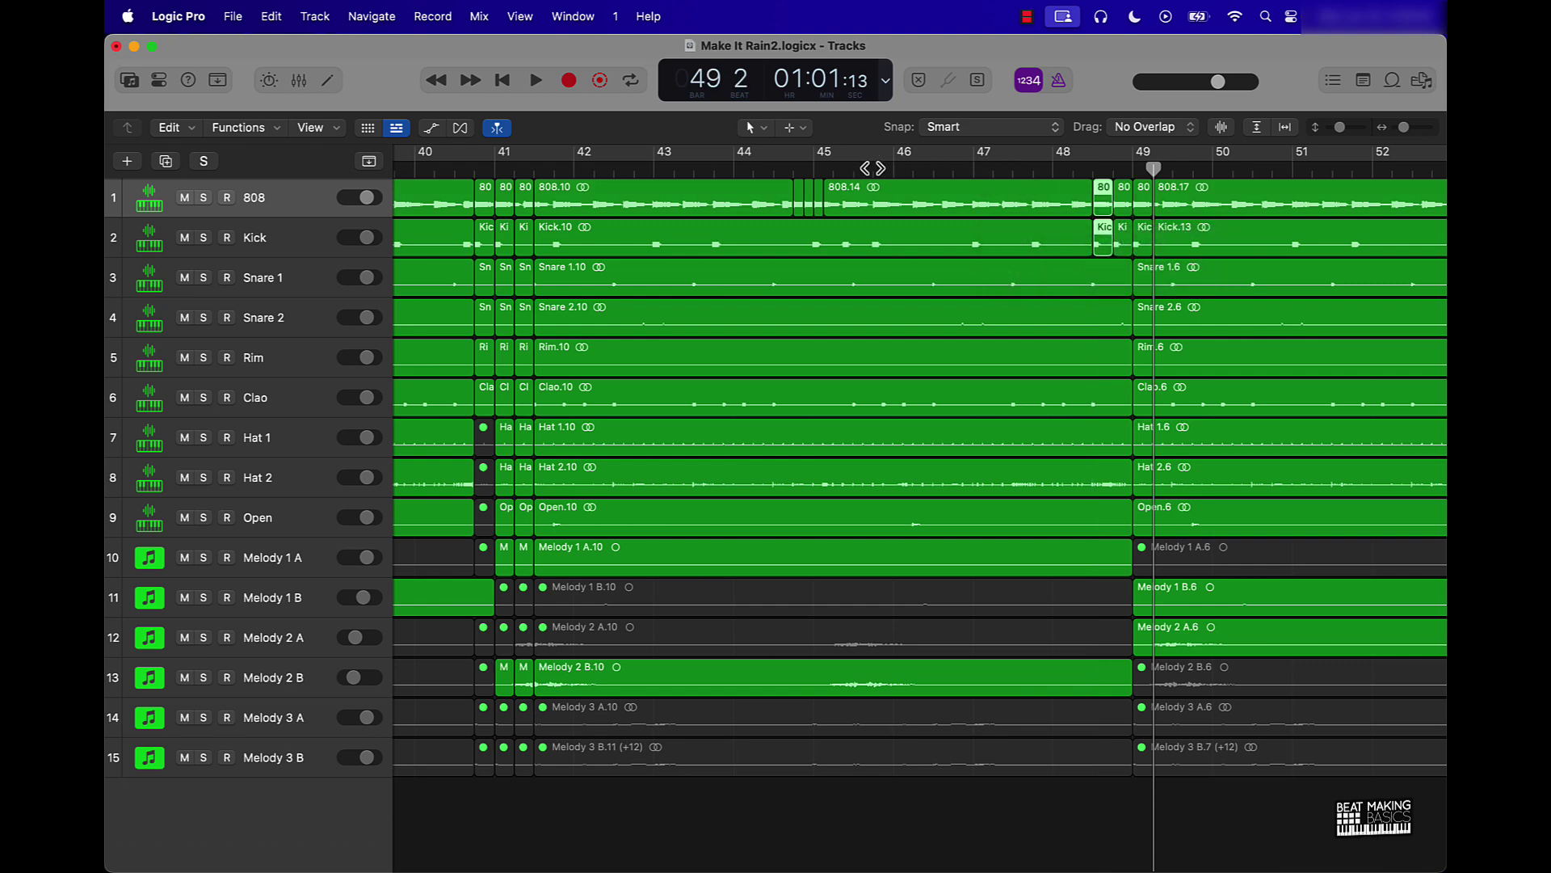
Play the arrangement from bar 39 to bar 49, muting the Hat 1 and Hat 2 tracks temporarily around bar 45.
scroll(873, 168, "down", 5)
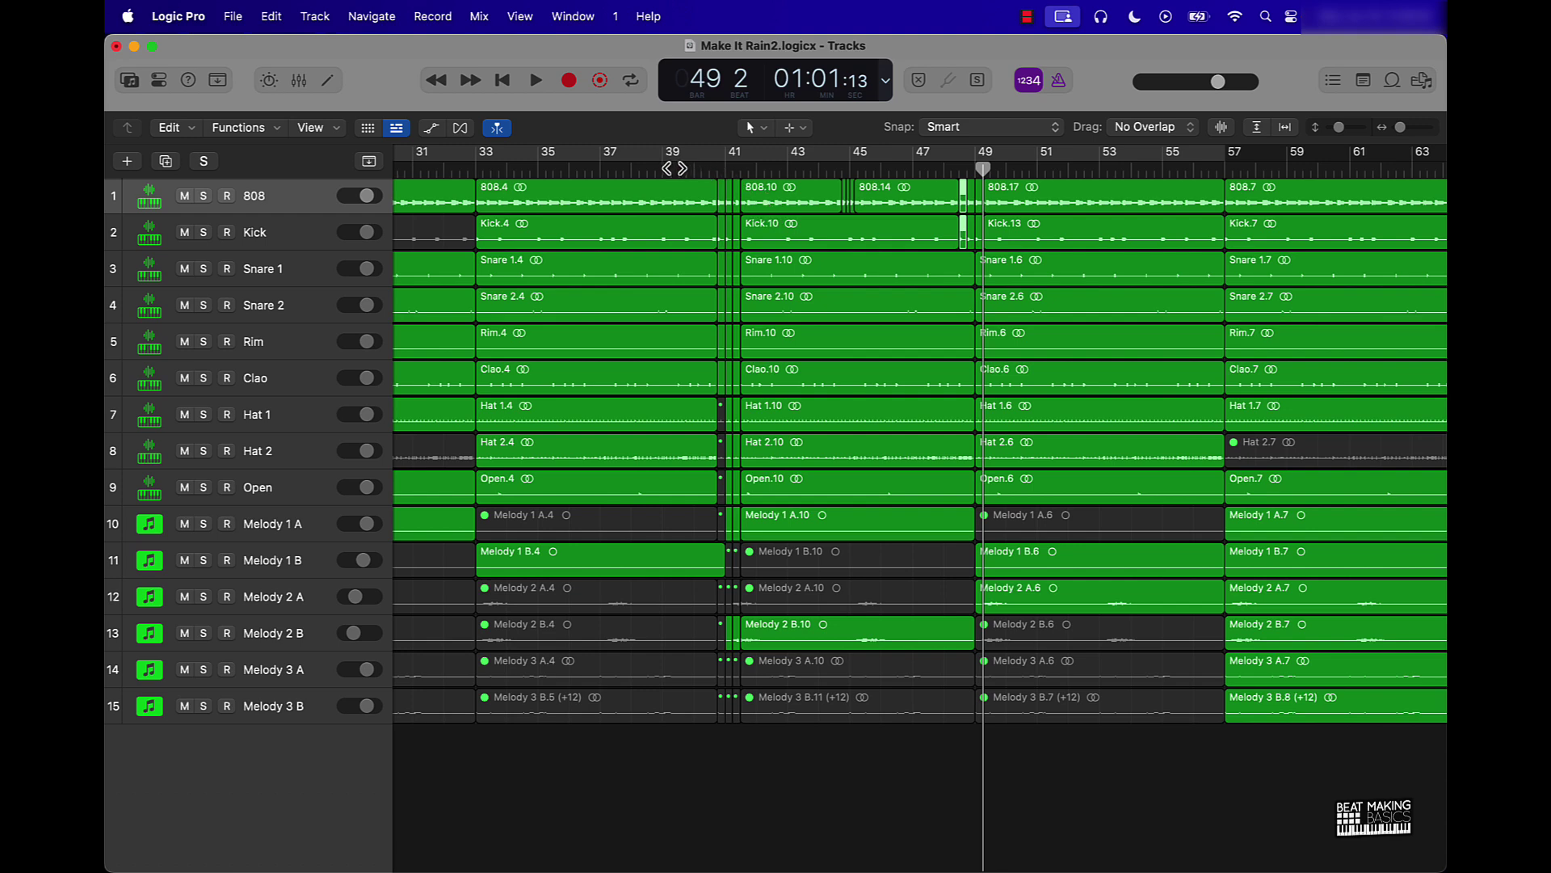
left_click(673, 168)
key("space")
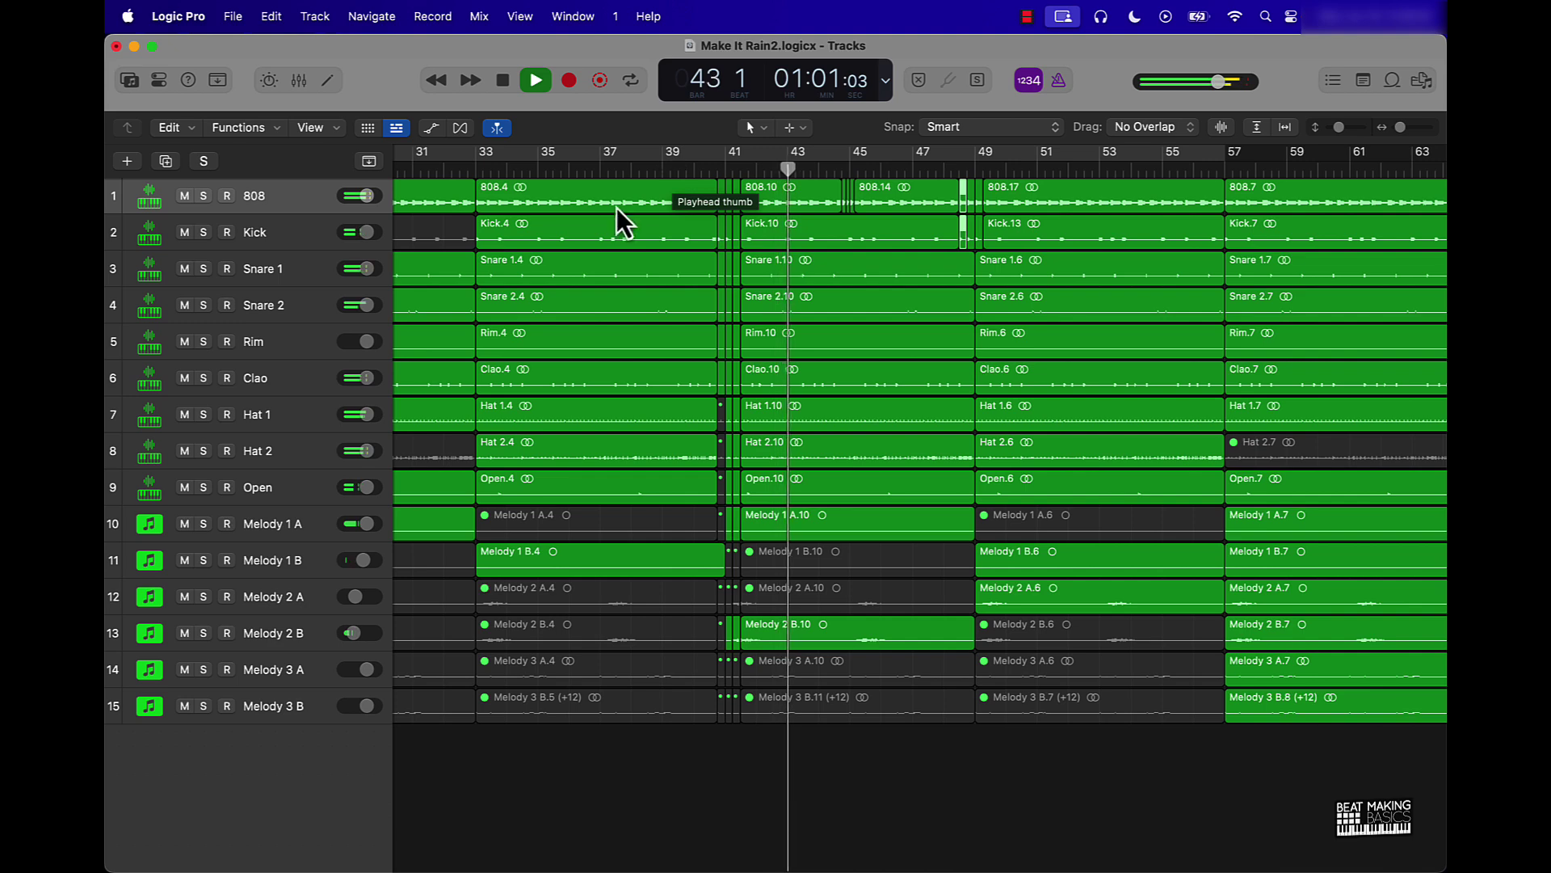
left_click(186, 414)
left_click(186, 451)
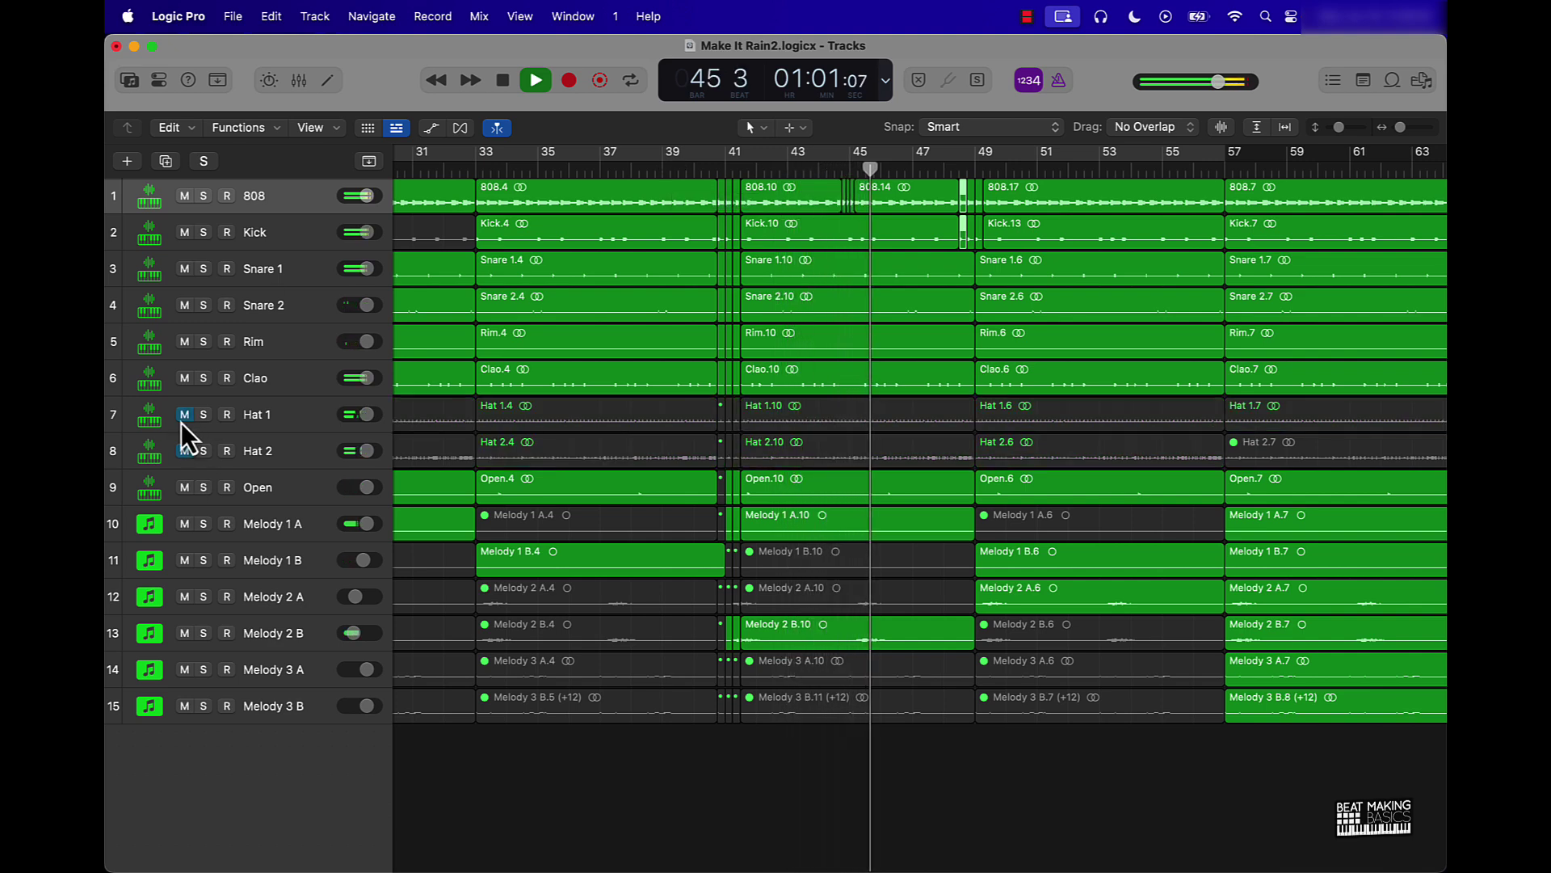
left_click(184, 417)
left_click(184, 450)
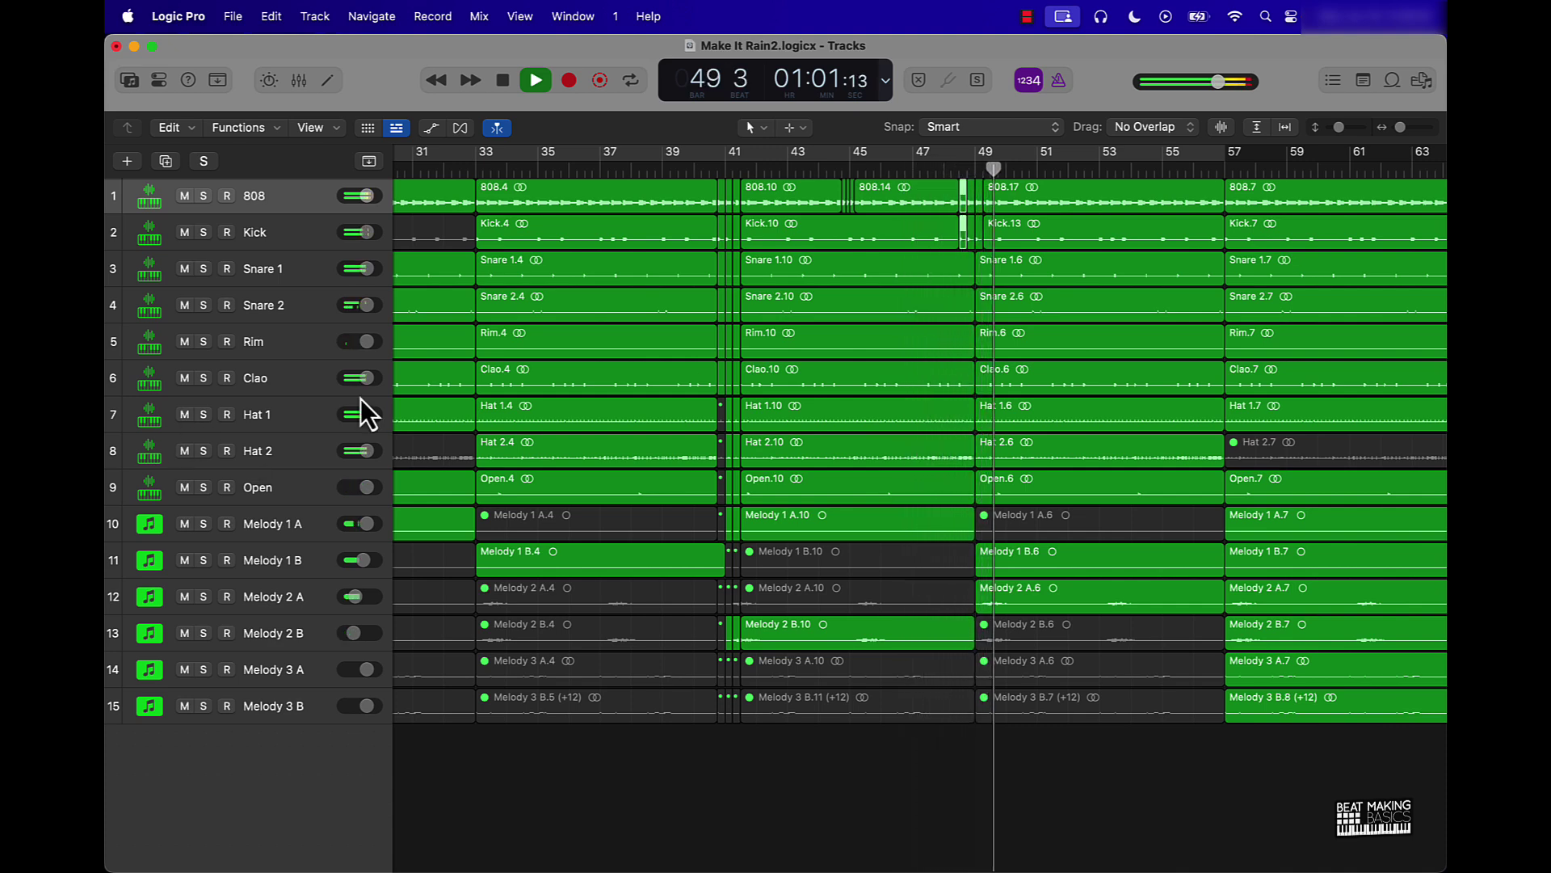
key("space")
Split the Hat 1 and Hat 2 regions at bar 44 beat 3 and trim the new parts to span about bar 46 to bar 48 beat 3.
scroll(846, 229, "up", 5)
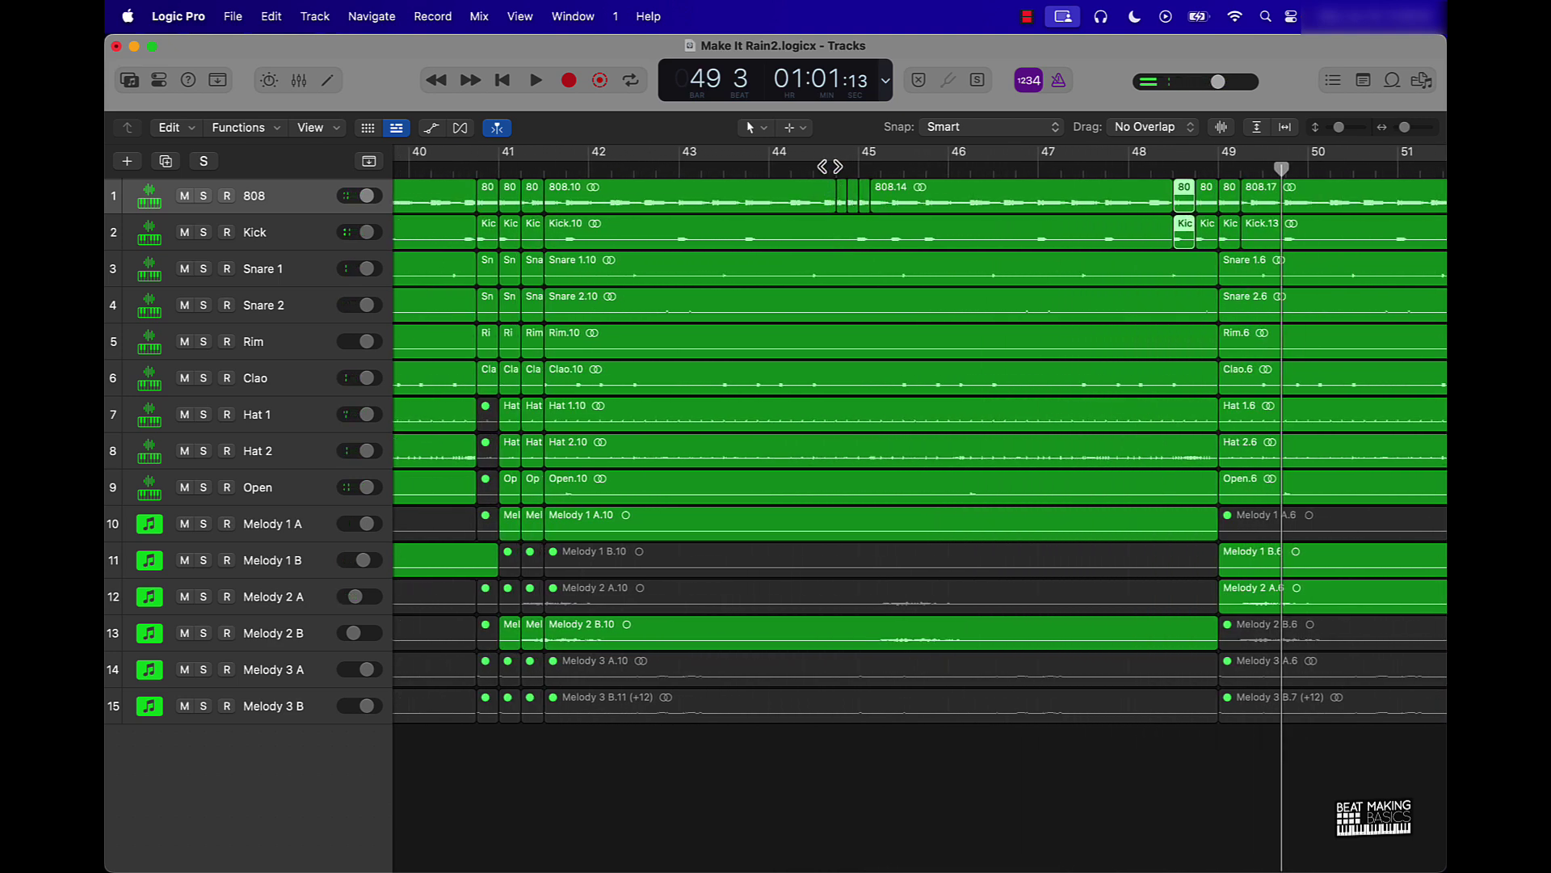
left_click_drag(821, 168, 812, 167)
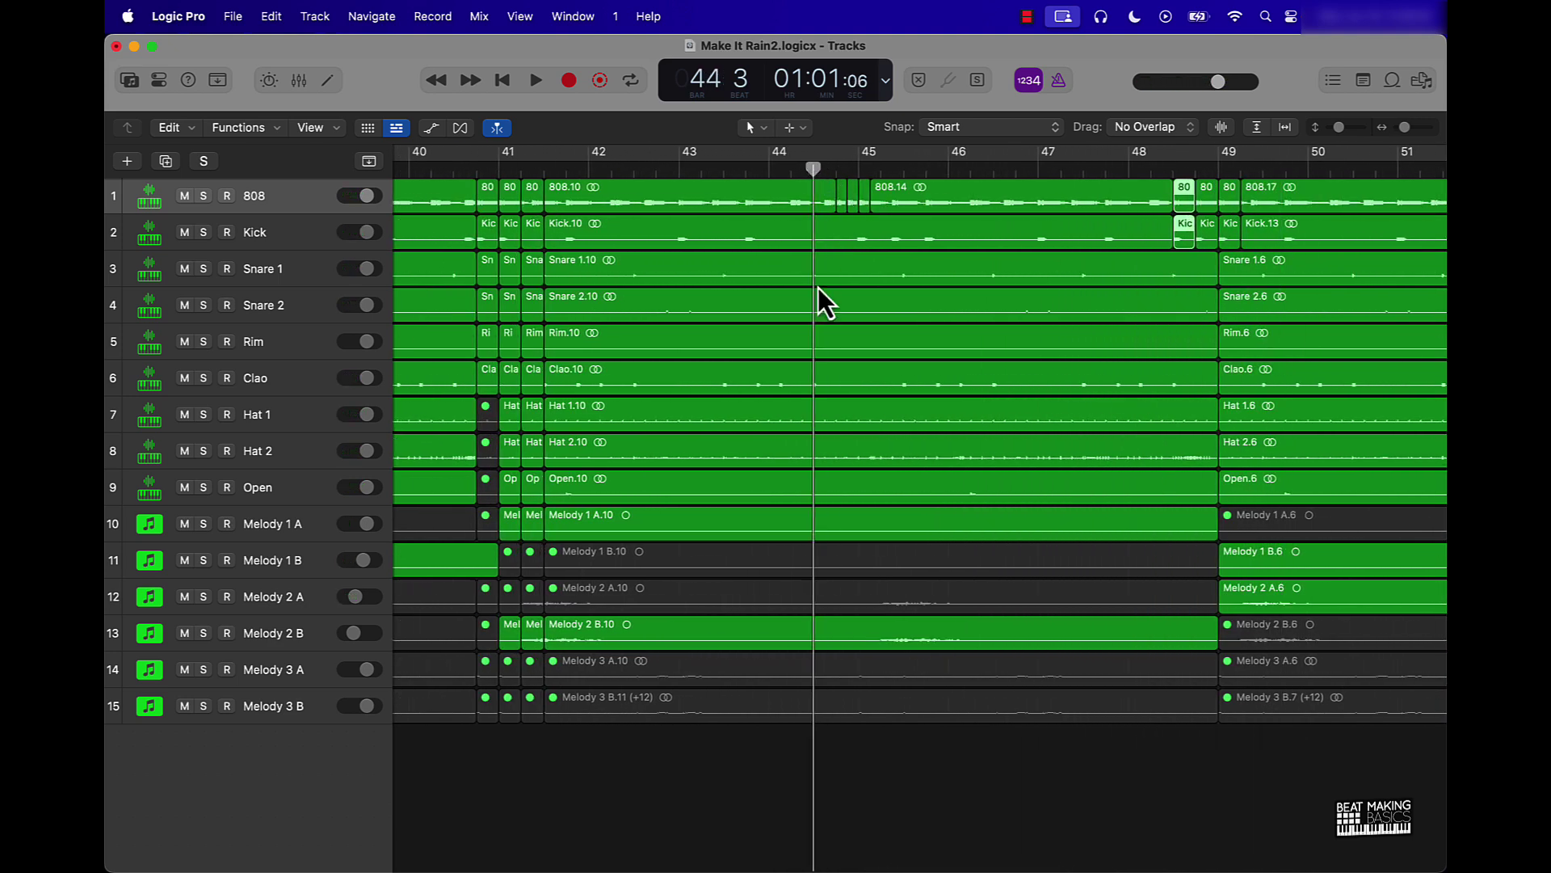
left_click(840, 415)
left_click(838, 447, "shift")
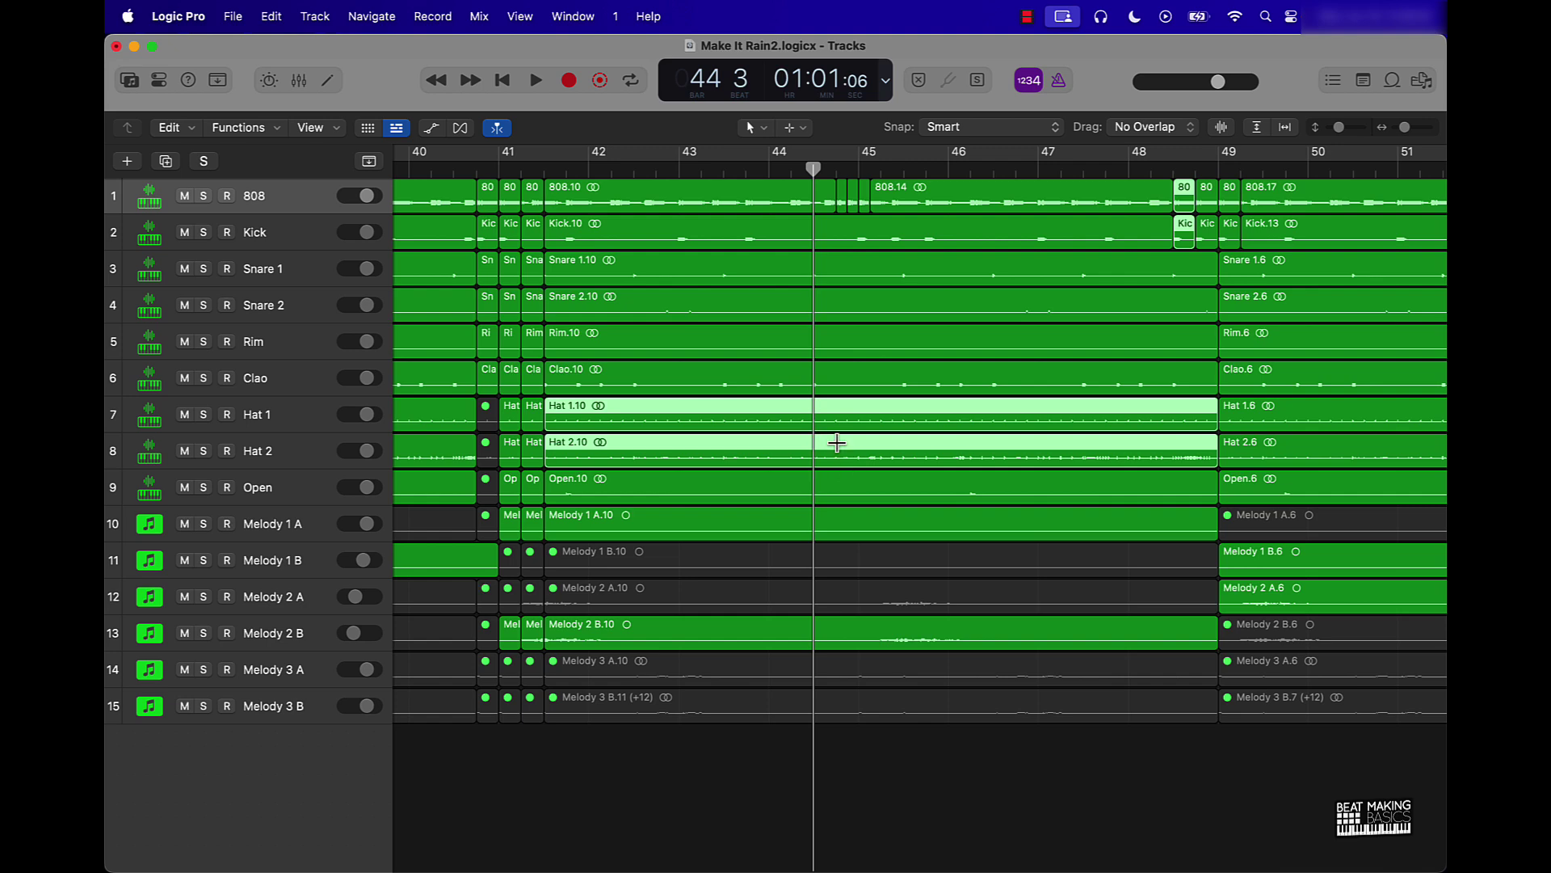
key("super+t")
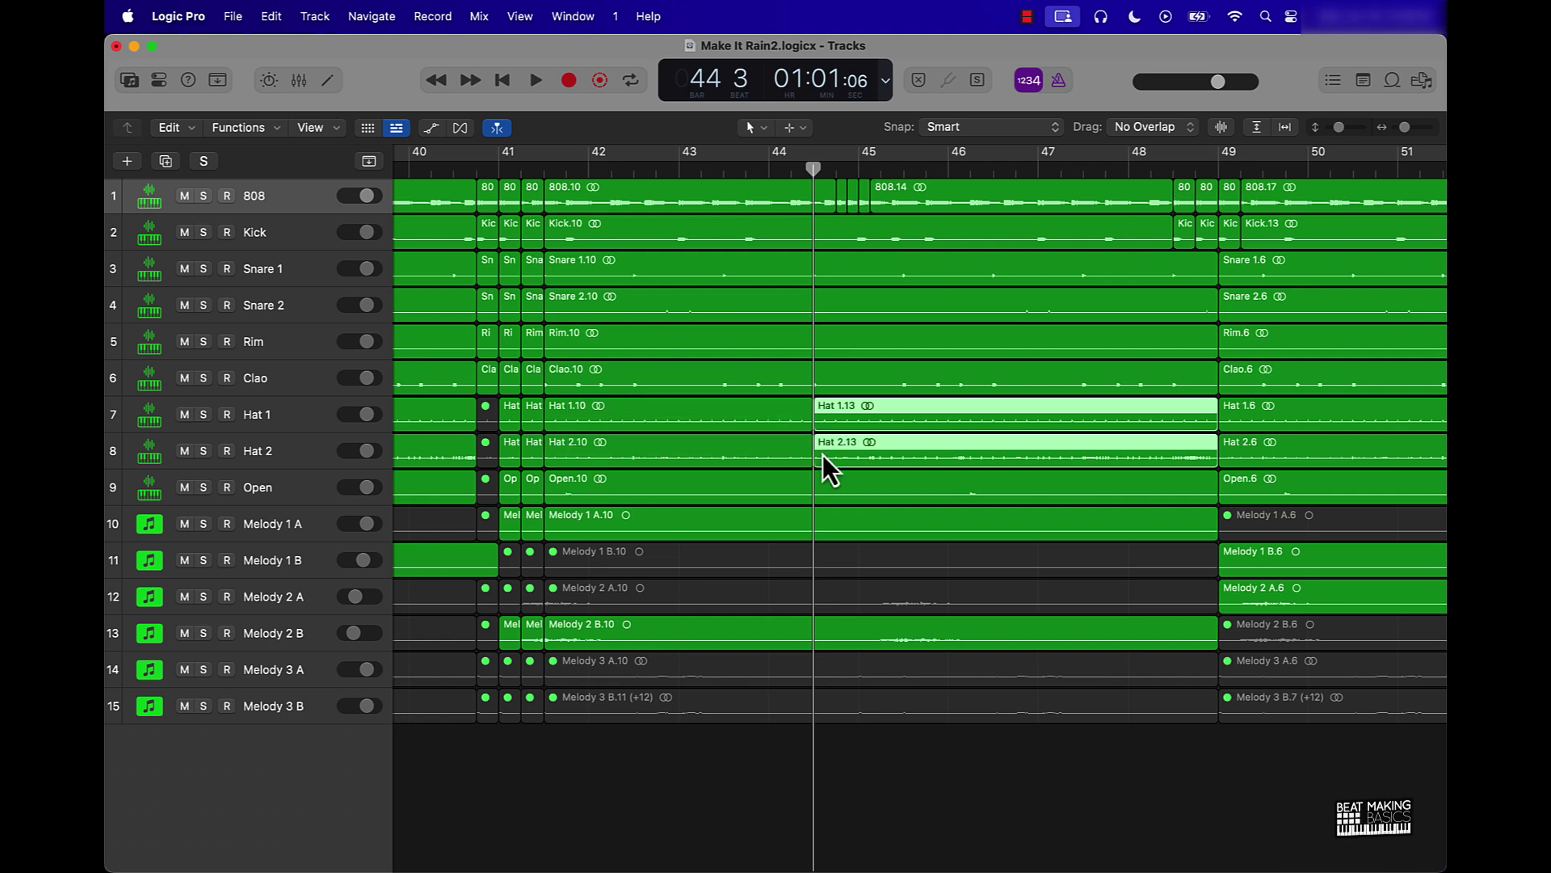
left_click_drag(816, 443, 955, 429)
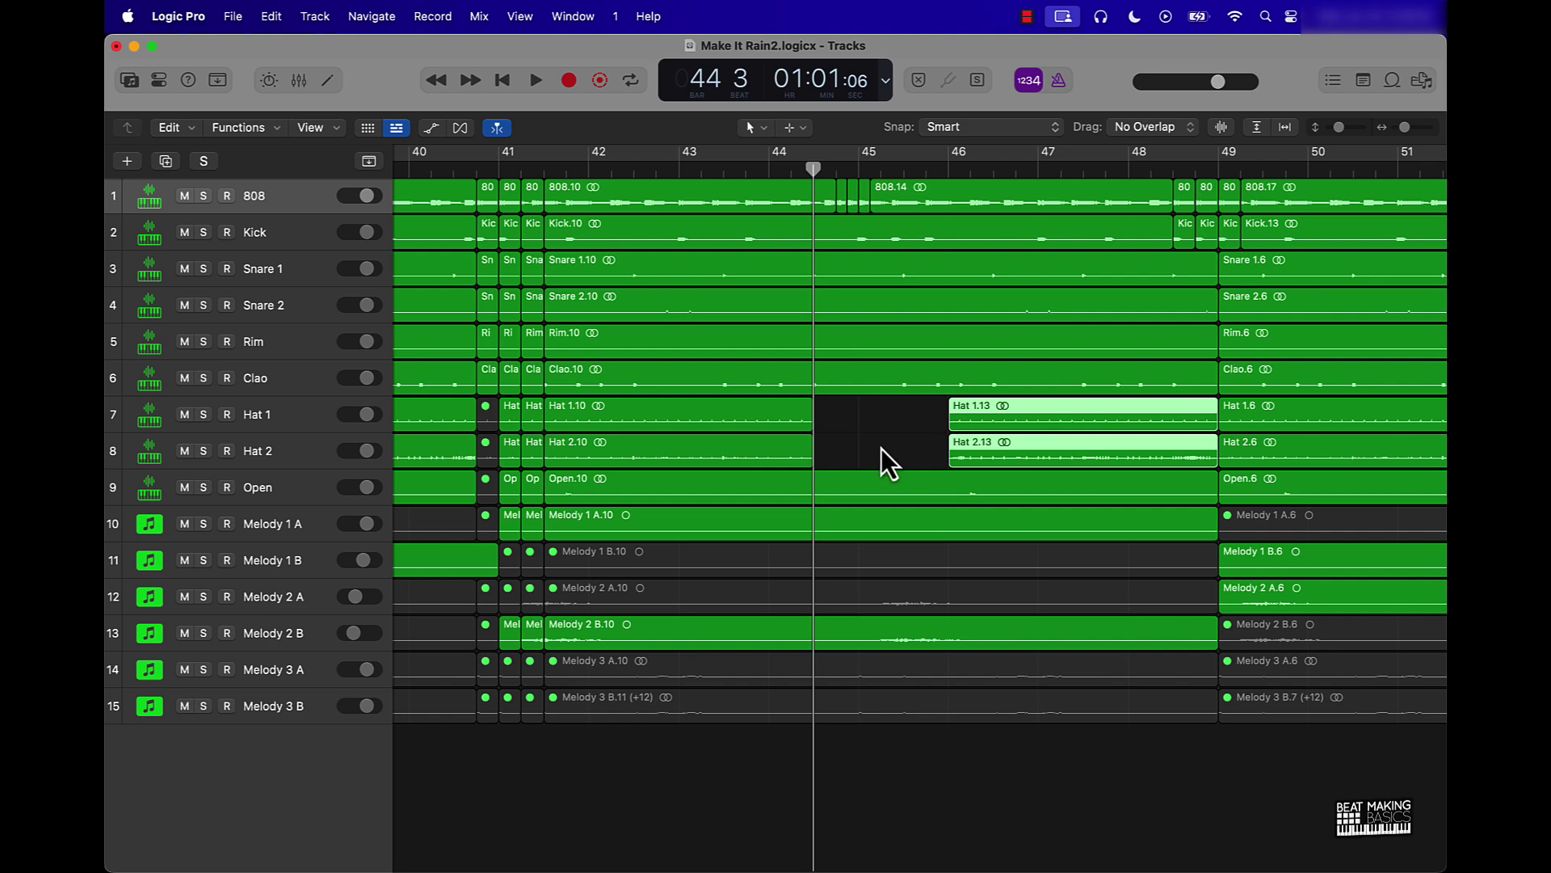
left_click_drag(1212, 458, 1171, 450)
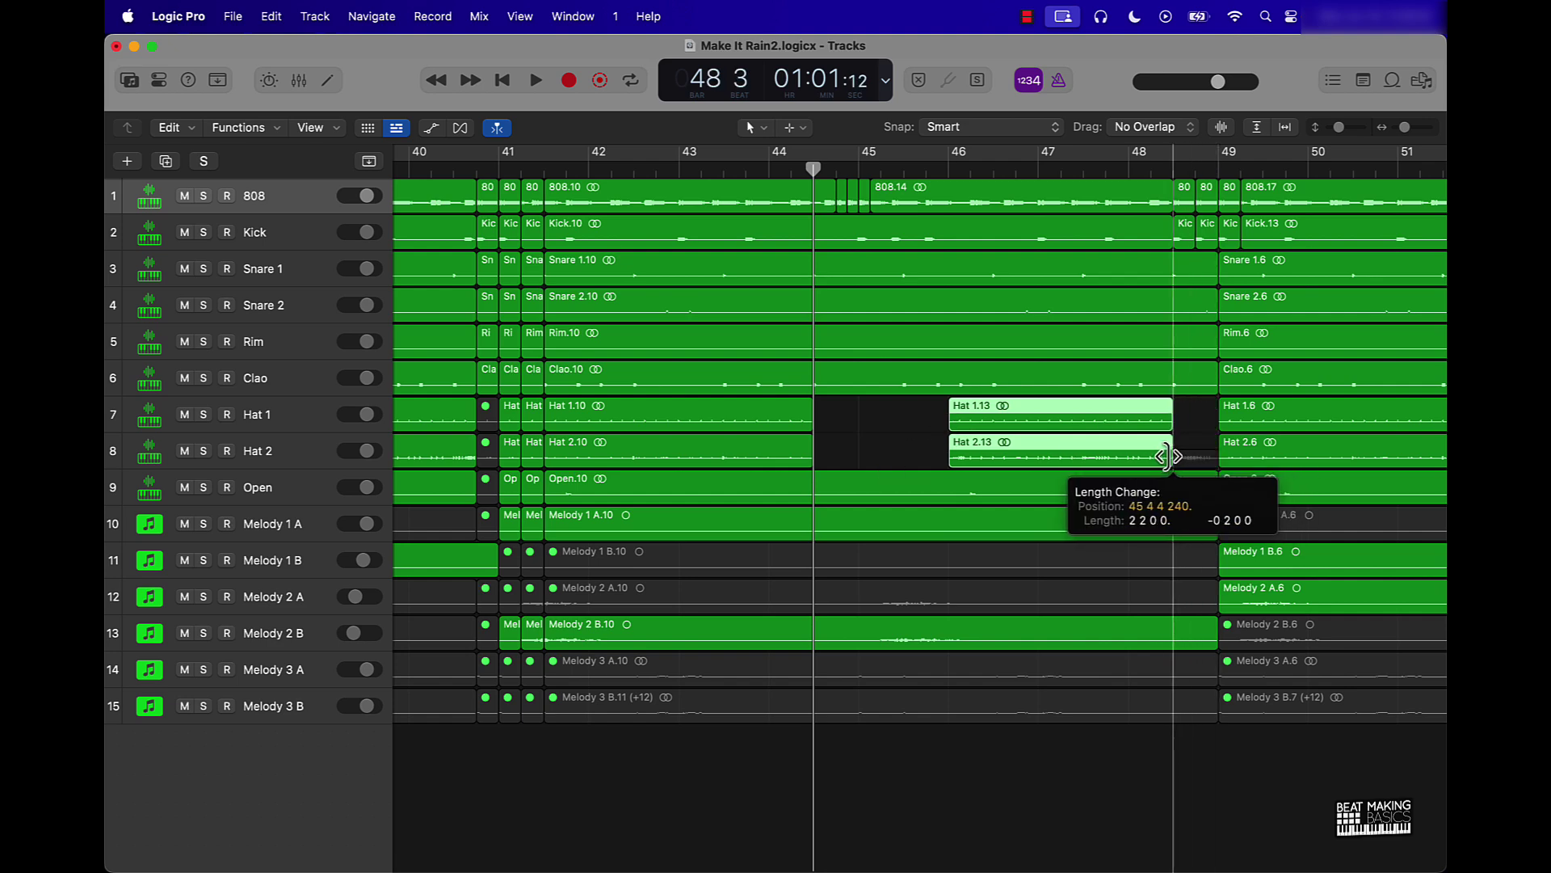
Deselect the trimmed hat regions and play the arrangement from bar 41 to bar 54 beat 4.
left_click(1199, 464)
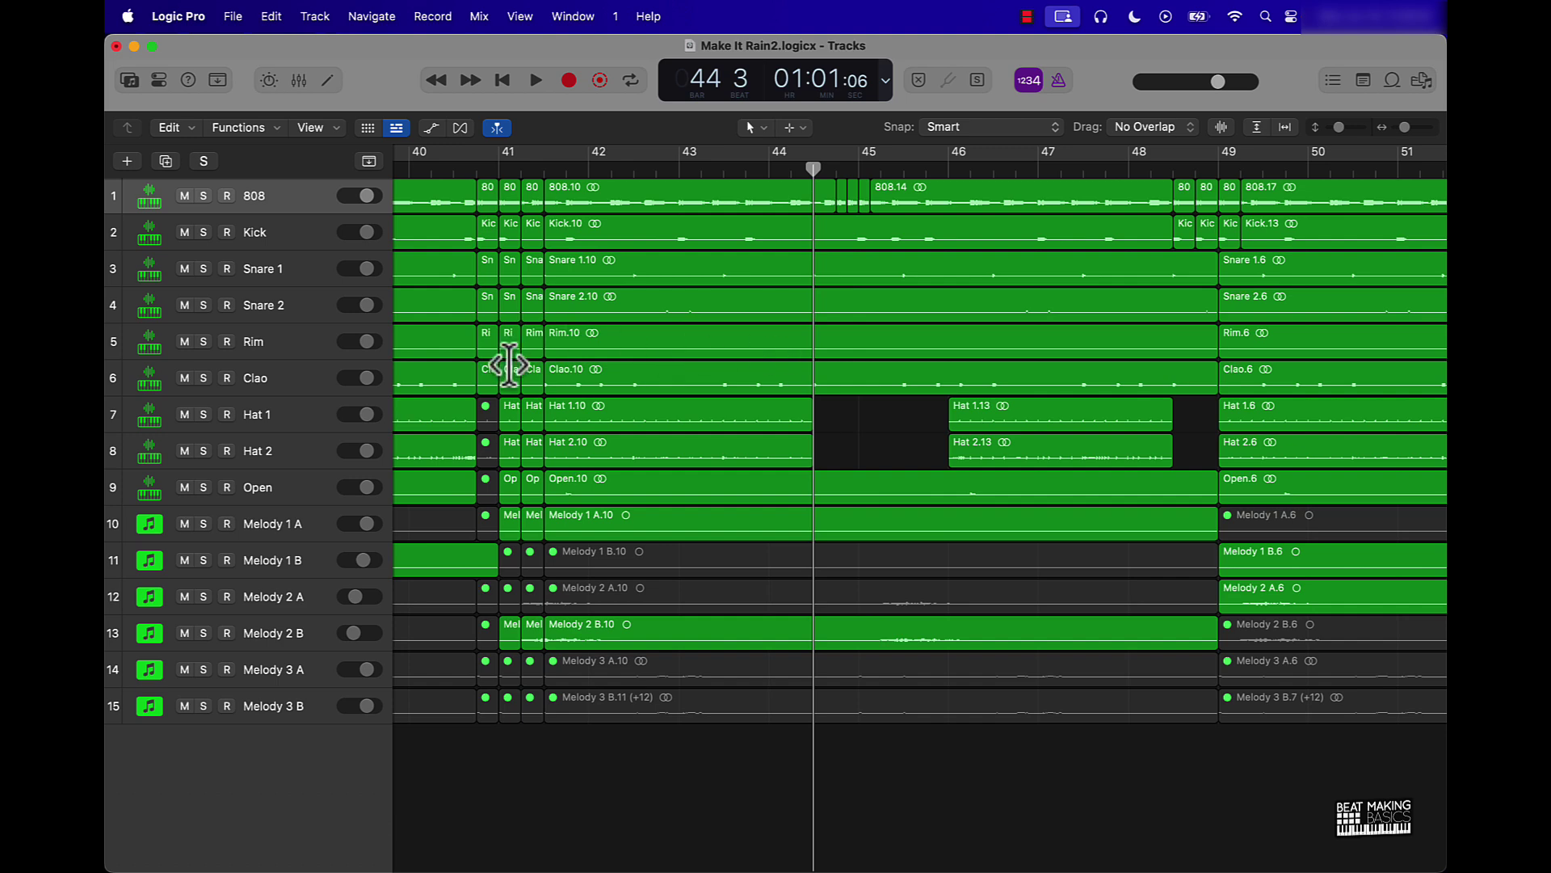
key("comma")
key("comma")
key("comma")
key("comma")
key("comma")
key("comma")
key("comma")
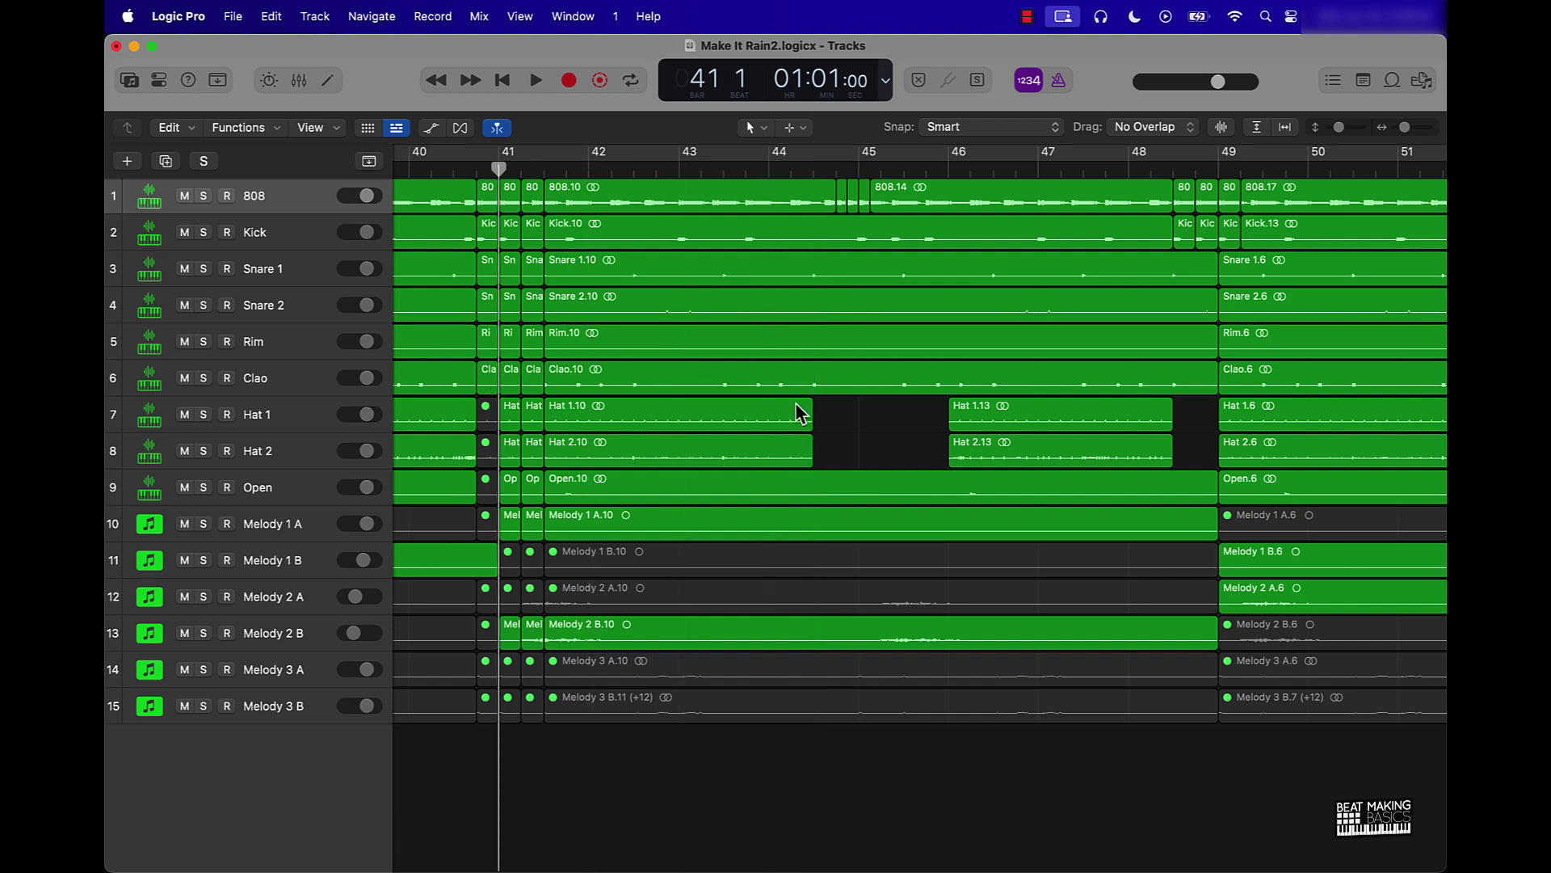
key("space")
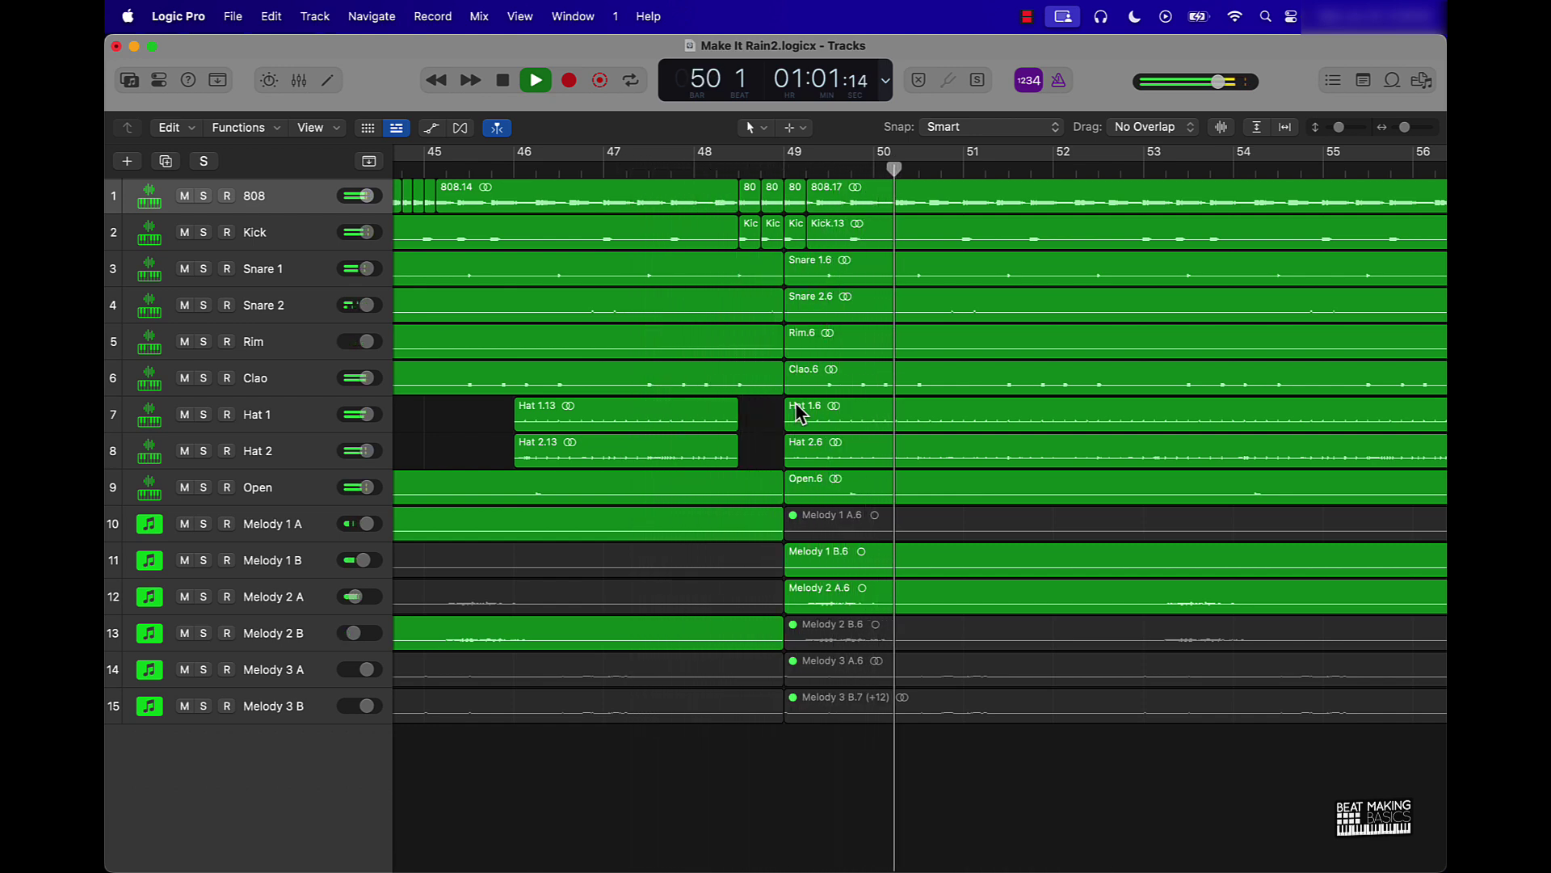
scroll(800, 412, "right", 3)
scroll(799, 412, "right", 4)
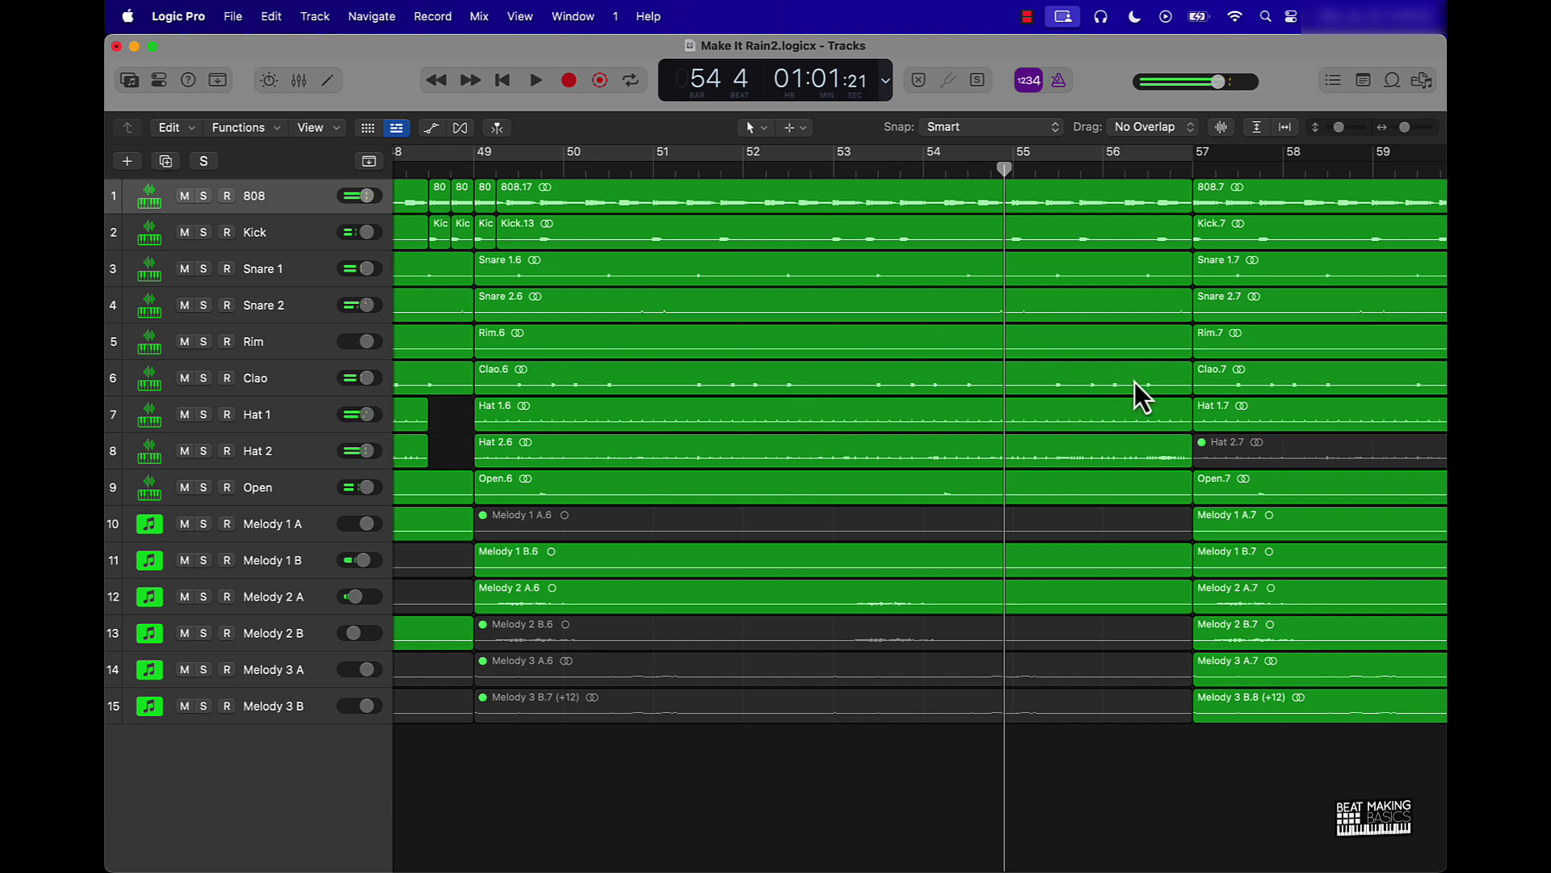
Split the Hat 1 and Hat 2 regions at the playhead near the end of bar 54 and mute the parts up to bar 57.
left_click(1130, 421)
left_click(1126, 444, "shift")
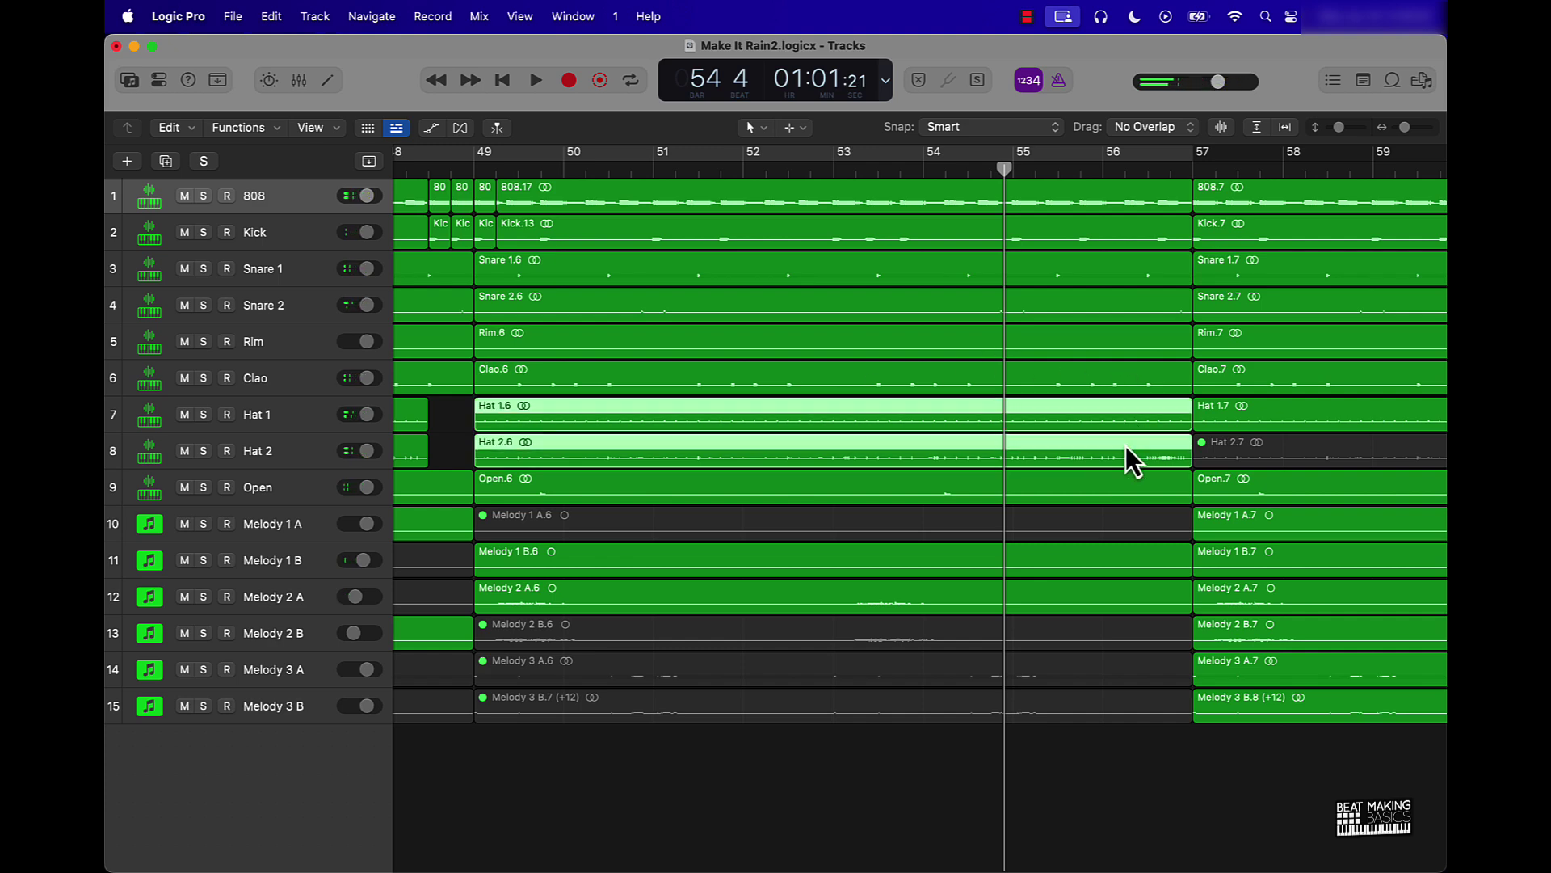
key("super+t")
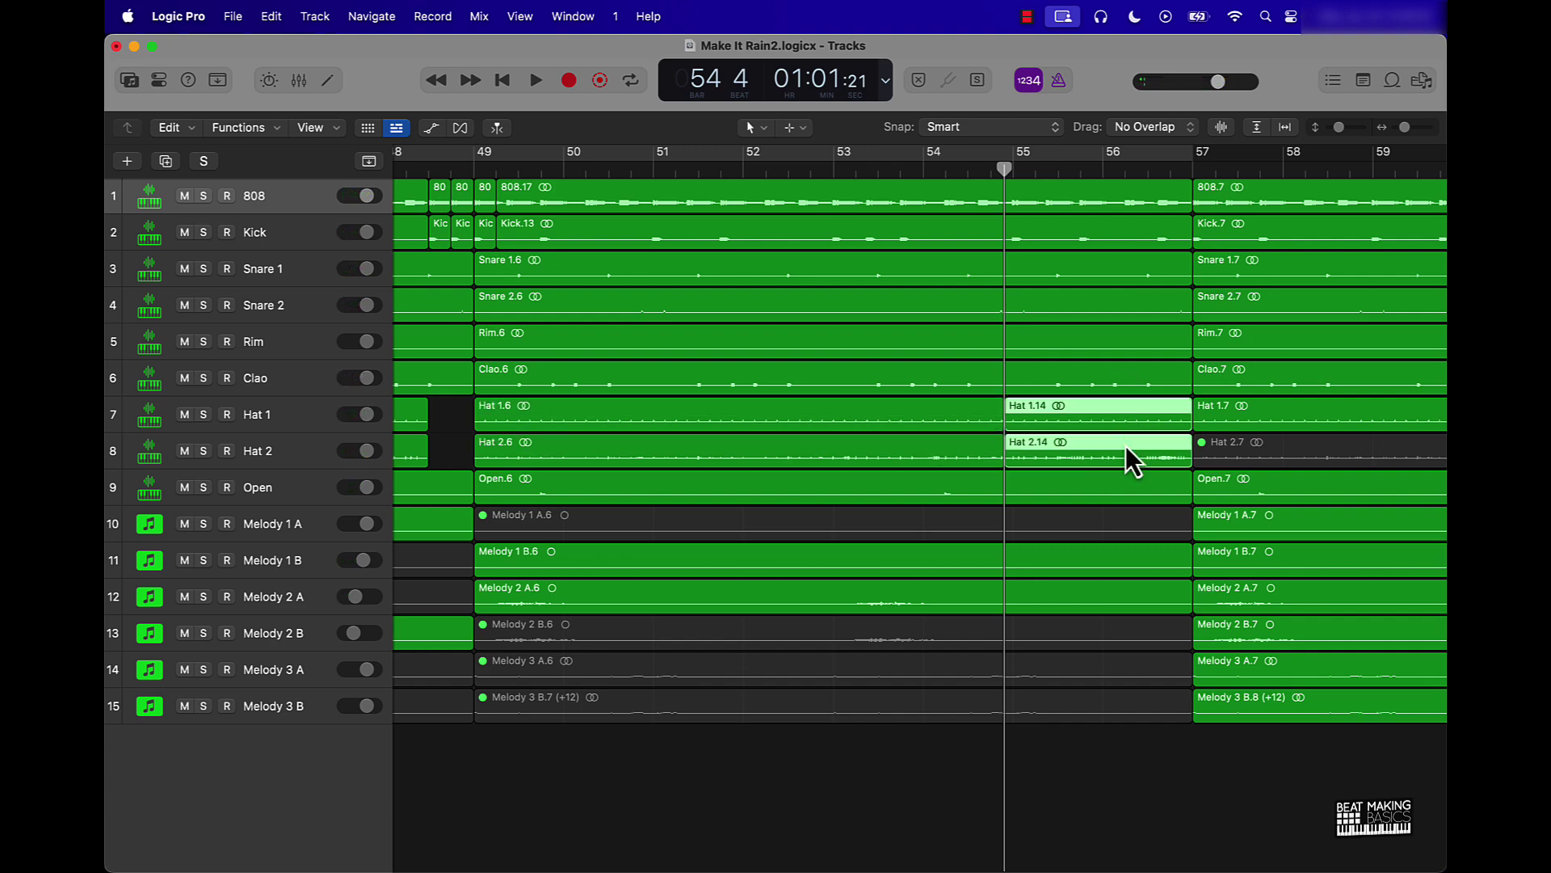
key("ctrl+m")
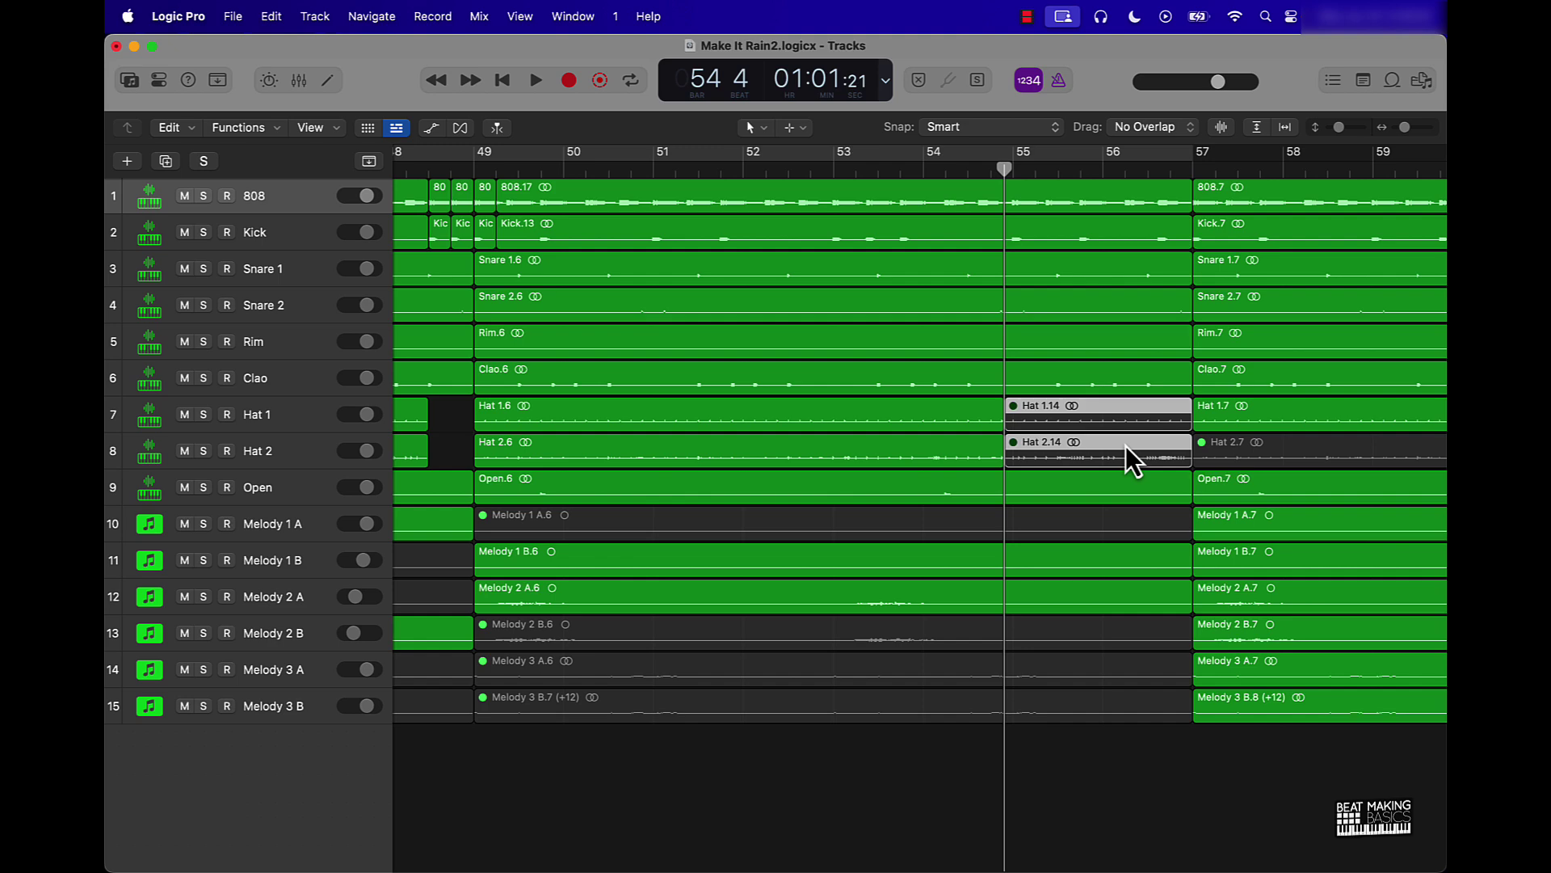
Set the cycle range to bars 55 to 57 and play it to bar 56 beat 2.
left_click(1019, 150)
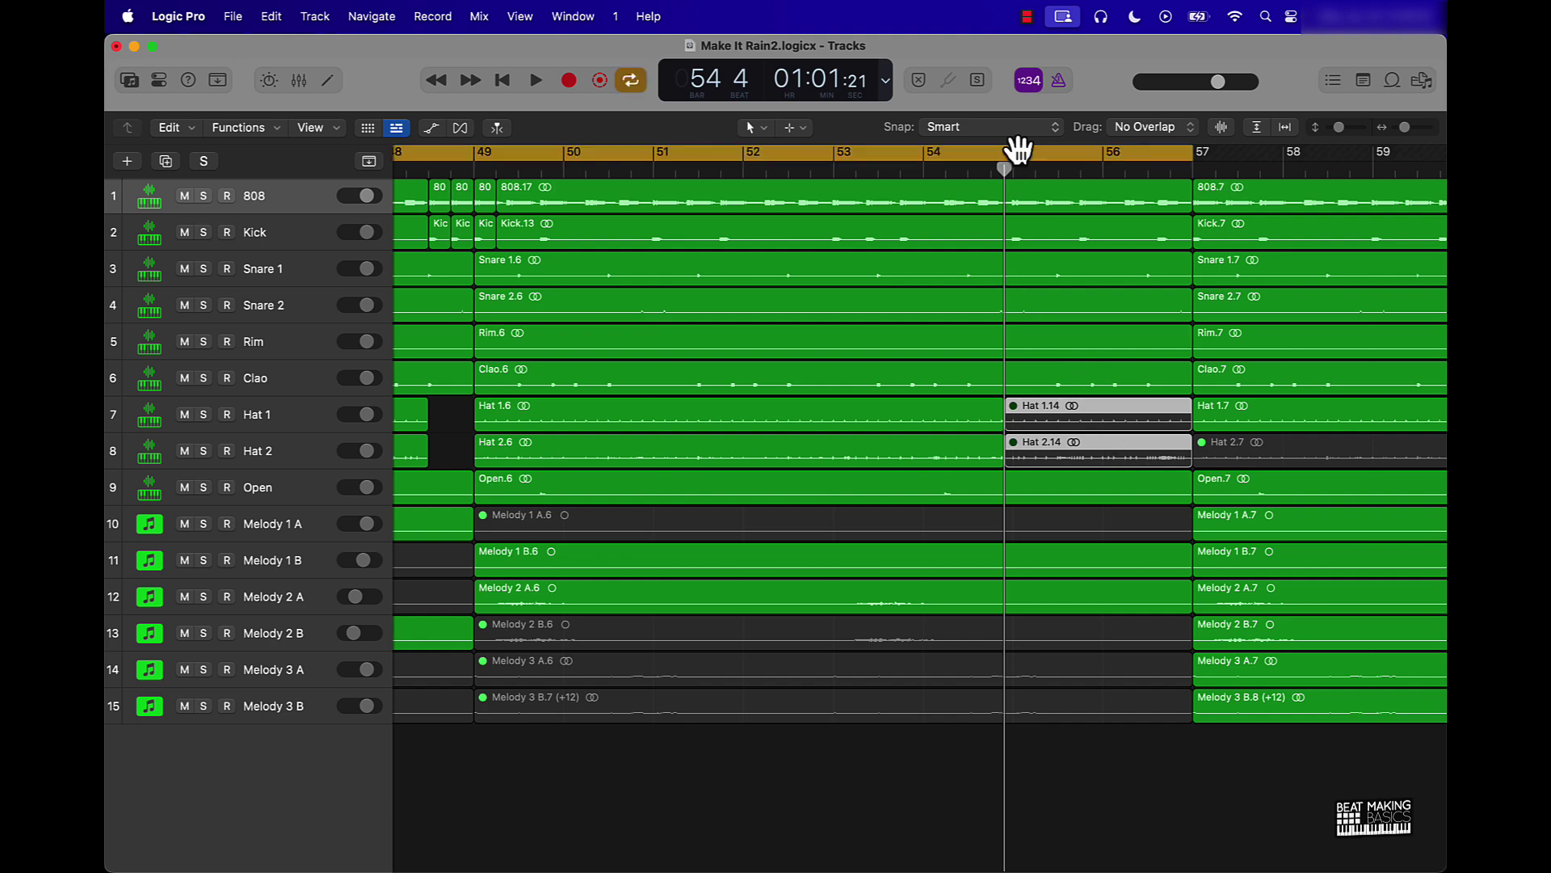
left_click_drag(1018, 152, 1193, 160)
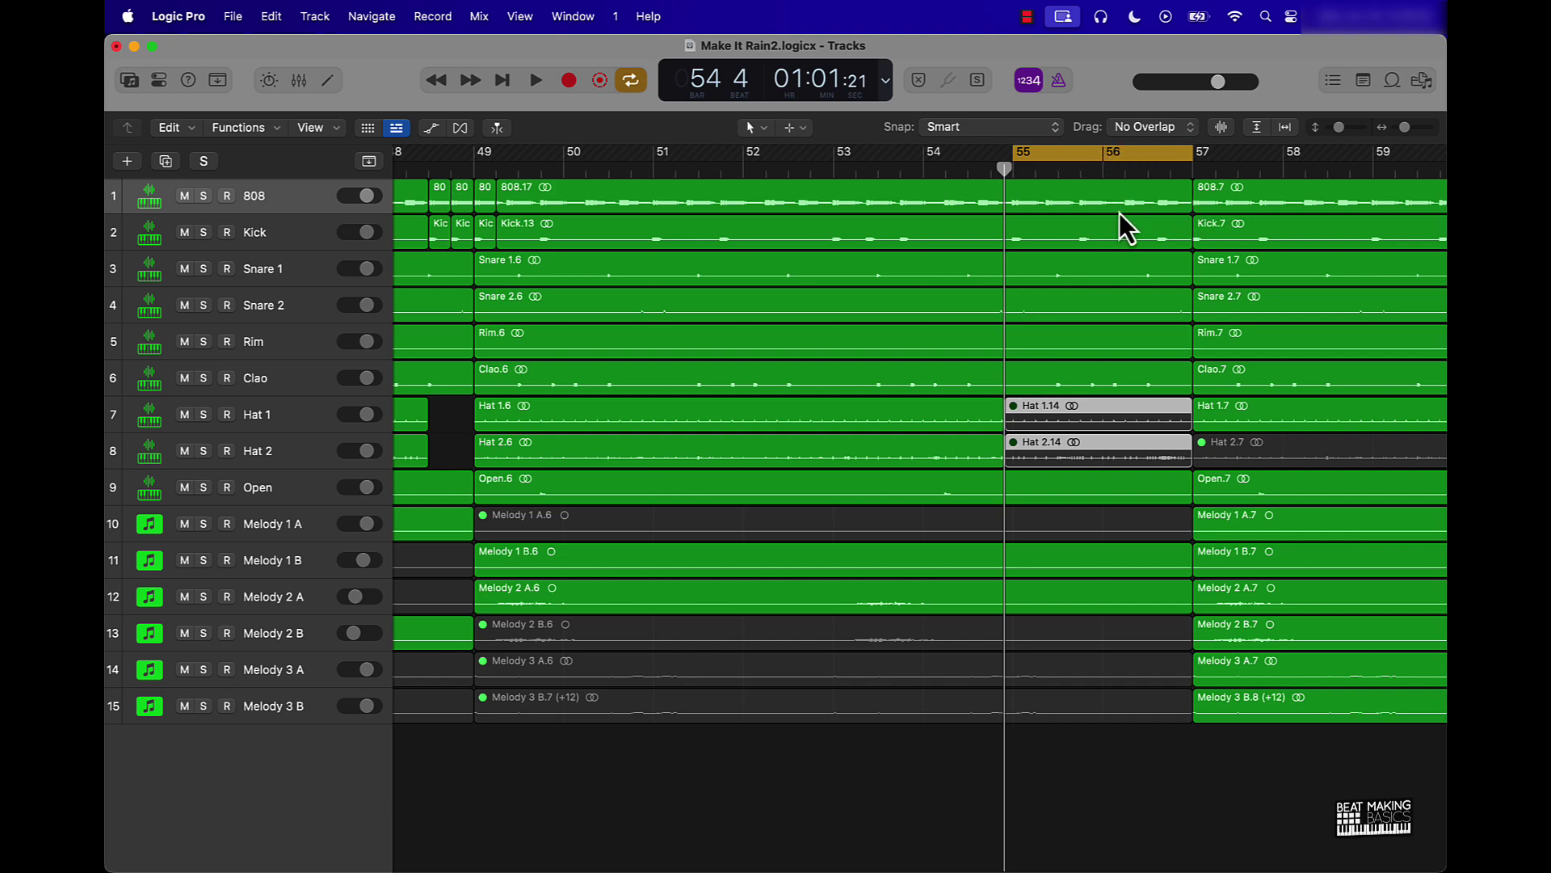
key("space")
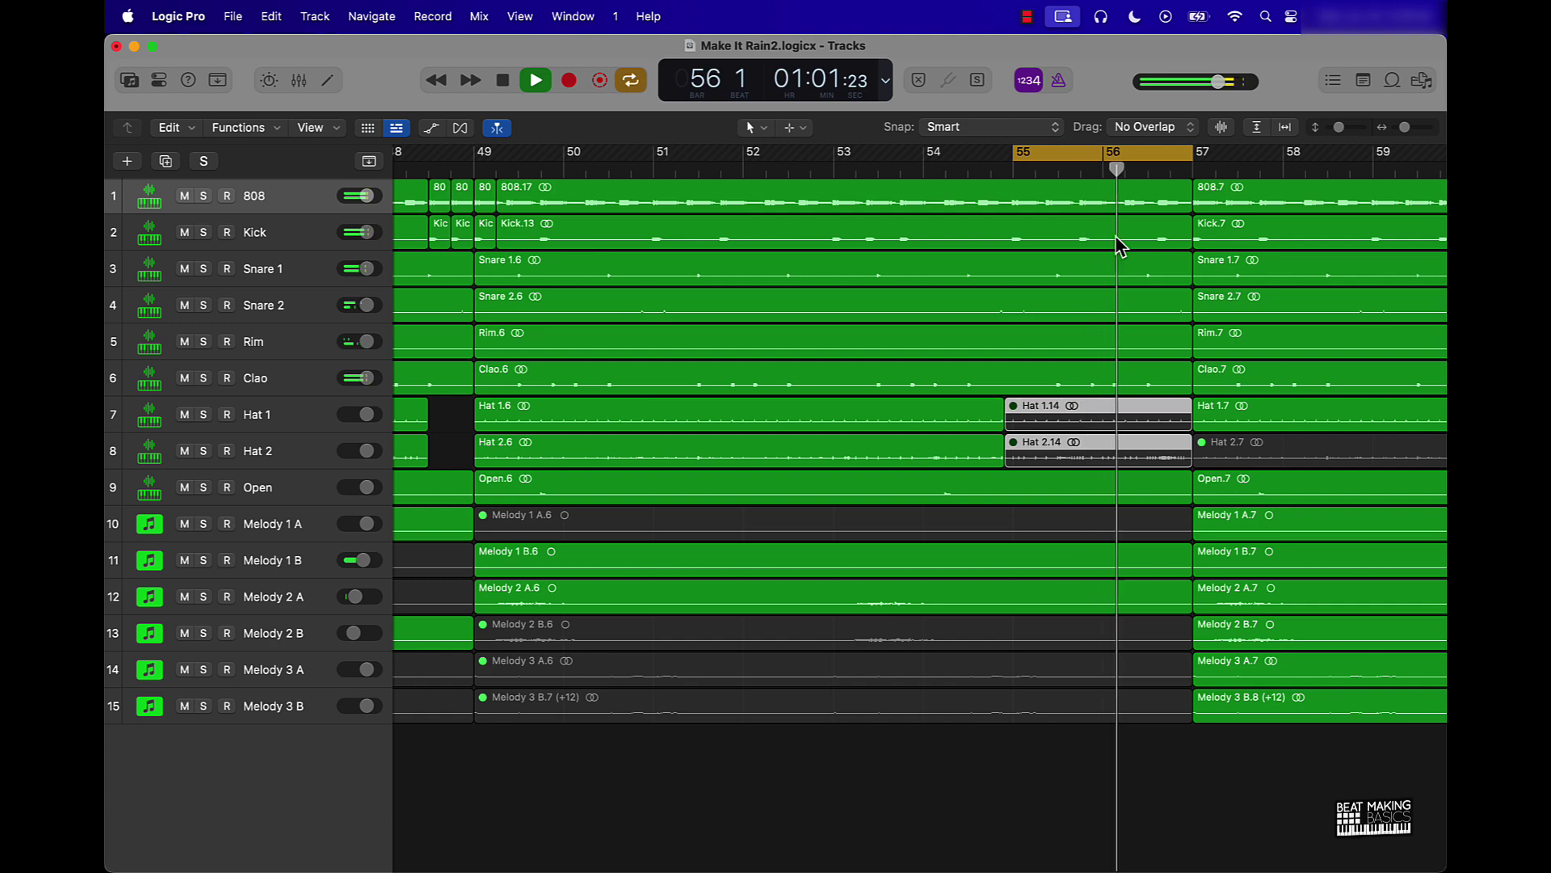
key("space")
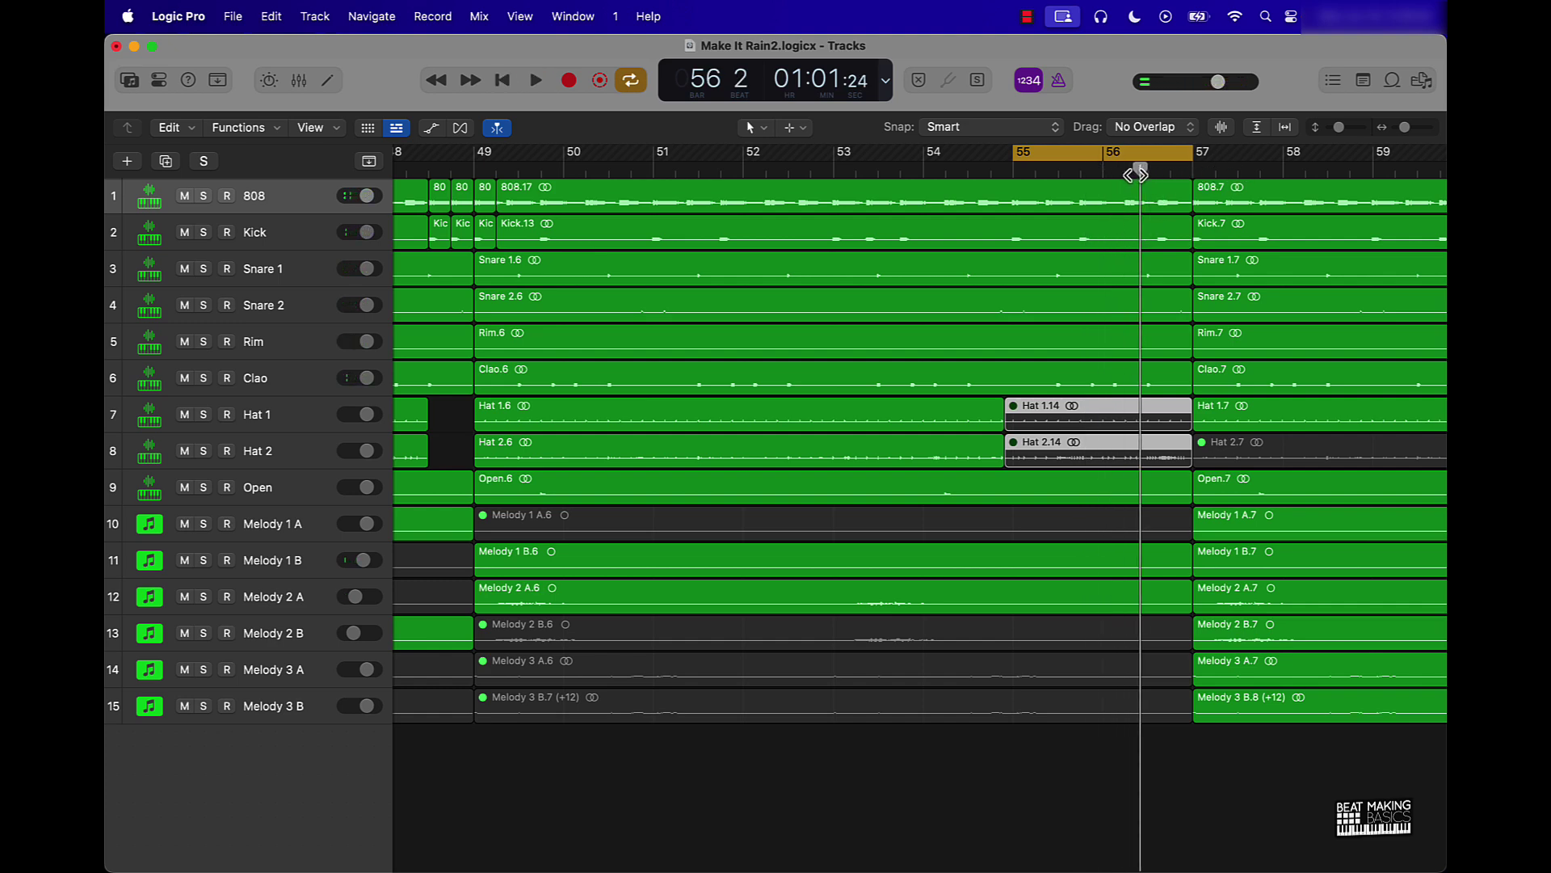
Split the regions on all tracks at bar 56 beat 2 and bar 56 beat 3.
left_click_drag(1140, 171, 1125, 167)
left_click(1137, 207)
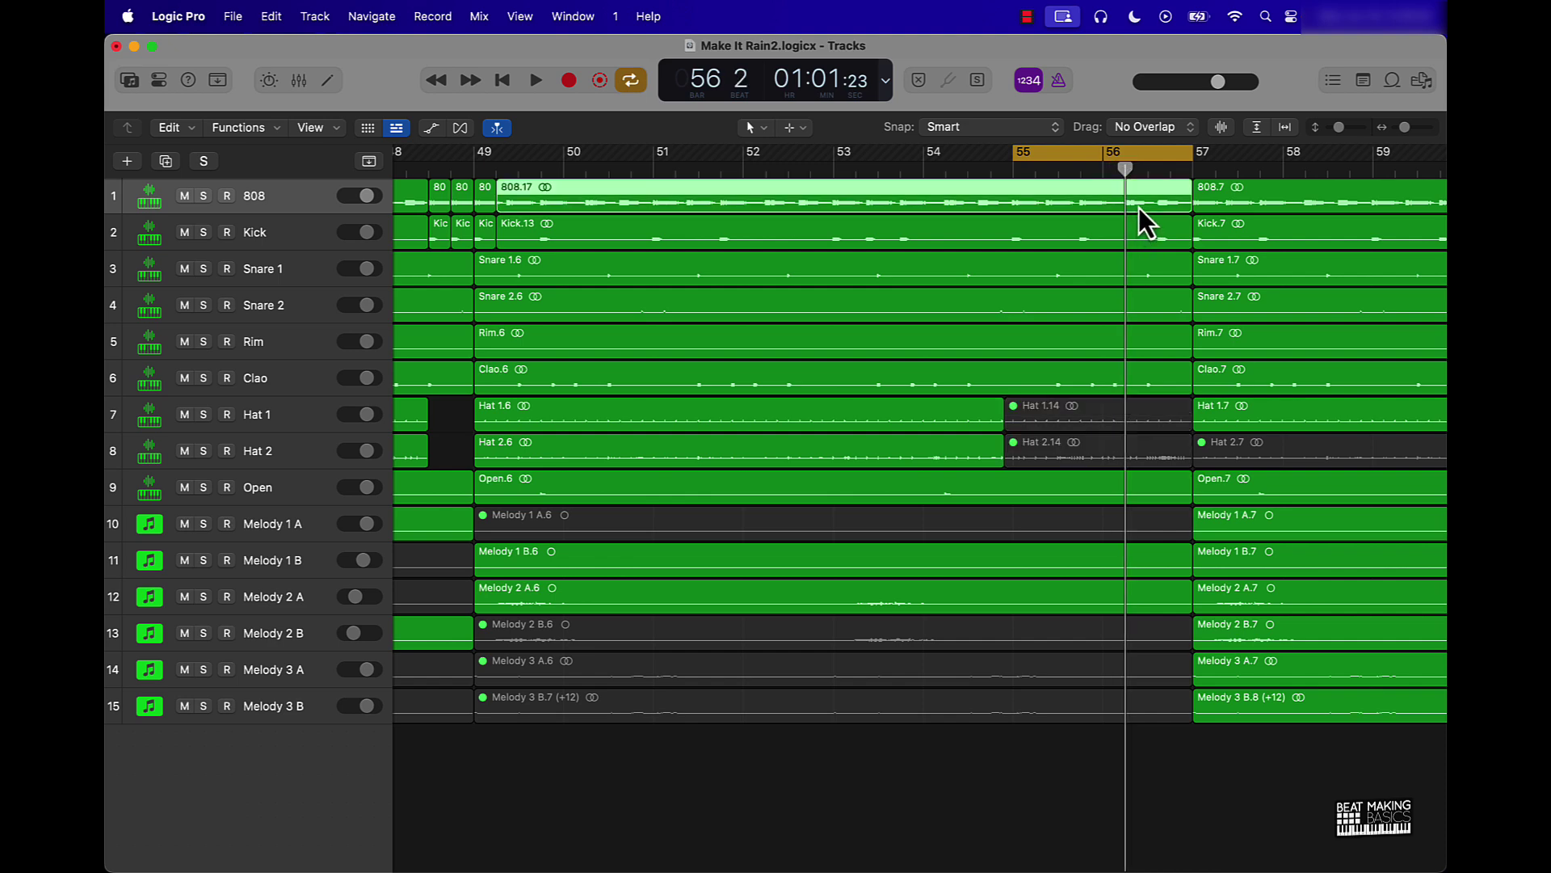
left_click(1134, 226, "shift")
key("super+a")
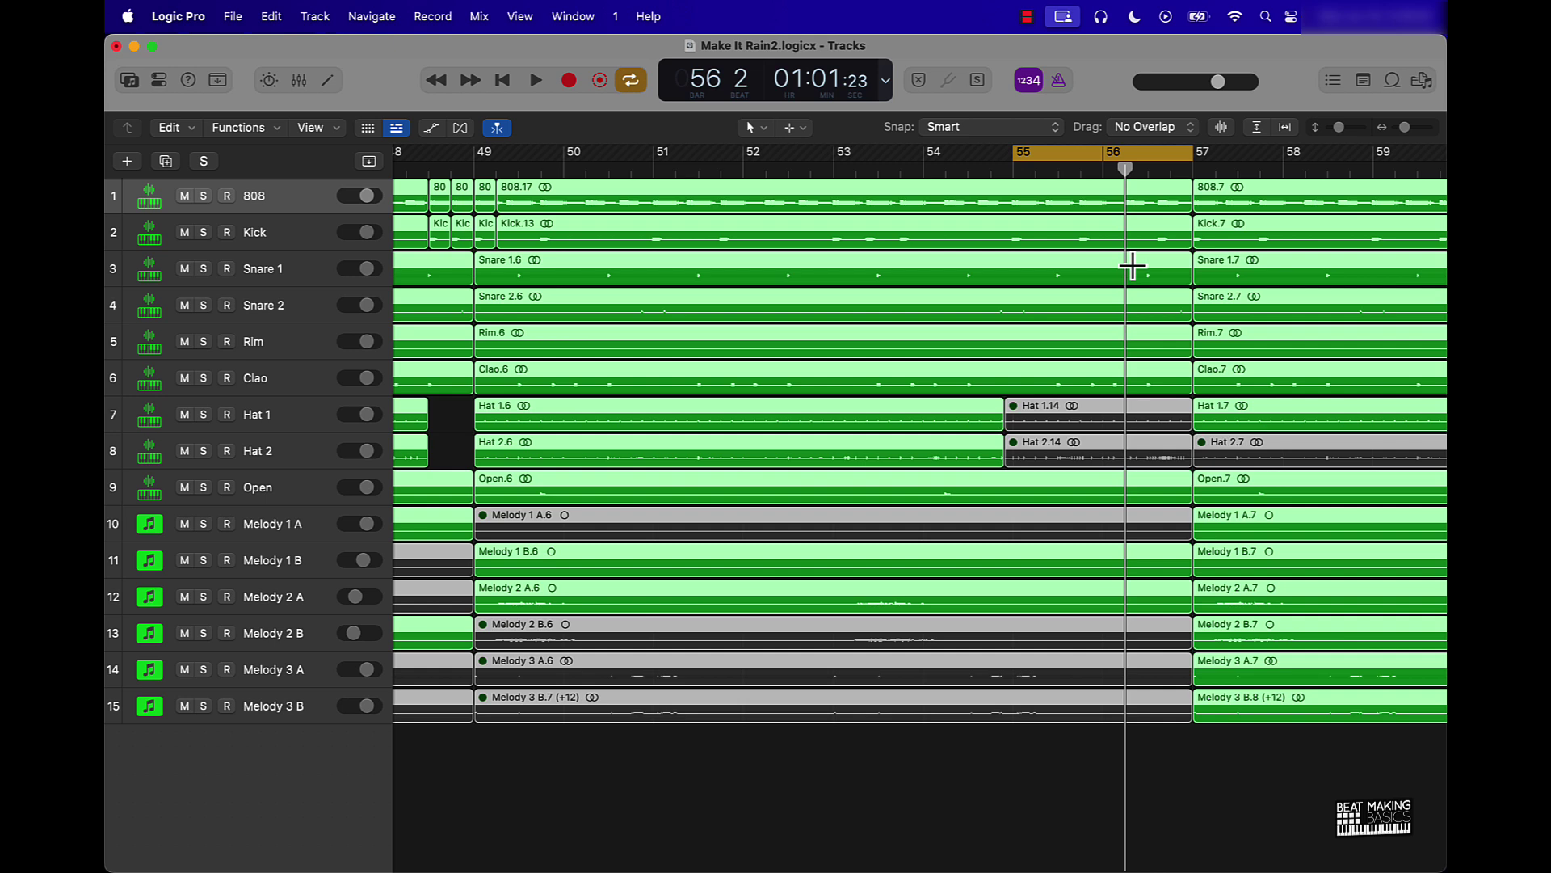
key("super+t")
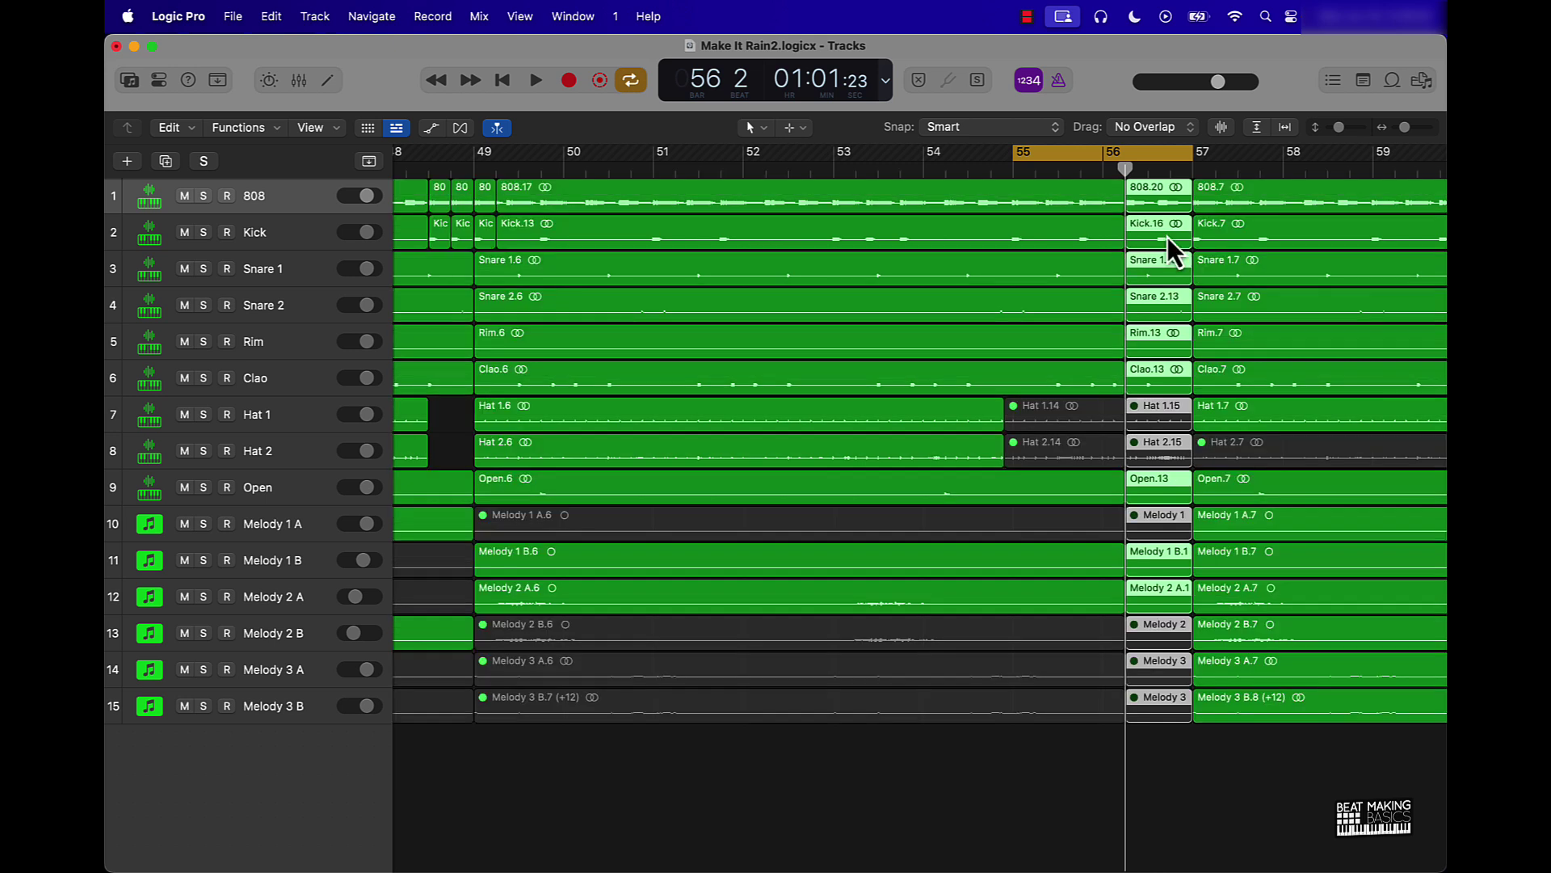
left_click_drag(1155, 172, 1149, 199)
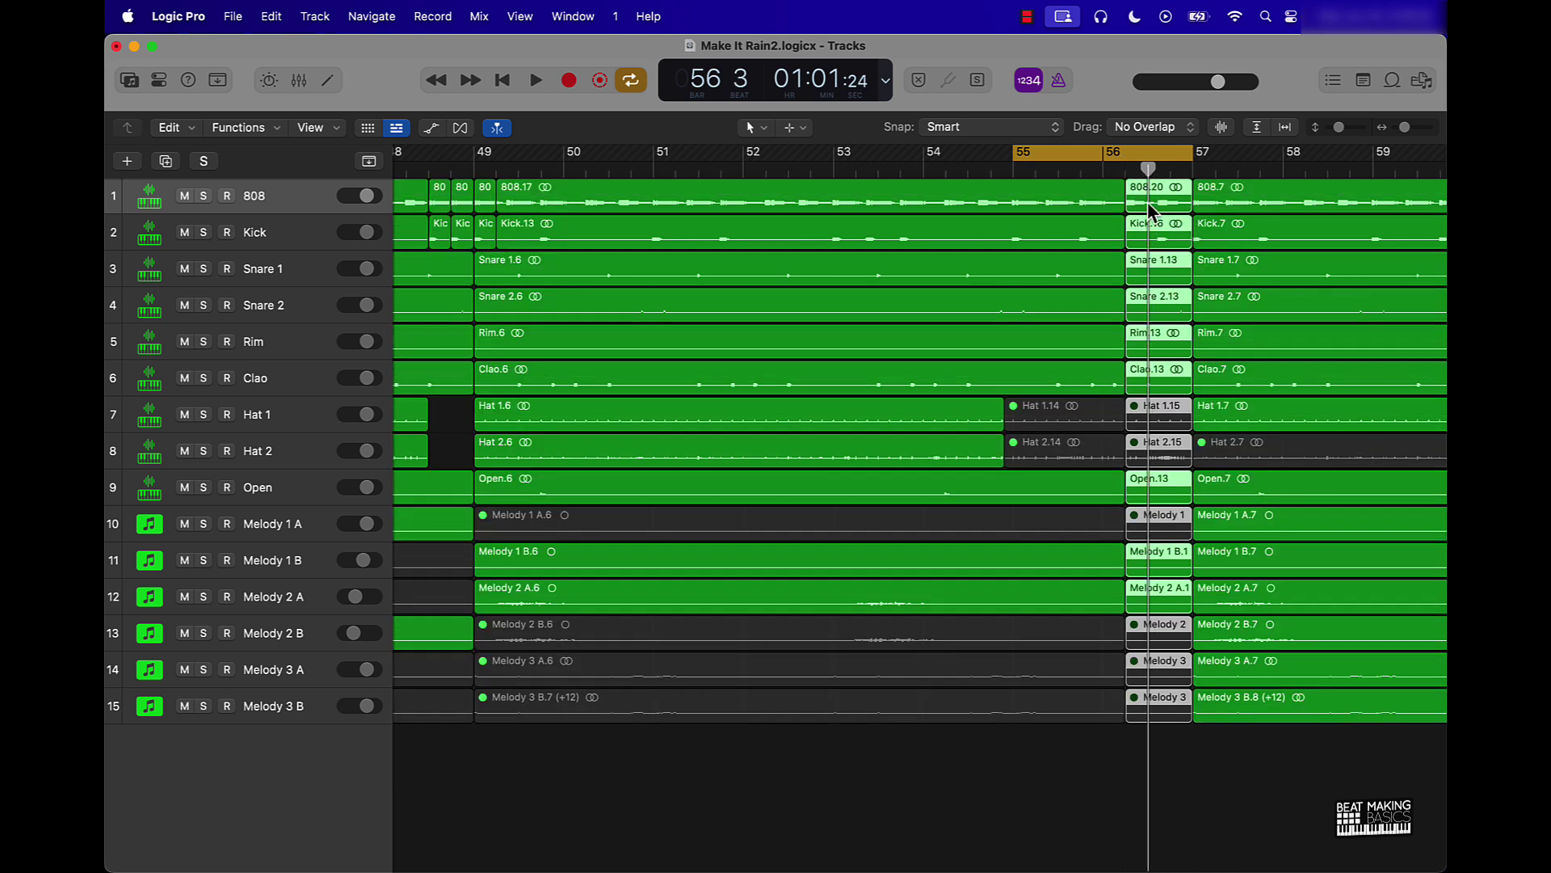
key("super+t")
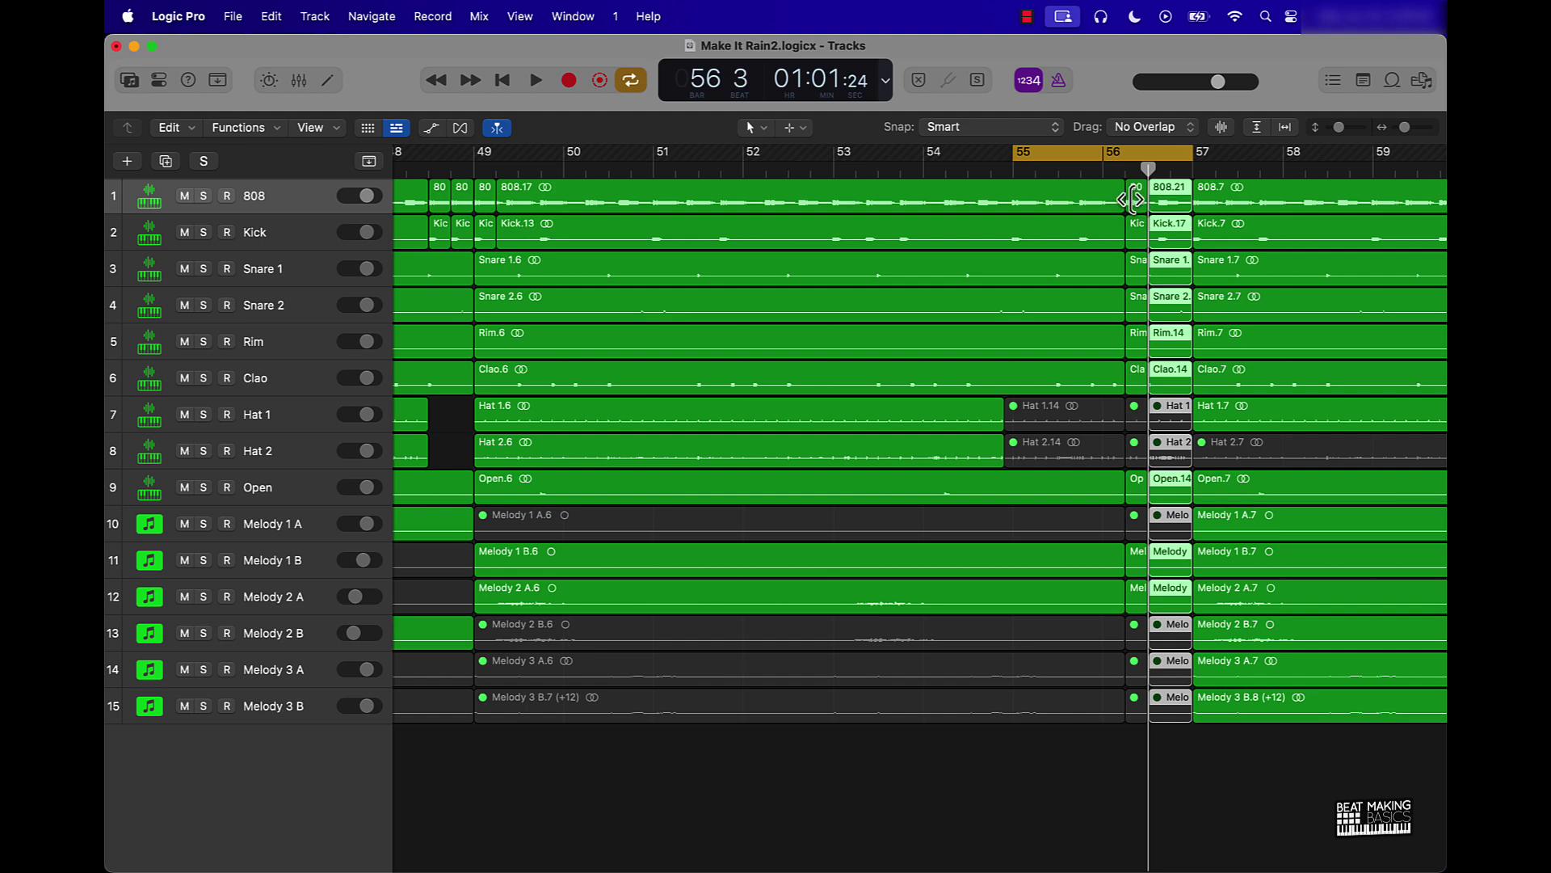
Repeat the one-beat slices at bar 56 beat 2 twice on all tracks, filling up to bar 57, and play the cycle.
left_click_drag(1133, 727, 1148, 174)
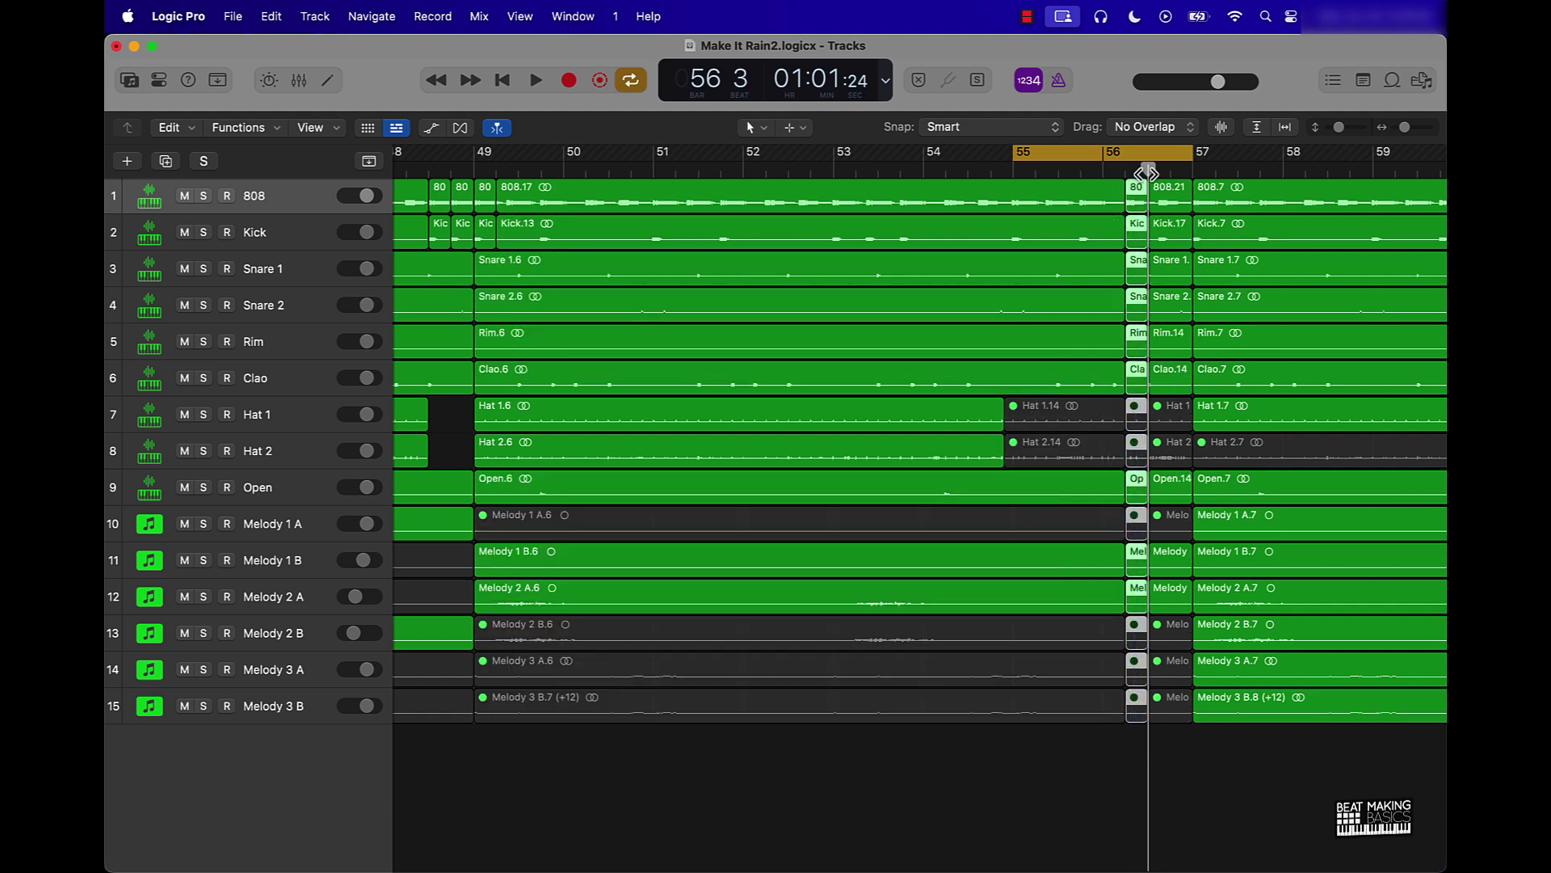
key("super+r")
key("super+r")
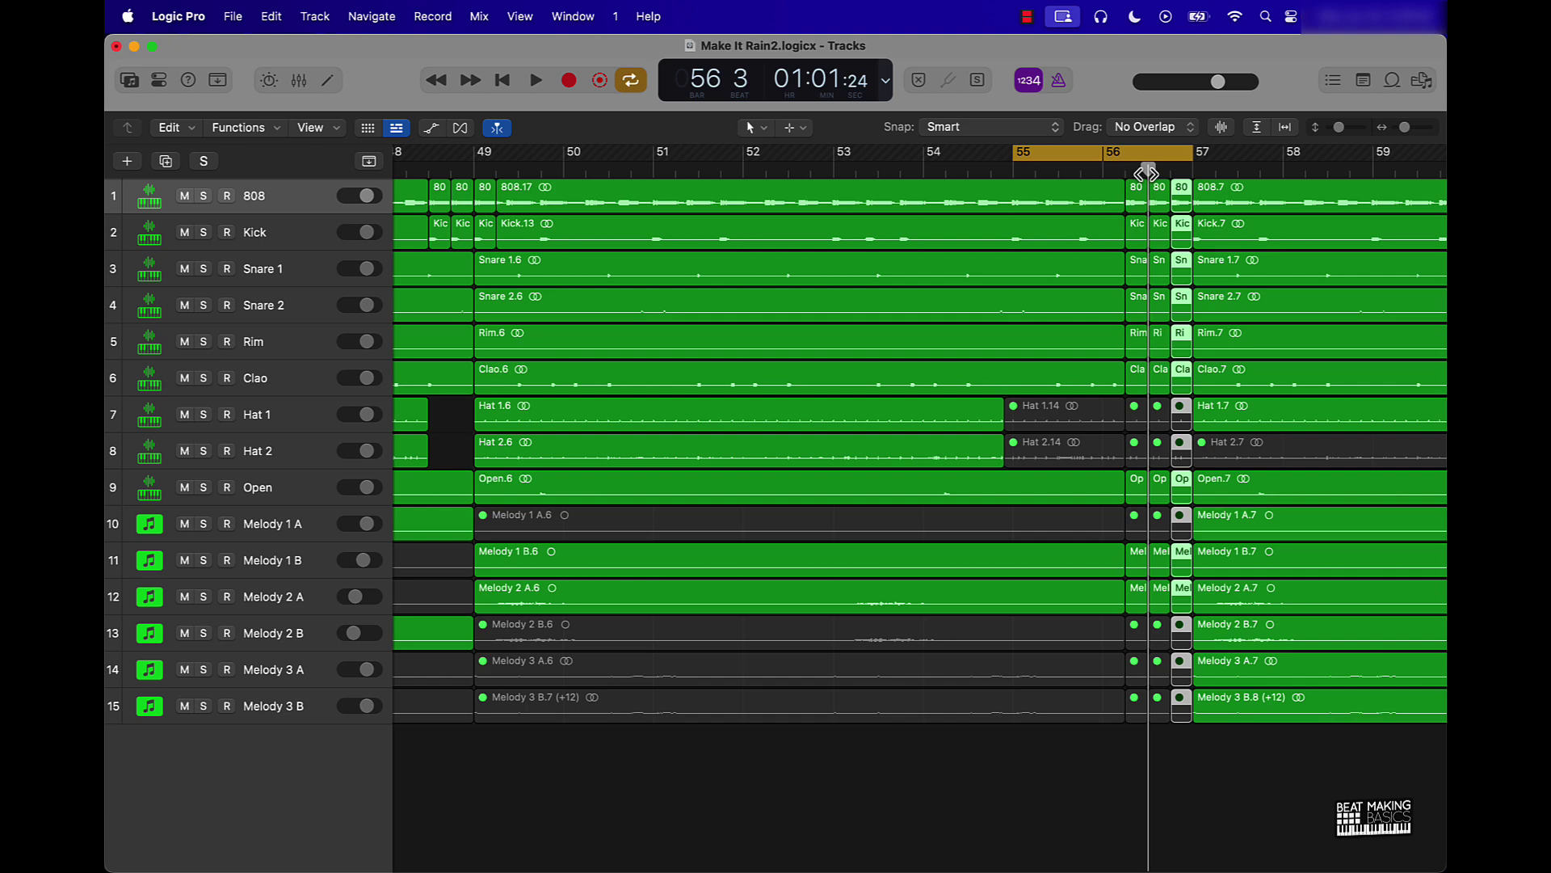
key("space")
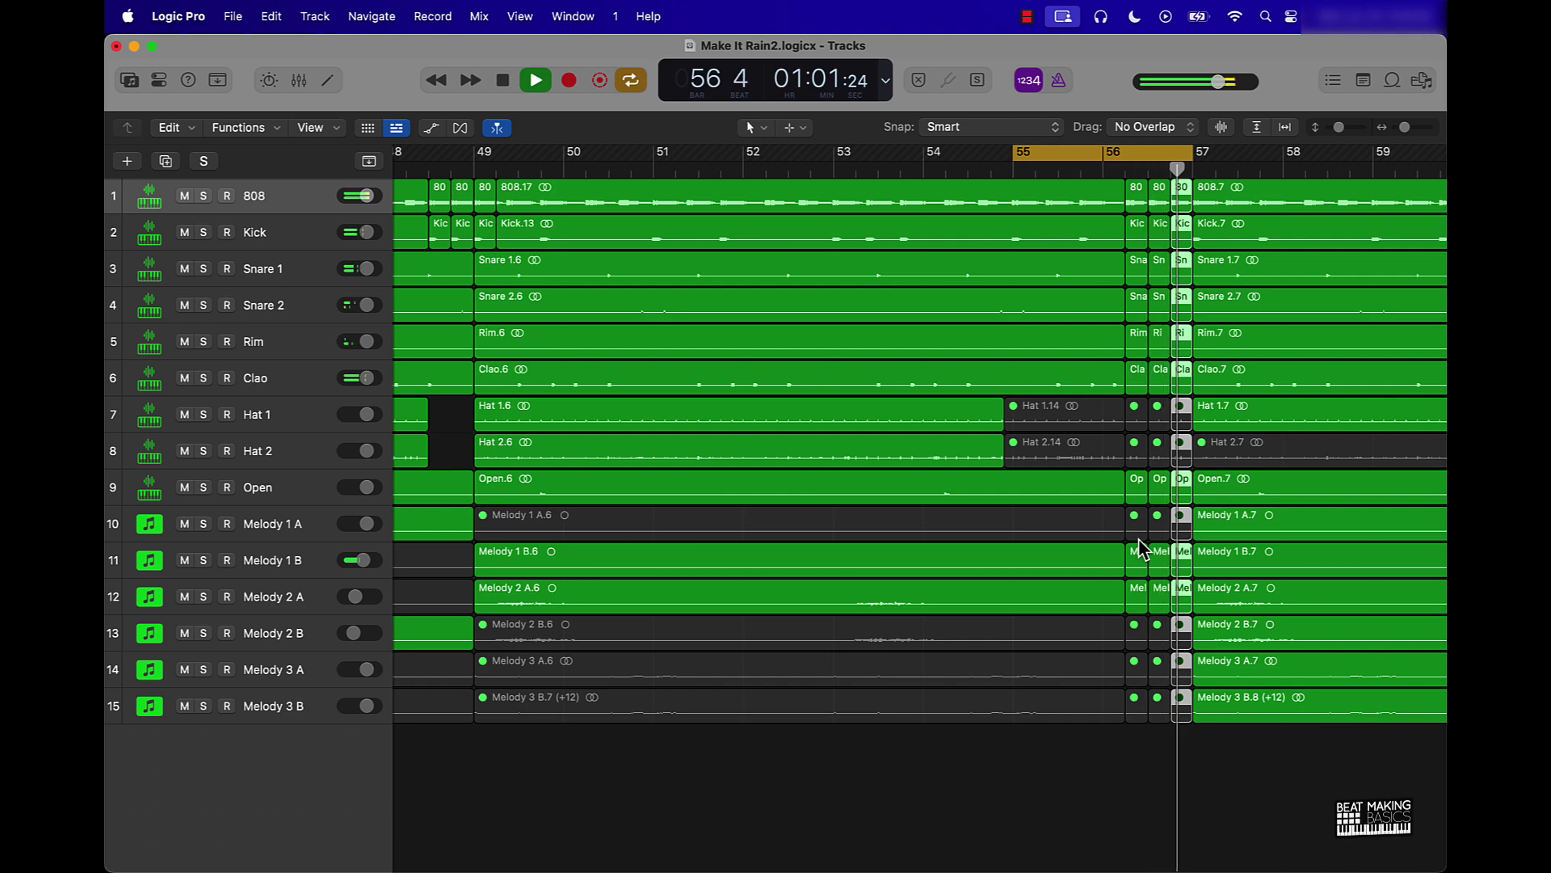
key("space")
Add short fades with the Fade tool to the three one-beat slices on all tracks before bar 57, and play the cycle.
scroll(1140, 540, "up", 6)
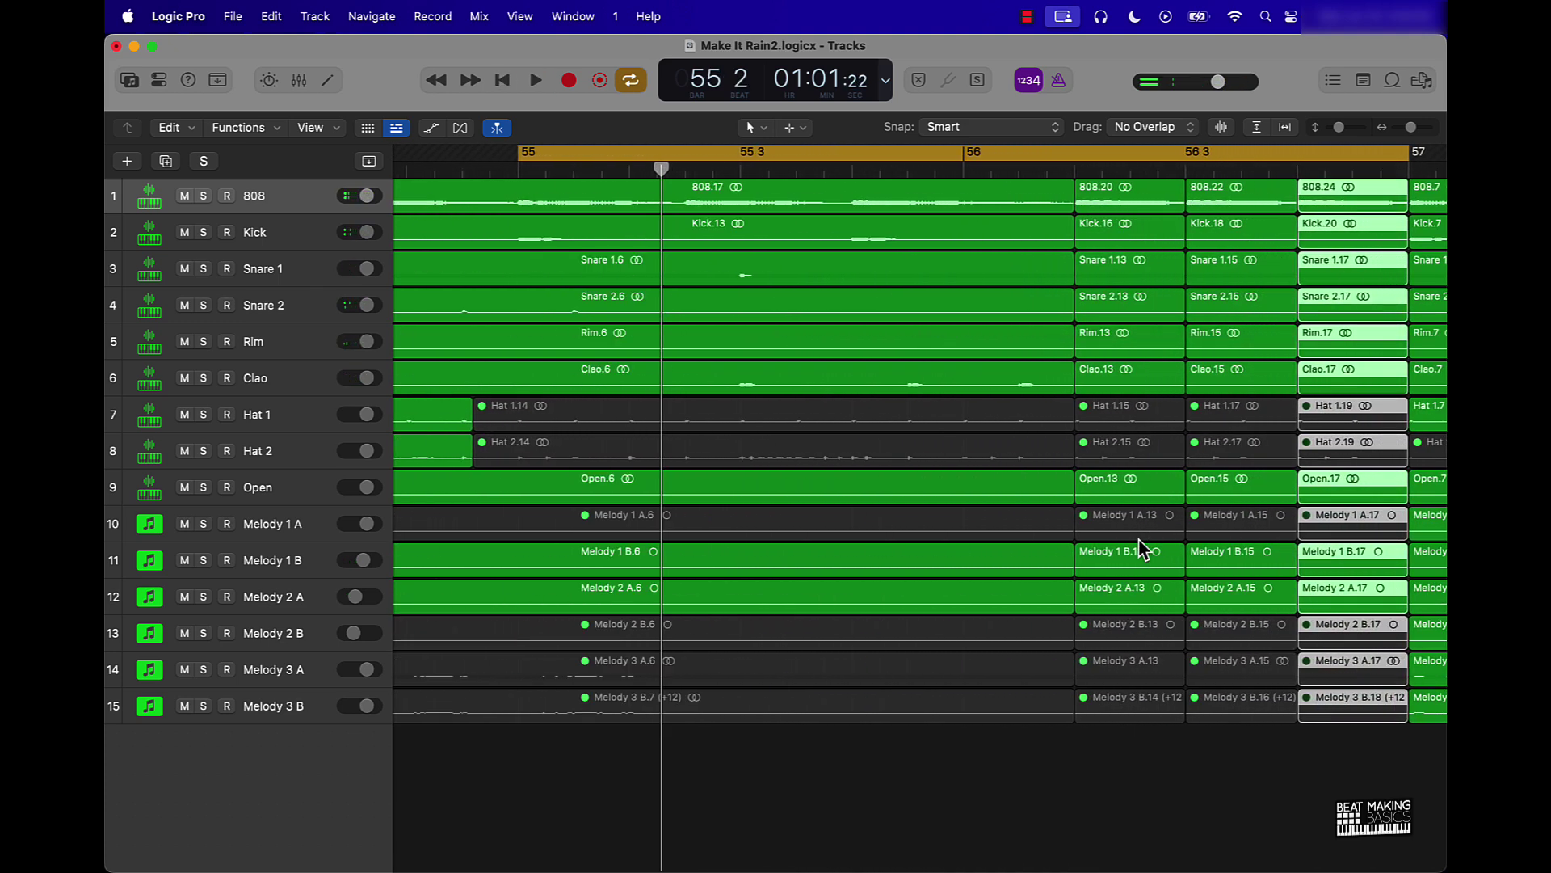
scroll(1138, 538, "right", 4)
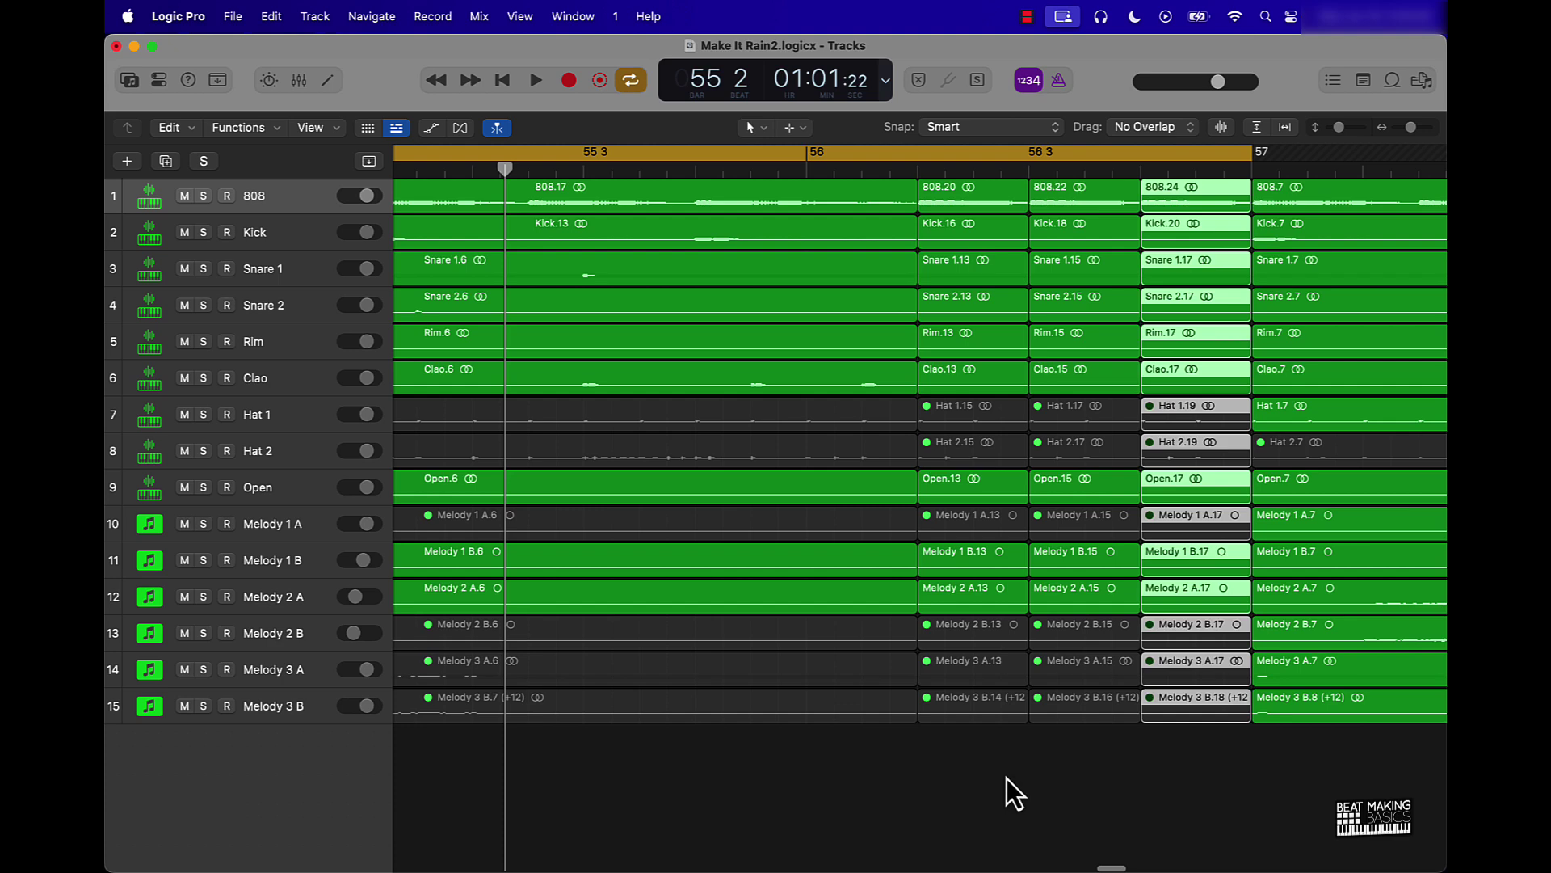
left_click_drag(1007, 778, 1195, 215)
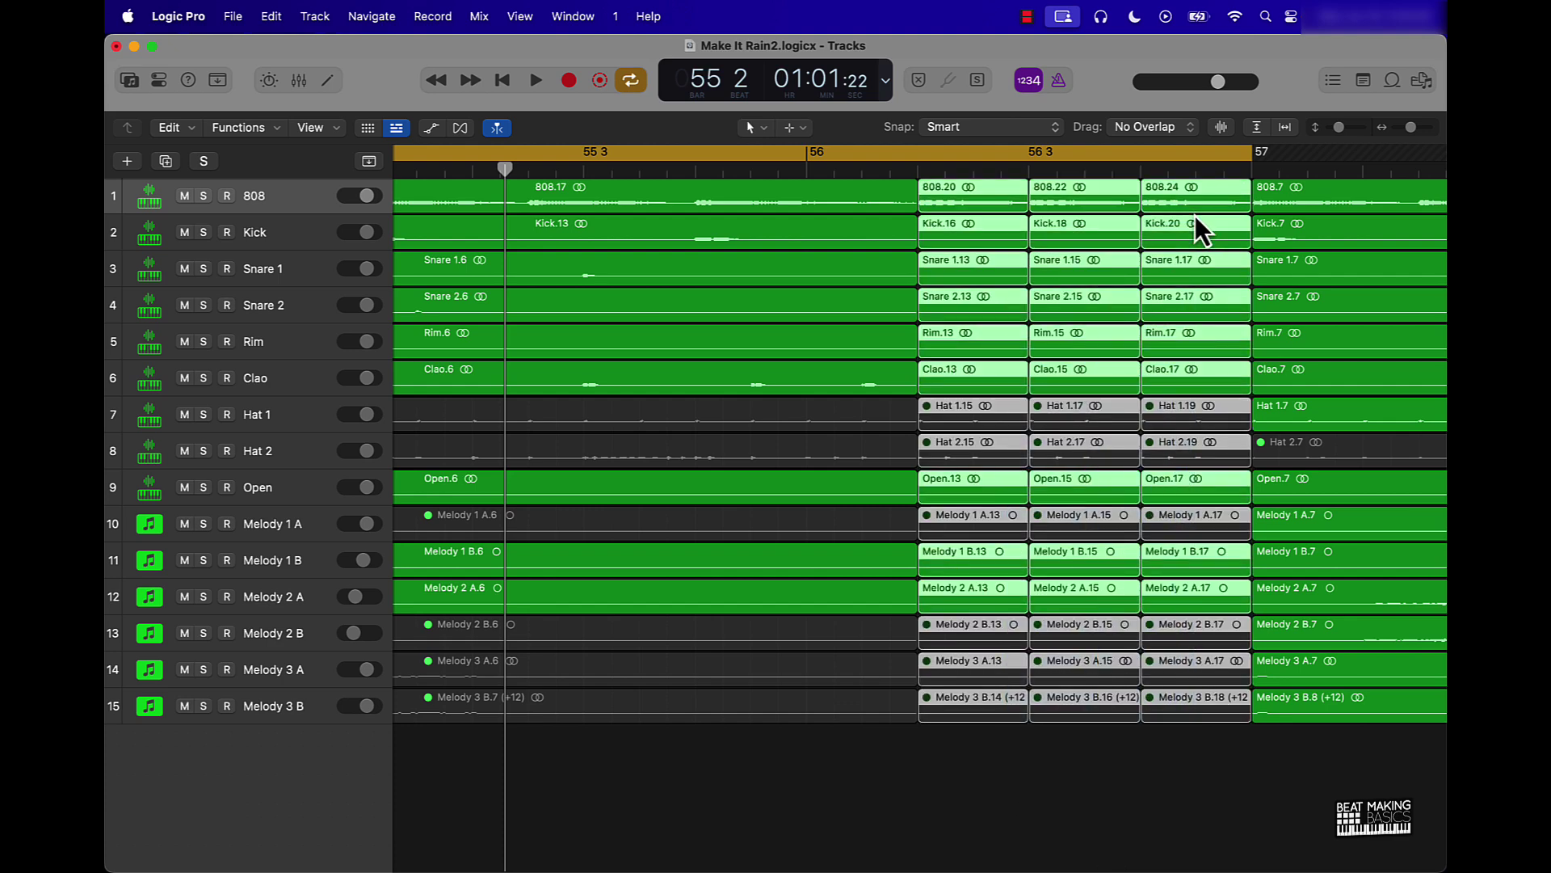
key("t")
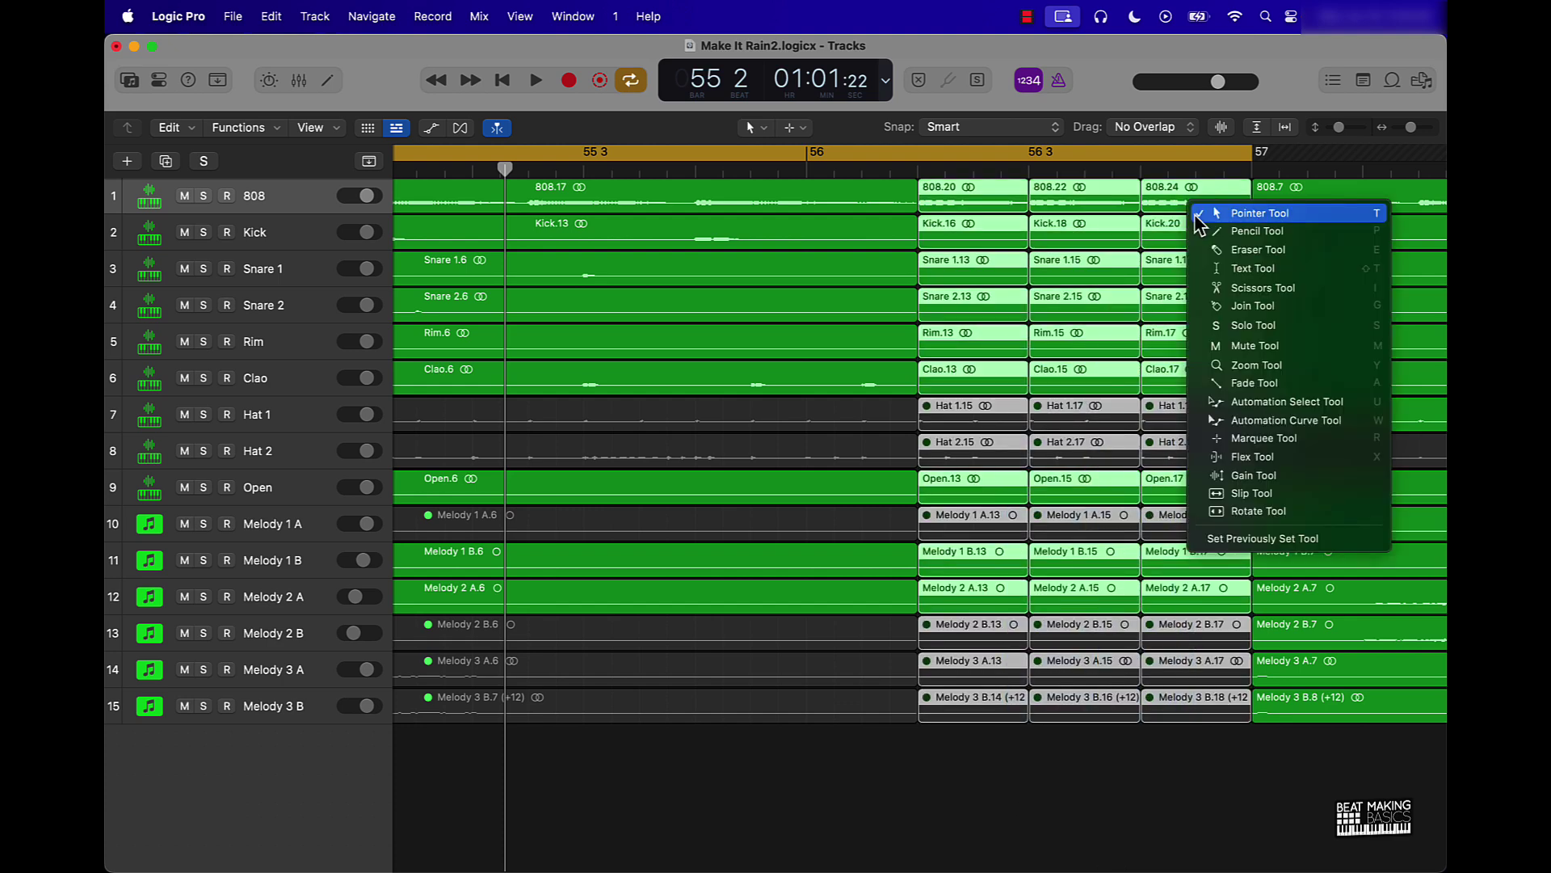
left_click(1247, 381)
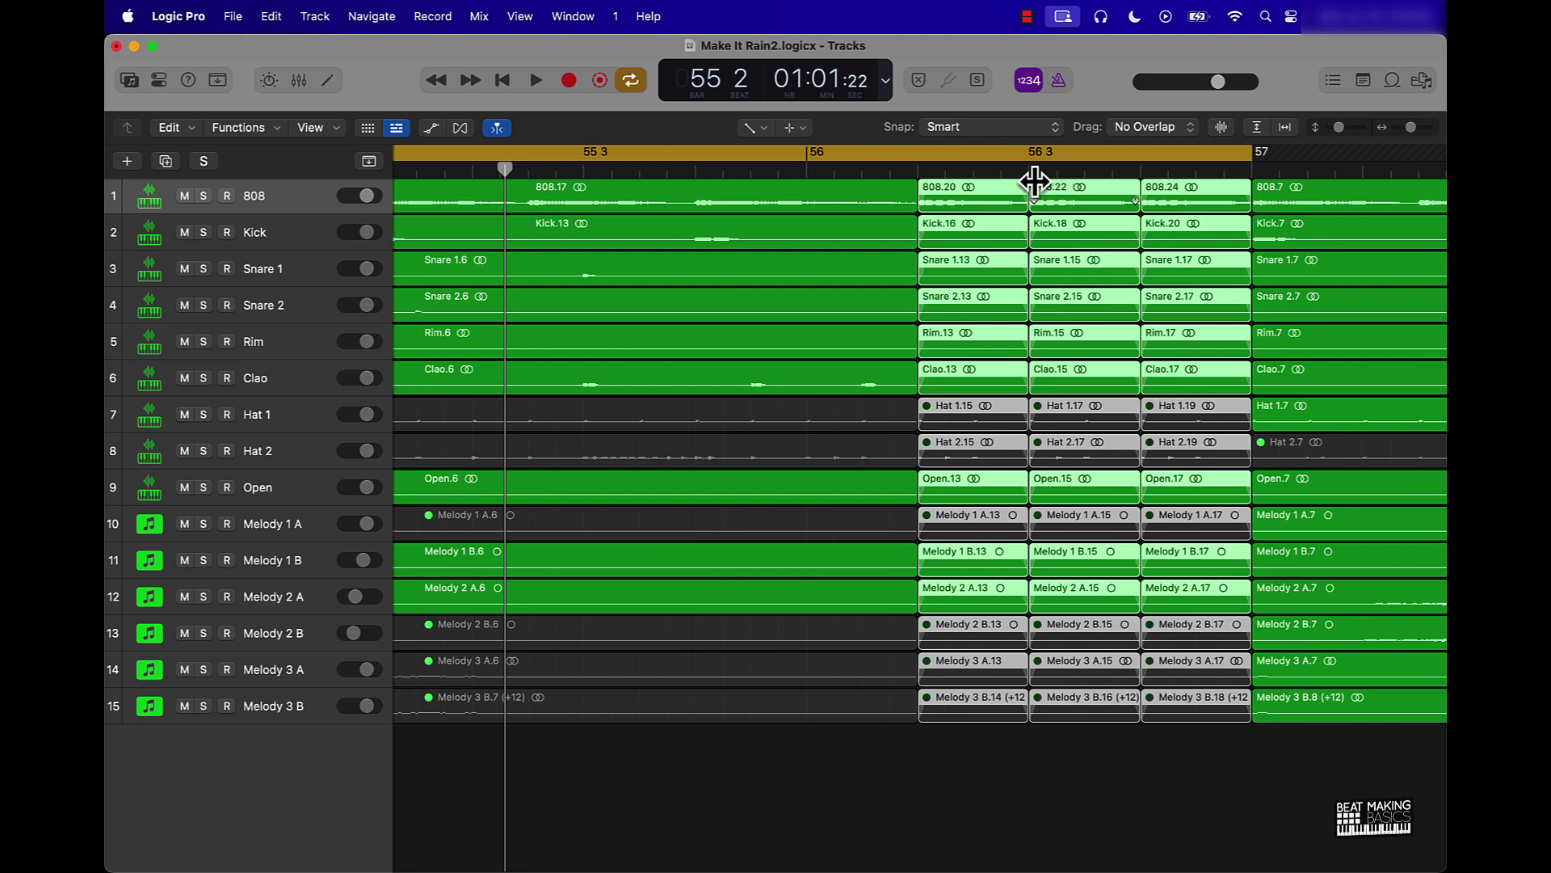
key("space")
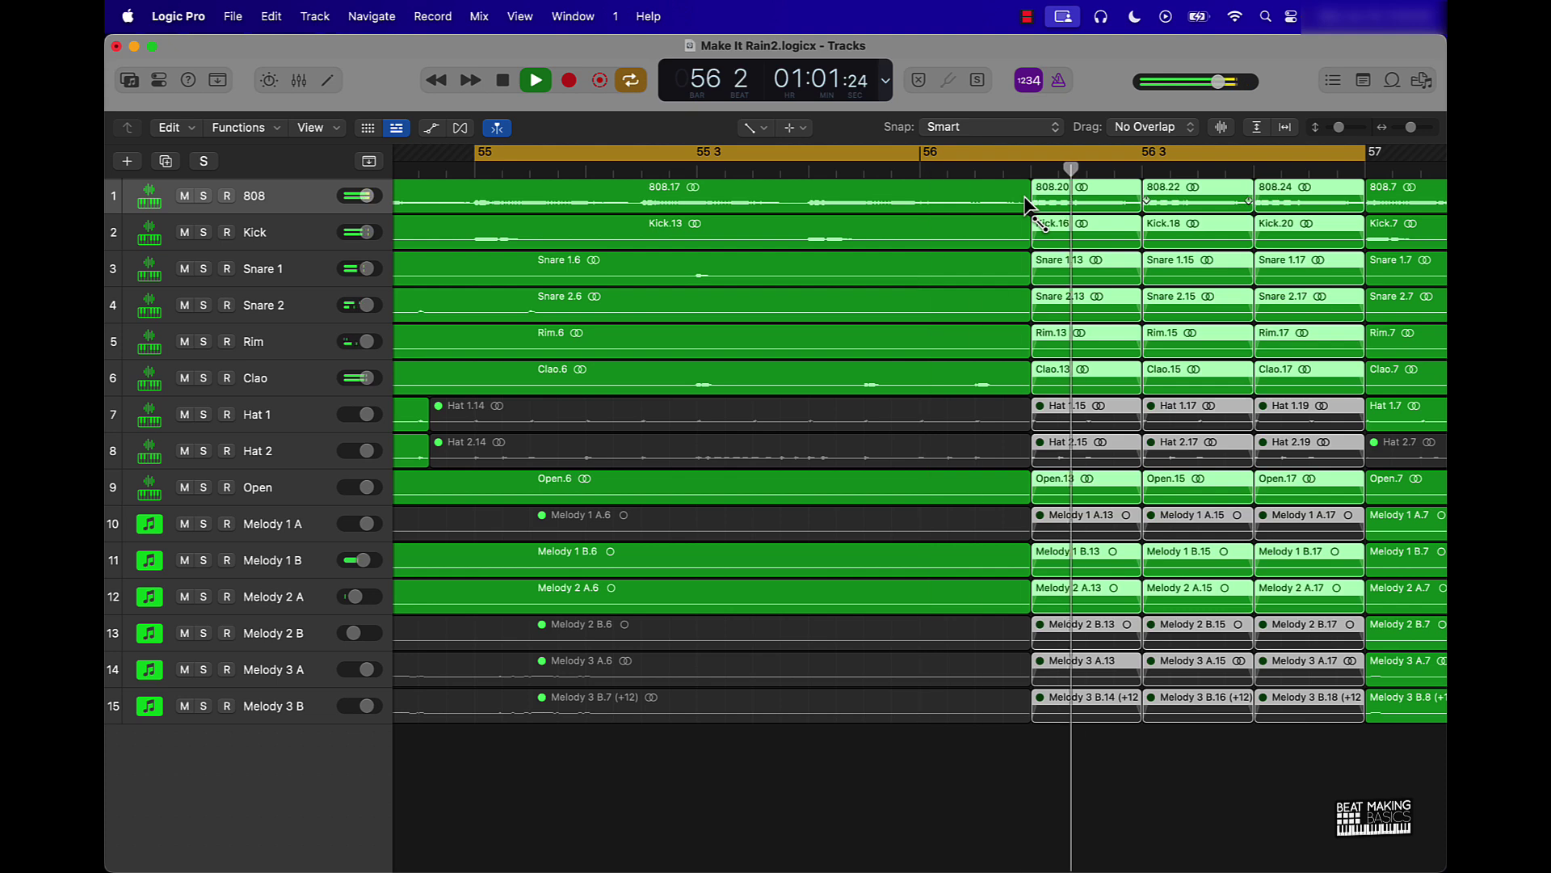
key("space")
Select the regions ending at bar 56 beat 2 on all tracks, fade out their ends with the Fade tool, and play the cycle.
left_click(1015, 208)
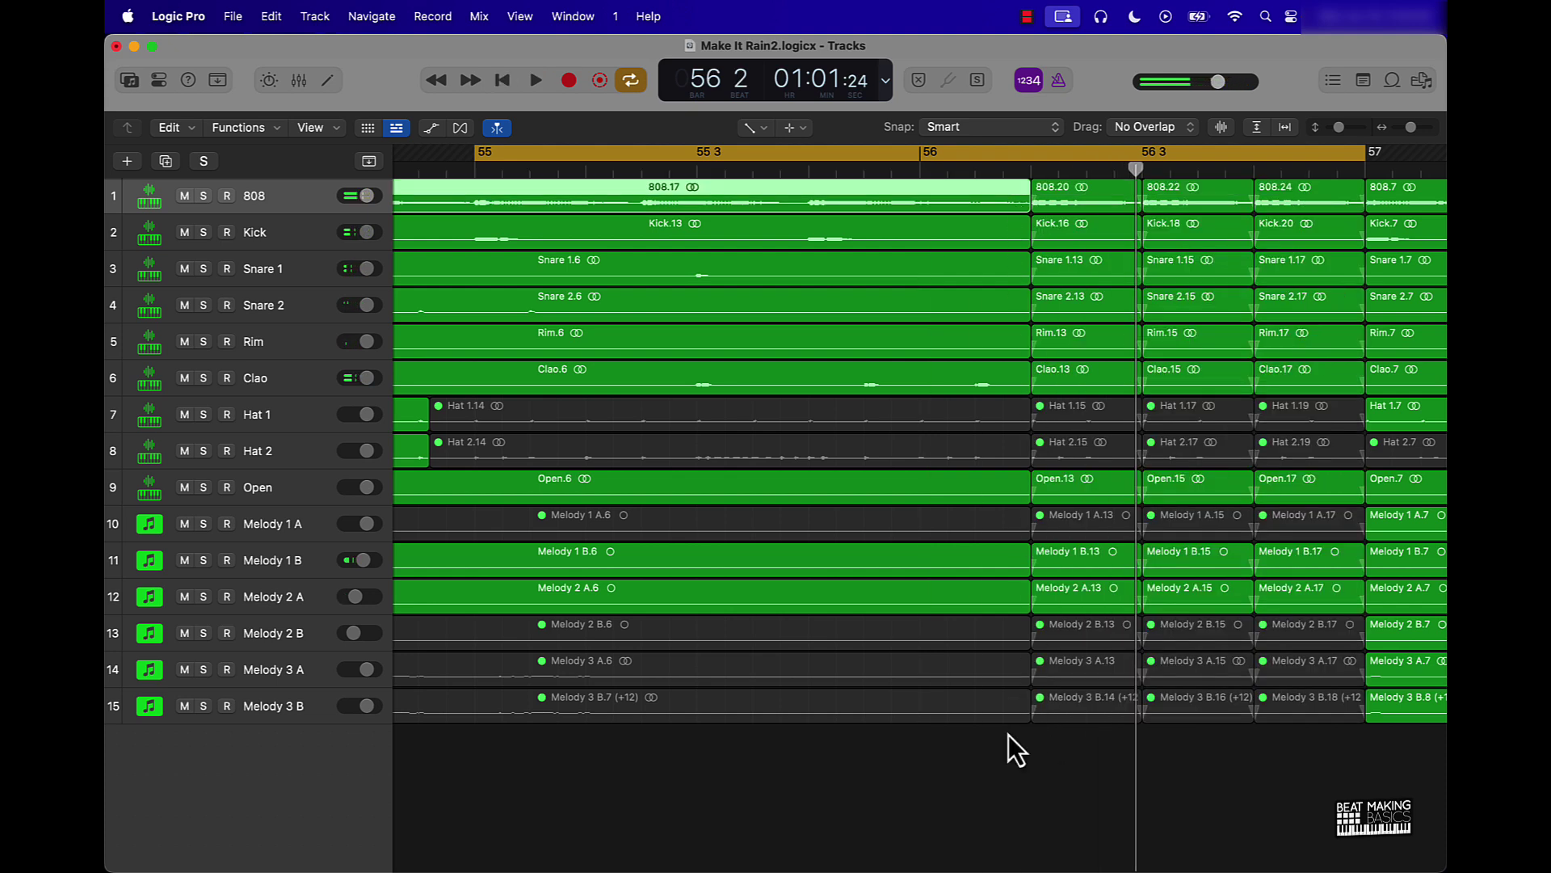
key("t")
key("t")
left_click_drag(981, 762, 928, 98)
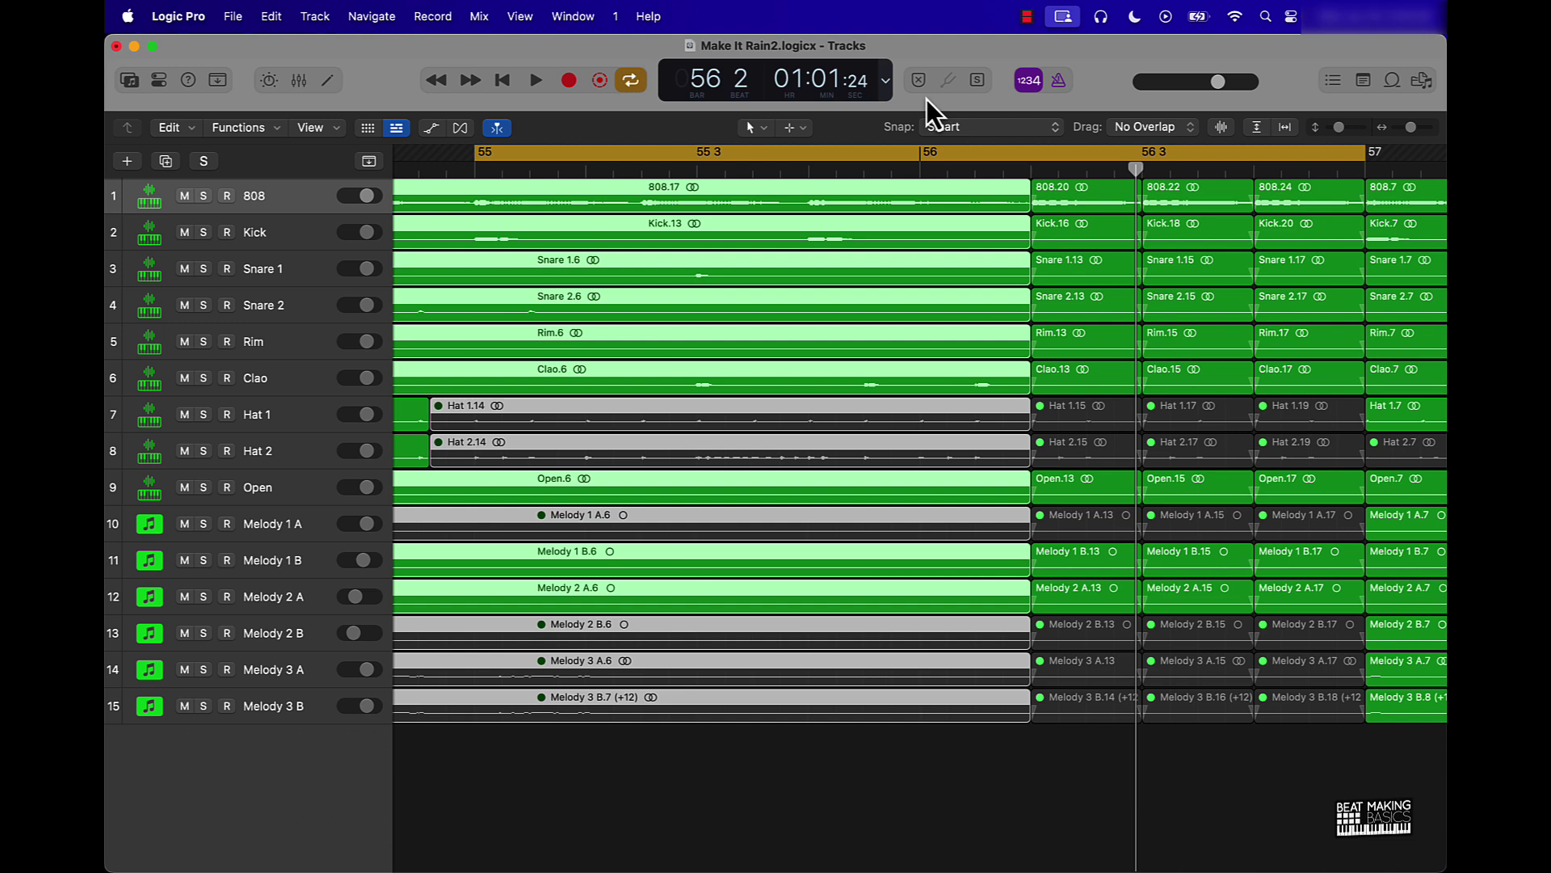
key("t")
key("p")
key("space")
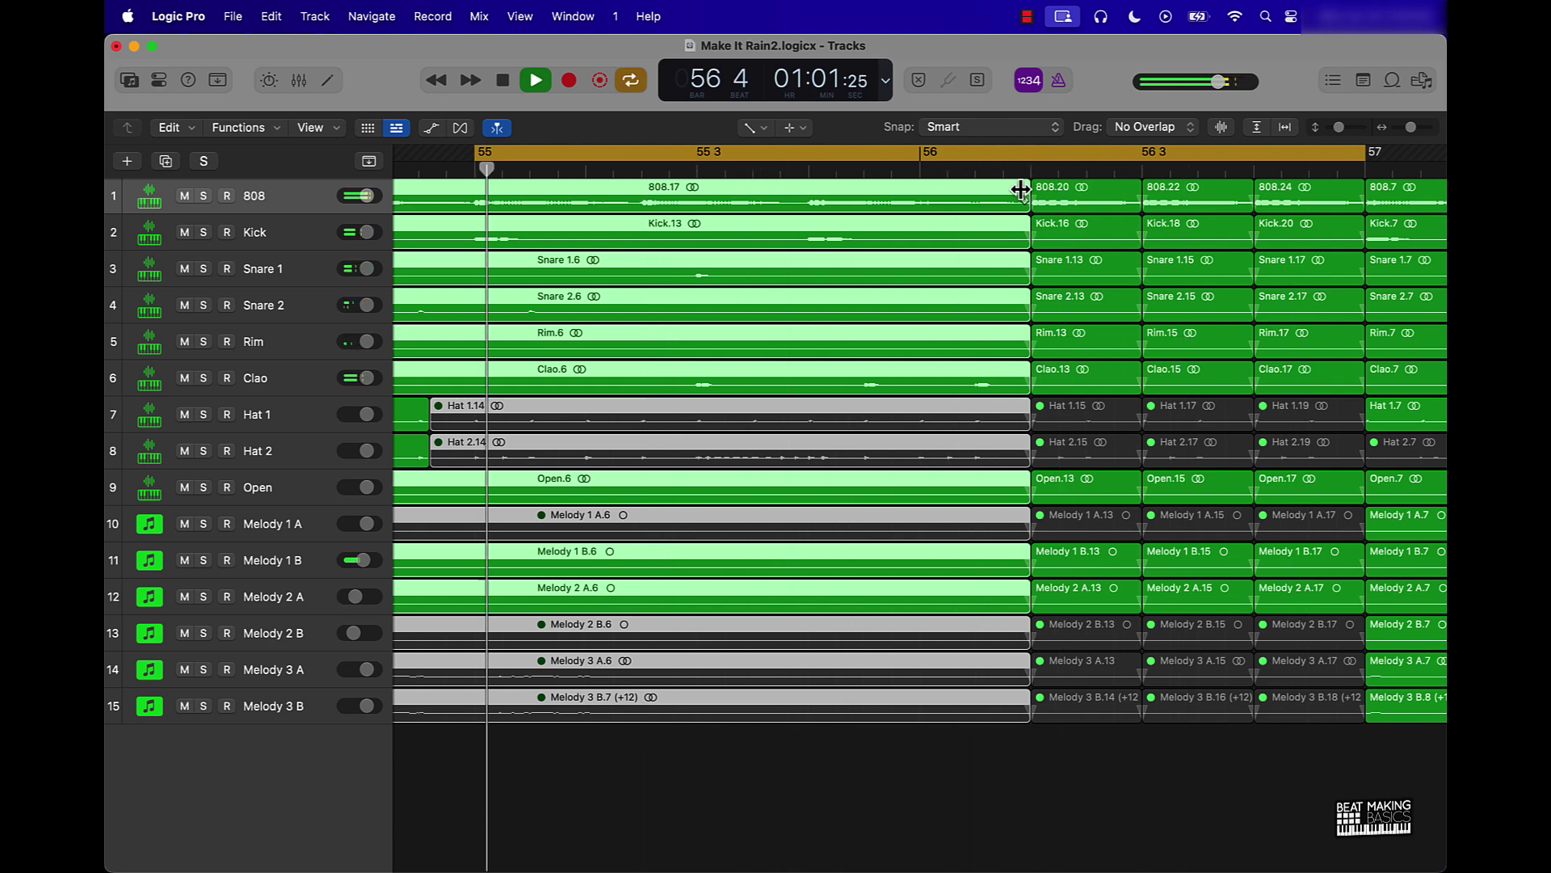
key("space")
Select the 808 and Kick regions ending at bar 48 beat 3 and fade out their ends with the Fade tool.
scroll(982, 257, "down", 10)
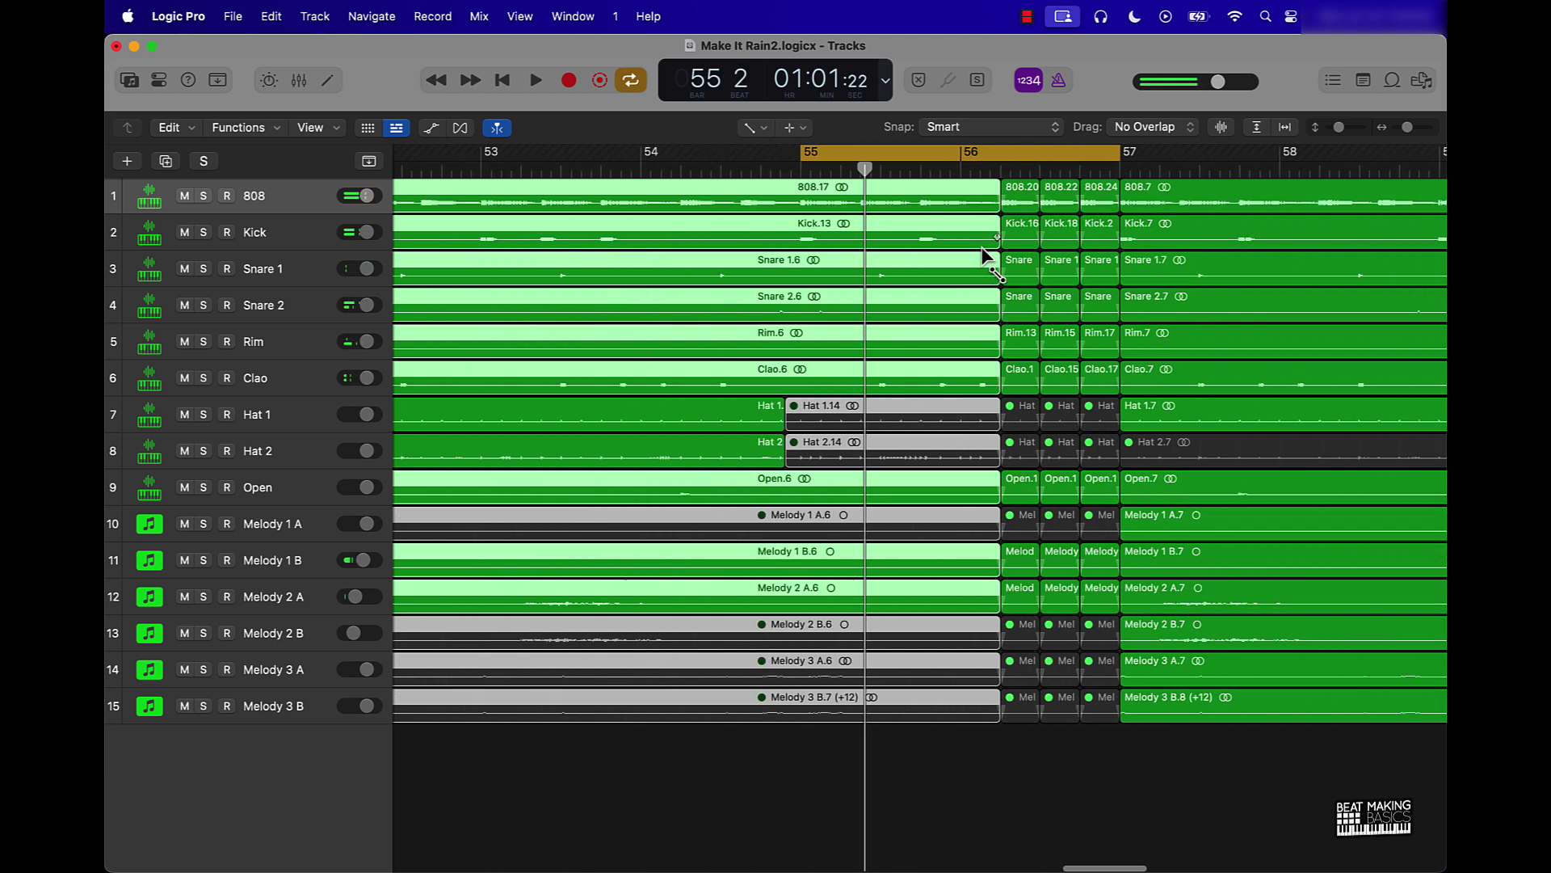
scroll(983, 257, "left", 10)
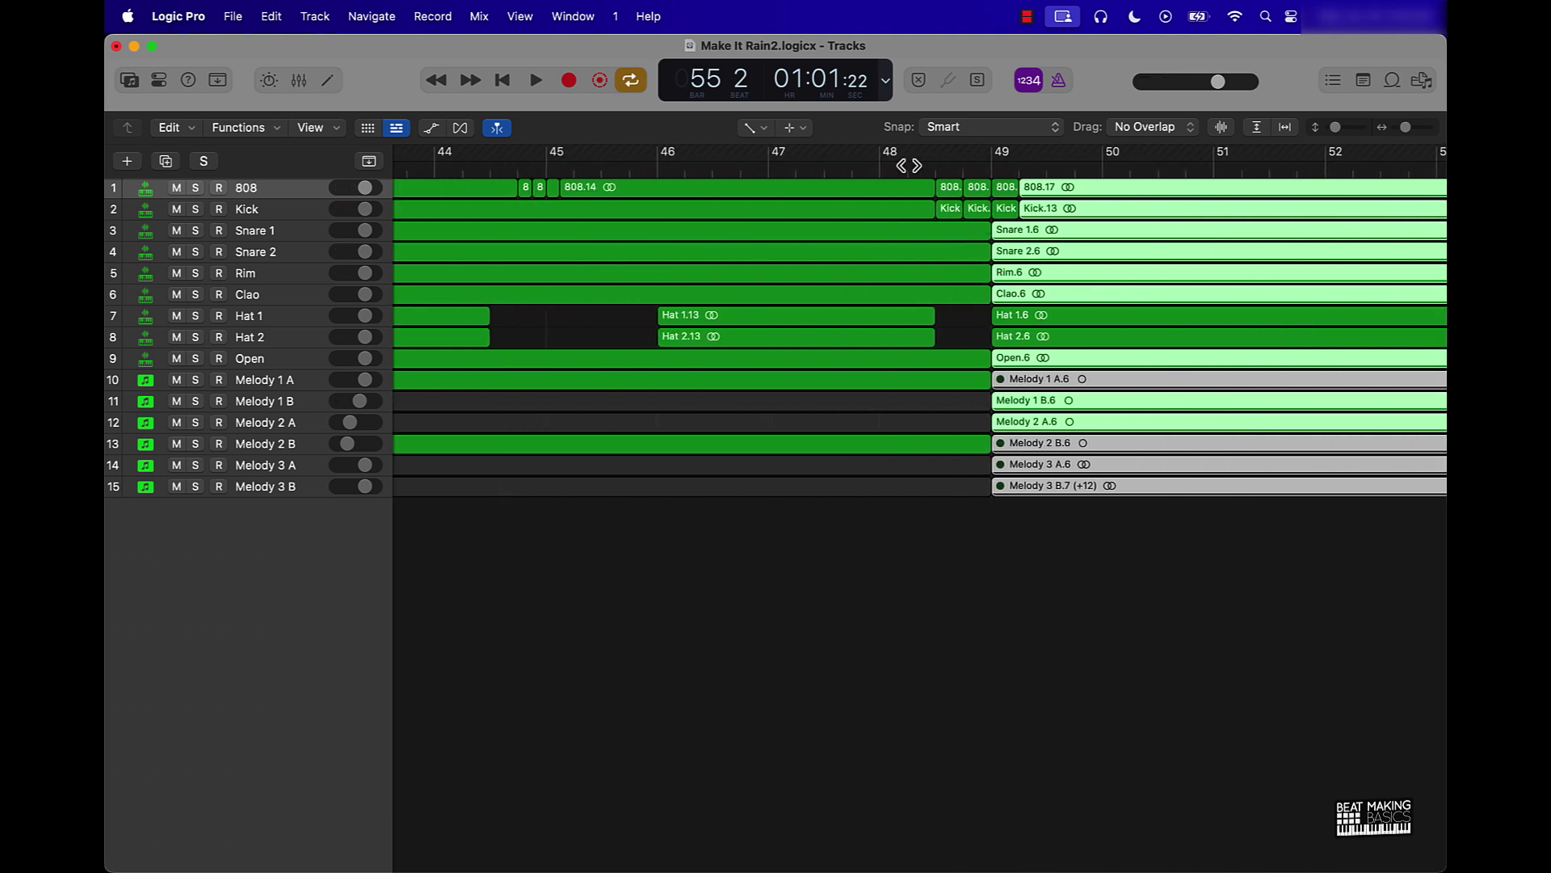
left_click(911, 193)
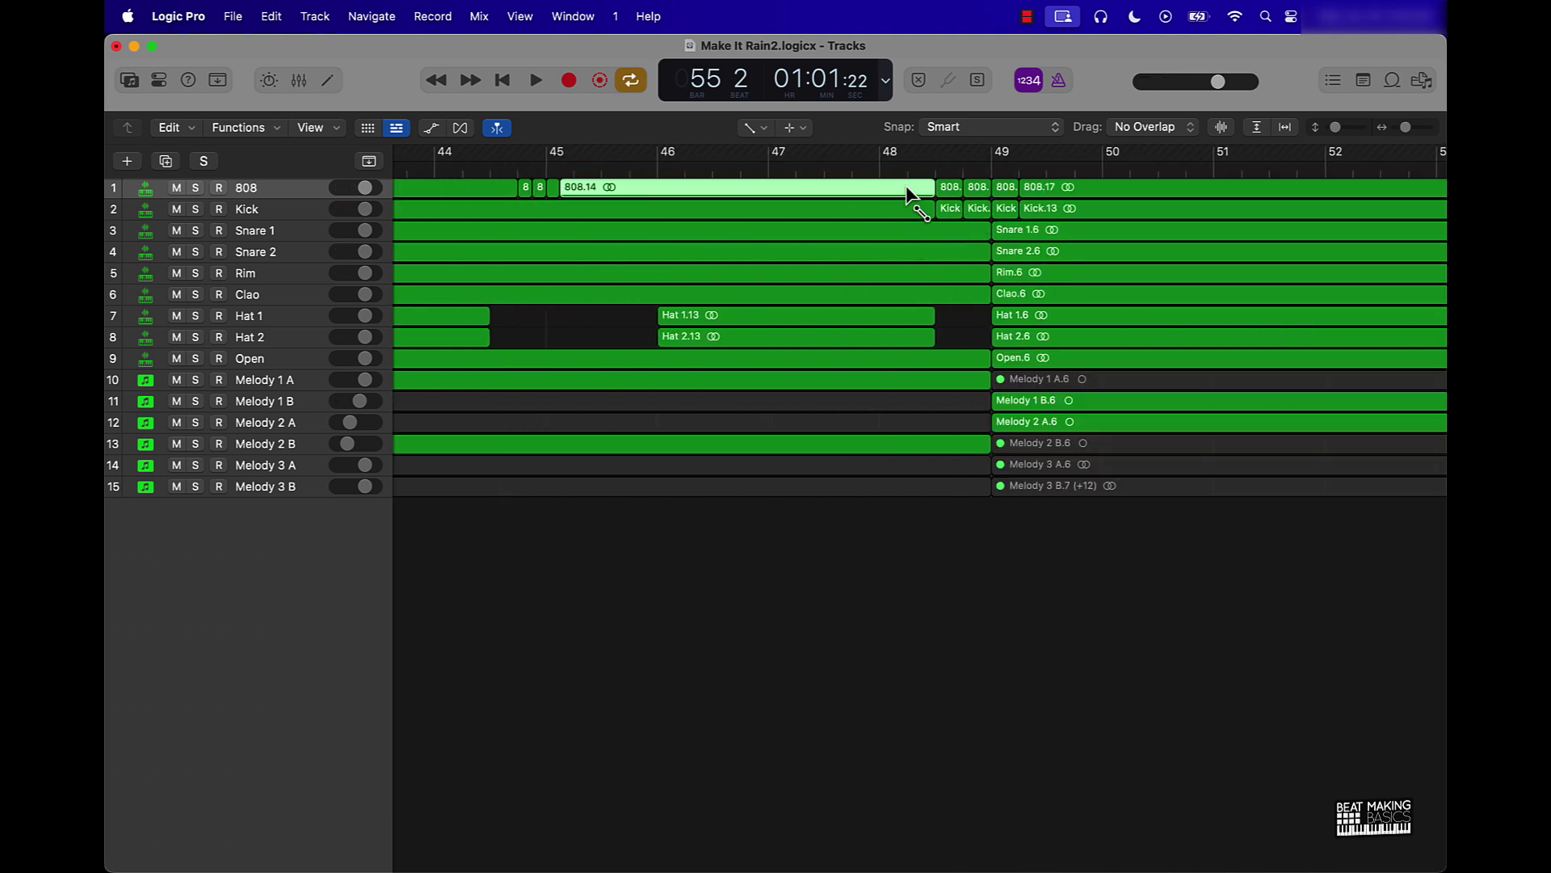
left_click(901, 209, "shift")
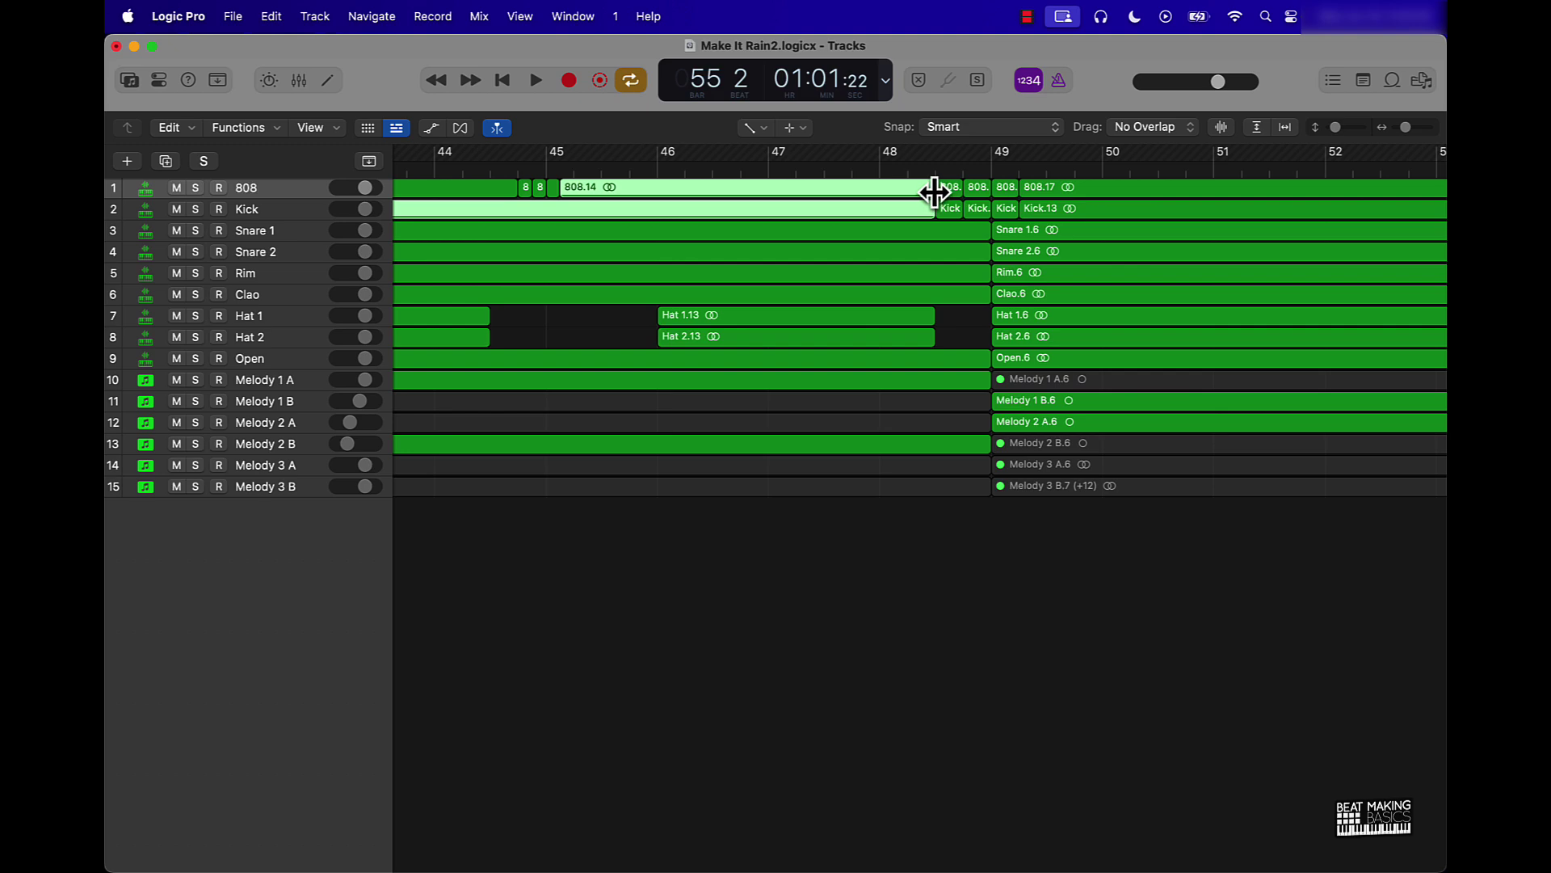
scroll(935, 191, "up", 5)
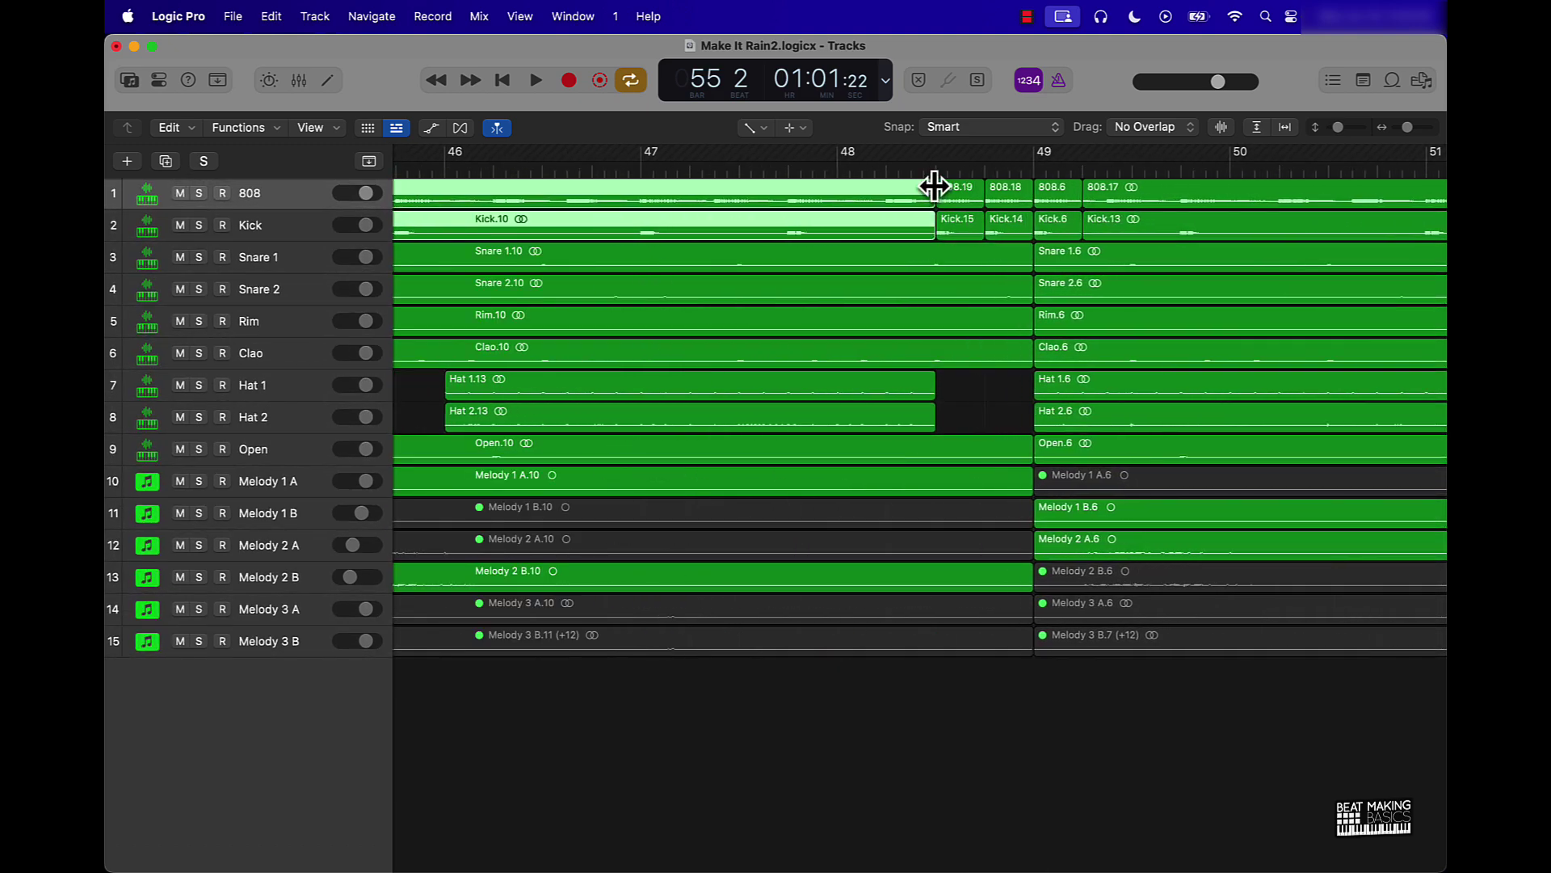
Select the three one-beat 808 and Kick slices around bar 49 and add short fades to them with the Fade tool.
left_click(966, 199)
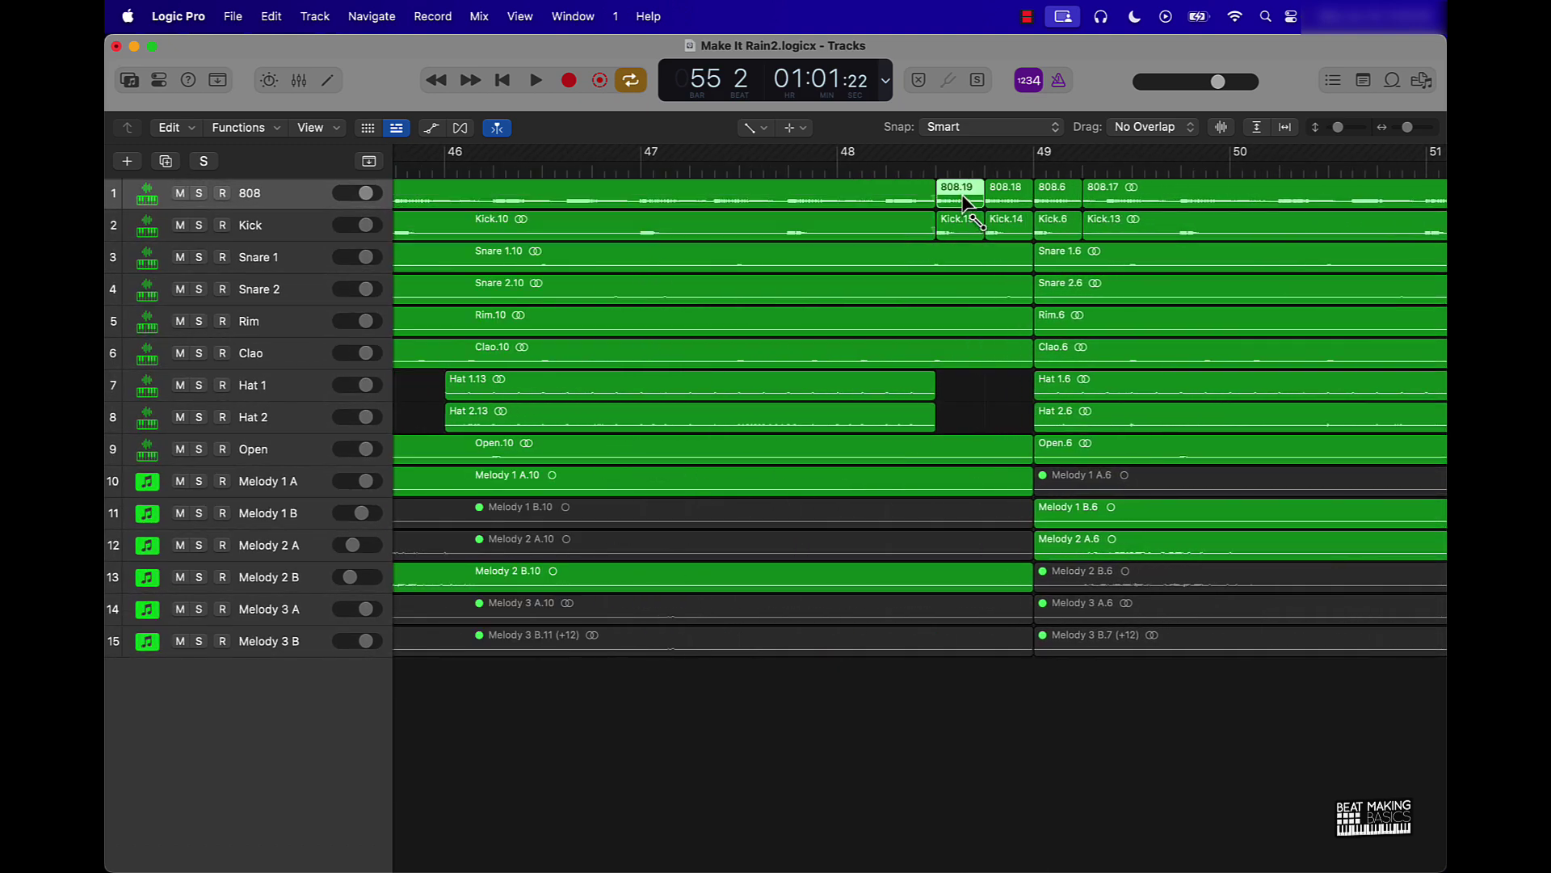
left_click(1002, 229, "shift")
left_click(1043, 252, "shift")
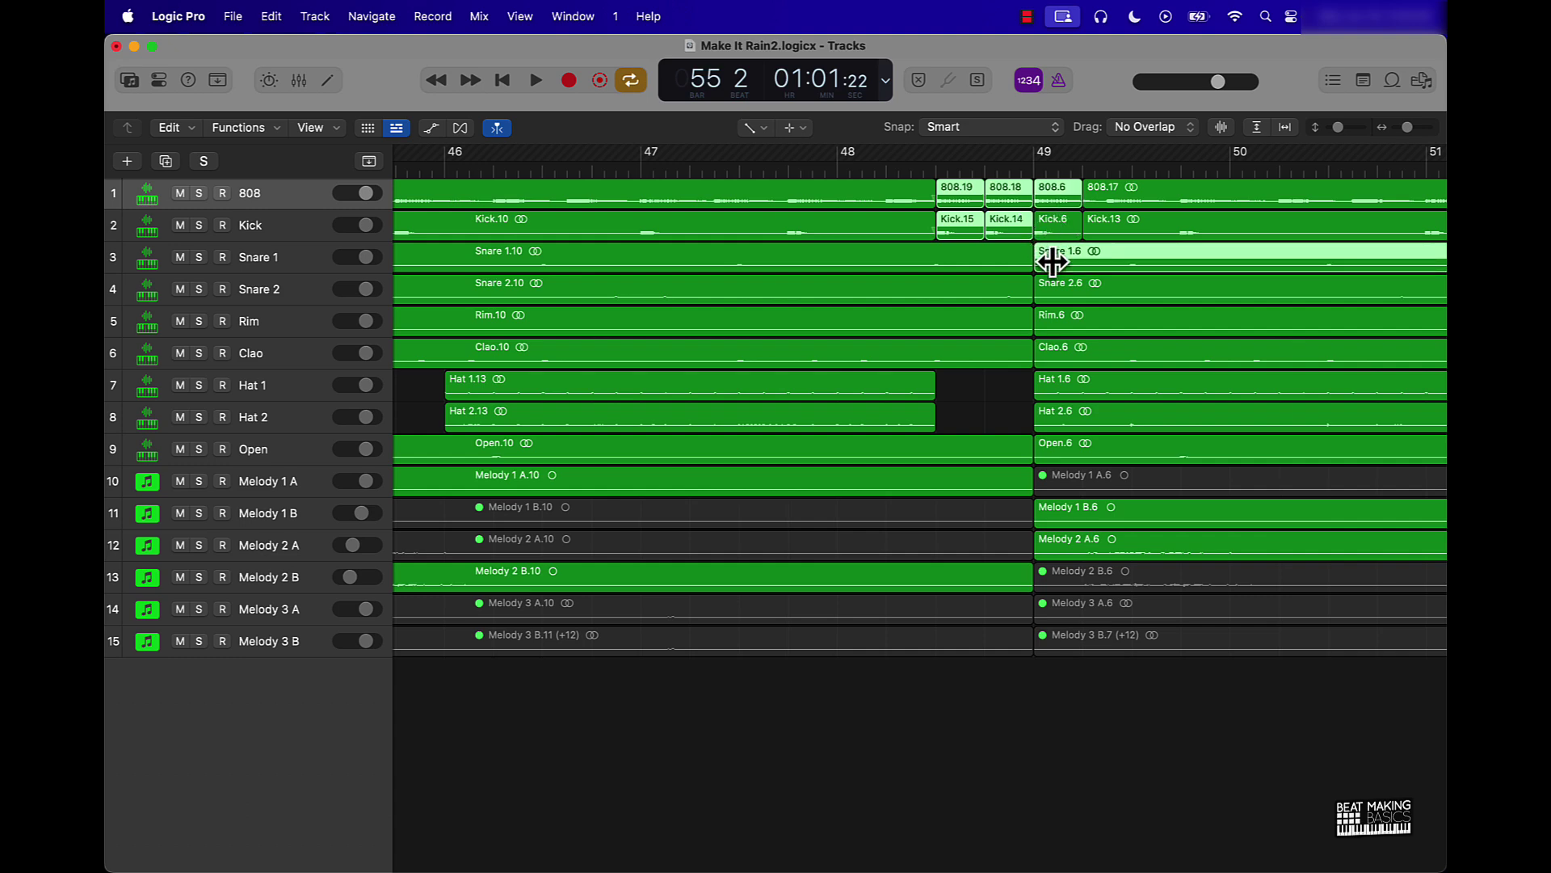
left_click(1051, 262, "shift")
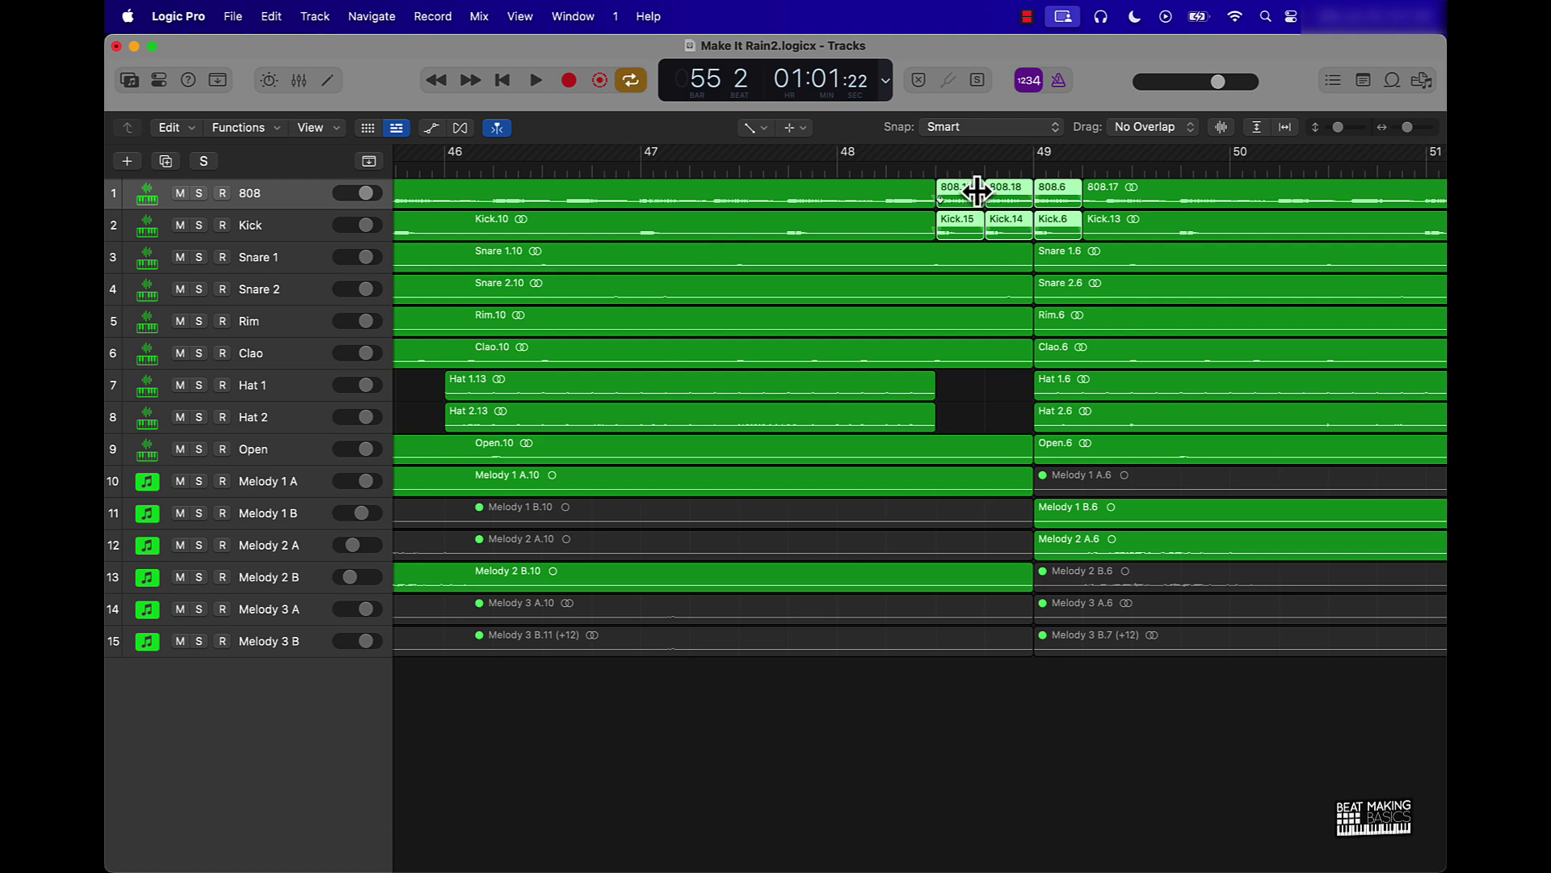
Add short fades with the Fade tool to the half-beat 808 slices around bar 45 and the 808 region before them.
scroll(977, 189, "left", 10)
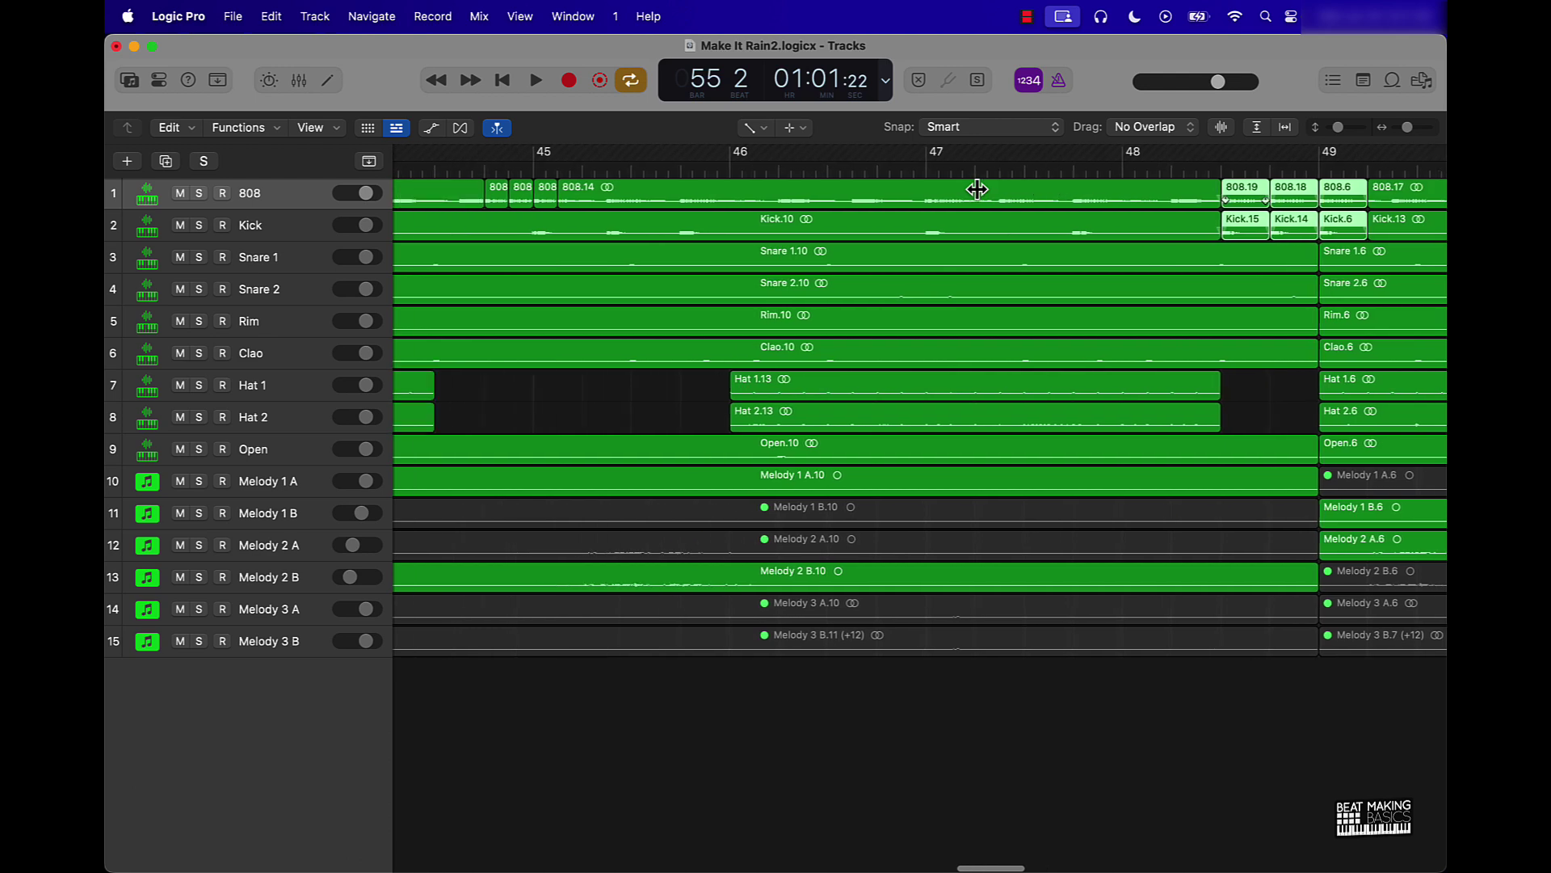
left_click(717, 199)
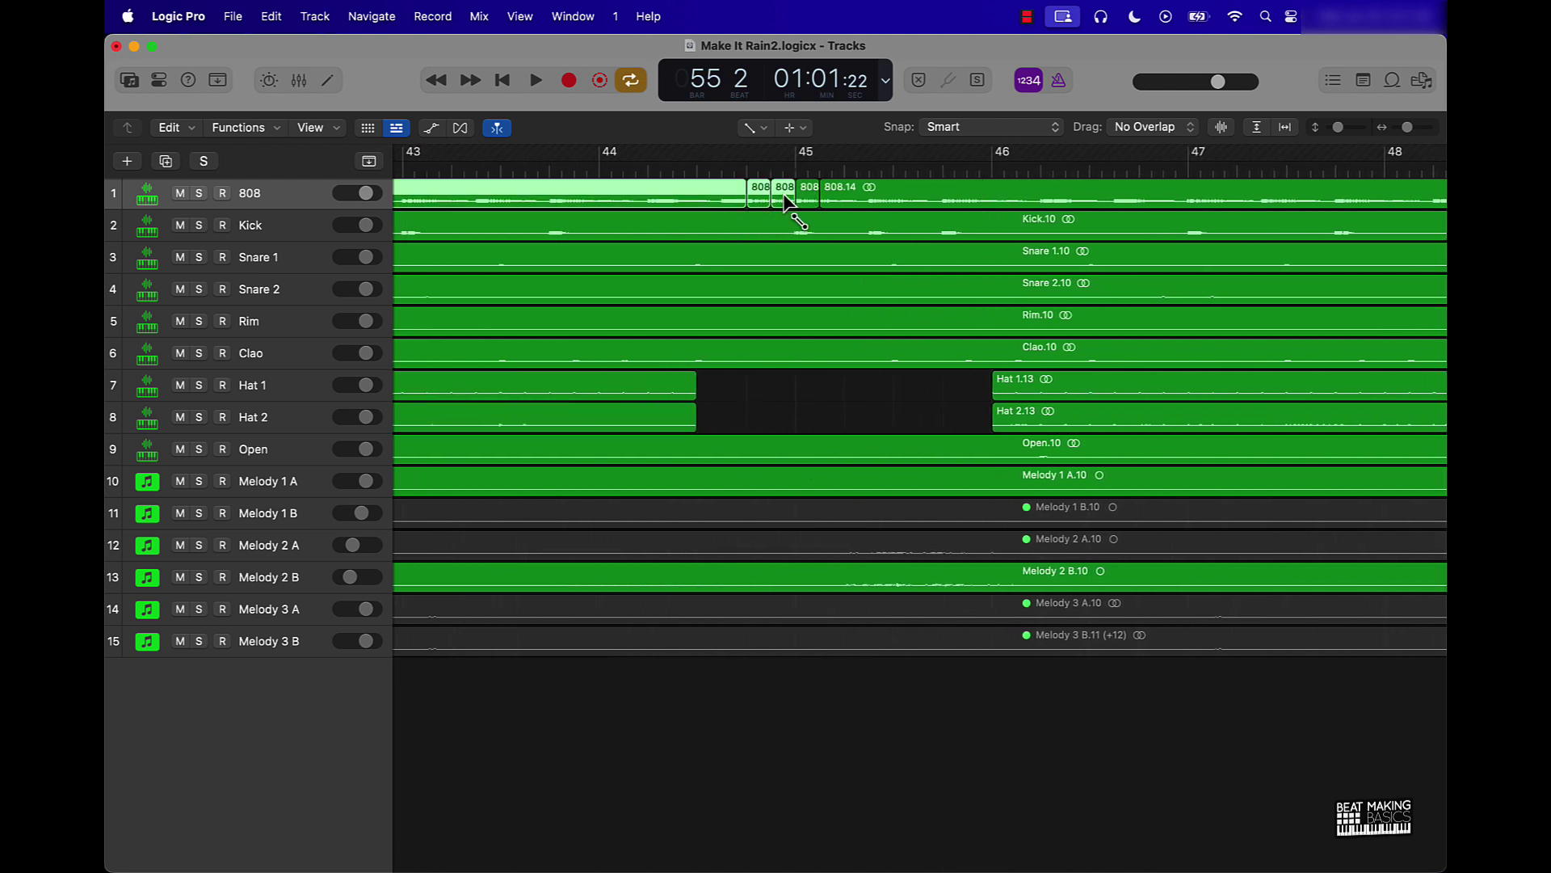
left_click(812, 202, "shift")
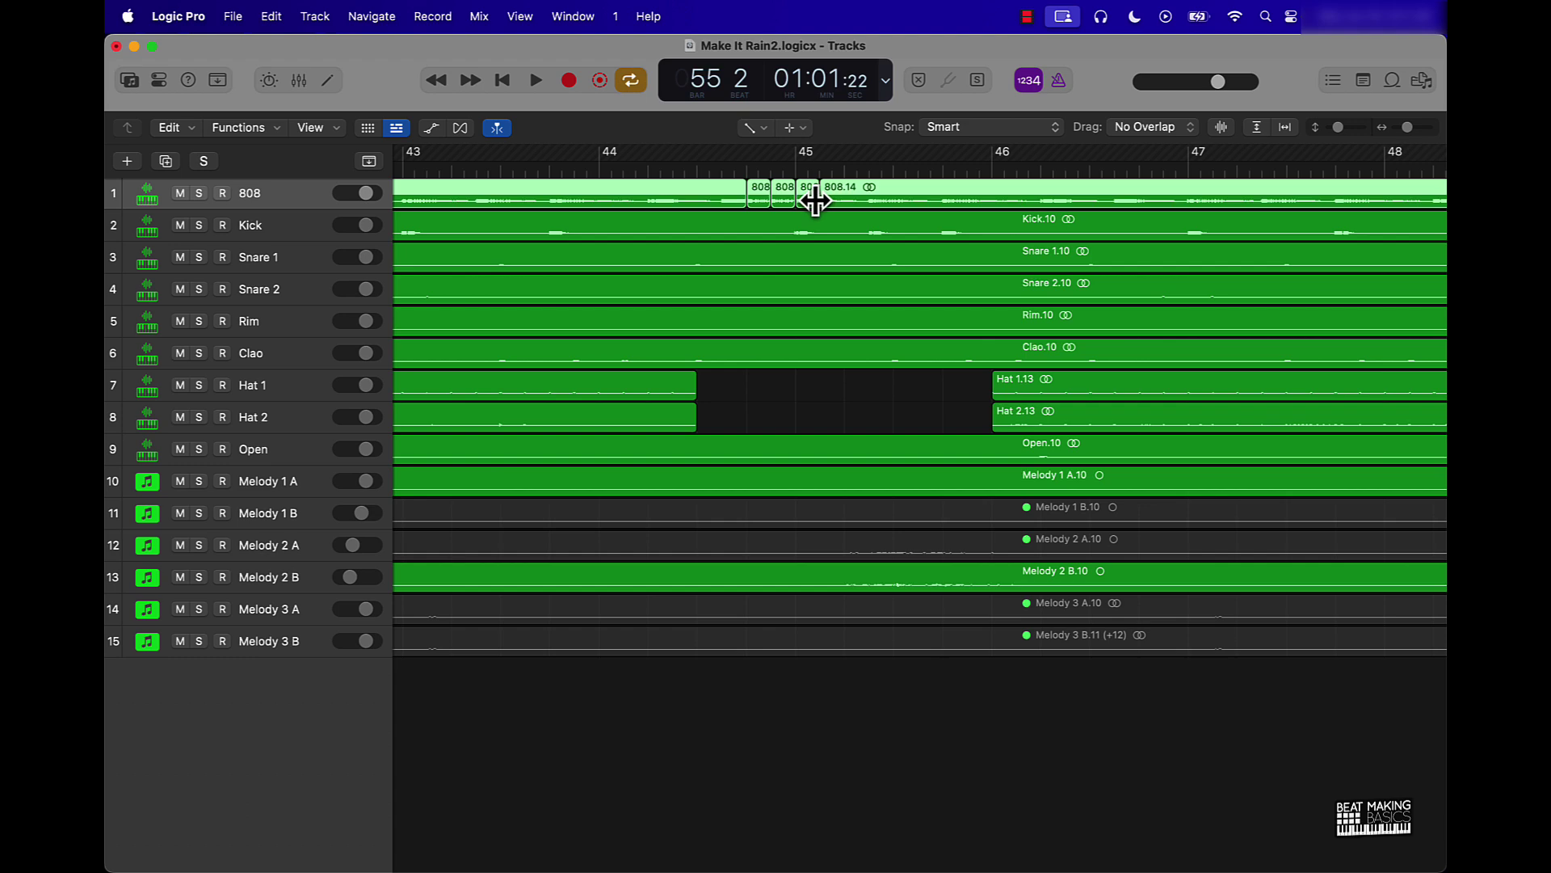
scroll(815, 200, "up", 8)
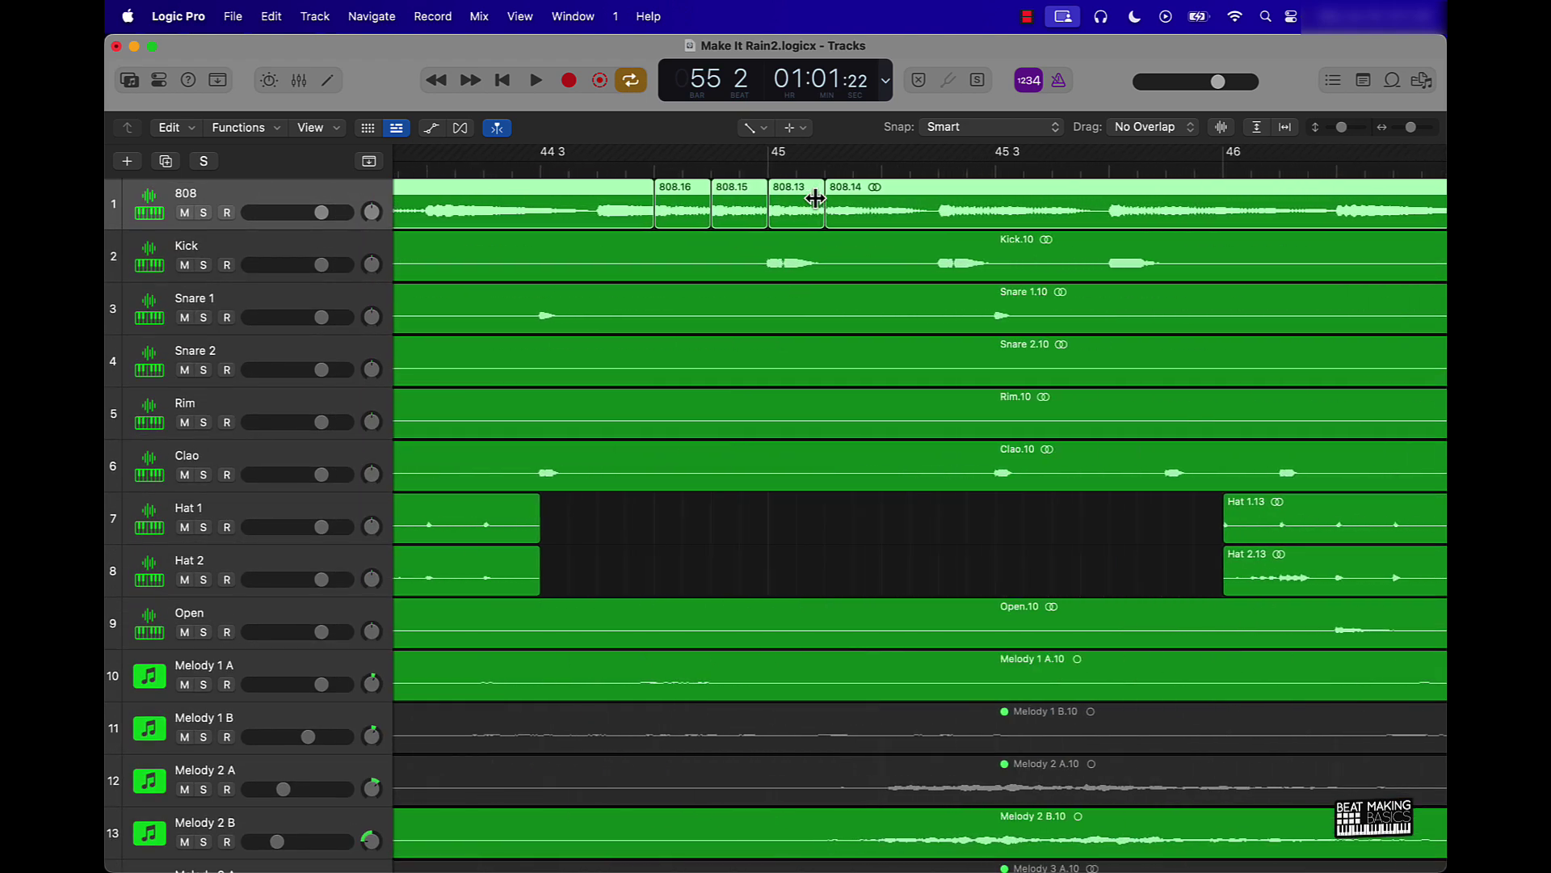
scroll(815, 199, "up", 1)
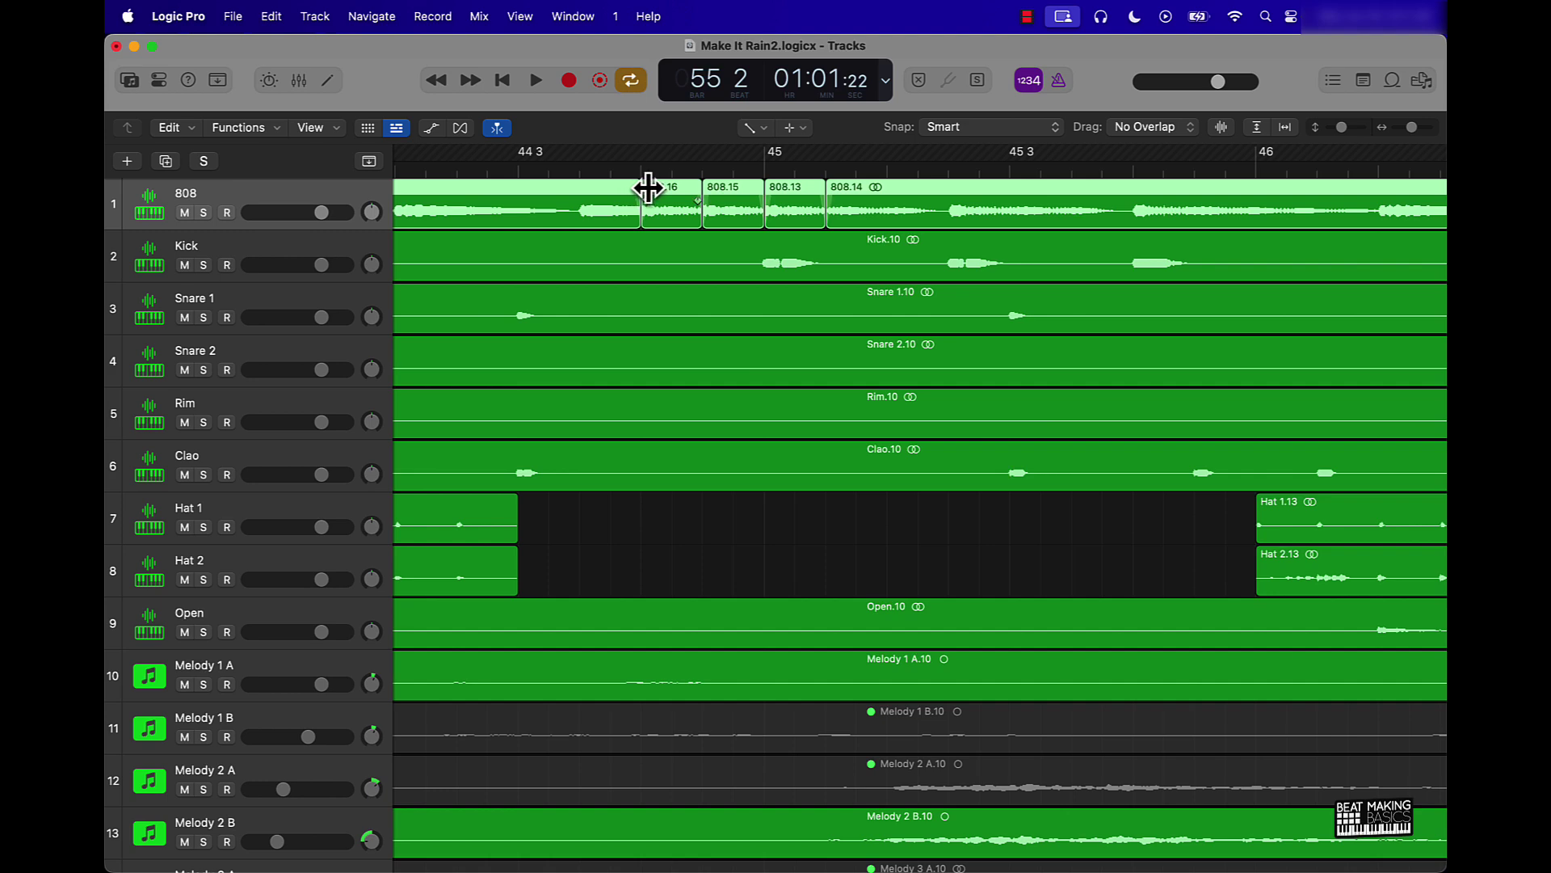
Add short fades with the Fade tool to the 808 and Kick slices around bar 41 and the regions before them.
scroll(648, 186, "down", 10)
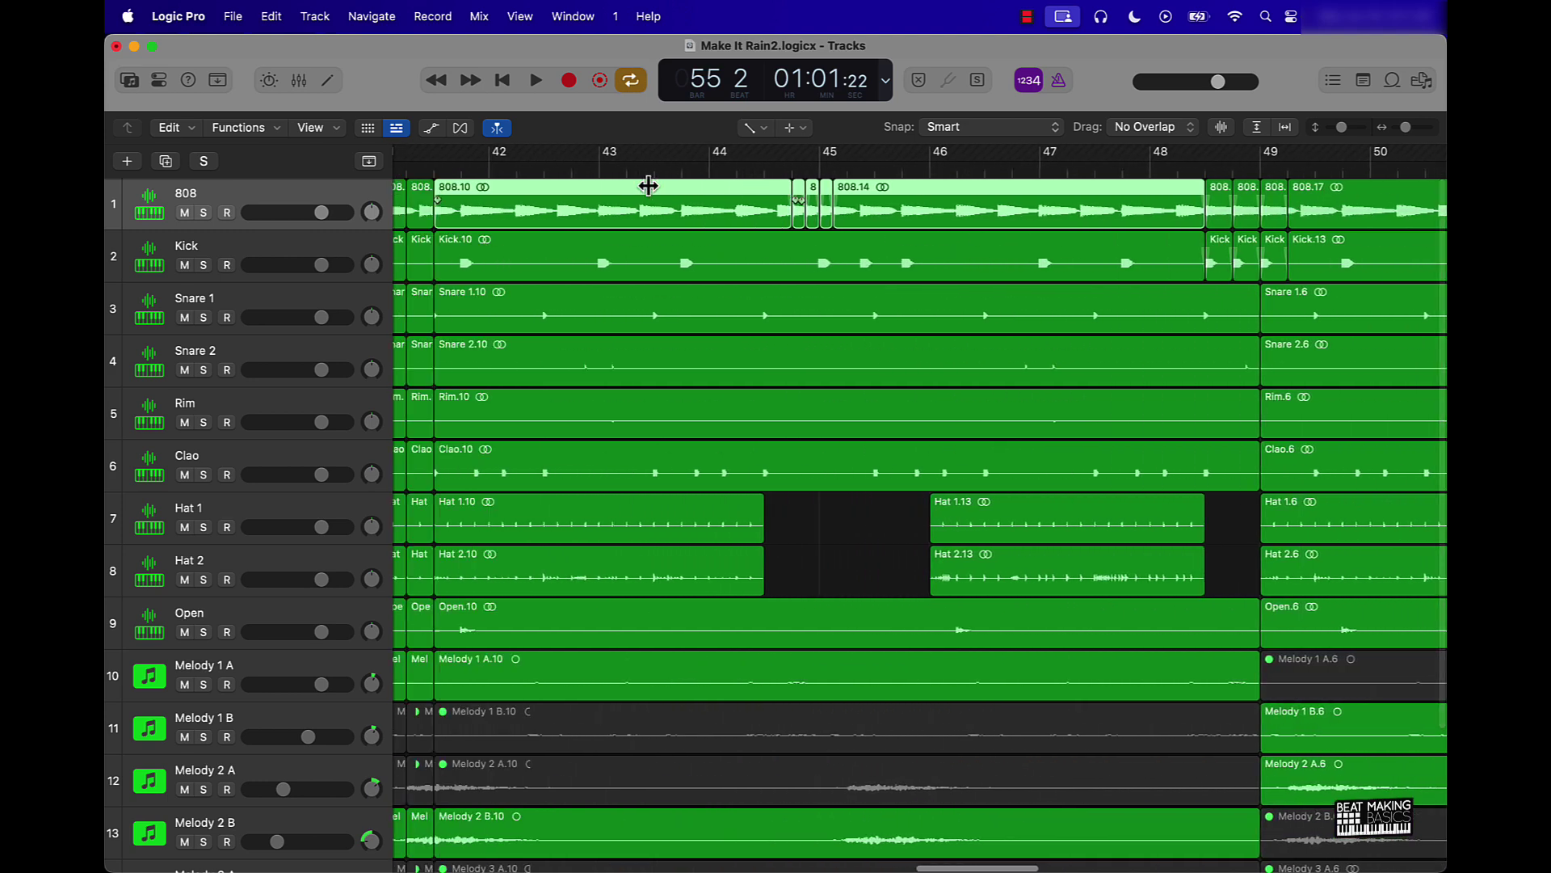
scroll(642, 190, "left", 5)
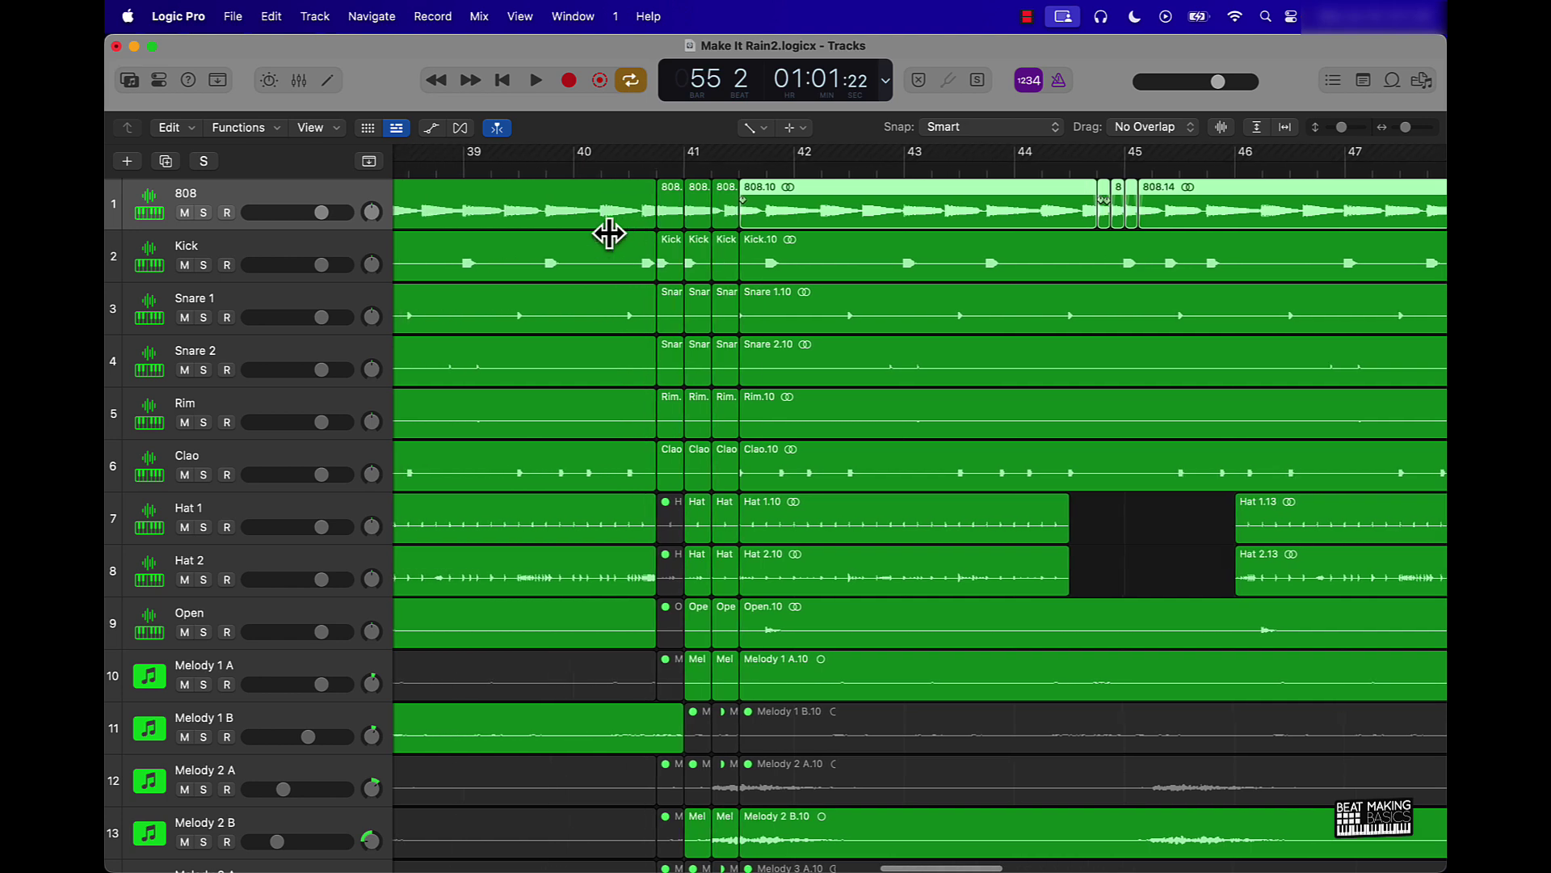
left_click(600, 196)
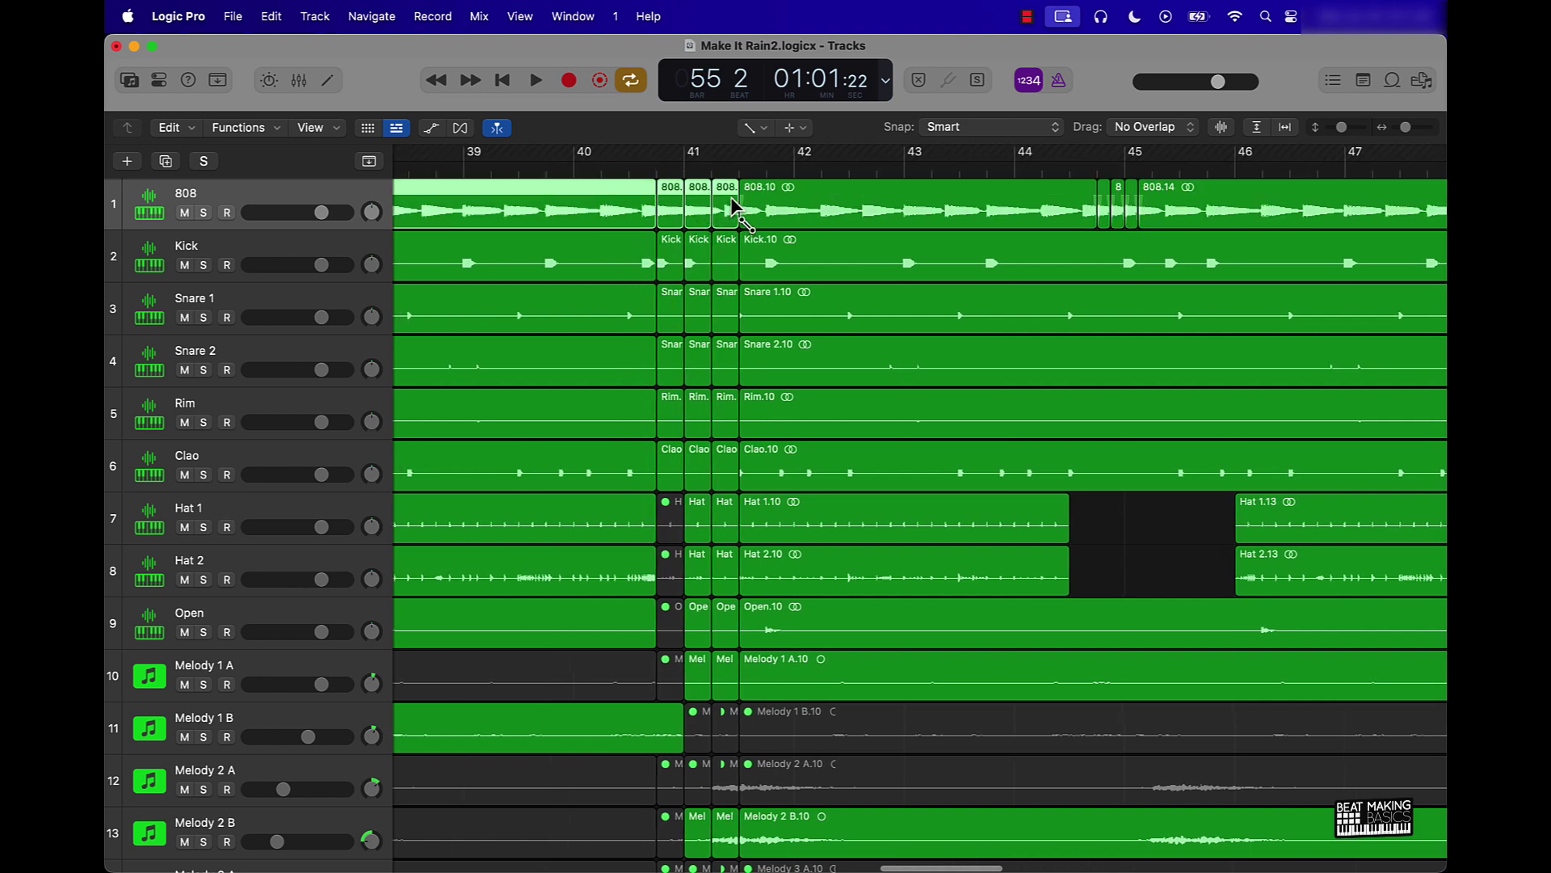
scroll(733, 206, "up", 8)
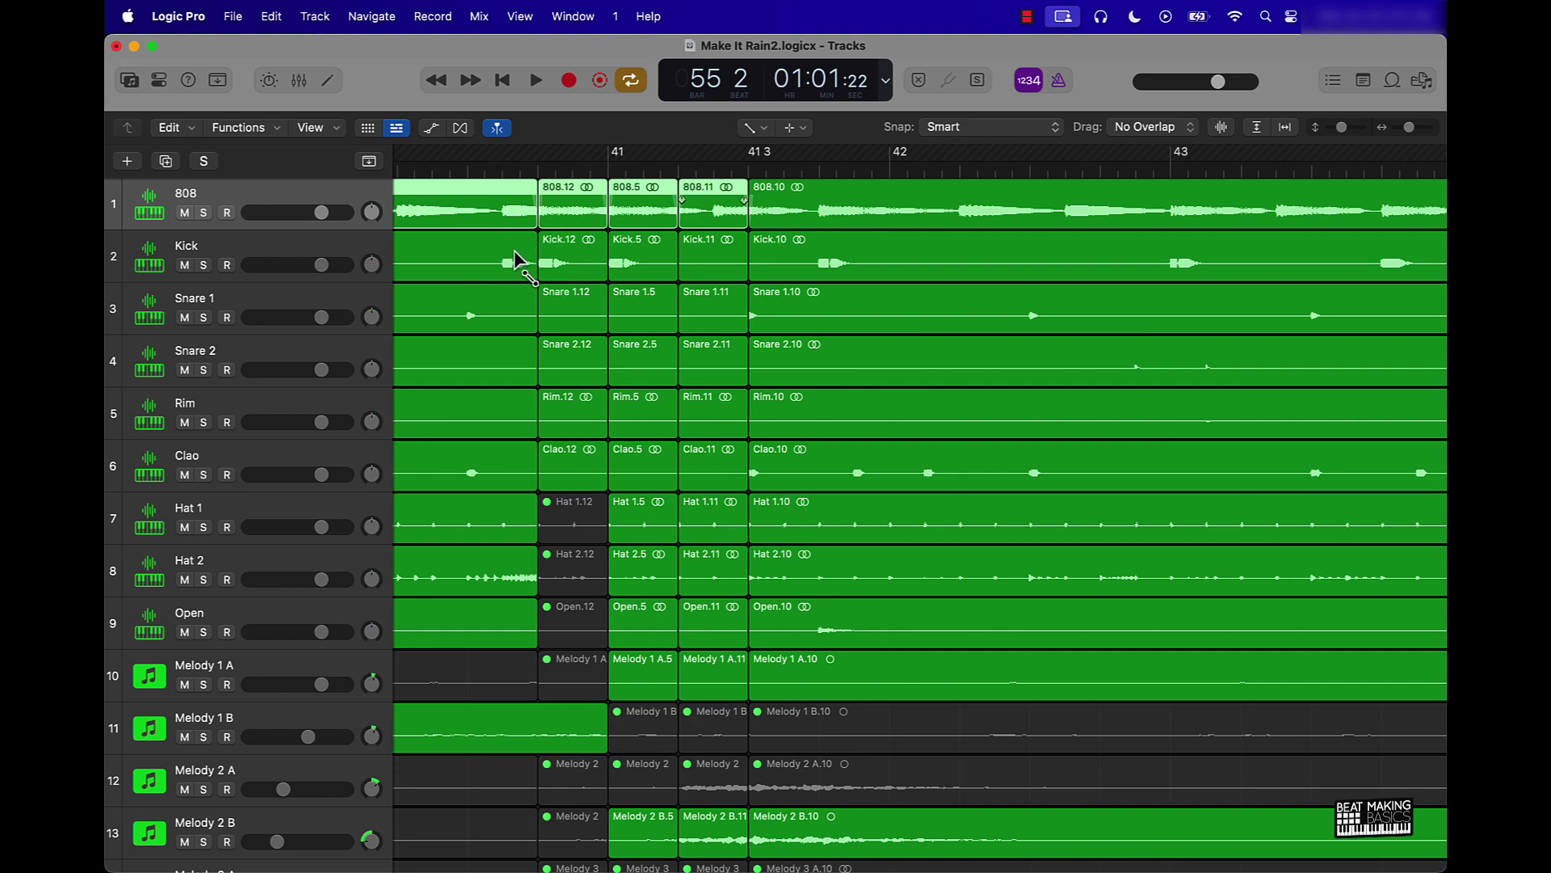
left_click_drag(514, 263, 636, 258)
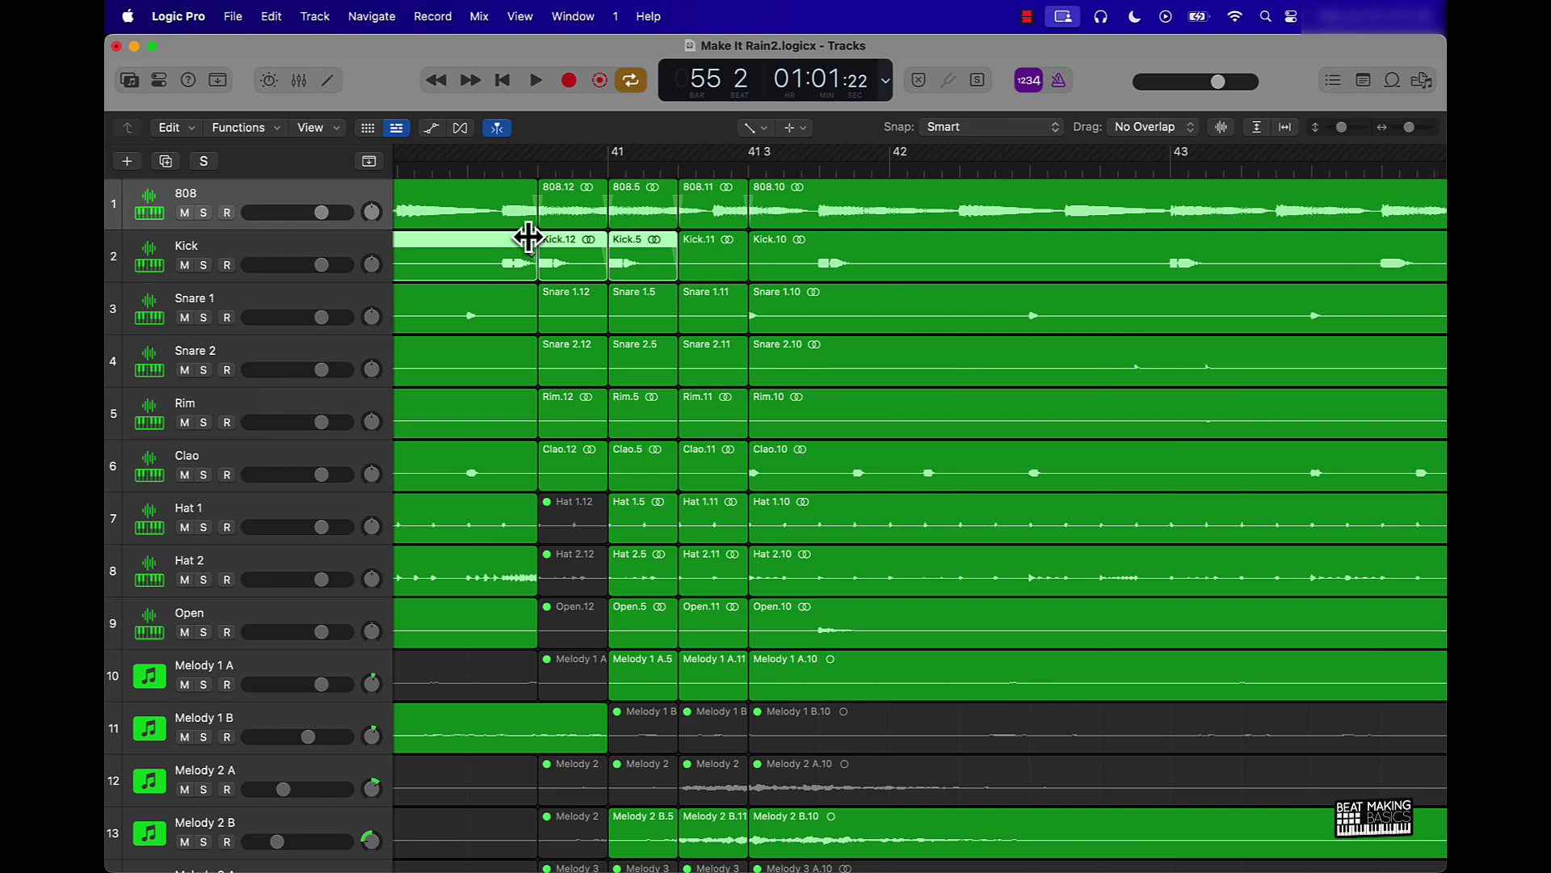
Set the cycle range from bar 33 to bar 57, switch back to the Pointer tool, and play the section.
scroll(557, 286, "down", 10)
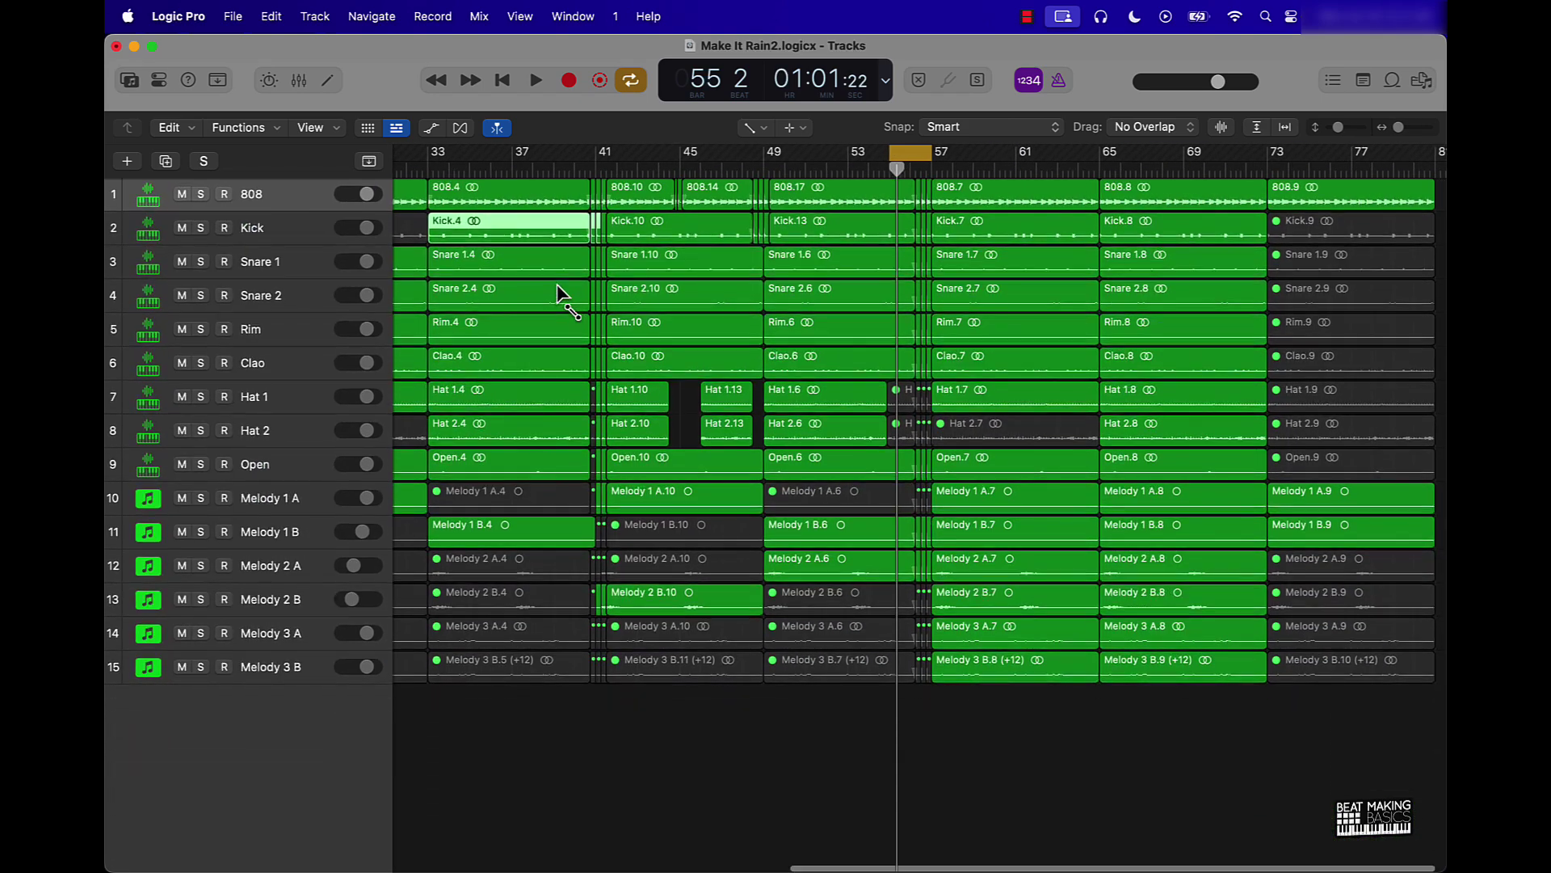
left_click_drag(430, 155, 925, 179)
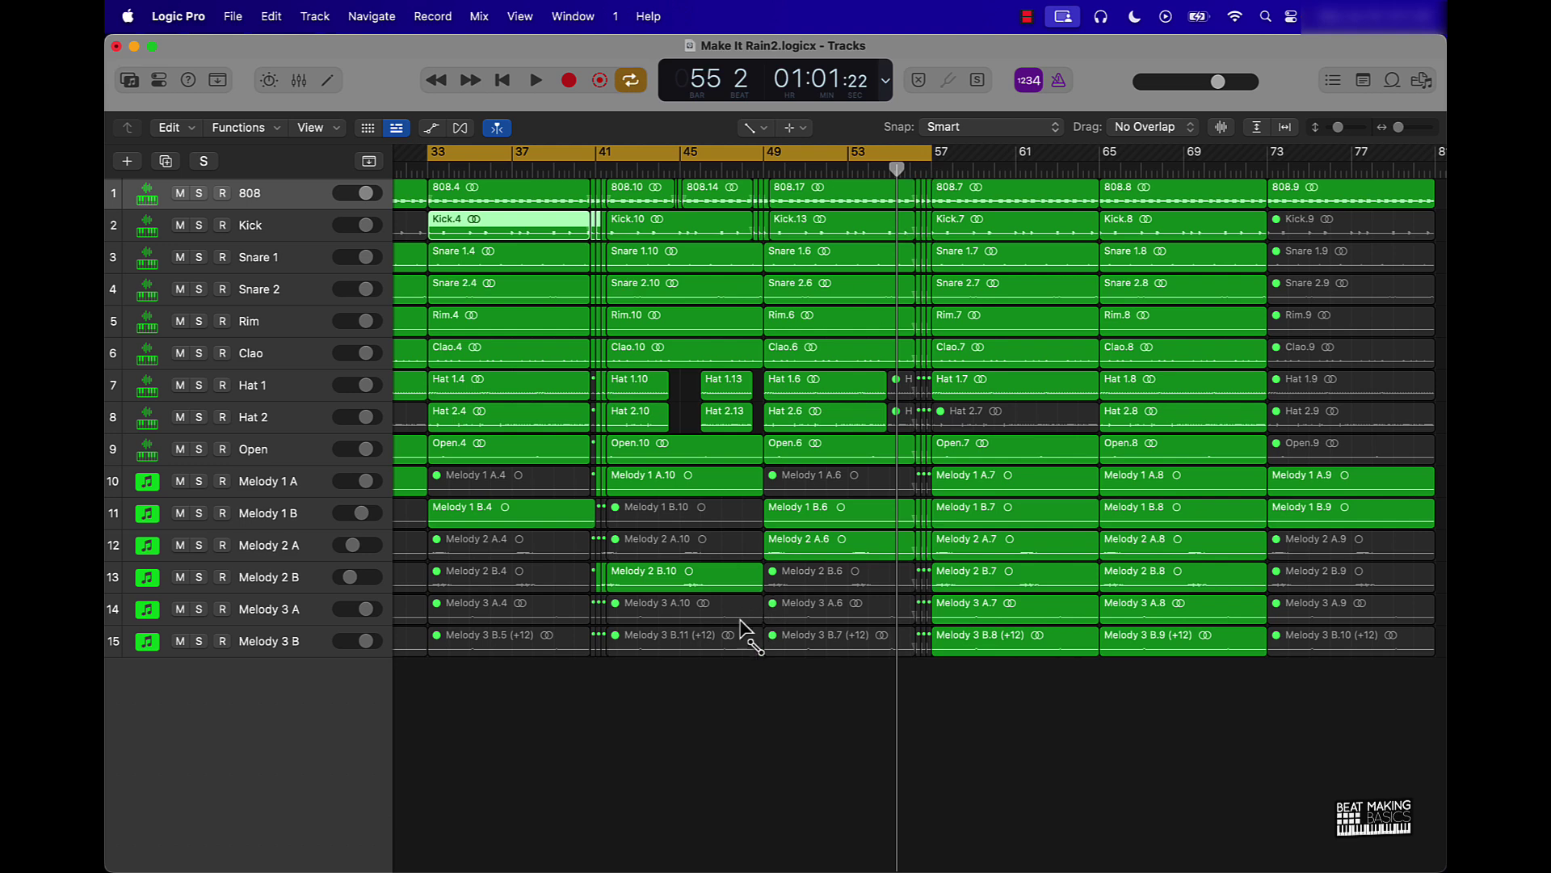
key("t")
key("t")
key("space")
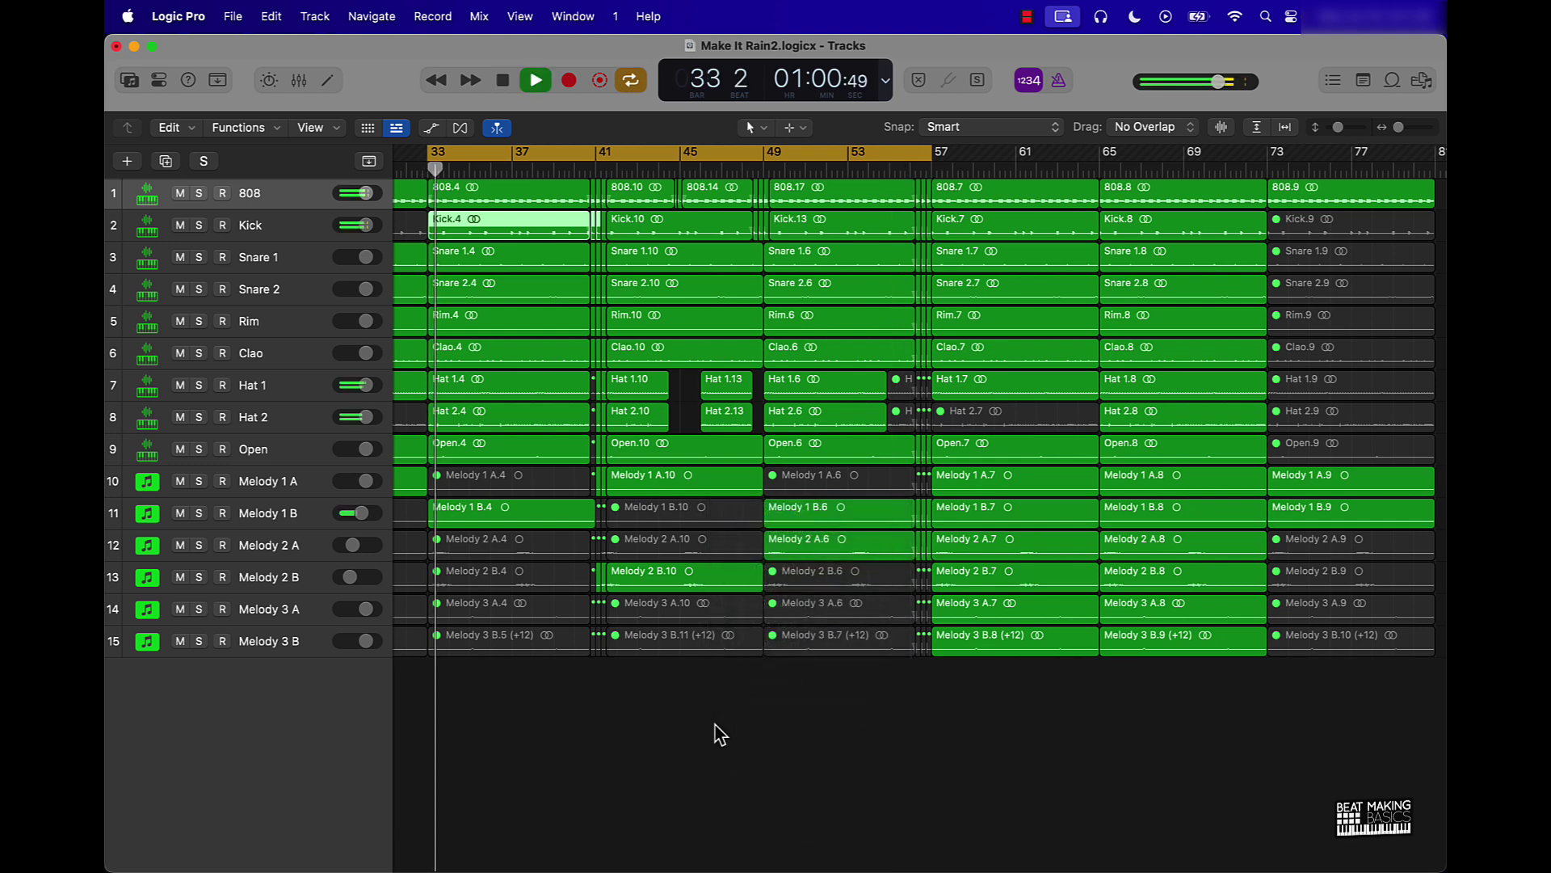
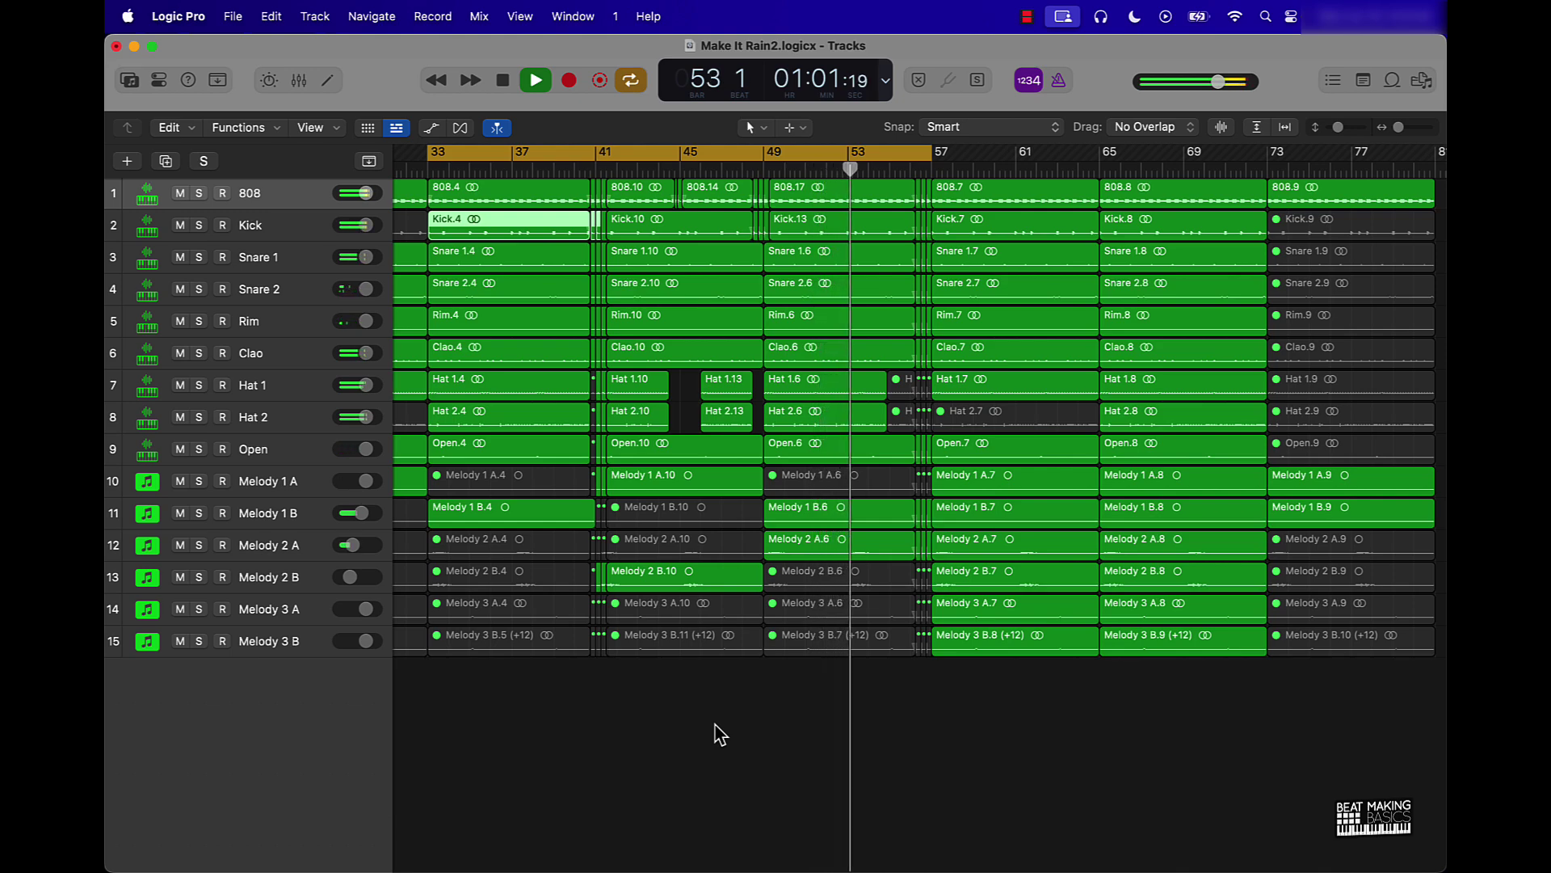
scroll(772, 735, "right", 1)
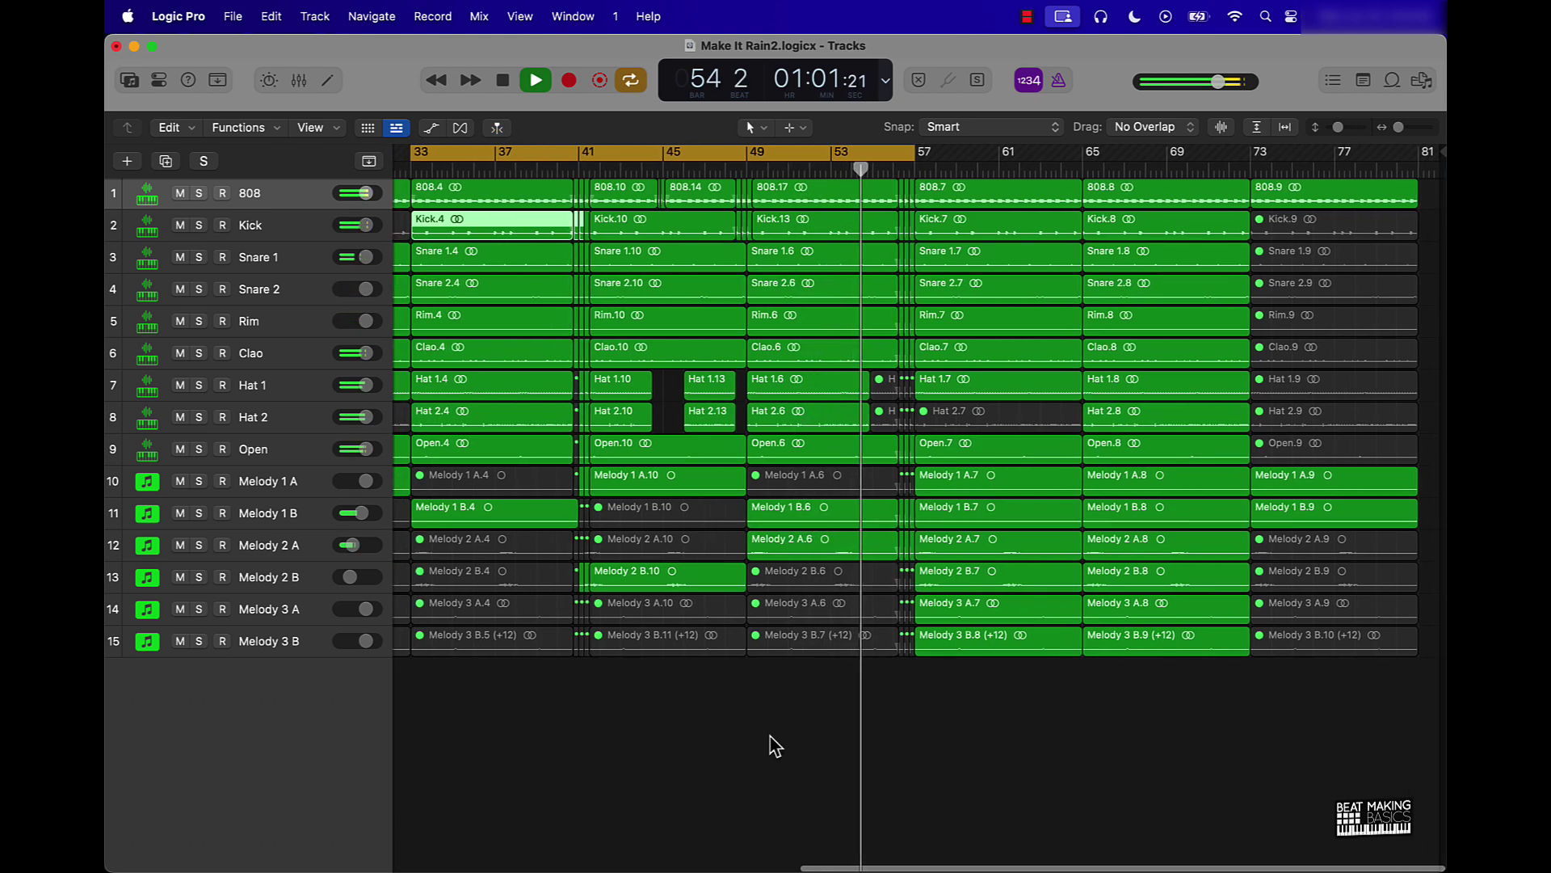
scroll(771, 736, "down", 2)
scroll(771, 735, "down", 3)
scroll(772, 735, "up", 5)
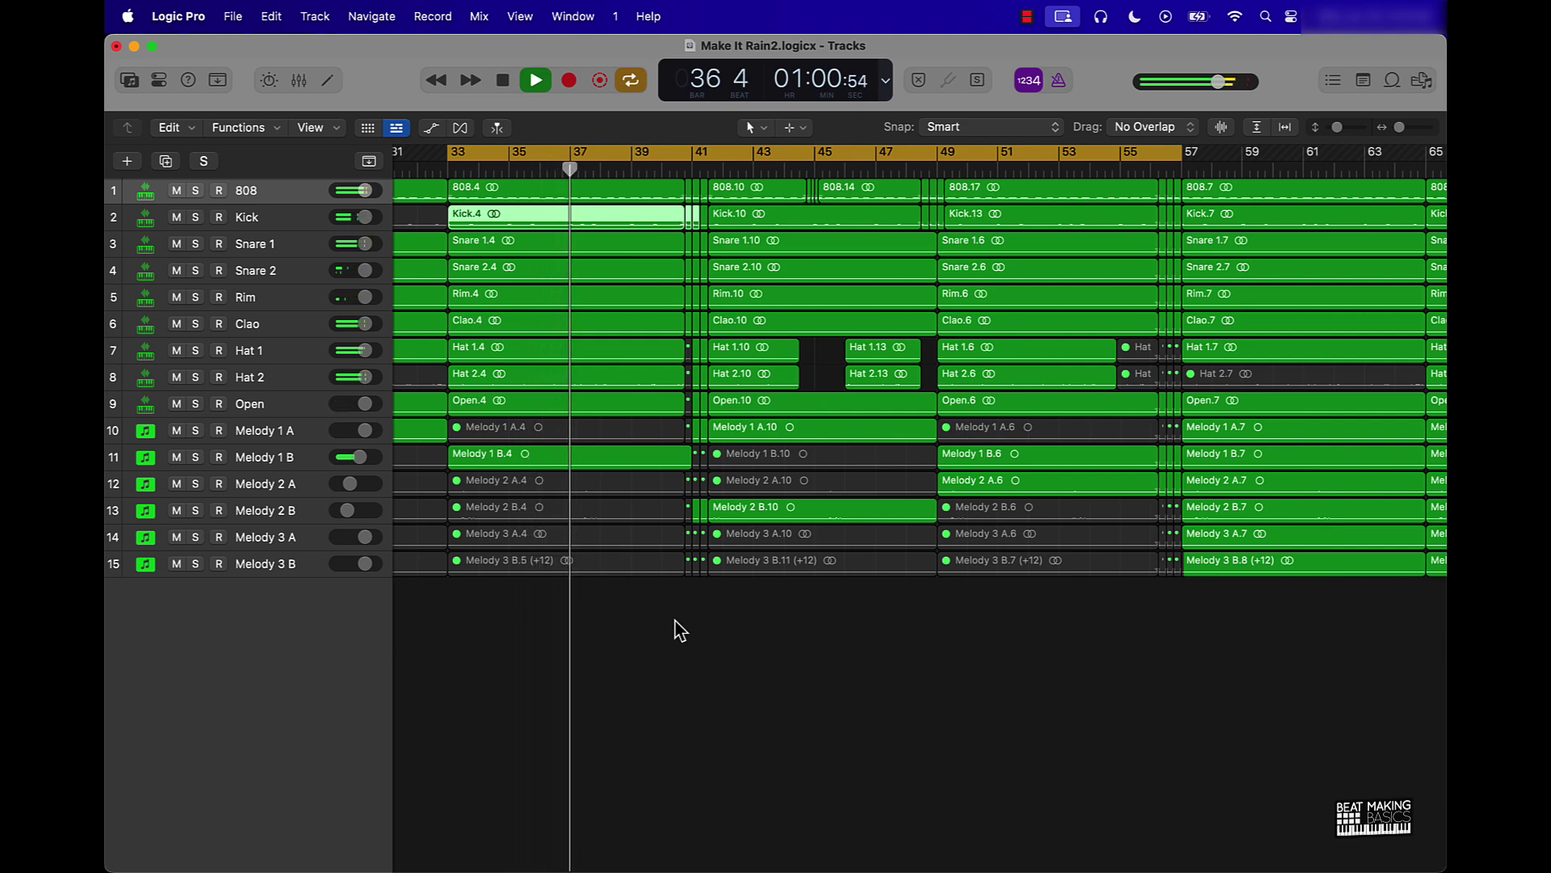
Stop playback, place the playhead at bar 37, and split the regions on all tracks there.
scroll(606, 326, "up", 5)
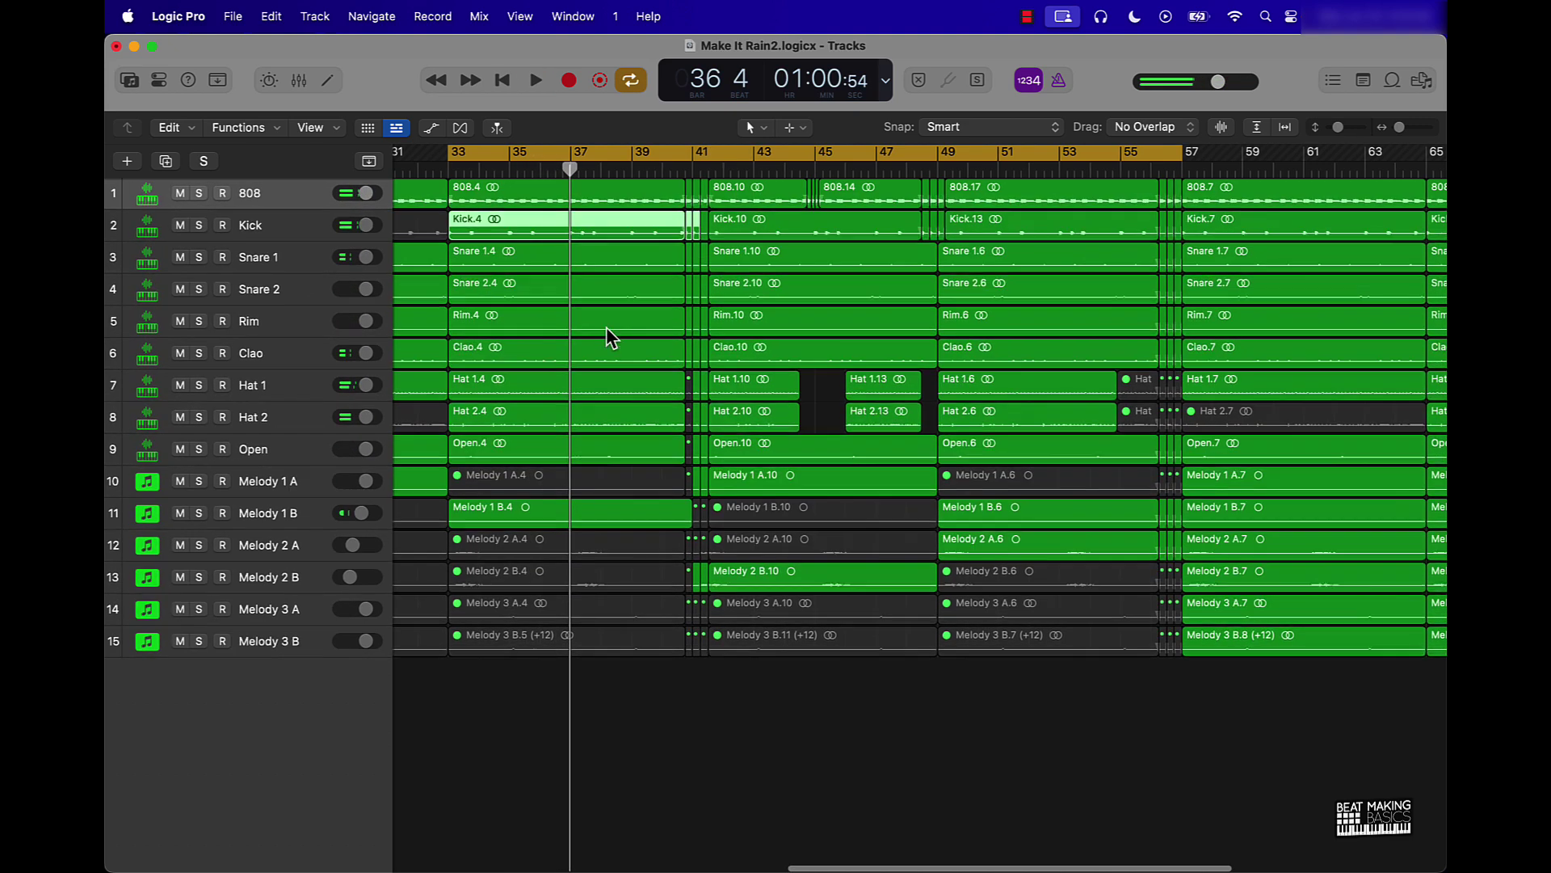
scroll(606, 326, "left", 3)
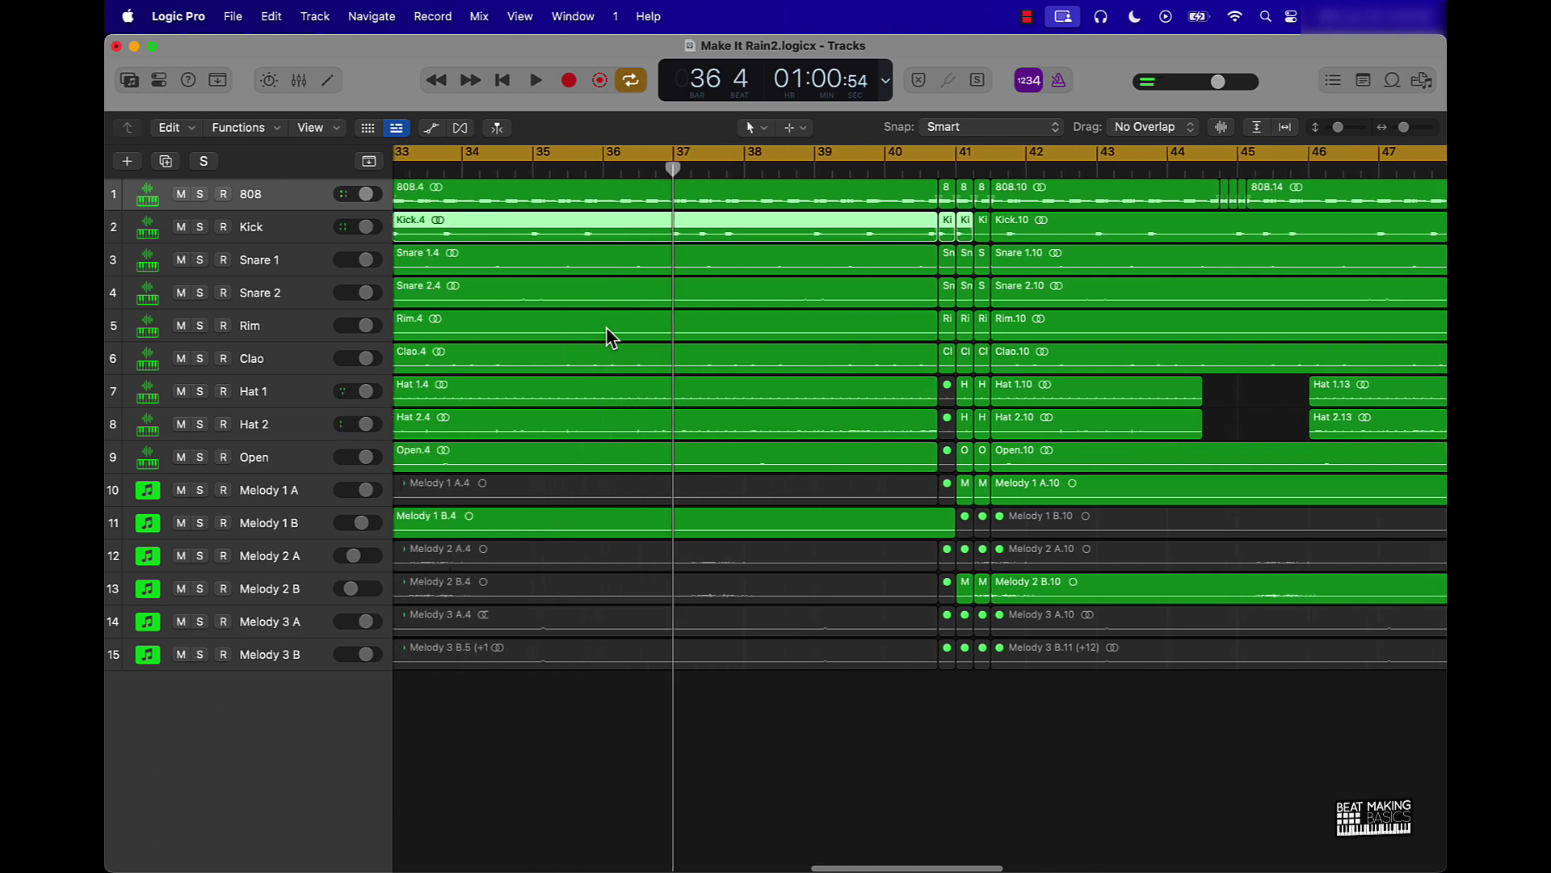
left_click_drag(727, 172, 679, 172)
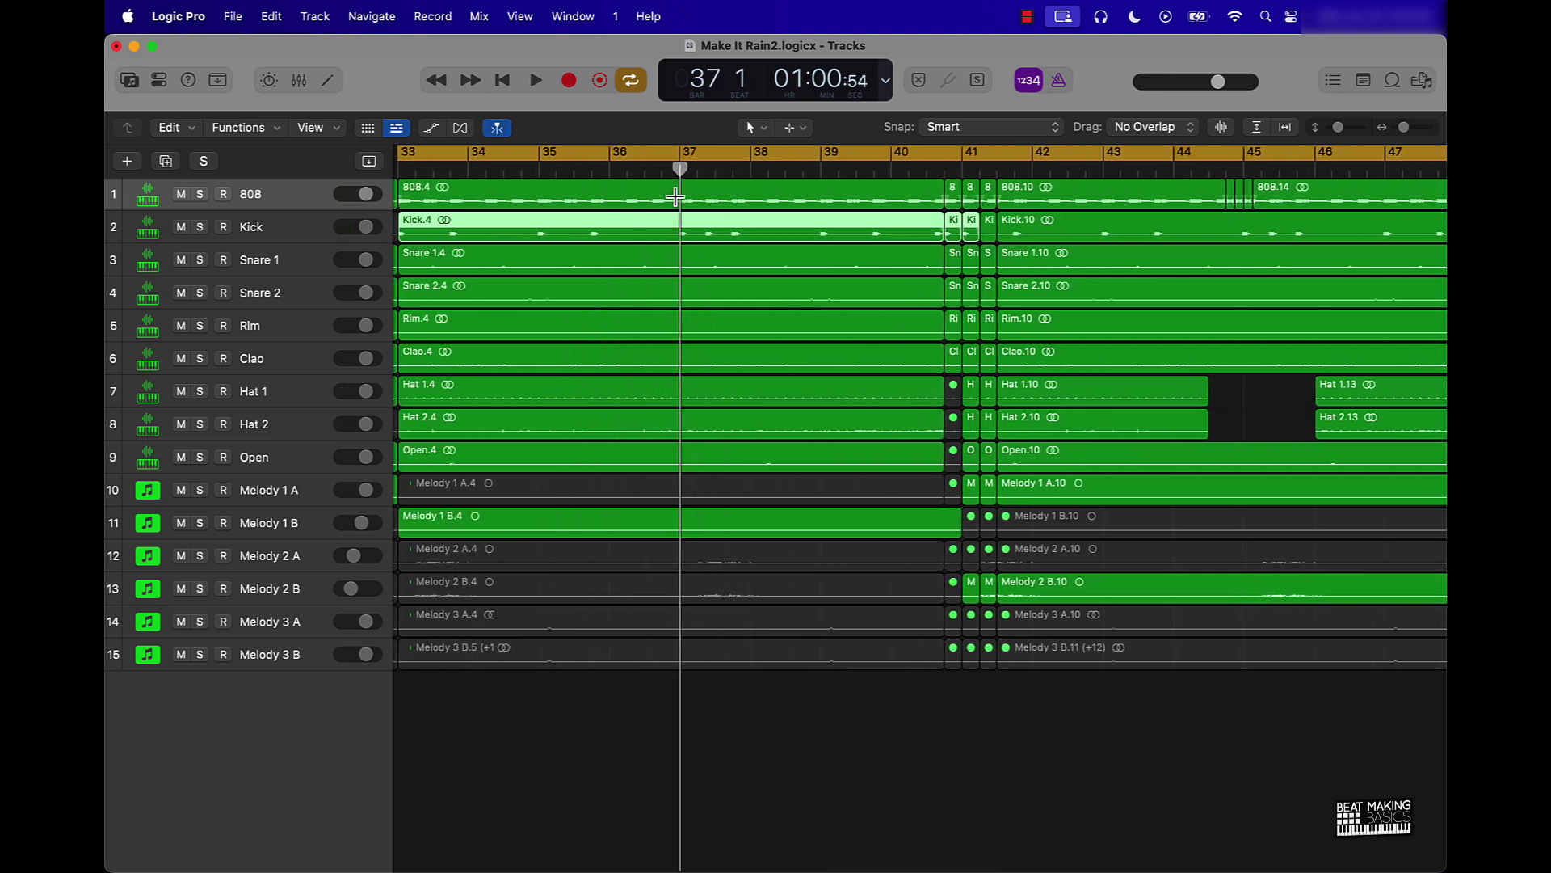
key("super+a")
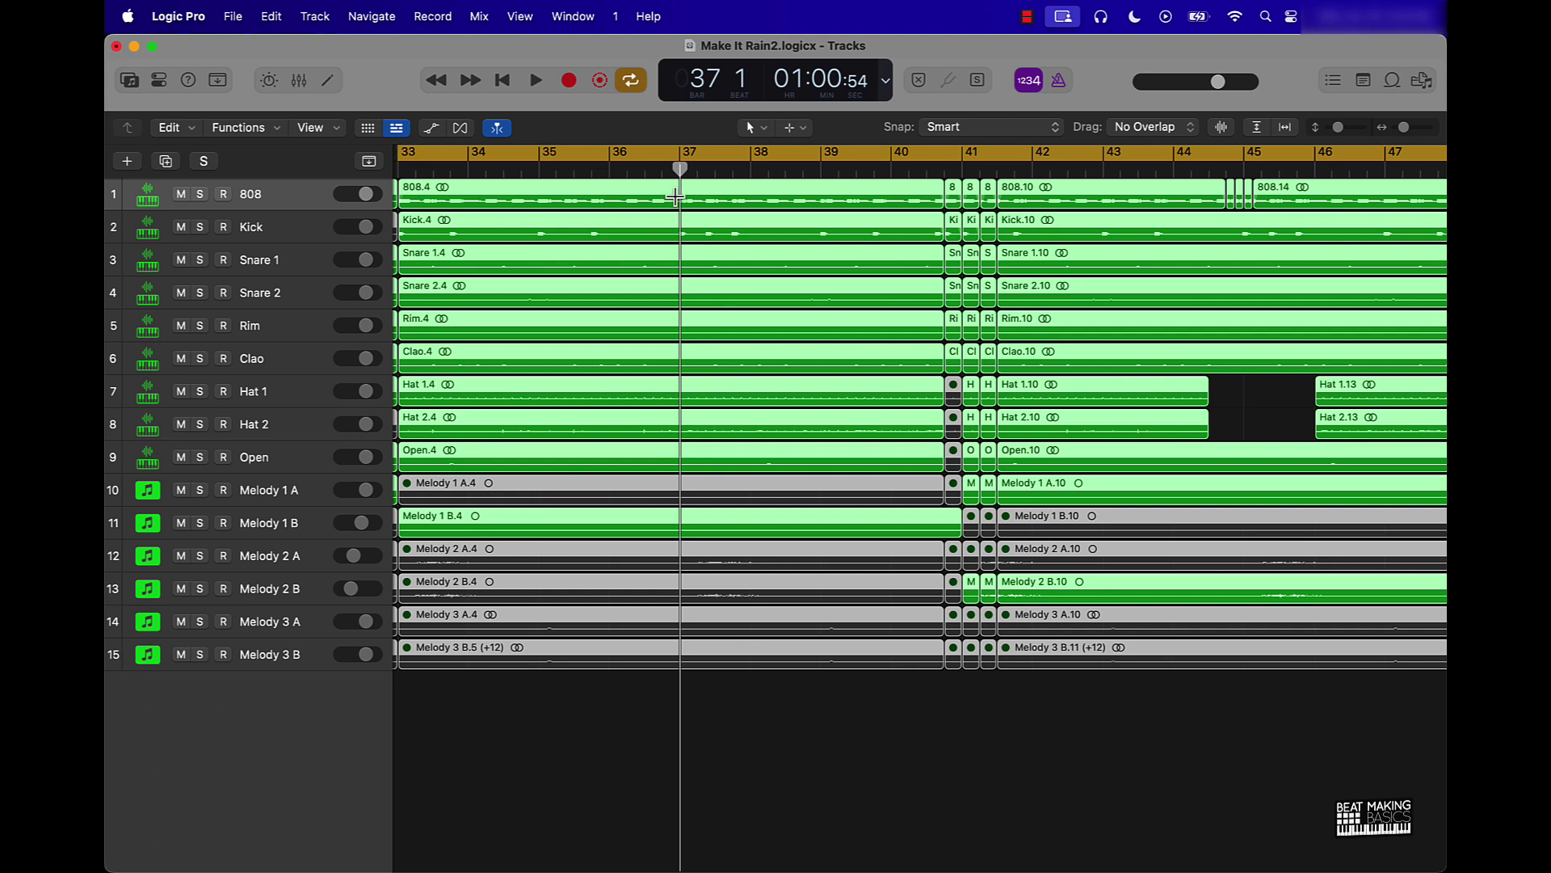
key("super+t")
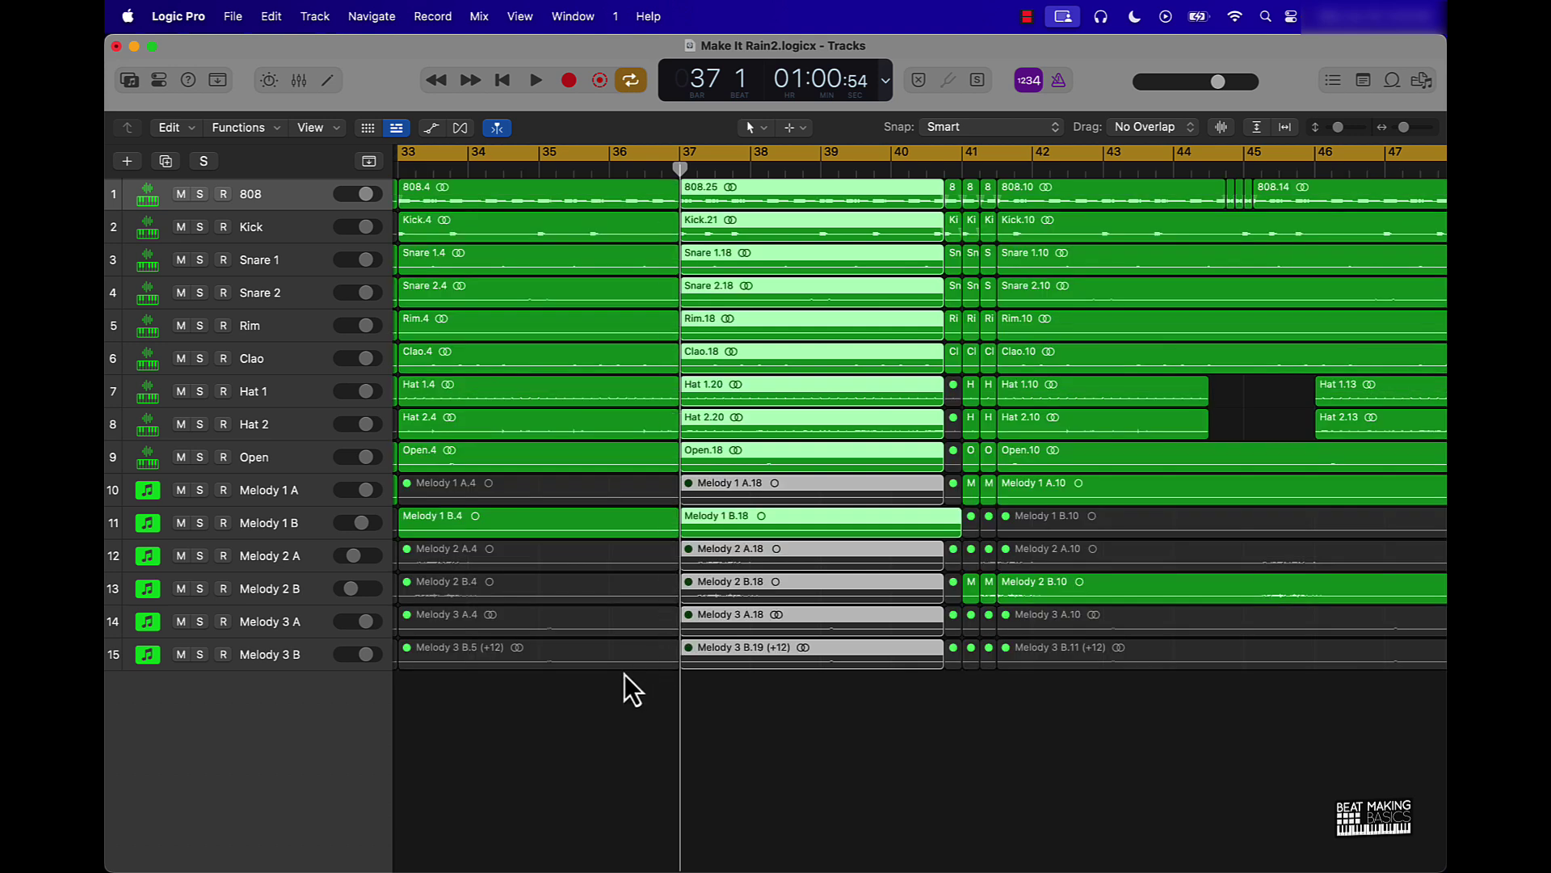
Select the regions from bar 33 to bar 37 on all tracks and fade out about their last half bar with the Fade tool.
left_click_drag(613, 730, 584, 158)
key("t")
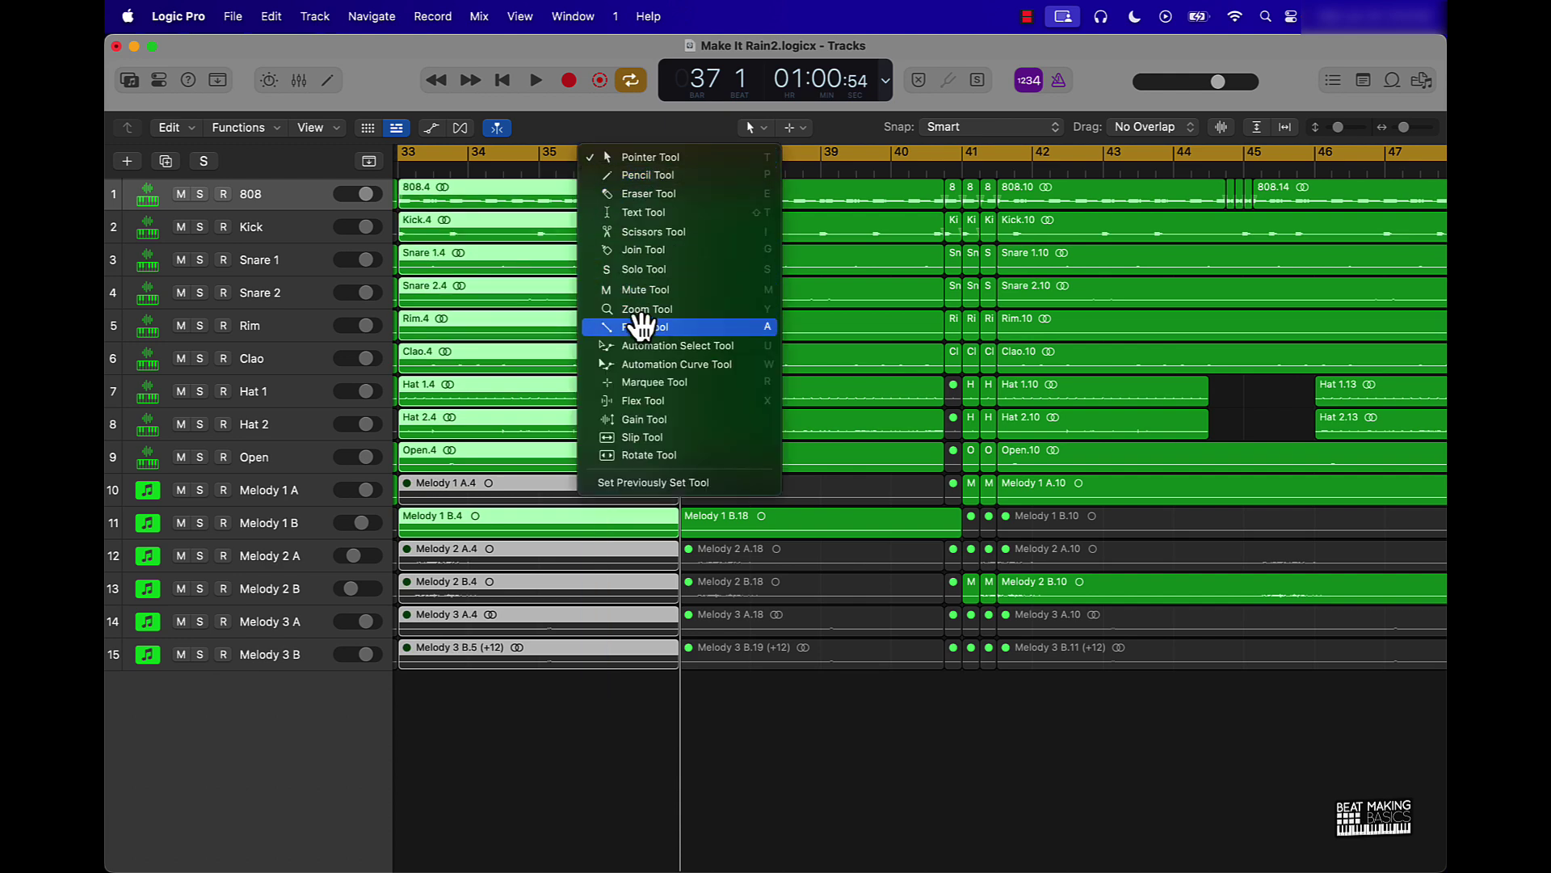
left_click(642, 327)
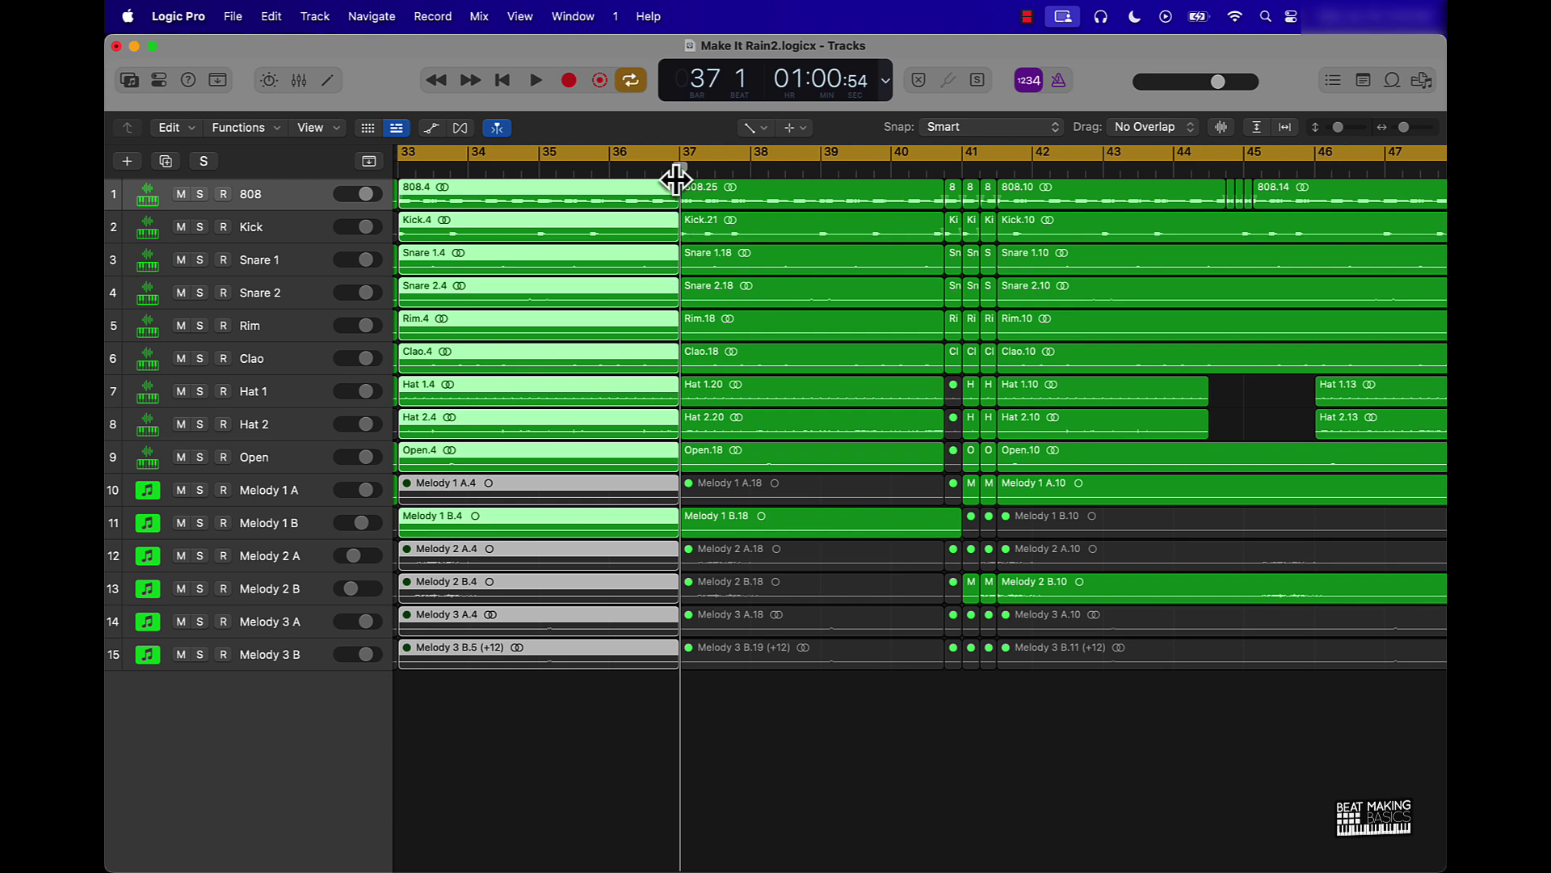
left_click_drag(670, 179, 650, 179)
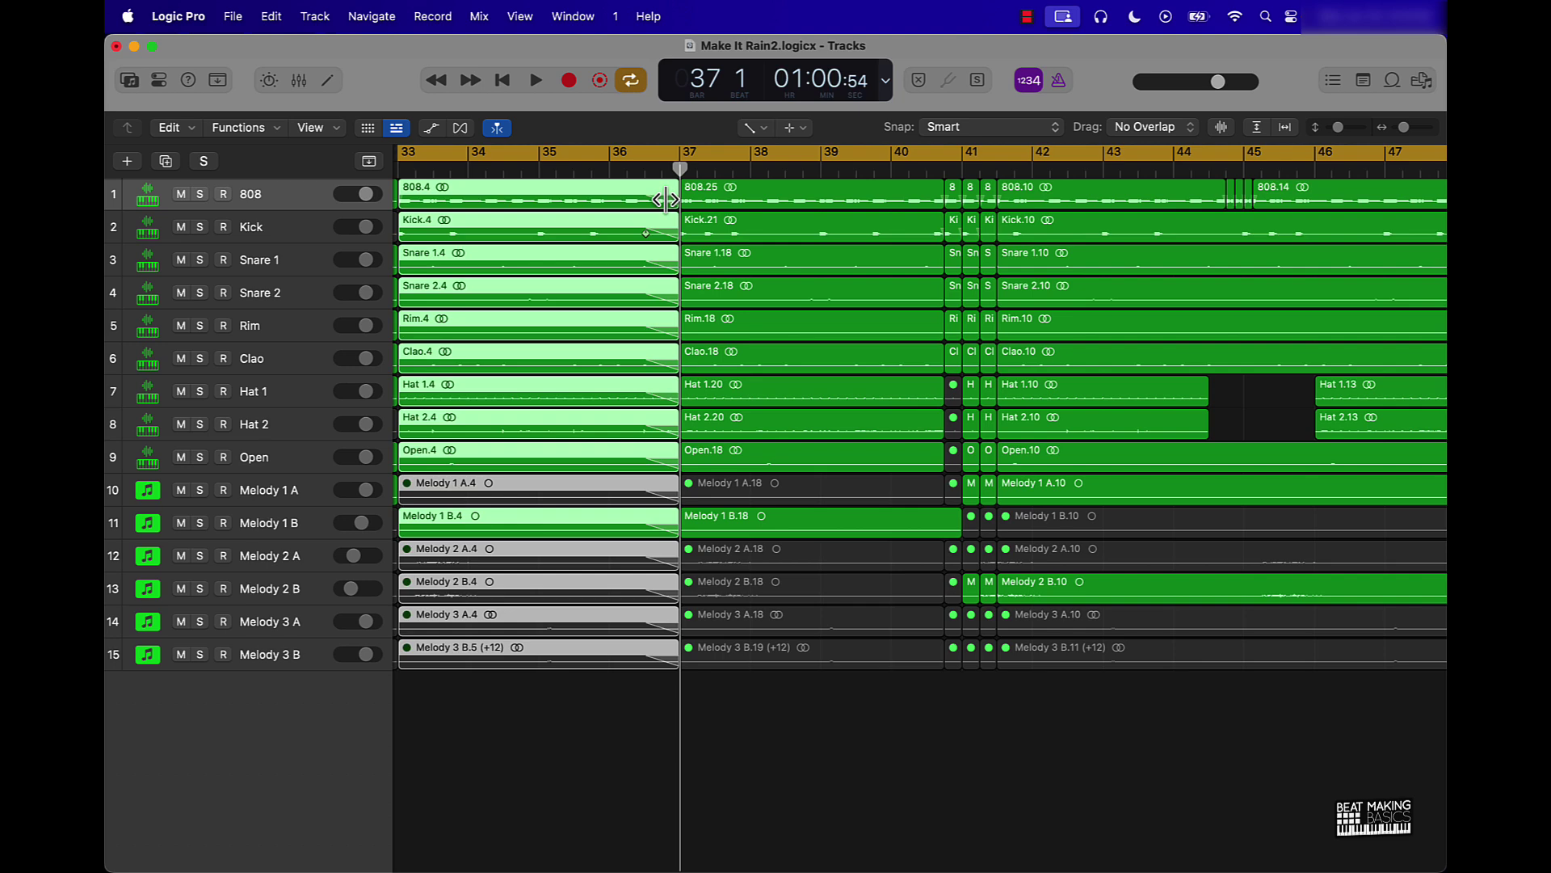
Change the fade-outs before bar 37 on all tracks to Slow Down and play the cycle from bar 33.
right_click(665, 199)
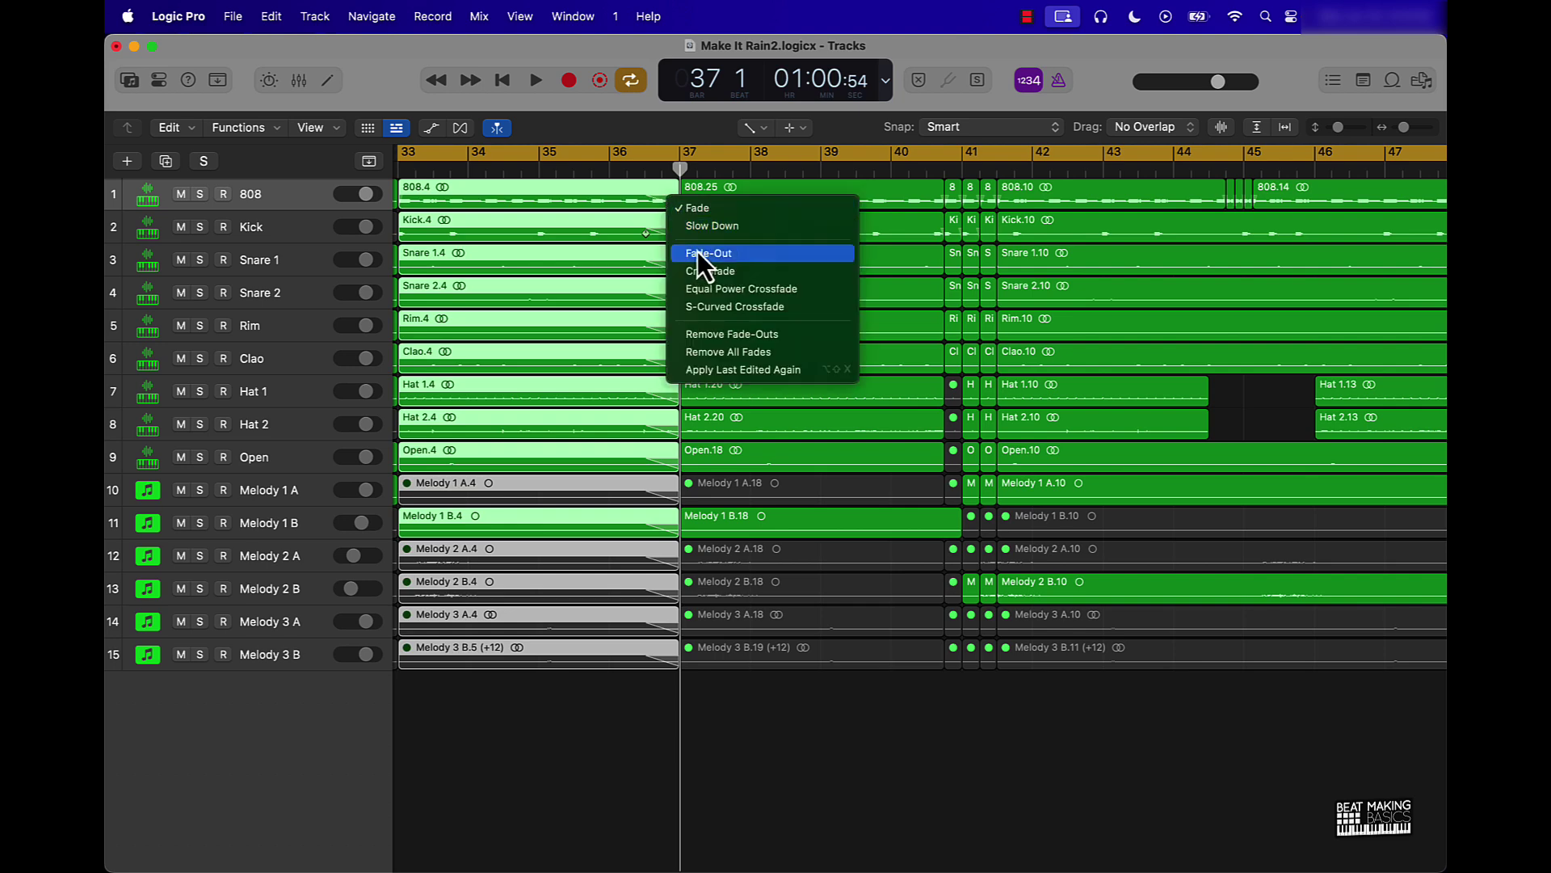
left_click(701, 223)
key("space")
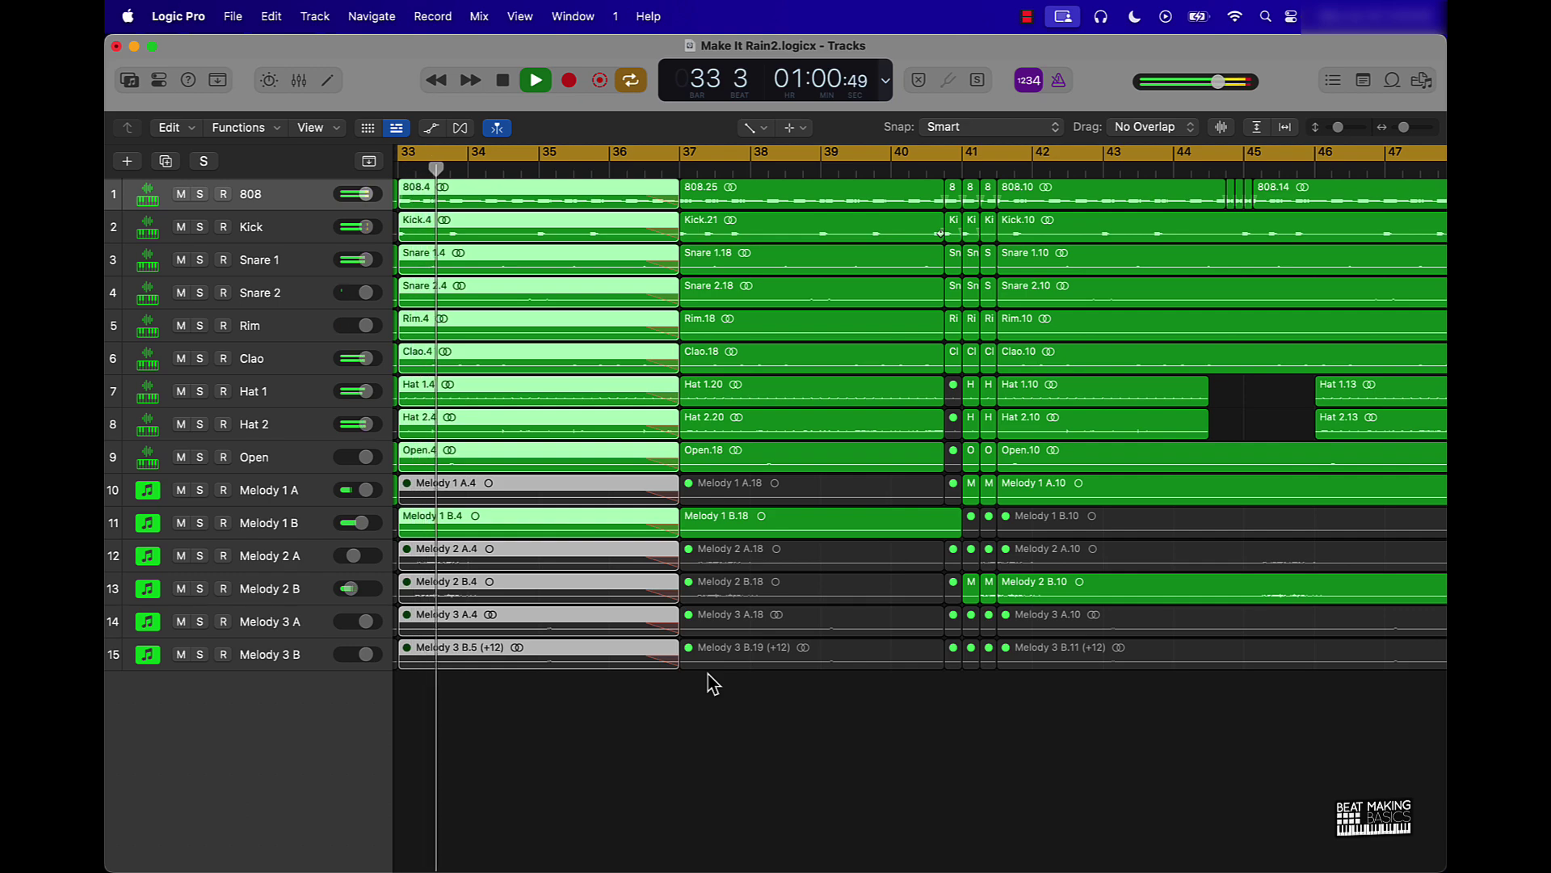
scroll(707, 674, "up", 2)
scroll(707, 674, "up", 5)
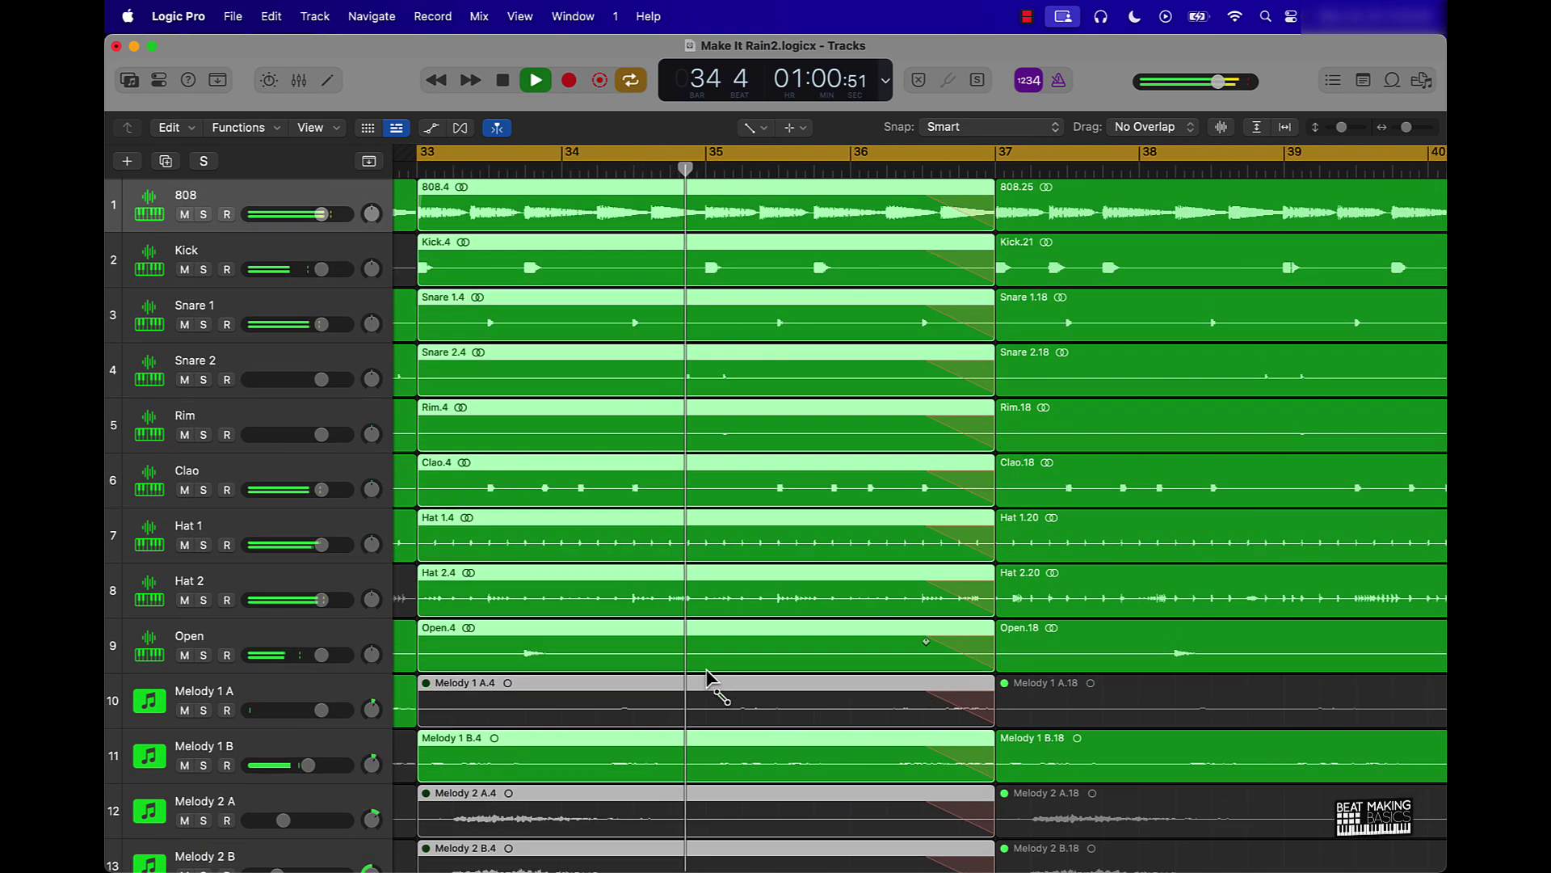
Stop playback, switch back to the Pointer tool, and deselect the regions on all tracks.
key("space")
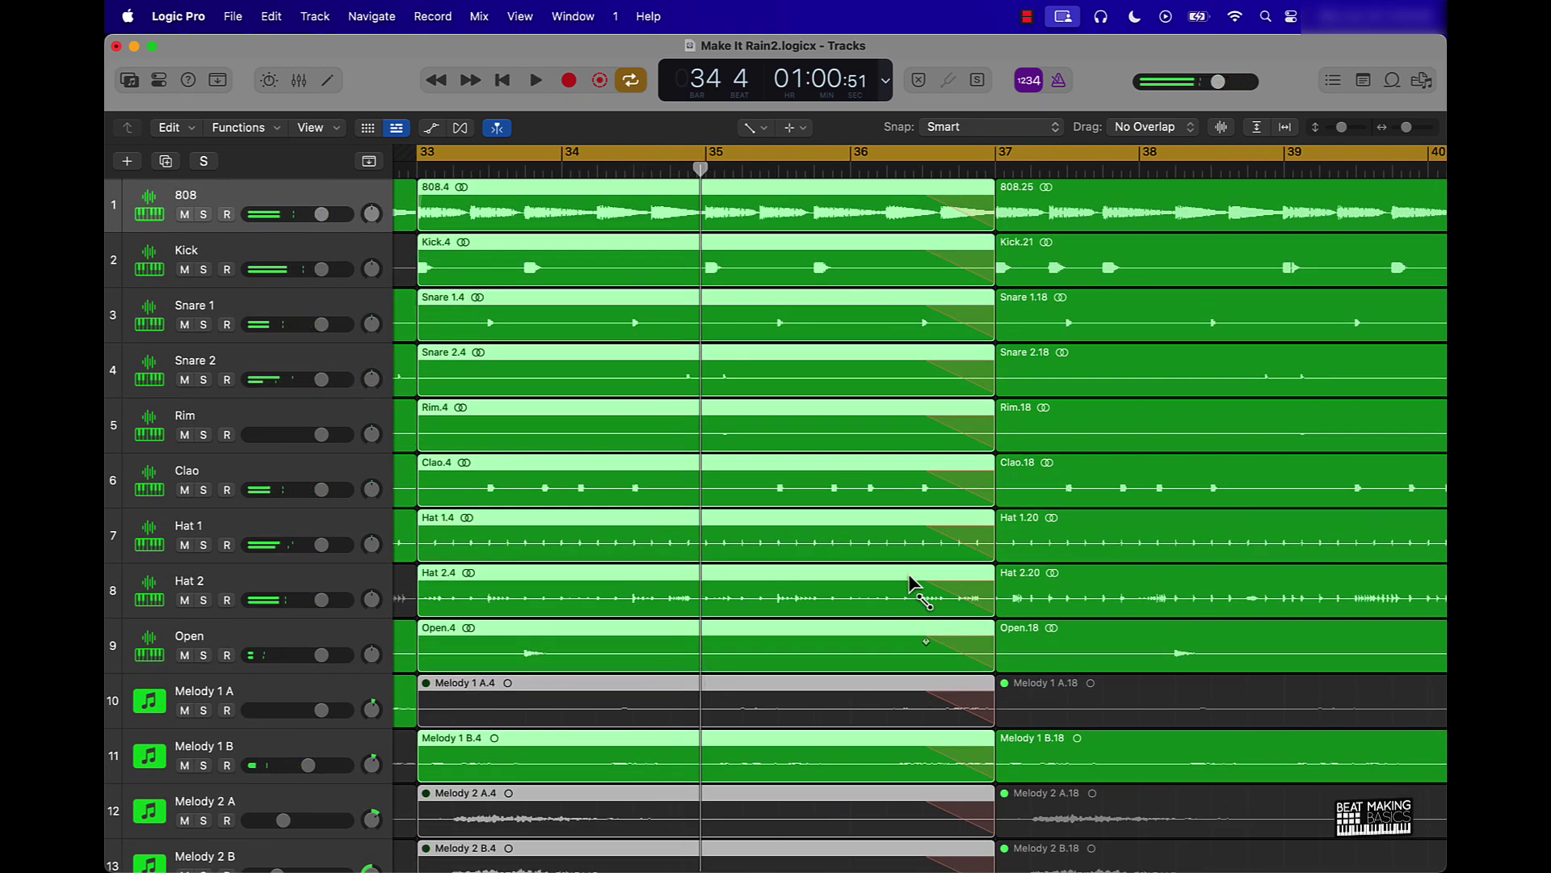
key("t")
key("t")
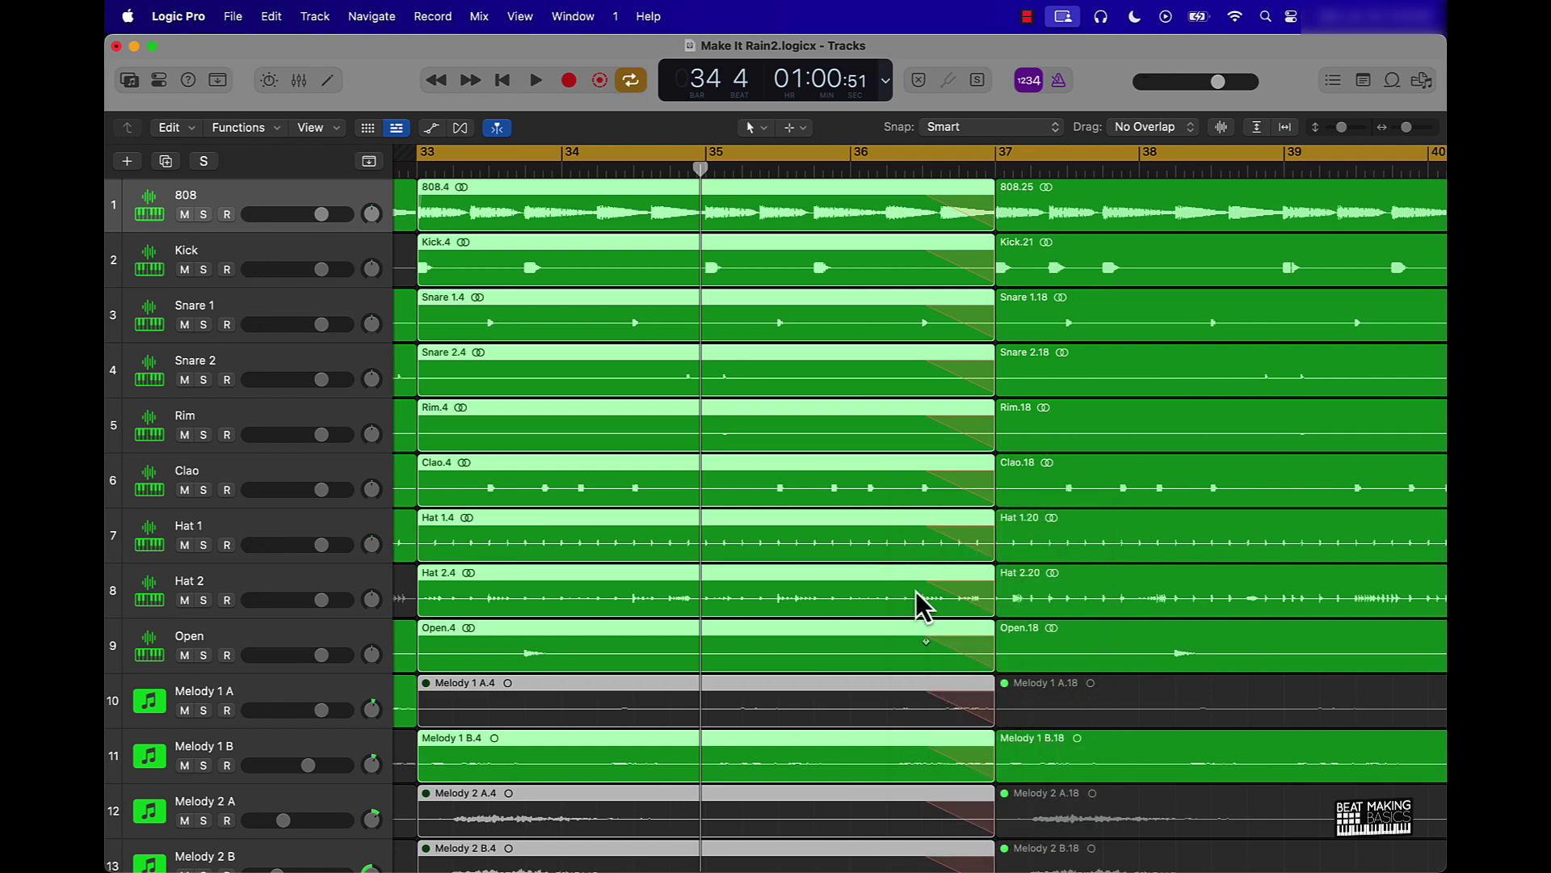
scroll(911, 726, "down", 3)
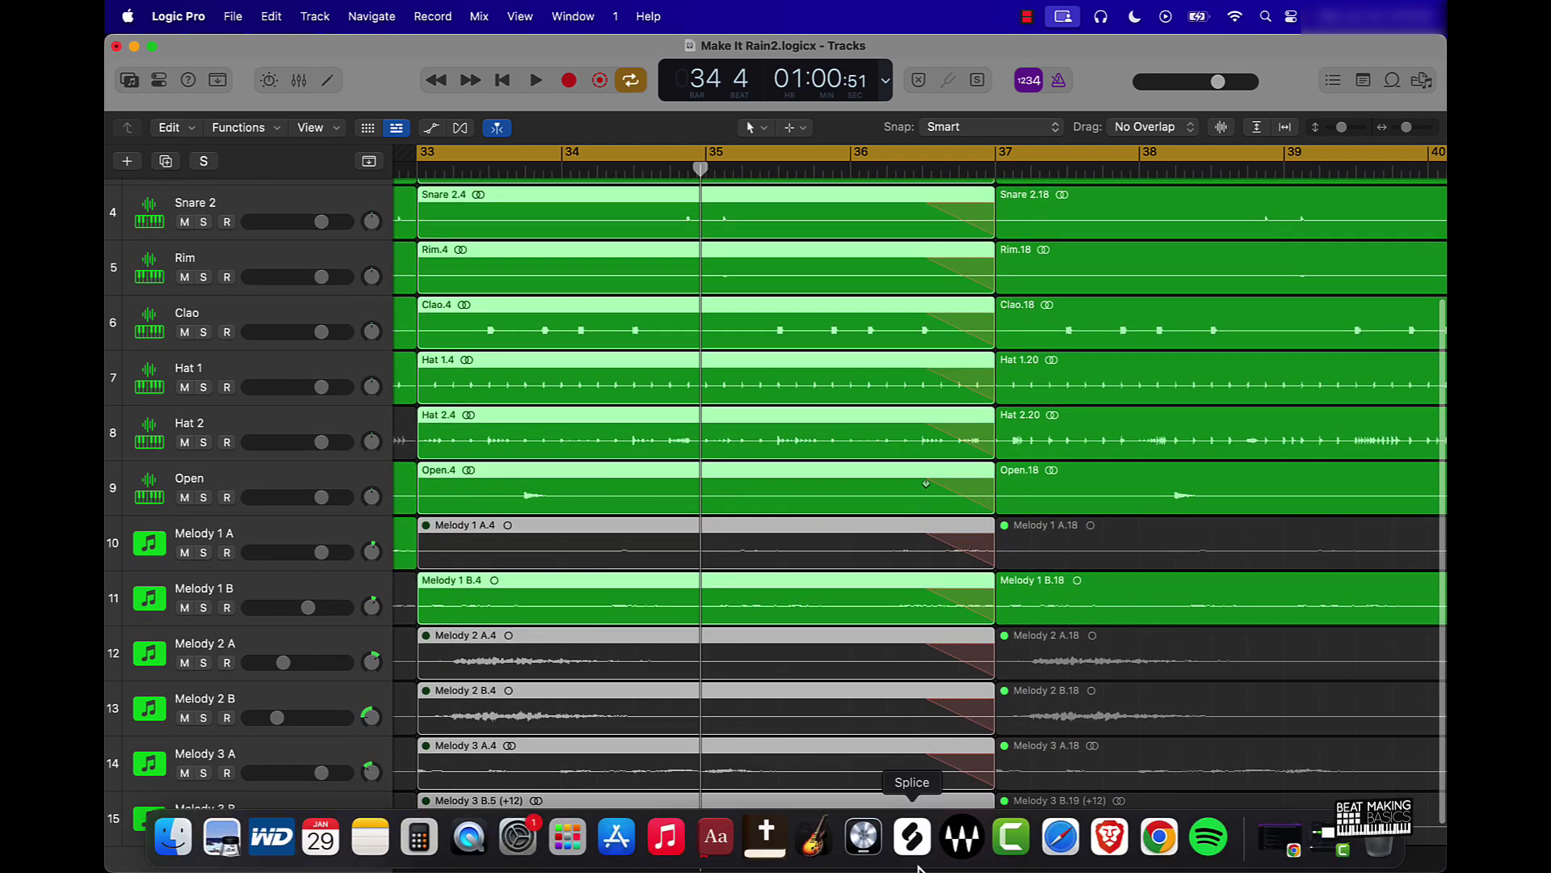
scroll(921, 808, "down", 1)
left_click(924, 840)
scroll(927, 840, "up", 5)
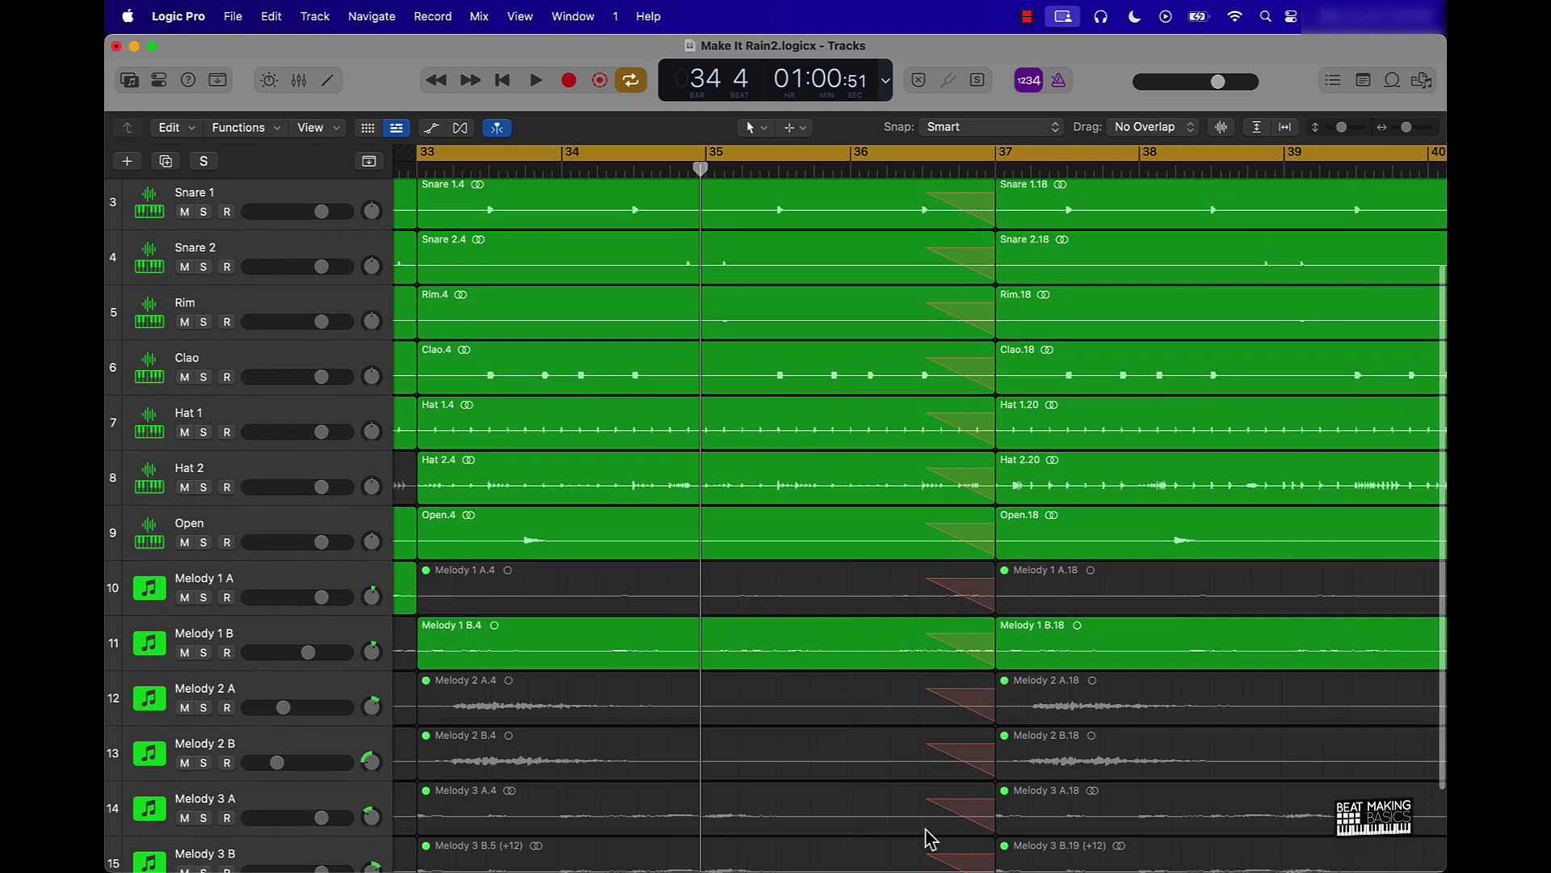
scroll(937, 791, "up", 1)
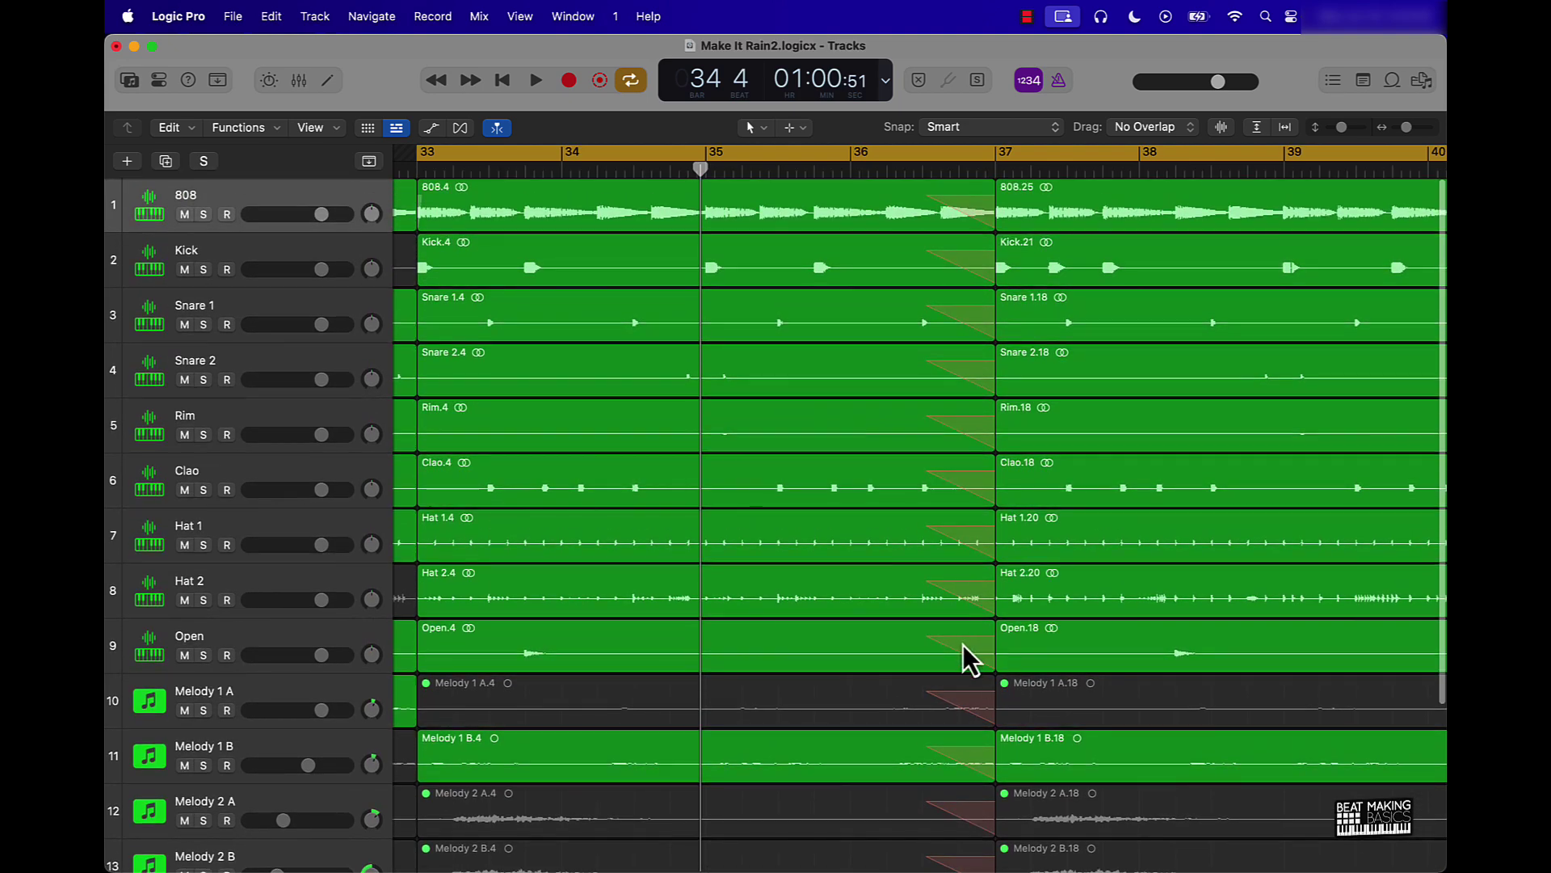
Select the regions from bar 33 to bar 37 on the Kick through Hat 2 tracks and remove their fade-outs.
left_click(972, 588)
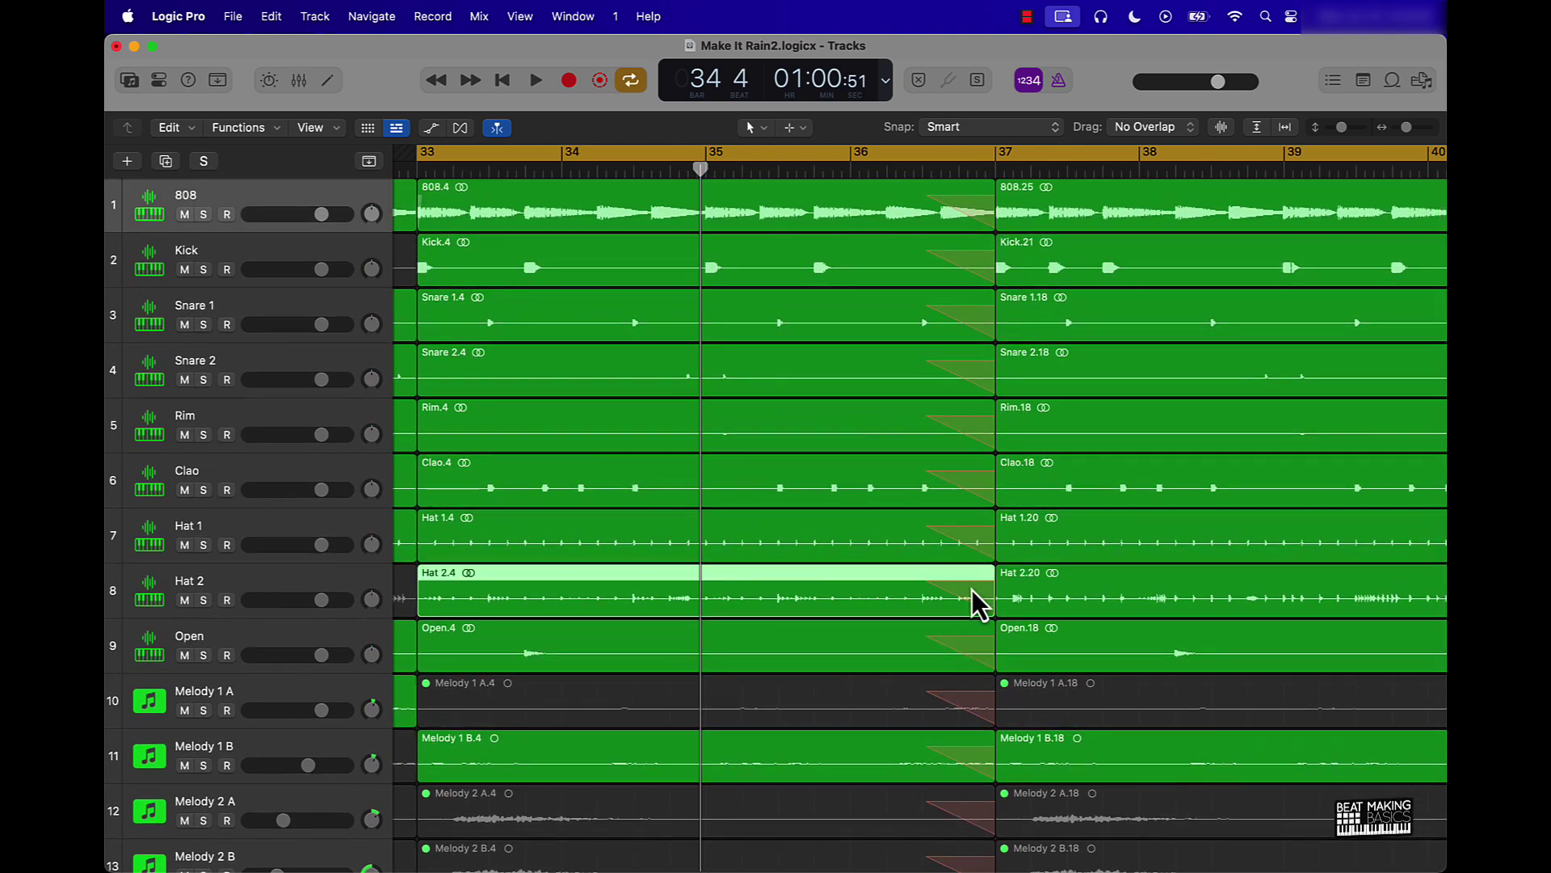
left_click(952, 534, "shift")
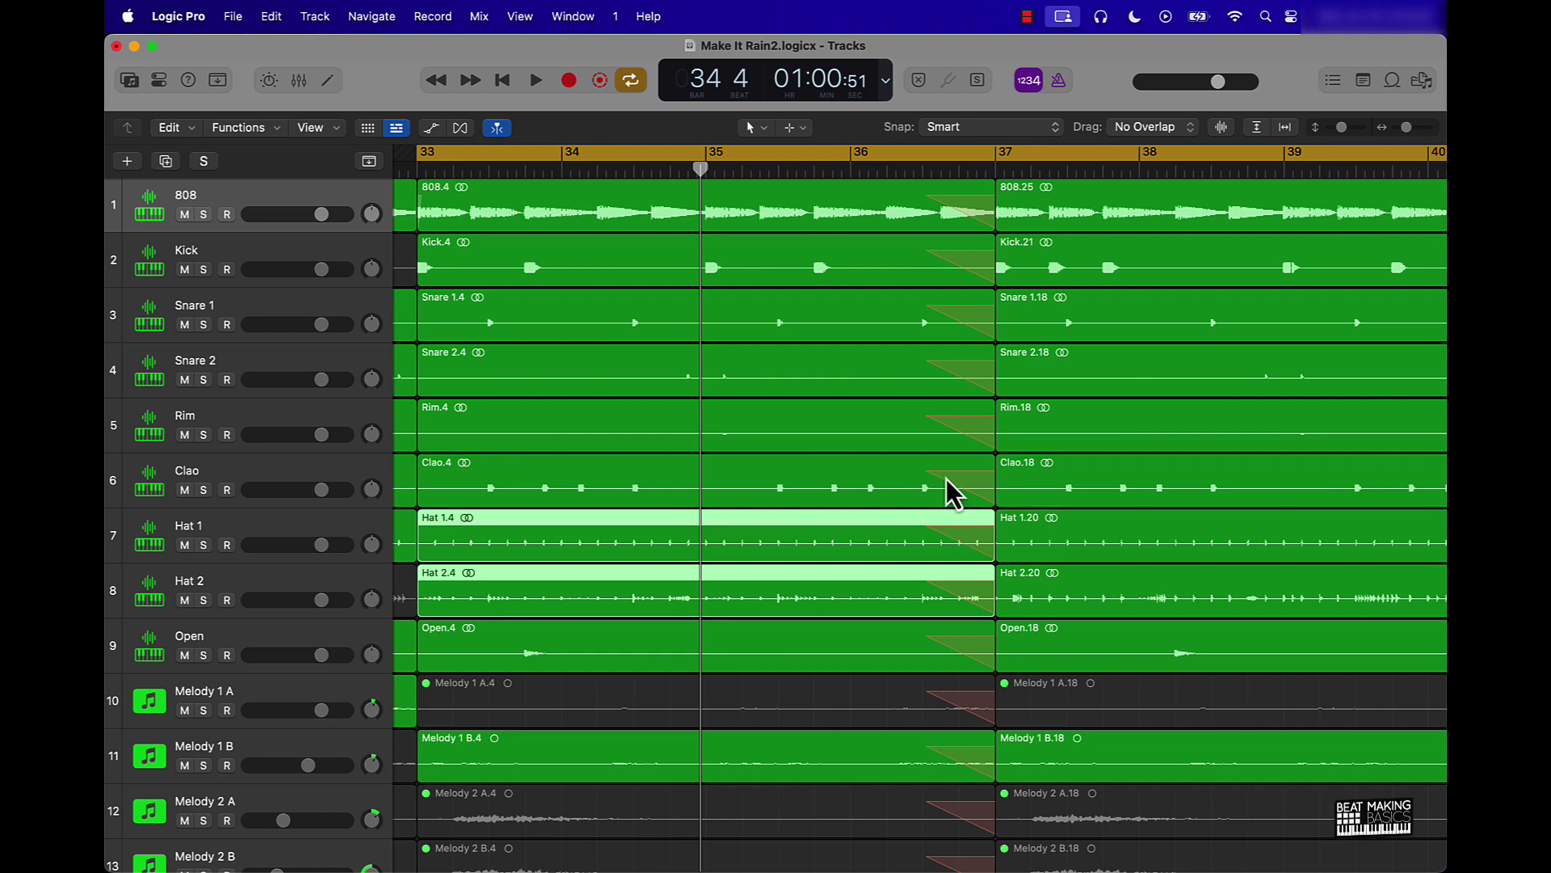
left_click(947, 486, "shift")
left_click(947, 429, "shift")
left_click(943, 380, "shift")
left_click(946, 329, "shift")
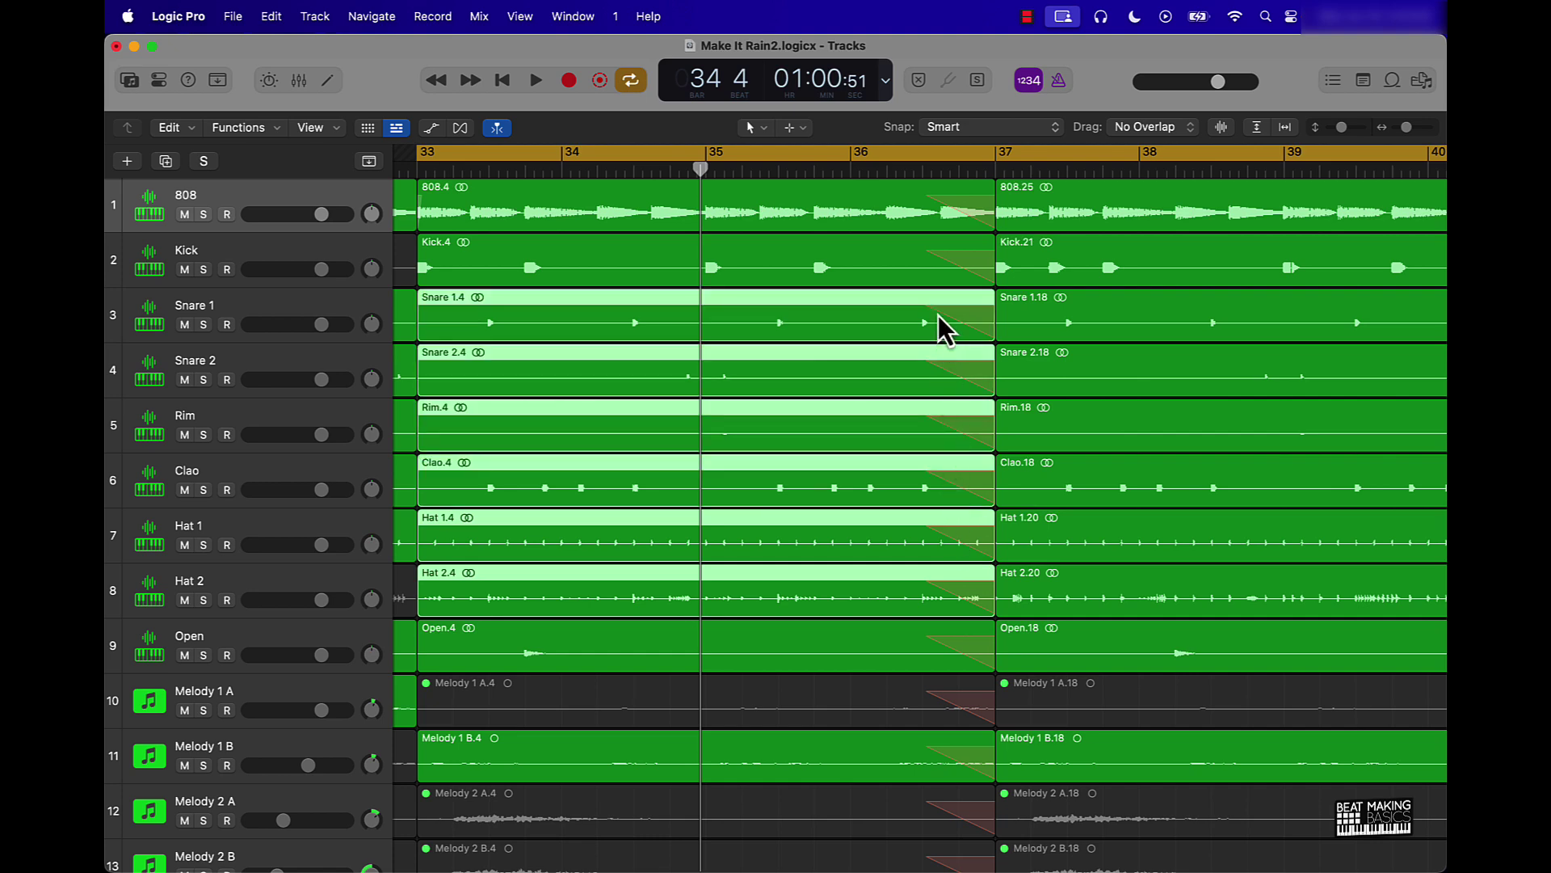
left_click(941, 283, "shift")
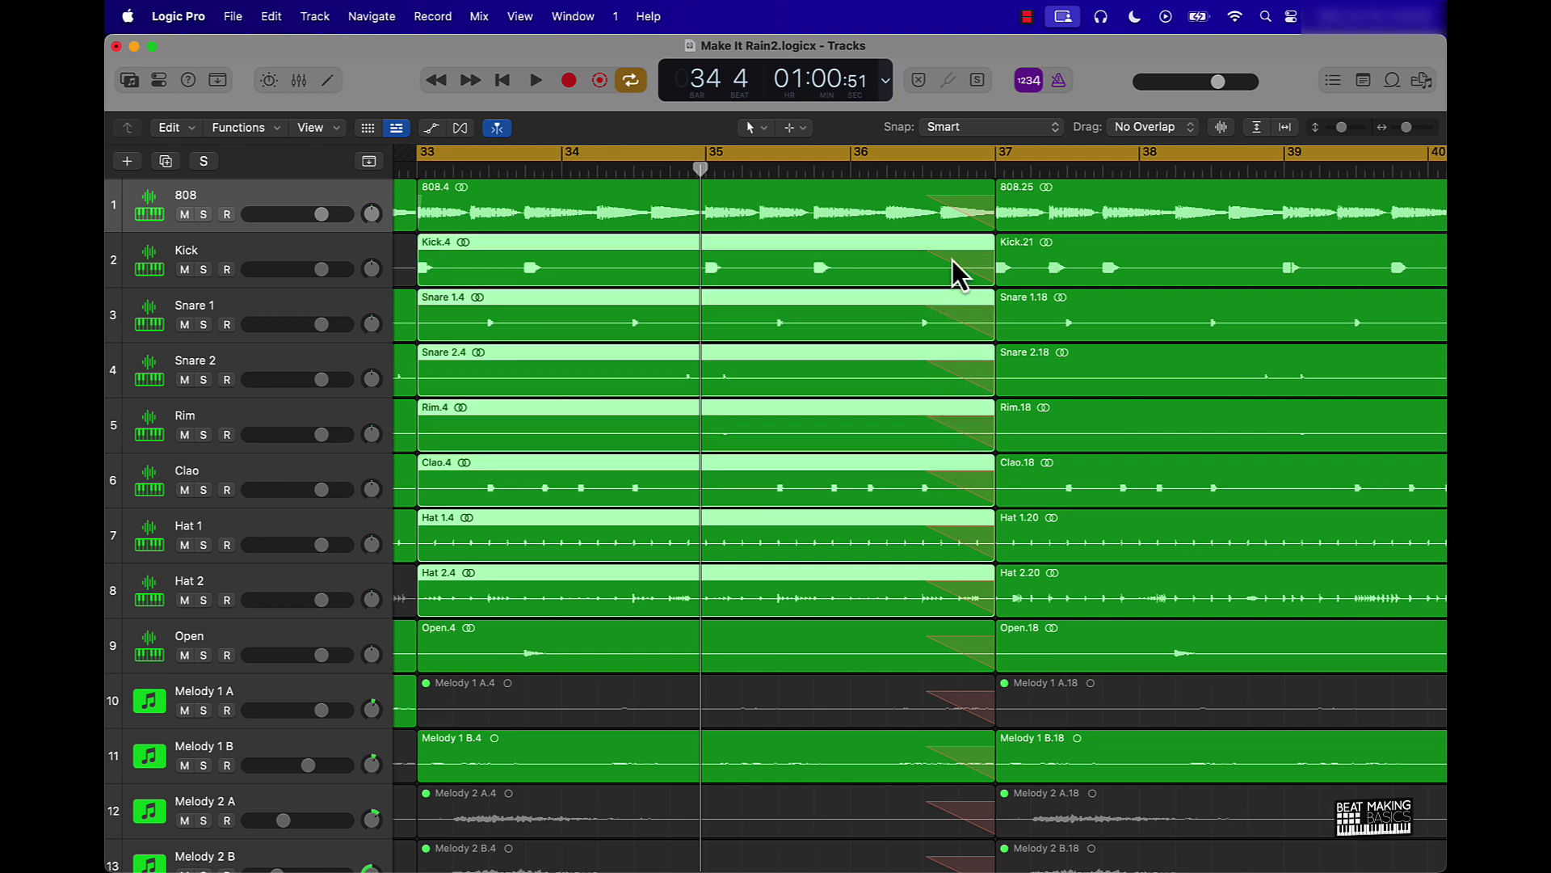
right_click(951, 260)
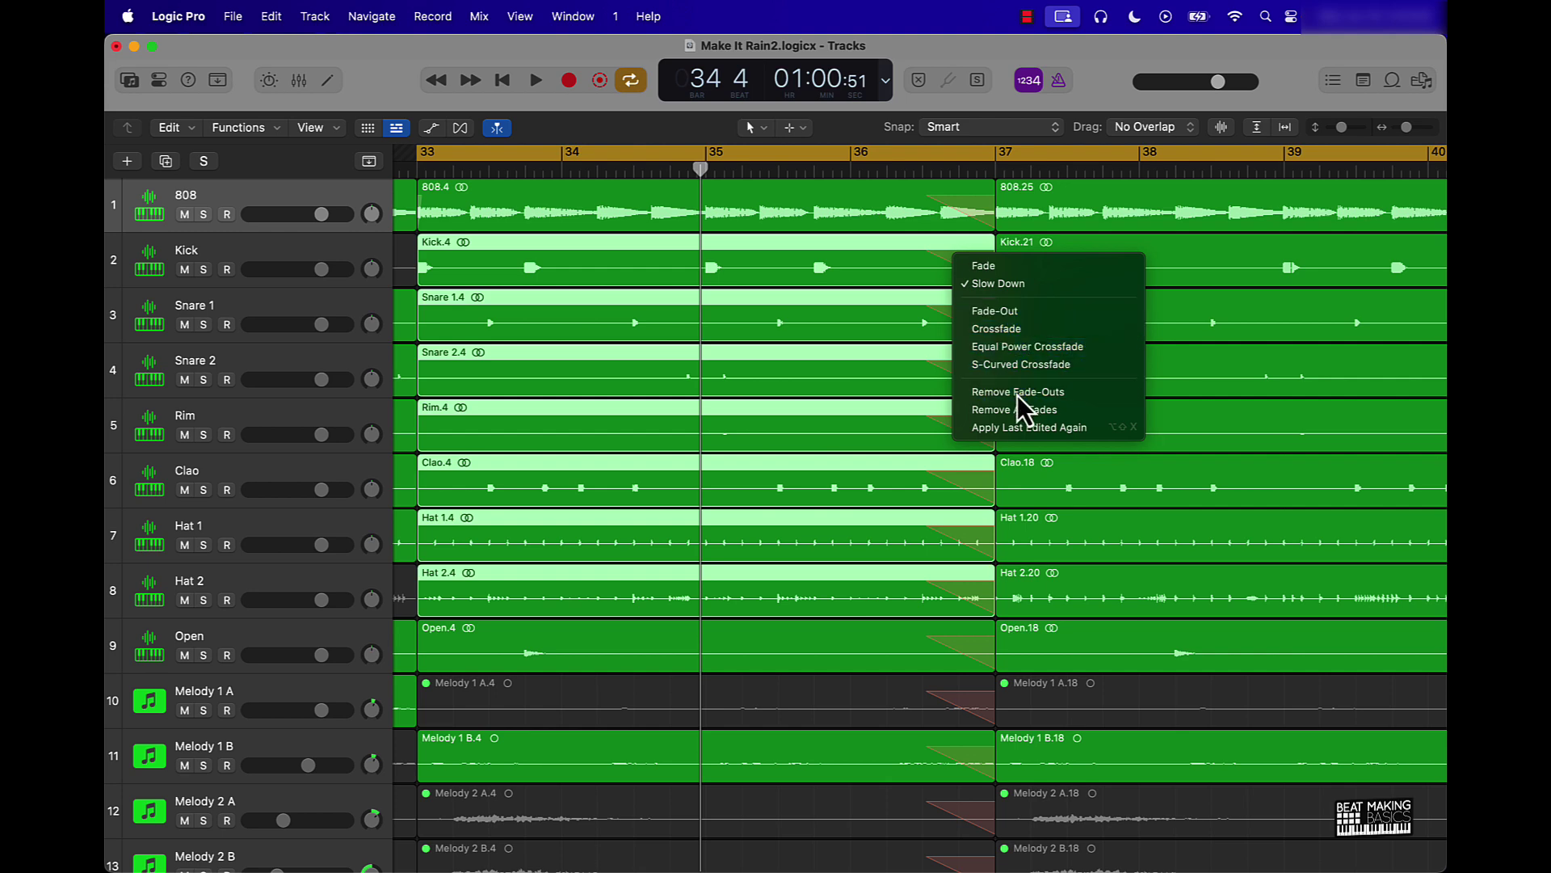
left_click(1017, 392)
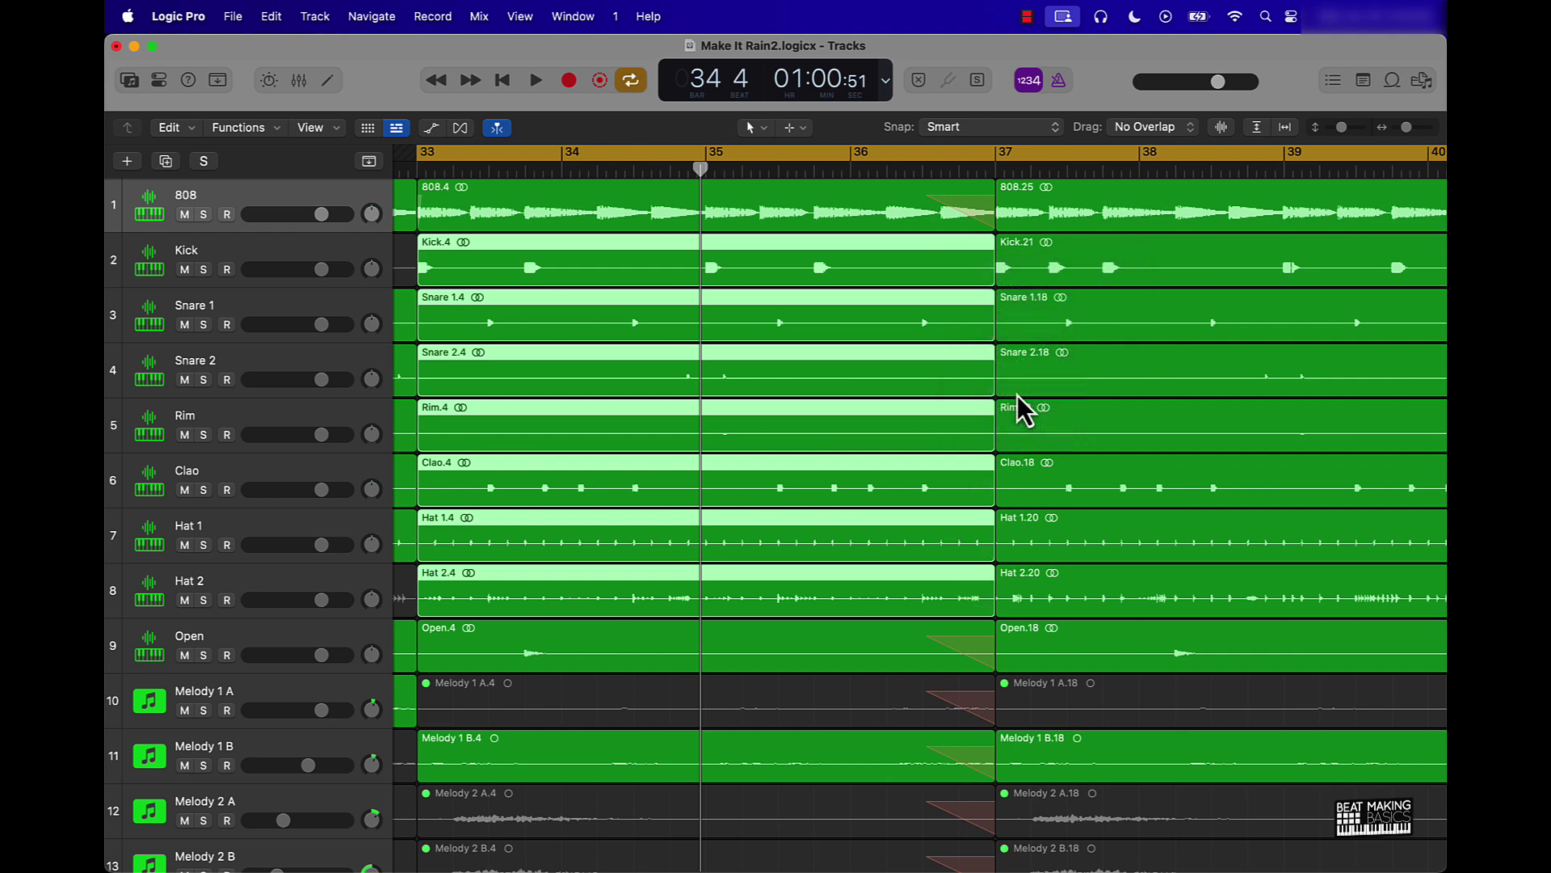
Remove the fade-out from the Open track's region ending at bar 37.
left_click(903, 647)
right_click(903, 647)
left_click(843, 618)
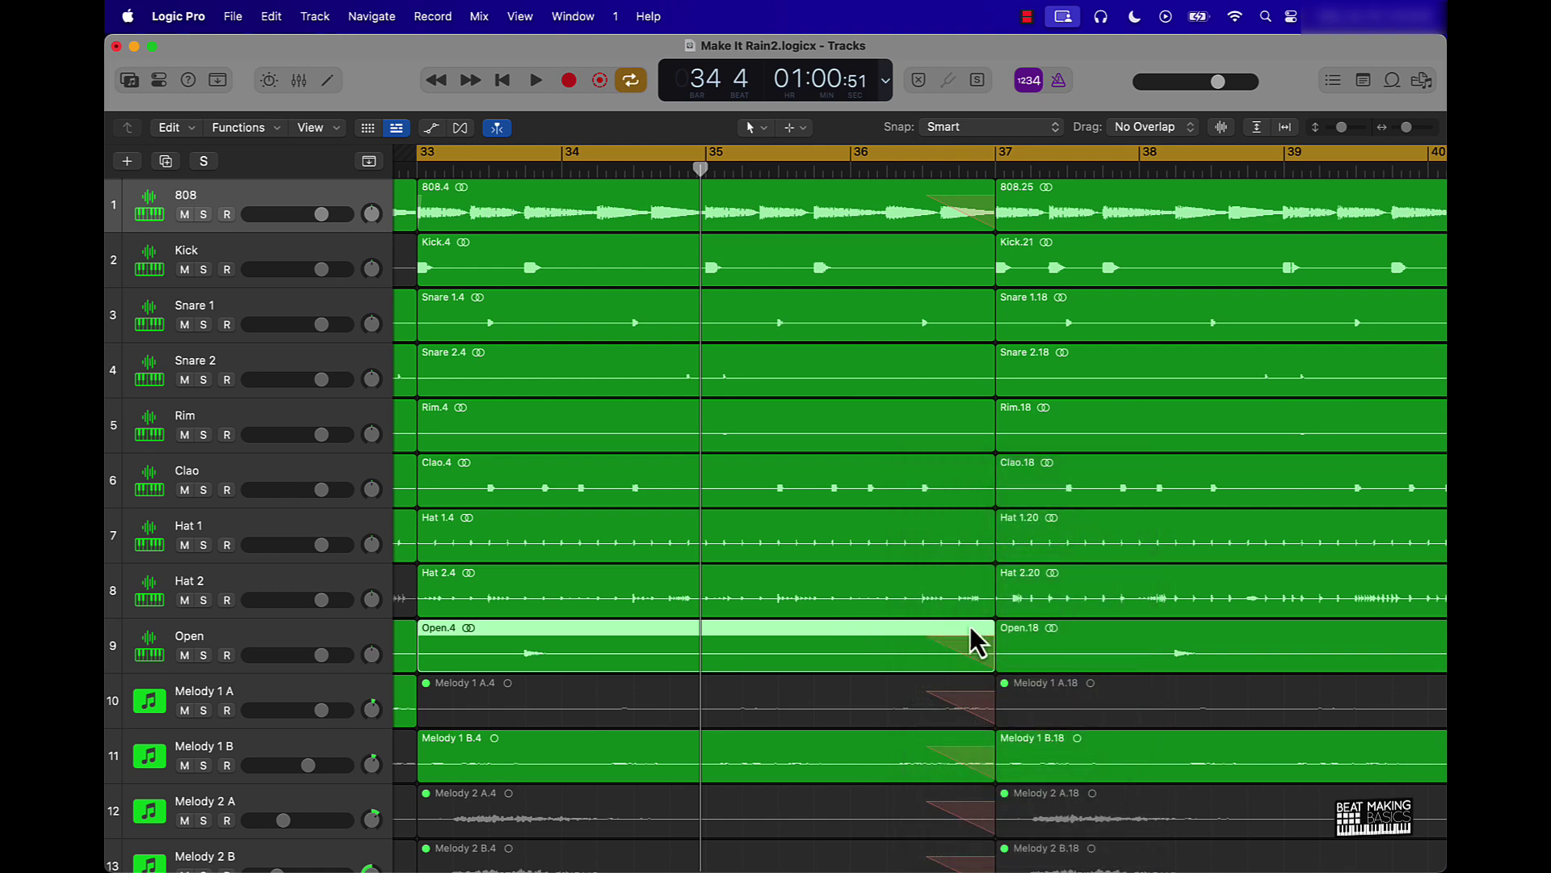
right_click(970, 641)
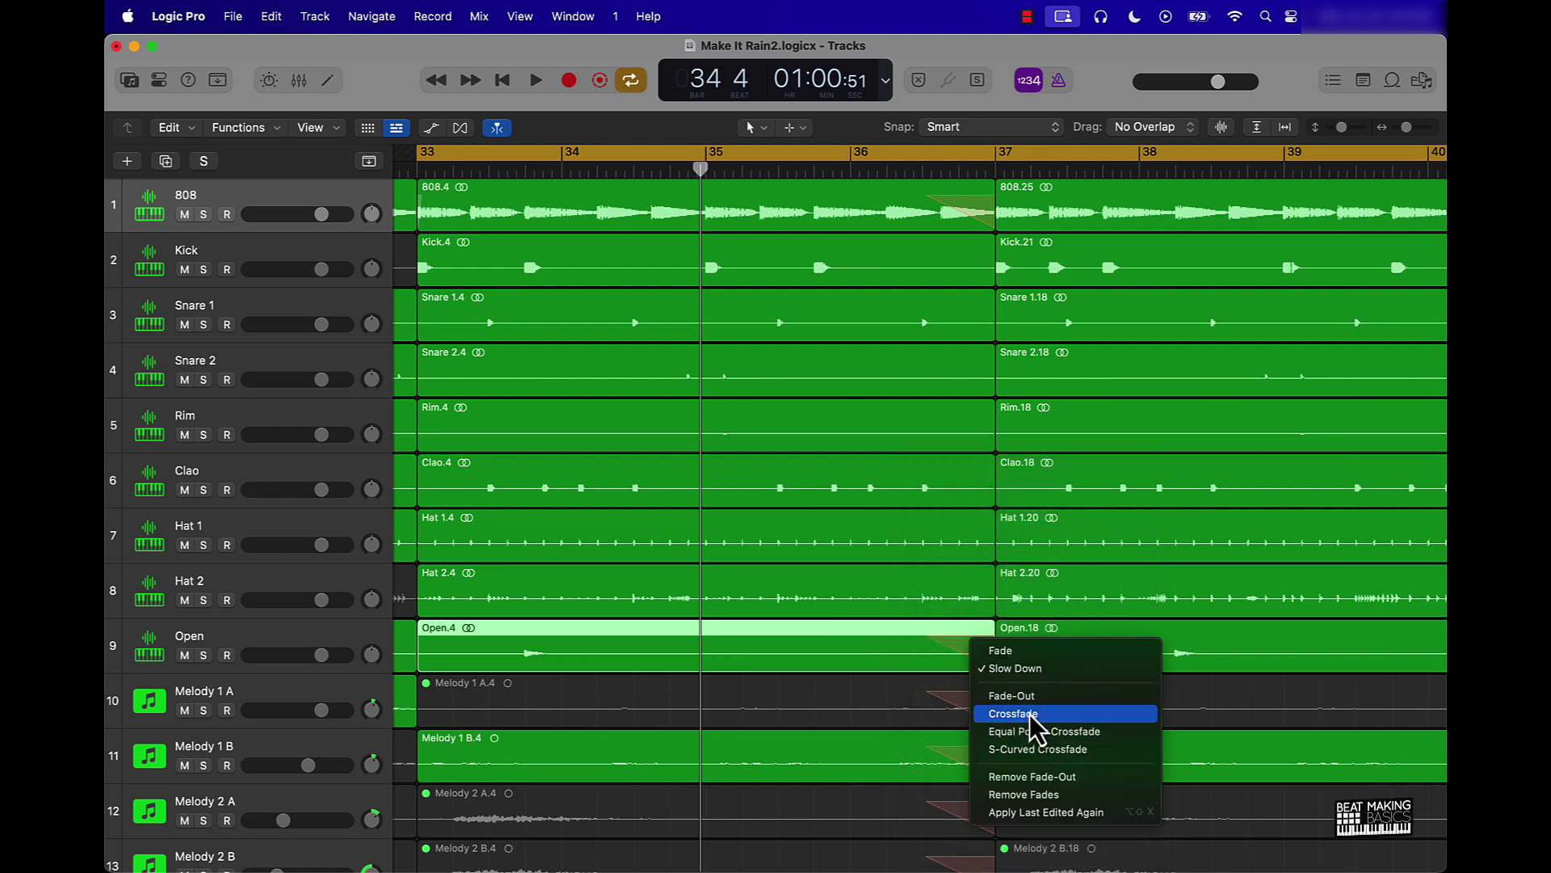
left_click(1019, 698)
scroll(880, 715, "down", 3)
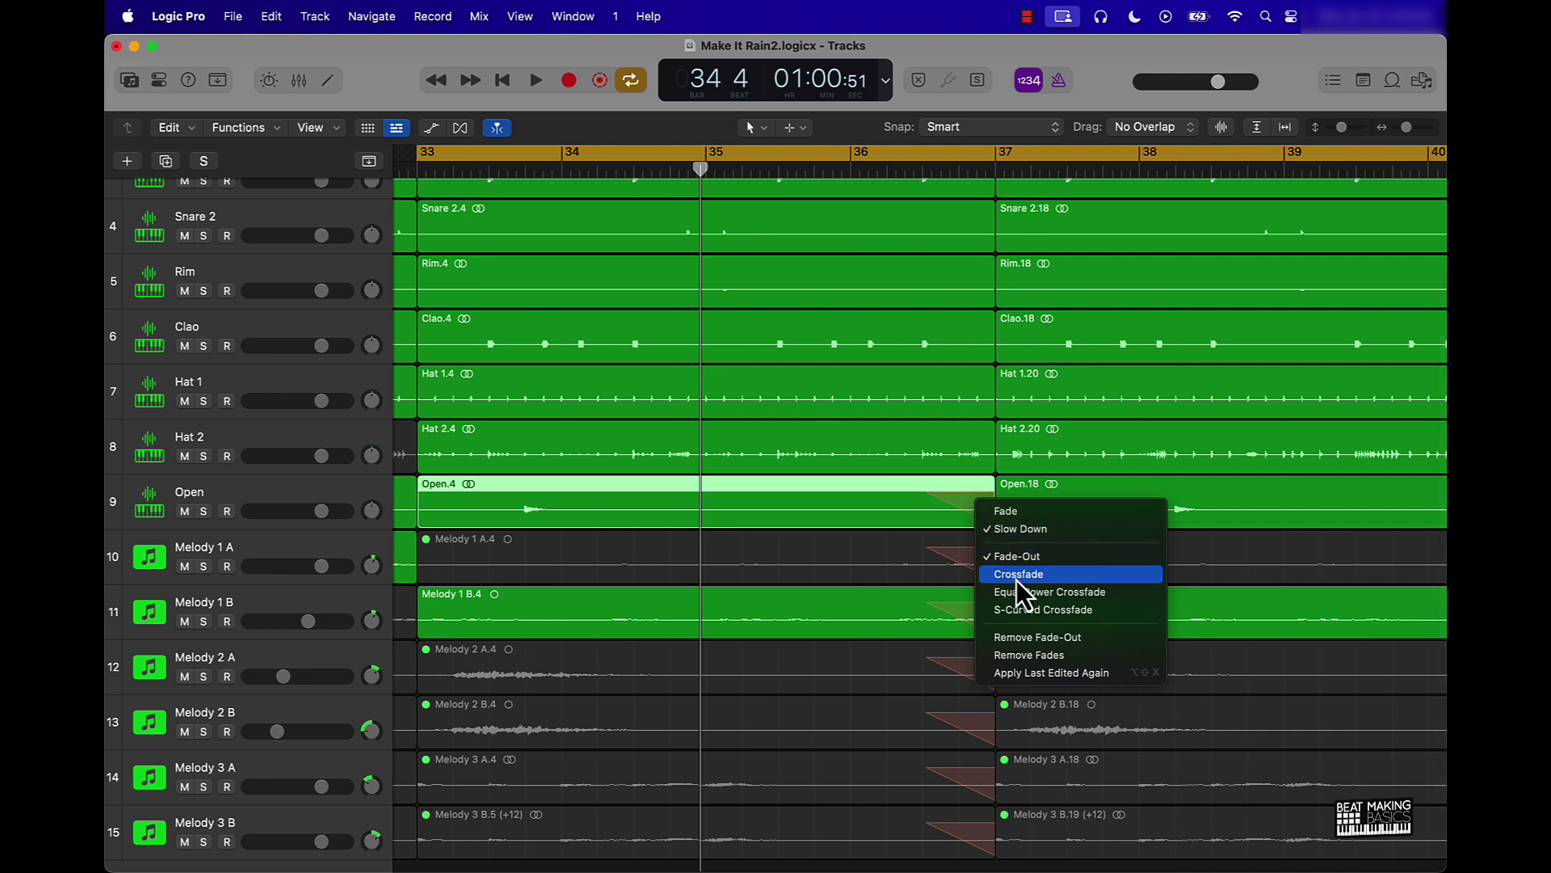
left_click(1035, 644)
scroll(949, 631, "down", 2)
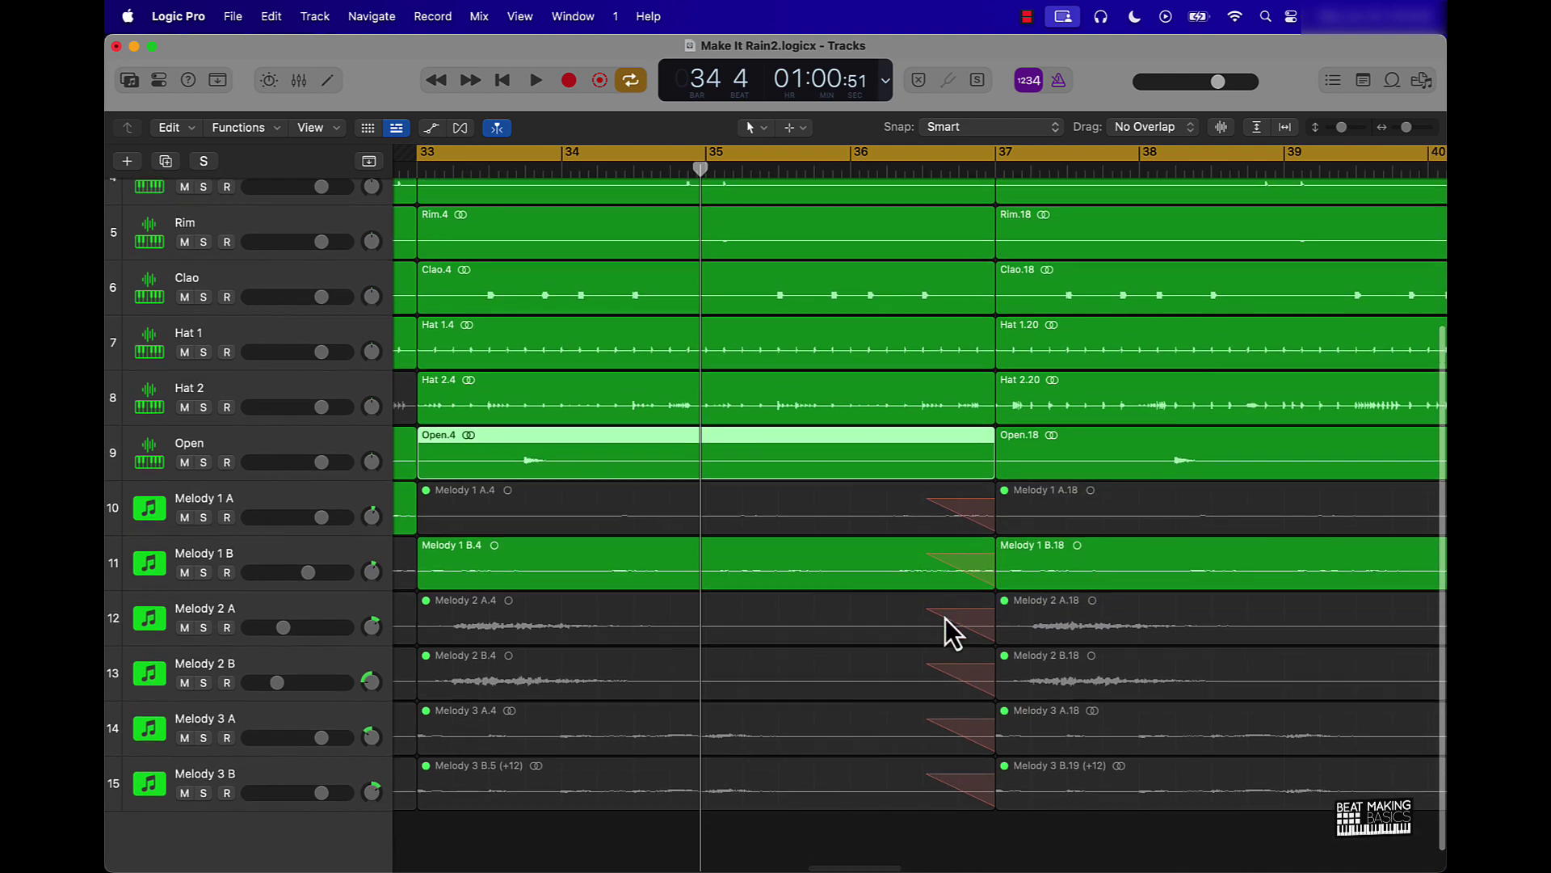
Select the Kick through Open regions starting at bar 33 and trim their ends back to just past the middle of bar 36.
scroll(945, 481, "up", 5)
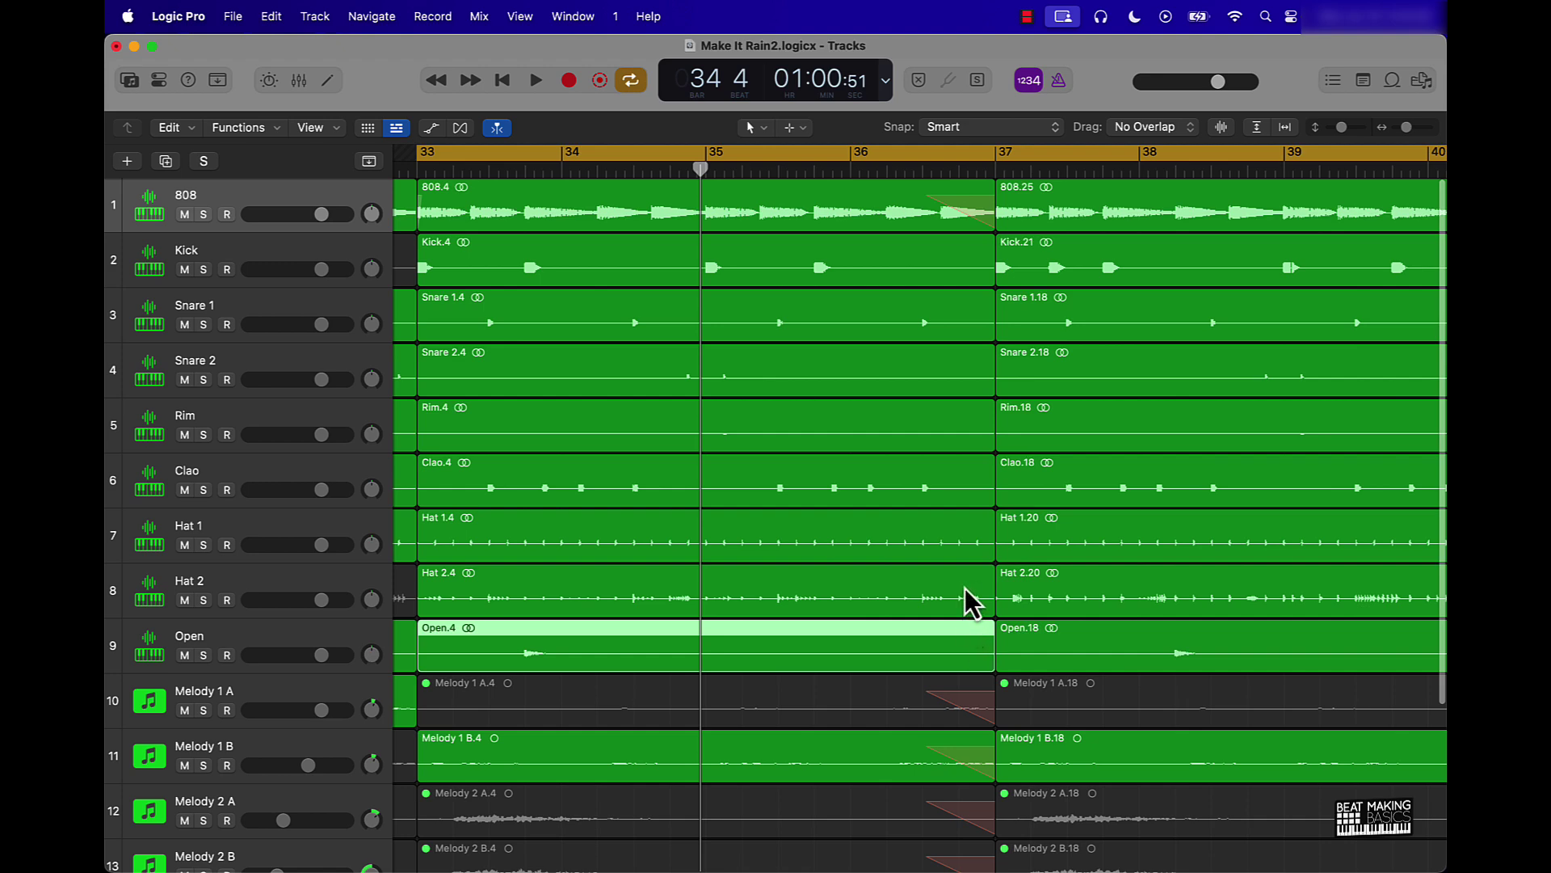
left_click(969, 602, "shift")
left_click(964, 536, "shift")
left_click(965, 493, "shift")
left_click(962, 422, "shift")
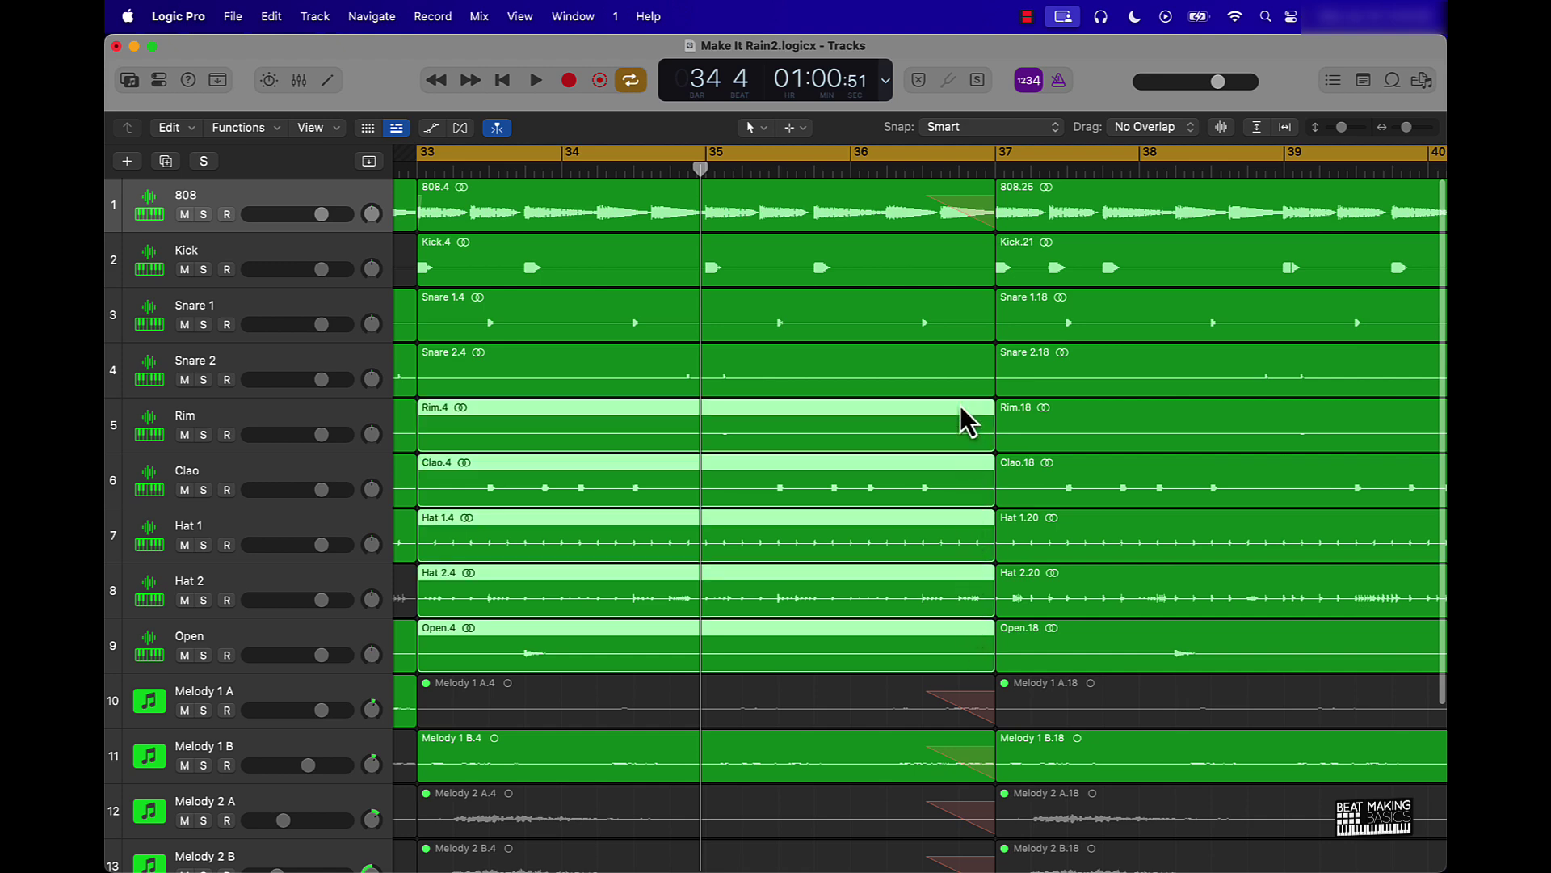
left_click(955, 374, "shift")
left_click(948, 322, "shift")
left_click(950, 269, "shift")
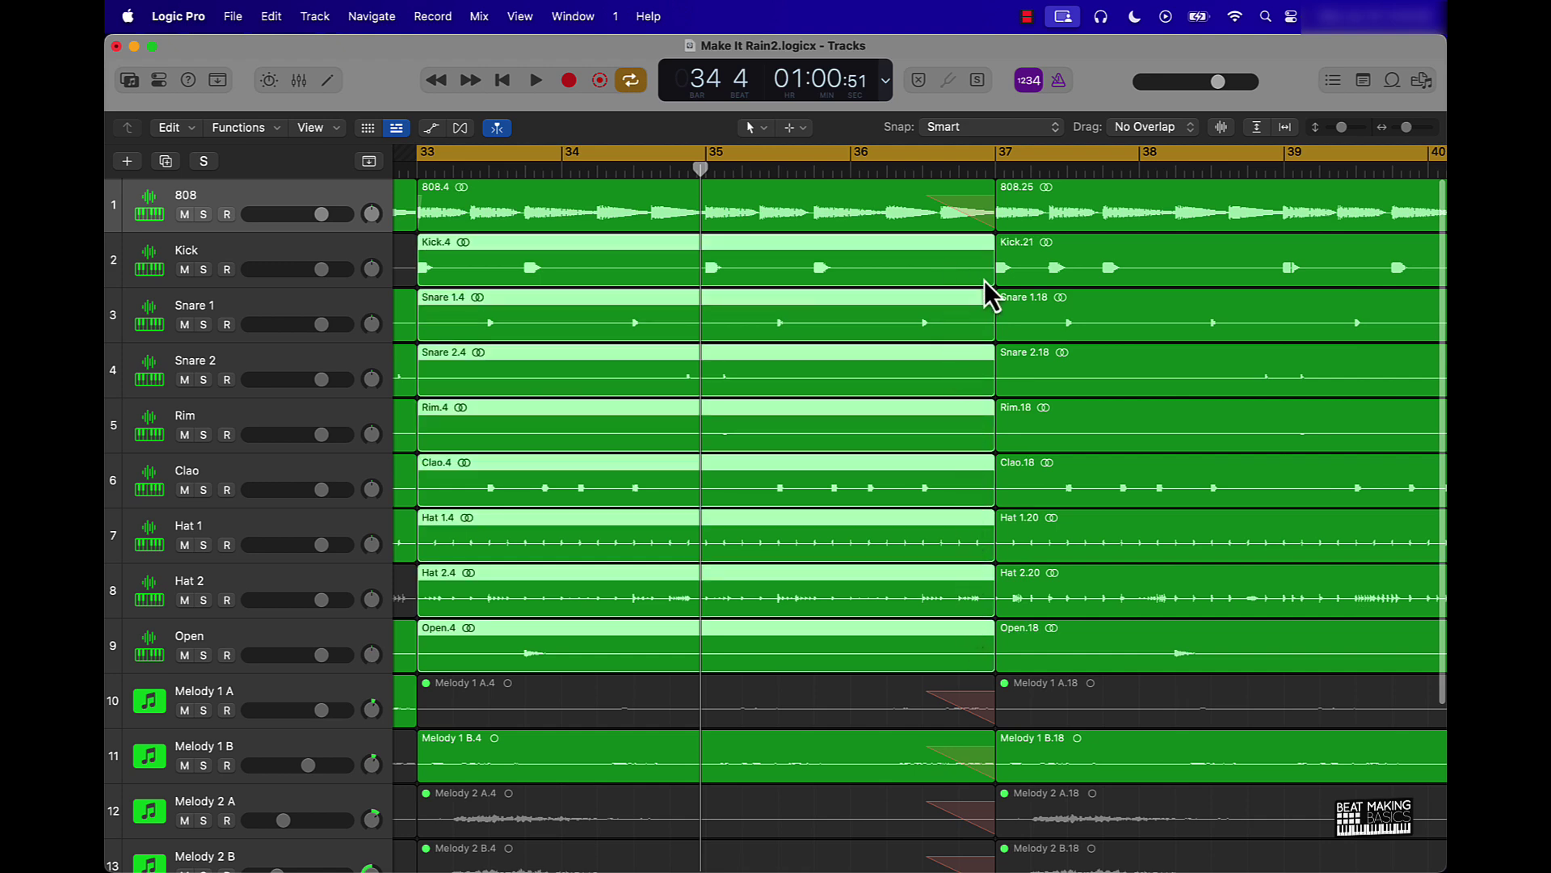
left_click_drag(988, 272, 934, 265)
Play the cycle, replay the transition into bar 37 from around bar 36, and stop playback.
key("space")
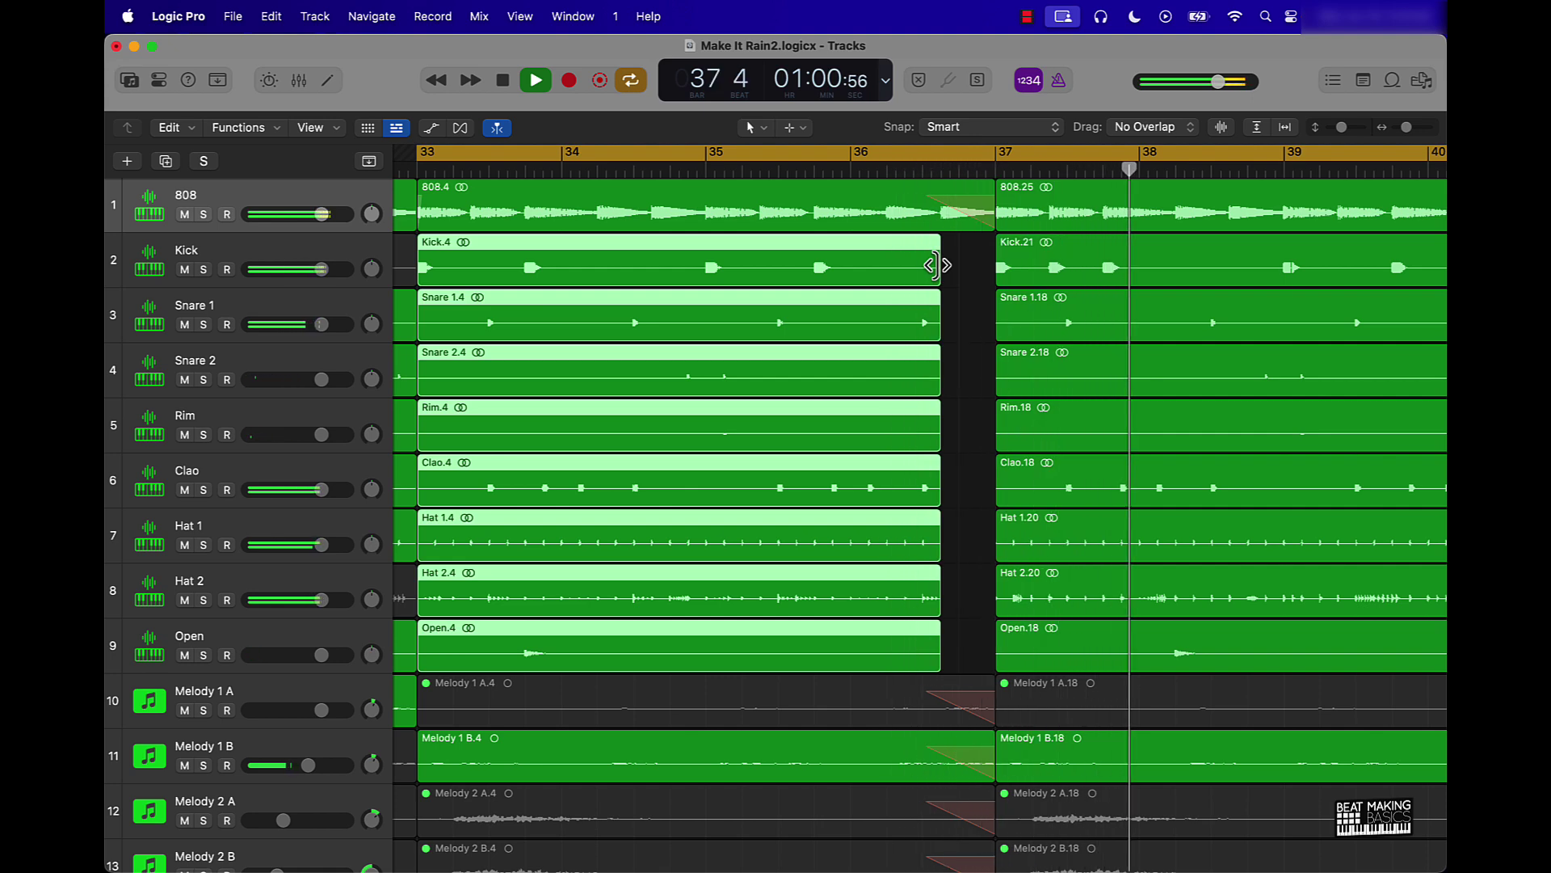
key("space")
double_click(887, 166)
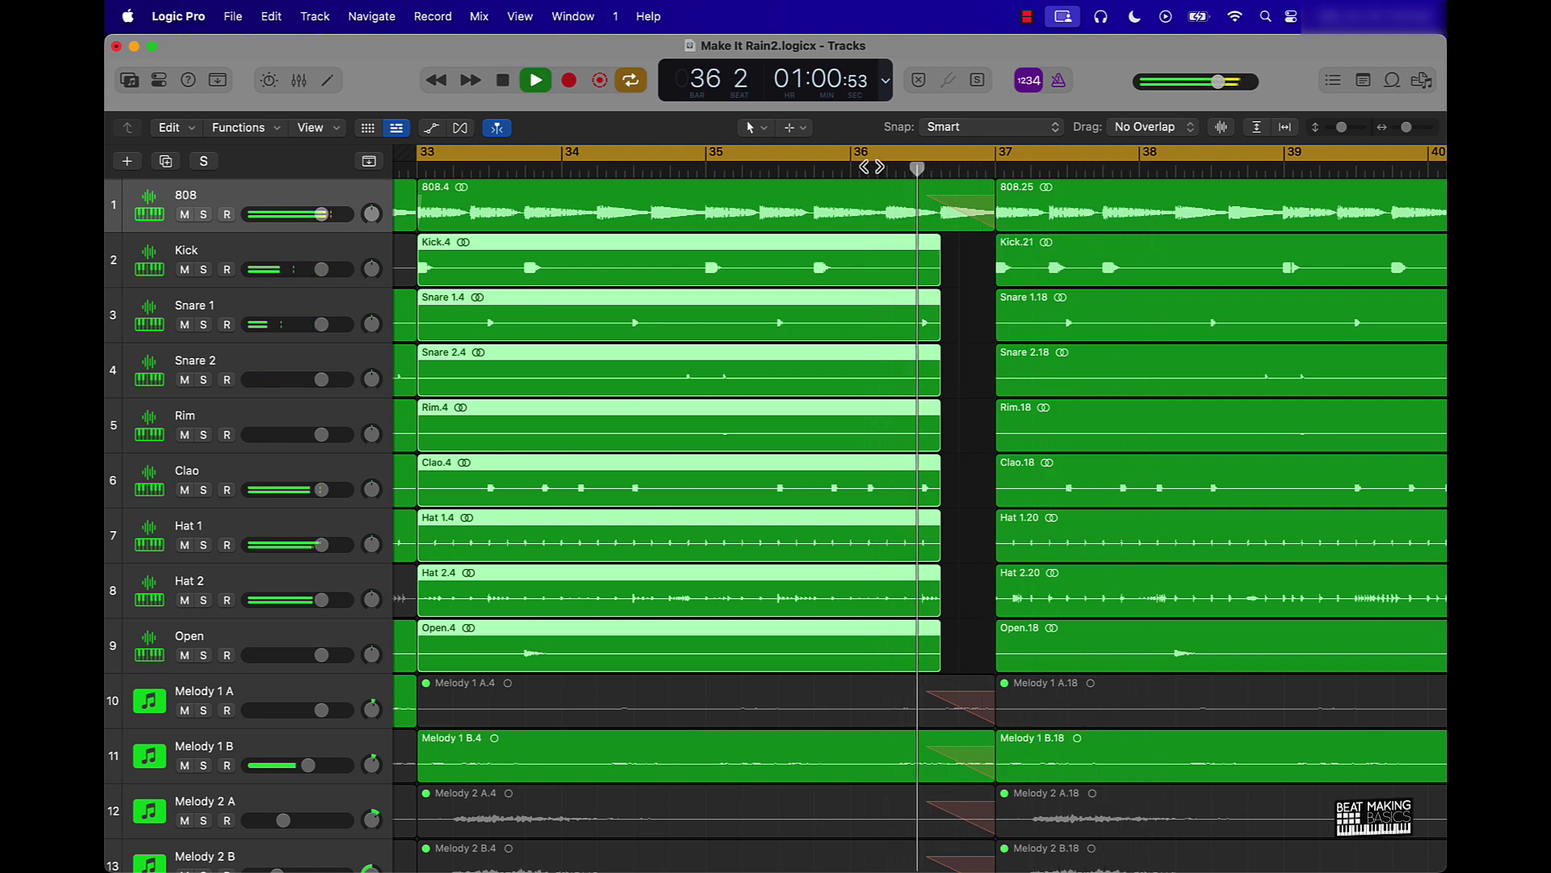
left_click(871, 167)
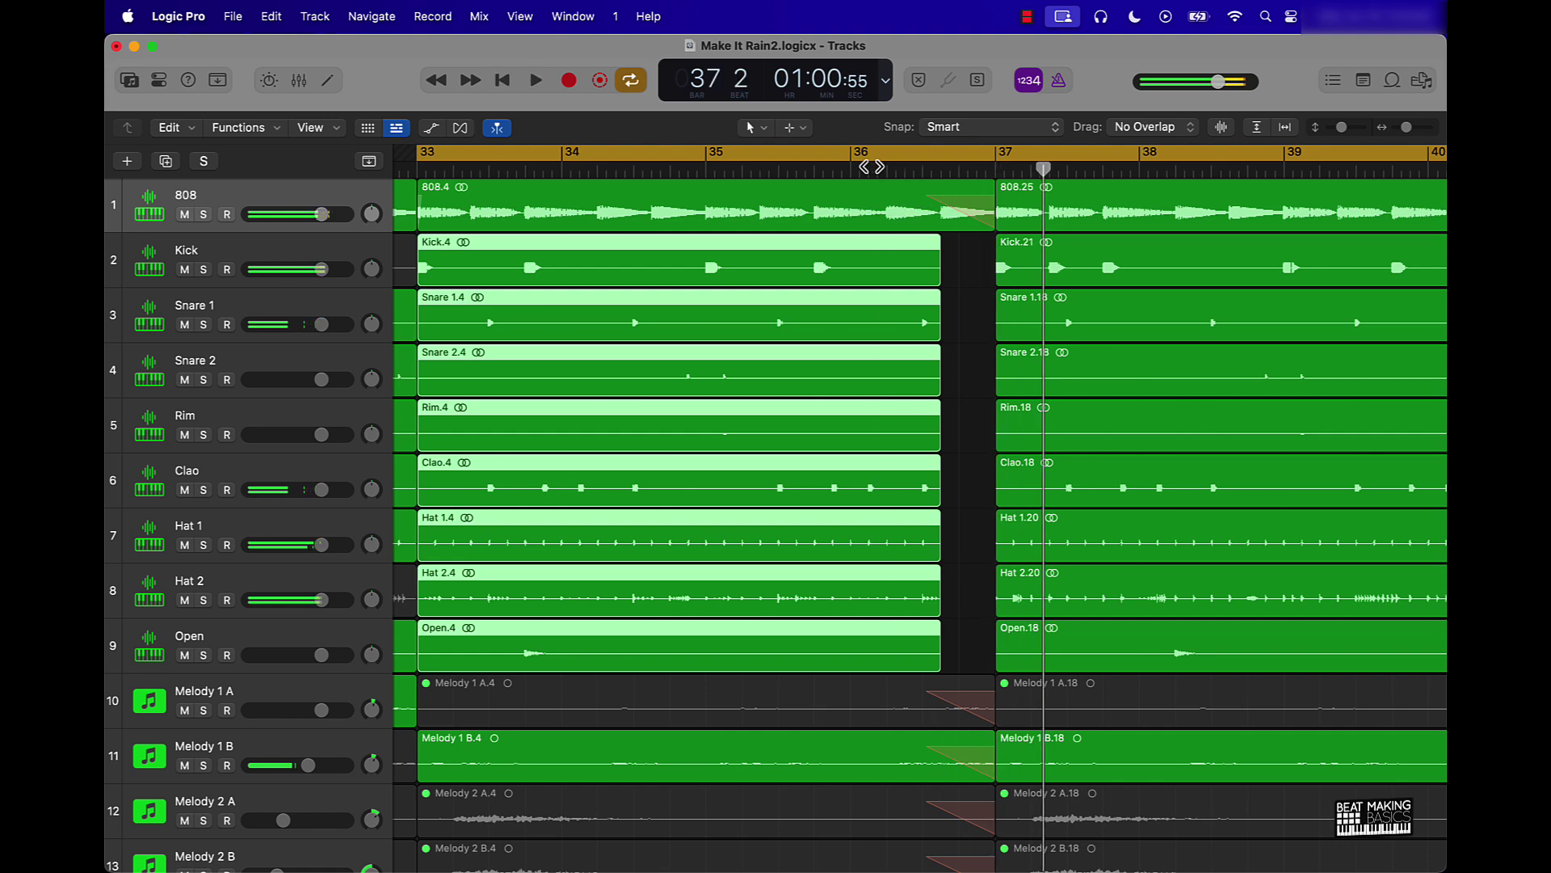
left_click(872, 166)
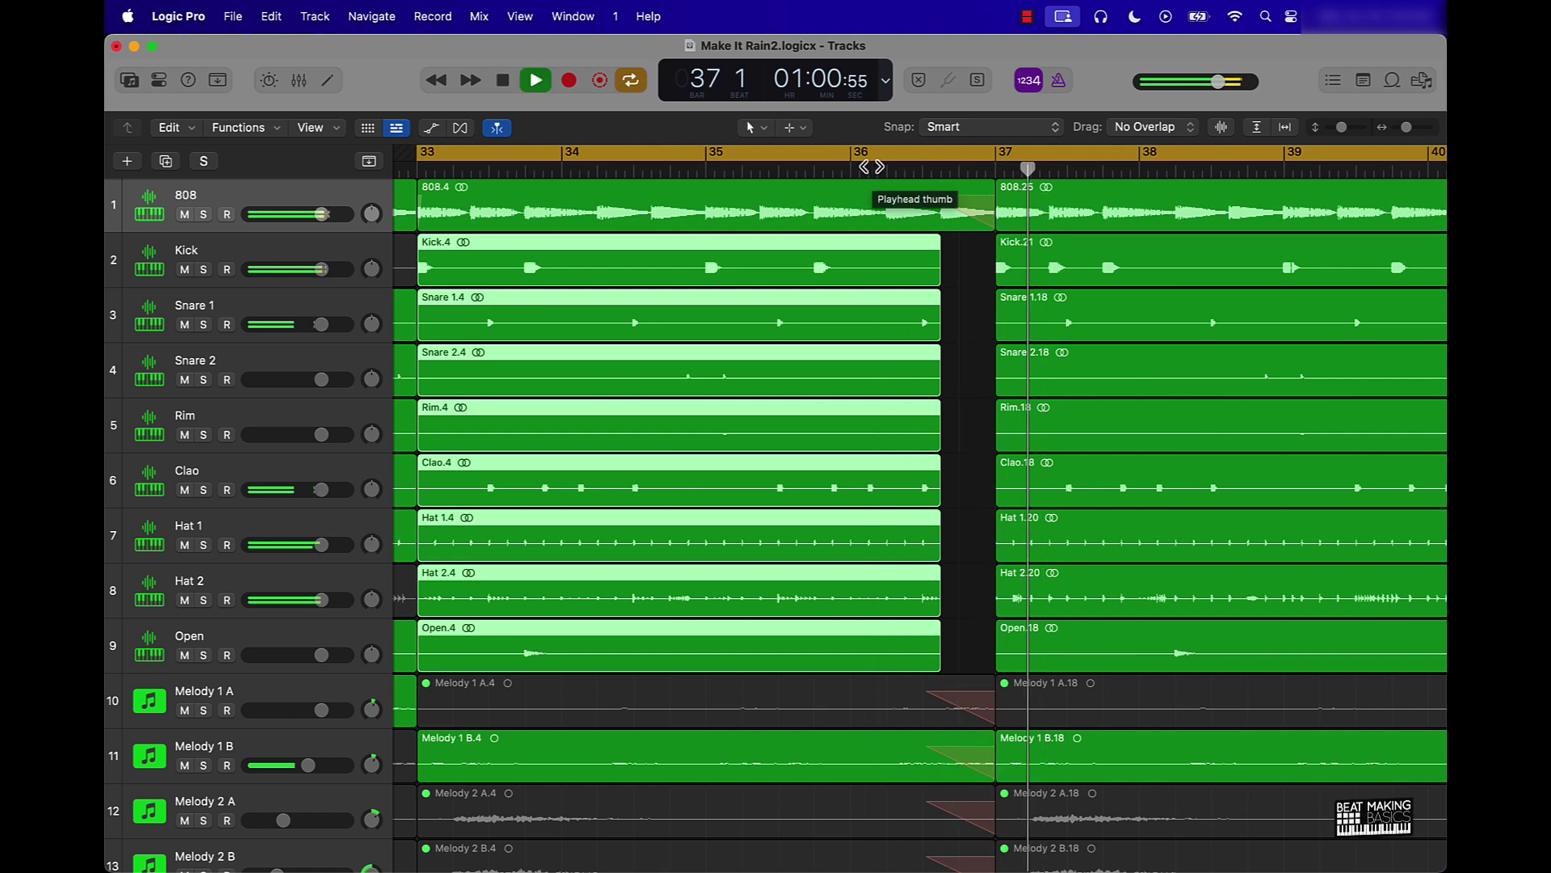
key("space")
Remove the fade-out from the 808 region before bar 37 and trim its end to match the shortened drum regions.
left_click(989, 223)
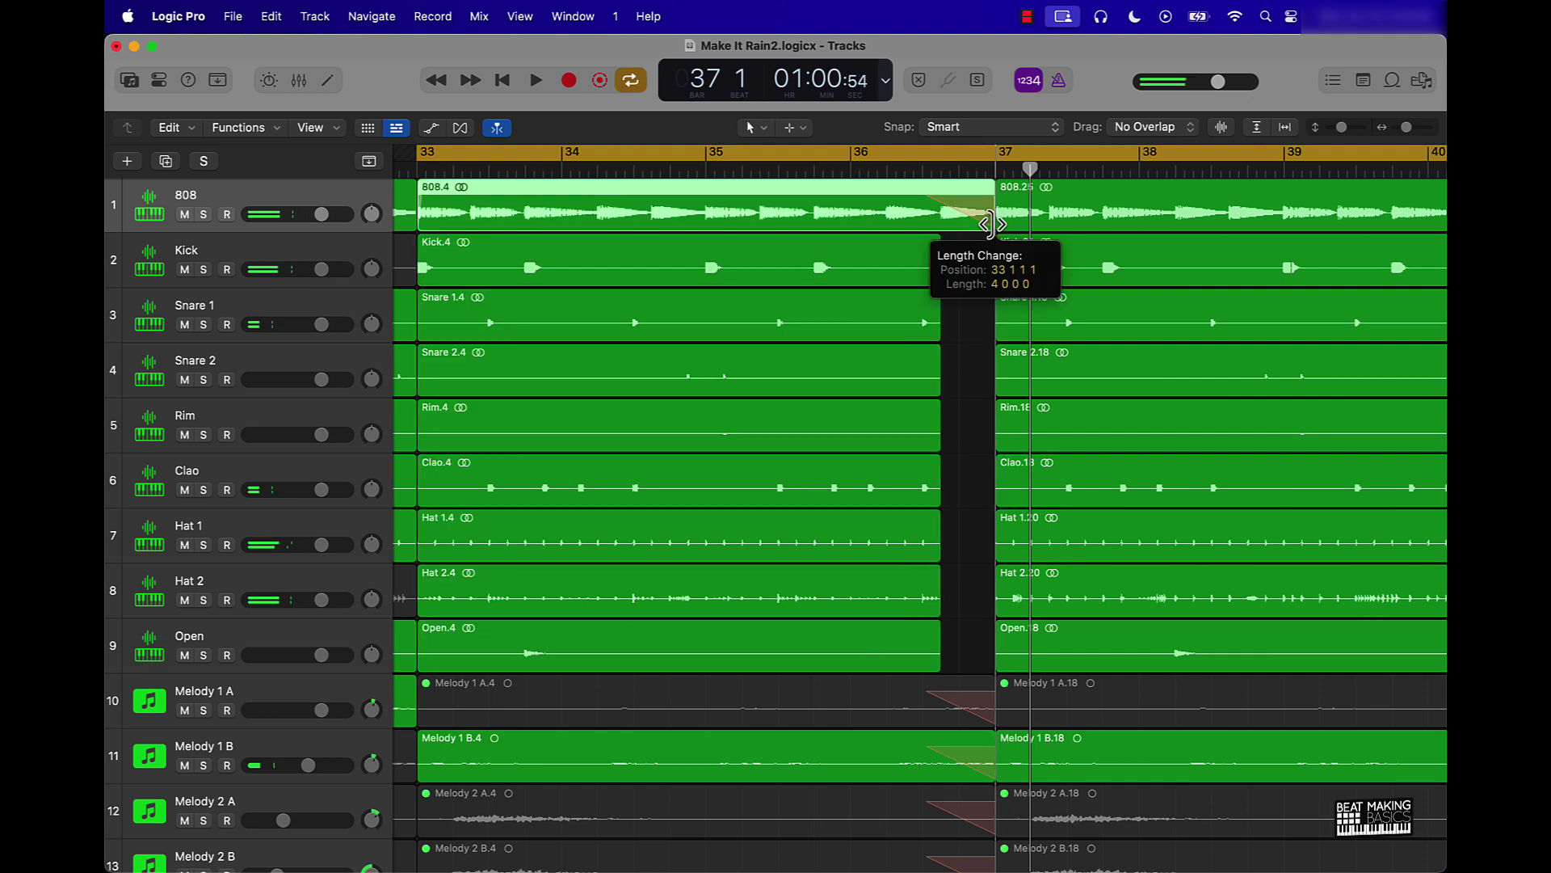
right_click(973, 202)
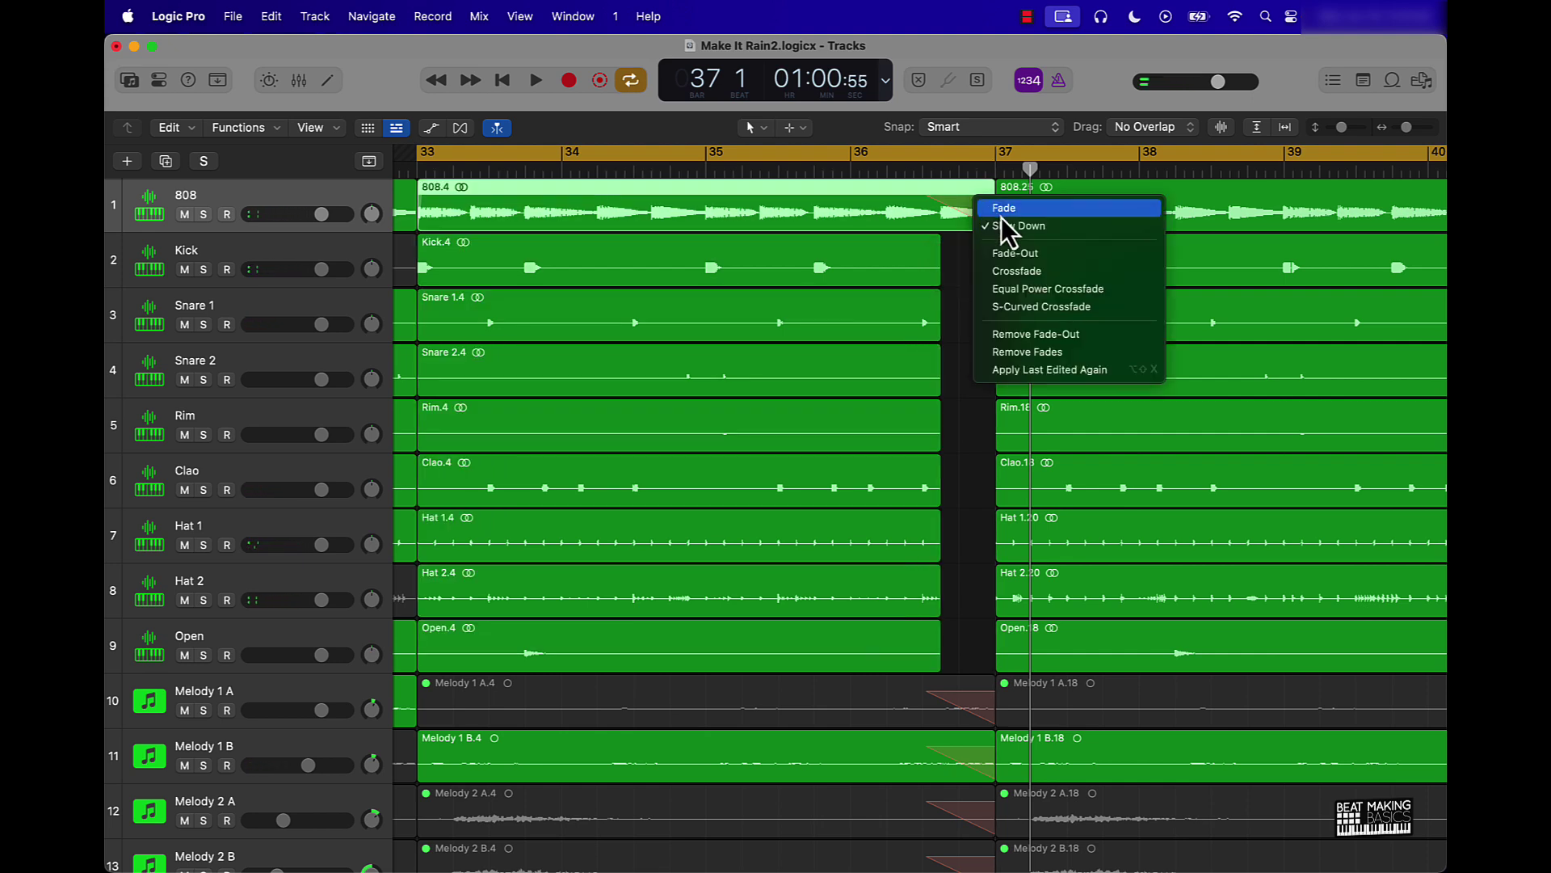
left_click(1021, 334)
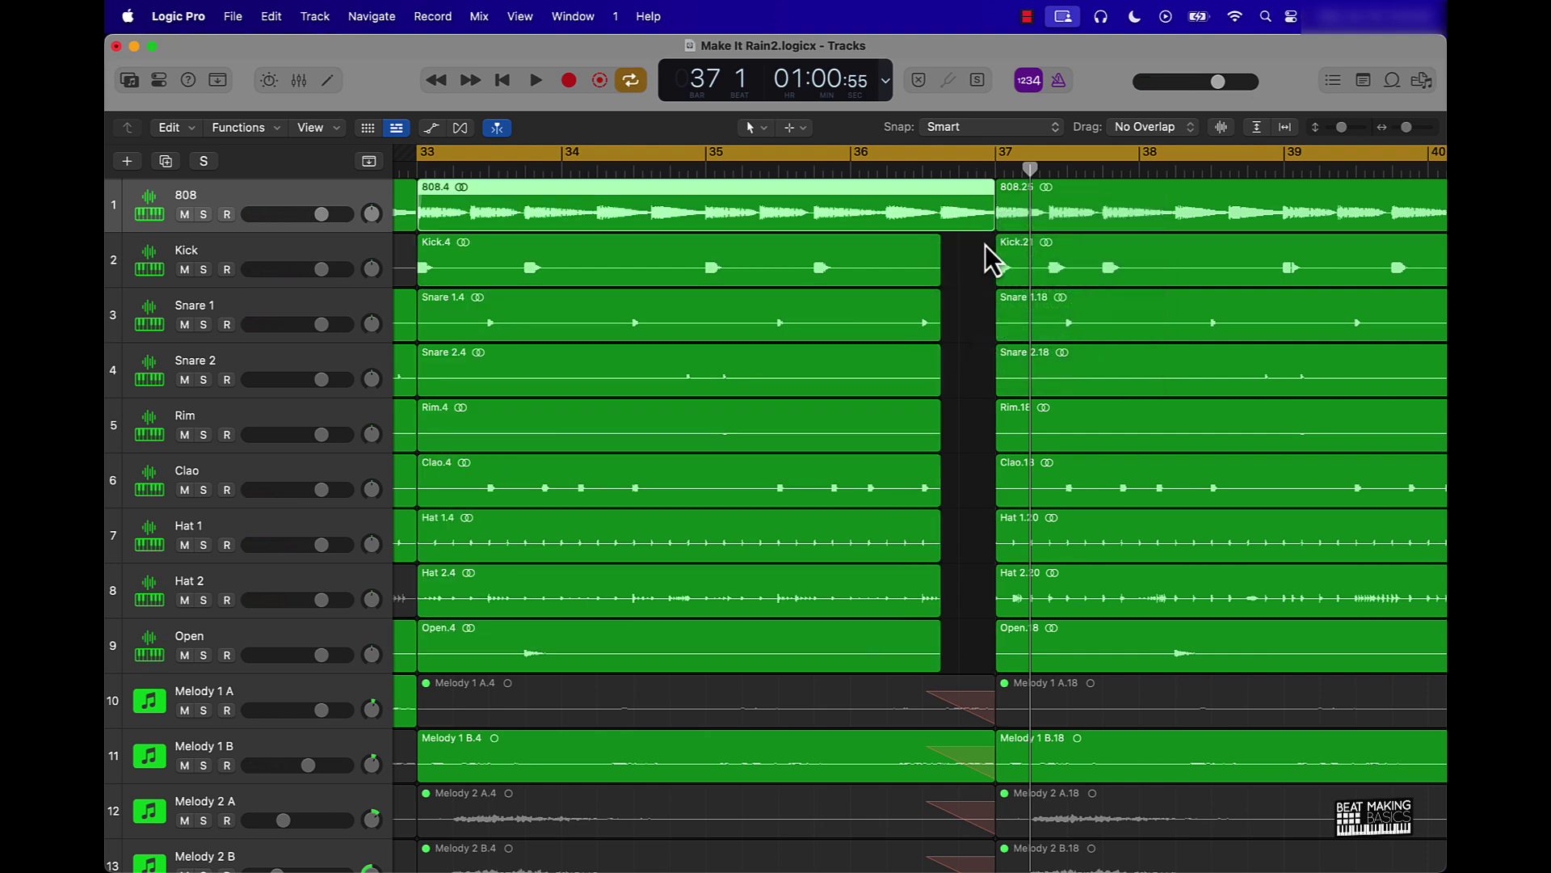
left_click_drag(985, 220, 940, 239)
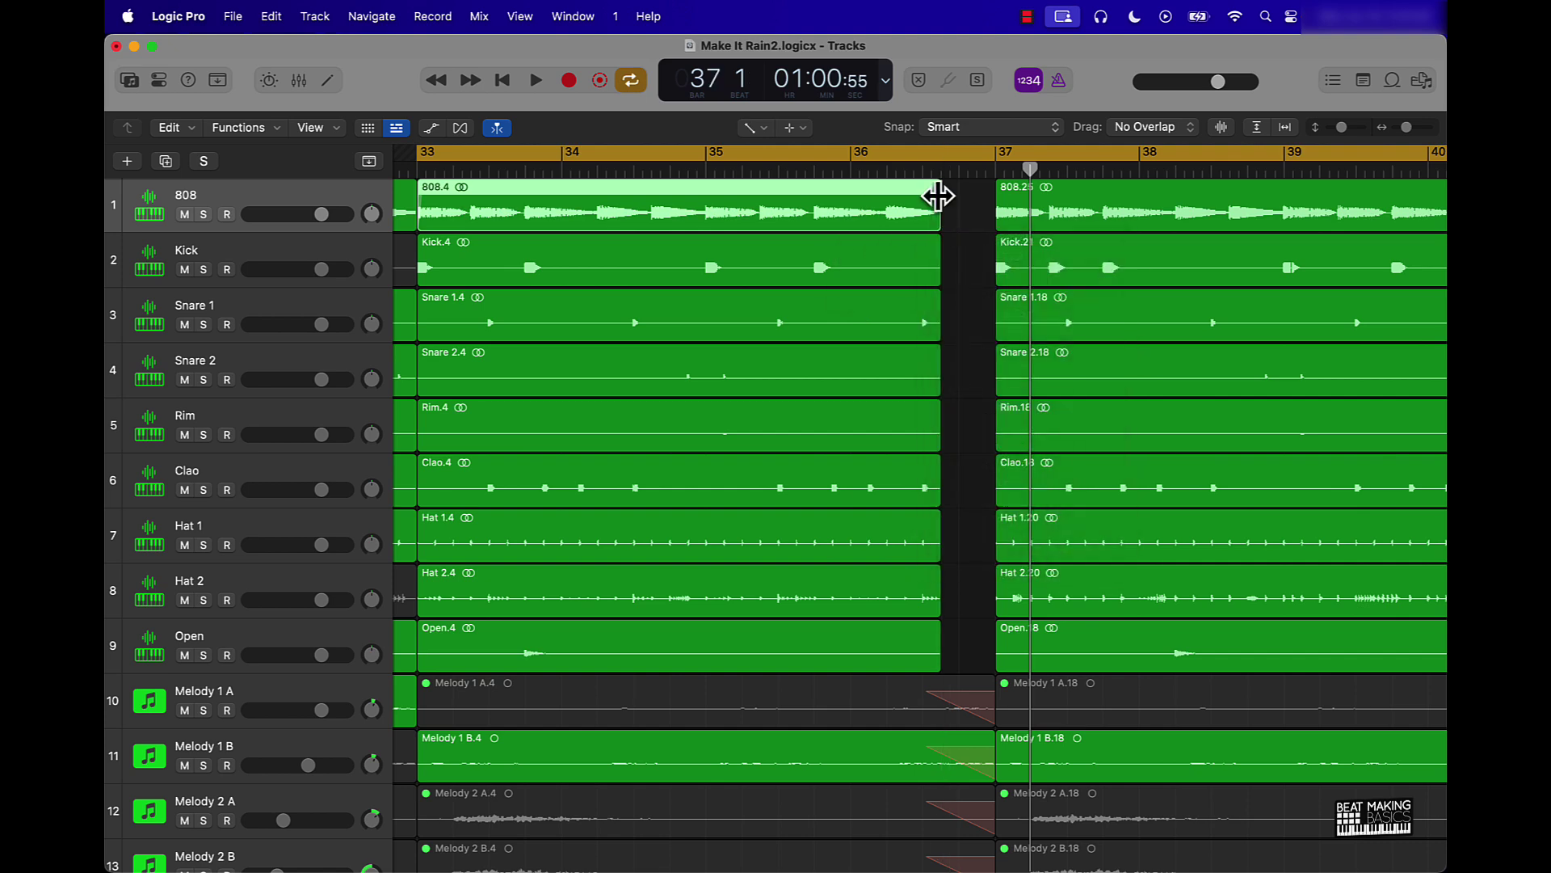
Play from bar 33 and set the fade type at the end of the shortened 808 region to Fade.
key("space")
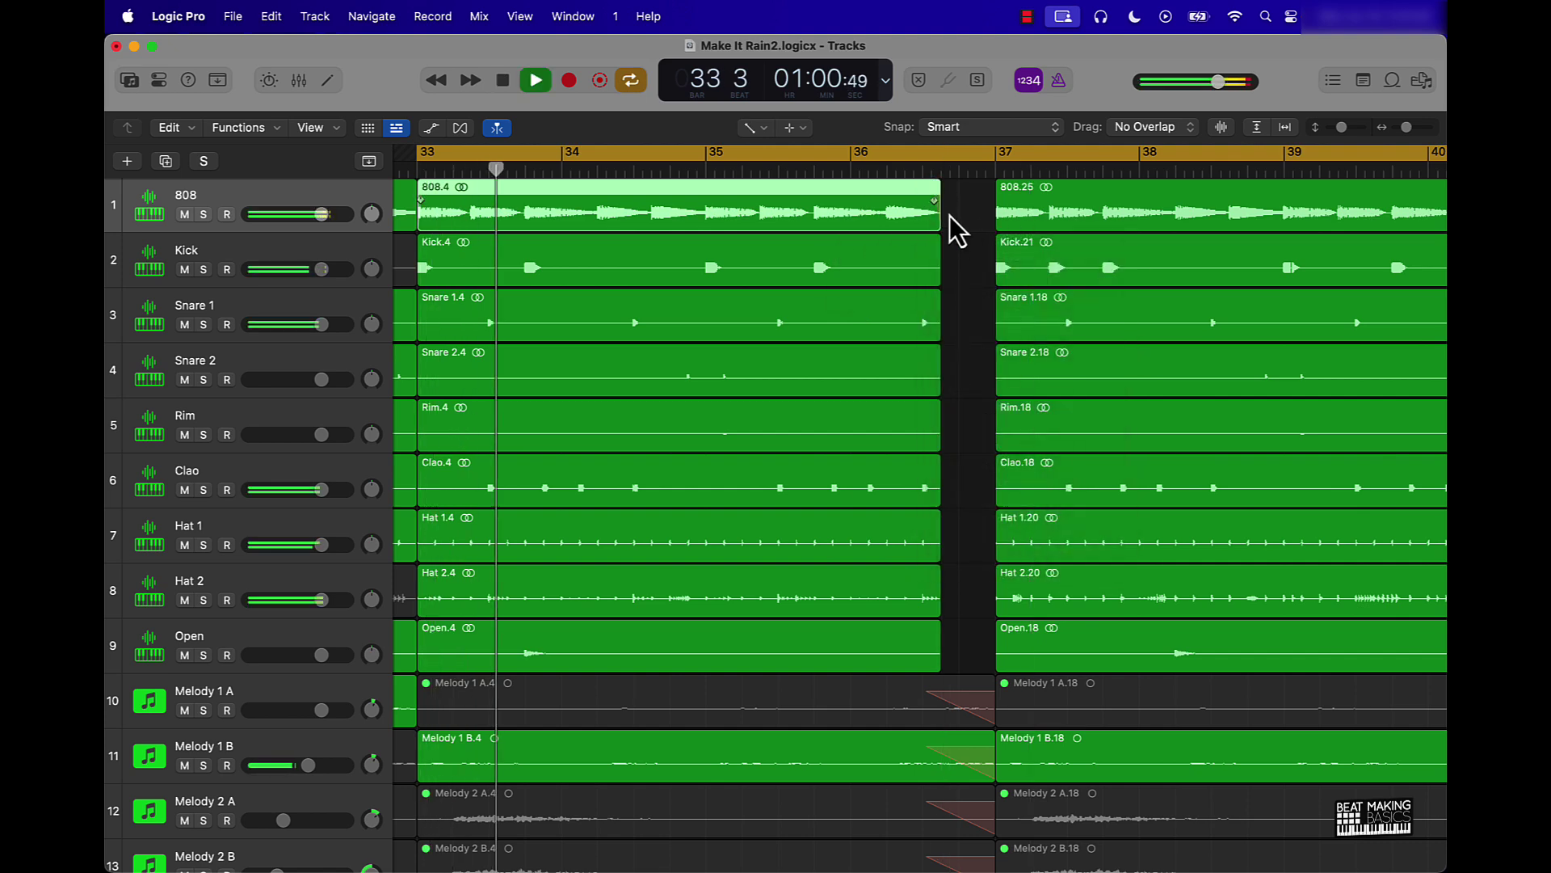
right_click(935, 196)
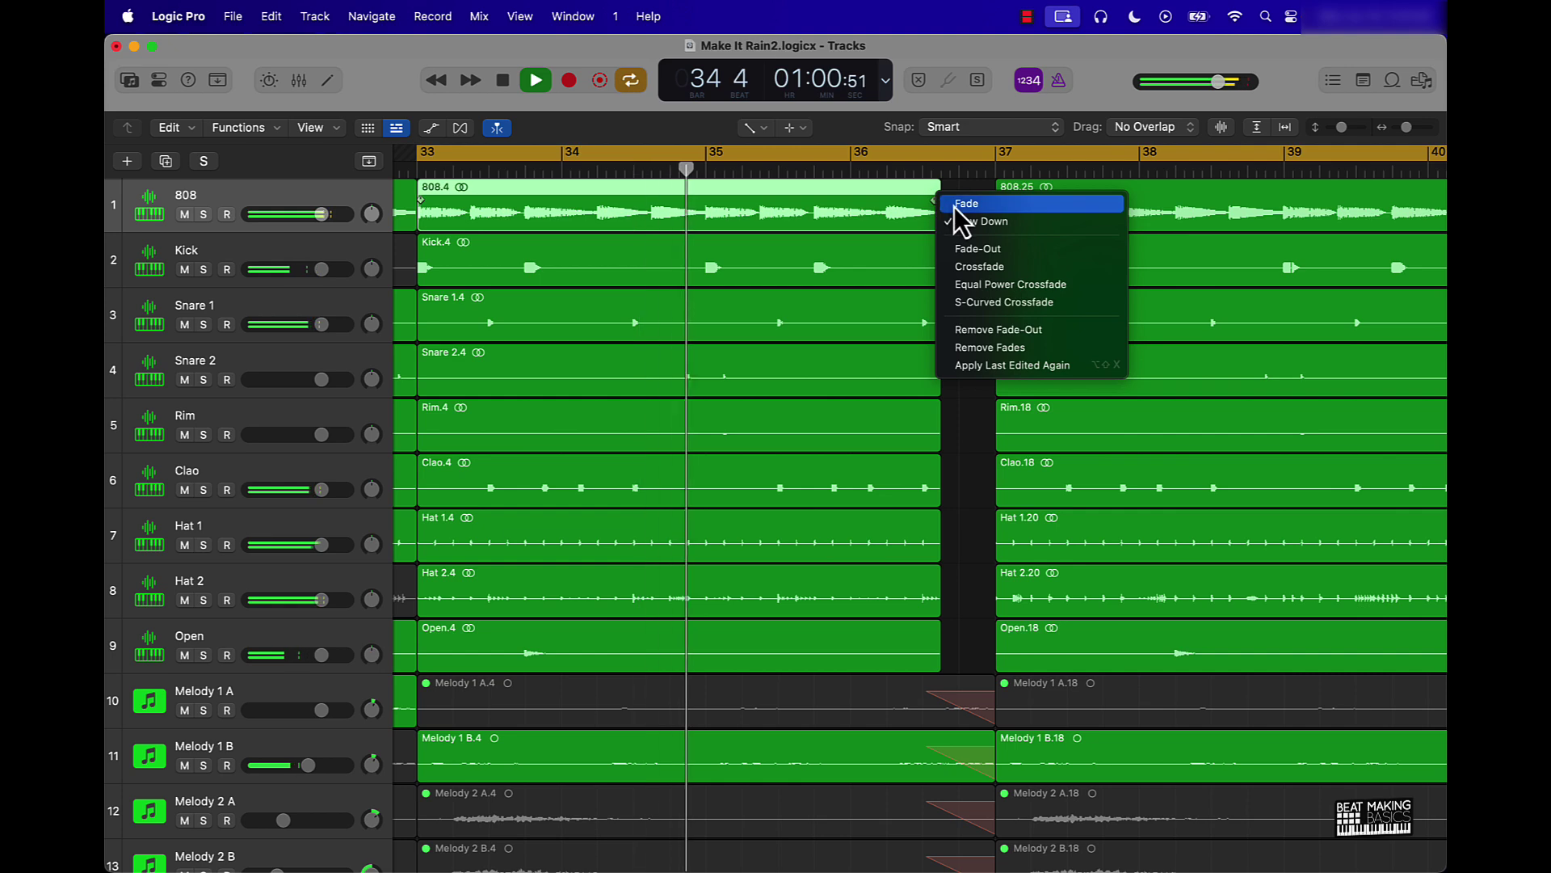
left_click(974, 221)
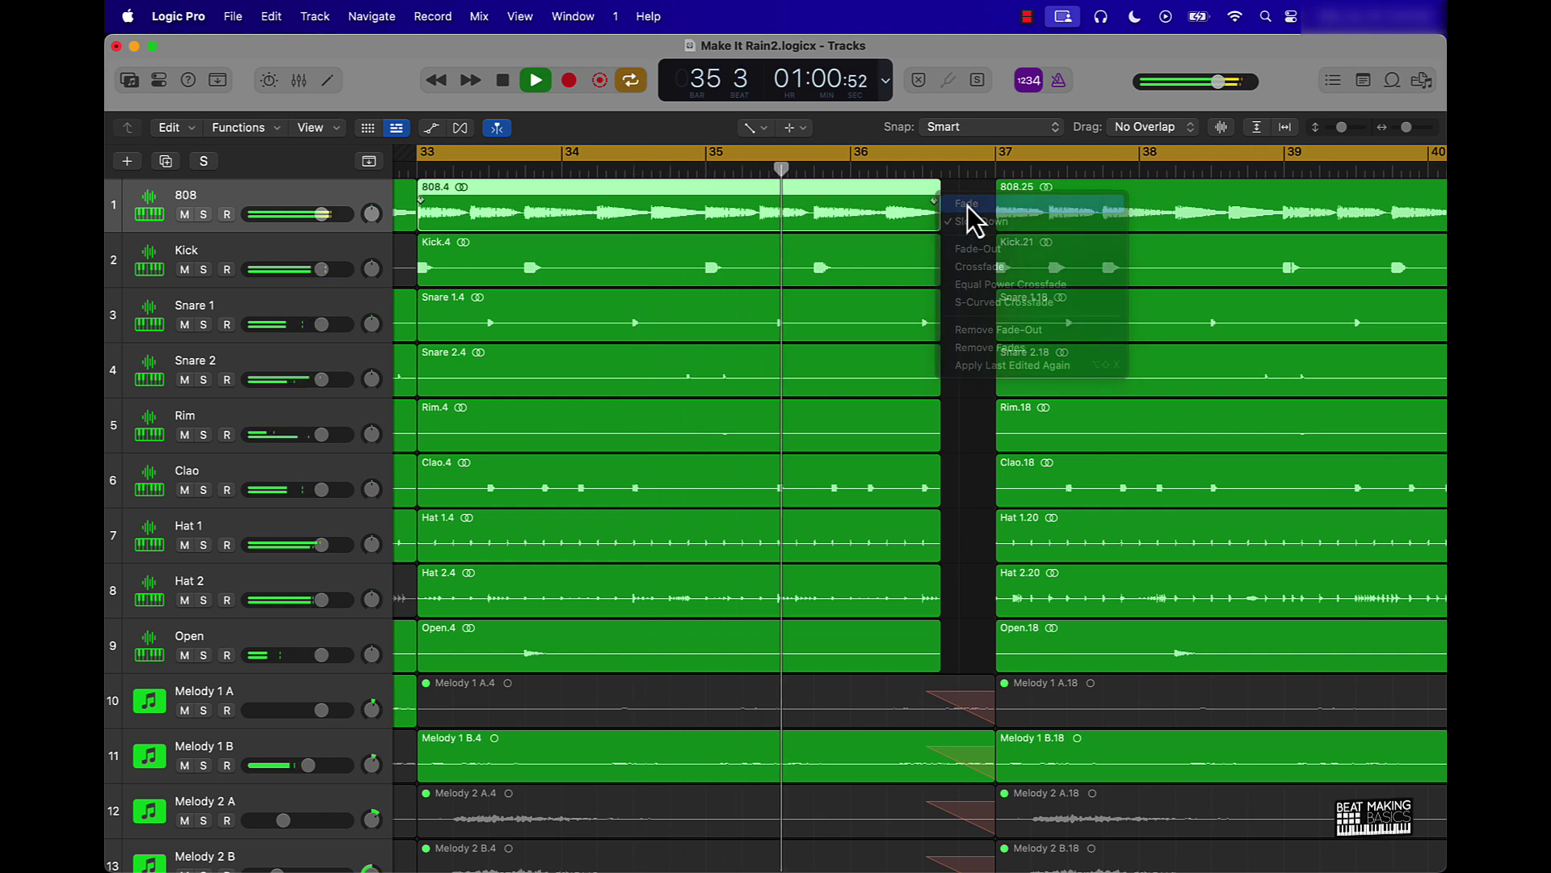
left_click(969, 236)
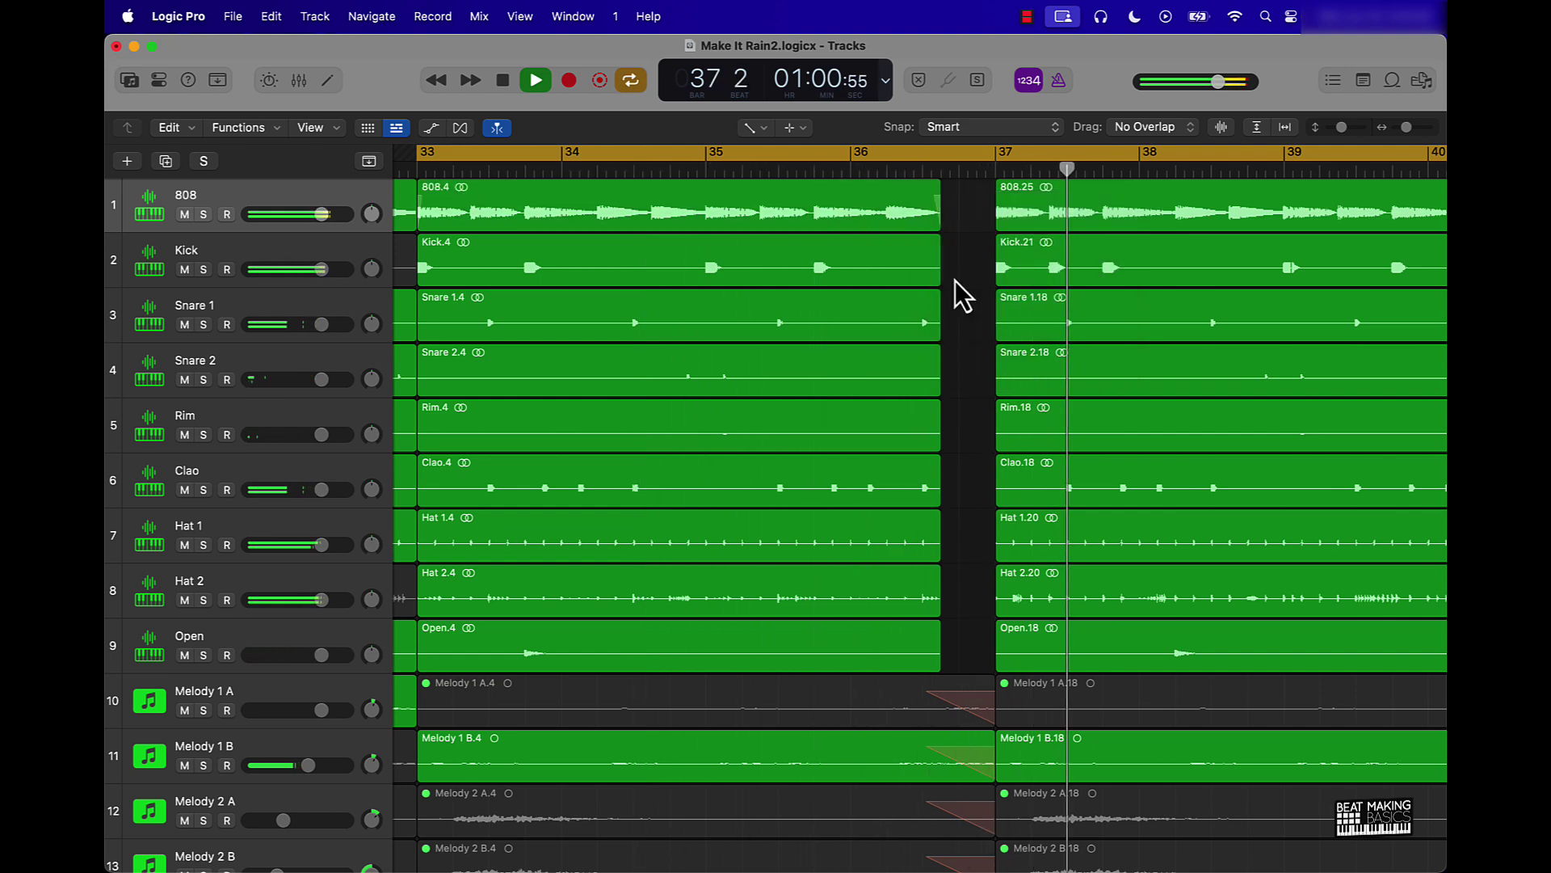
Examine the arrangement from bar 37 to bar 49 on all tracks while it plays.
scroll(952, 299, "down", 5)
scroll(951, 308, "down", 1)
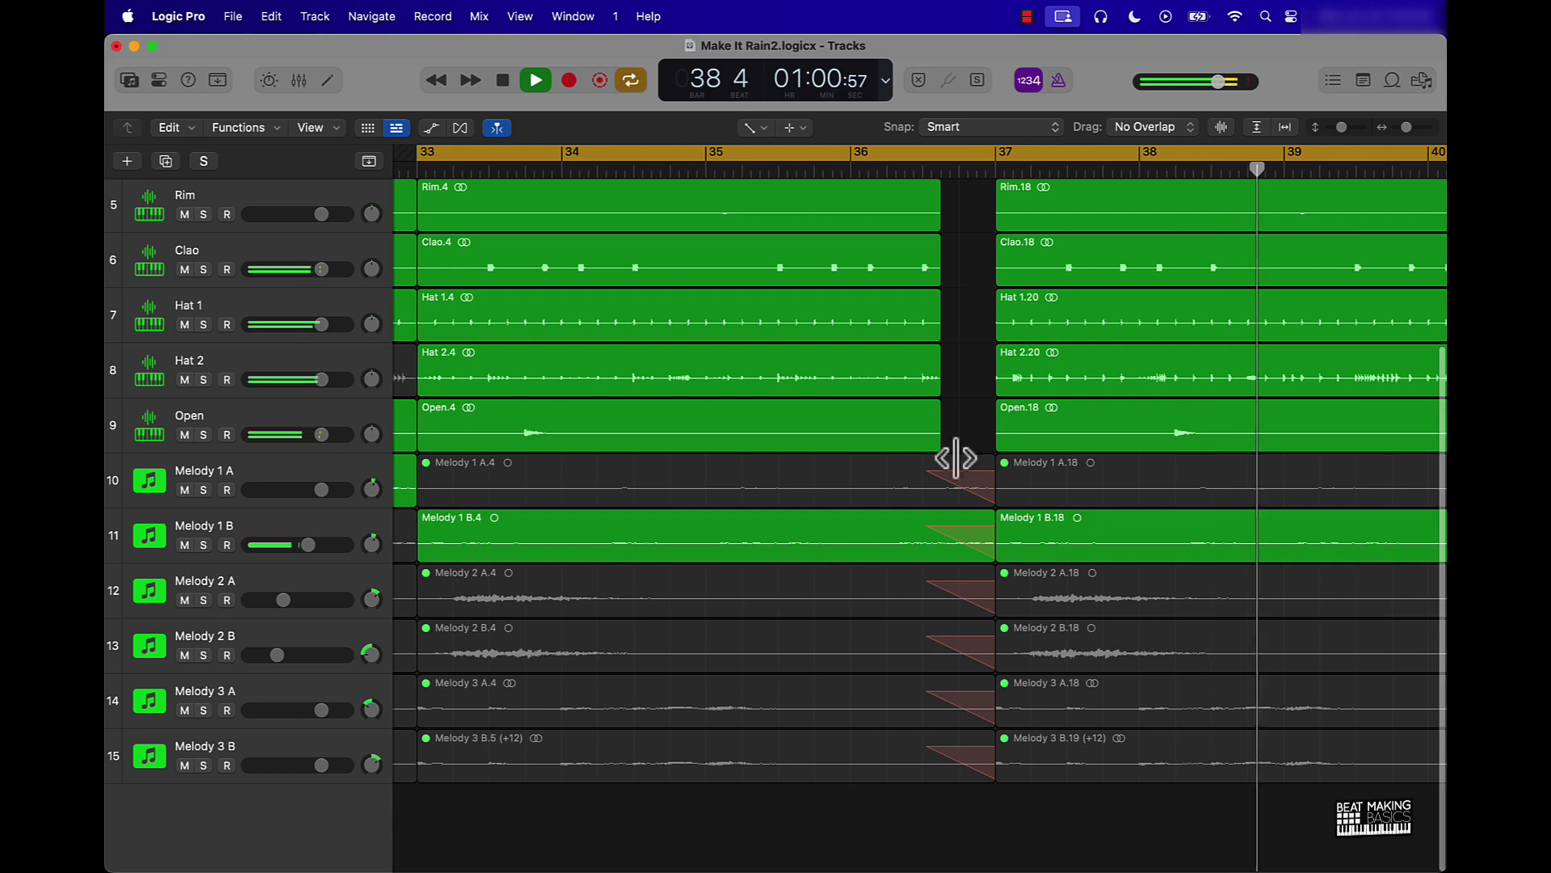
scroll(961, 510, "down", 2)
scroll(961, 511, "down", 3)
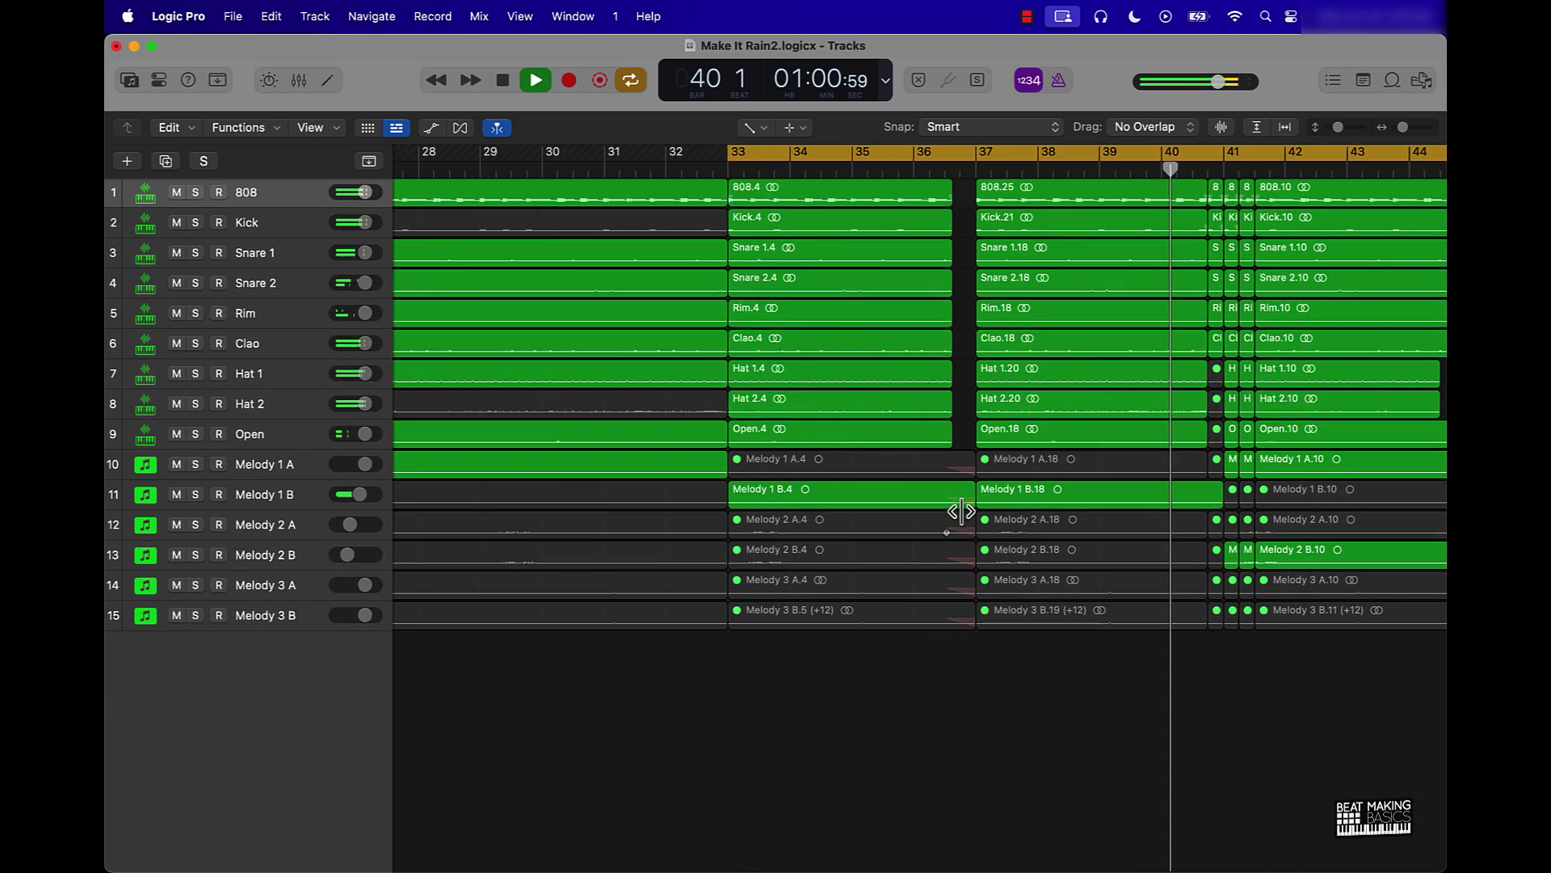
scroll(962, 510, "right", 5)
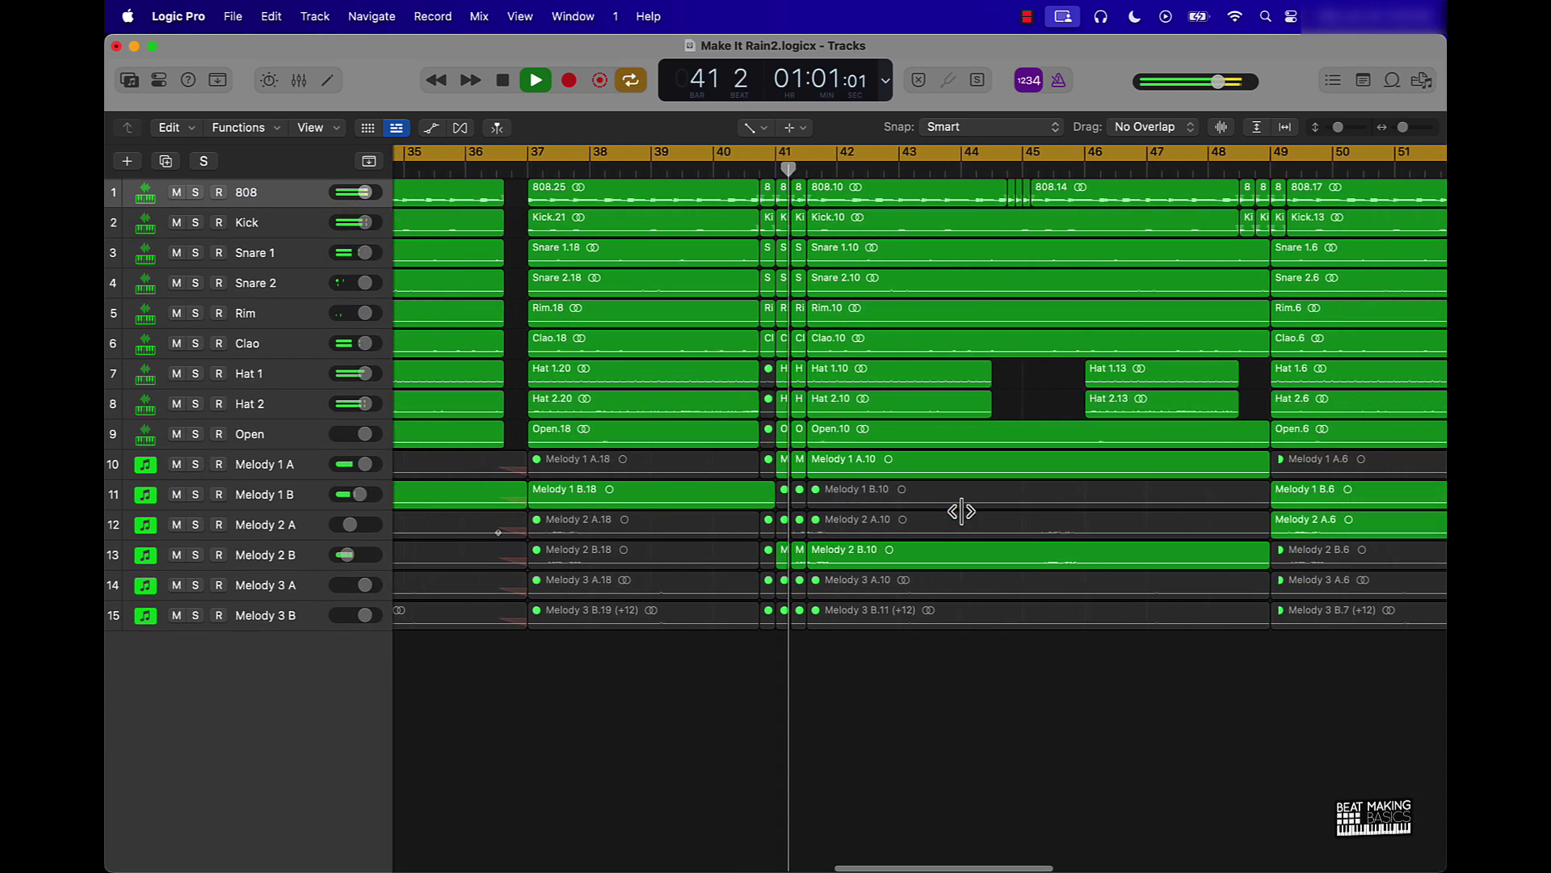
scroll(961, 511, "up", 4)
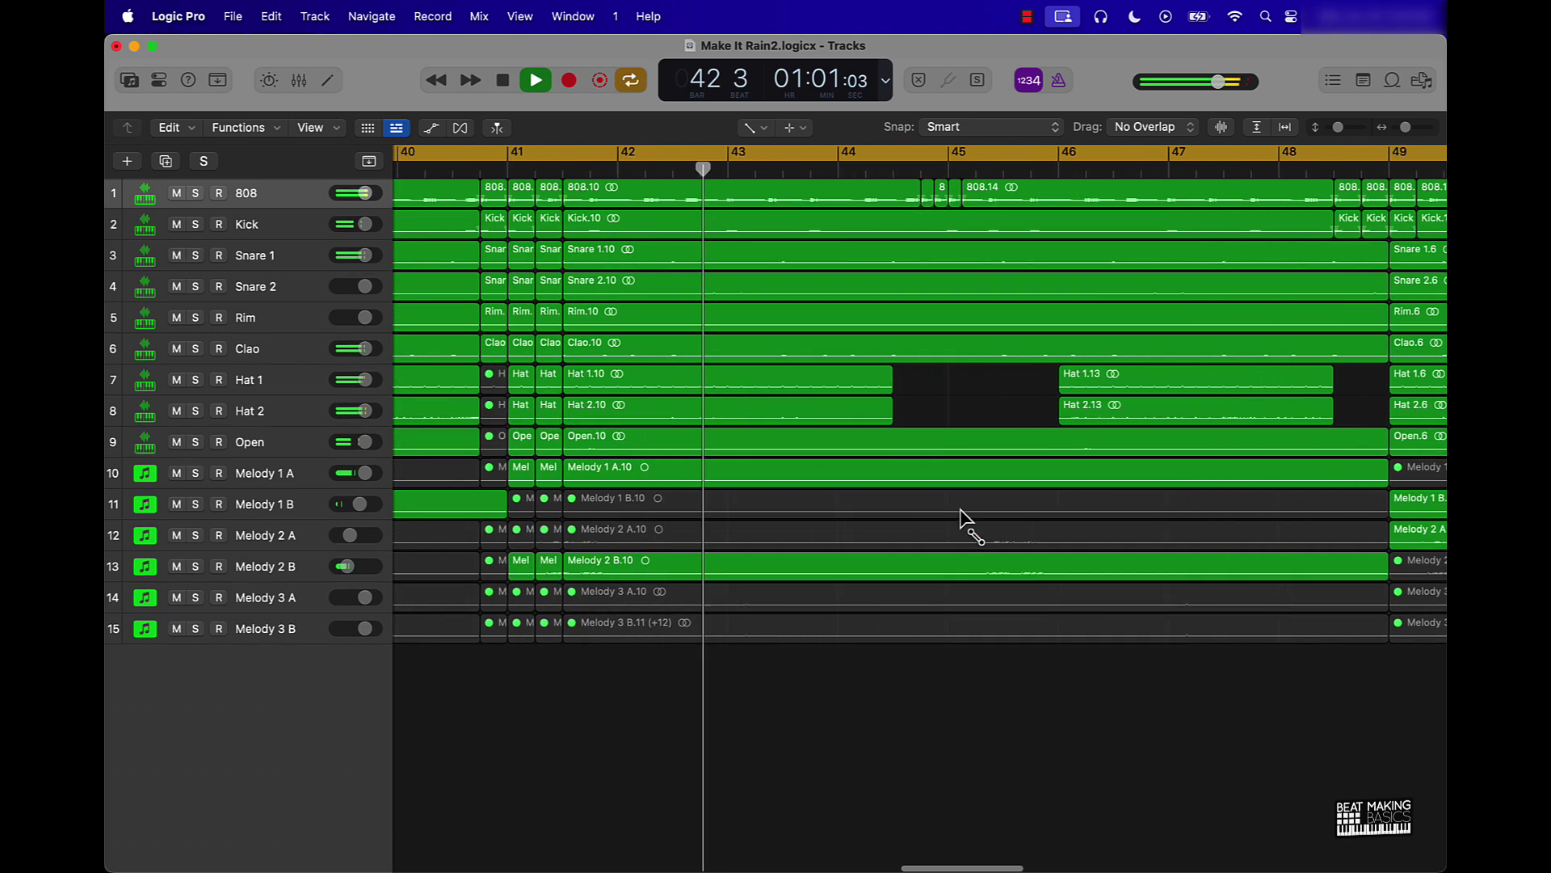
scroll(961, 511, "up", 3)
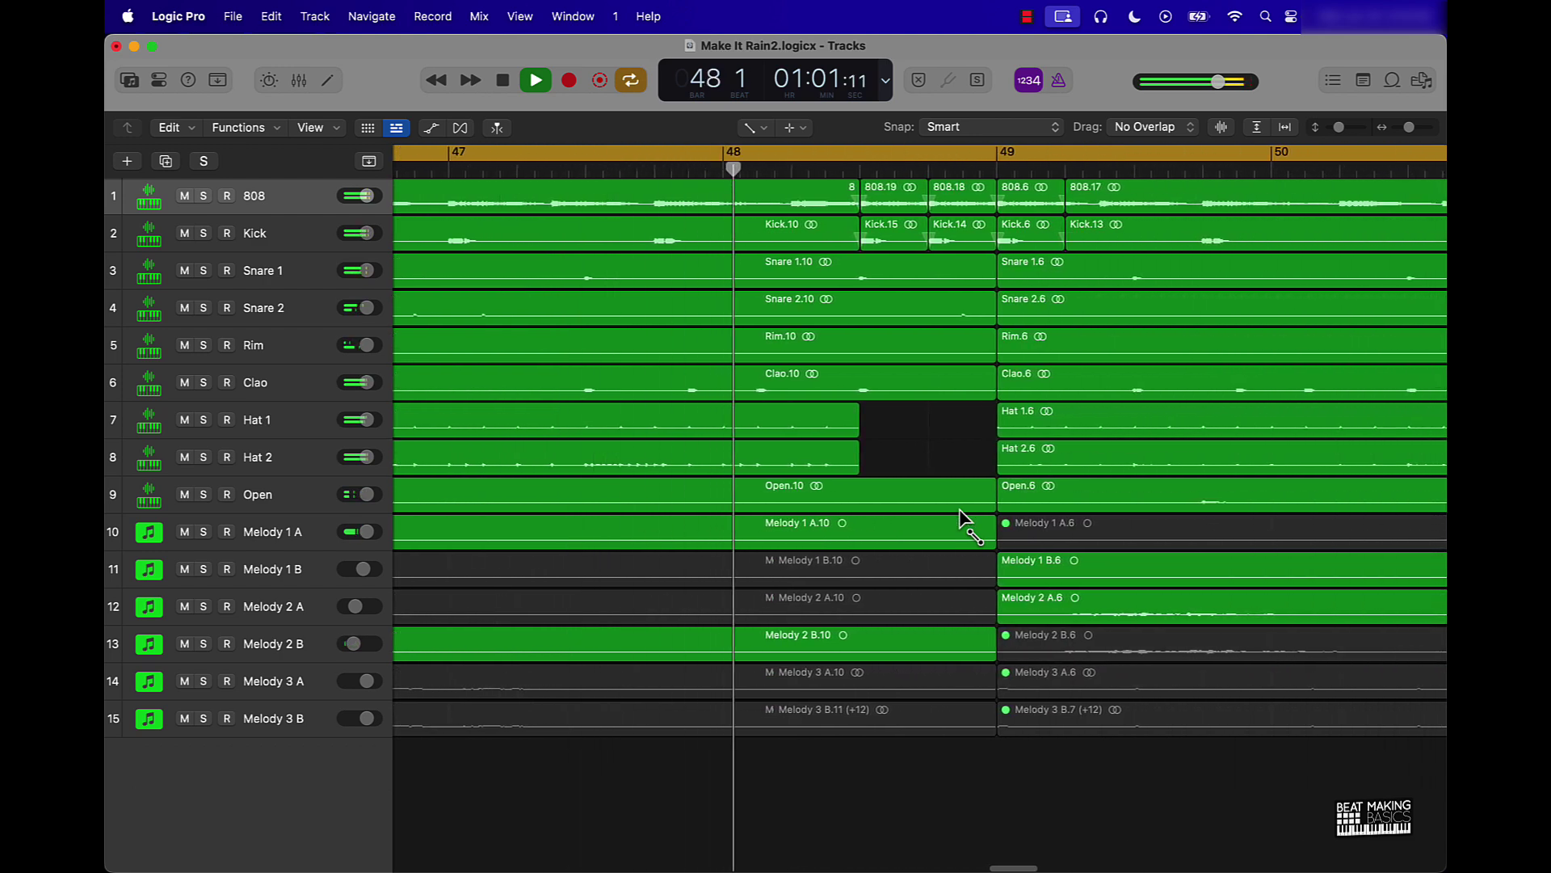
Stop playback and add Slow Down fades at the ends of the Melody 1 A and Melody 2 B regions before bar 49.
key("space")
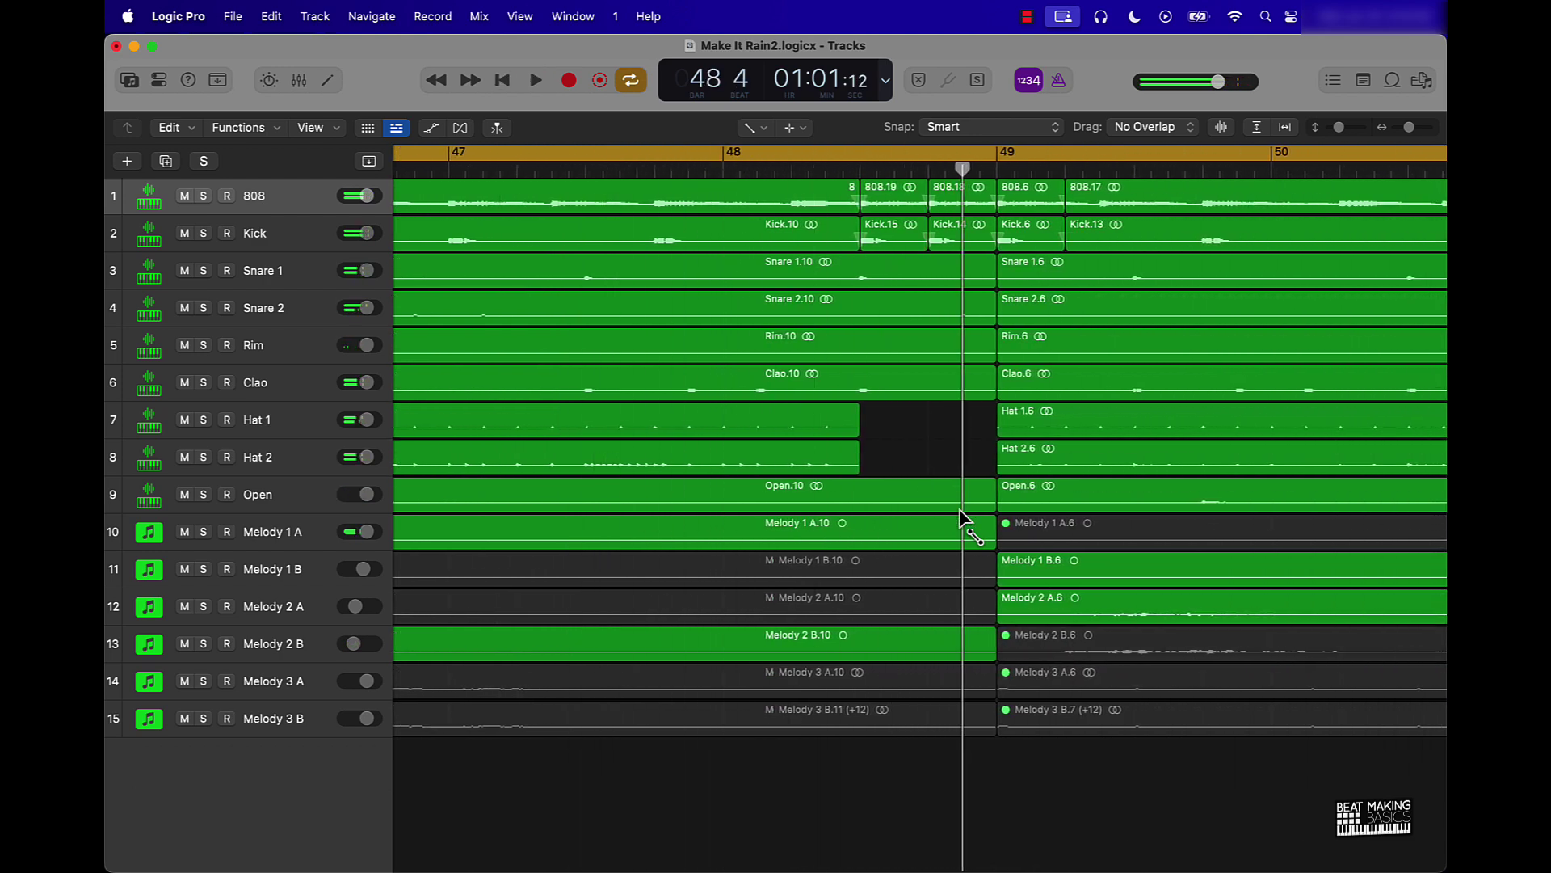
left_click(974, 536)
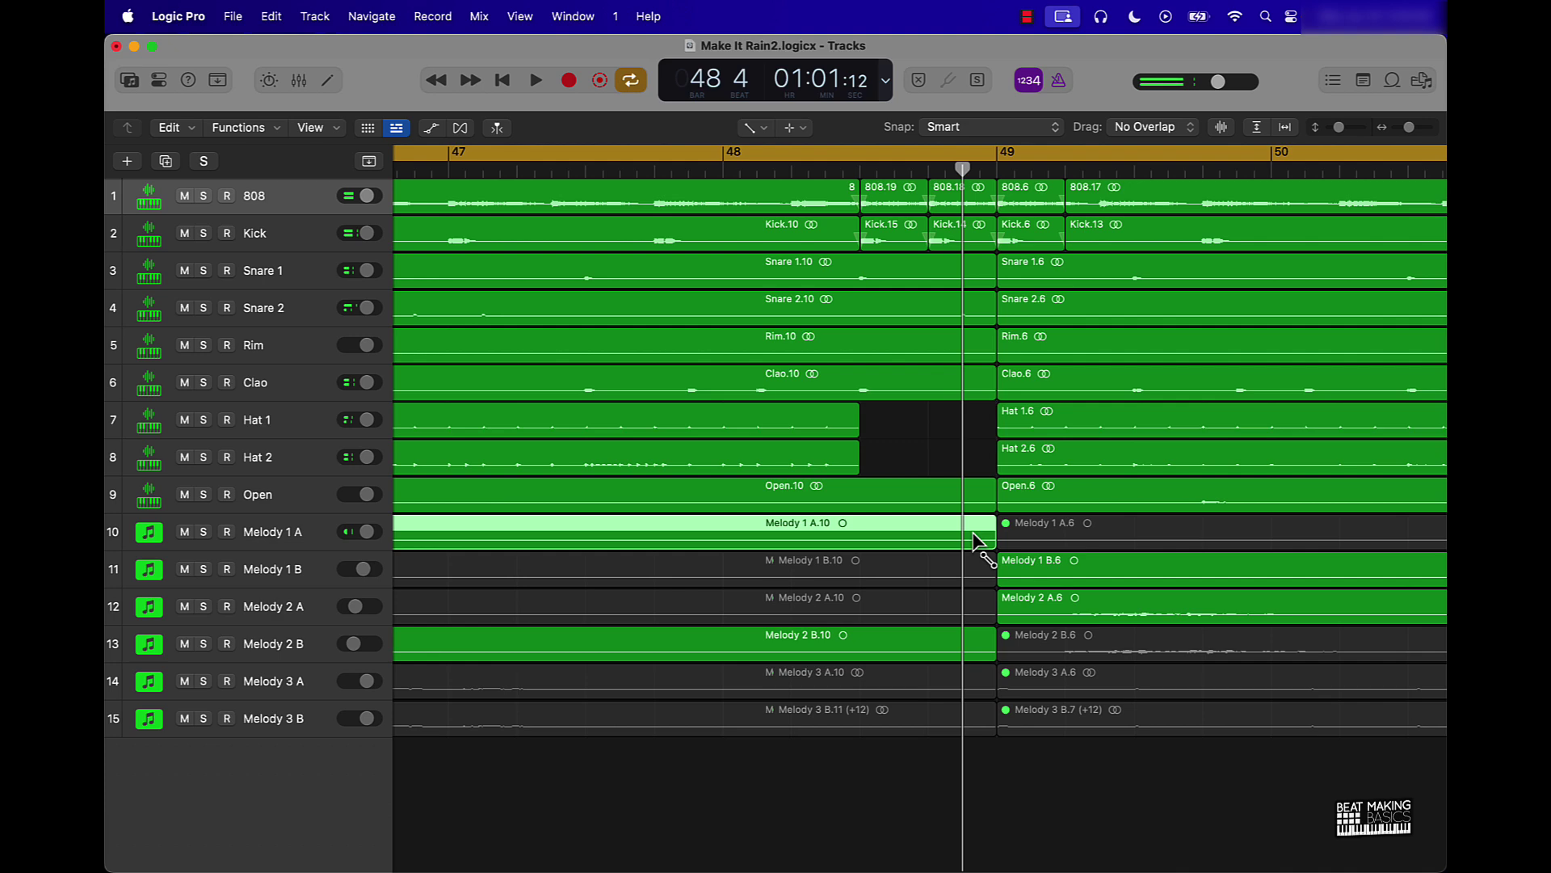
left_click(981, 636, "shift")
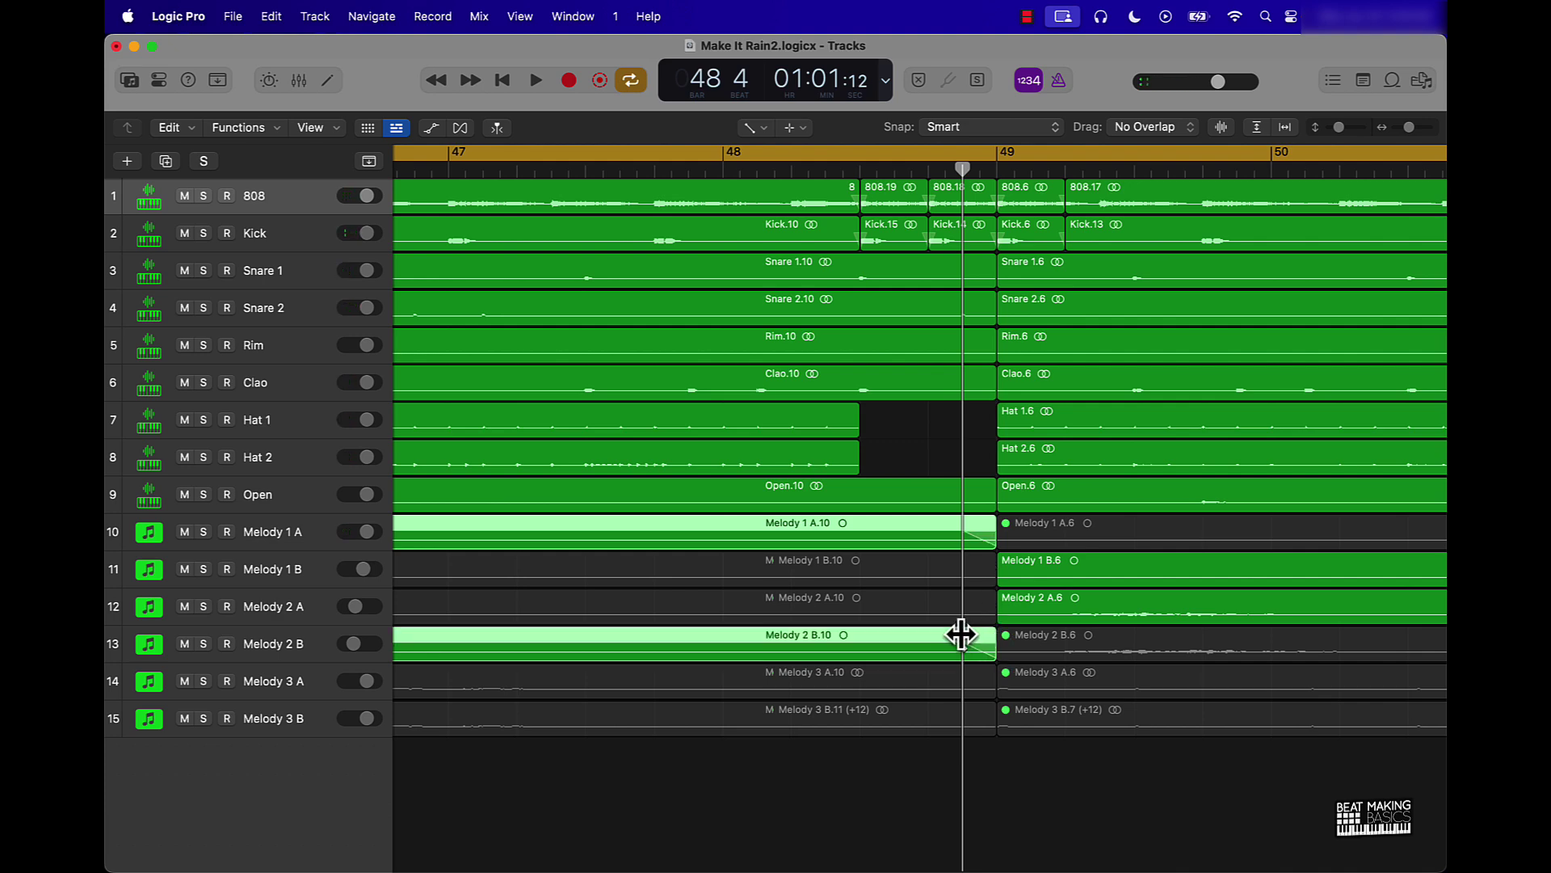
right_click(987, 529)
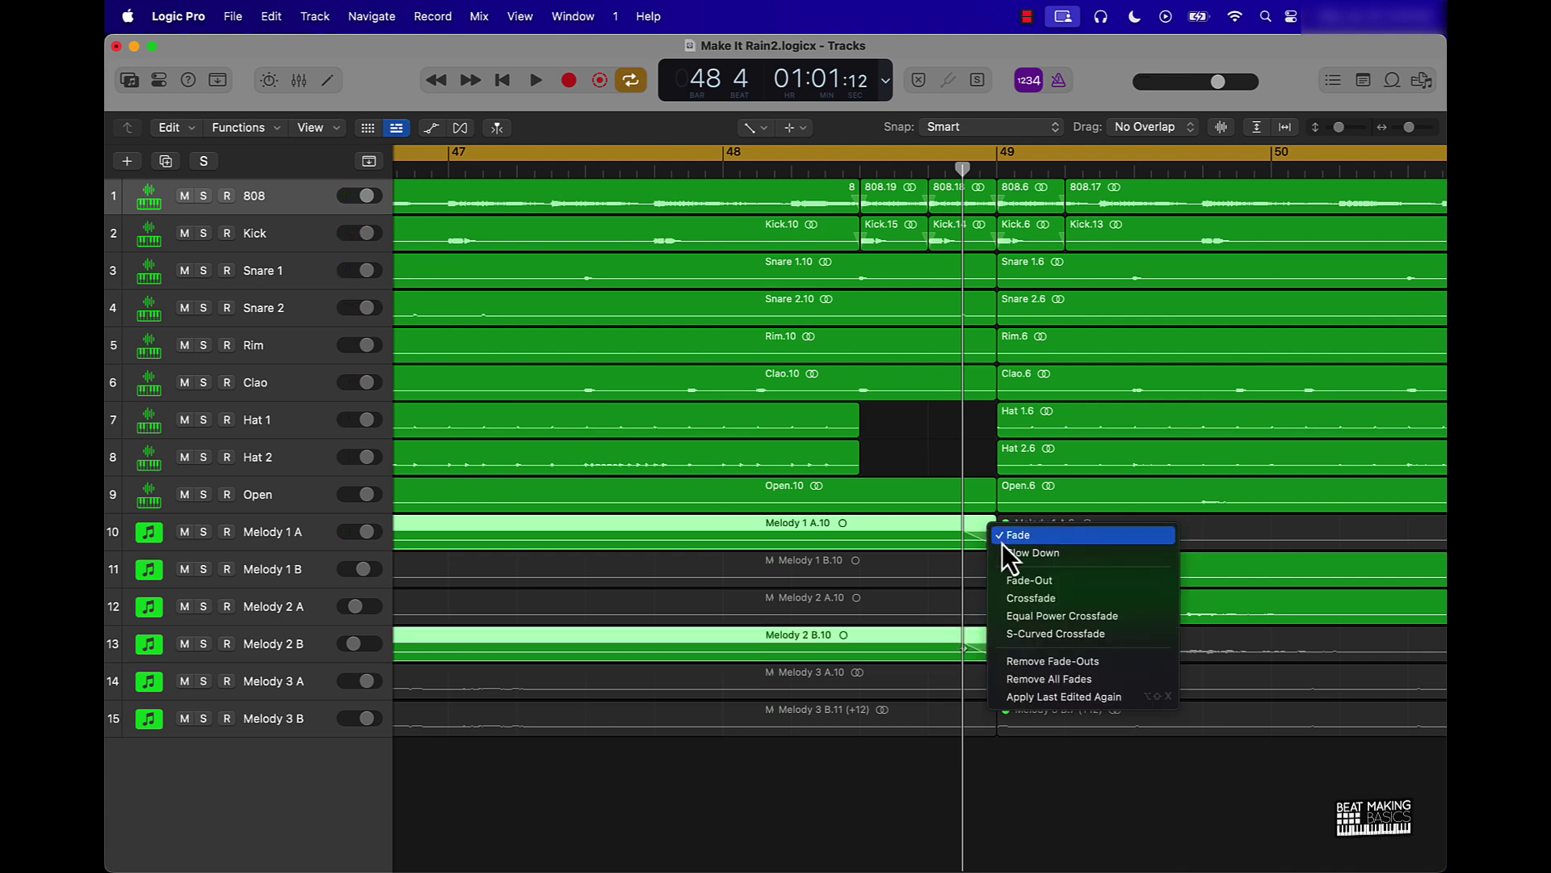
left_click(1005, 556)
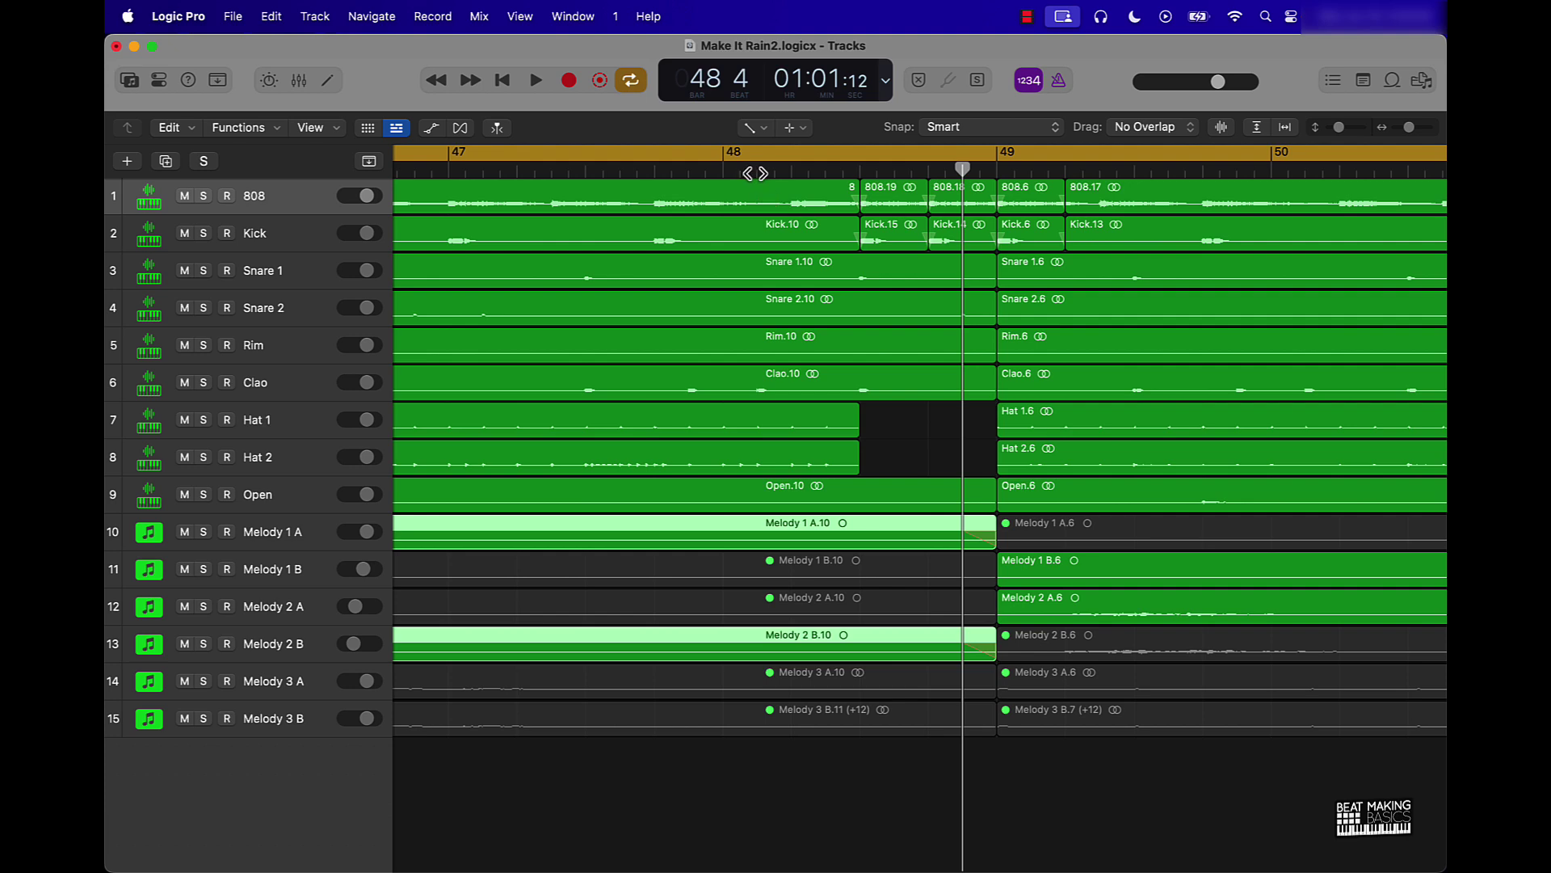
Play the transition into bar 49 and the section through bar 58, and turn off the cycle range.
key("space")
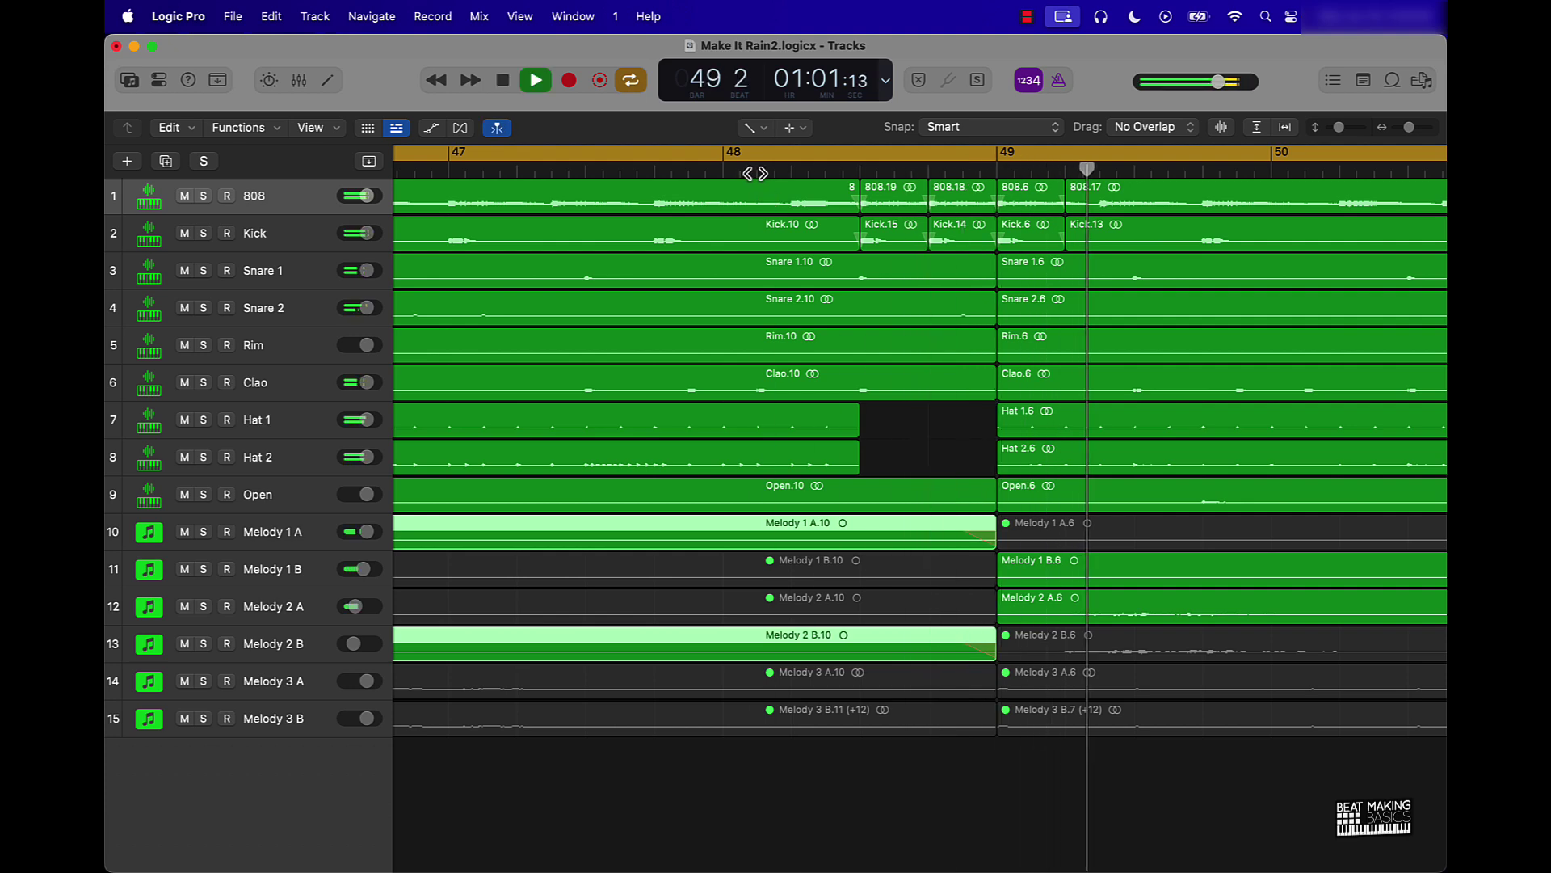
left_click(957, 469)
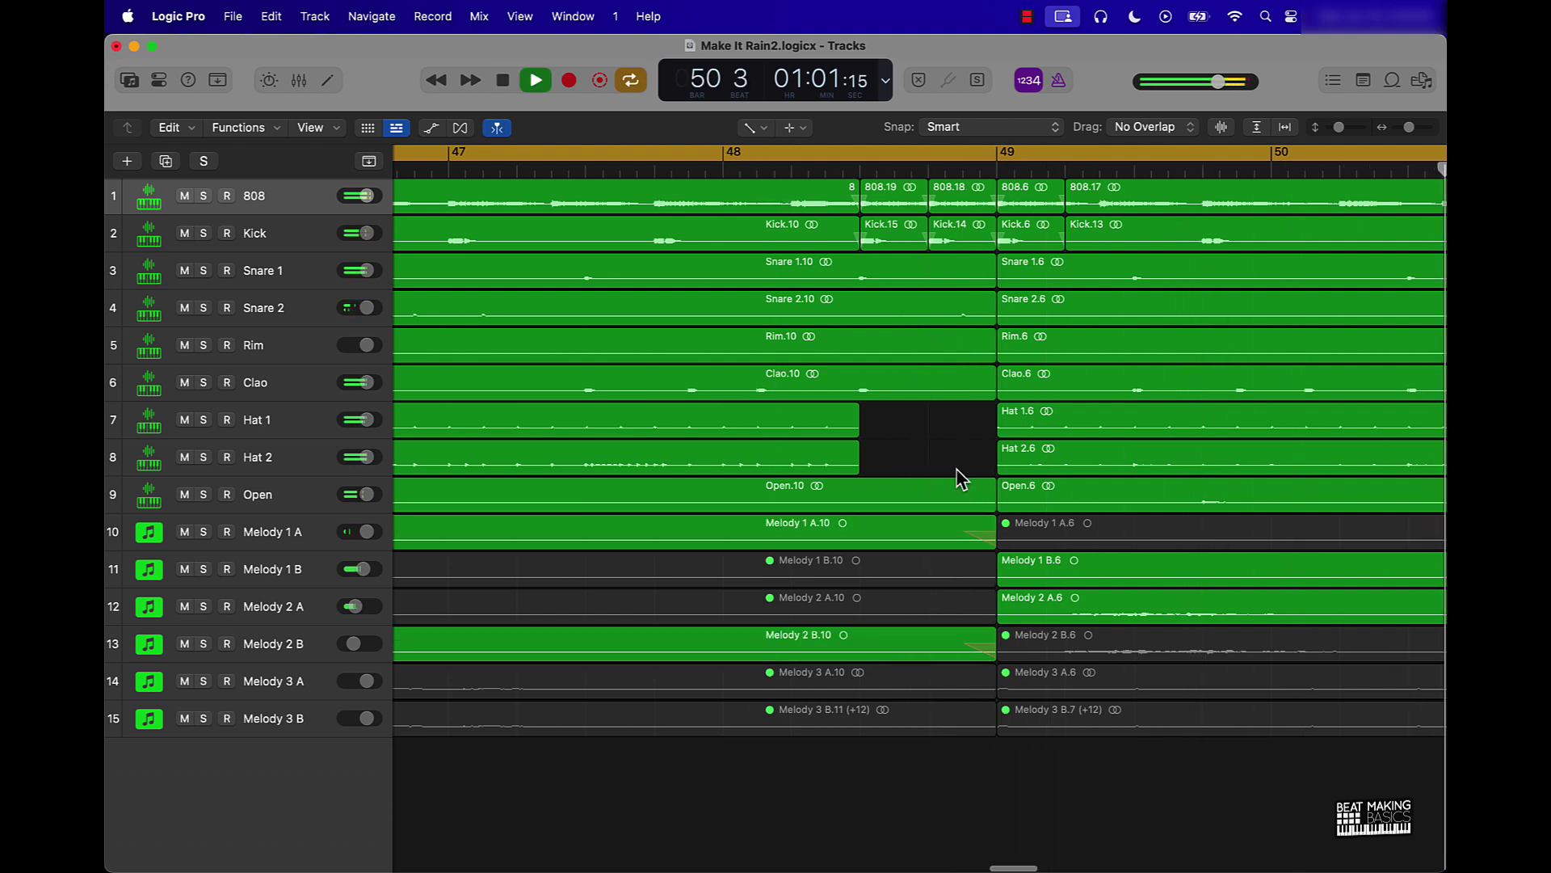
scroll(957, 469, "right", 10)
scroll(956, 467, "up", 4)
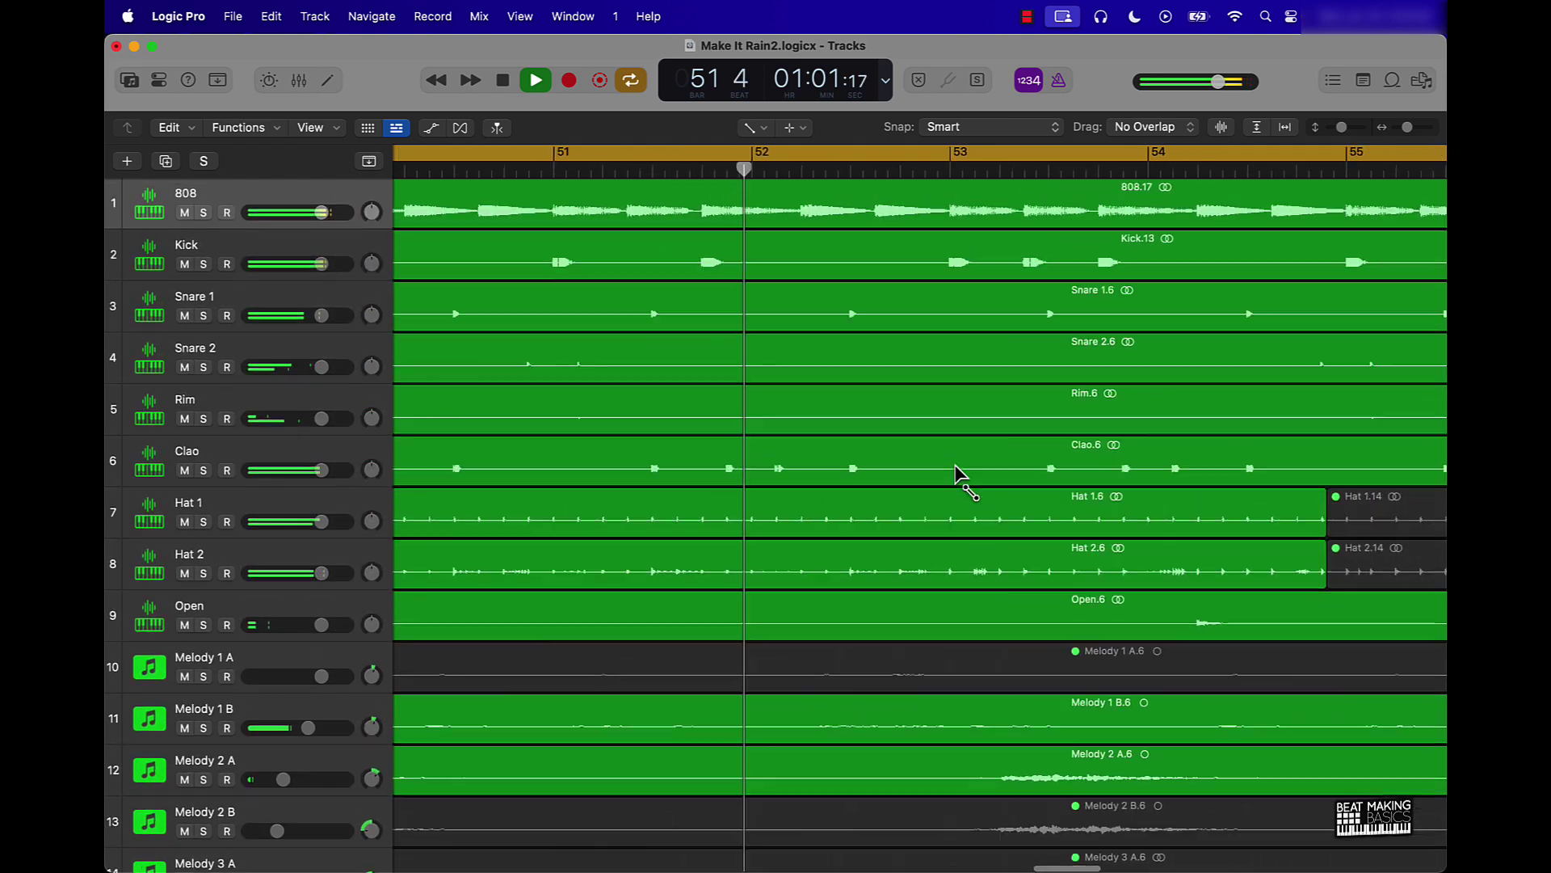
scroll(955, 466, "down", 8)
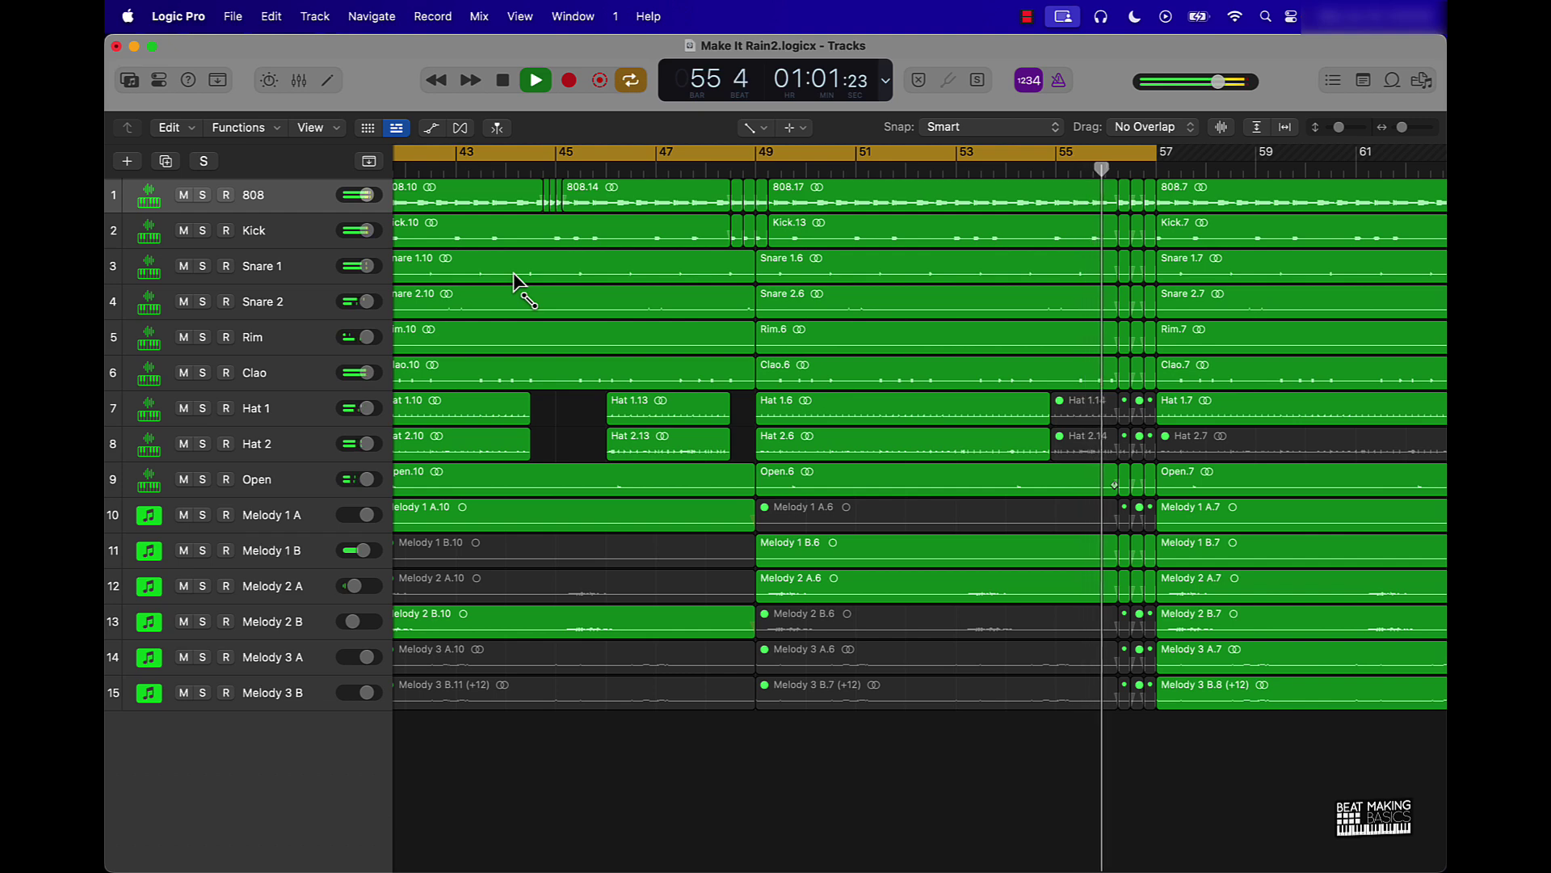
left_click(744, 158)
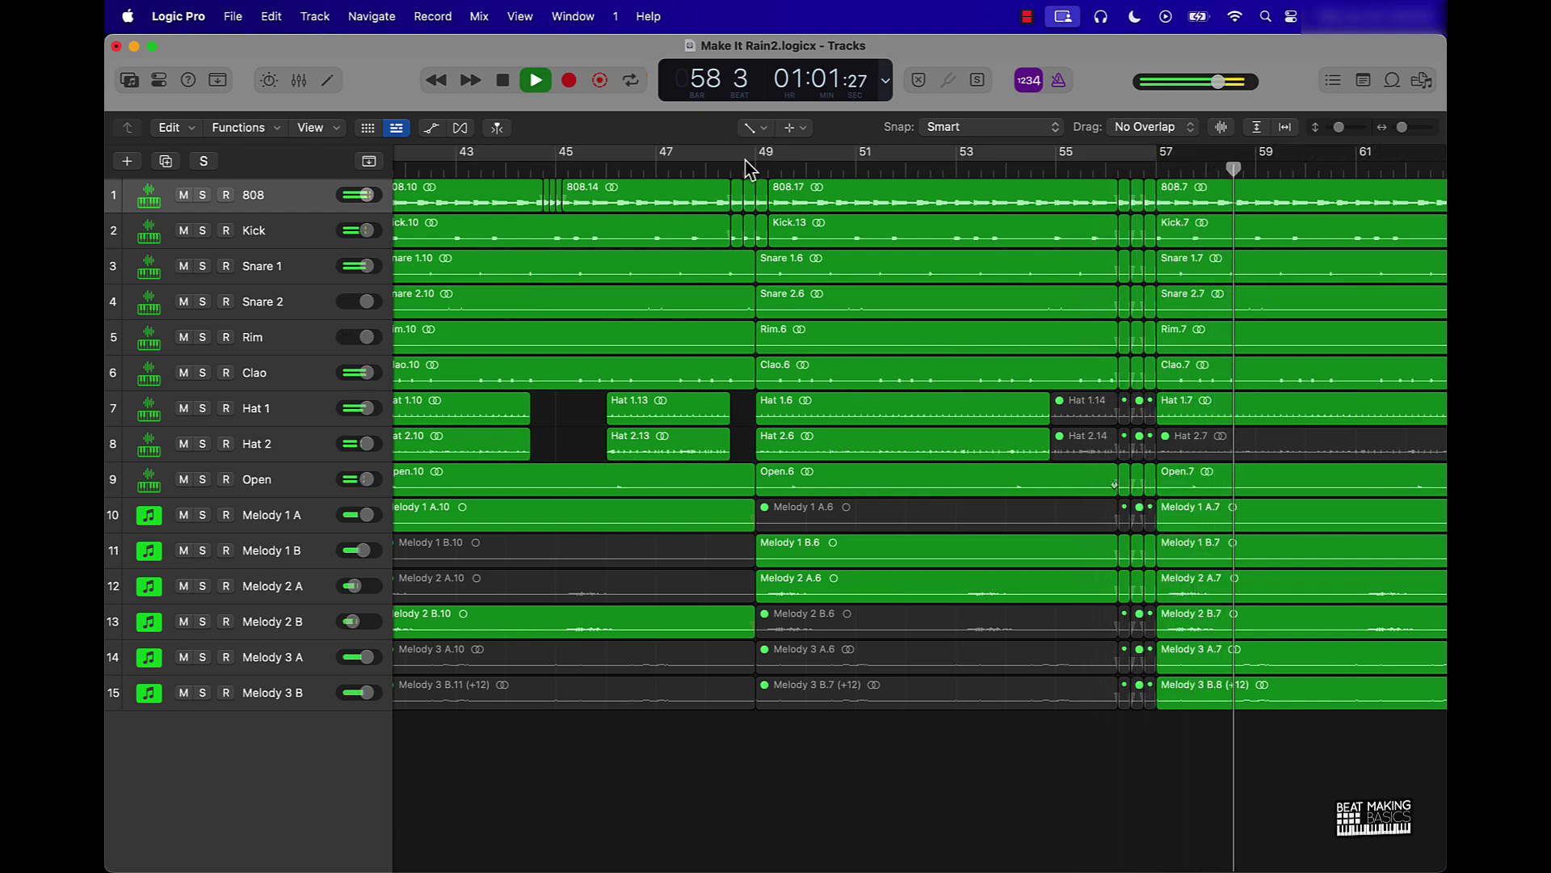
Show the whole arrangement with playback stopped, and check the channel levels and panning in the Mixer before hiding it.
left_click(562, 425, "ctrl+alt")
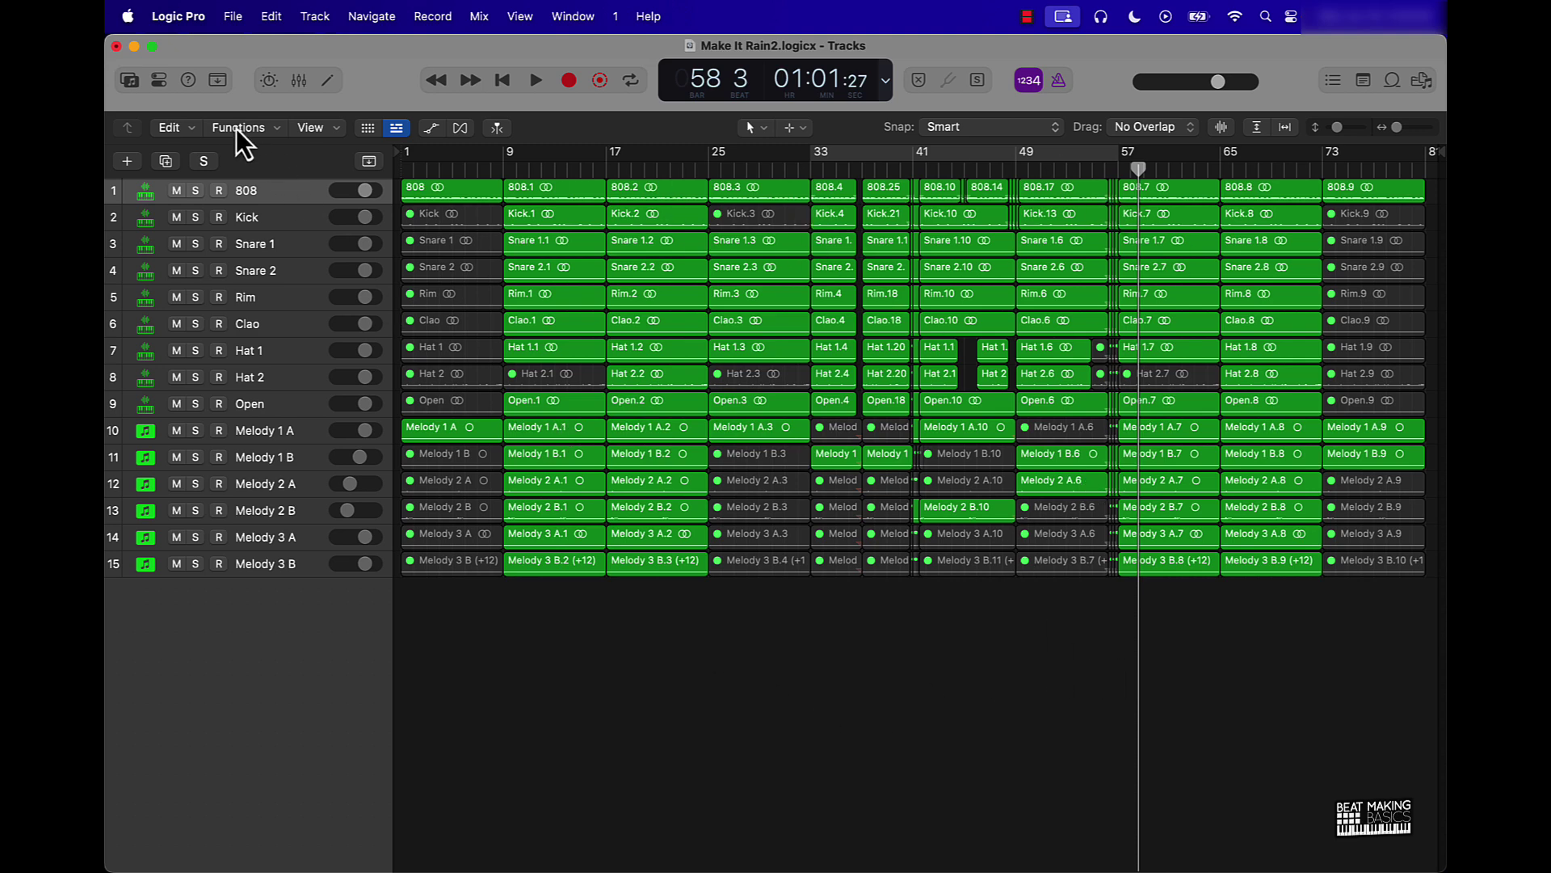
left_click(300, 78)
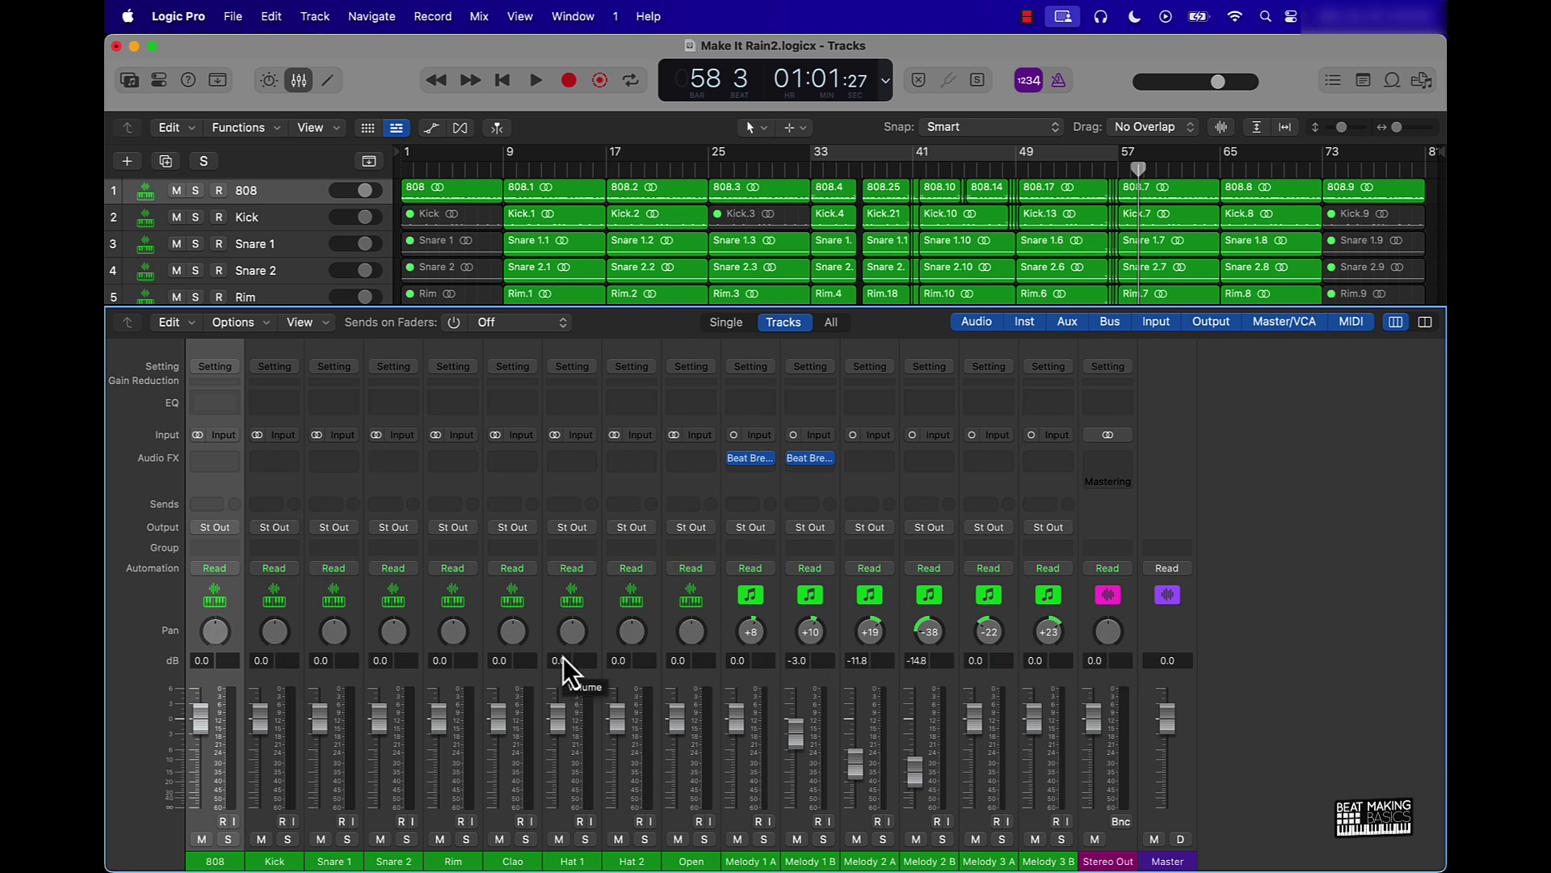
left_click(300, 81)
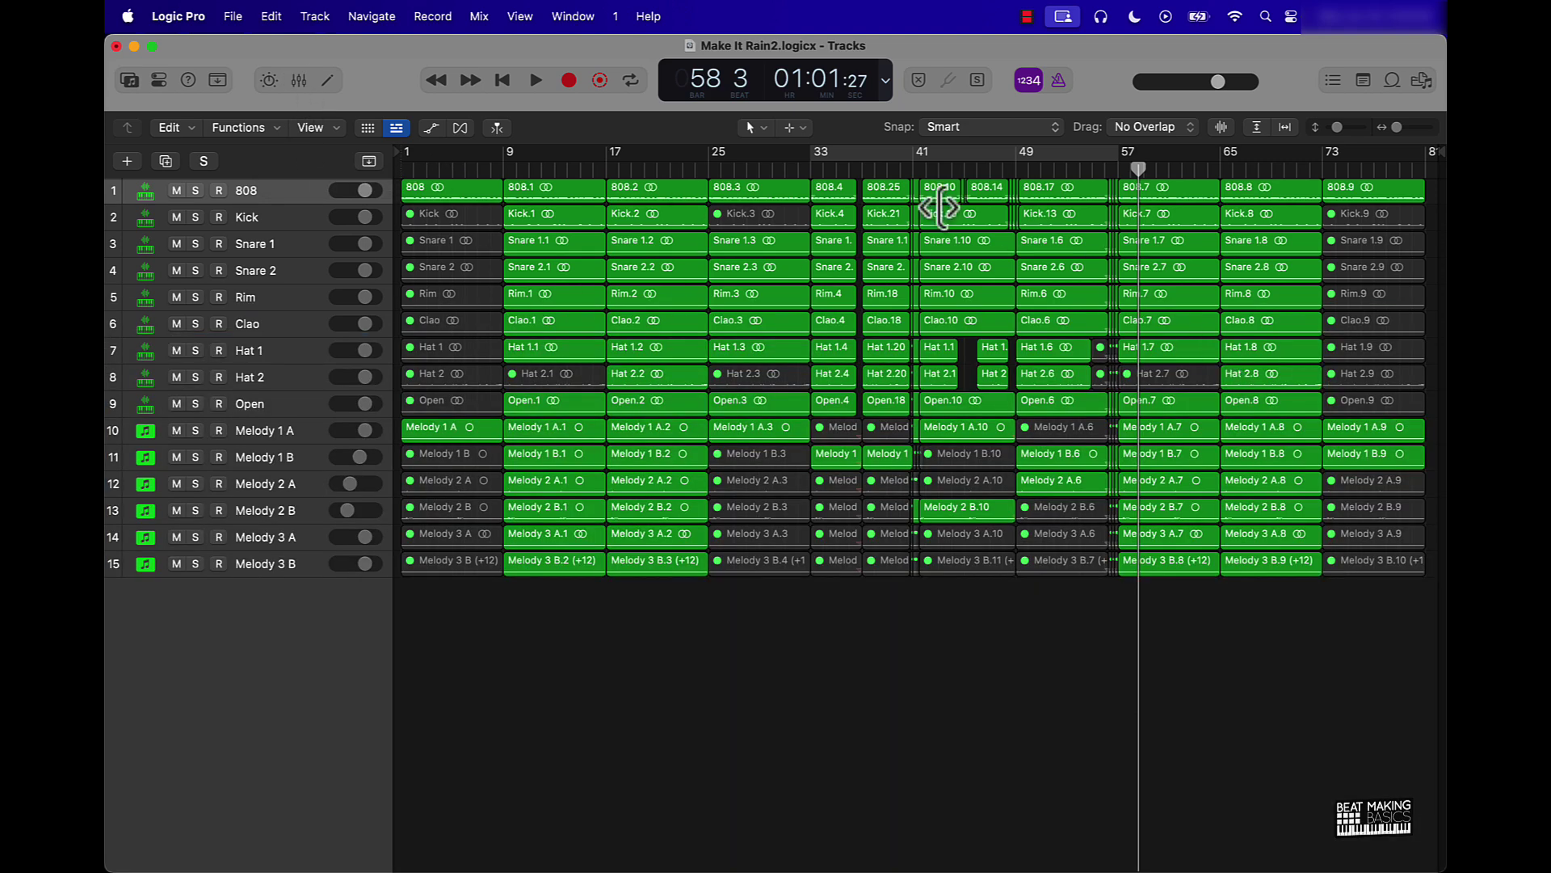